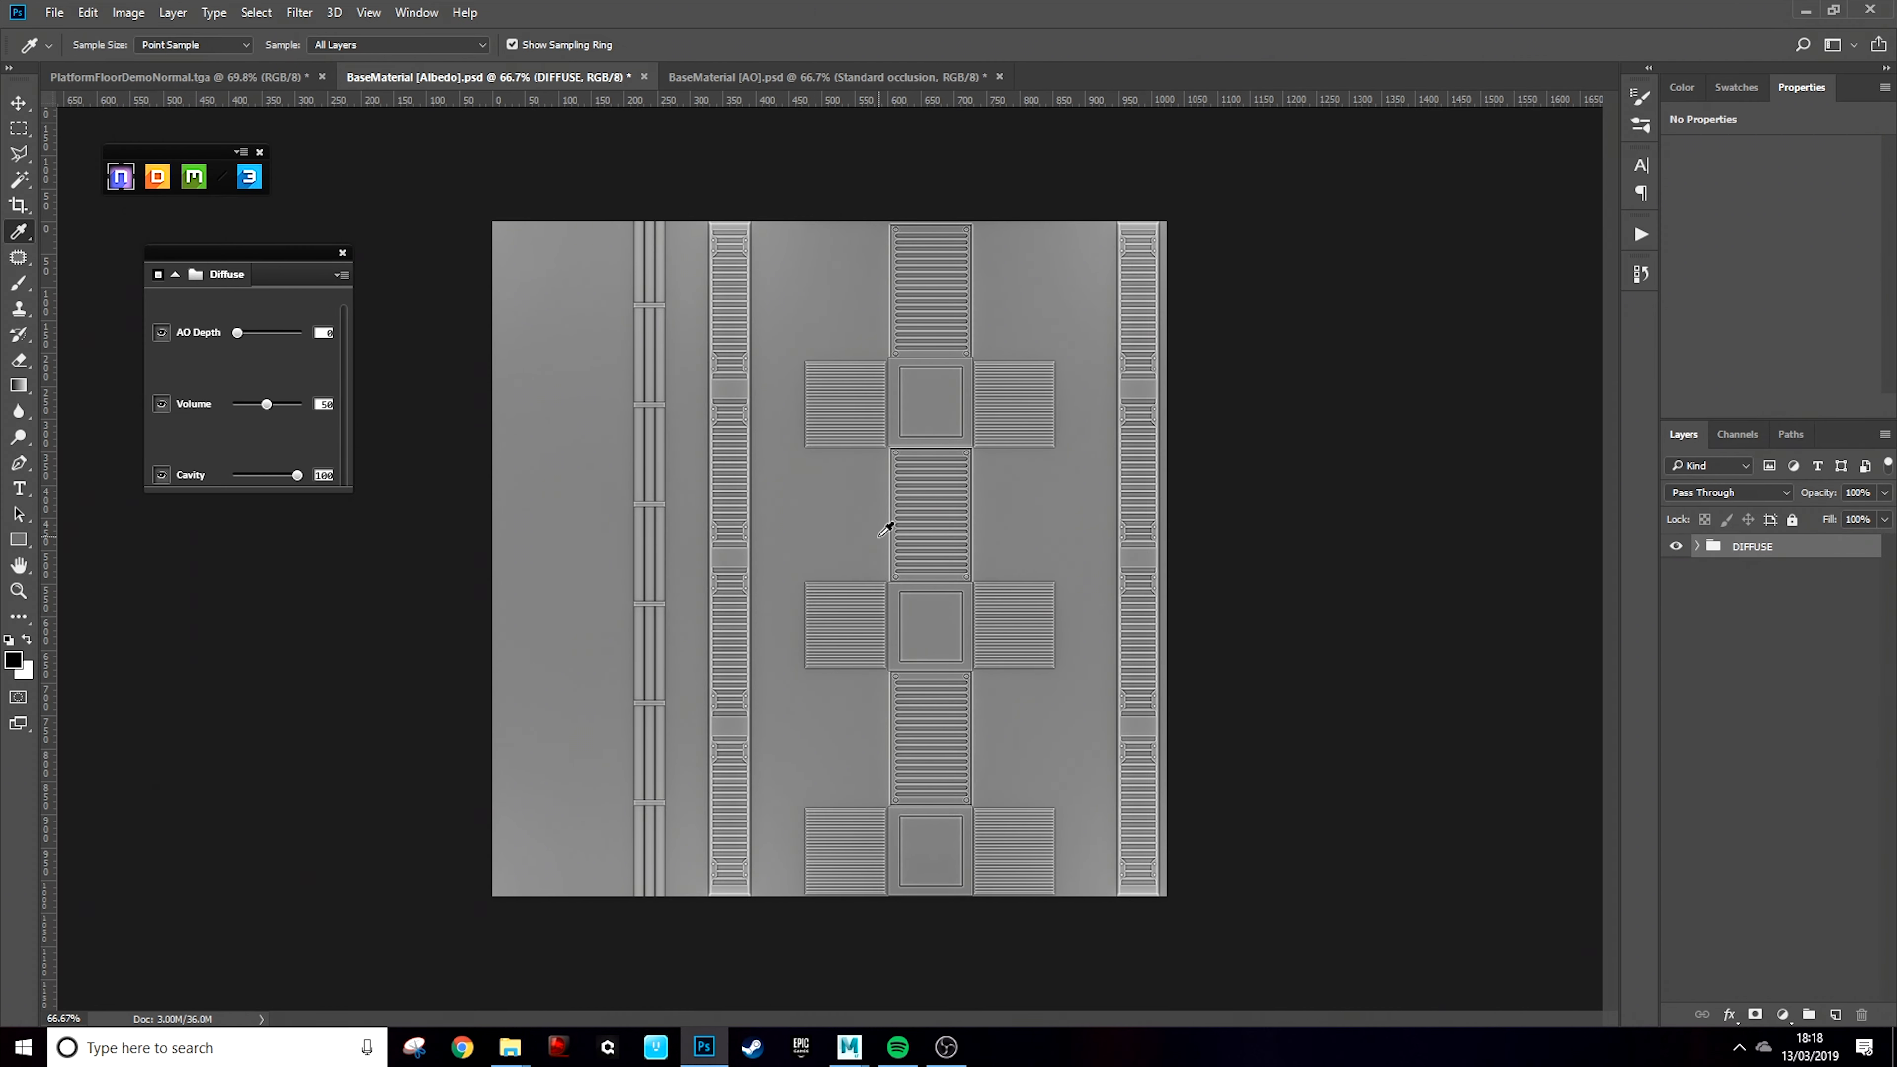
Merge the DIFFUSE group of the BaseMaterial [Albedo] document into a single layer
right_click(1714, 545)
right_click(1778, 546)
left_click(1733, 722)
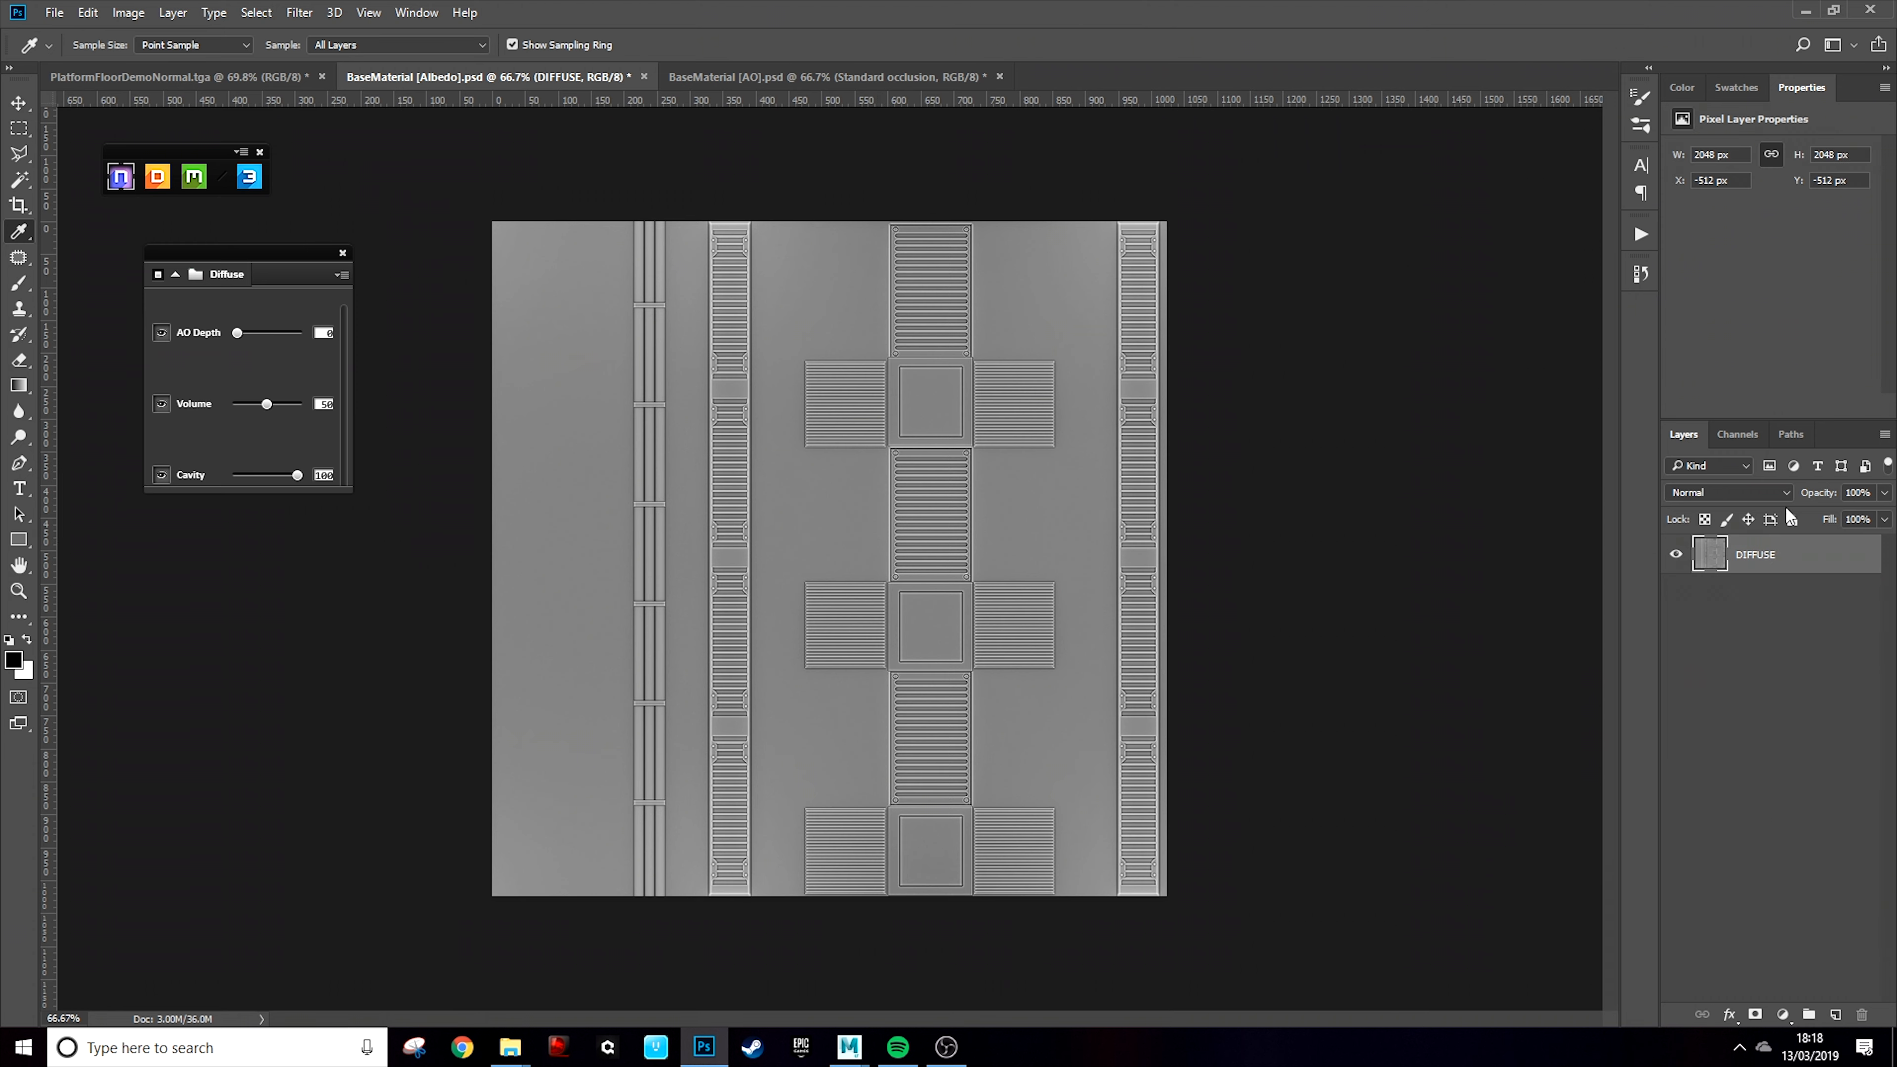
Copy the merged DIFFUSE layer into the BaseMaterial [AO] document and place it above the OCCLUSION group
key("ctrl+a")
key("ctrl+c")
left_click(859, 77)
key("ctrl+v")
left_click_drag(1784, 576, 1774, 535)
Merge the OCCLUSION group into one layer and change the blending mode of the pasted Layer 1
right_click(1745, 583)
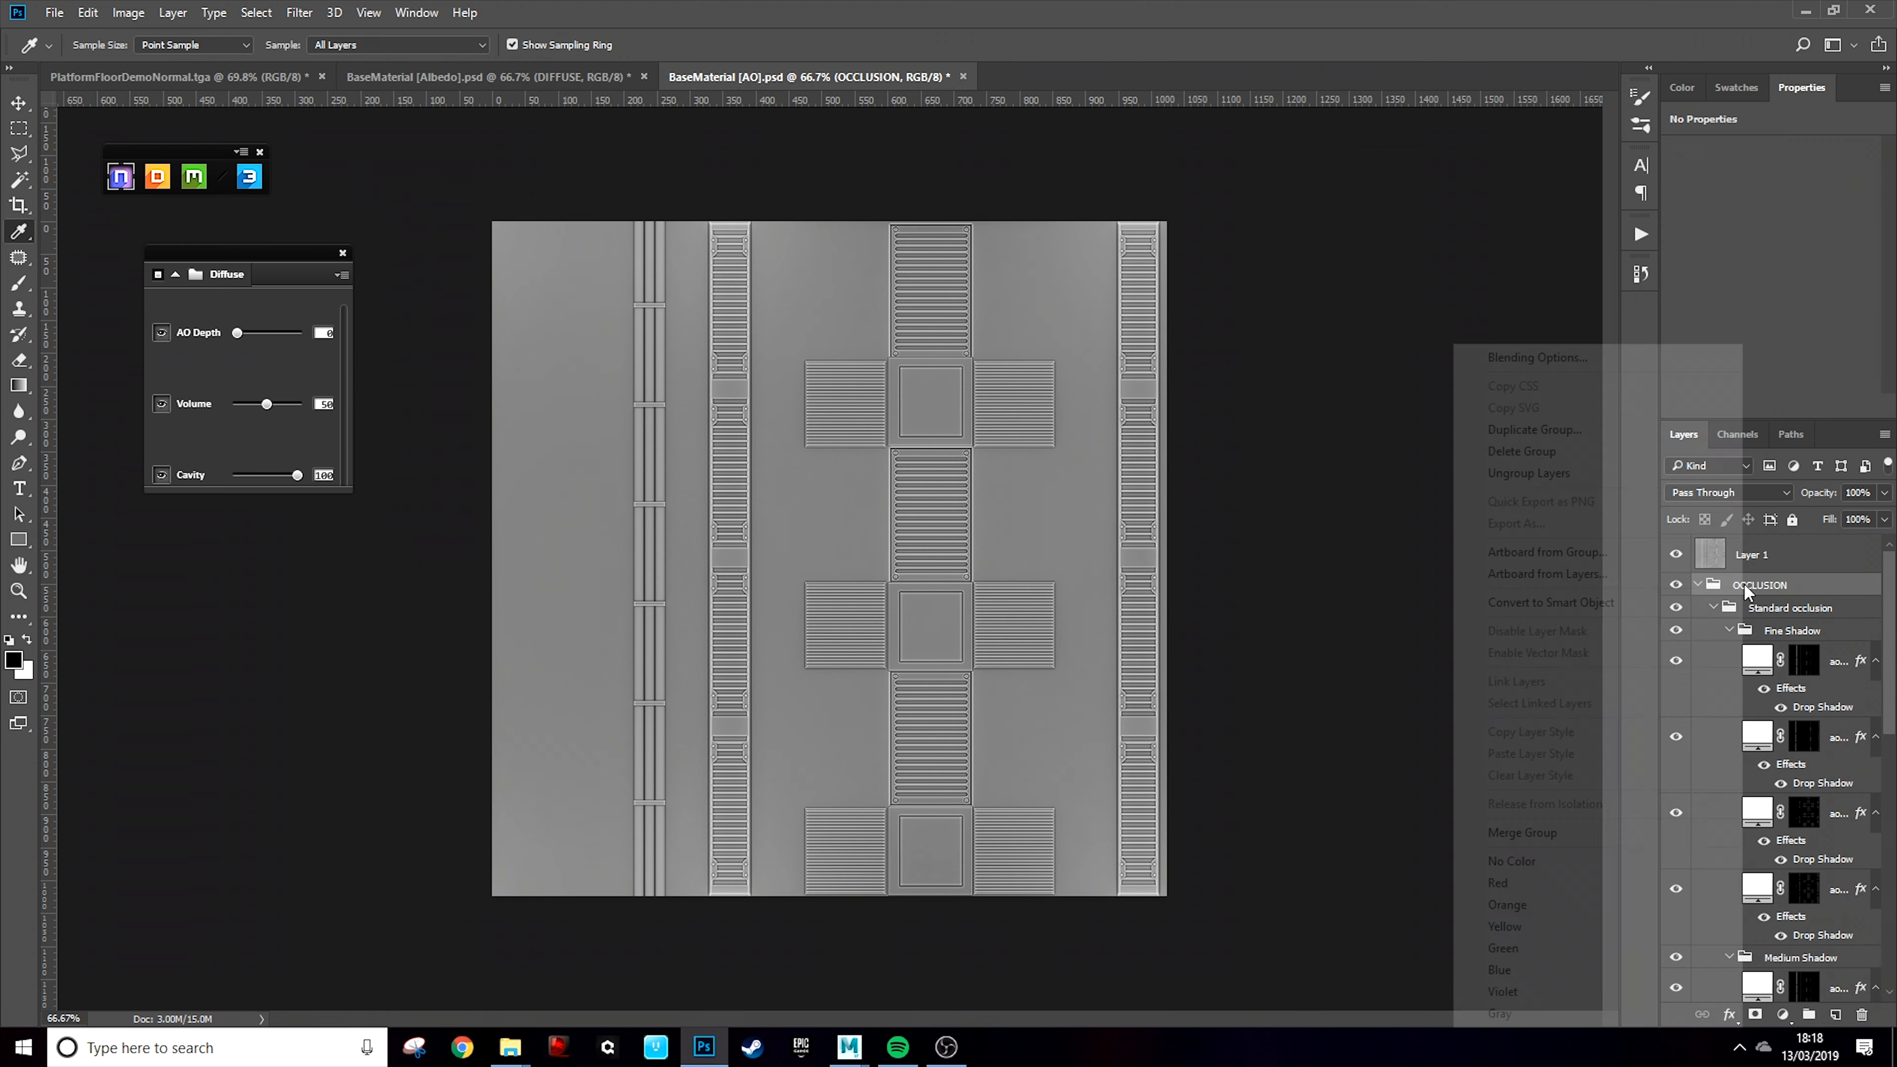
left_click(1717, 723)
left_click(1764, 541)
left_click(1677, 554)
left_click(1677, 555)
left_click(1714, 493)
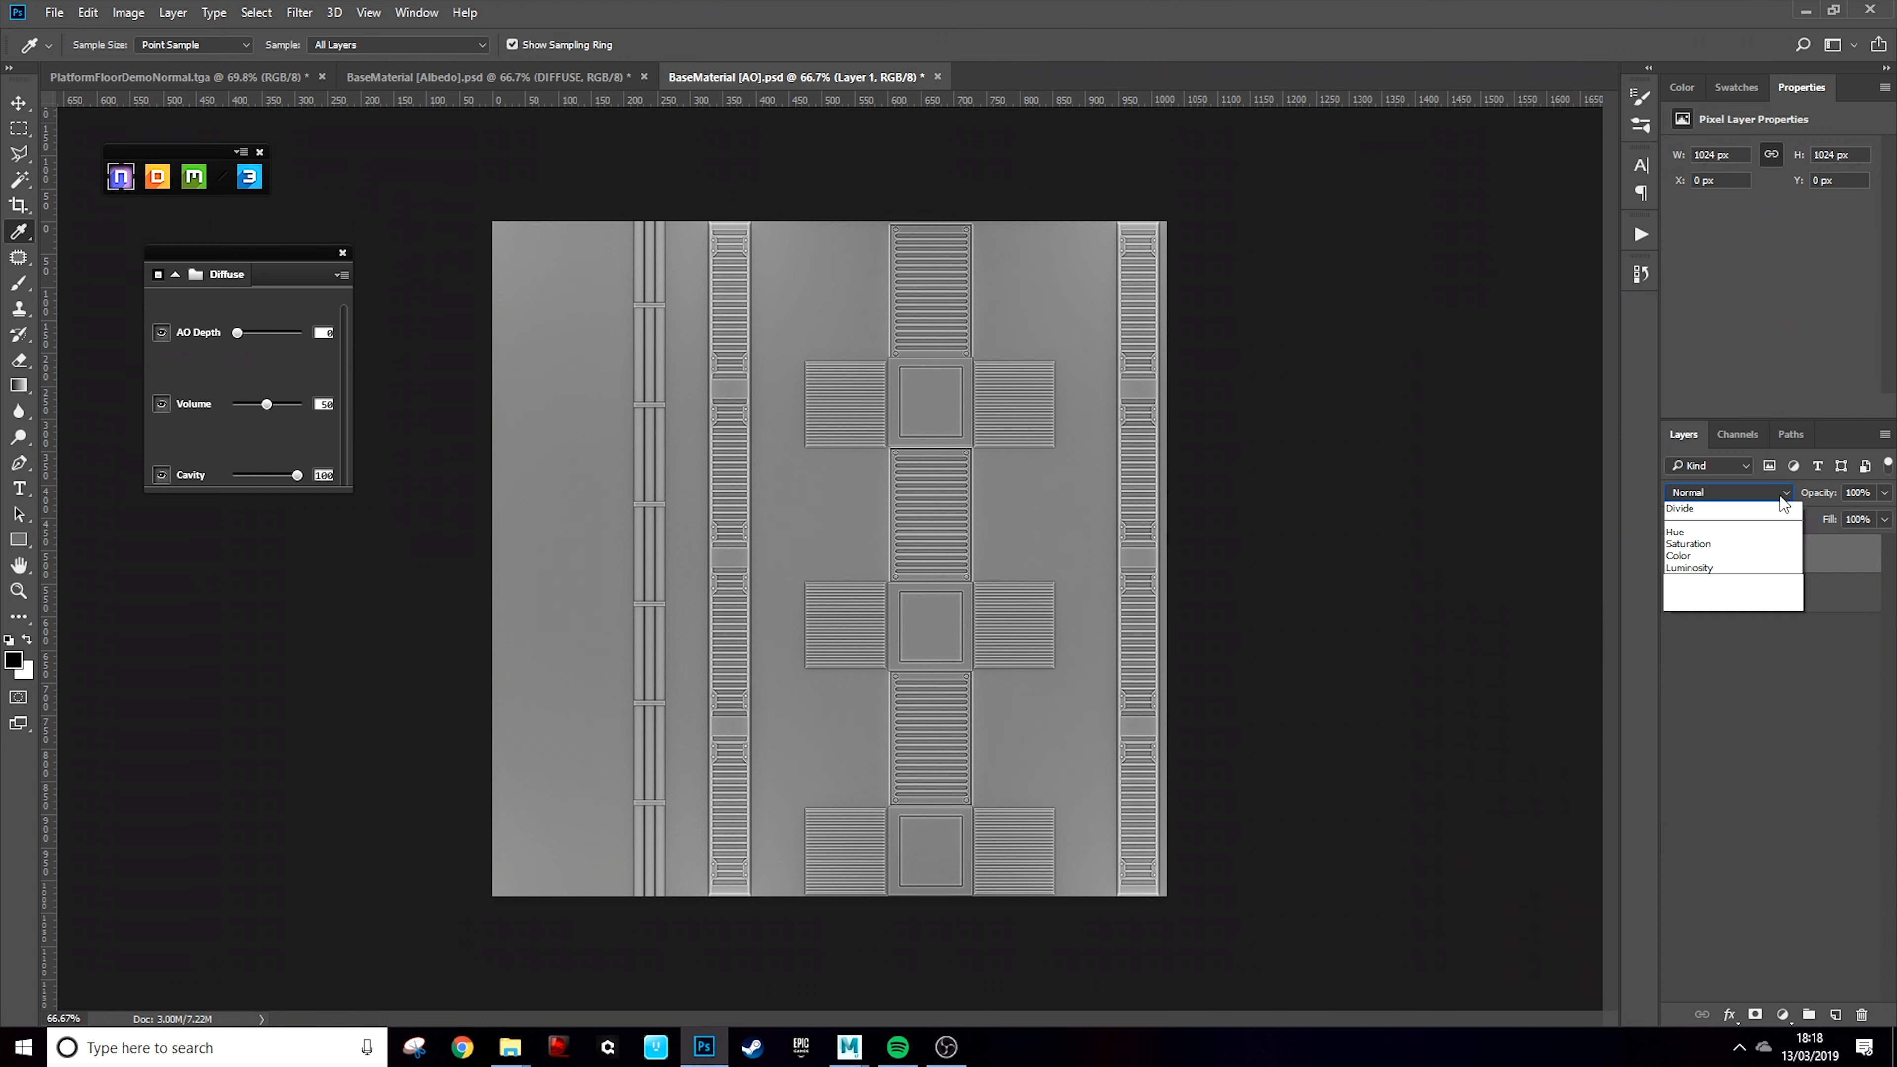
left_click(1707, 558)
Add a Brightness/Contrast adjustment layer above Layer 1 and clip it to that layer
left_click(1782, 1014)
left_click(1833, 661)
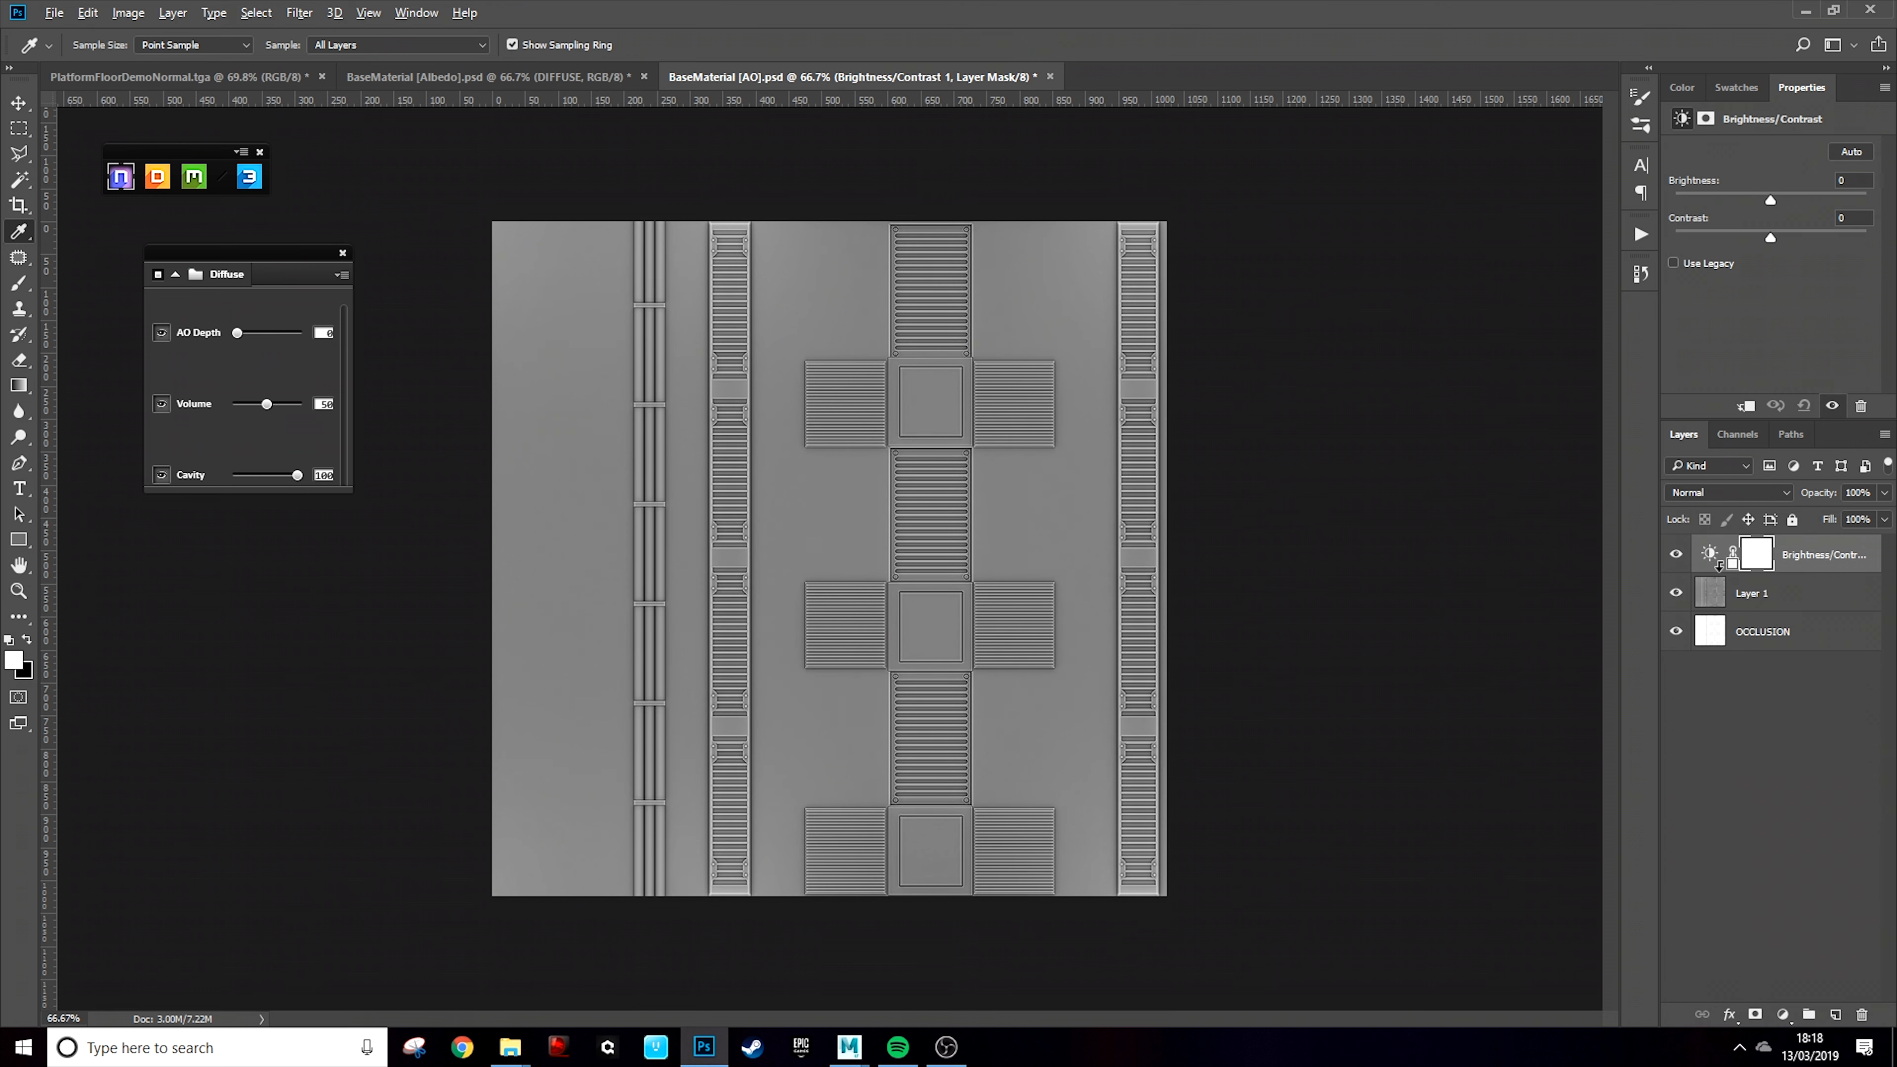
left_click(1719, 567, "alt")
left_click(1719, 566, "alt")
left_click(1719, 566, "alt")
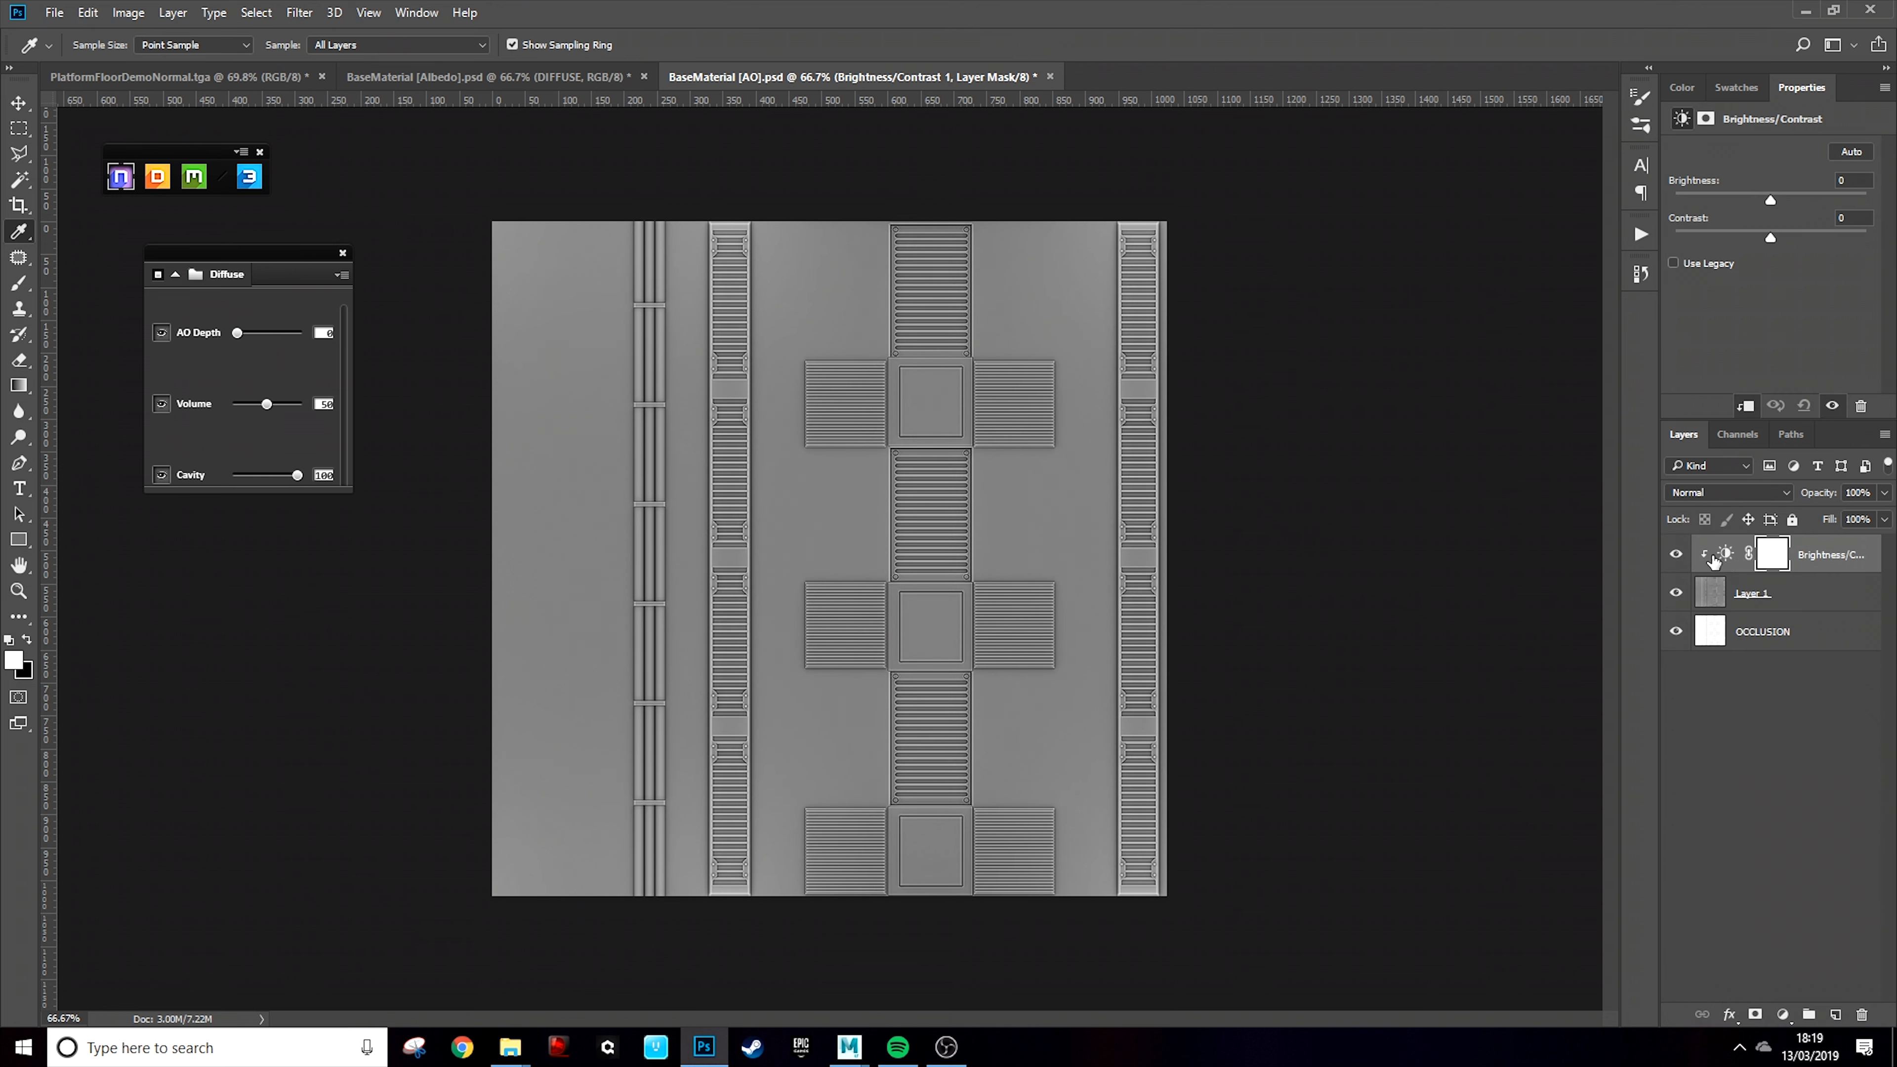
left_click(1722, 571, "alt")
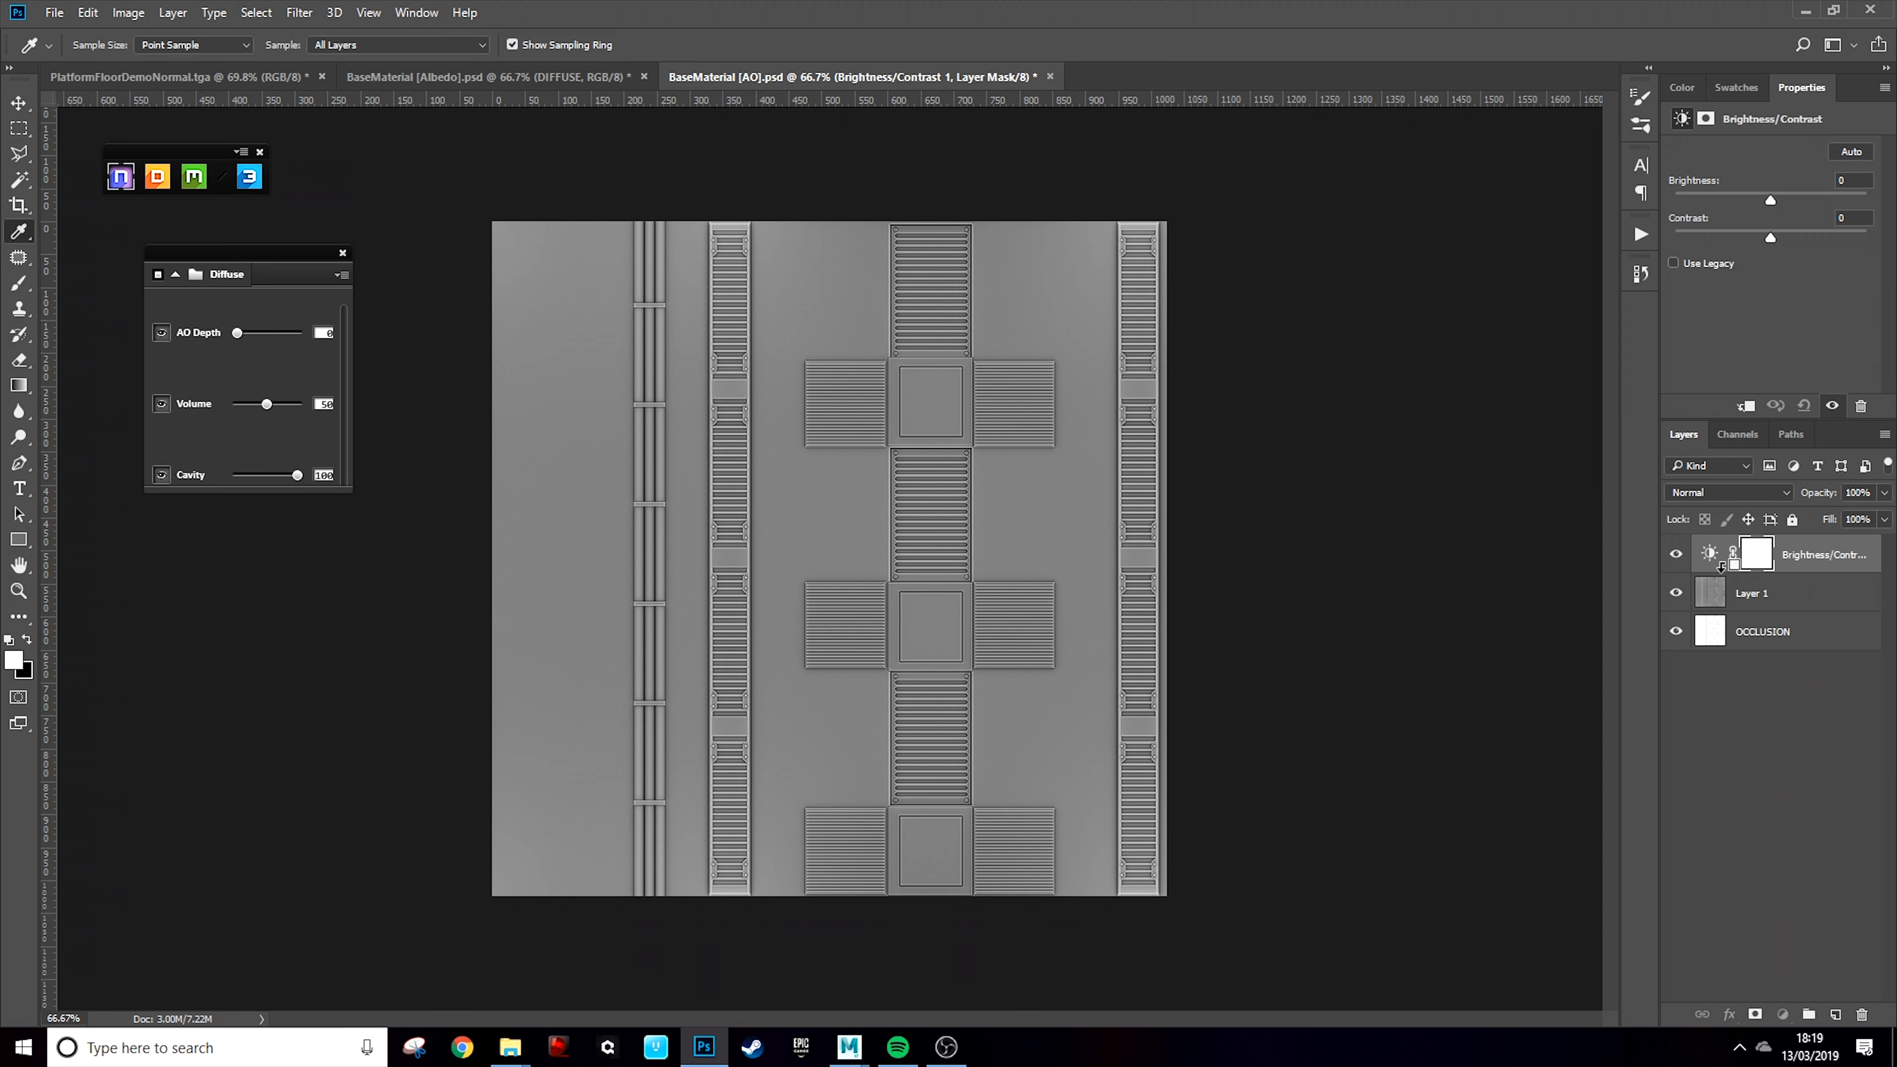
left_click(1727, 570, "alt")
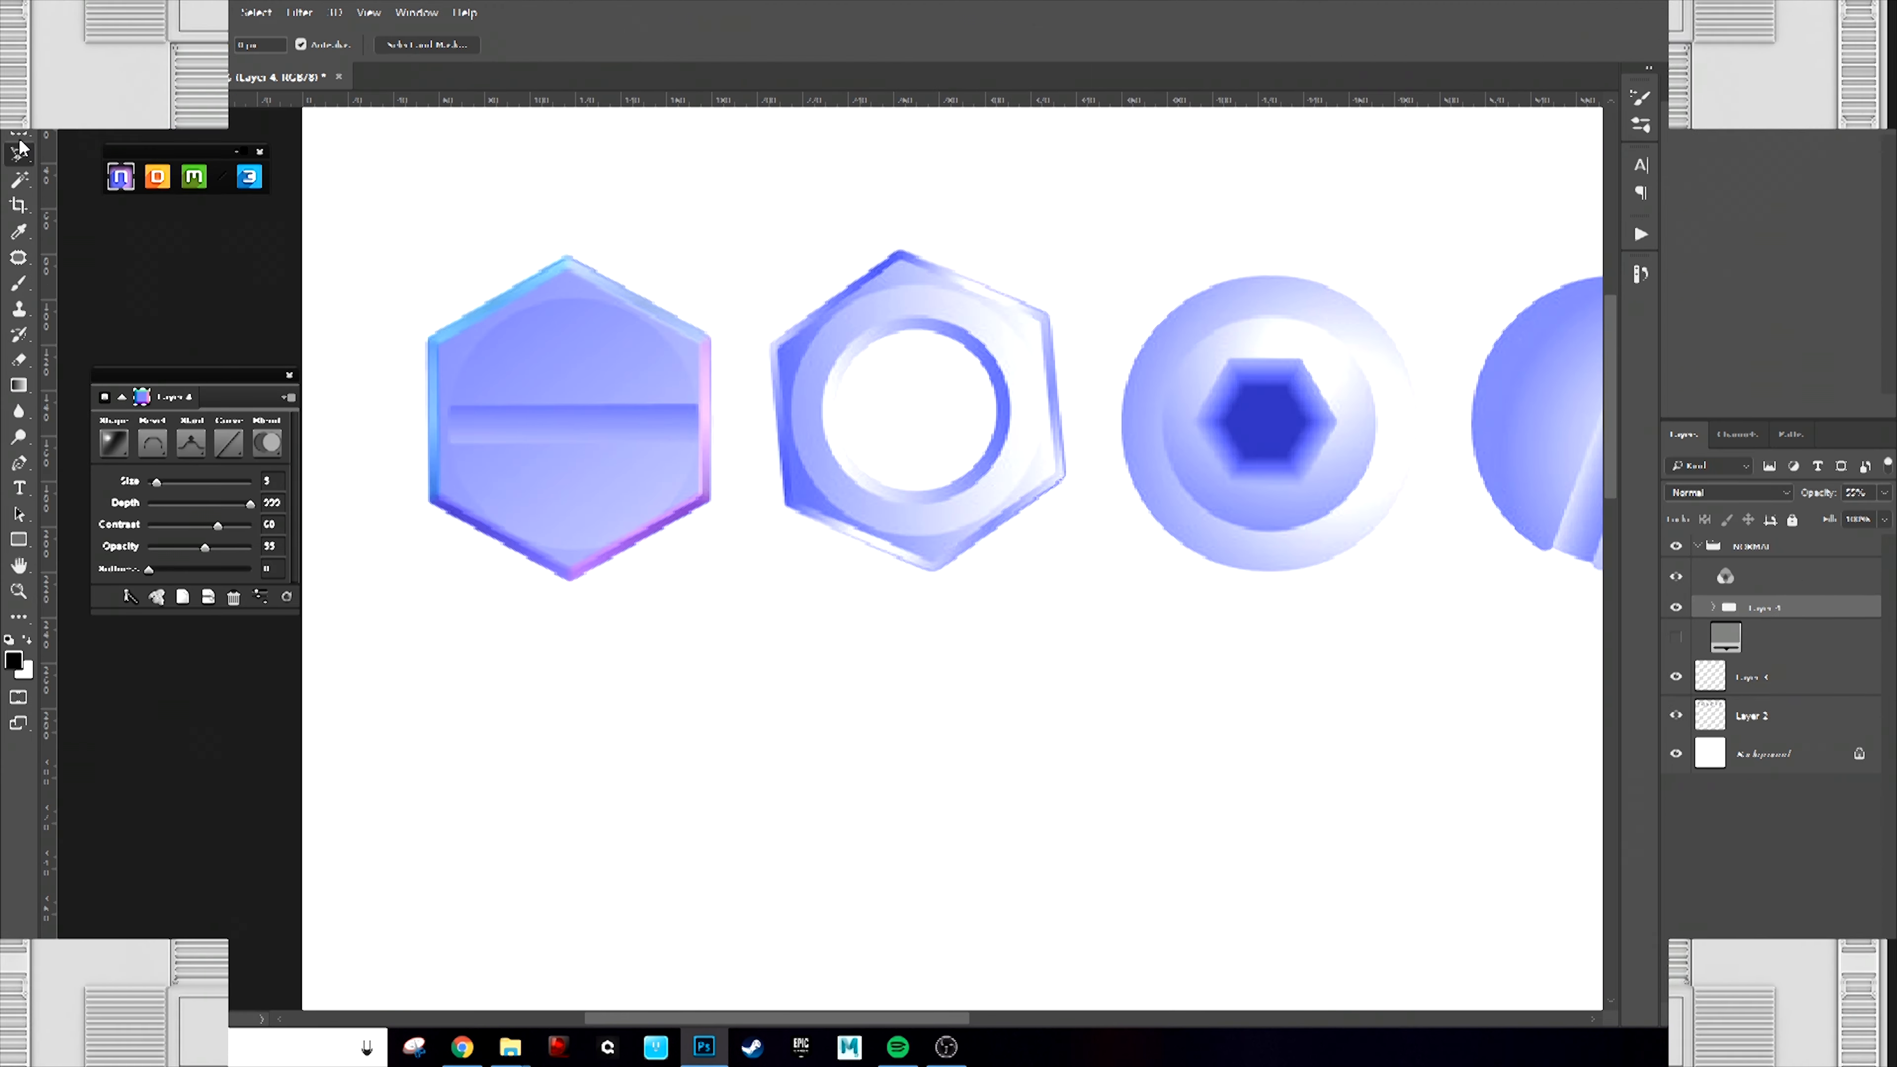
Make a circular selection centred on the face of the slotted hexagonal bolt
left_click(18, 128)
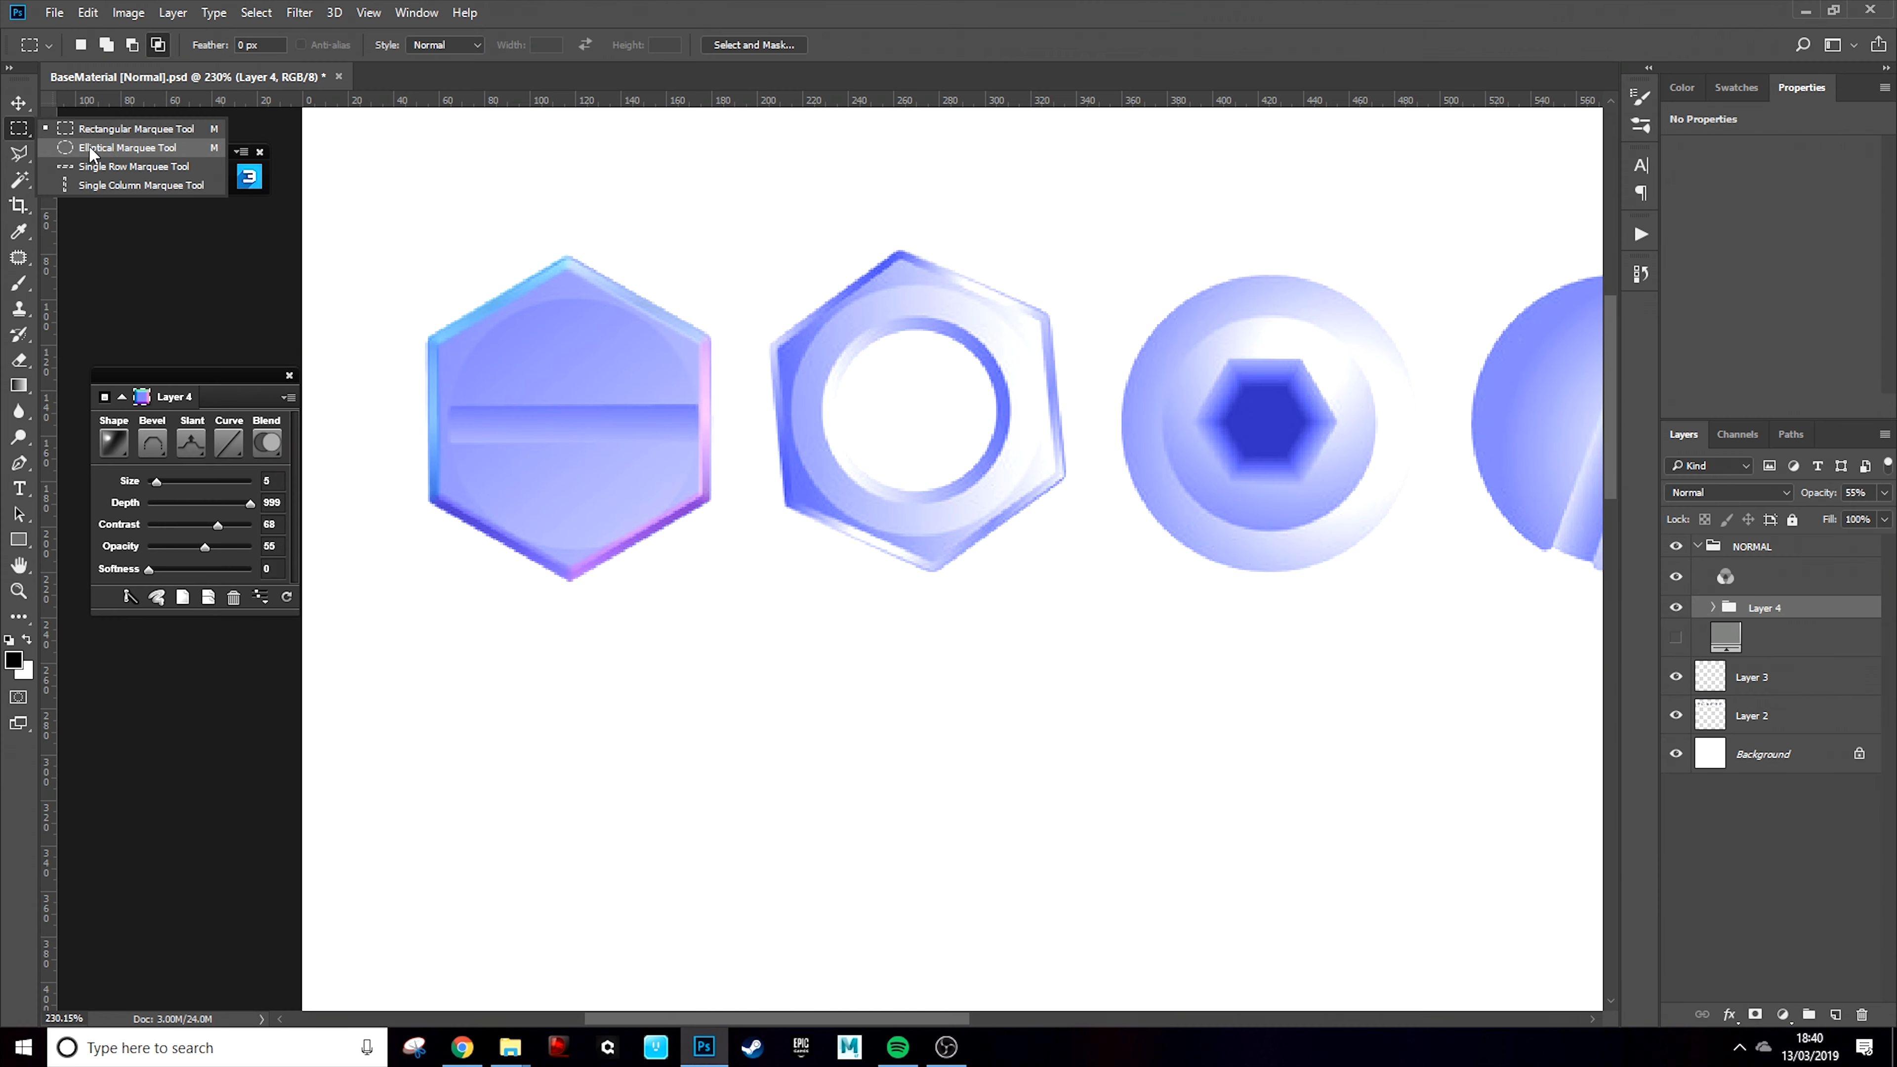
left_click(89, 151)
left_click_drag(451, 301, 722, 546)
left_click_drag(663, 486, 665, 479)
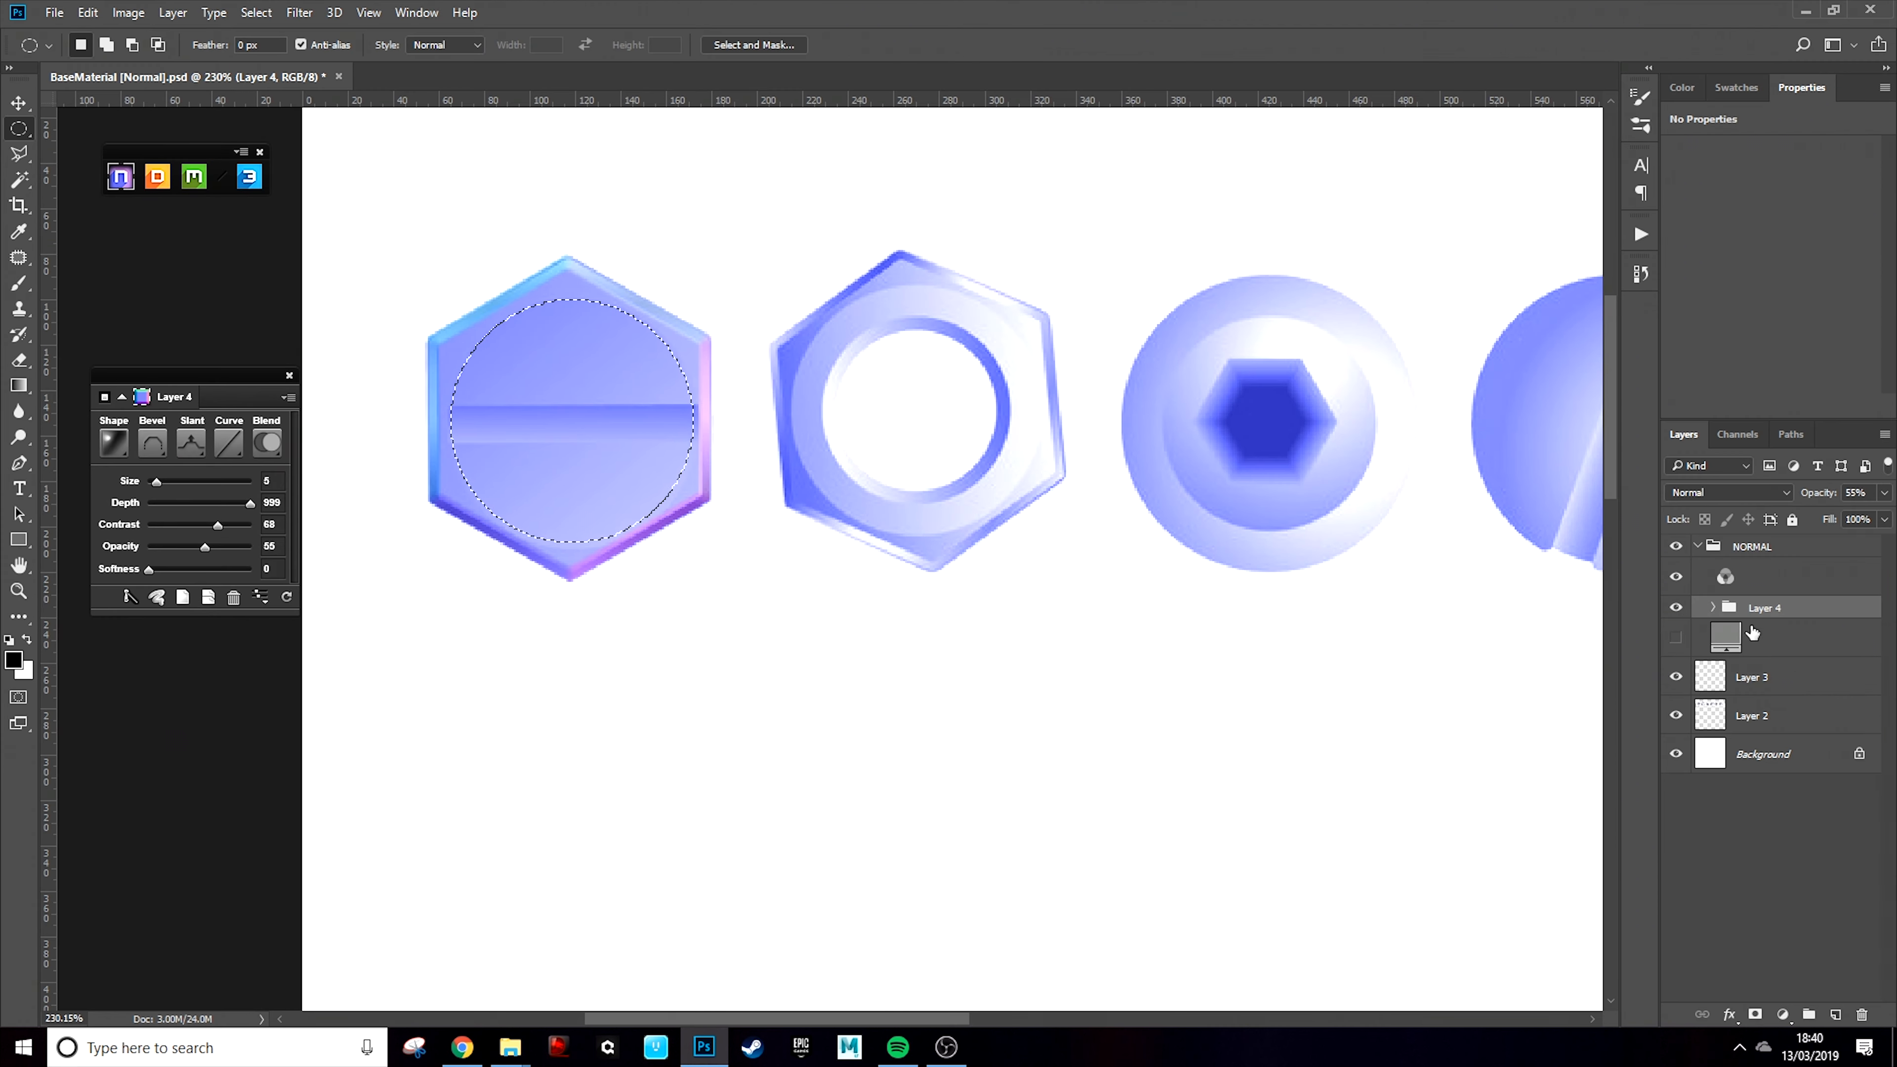
Turn the circular selection into a new normal detail layer with size 5 and softness 16
left_click(172, 510)
left_click(191, 444)
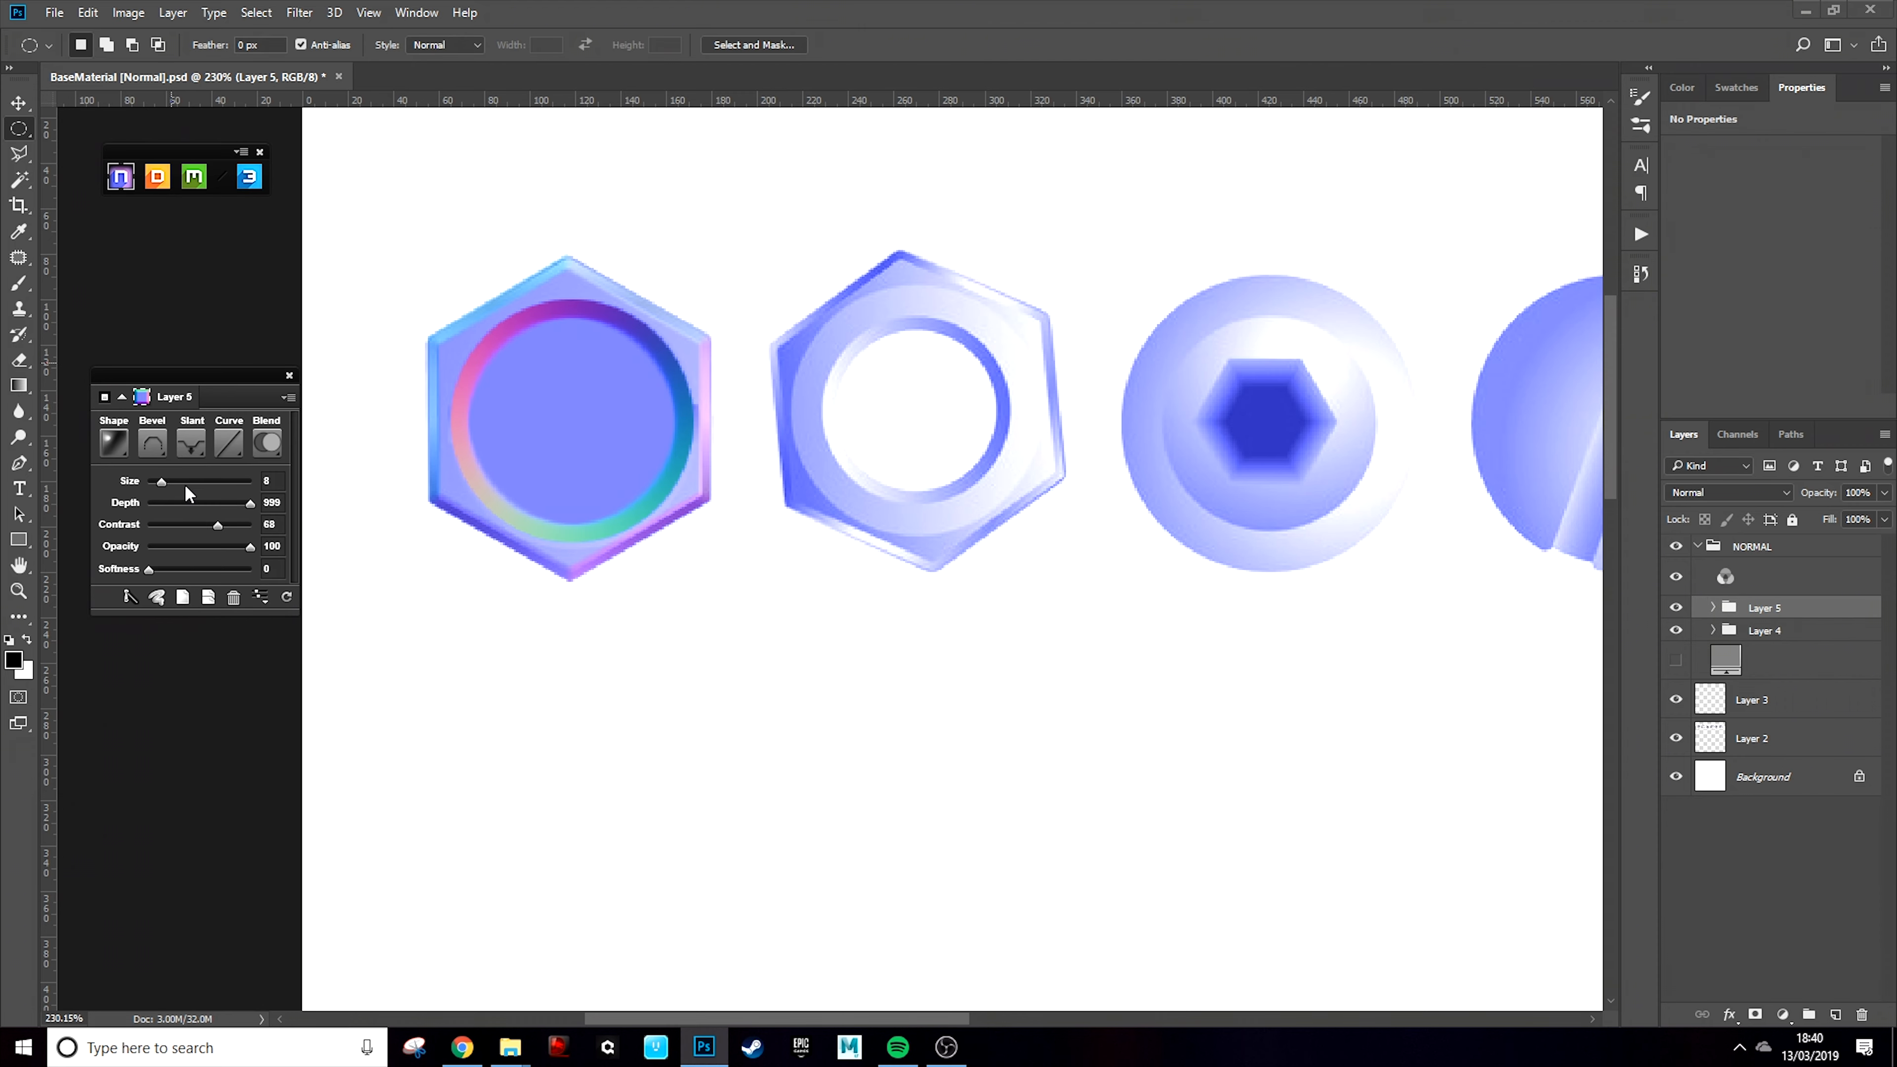
left_click_drag(162, 483, 159, 480)
left_click_drag(148, 569, 250, 568)
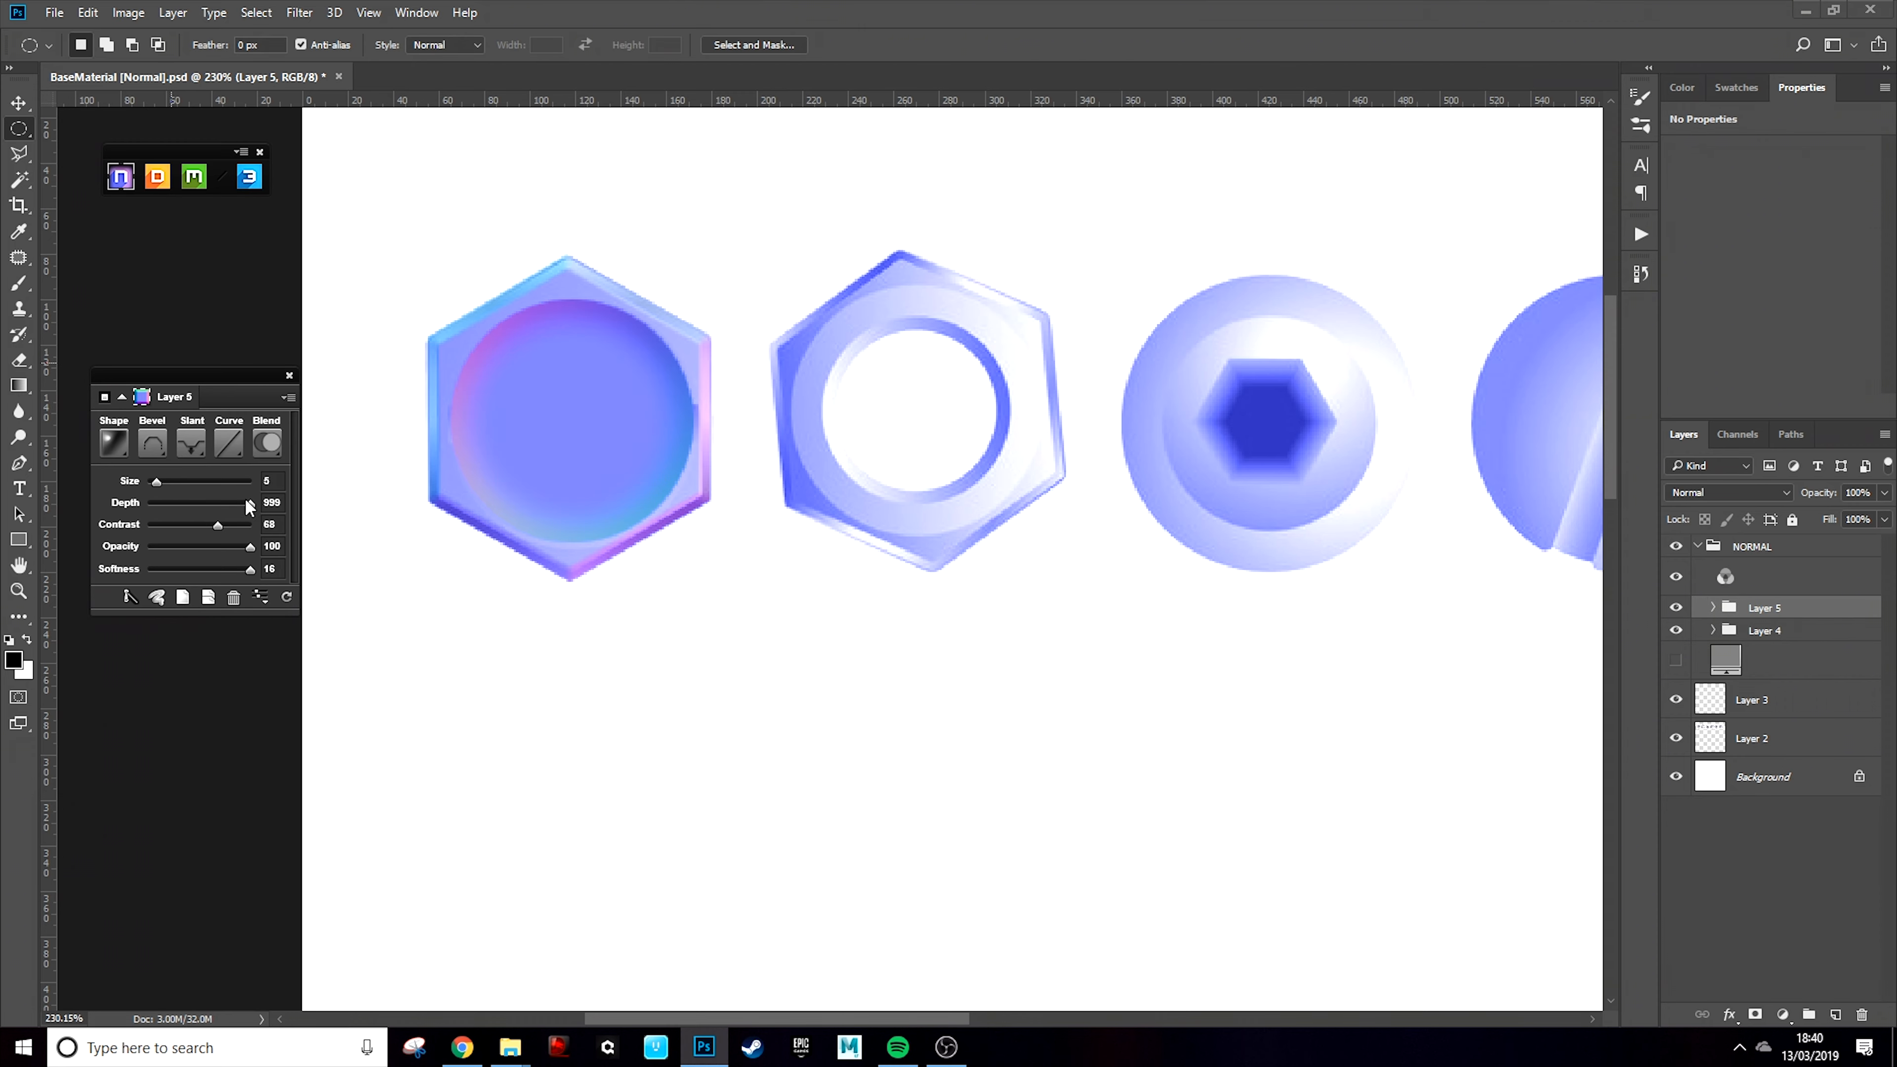
Draw a narrow horizontal rectangular selection for a slot across the bolt's circular recess
right_click(18, 128)
left_click(89, 129)
left_click_drag(461, 404, 683, 445)
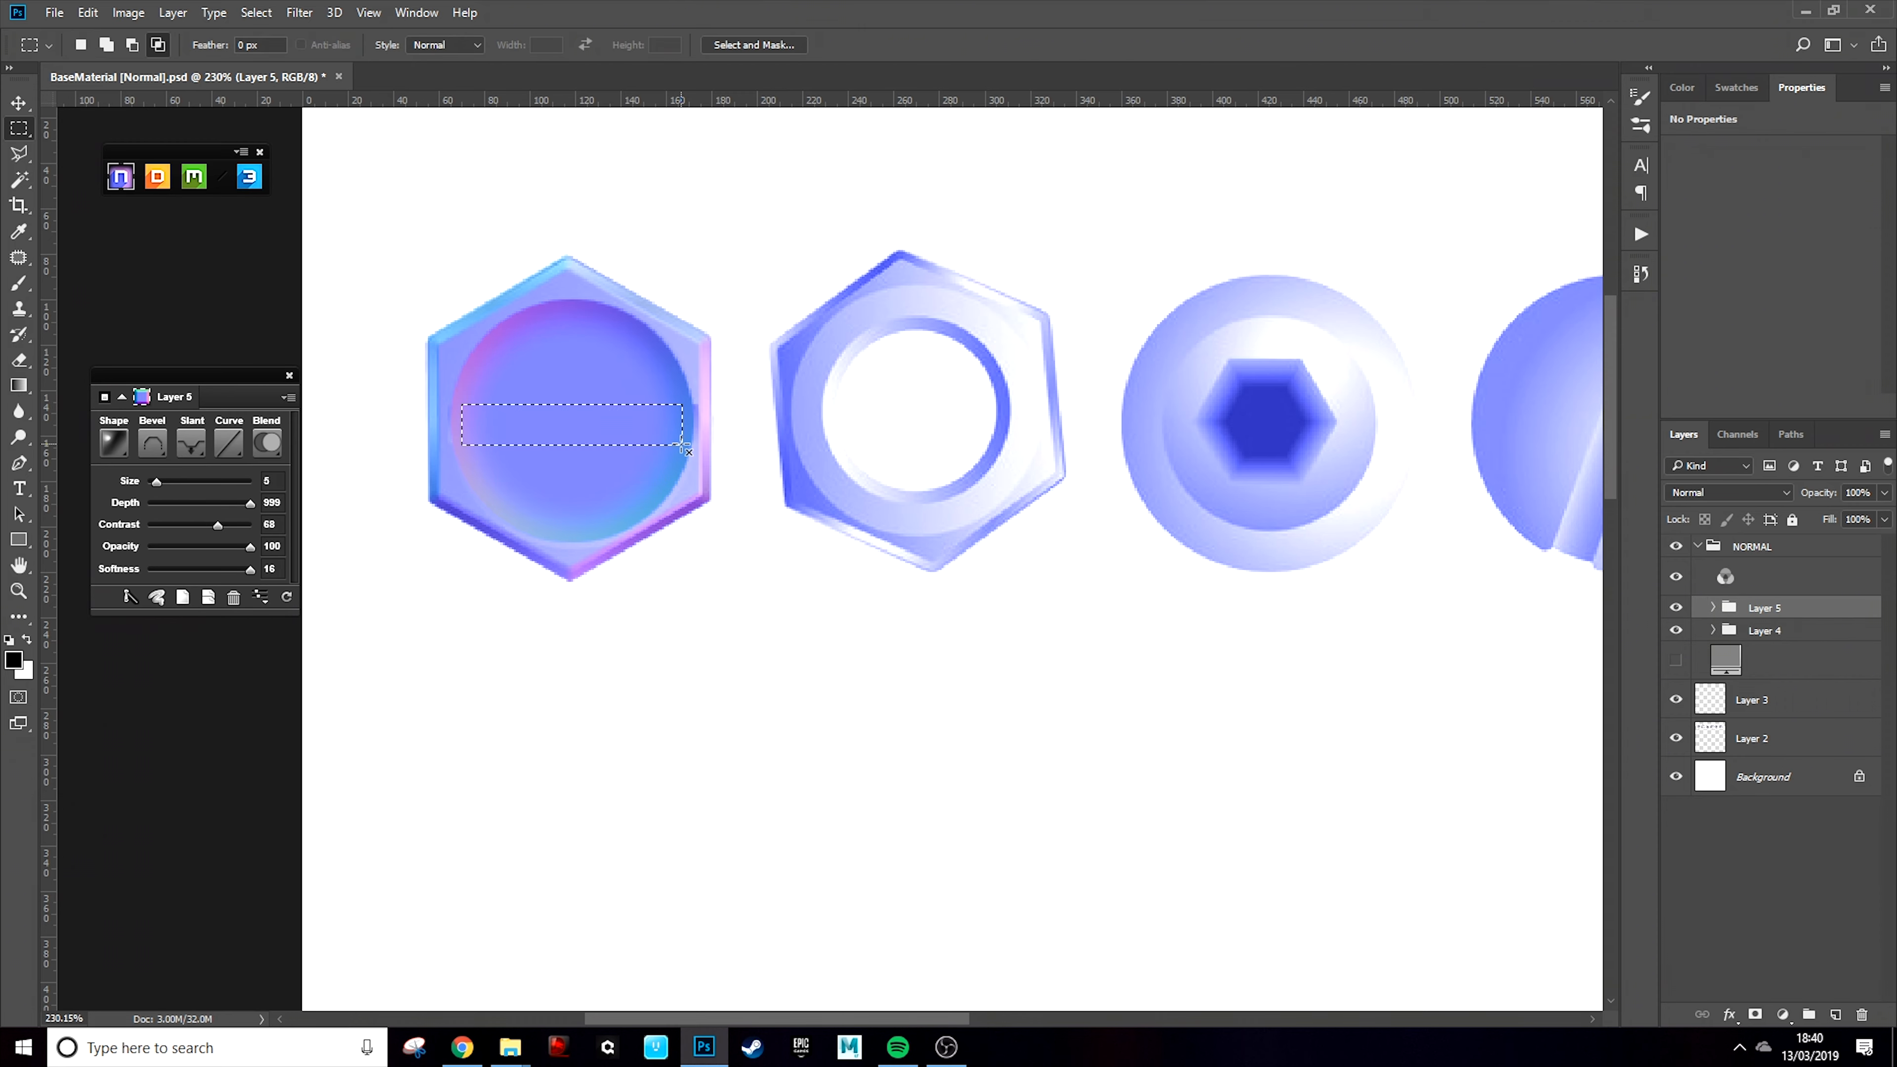
key("ctrl+d")
left_click_drag(158, 483, 148, 481)
mouse_move(458, 404)
left_mouse_down()
mouse_move(687, 412)
mouse_move(687, 444)
left_mouse_up()
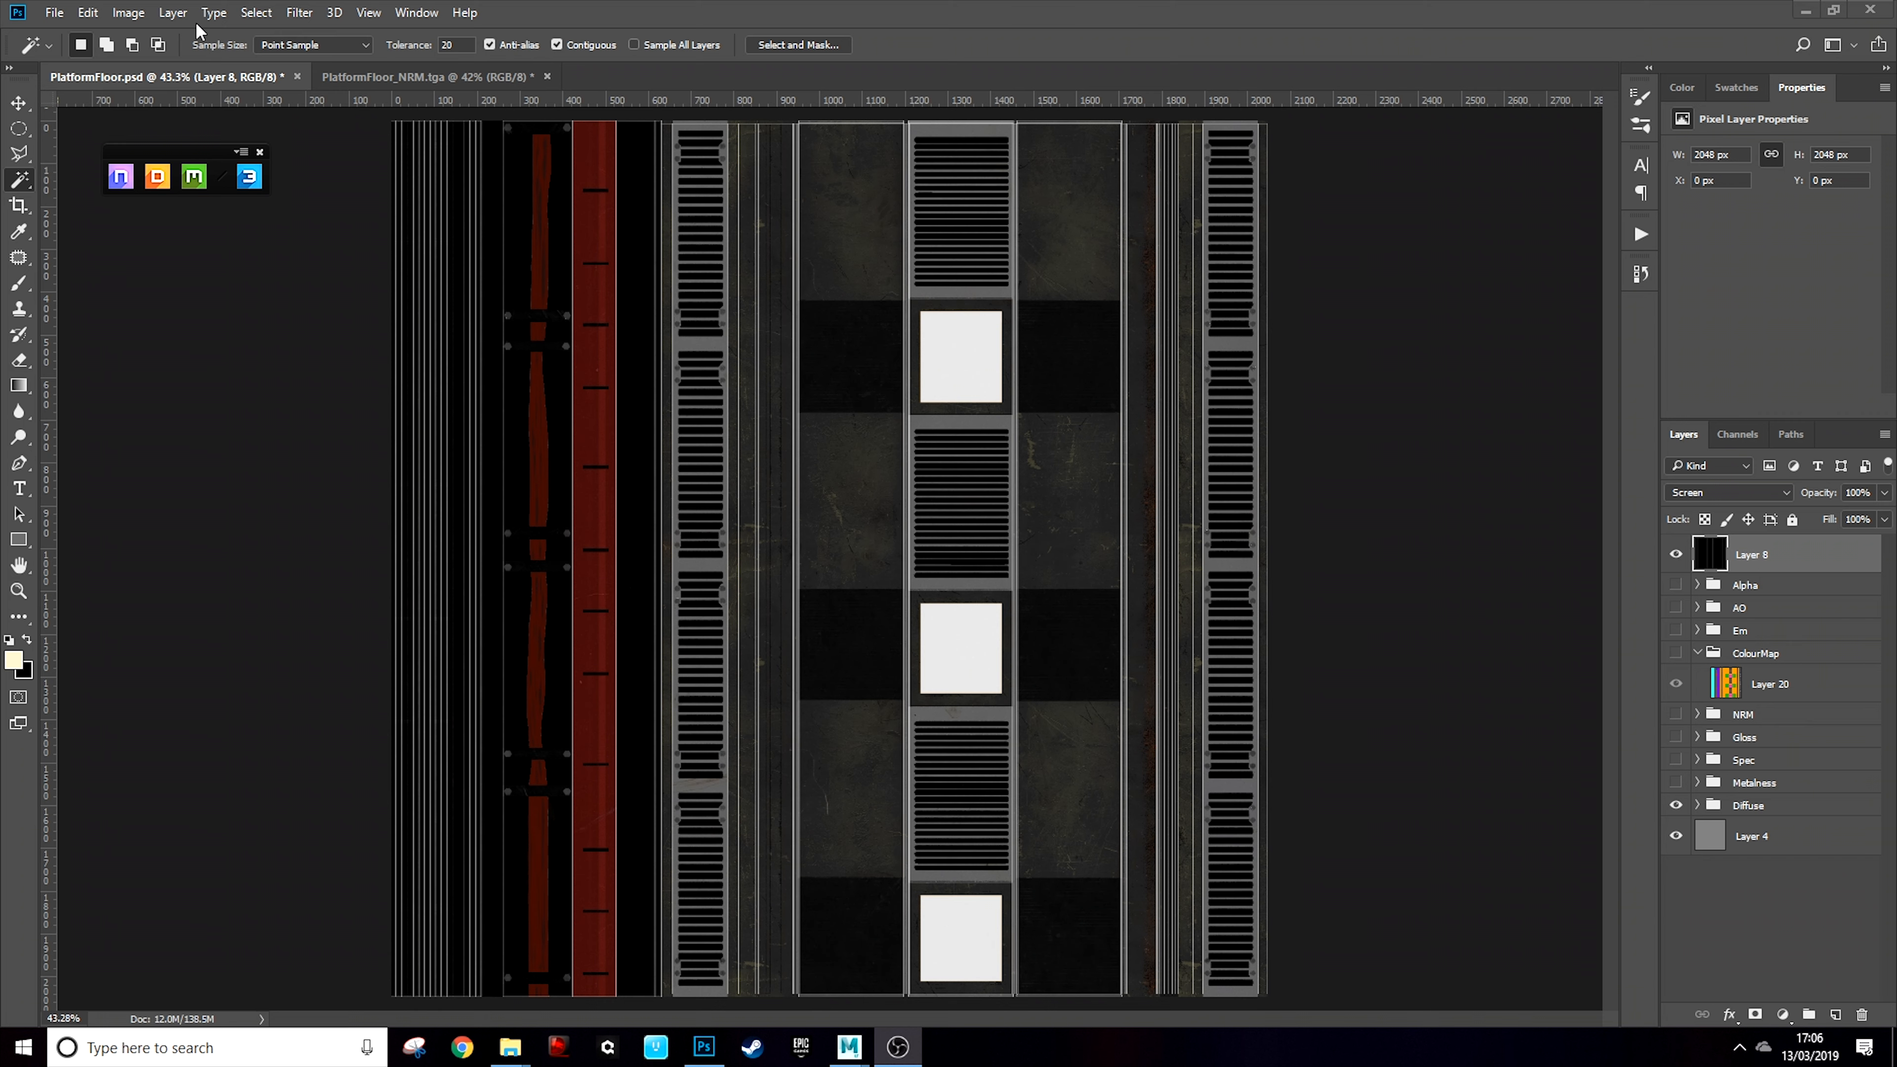
Create a new document 2048 pixels wide and 2048 pixels high
left_click(53, 13)
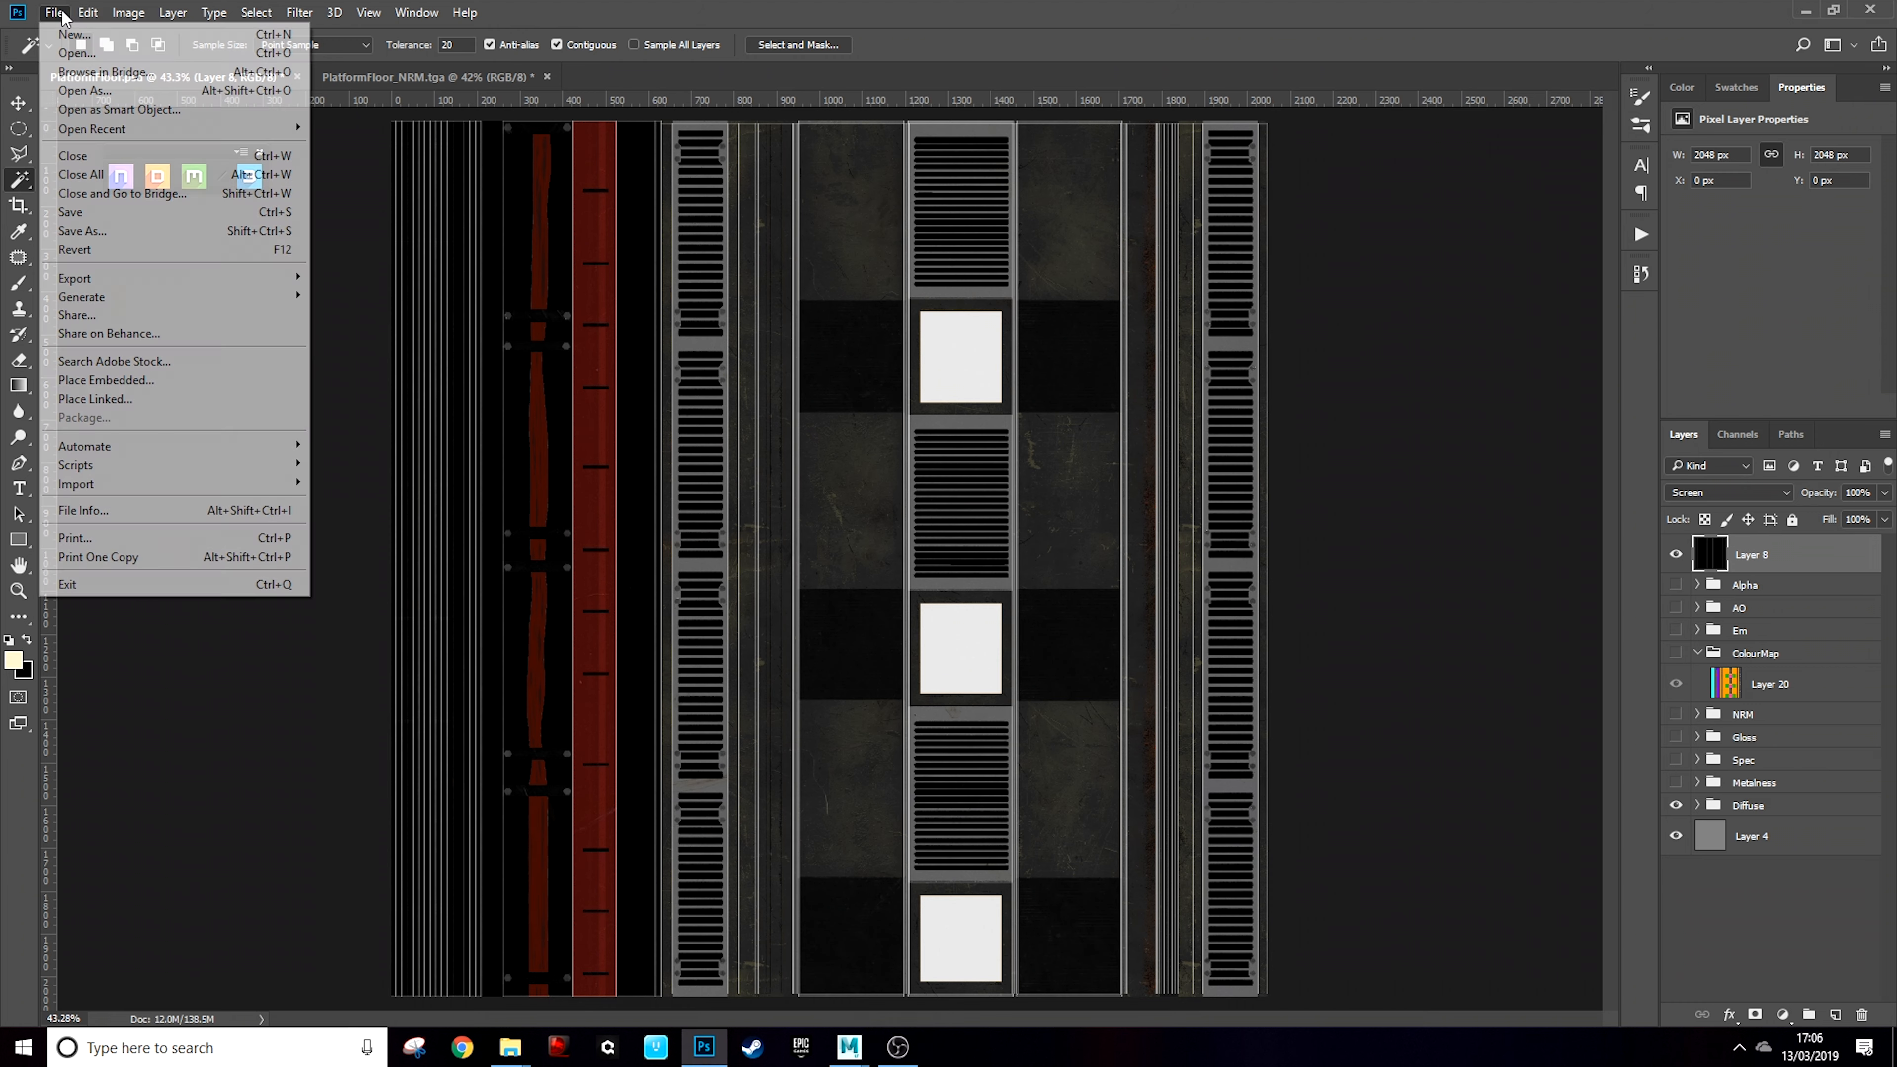
left_click(139, 37)
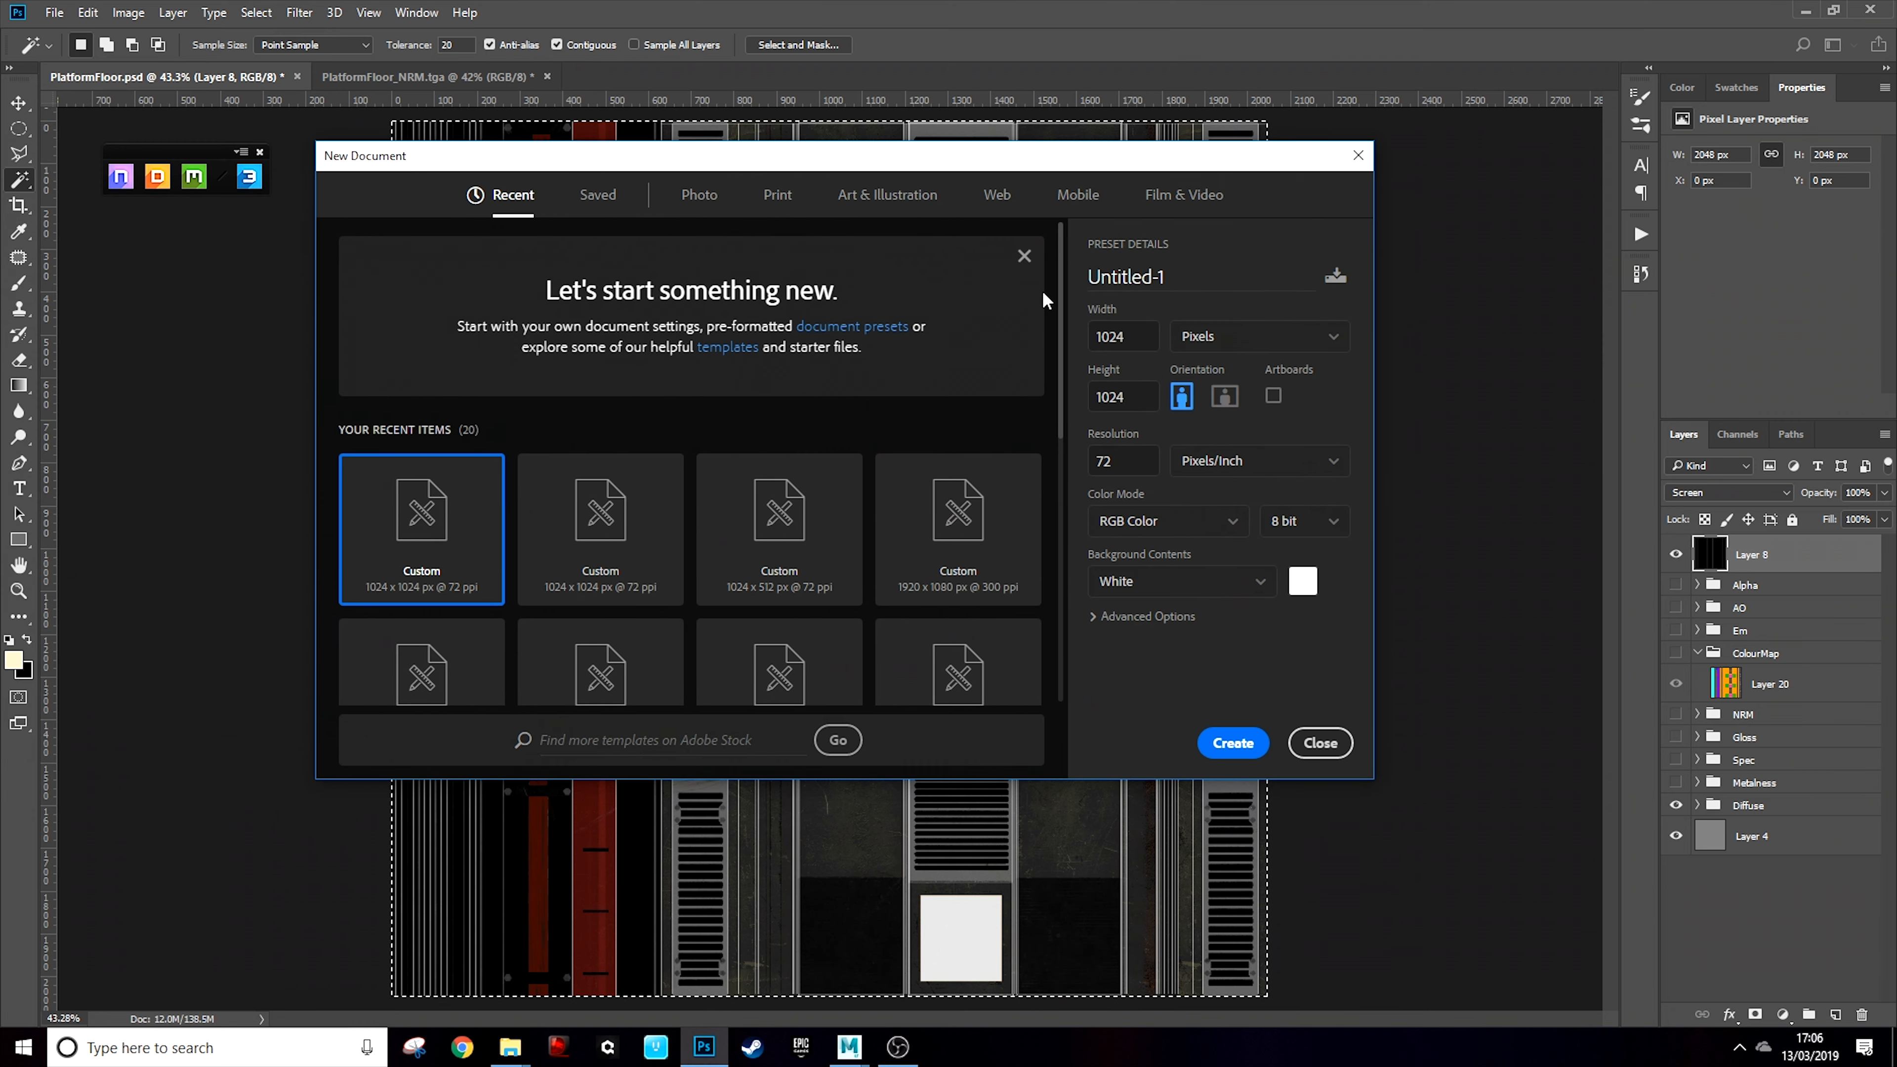
left_click(1139, 341)
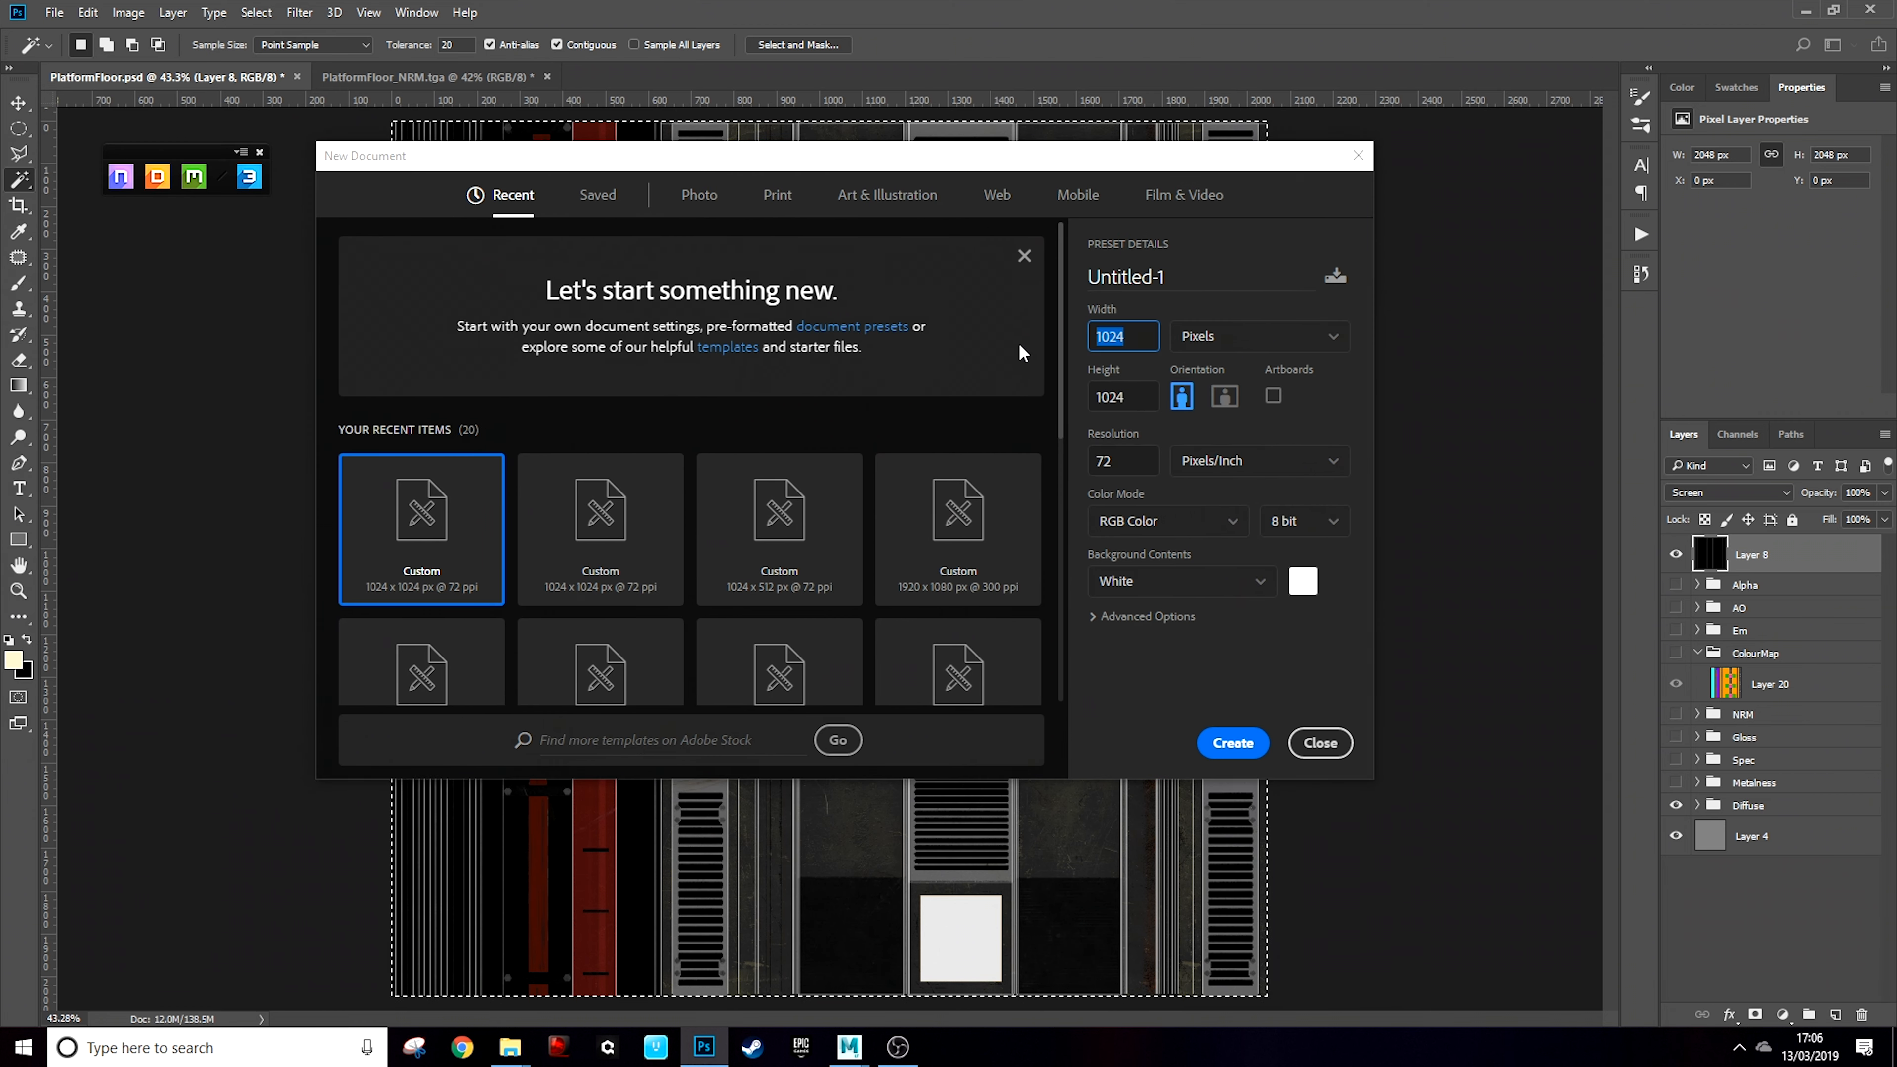
type("2048")
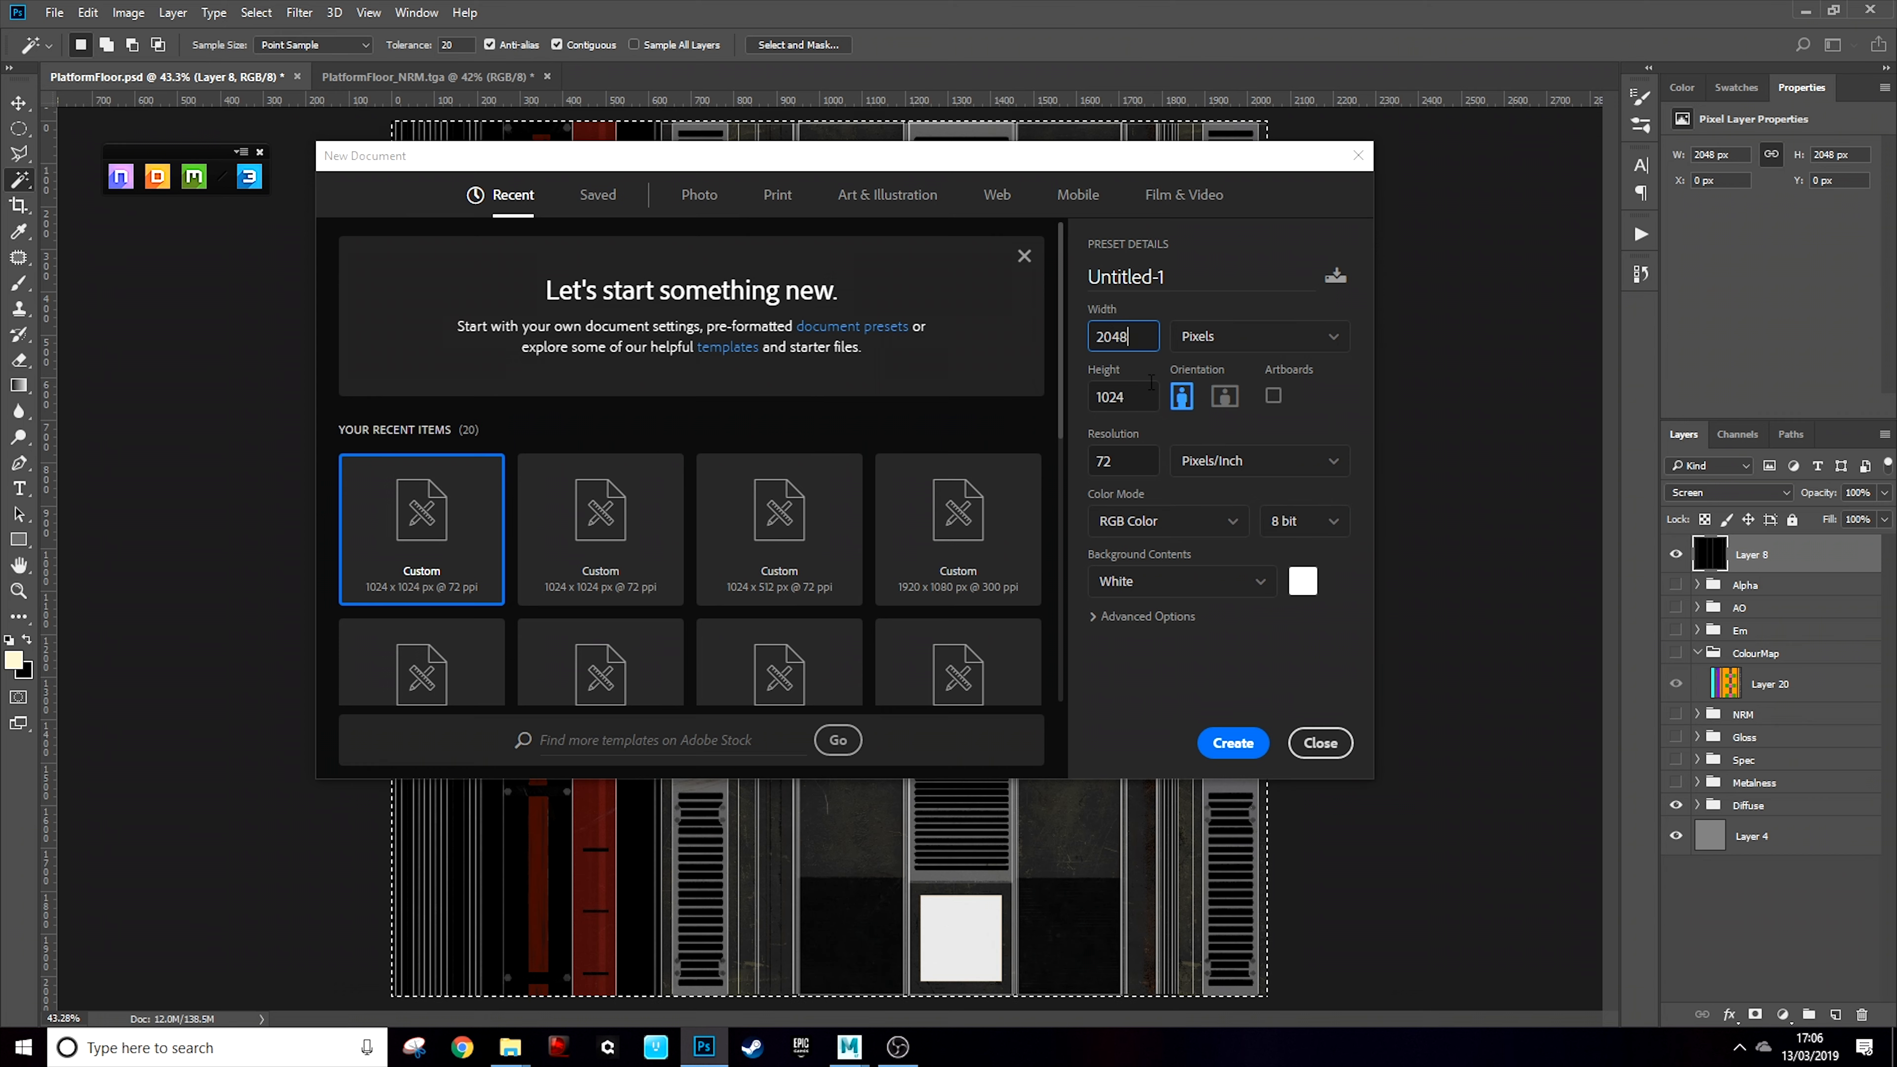
key("Tab")
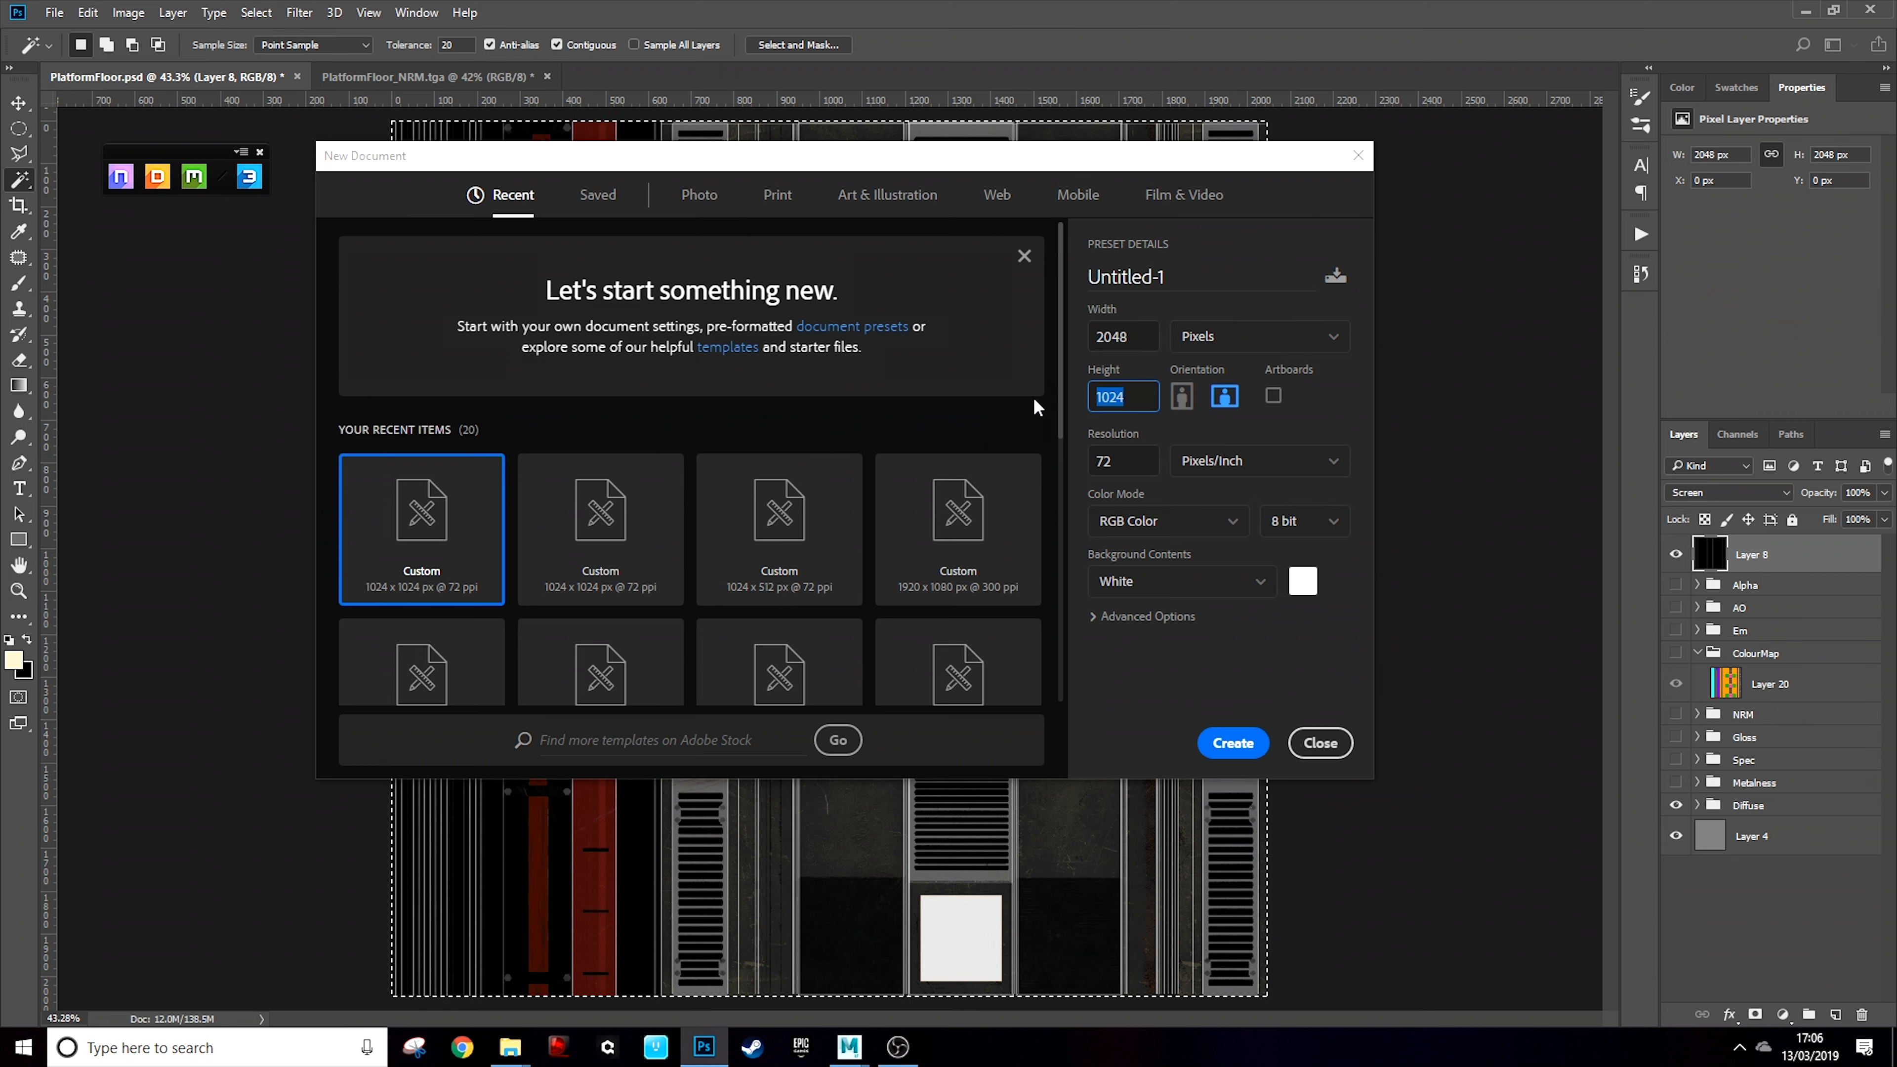
type("20")
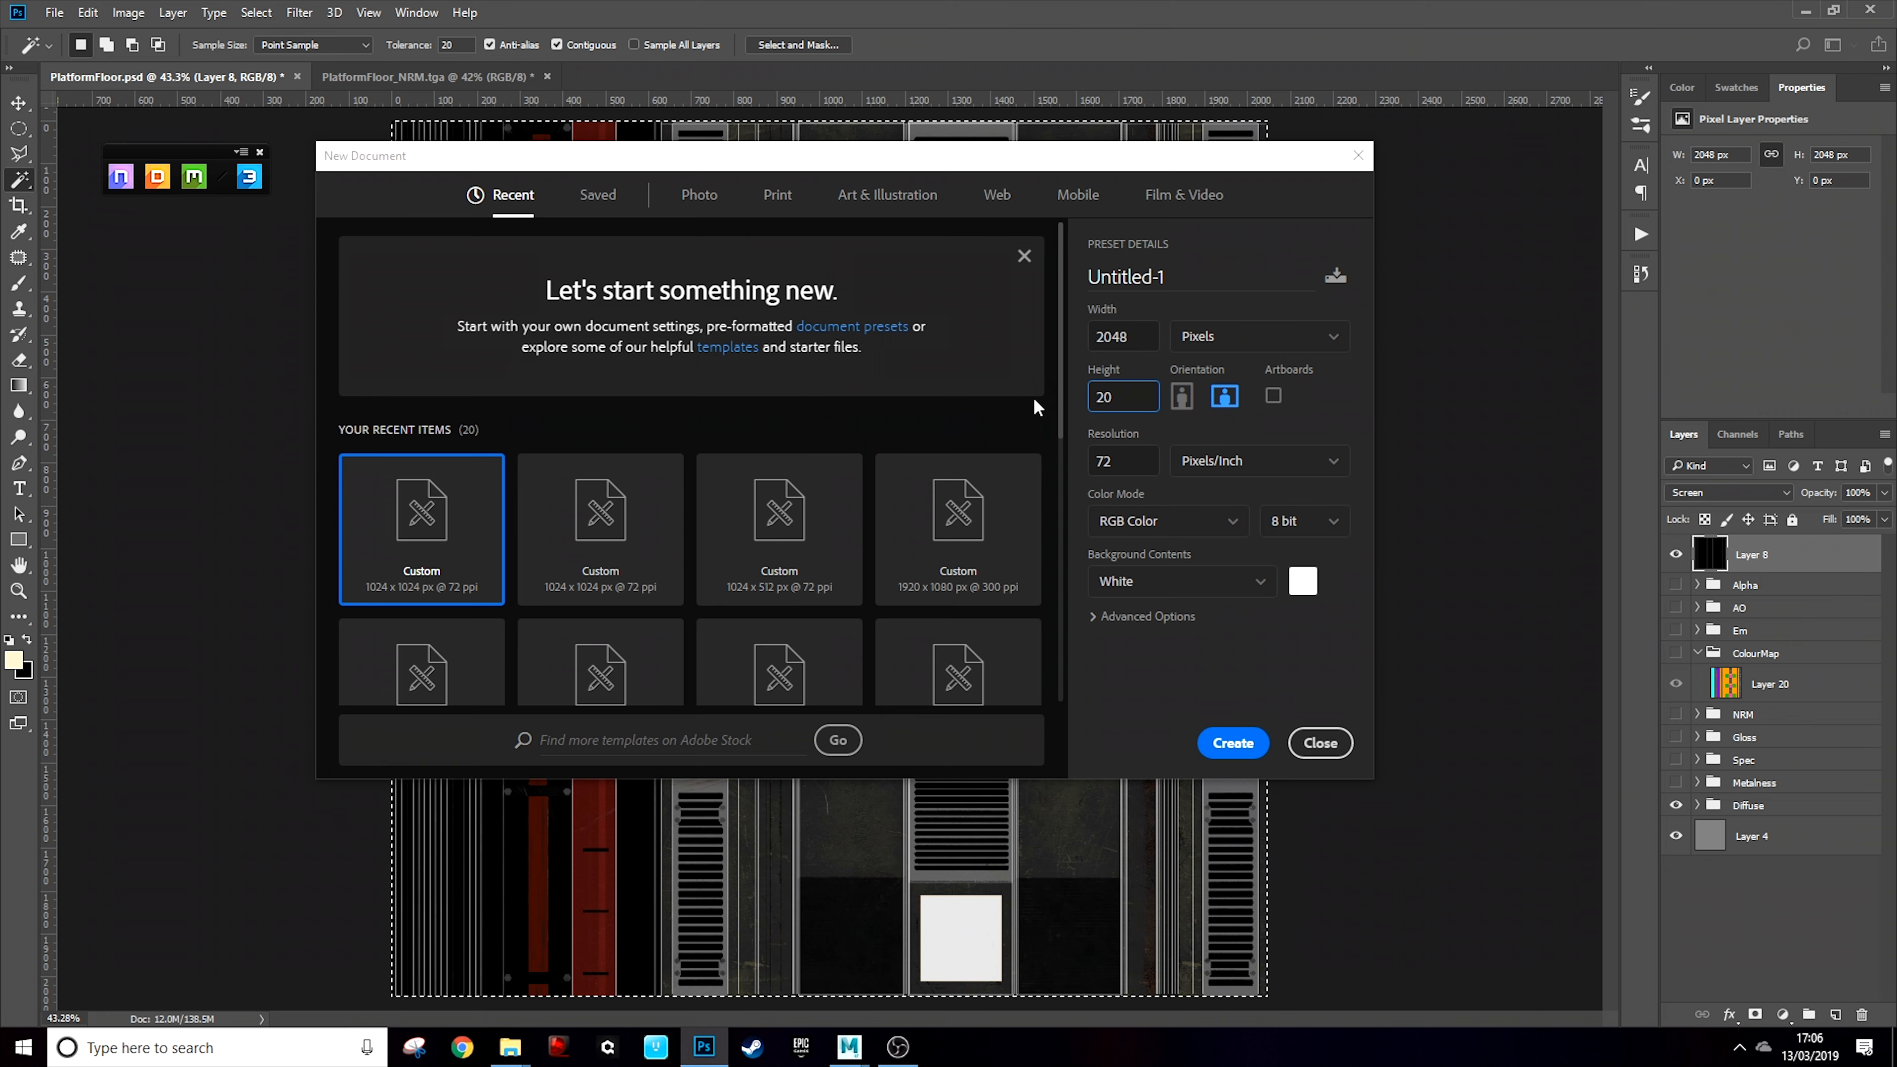
type("48")
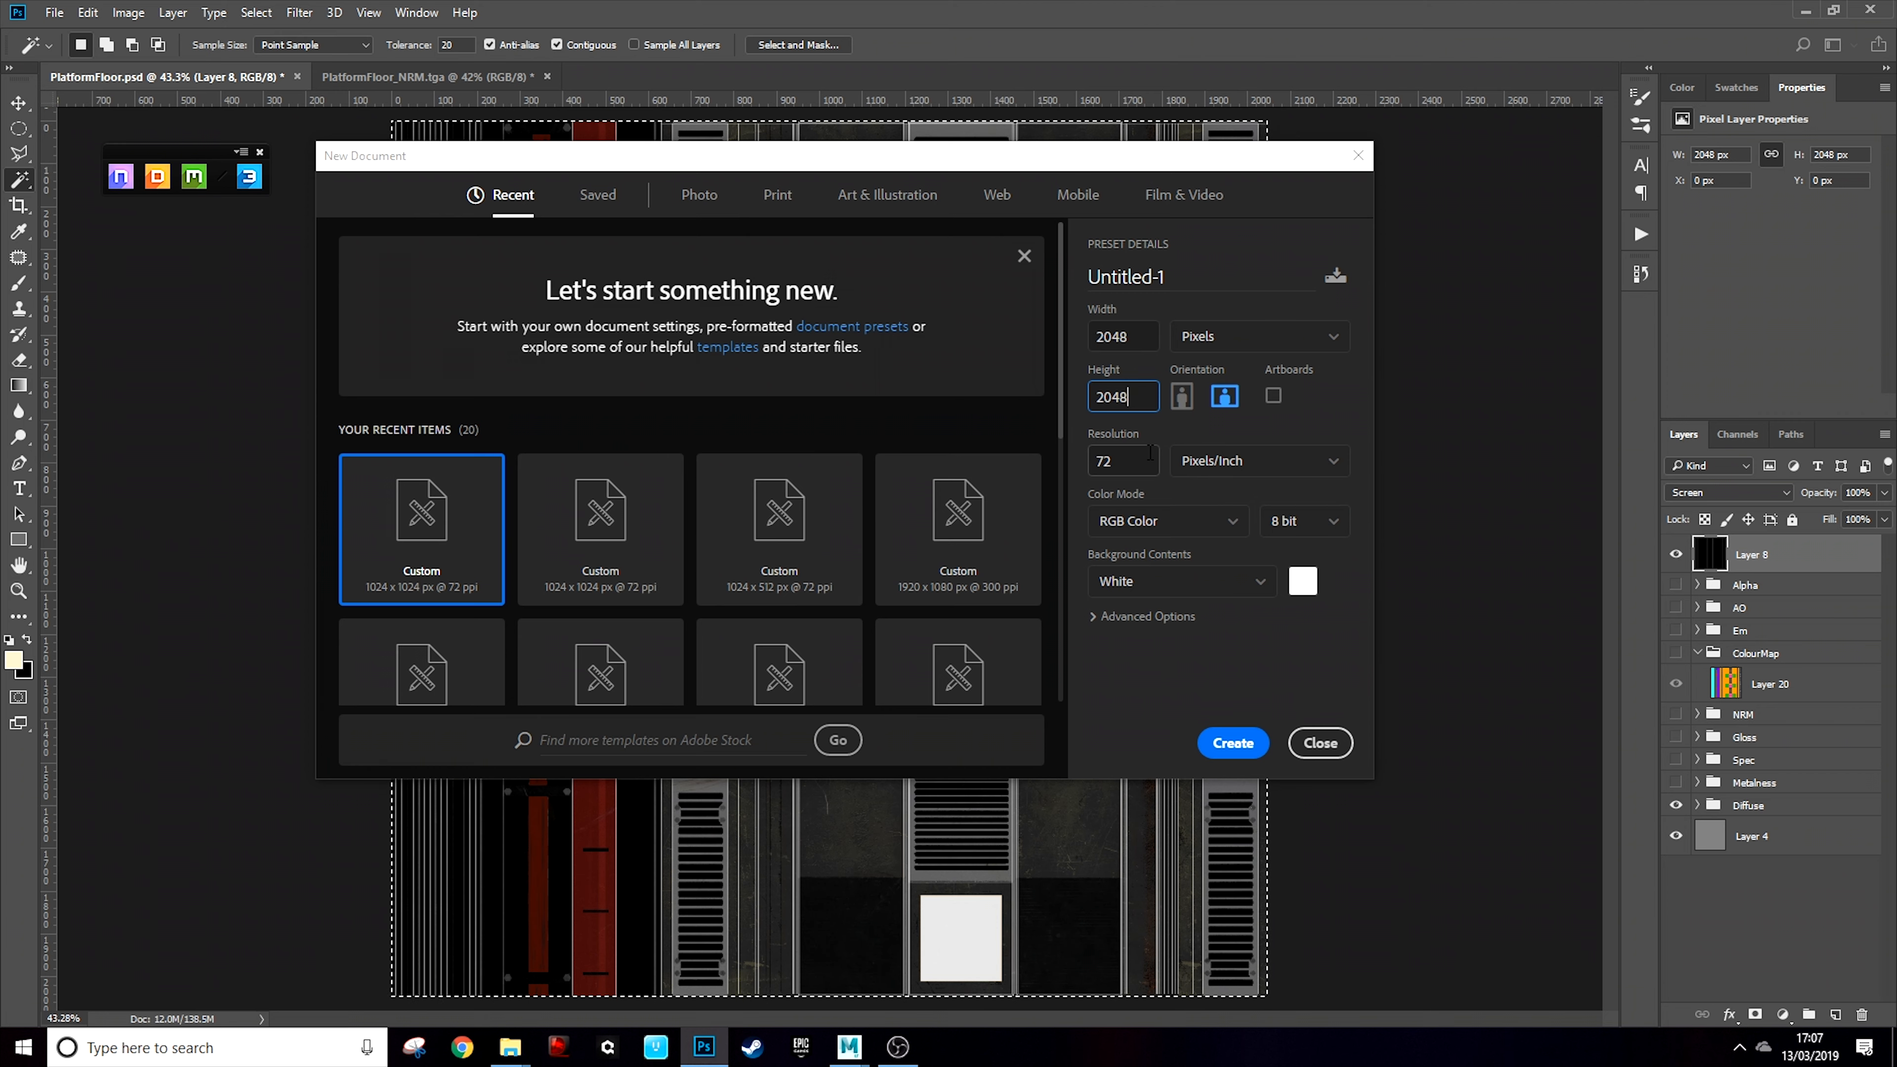
left_click(1236, 744)
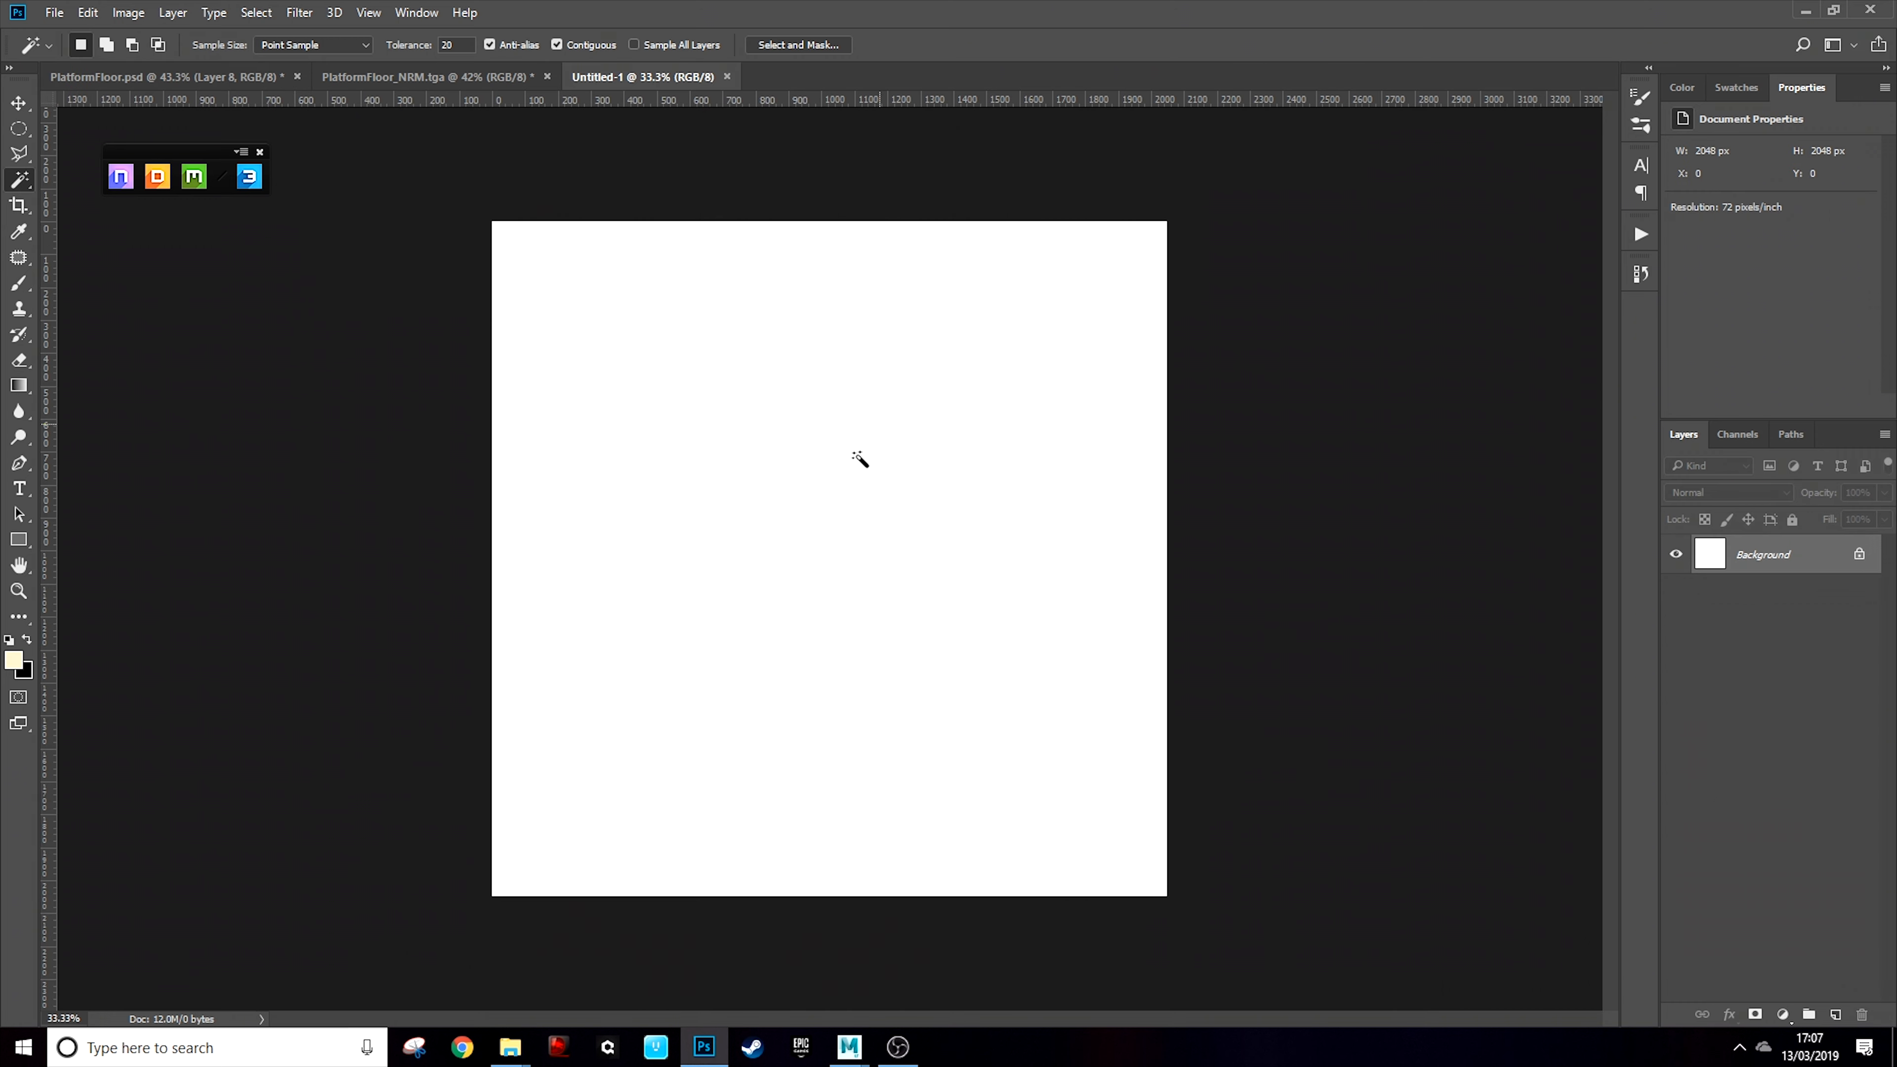
Unlock the background layer and fill it with dark grey #464646
left_click(1859, 556)
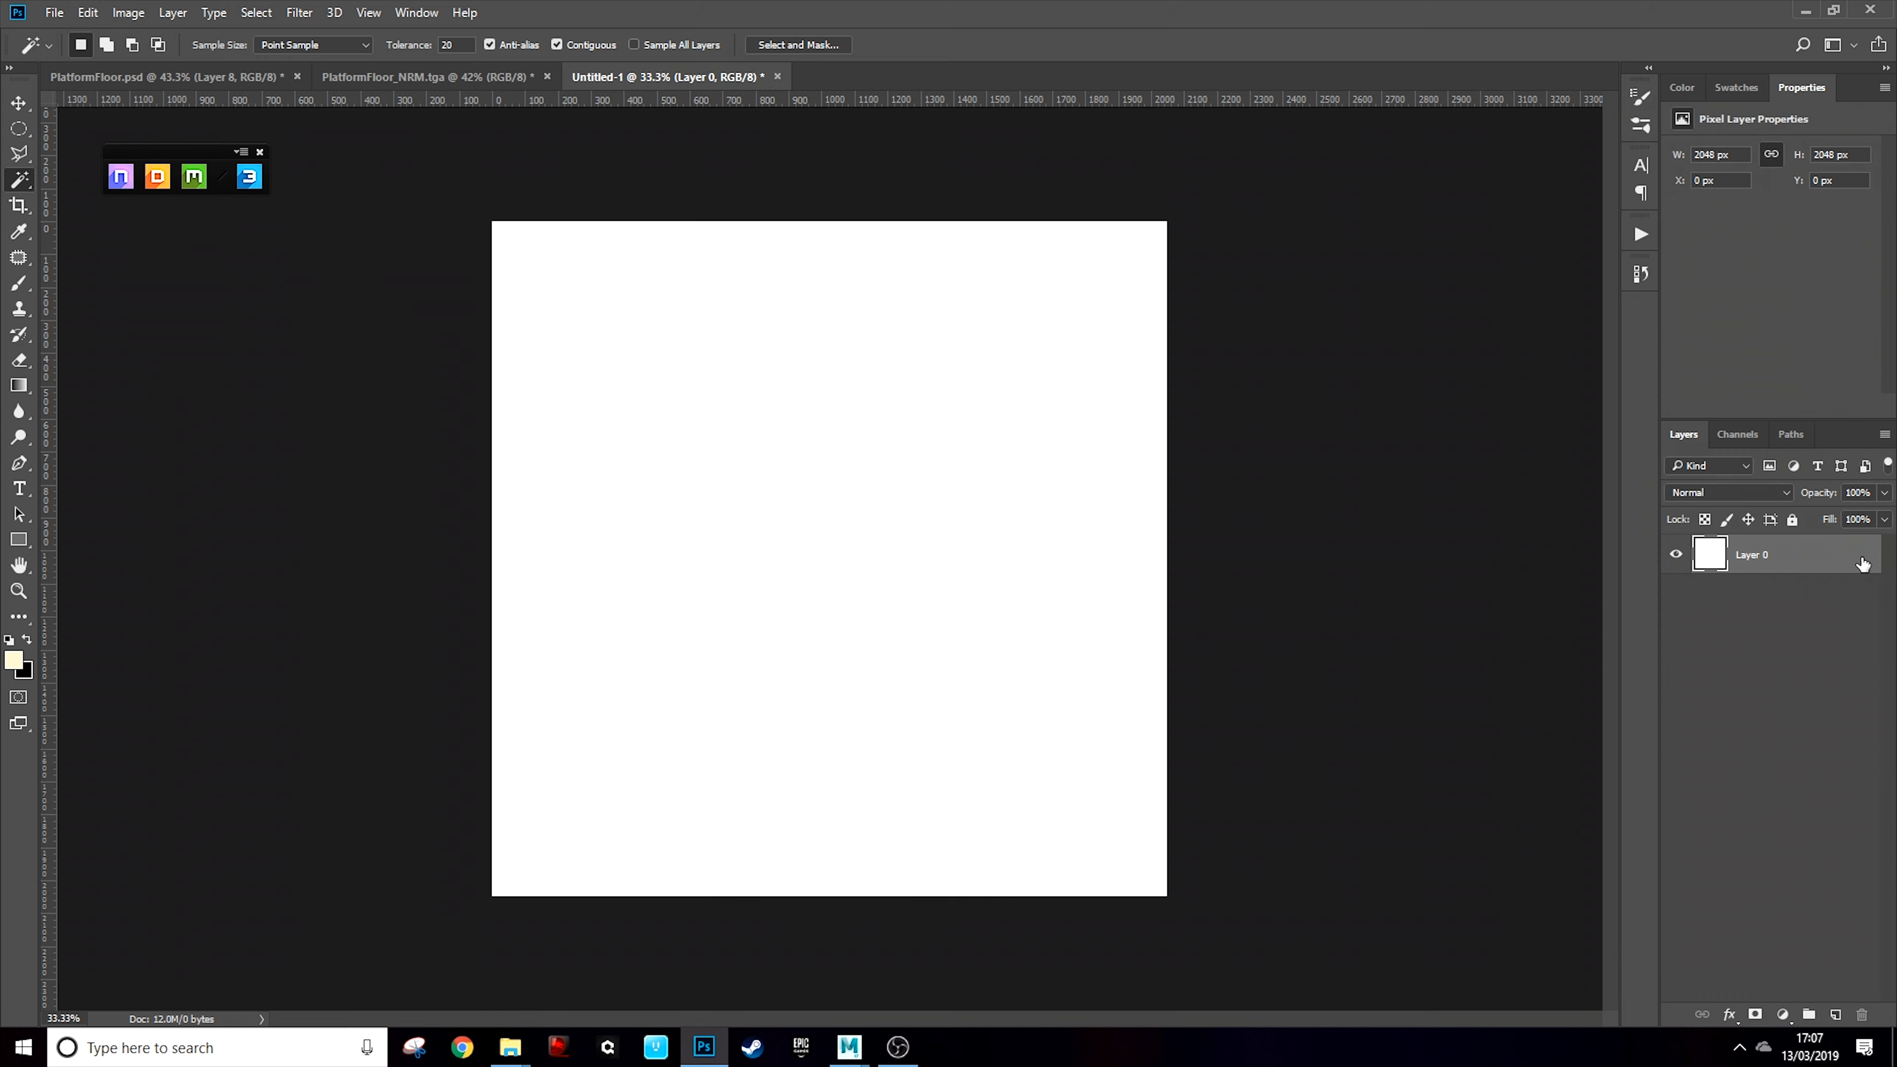
left_click(13, 660)
left_click_drag(1025, 413, 920, 377)
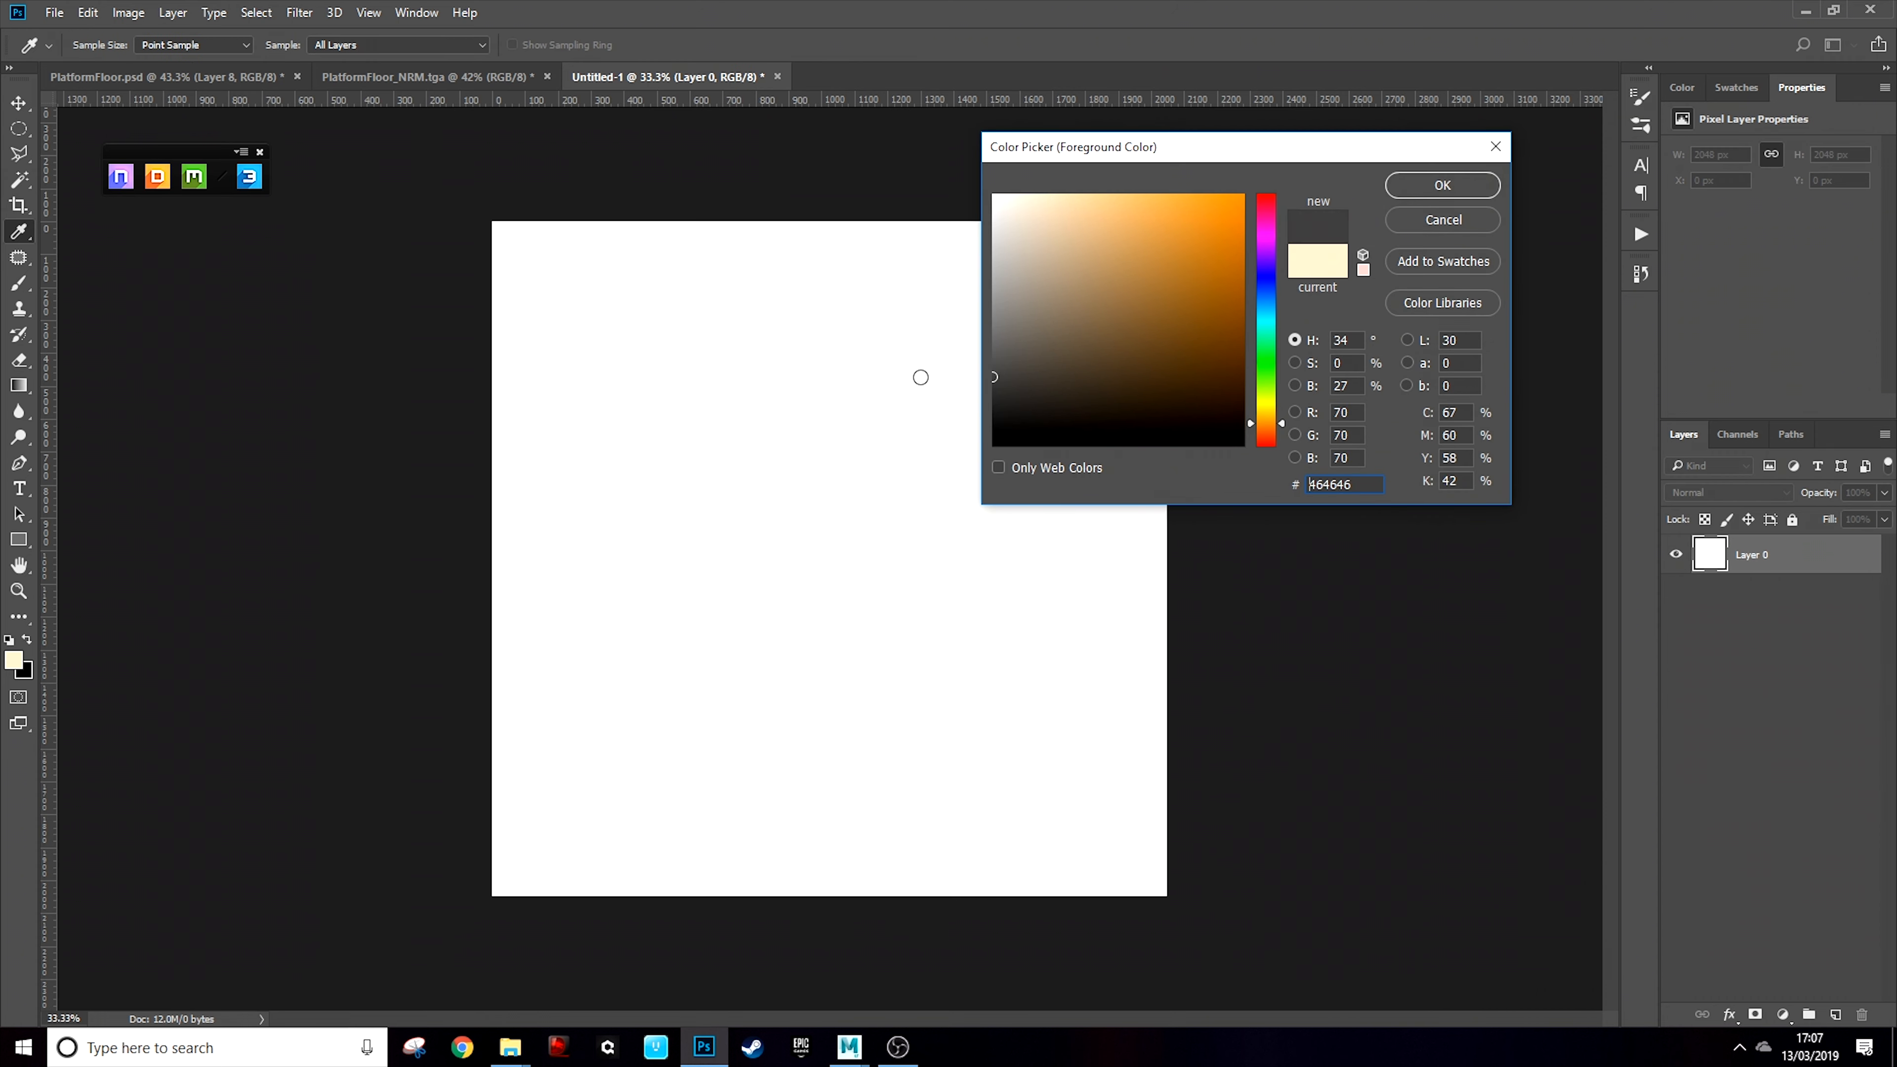
left_click(1391, 185)
key("alt+BackSpace")
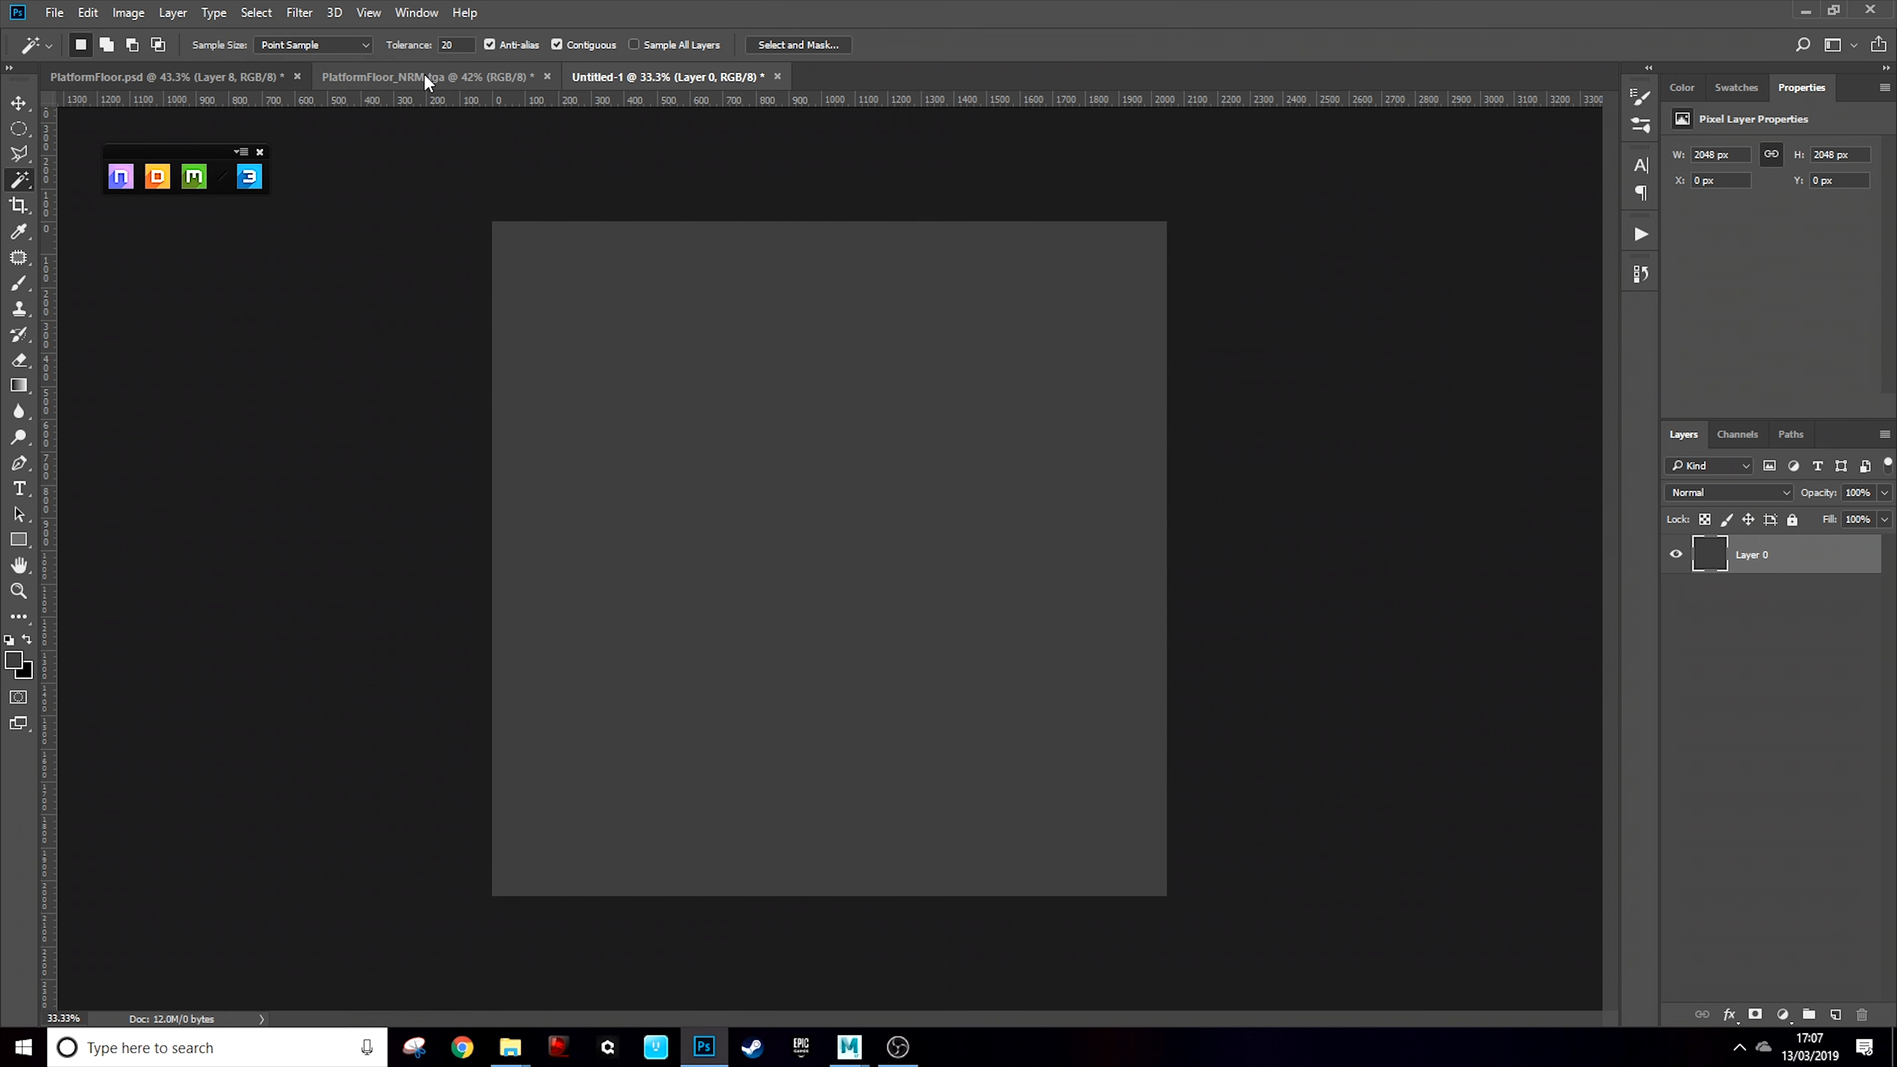
In PlatformFloor.psd, clear the selection and hide the Diffuse group and Layer 4 to isolate the wireframe layer
left_click(215, 77)
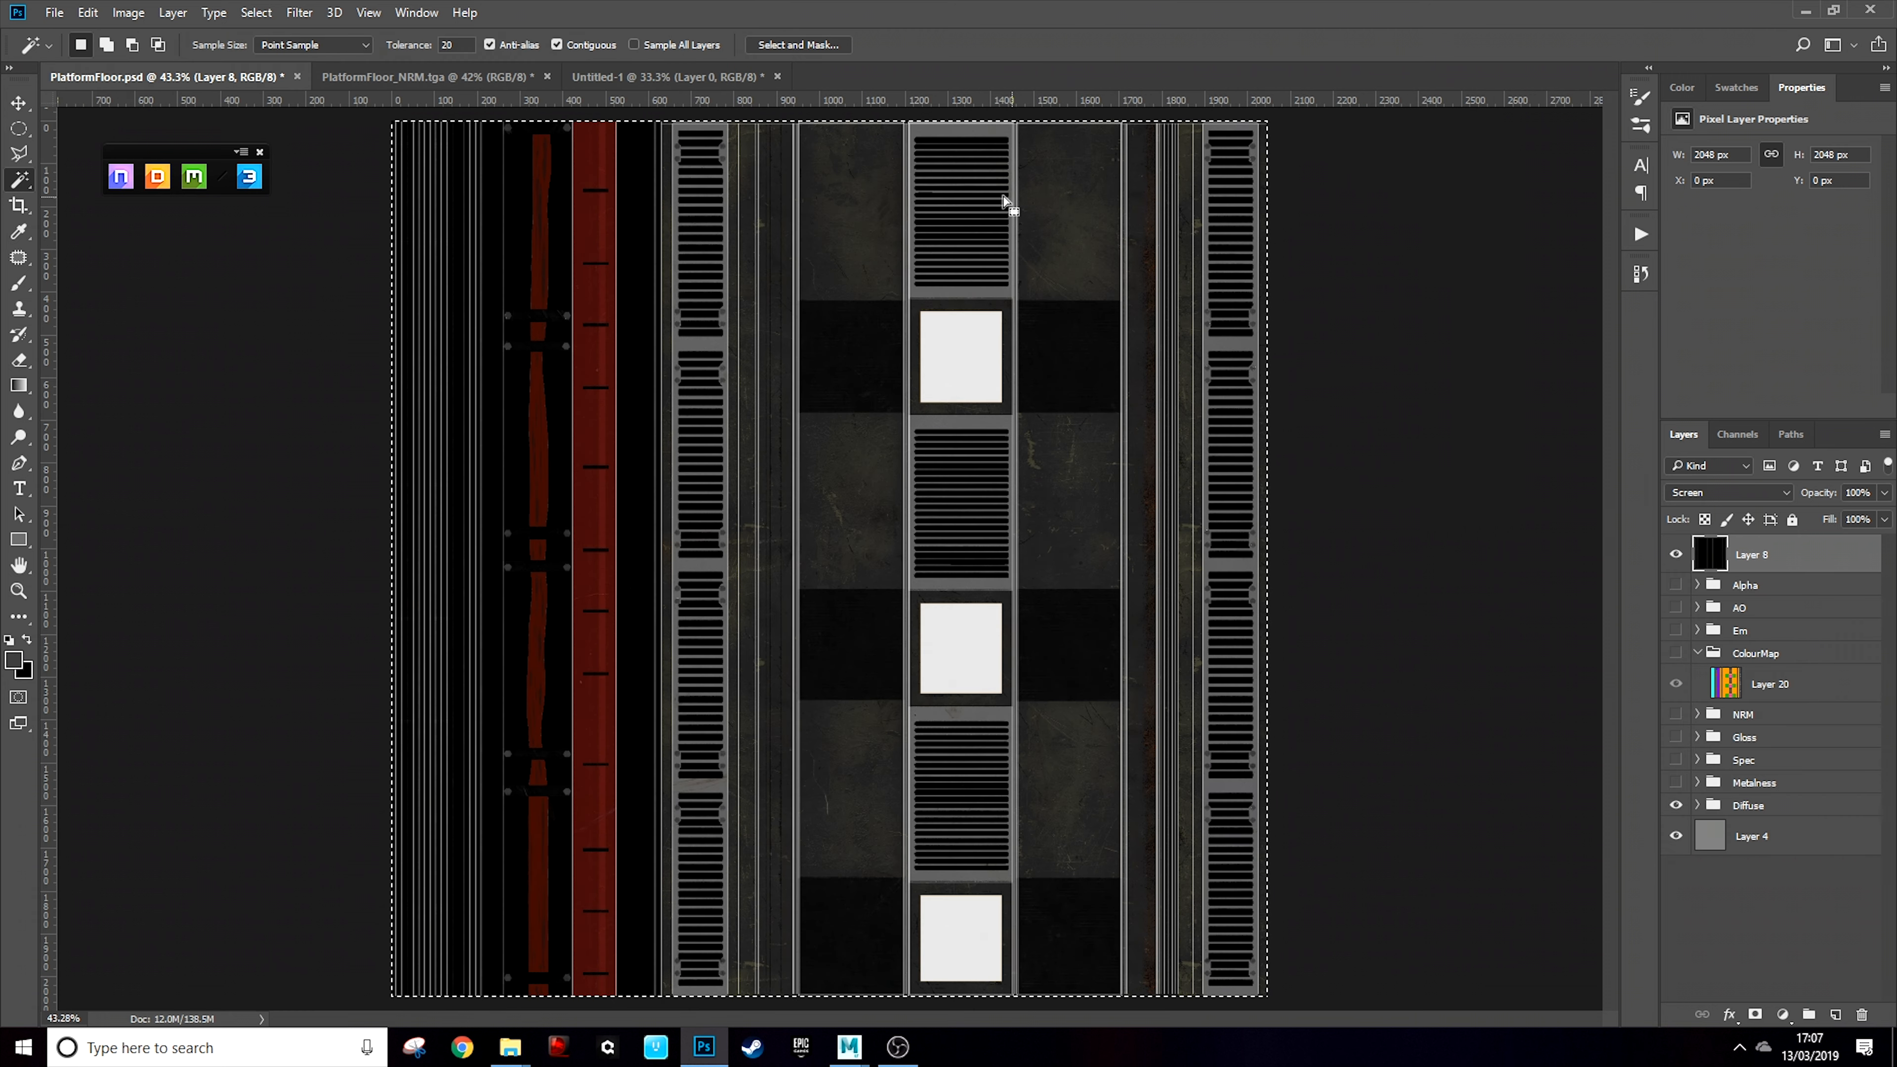
left_click(1788, 584)
left_click(1796, 560)
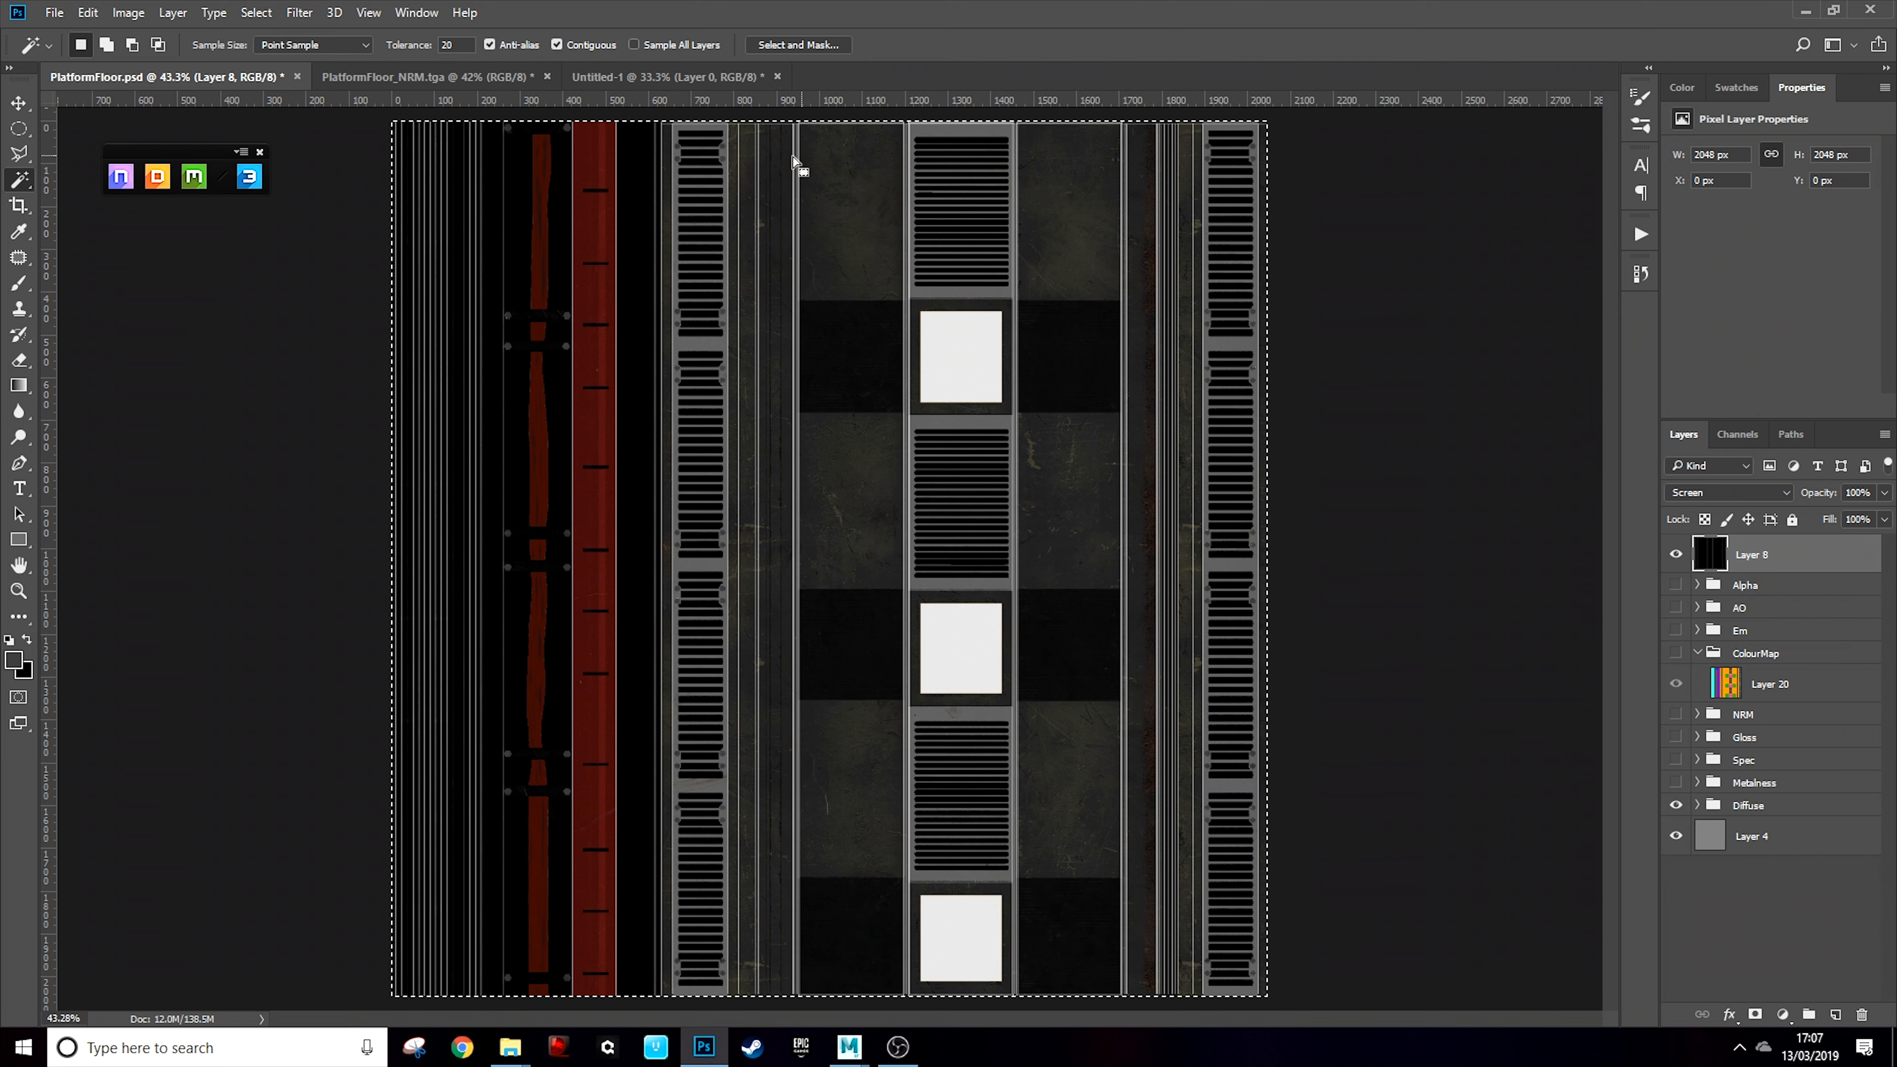
key("ctrl+d")
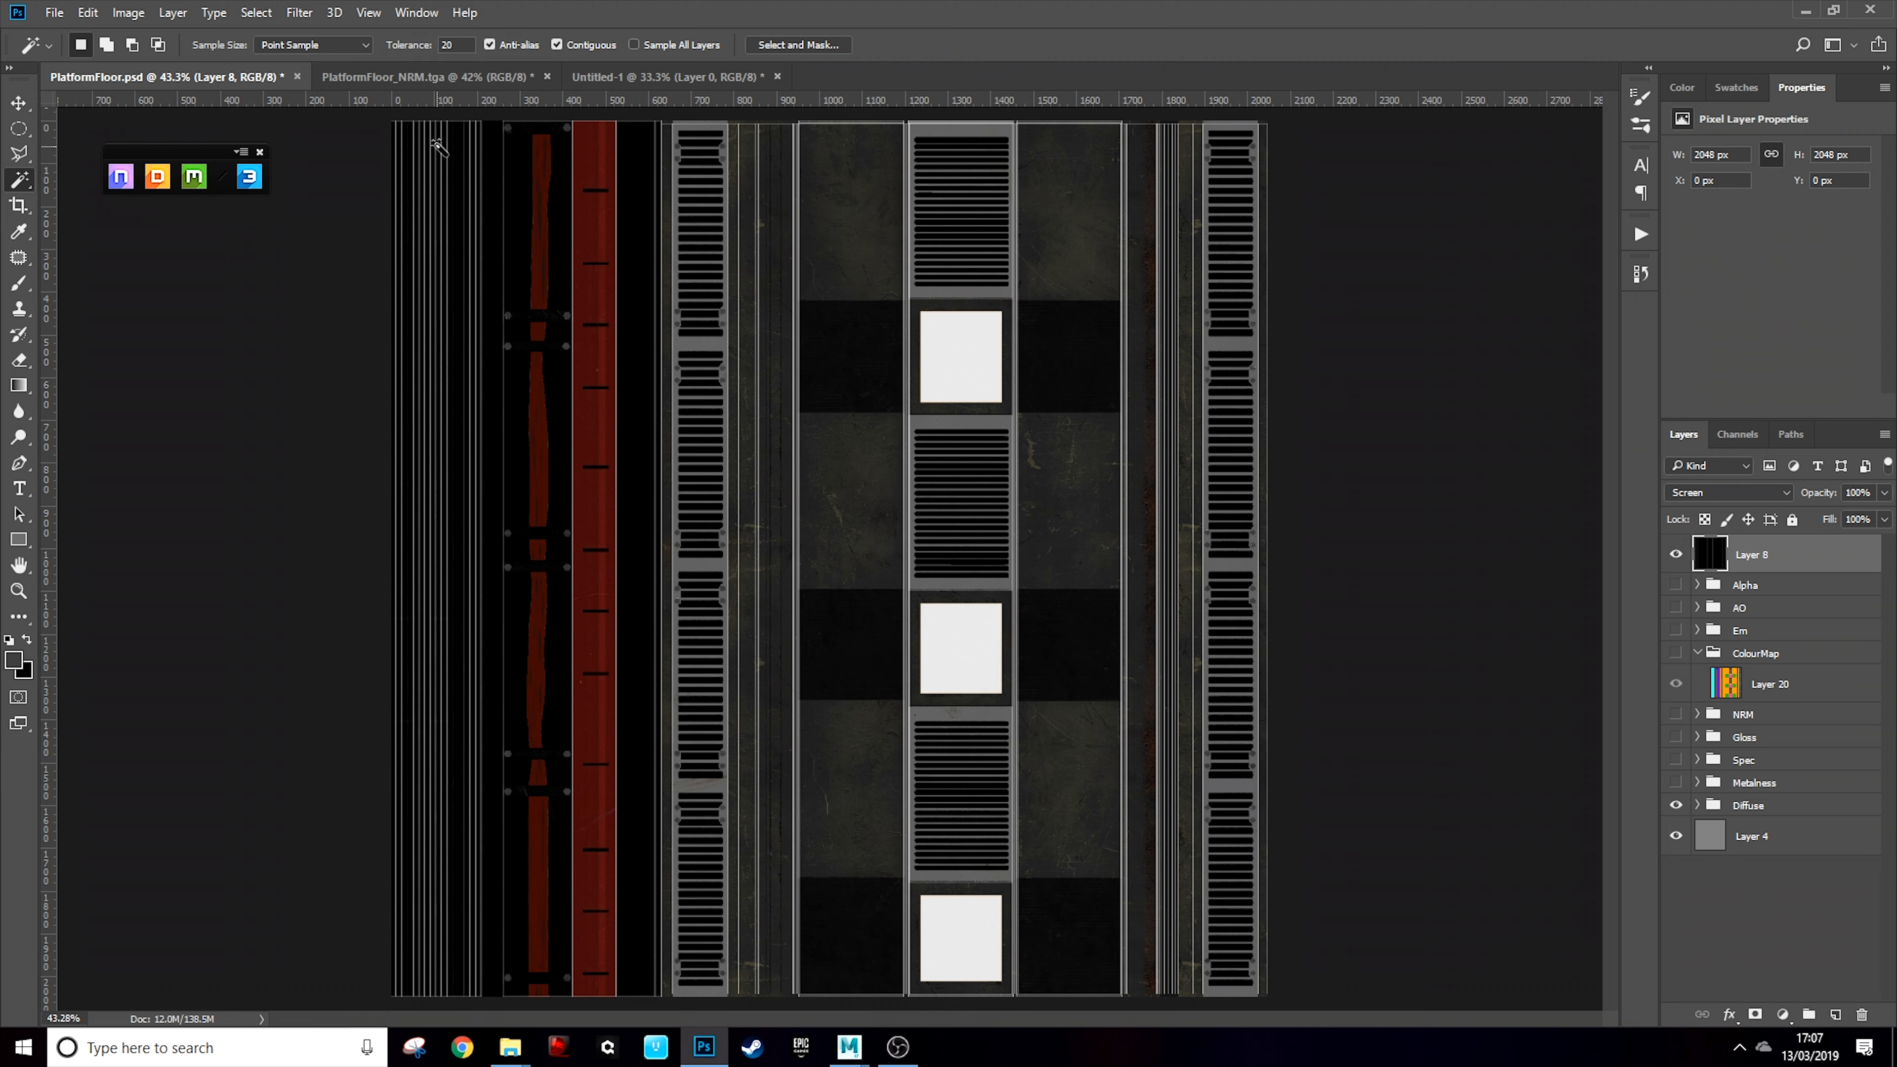
left_click(1676, 805)
left_click(1676, 837)
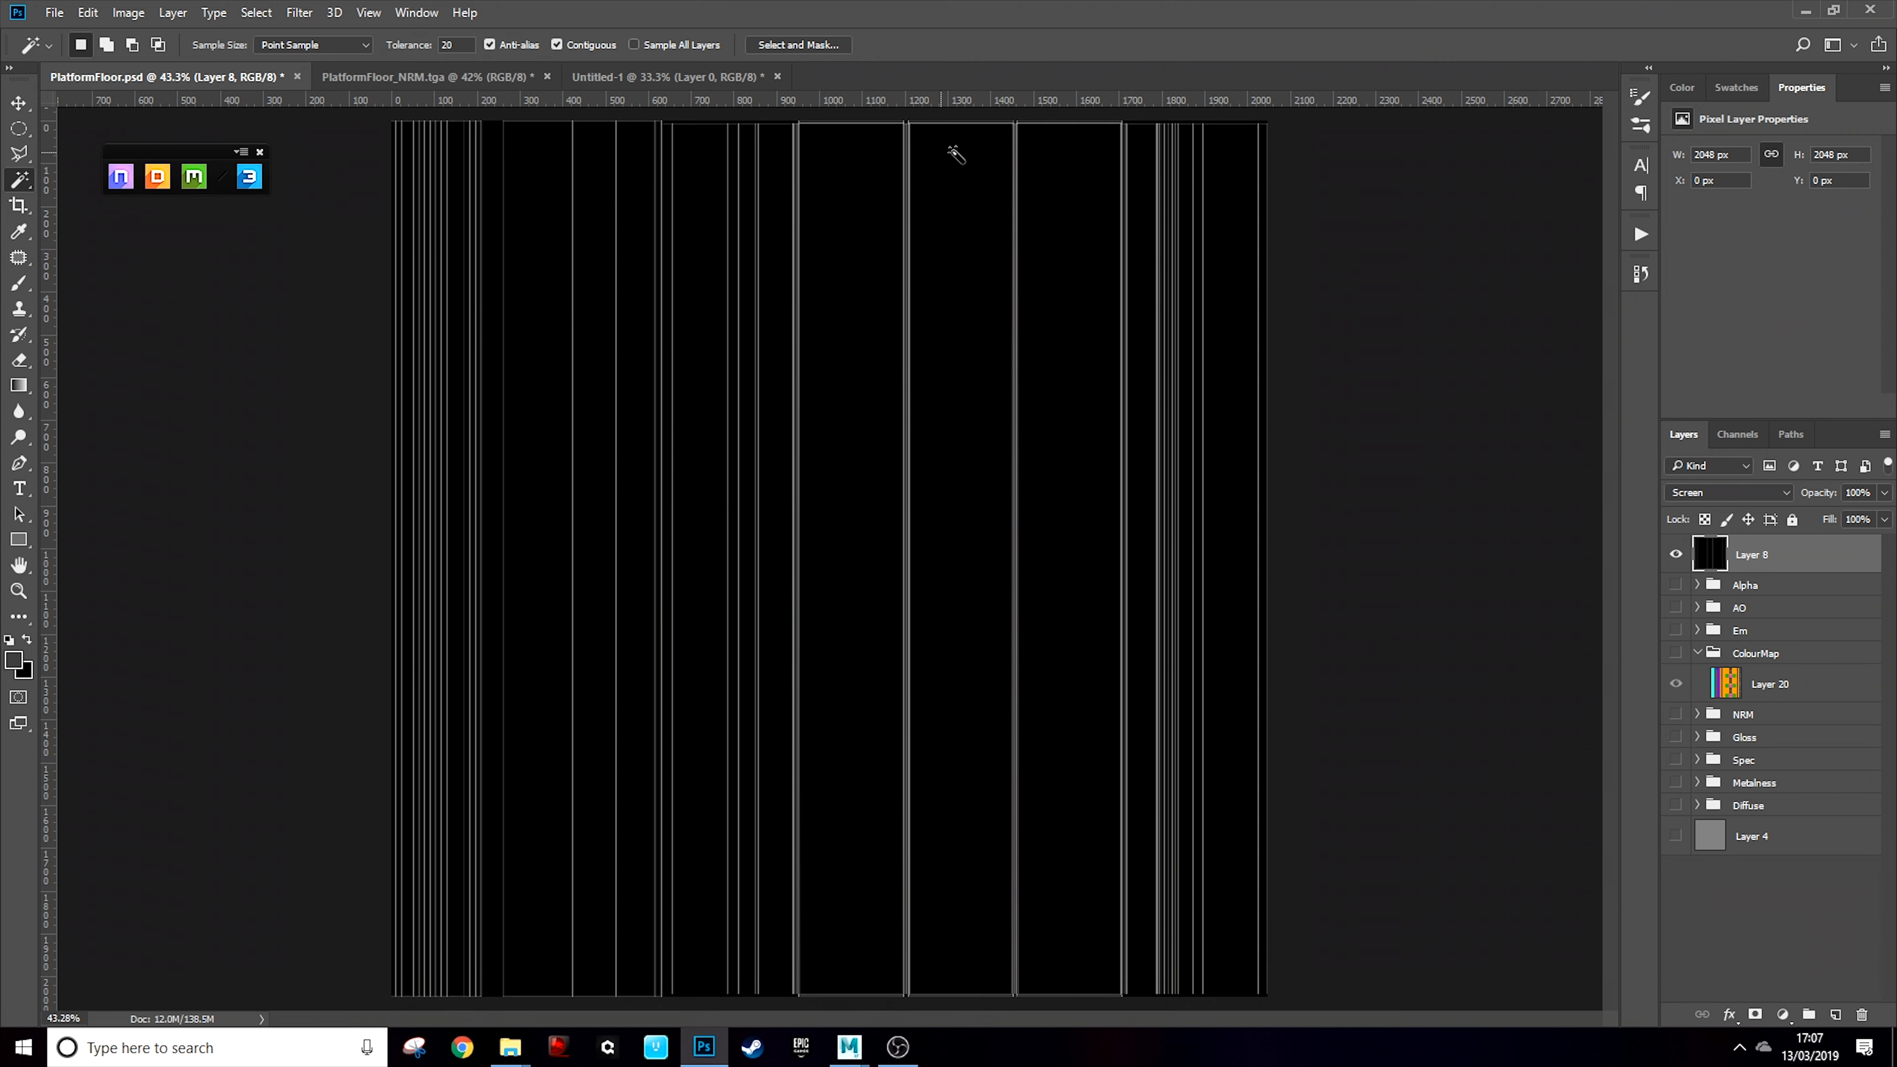
Switch to Autodesk Maya LT, hide the viewport grid and examine the platform floor mesh from several angles
mouse_move(858, 1050)
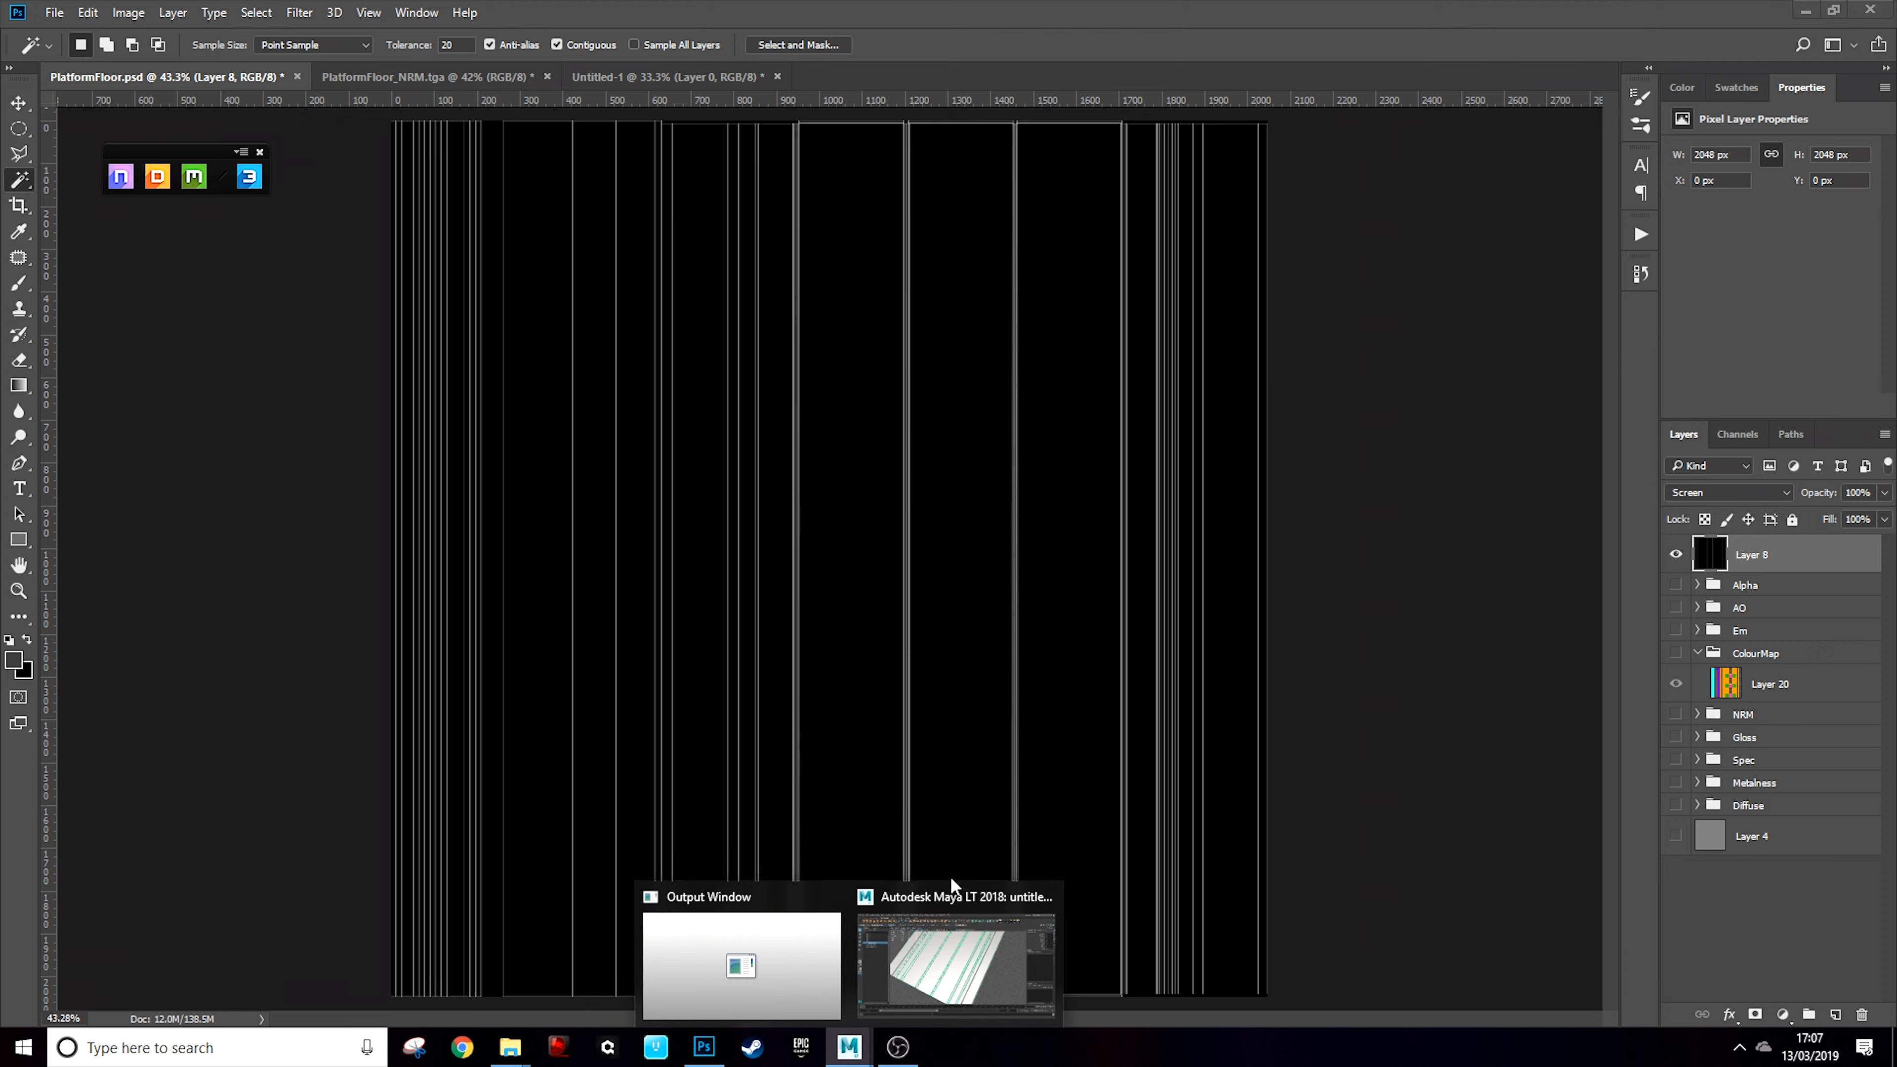
left_click(950, 919)
left_click_drag(974, 533, 788, 369)
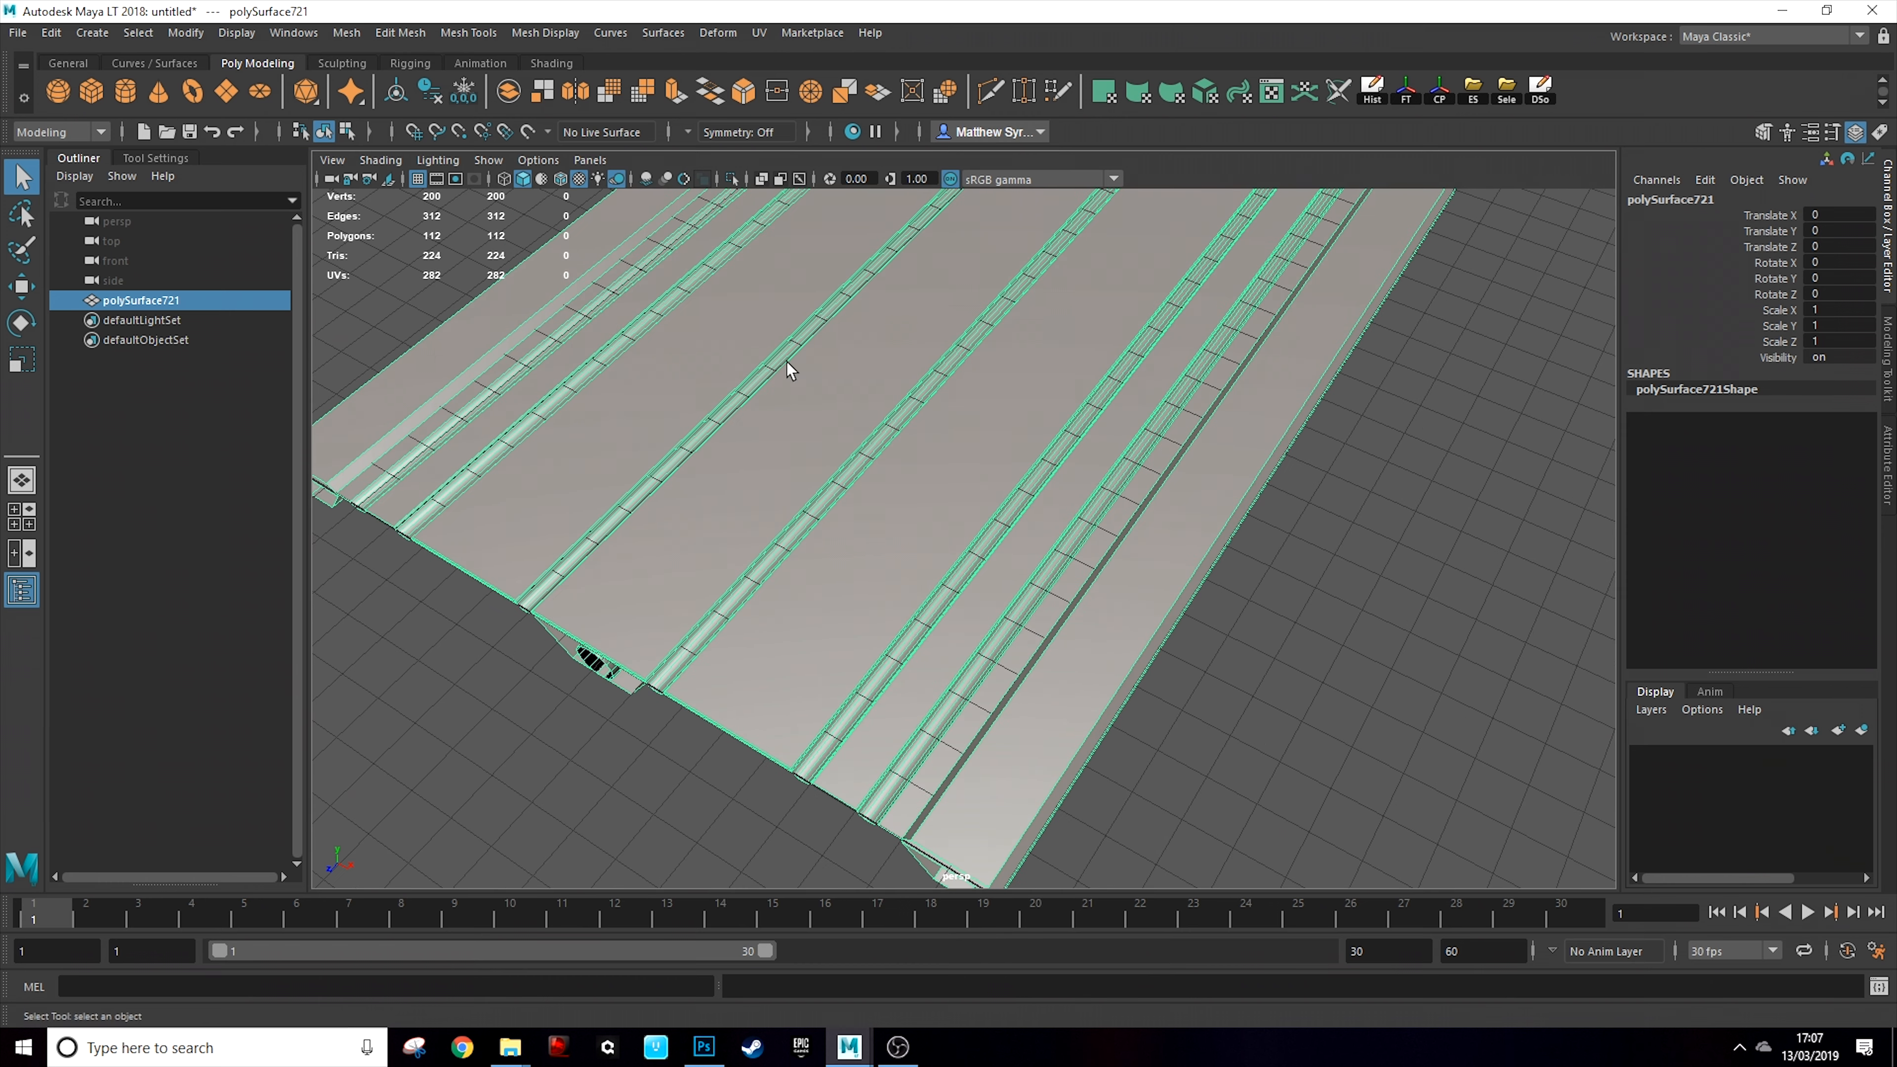
left_click(419, 179)
left_click_drag(921, 379, 923, 398)
left_click_drag(848, 539, 971, 336)
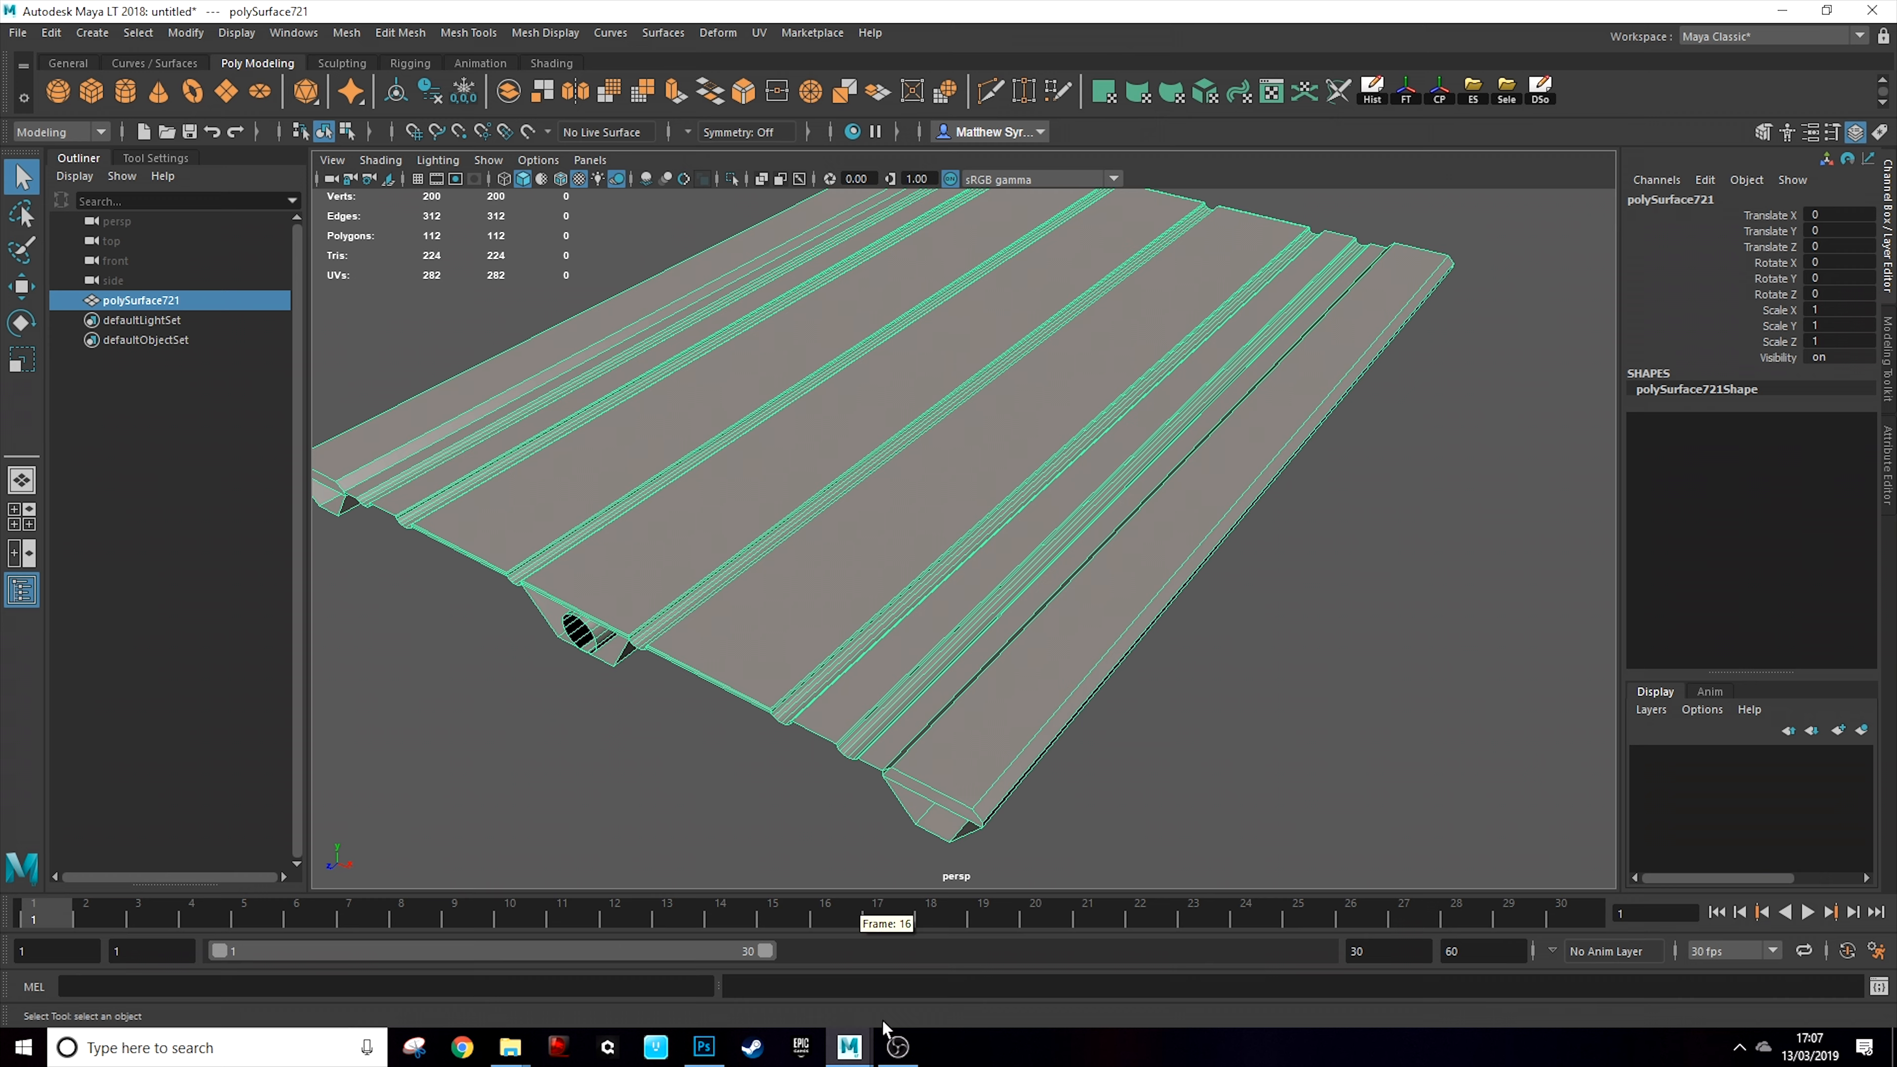
Switch back to Photoshop and copy the wireframe Layer 8 from PlatformFloor.psd into the new 2048 × 2048 document
left_click(705, 1047)
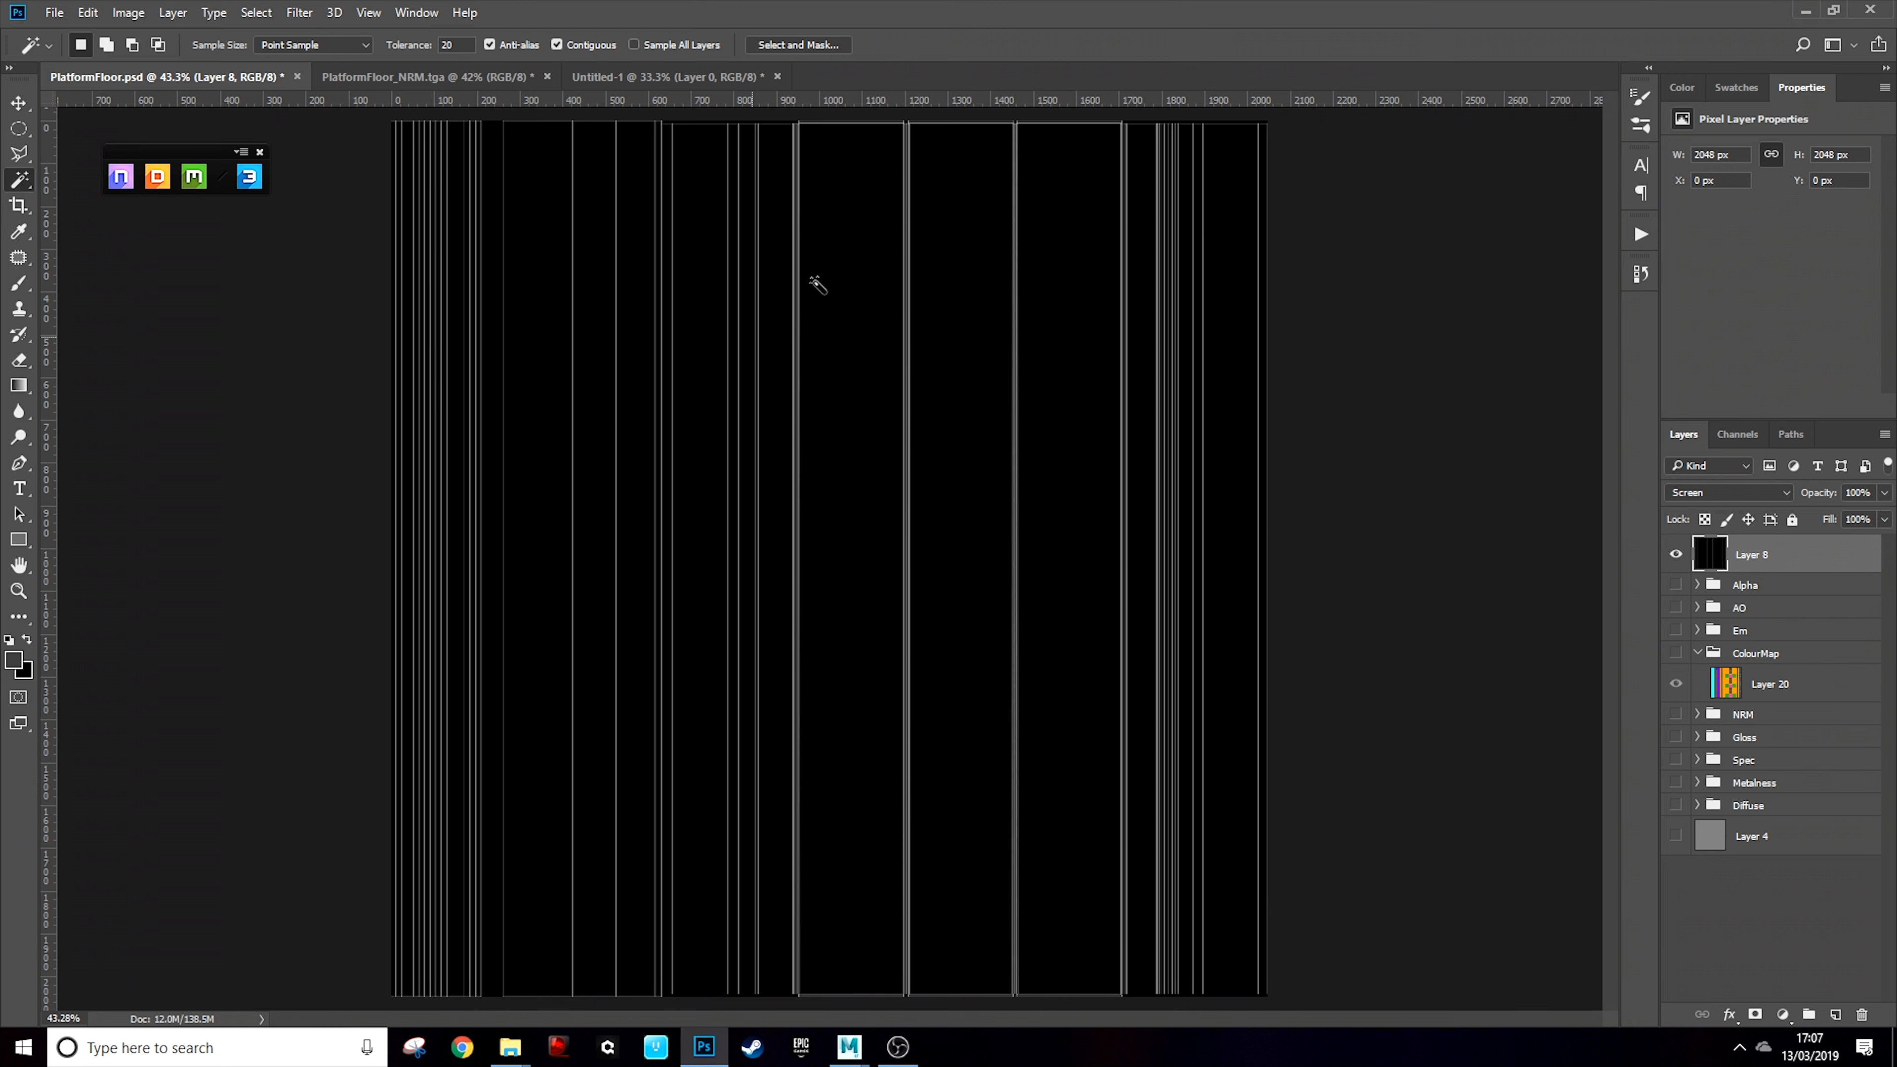
key("ctrl+a")
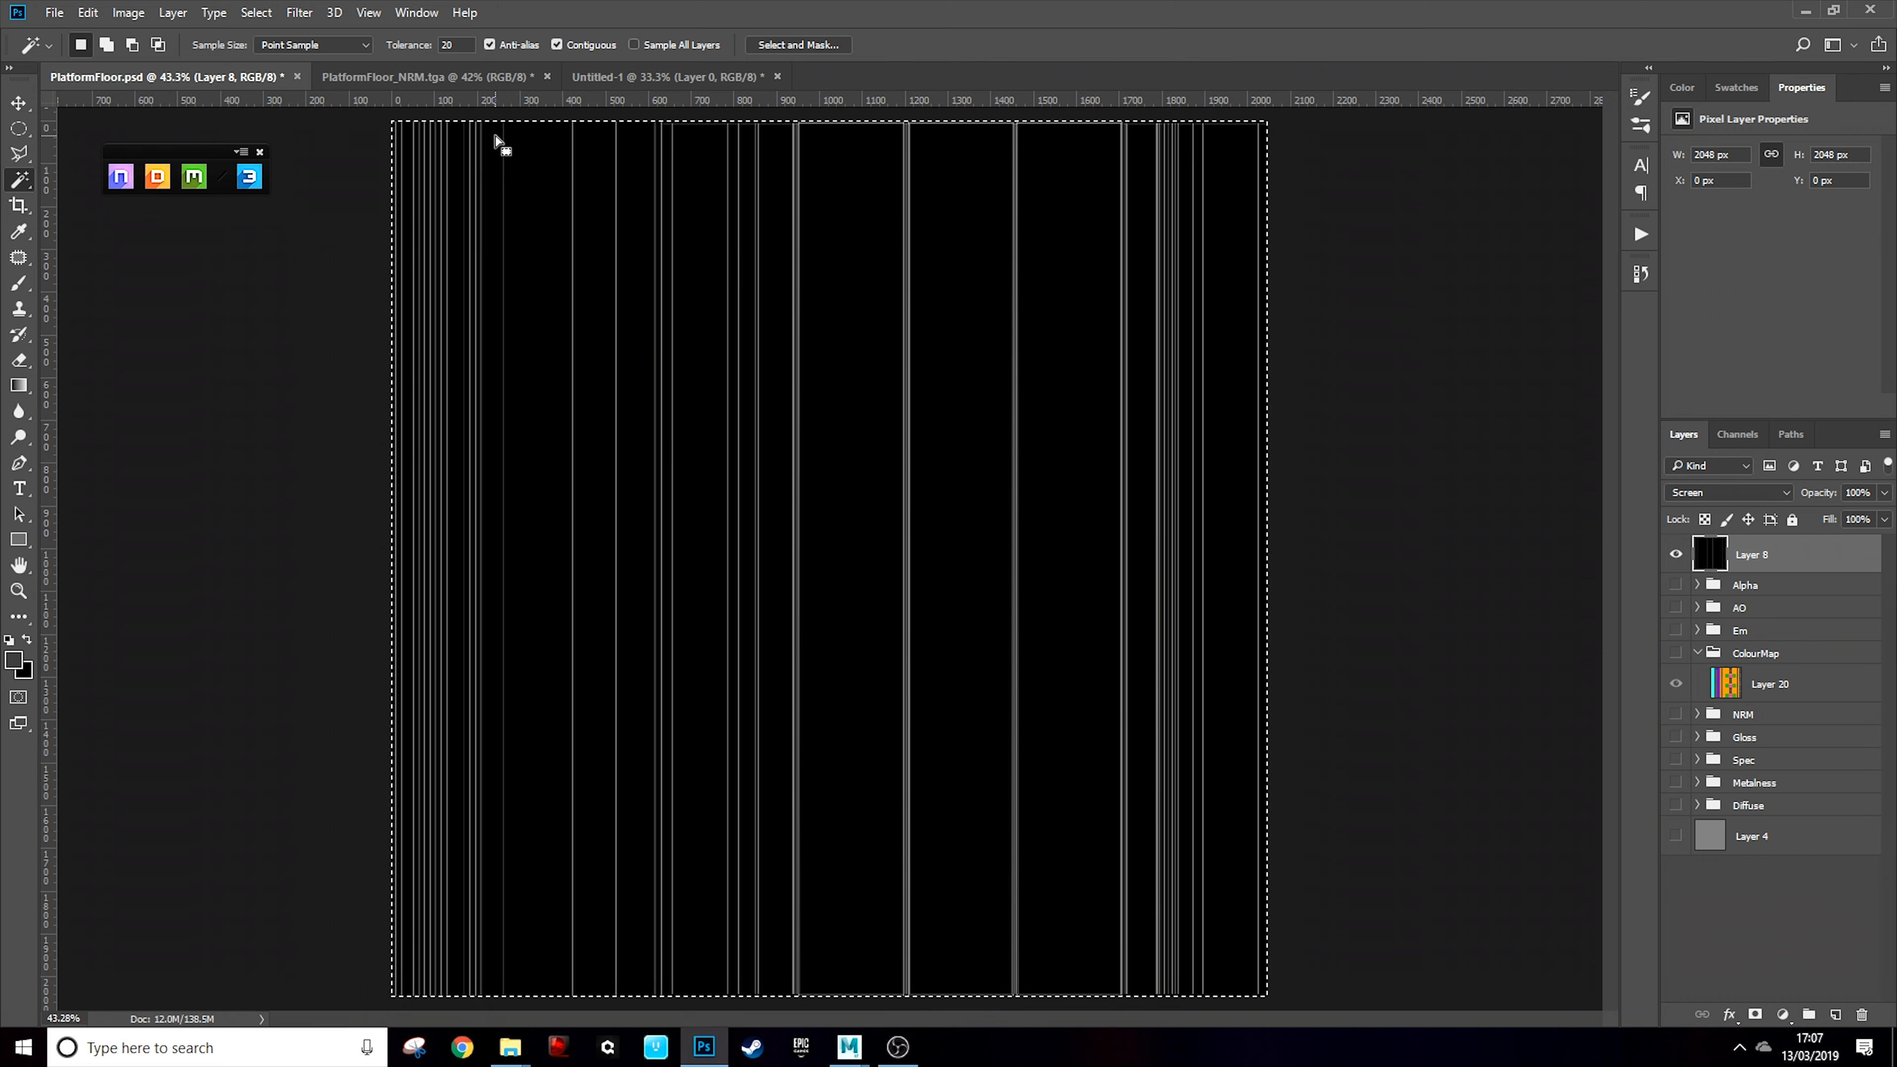
key("ctrl+c")
left_click(661, 76)
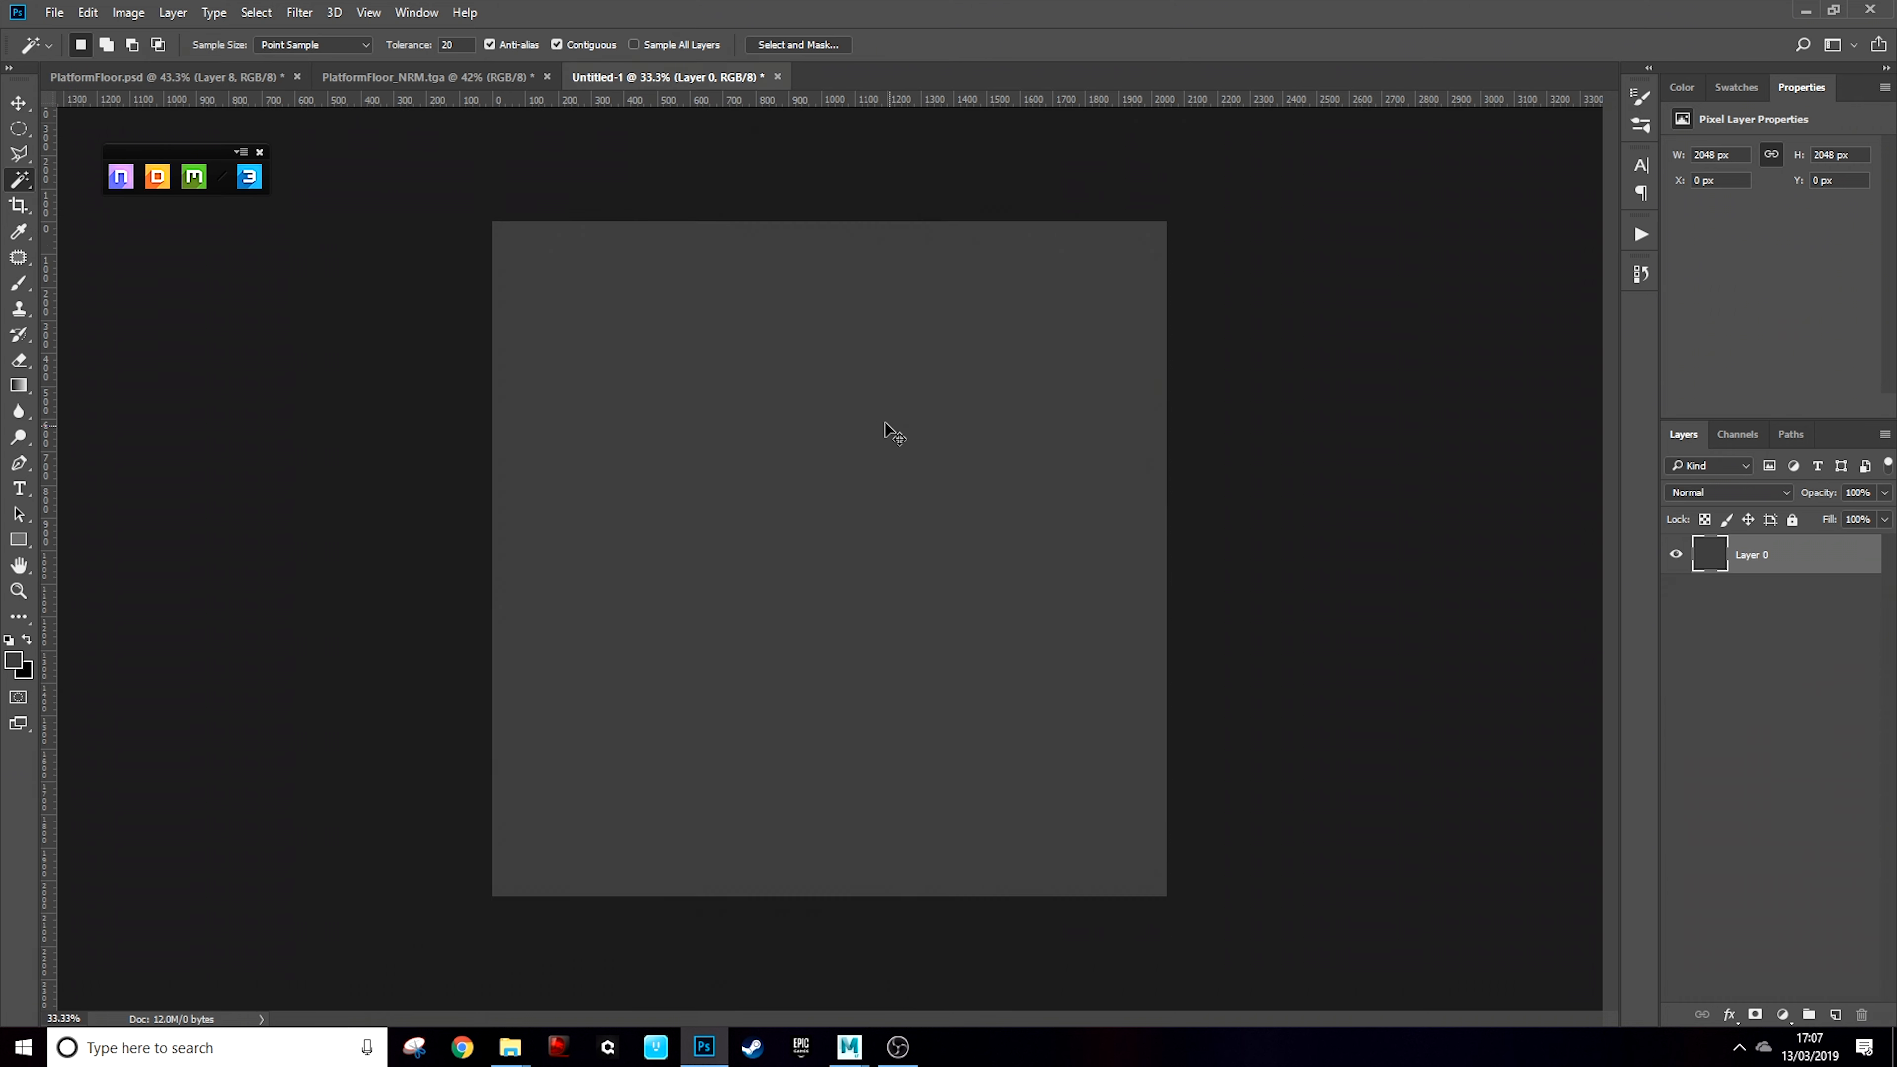
key("ctrl+v")
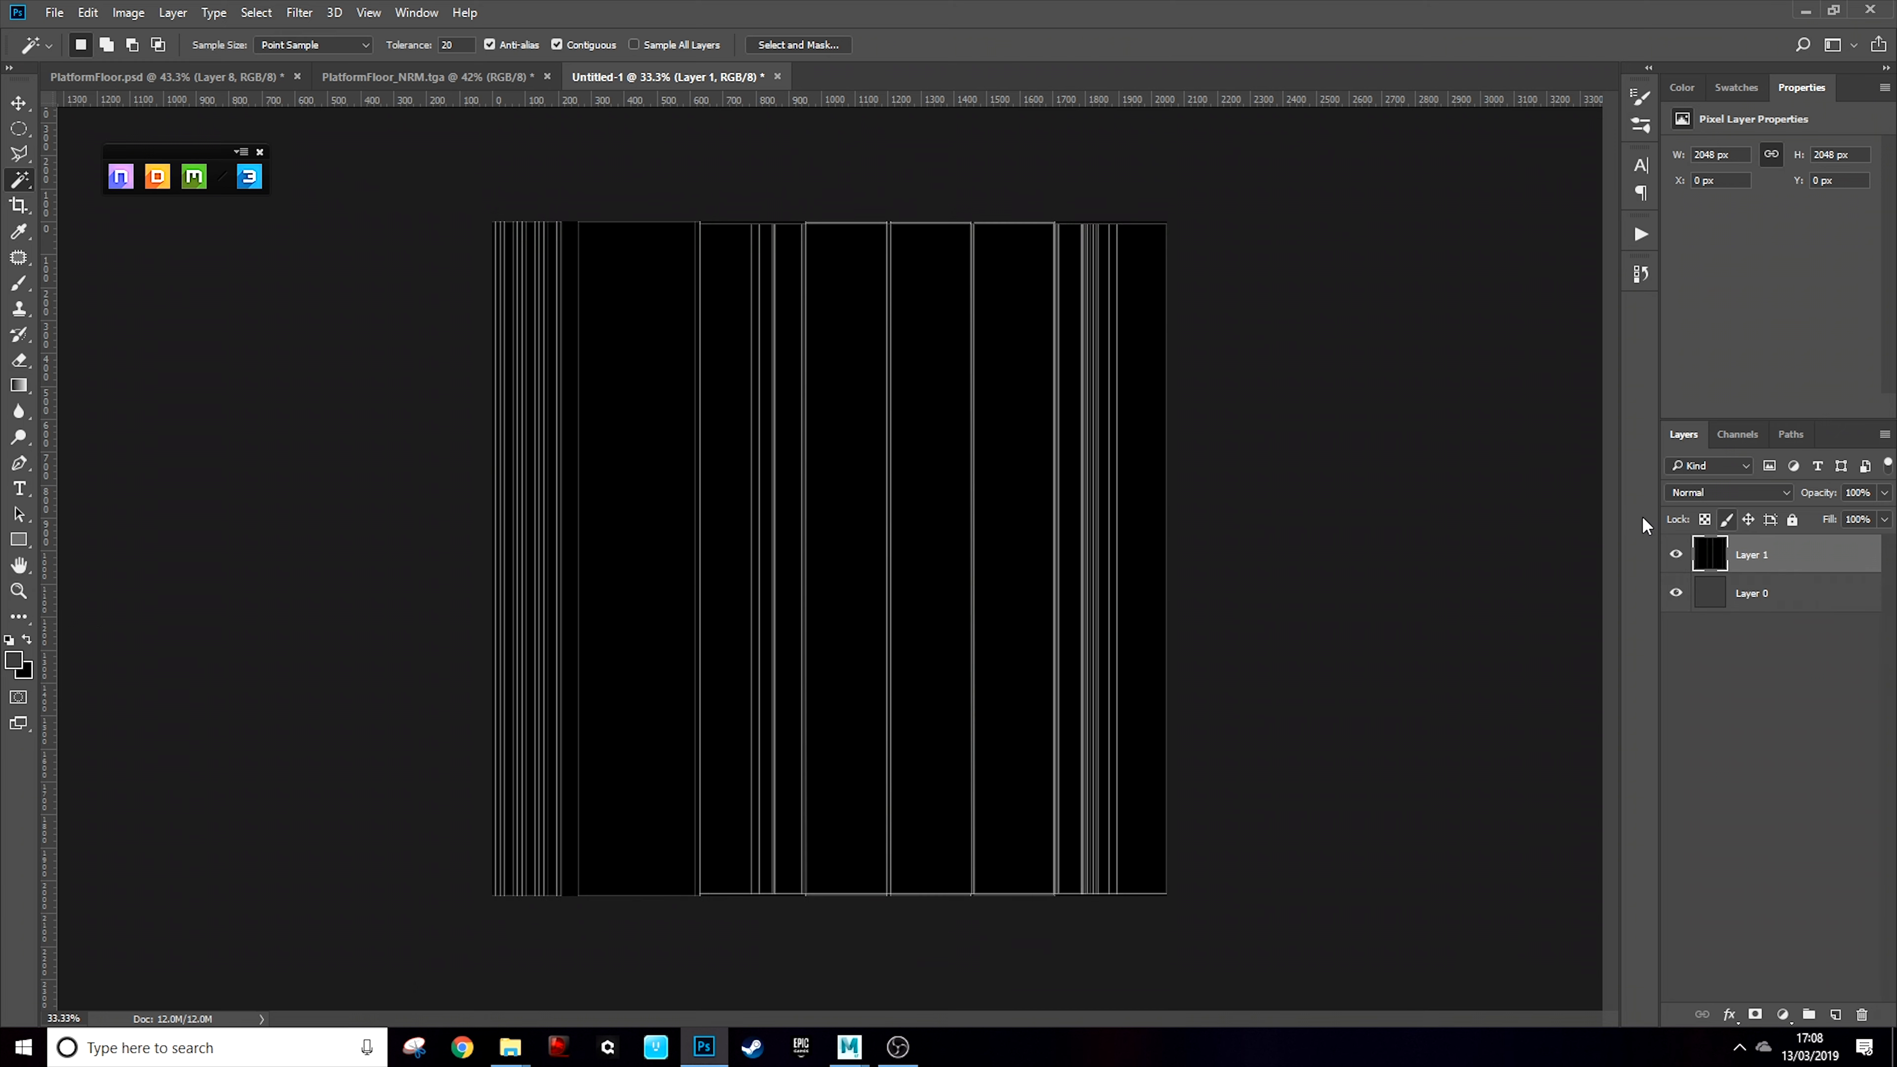
Set the blend mode of wireframe Layer 1 to Screen
left_click(1723, 493)
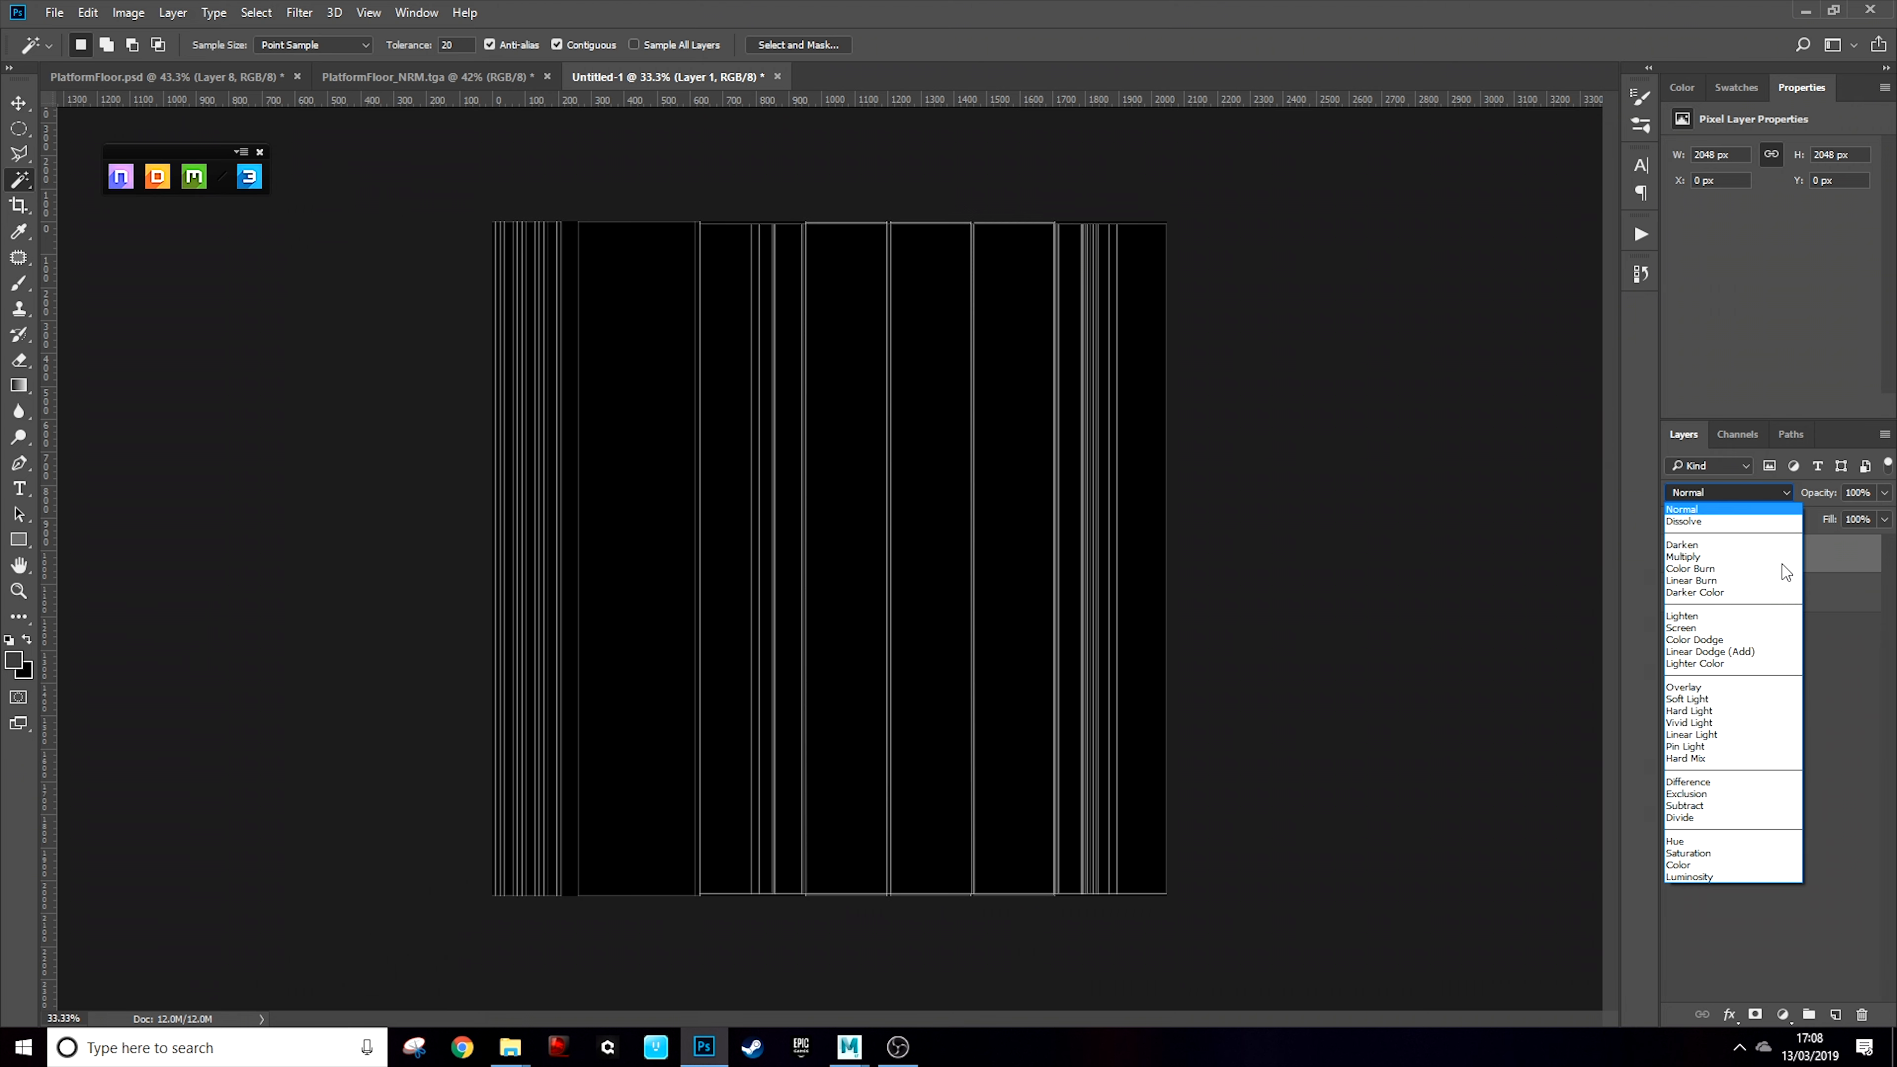
left_click(1694, 631)
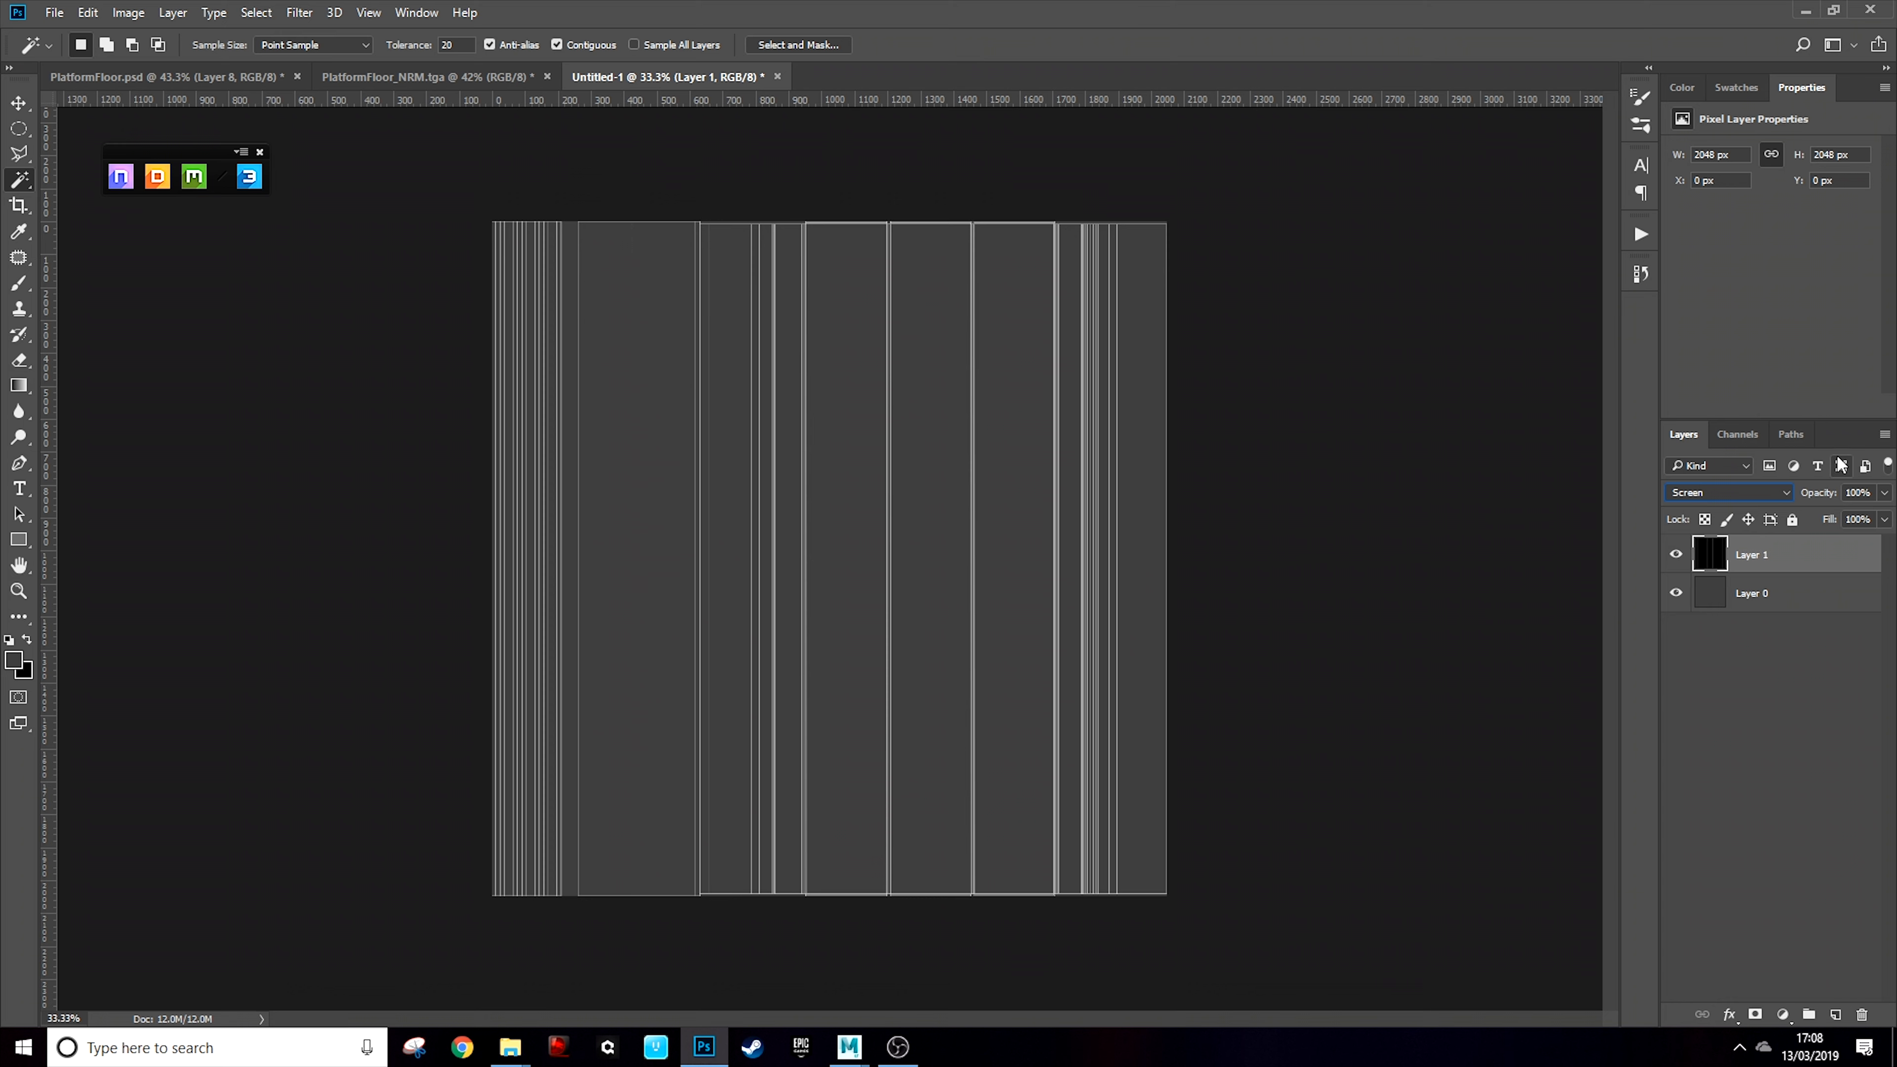
Examine the platform floor's normal map in PlatformFloor_NRM.tga up close and as a whole
left_click(458, 75)
scroll(933, 620, "up", 3)
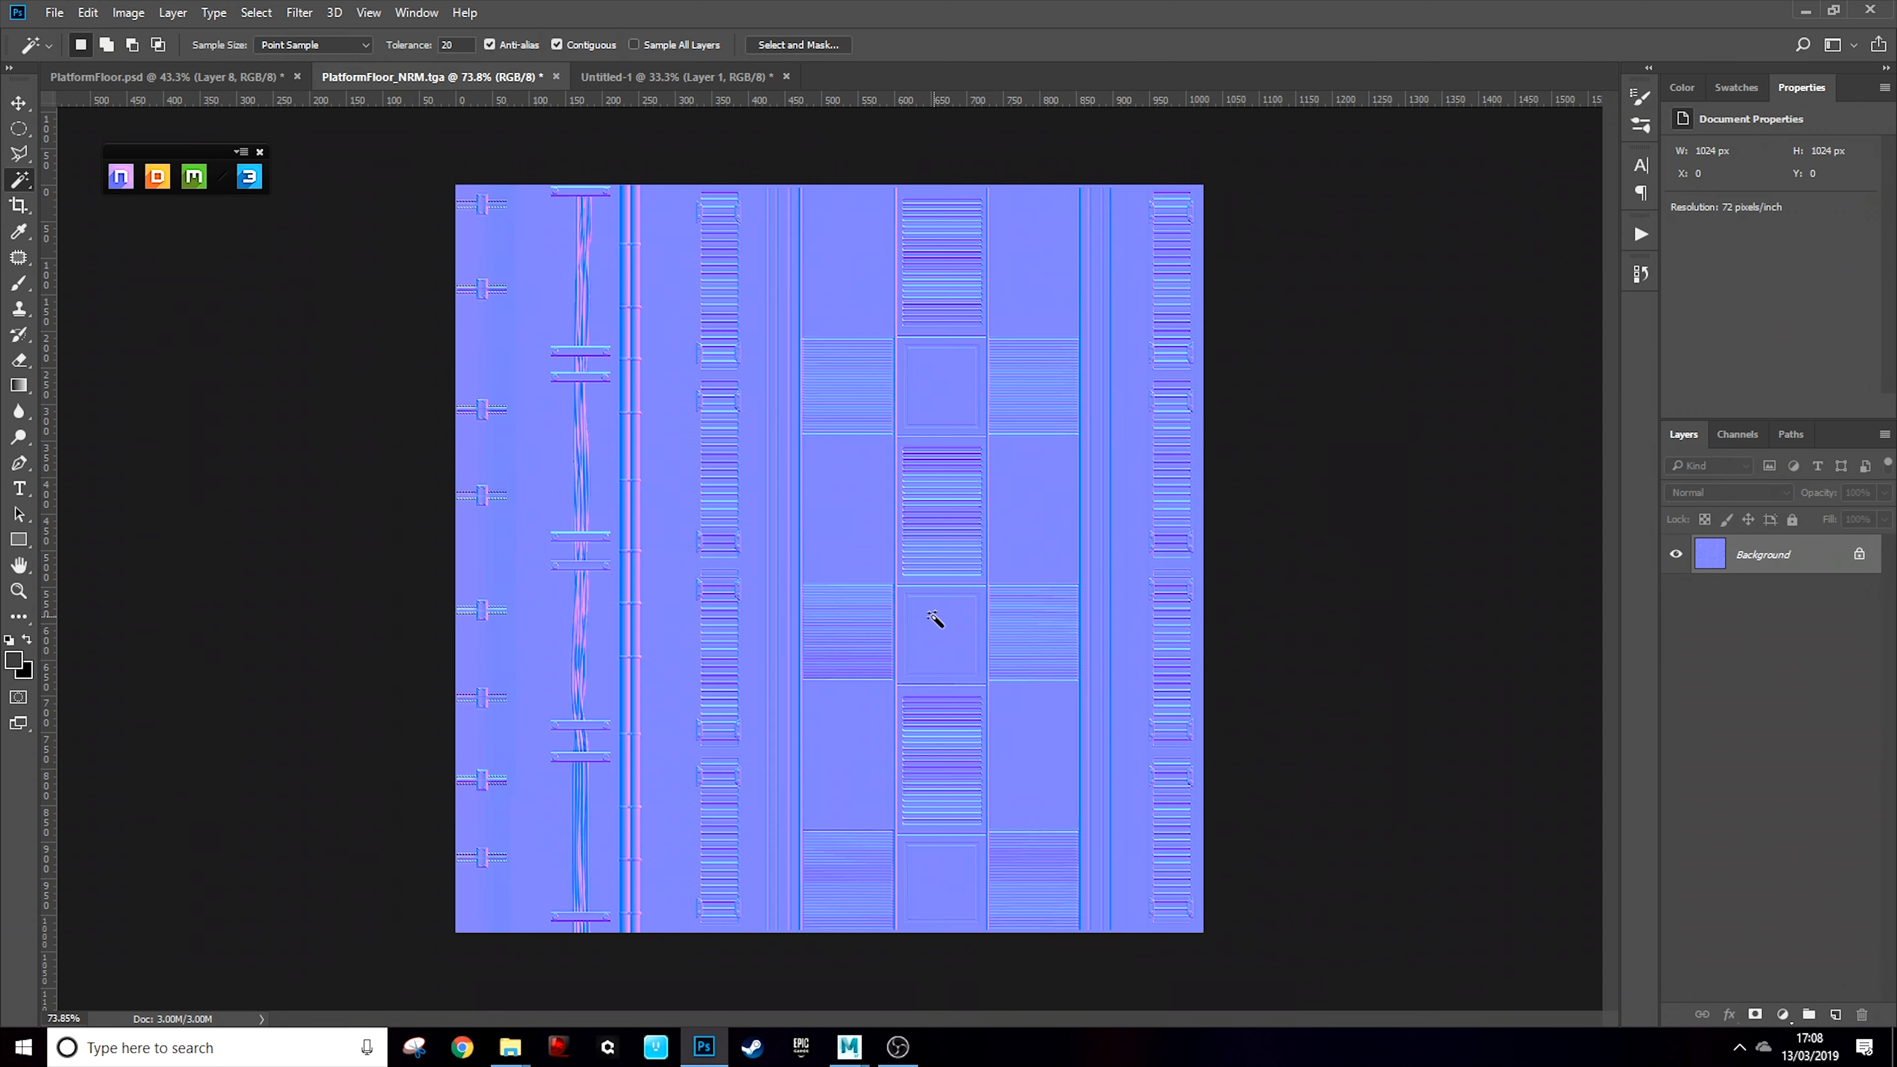
scroll(933, 620, "up", 3)
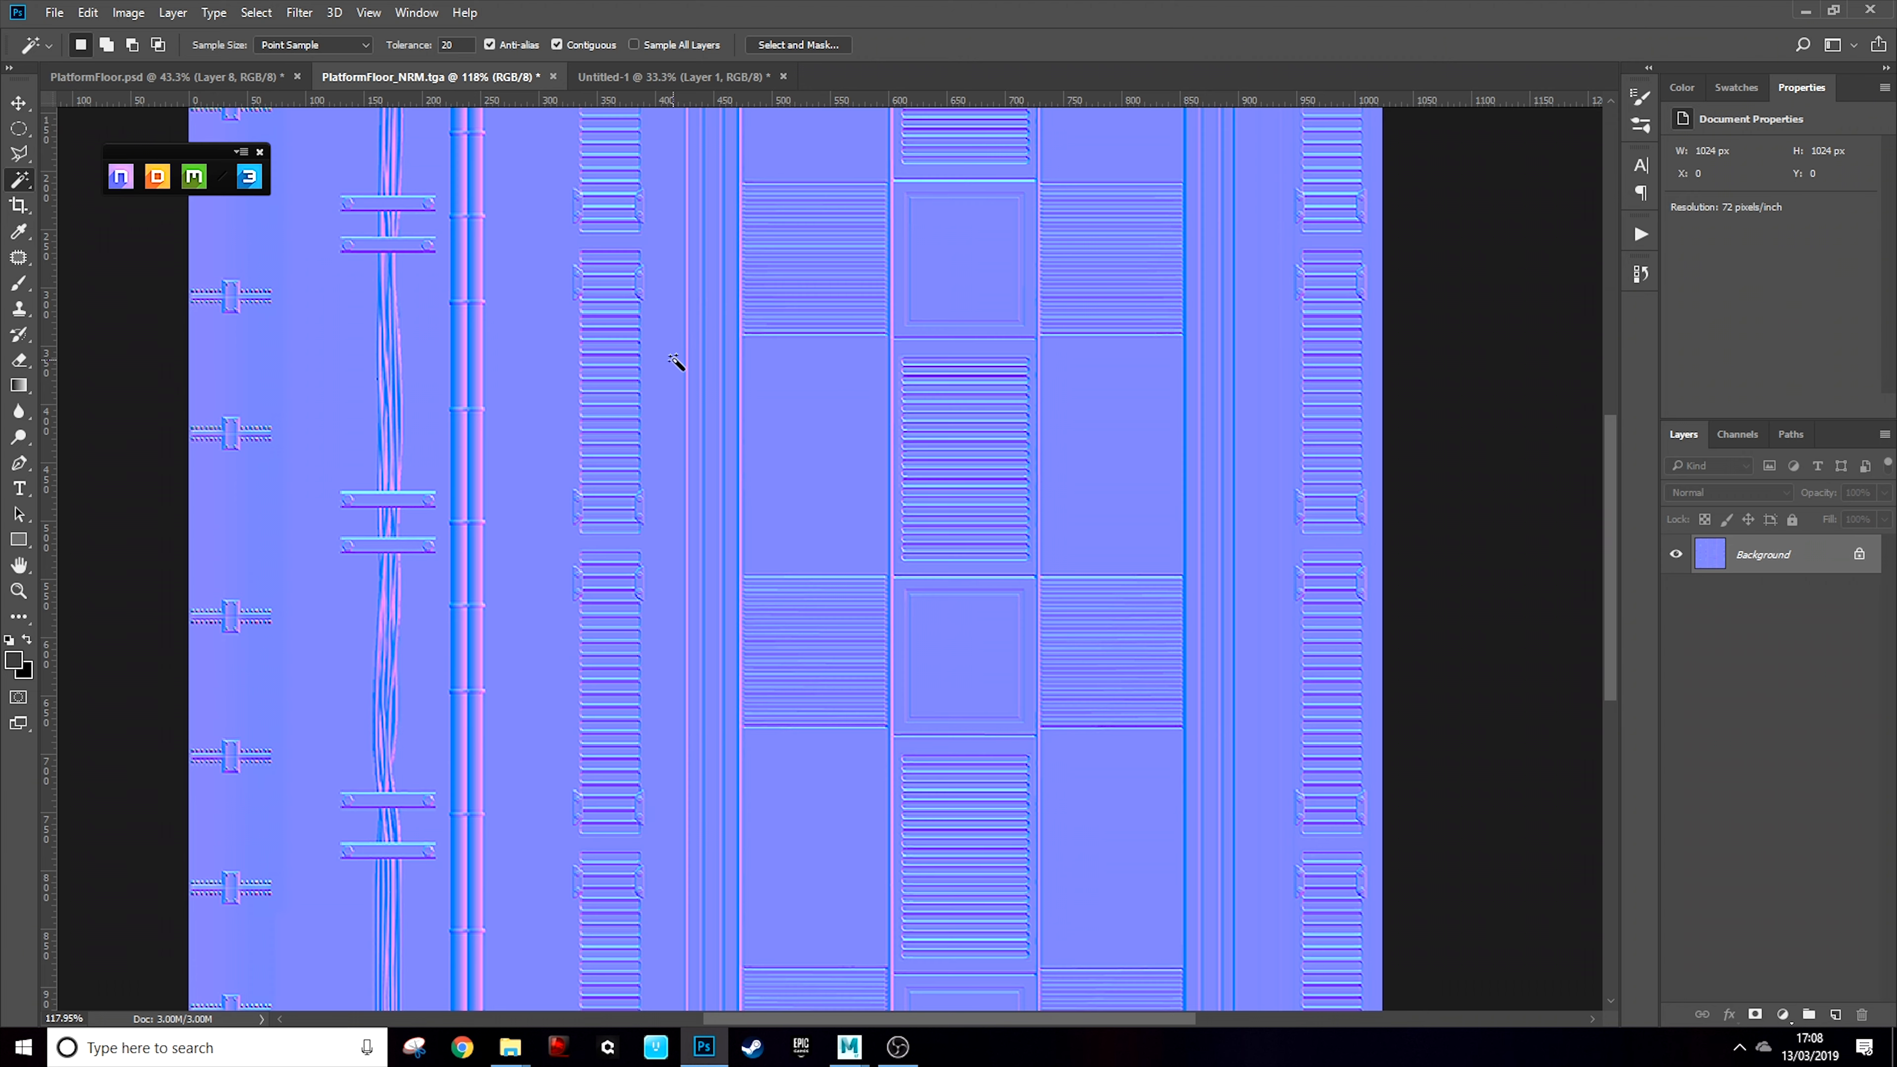
scroll(756, 502, "down", 1)
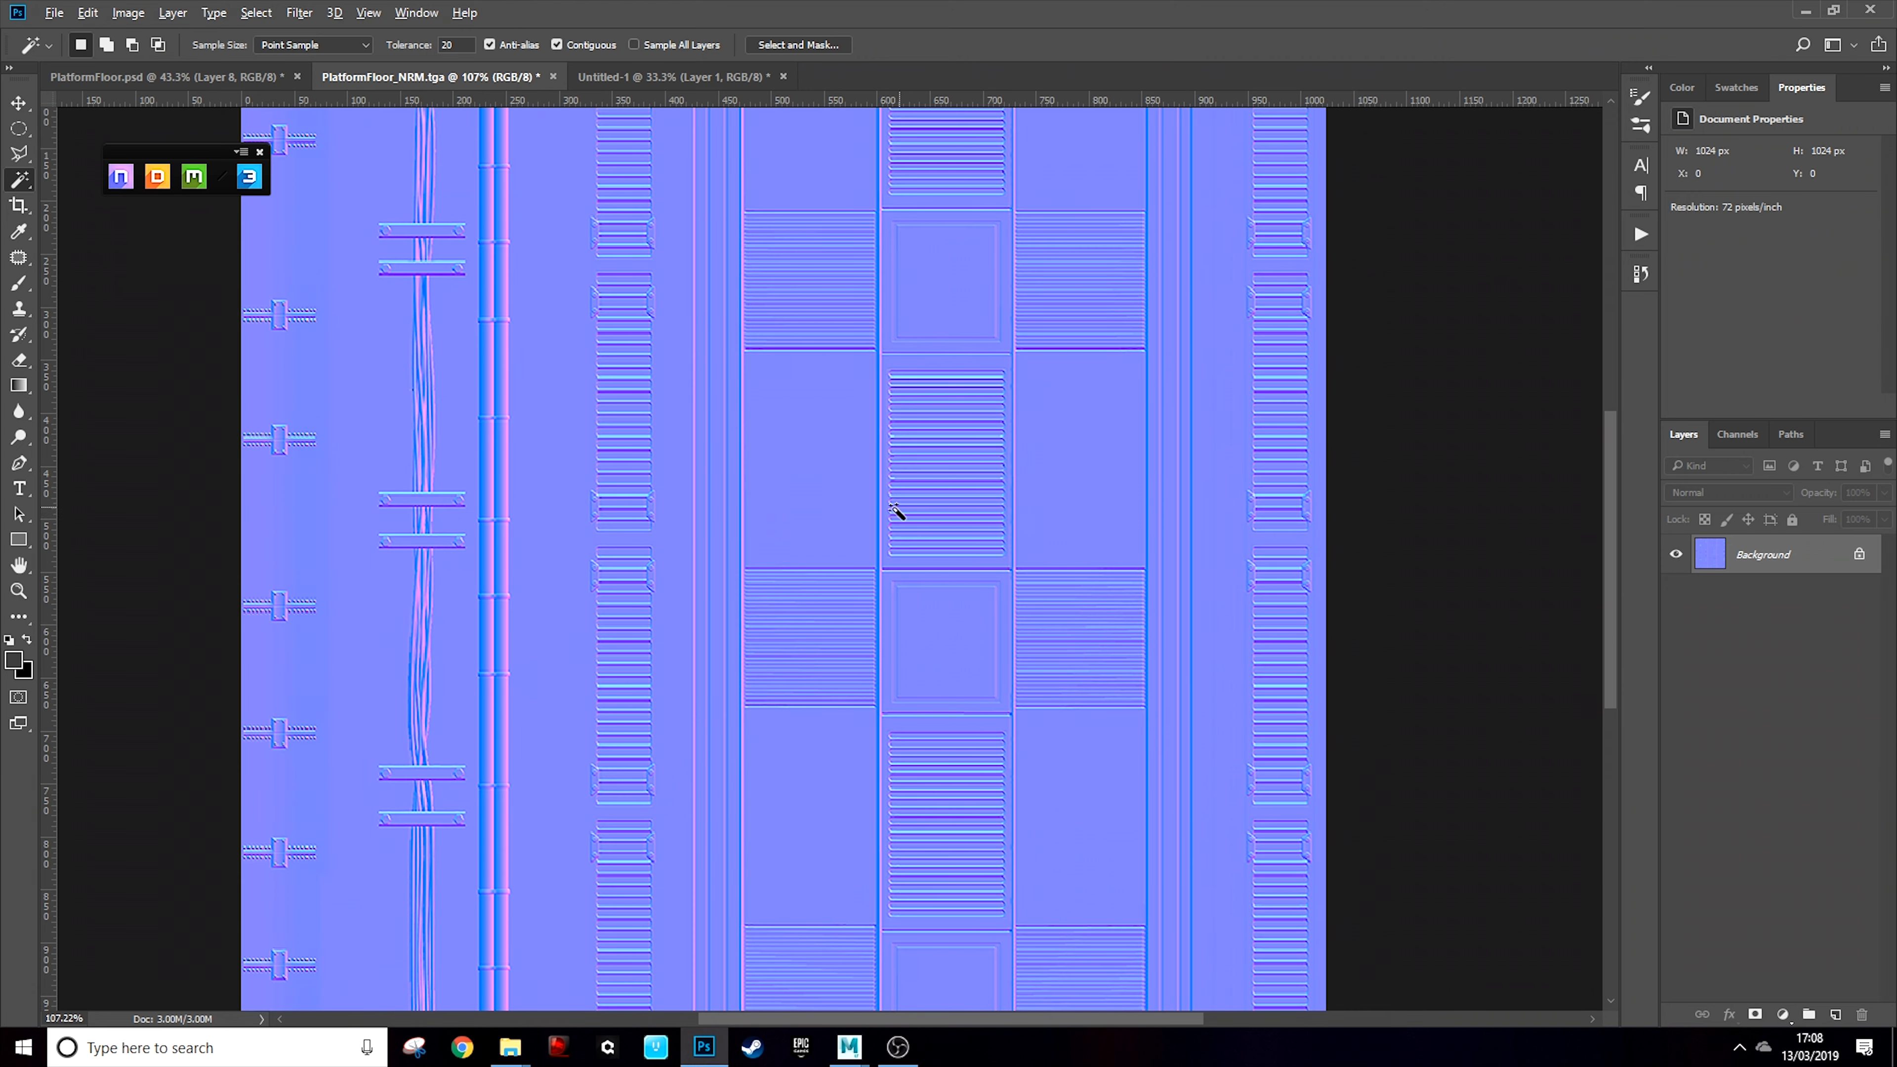
scroll(826, 525, "down", 2)
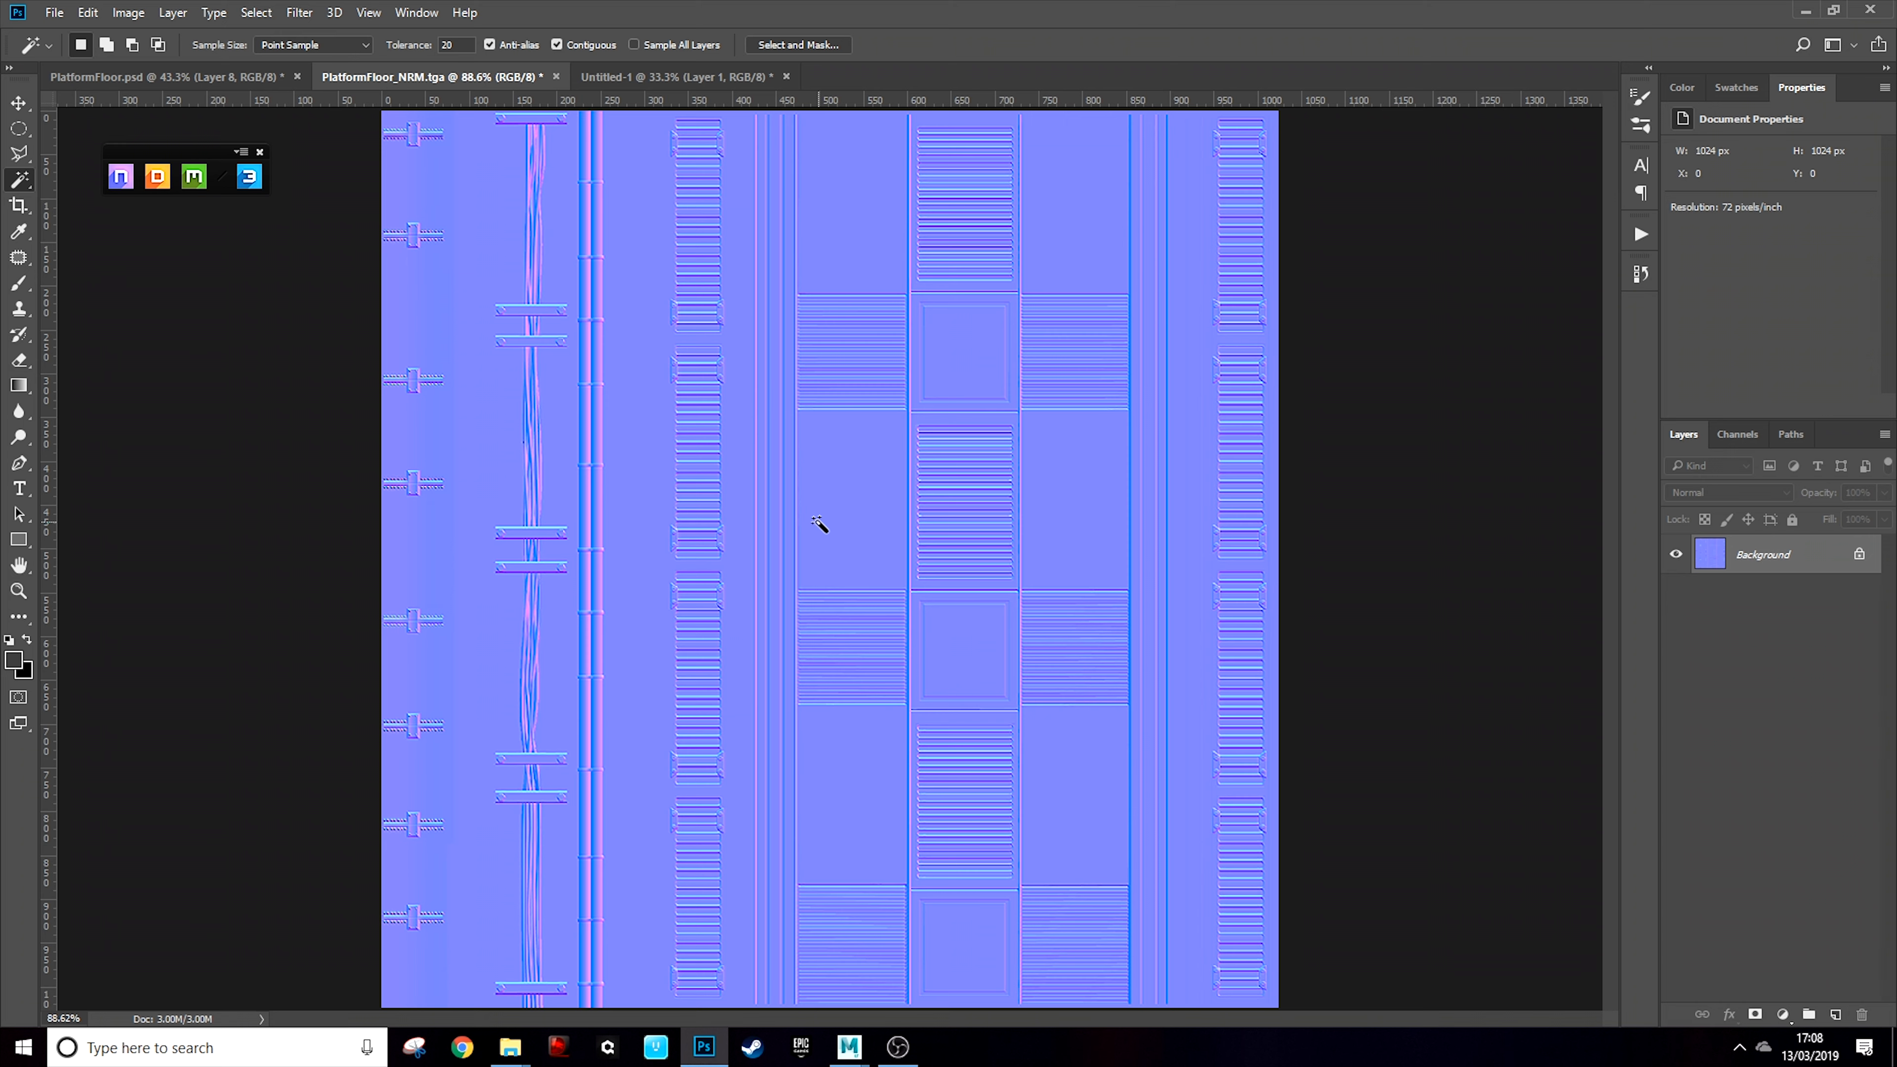
In PlatformFloor.psd, hide the wireframe Layer 8, show and expand the Diffuse group, and select its Layer 23
left_click(163, 70)
left_click(1678, 557)
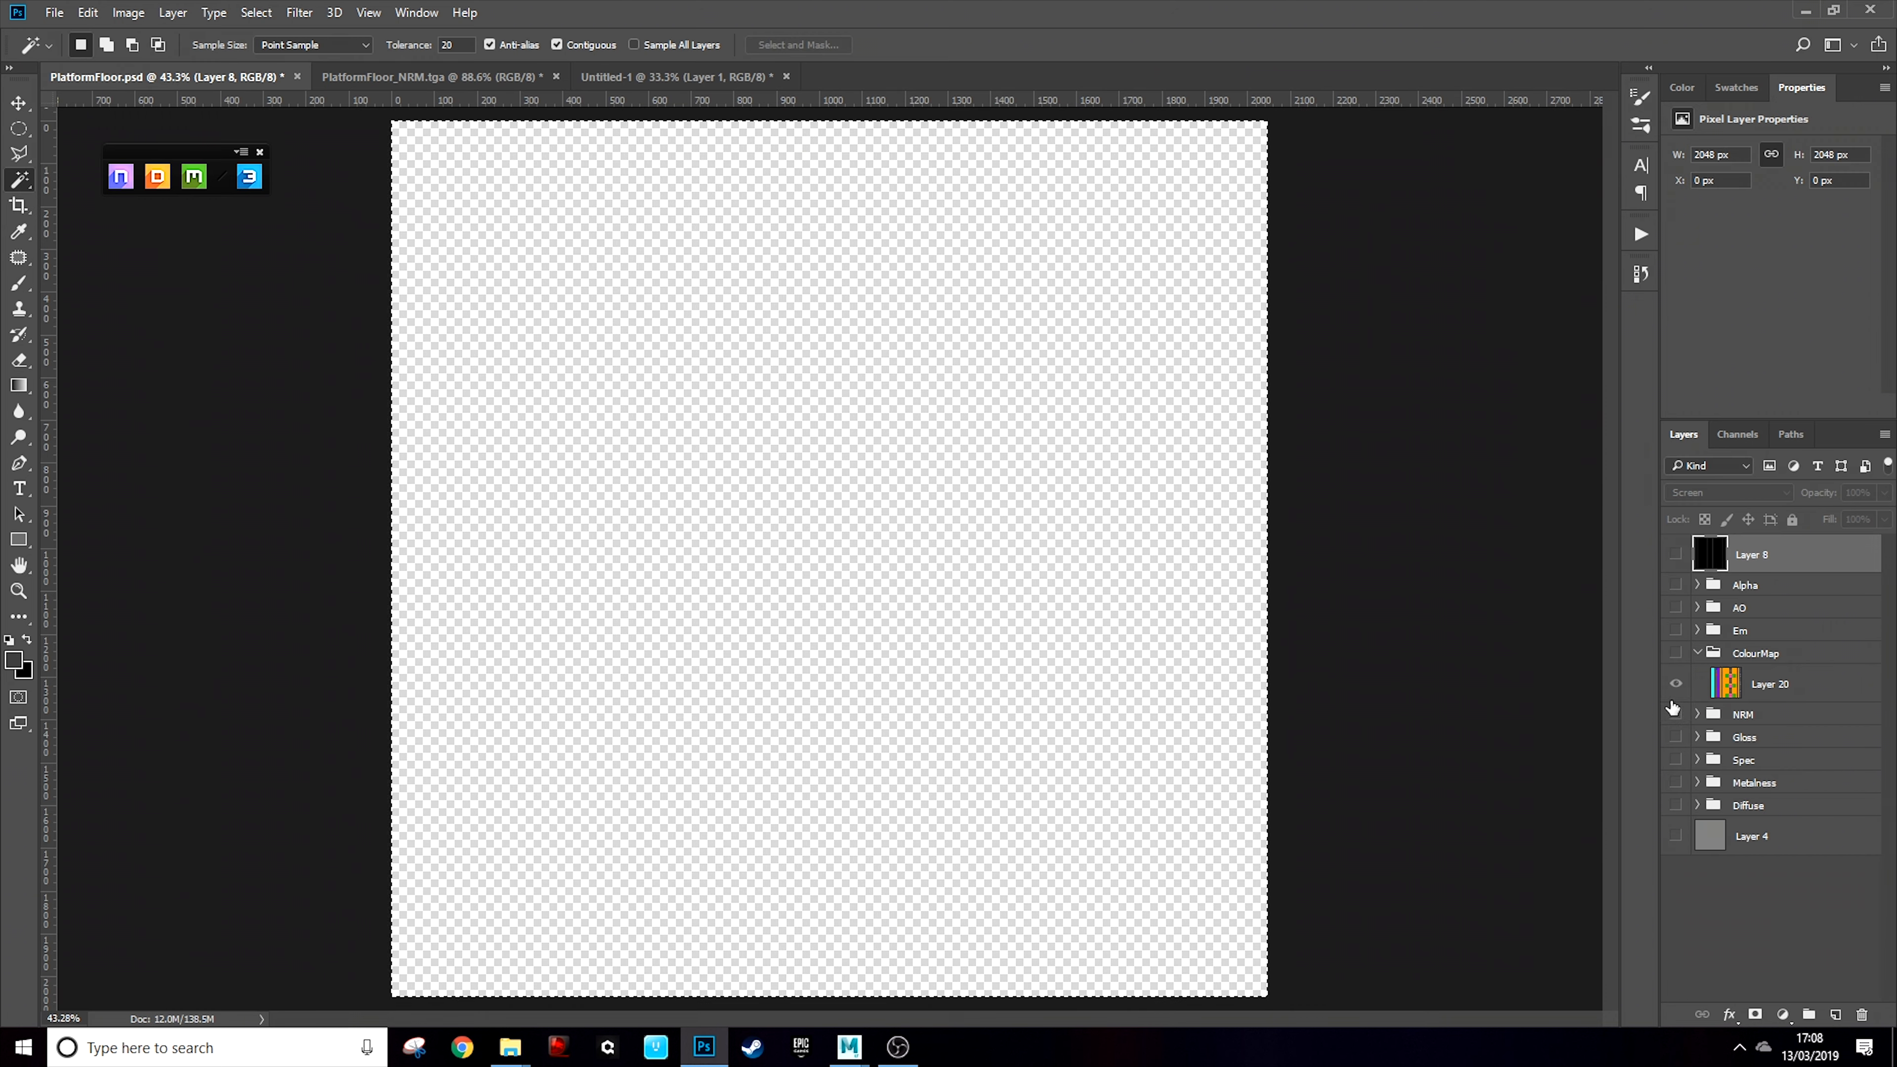
left_click(1676, 805)
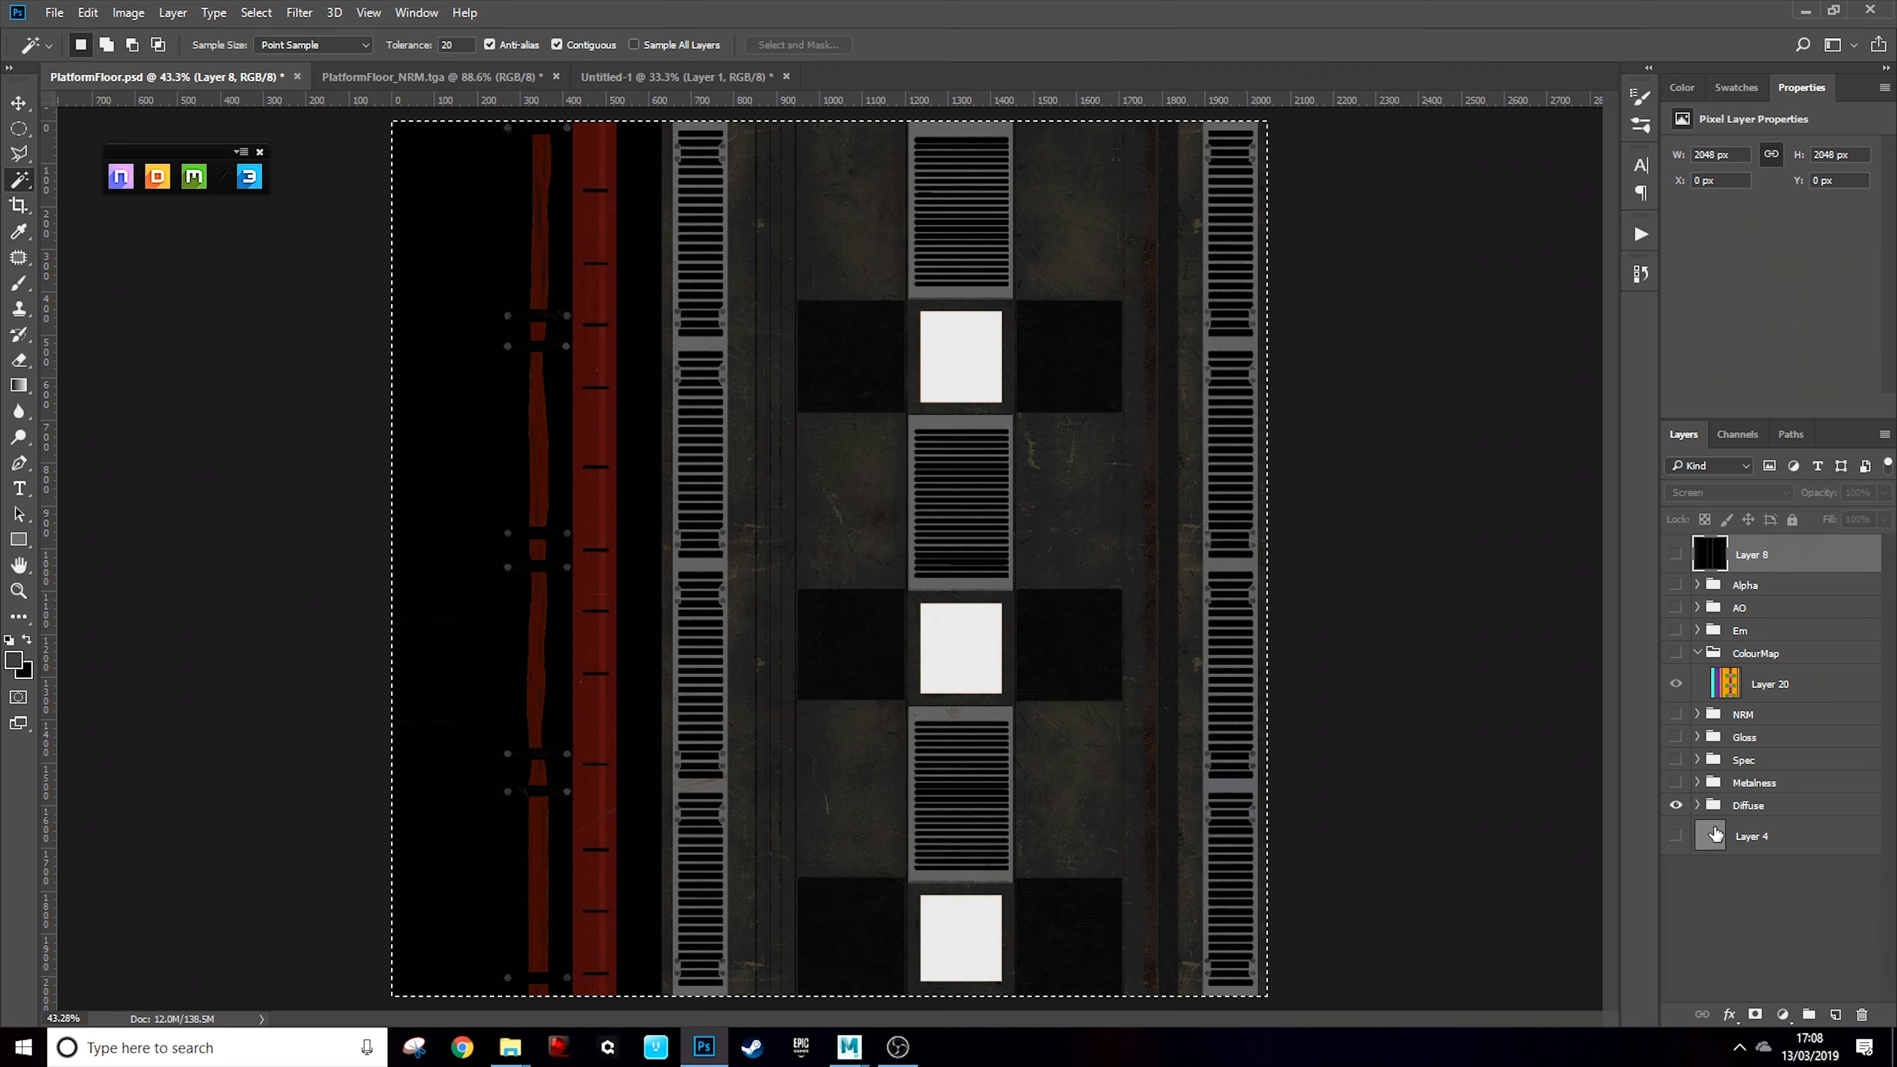
left_click(1706, 807)
left_click(1697, 807)
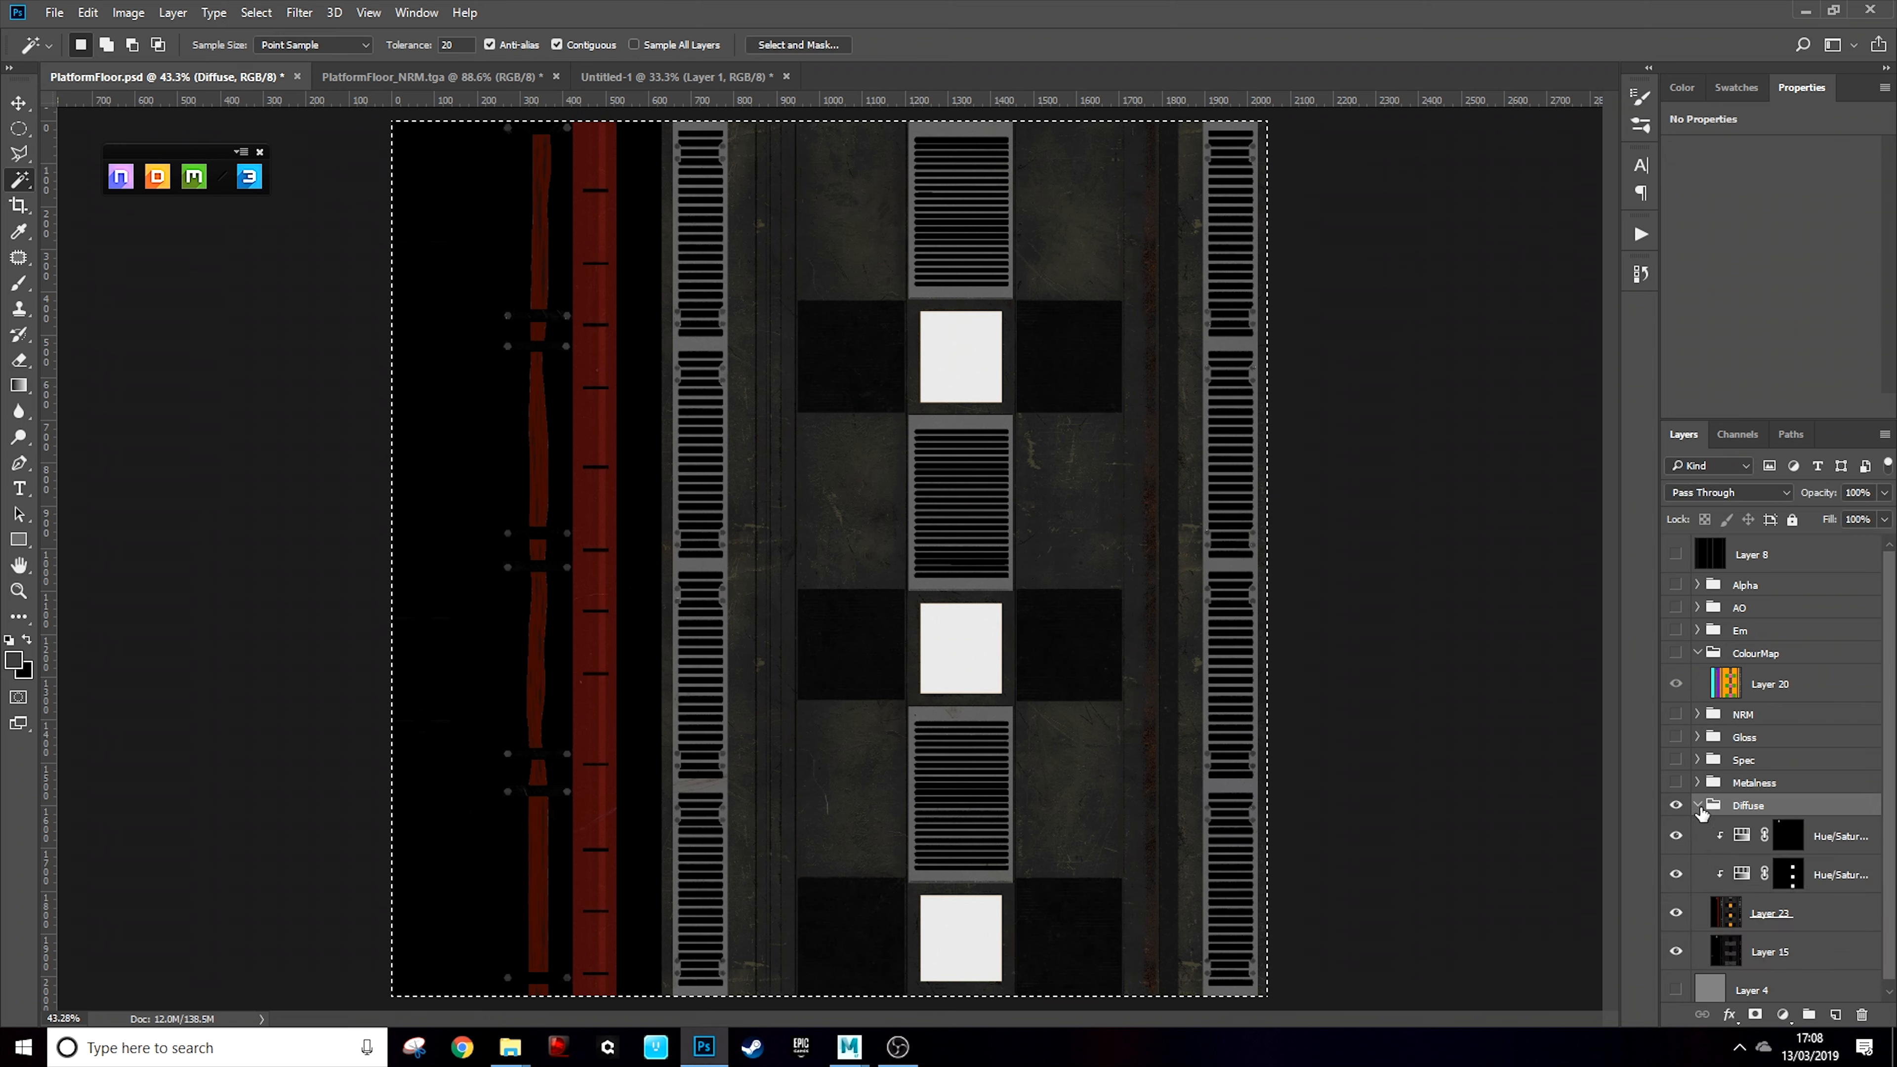
left_click(1801, 921)
left_click(1790, 953)
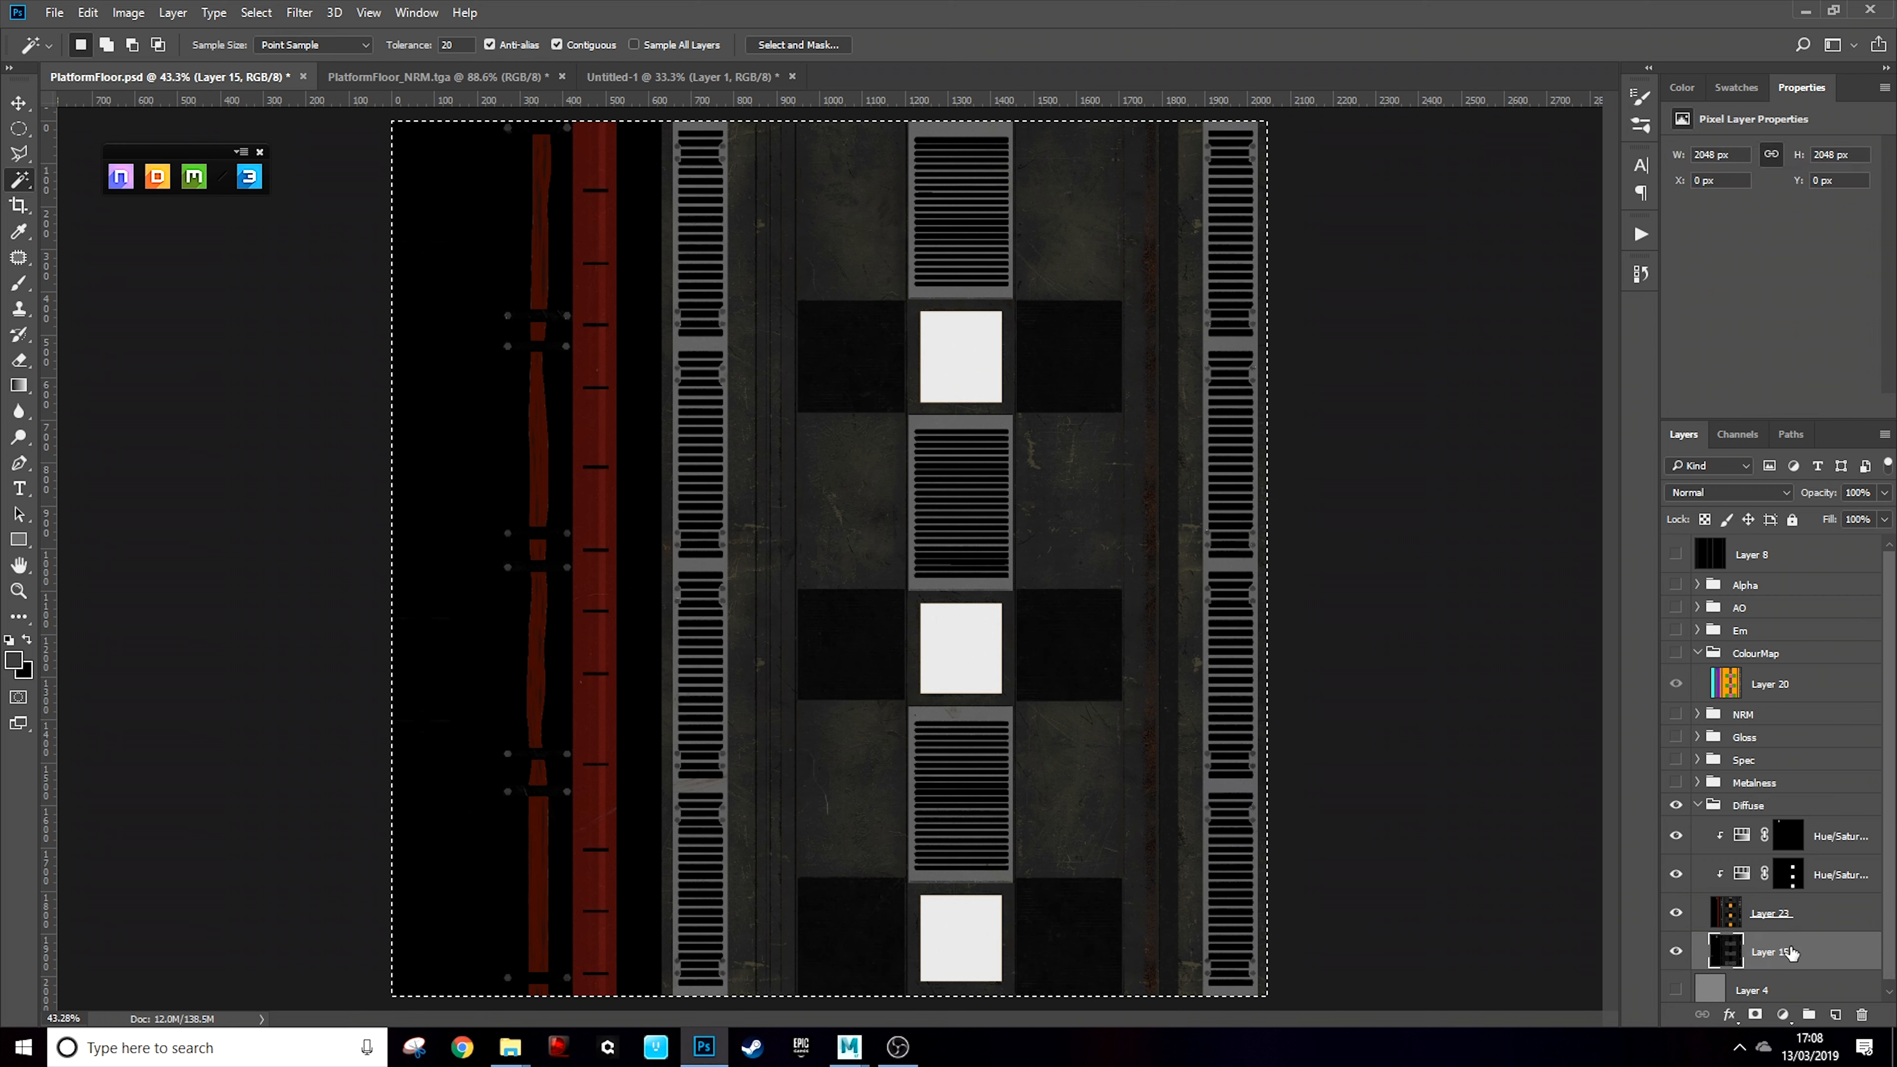
left_click(1795, 922)
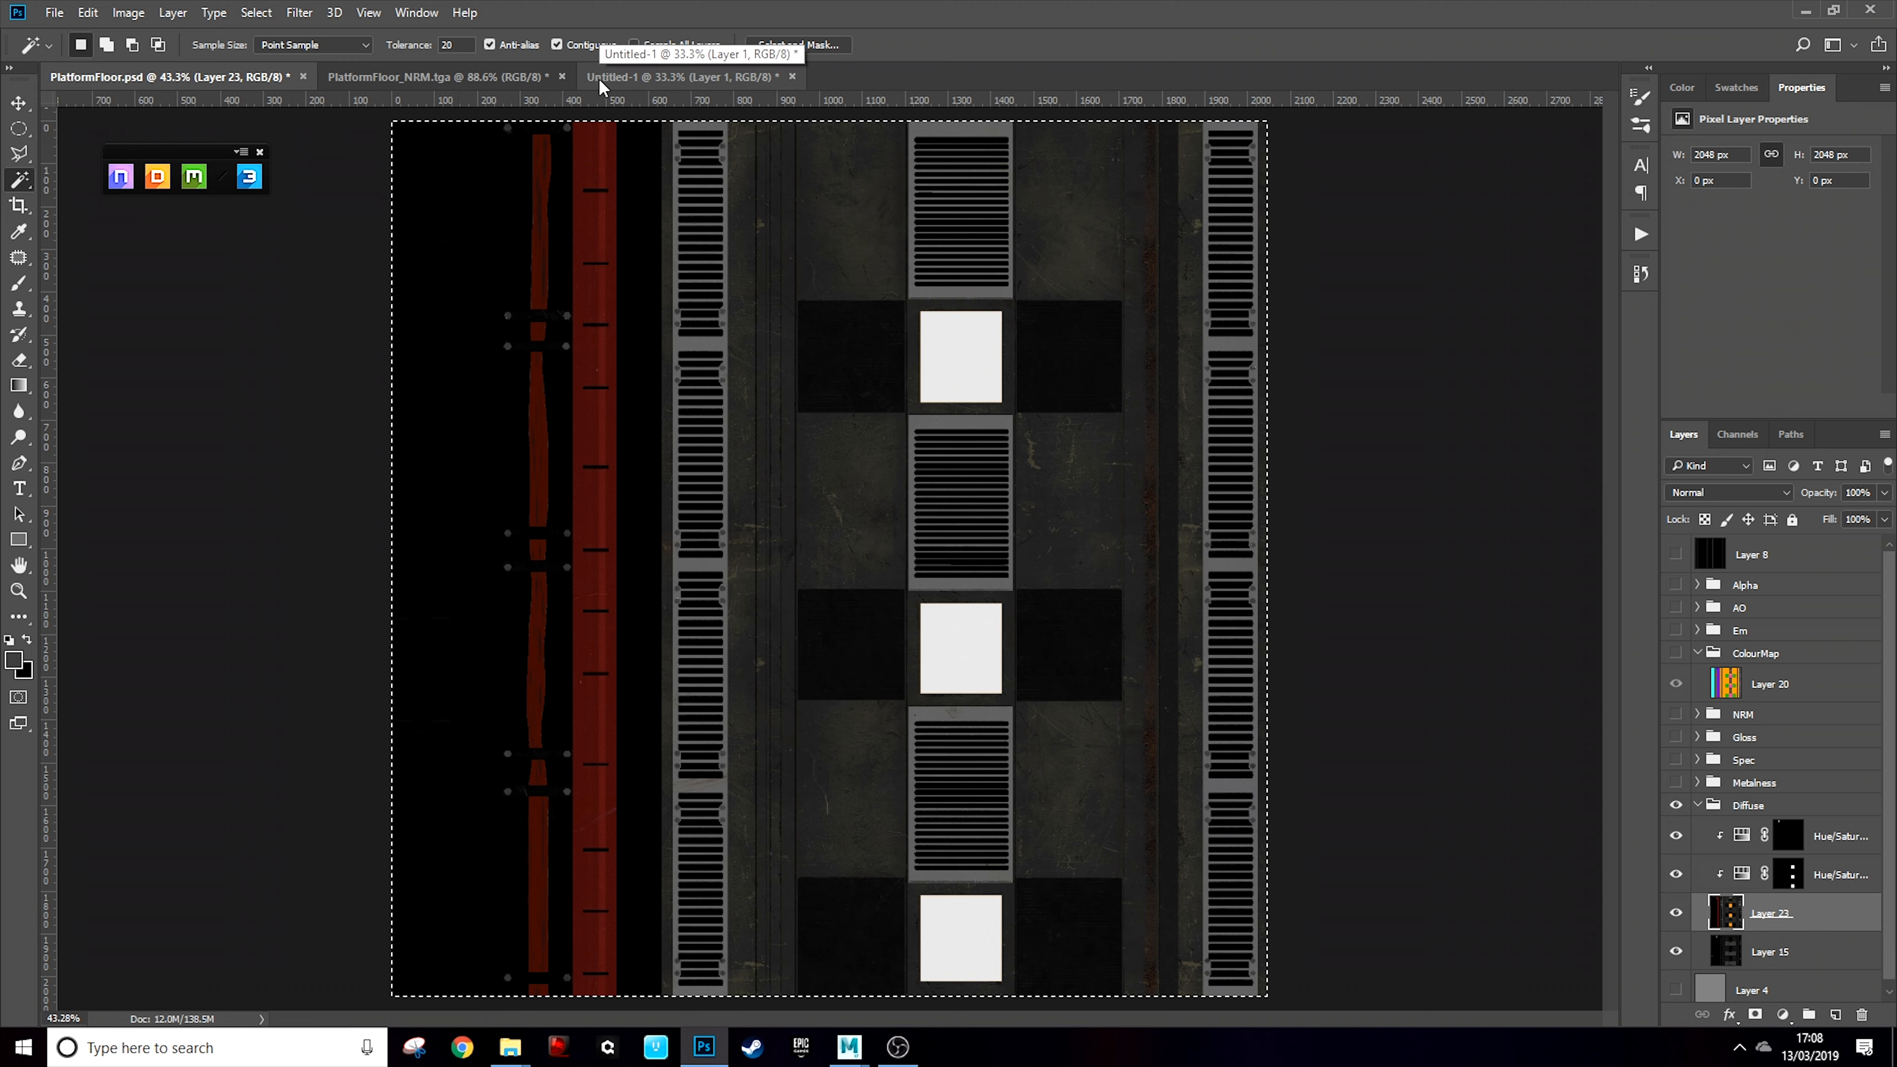
Duplicate Layer 23 from PlatformFloor.psd into the Untitled-1 document and check the copy there
left_click(623, 84)
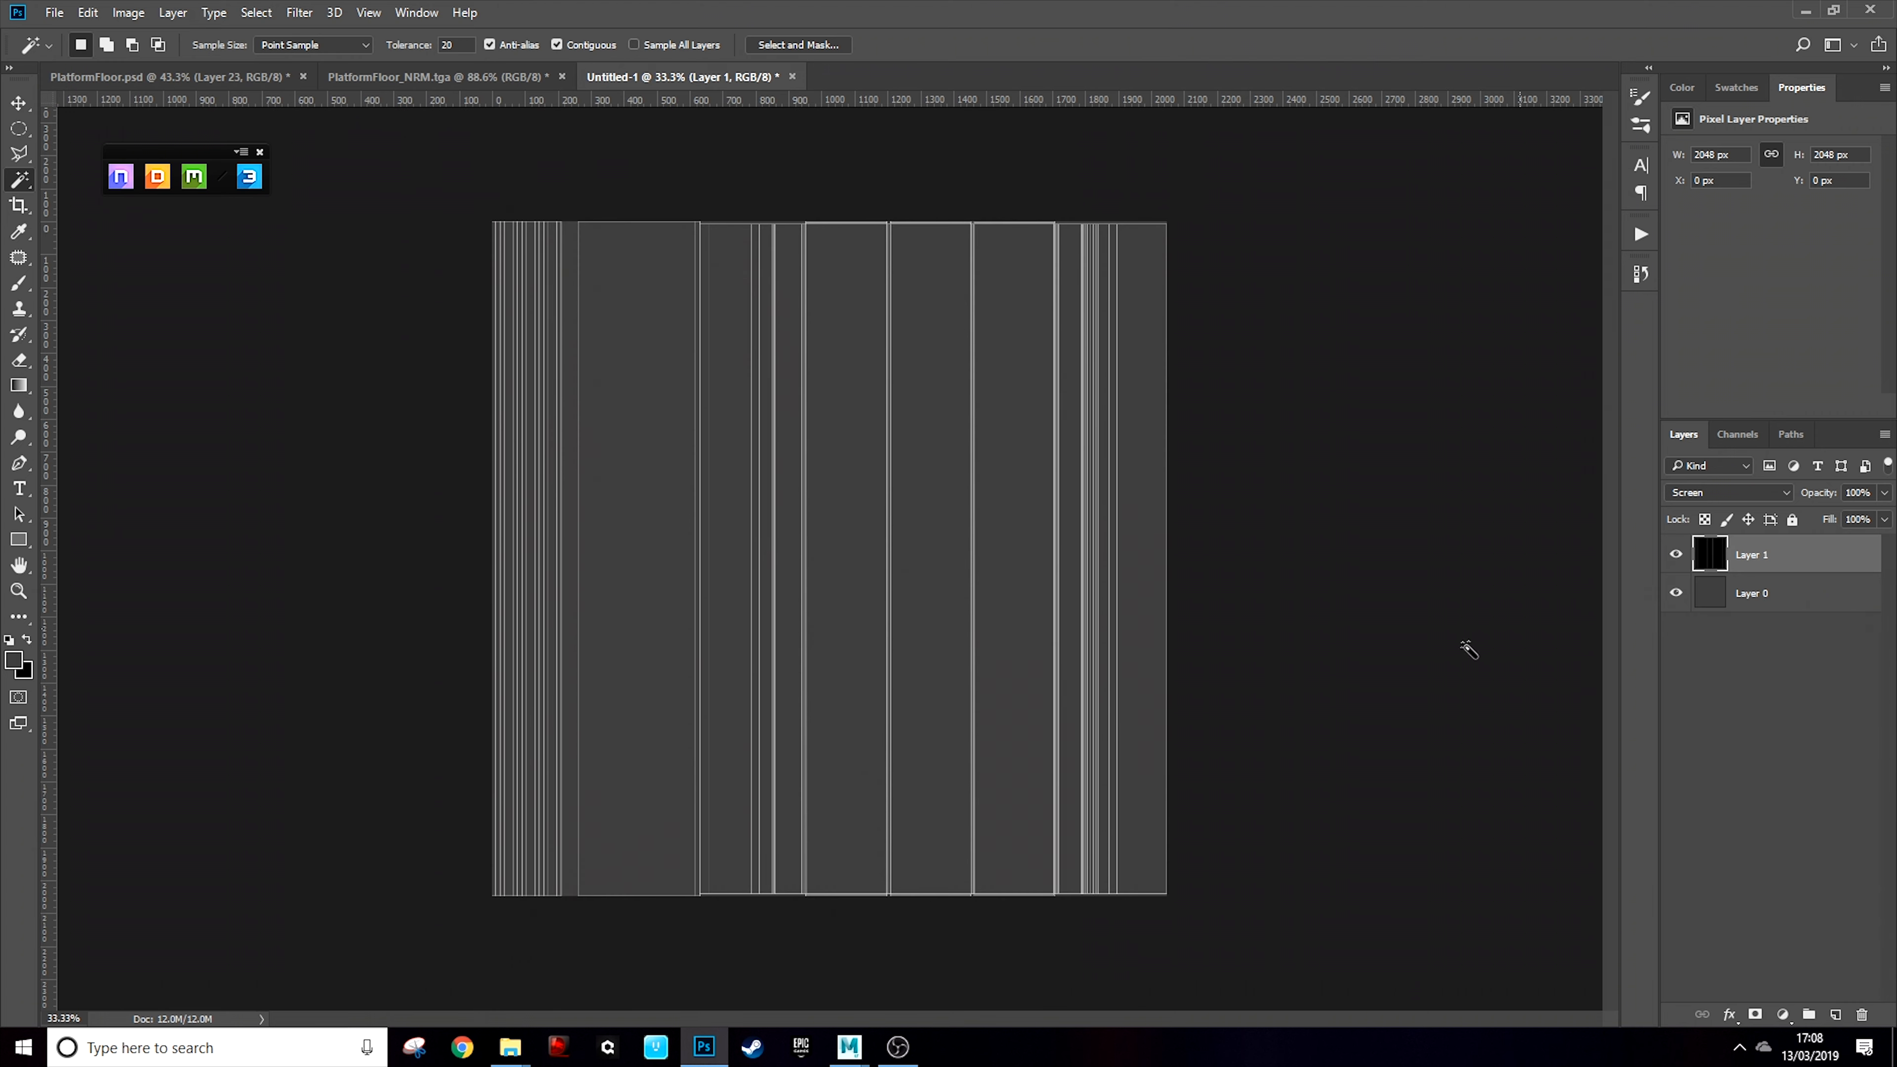
left_click(170, 77)
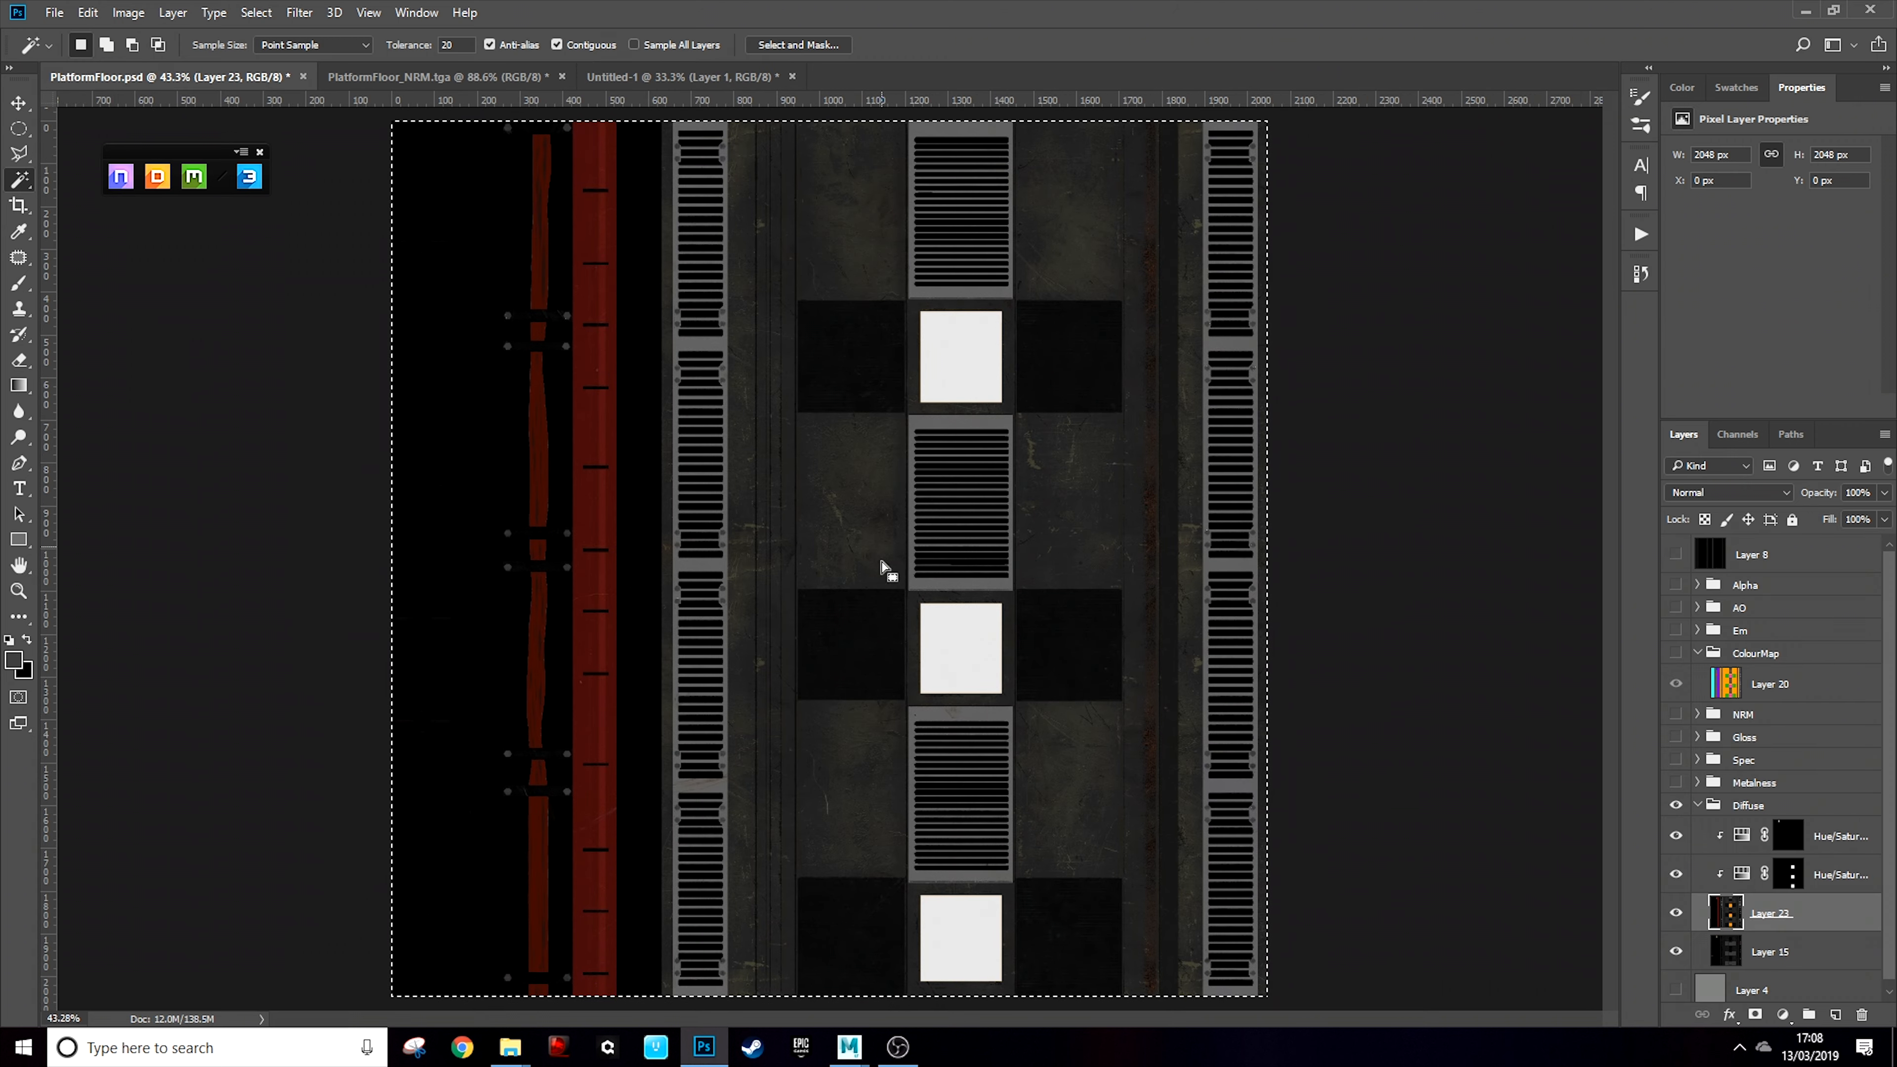
right_click(1846, 926)
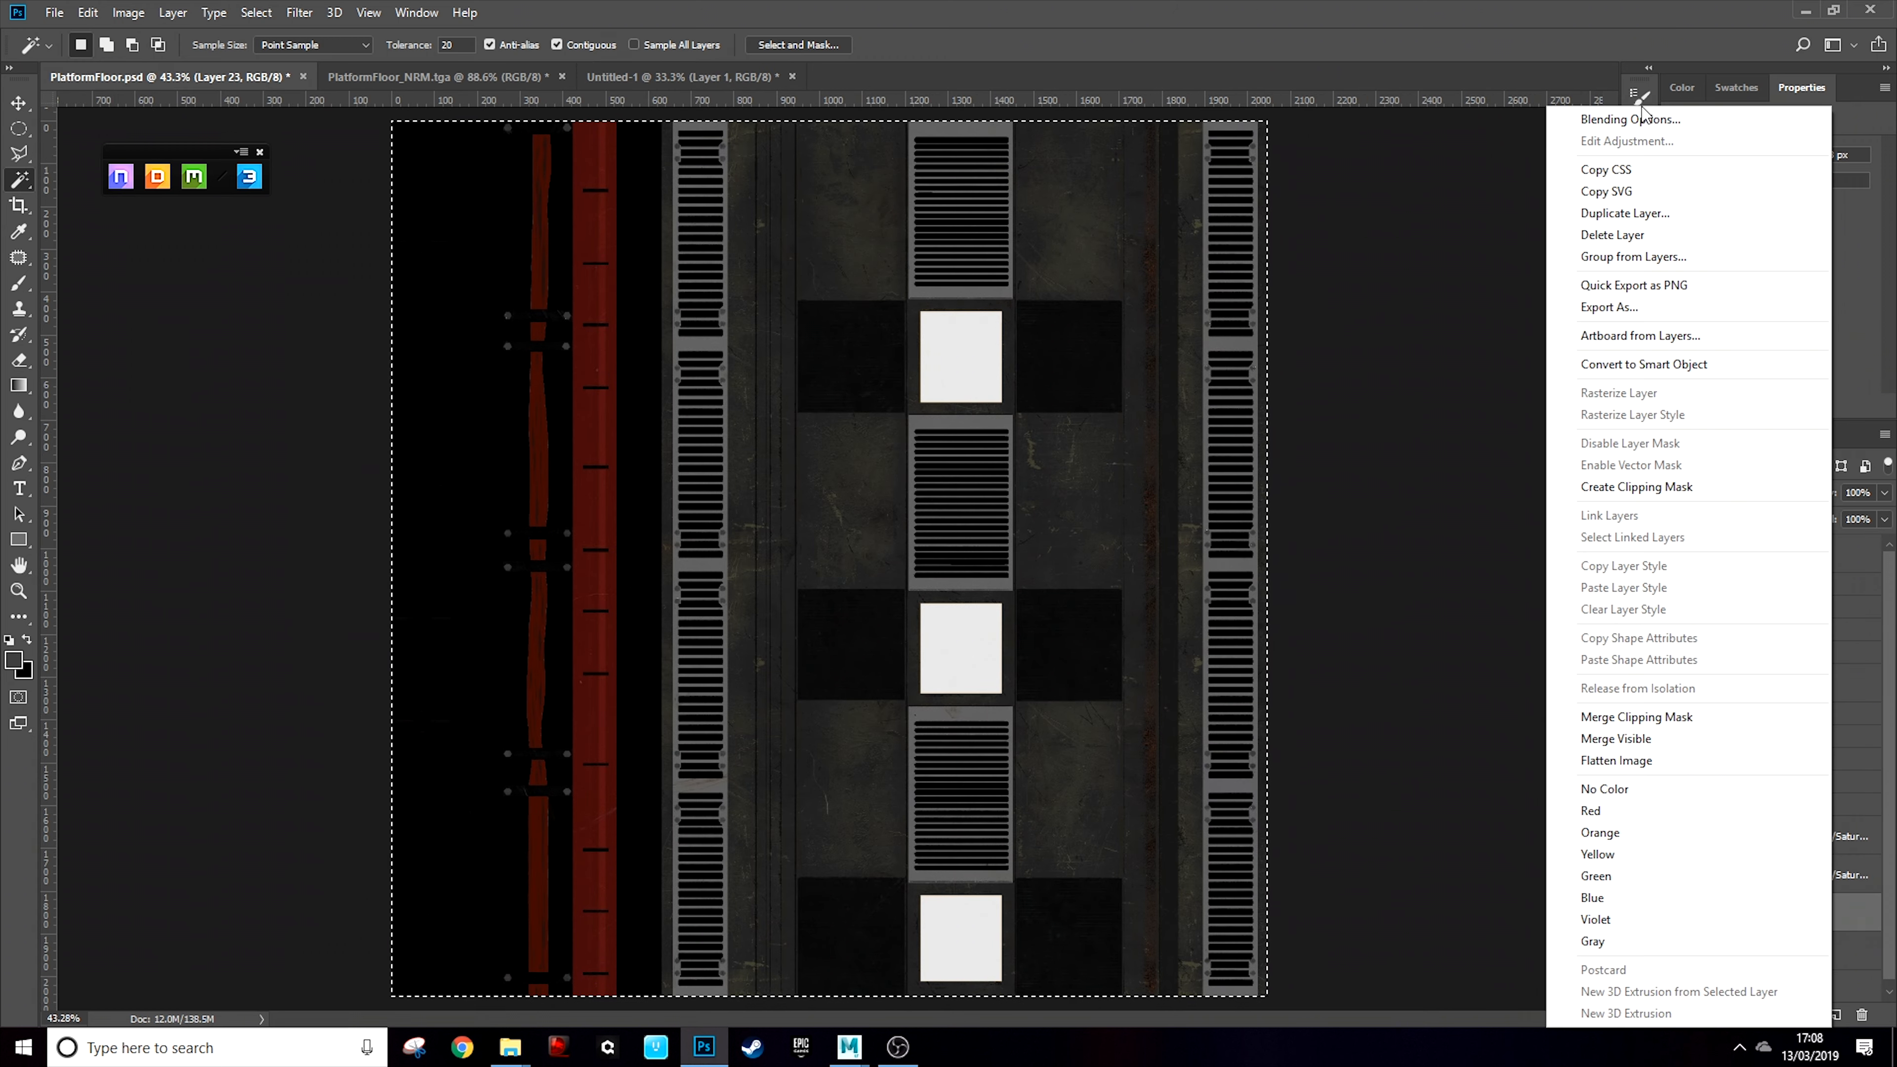
left_click(1625, 214)
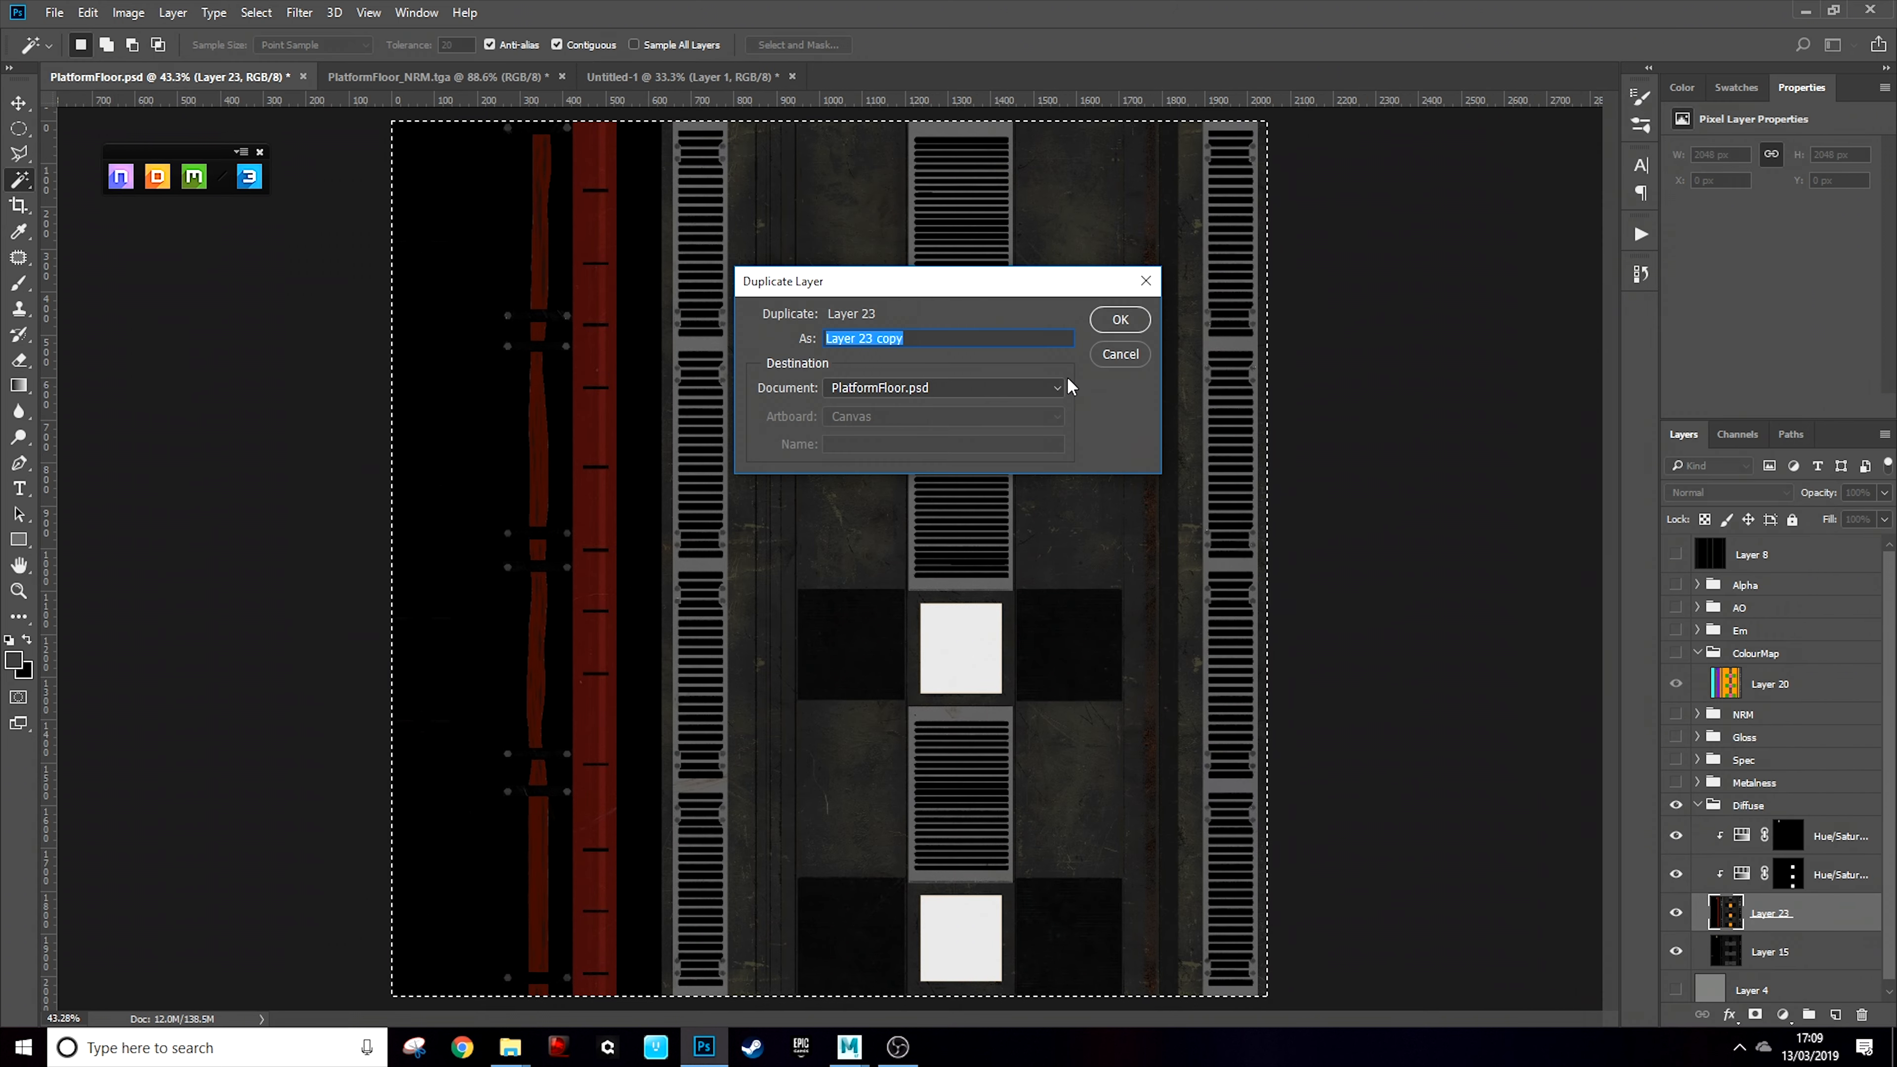
left_click(934, 387)
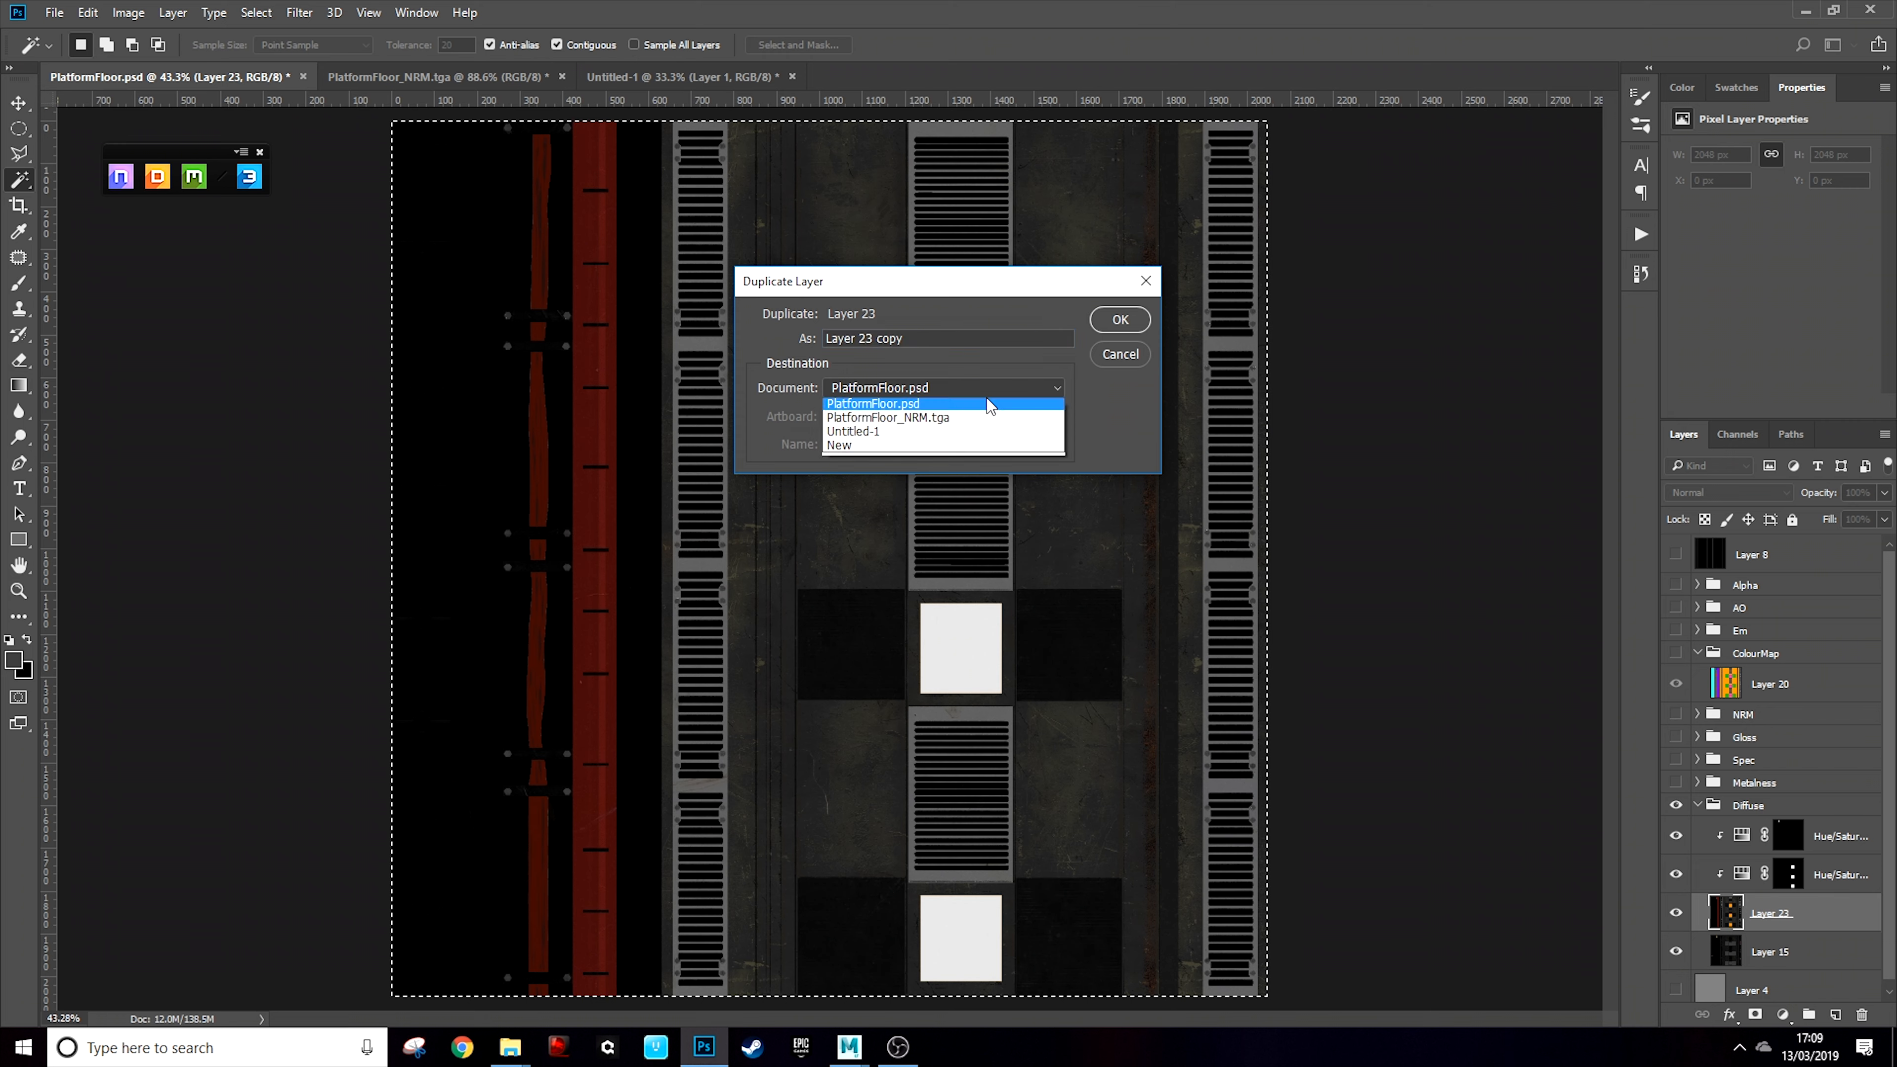
left_click(884, 437)
key("Return")
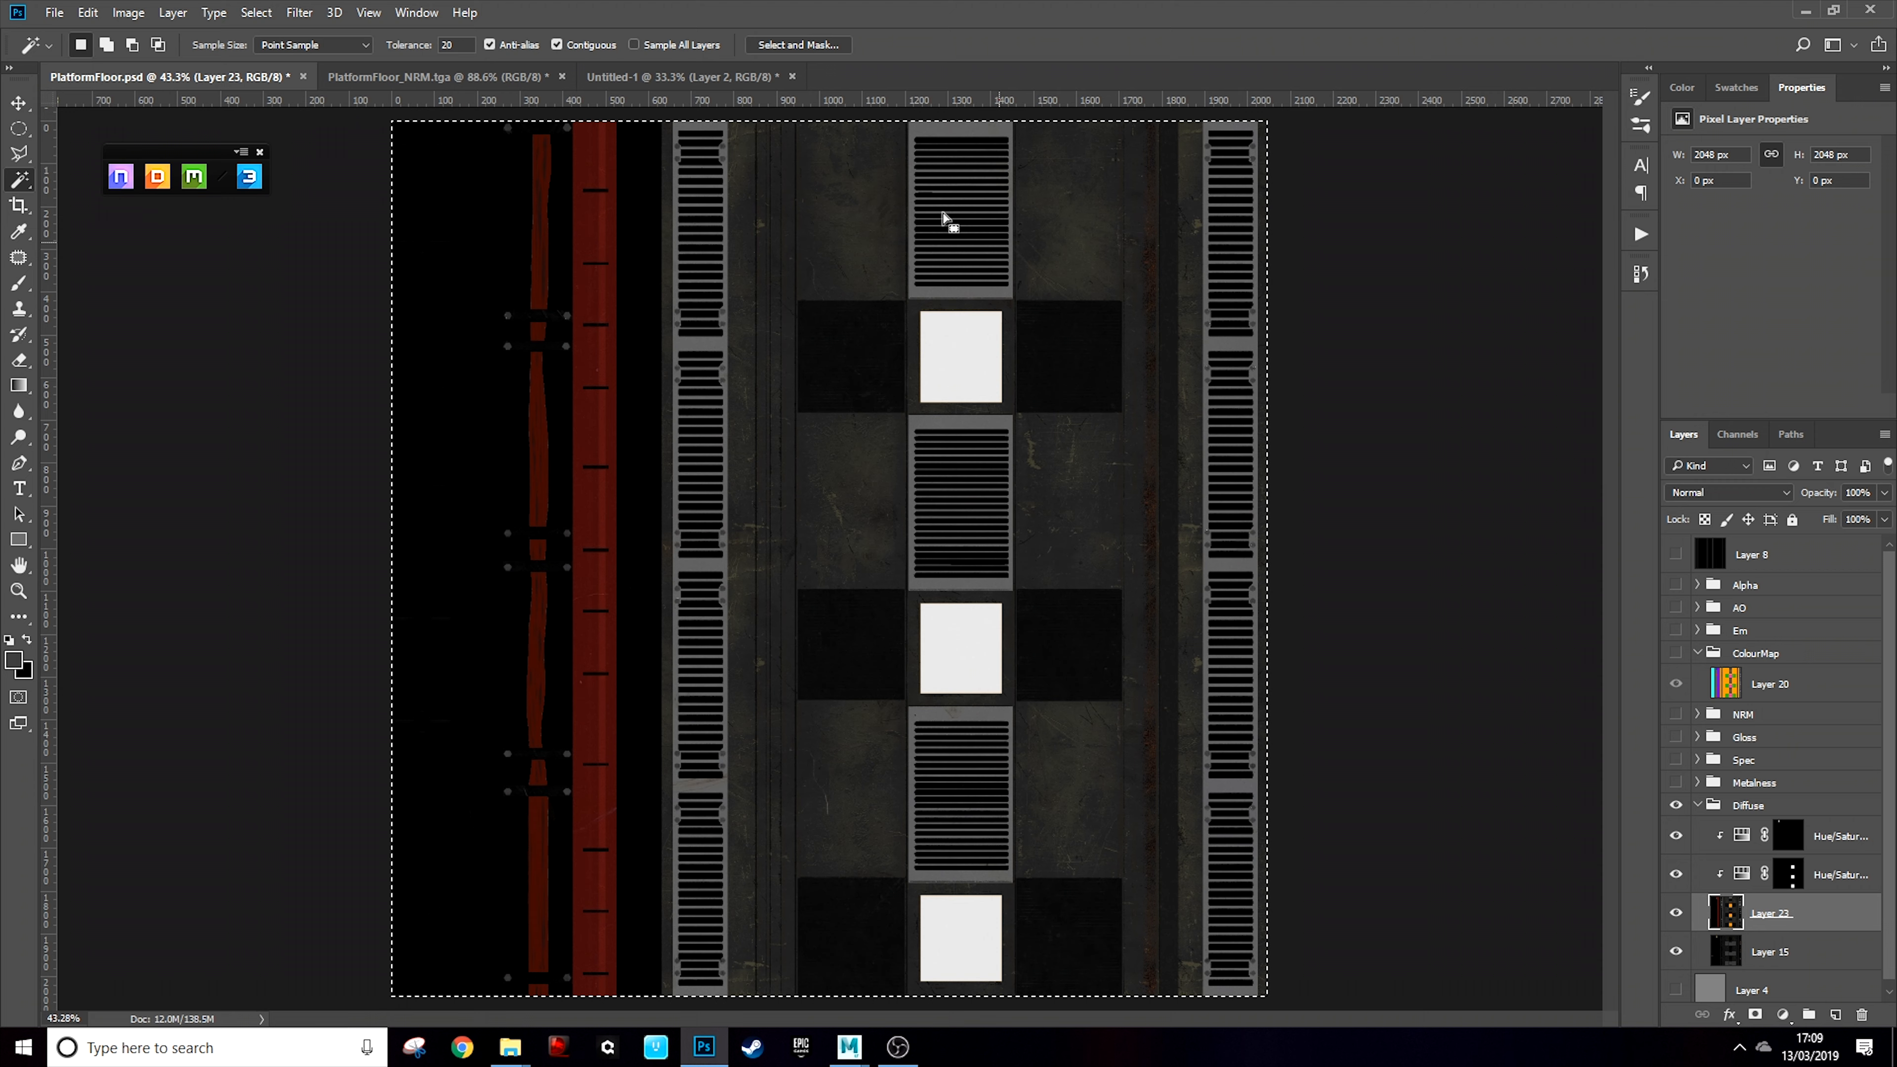
left_click(702, 81)
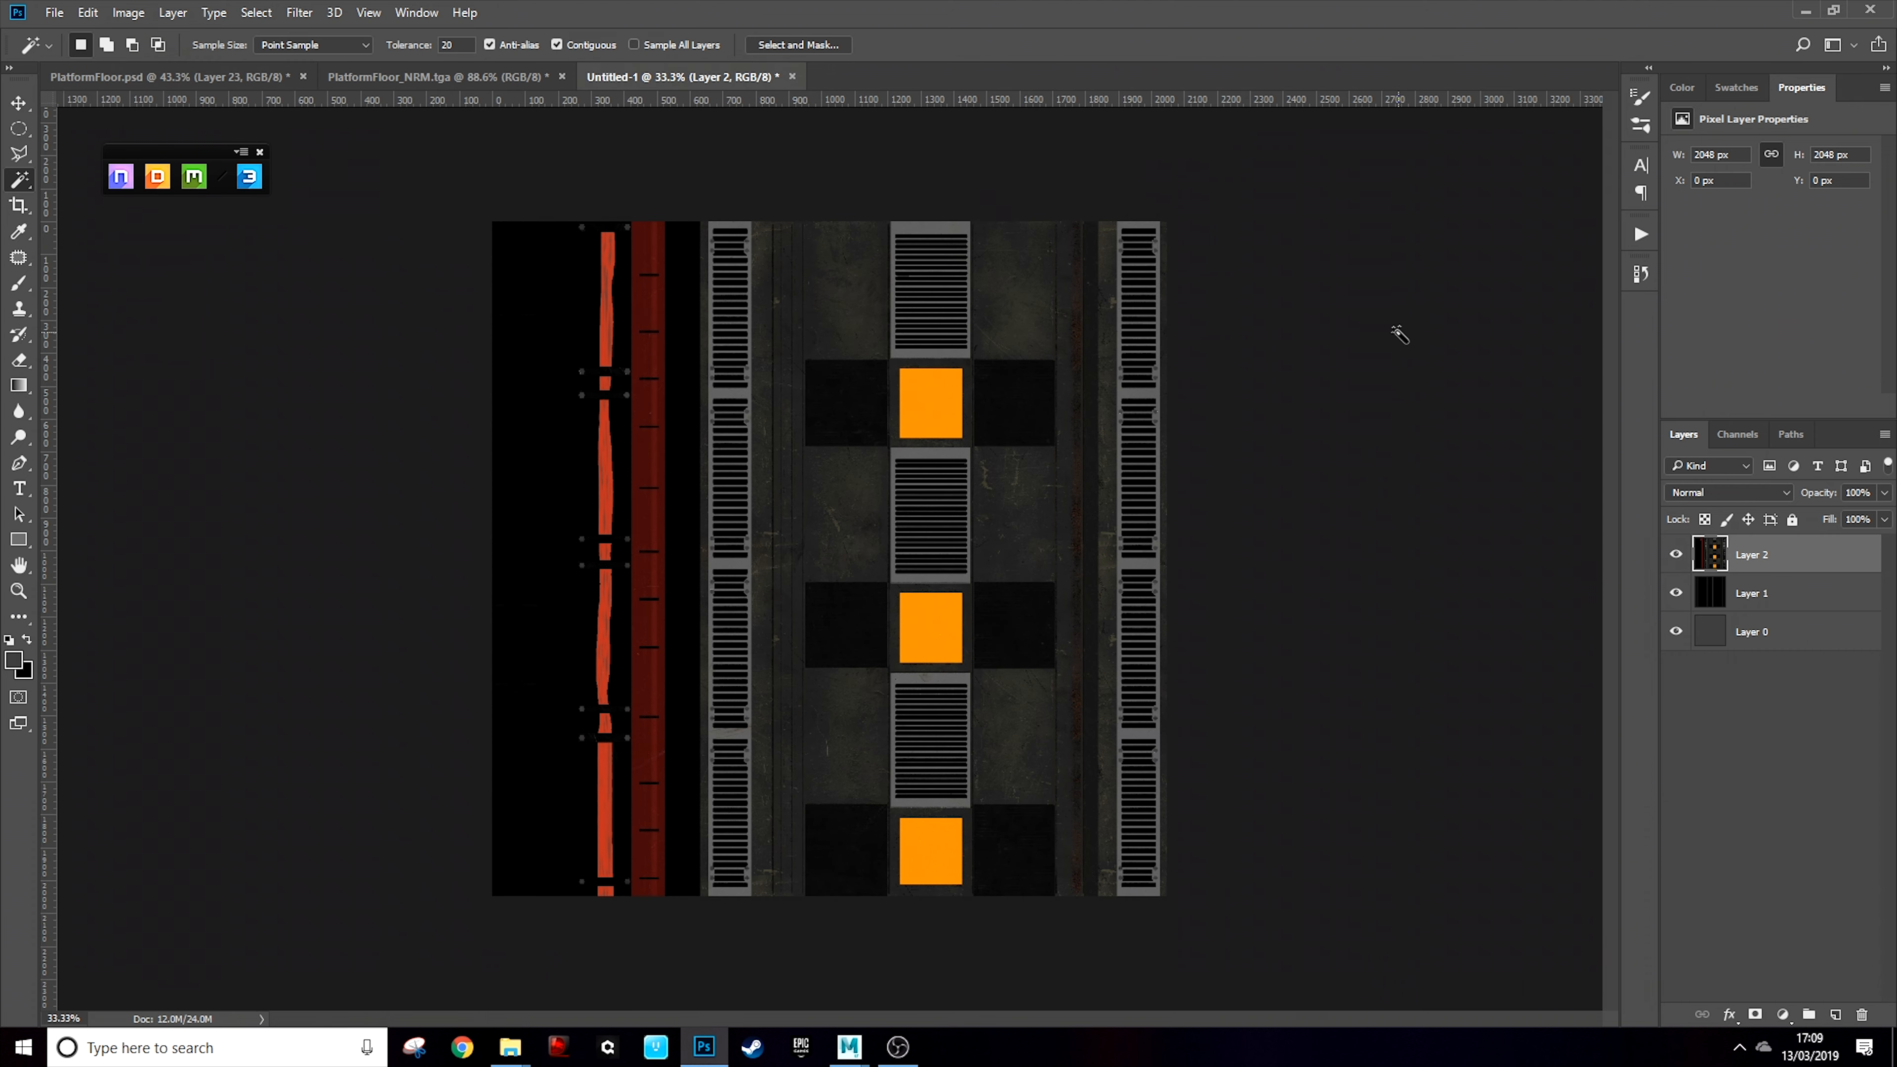
Duplicate the whole Diffuse group from PlatformFloor.psd into the Untitled-1 document and switch to that document
left_click(191, 75)
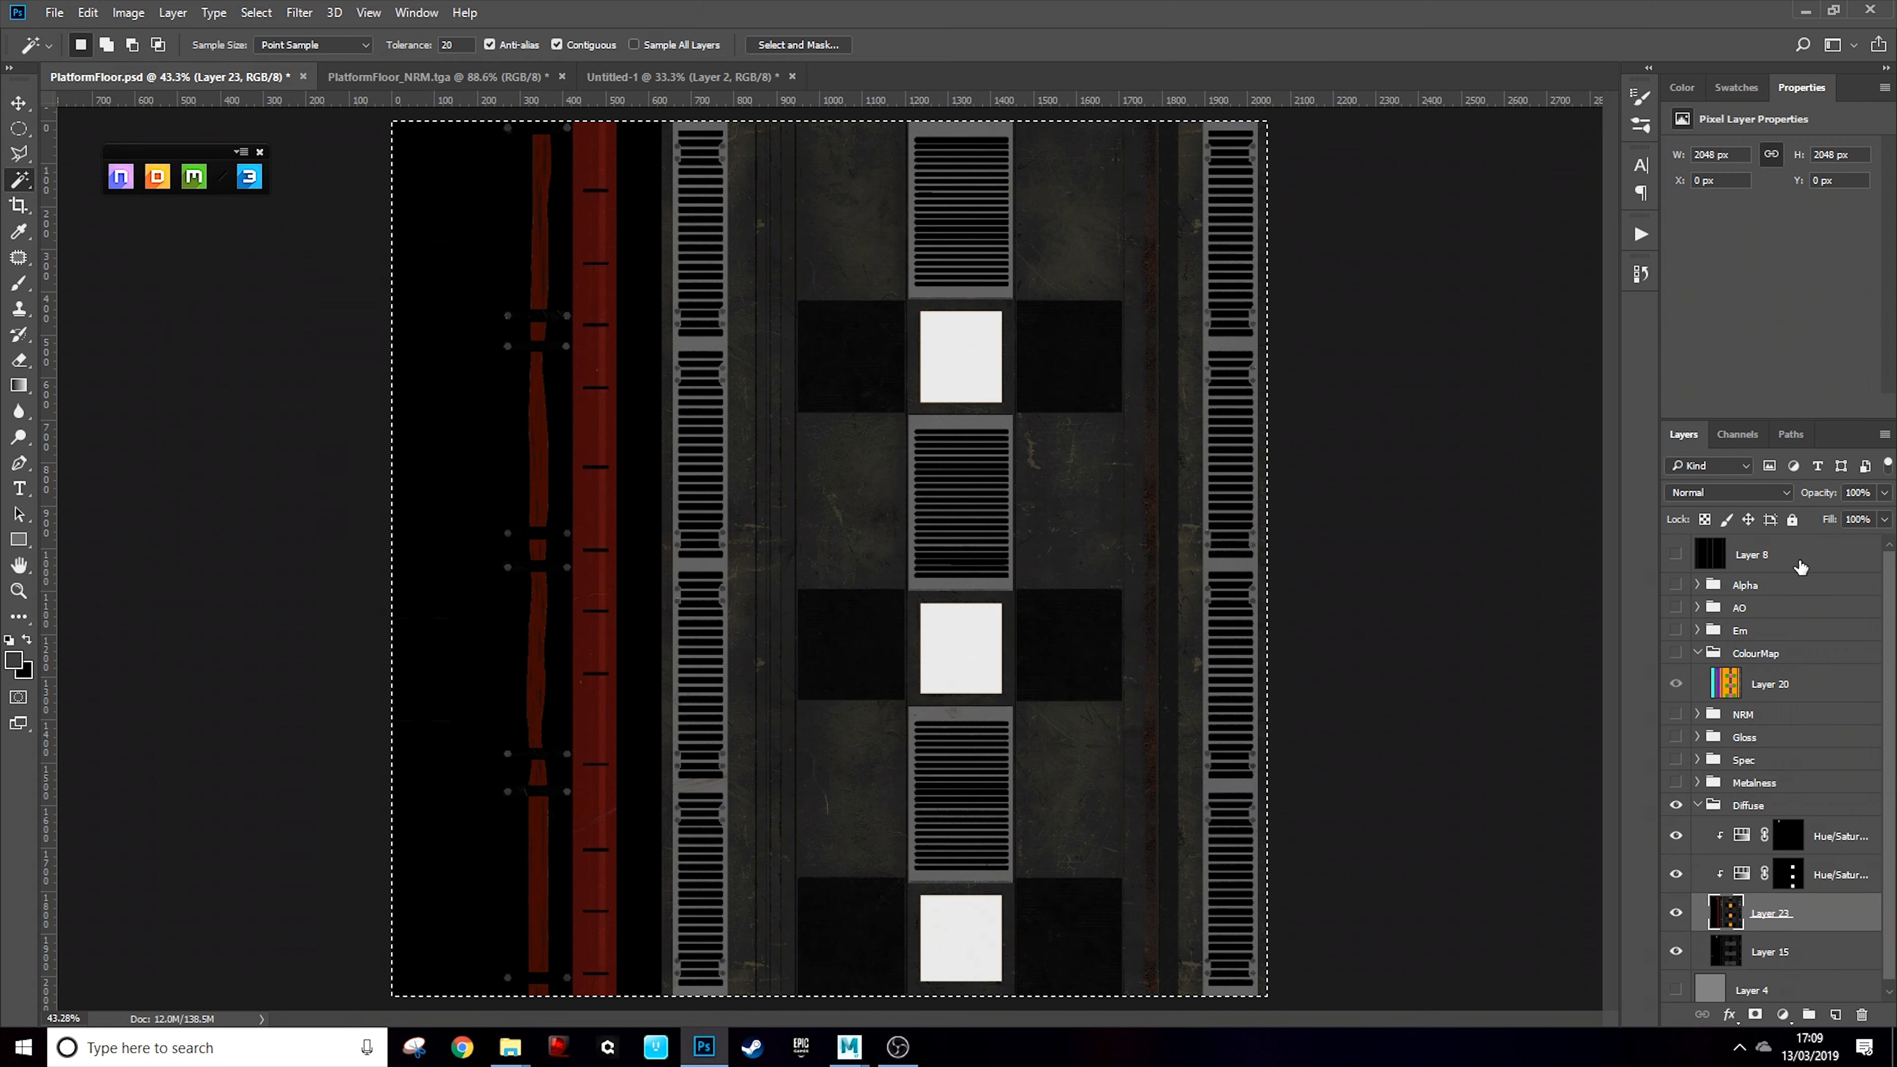
left_click(1747, 807)
right_click(1783, 809)
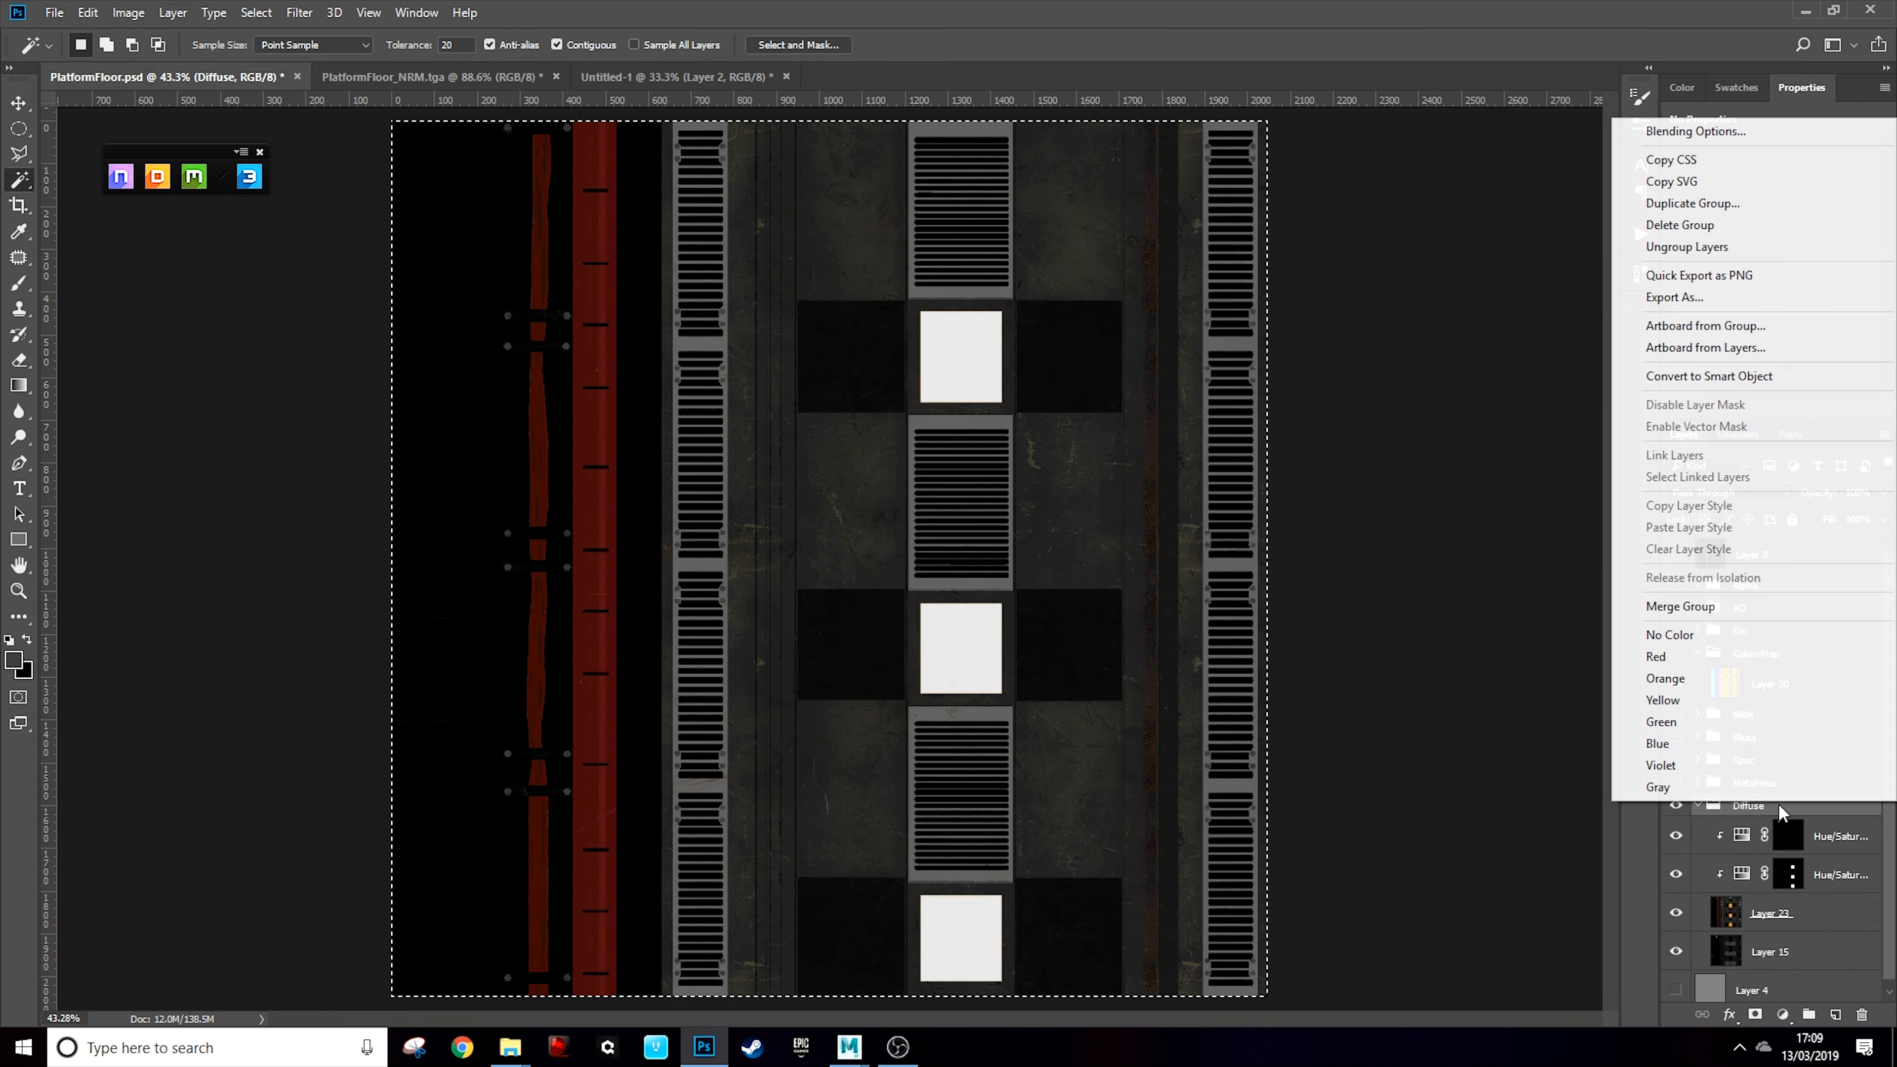
left_click(1692, 203)
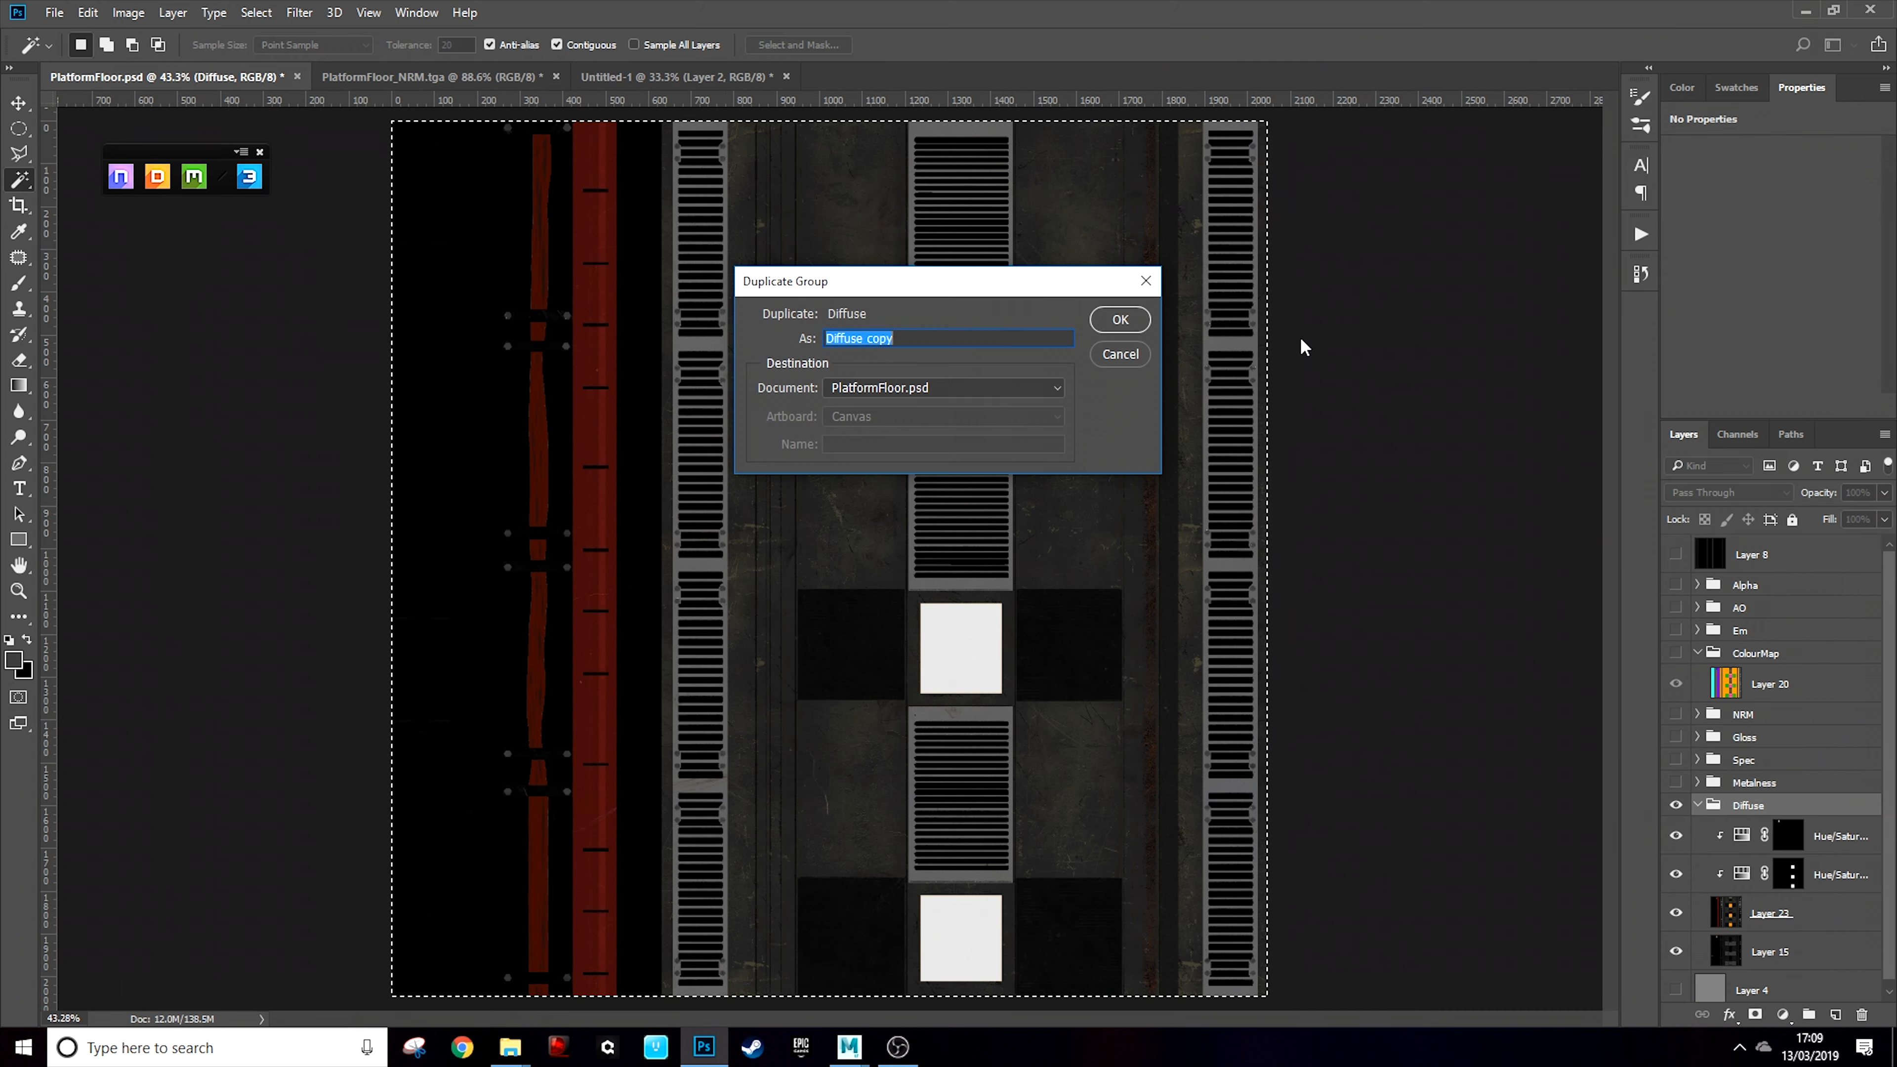
left_click(986, 384)
left_click(896, 423)
left_click(1120, 322)
left_click(735, 77)
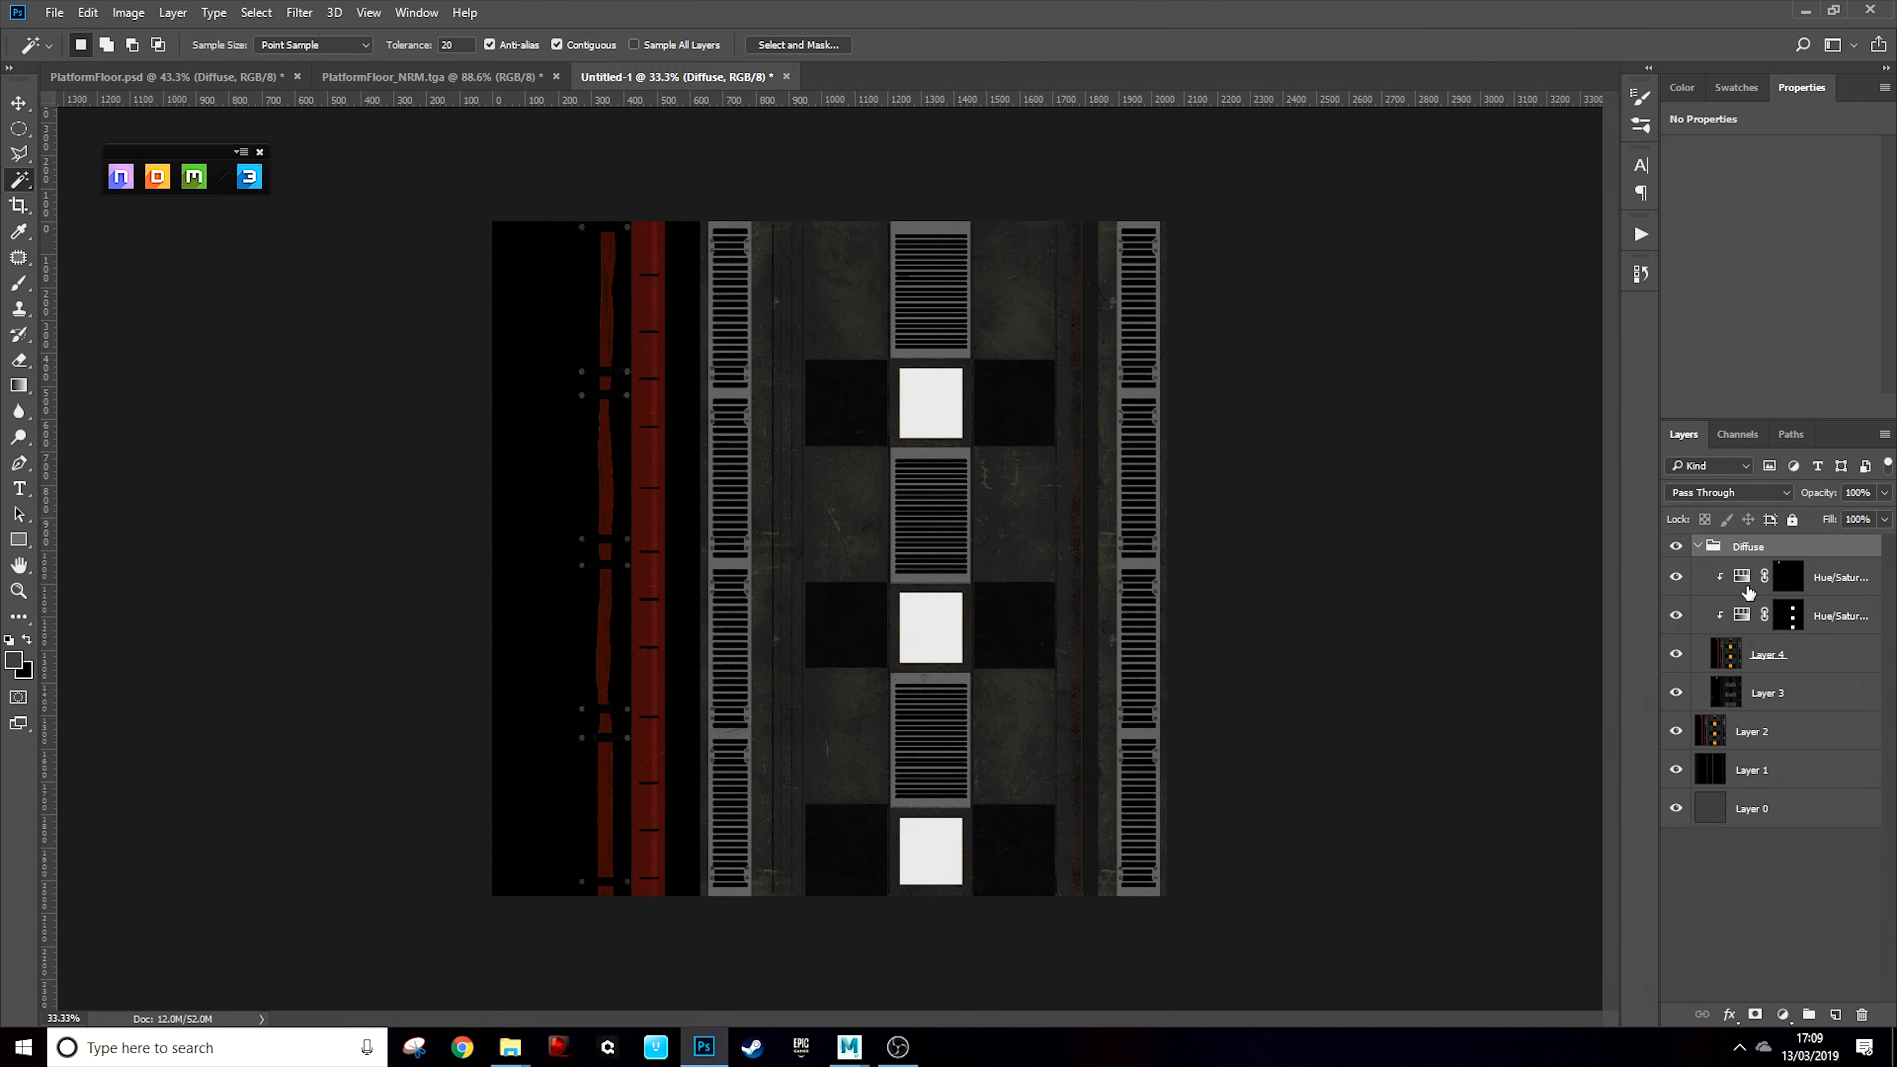
Delete the redundant Layer 2 and merge the Diffuse group into a single layer
left_click(1696, 546)
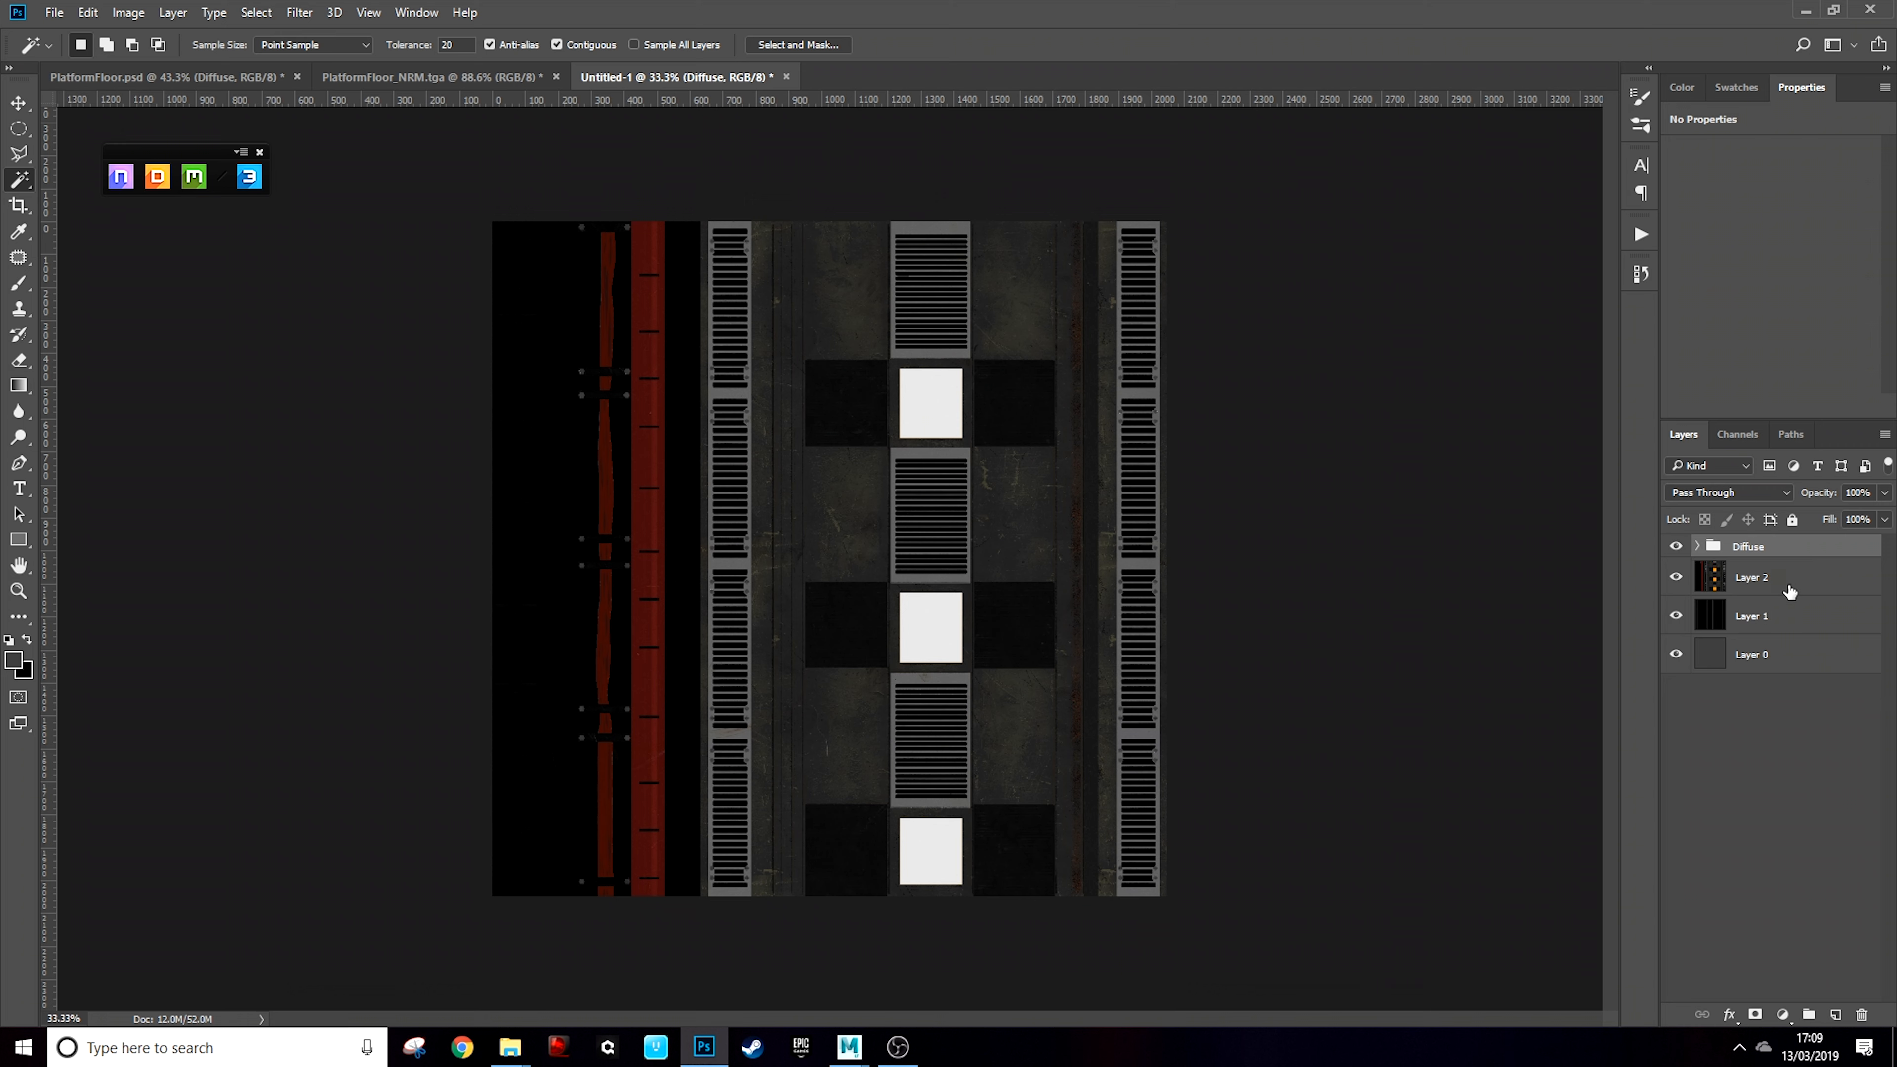
left_click(1796, 593)
key("Delete")
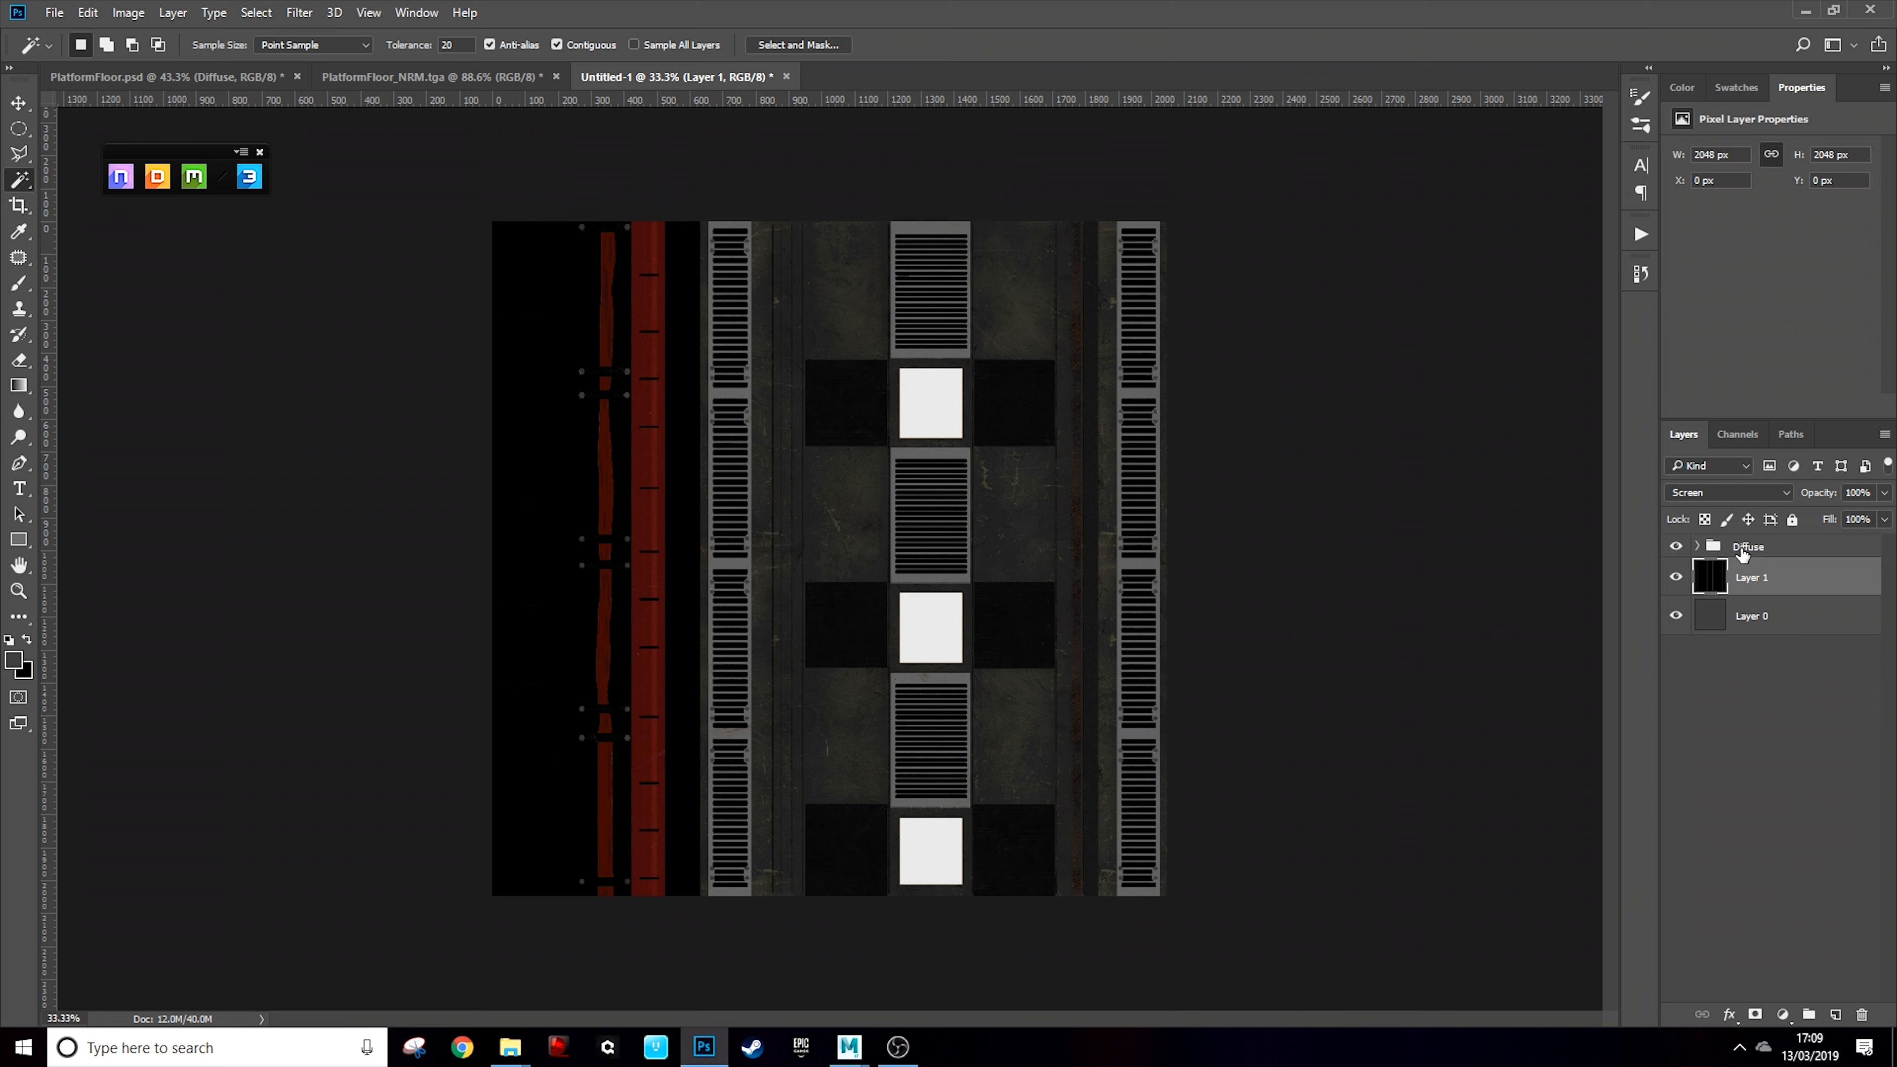
left_click(1705, 549)
right_click(1753, 551)
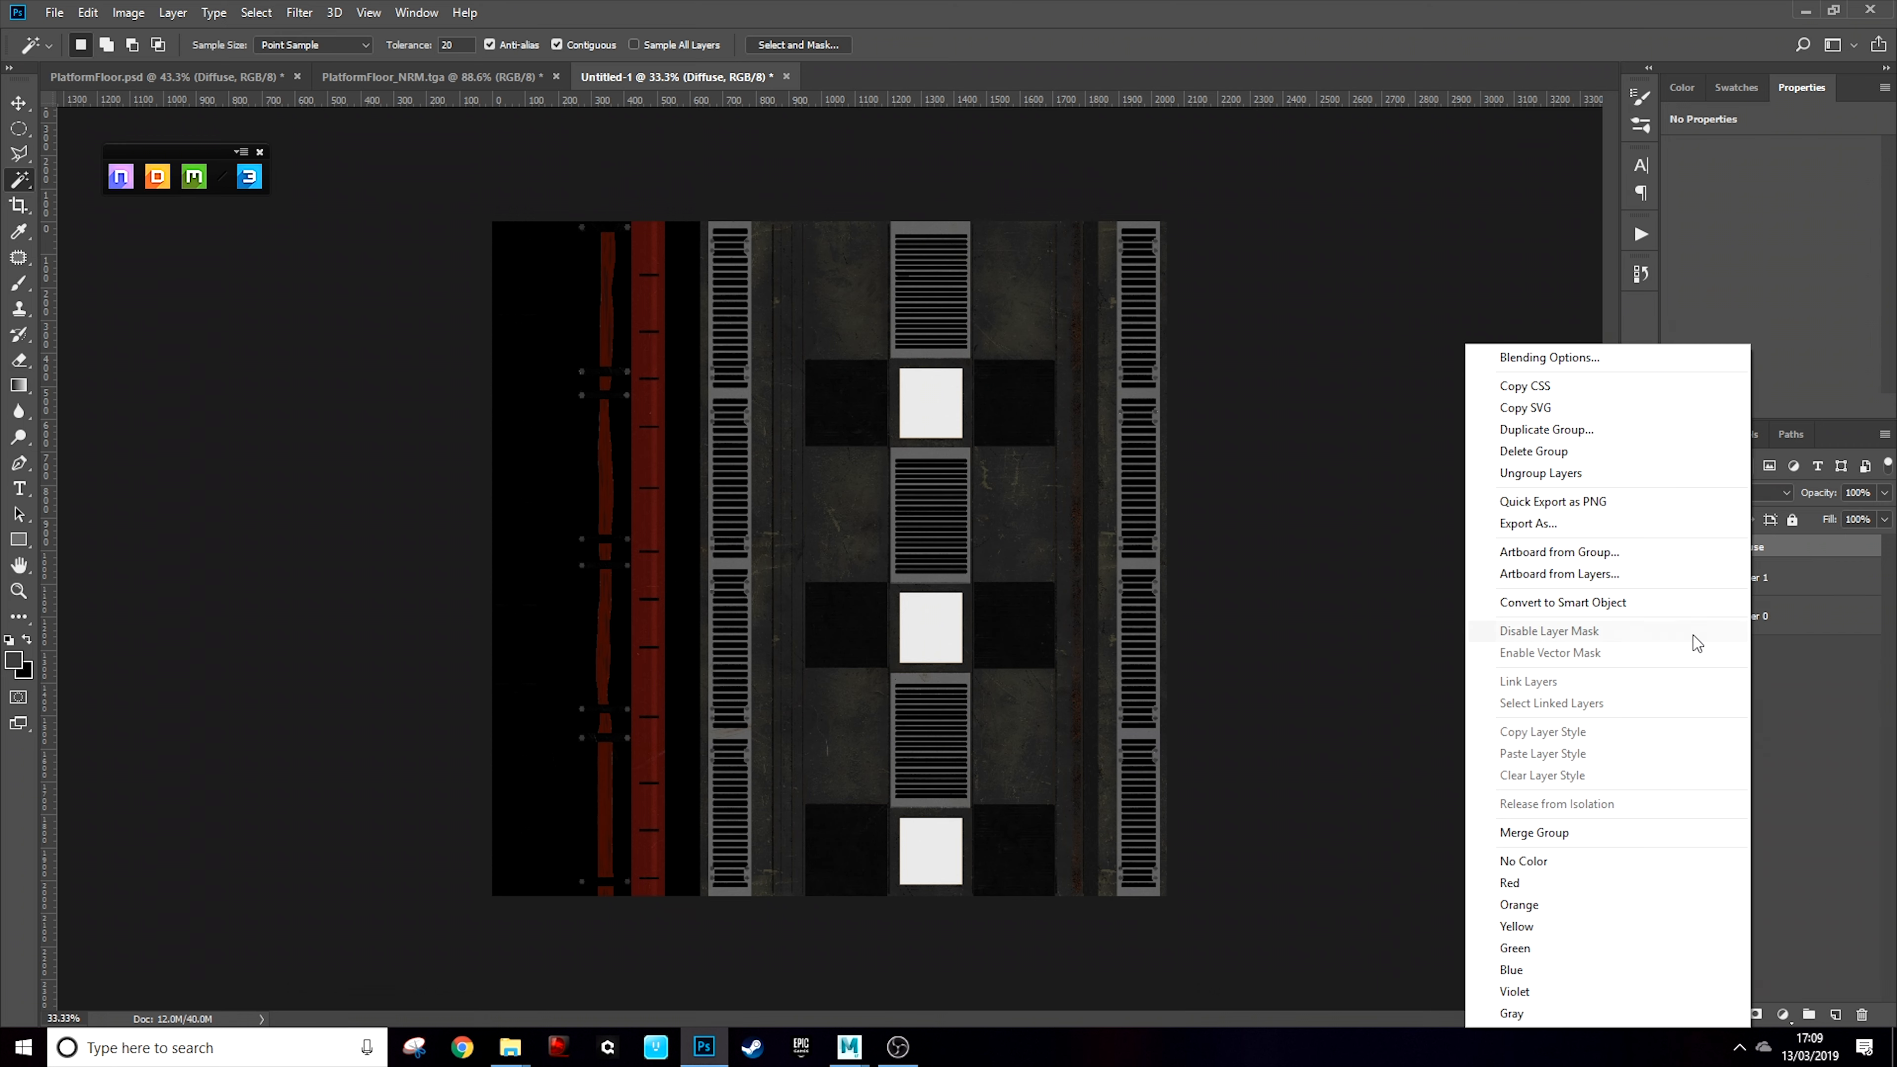
left_click(1577, 830)
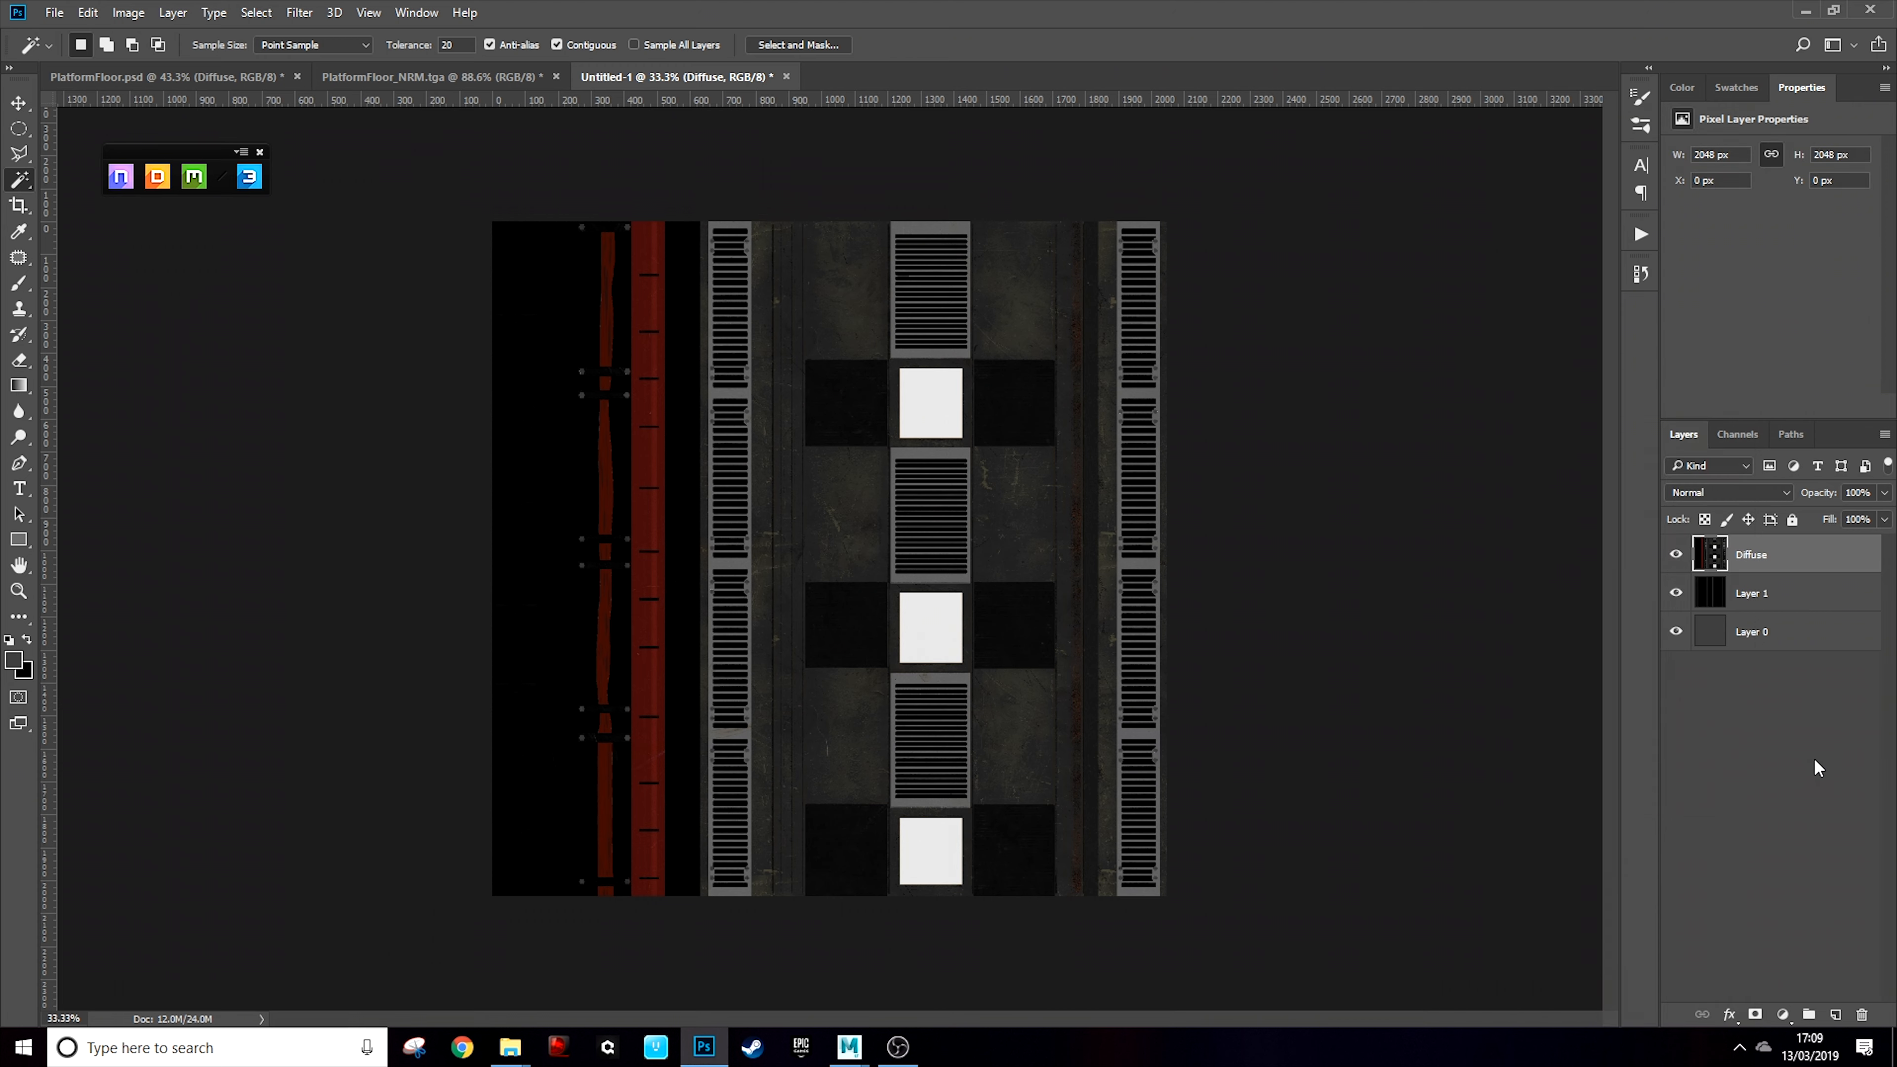
Examine the merged diffuse texture's vents, panels and worn metal surfaces up close
scroll(873, 449, "up", 2)
scroll(957, 538, "up", 1)
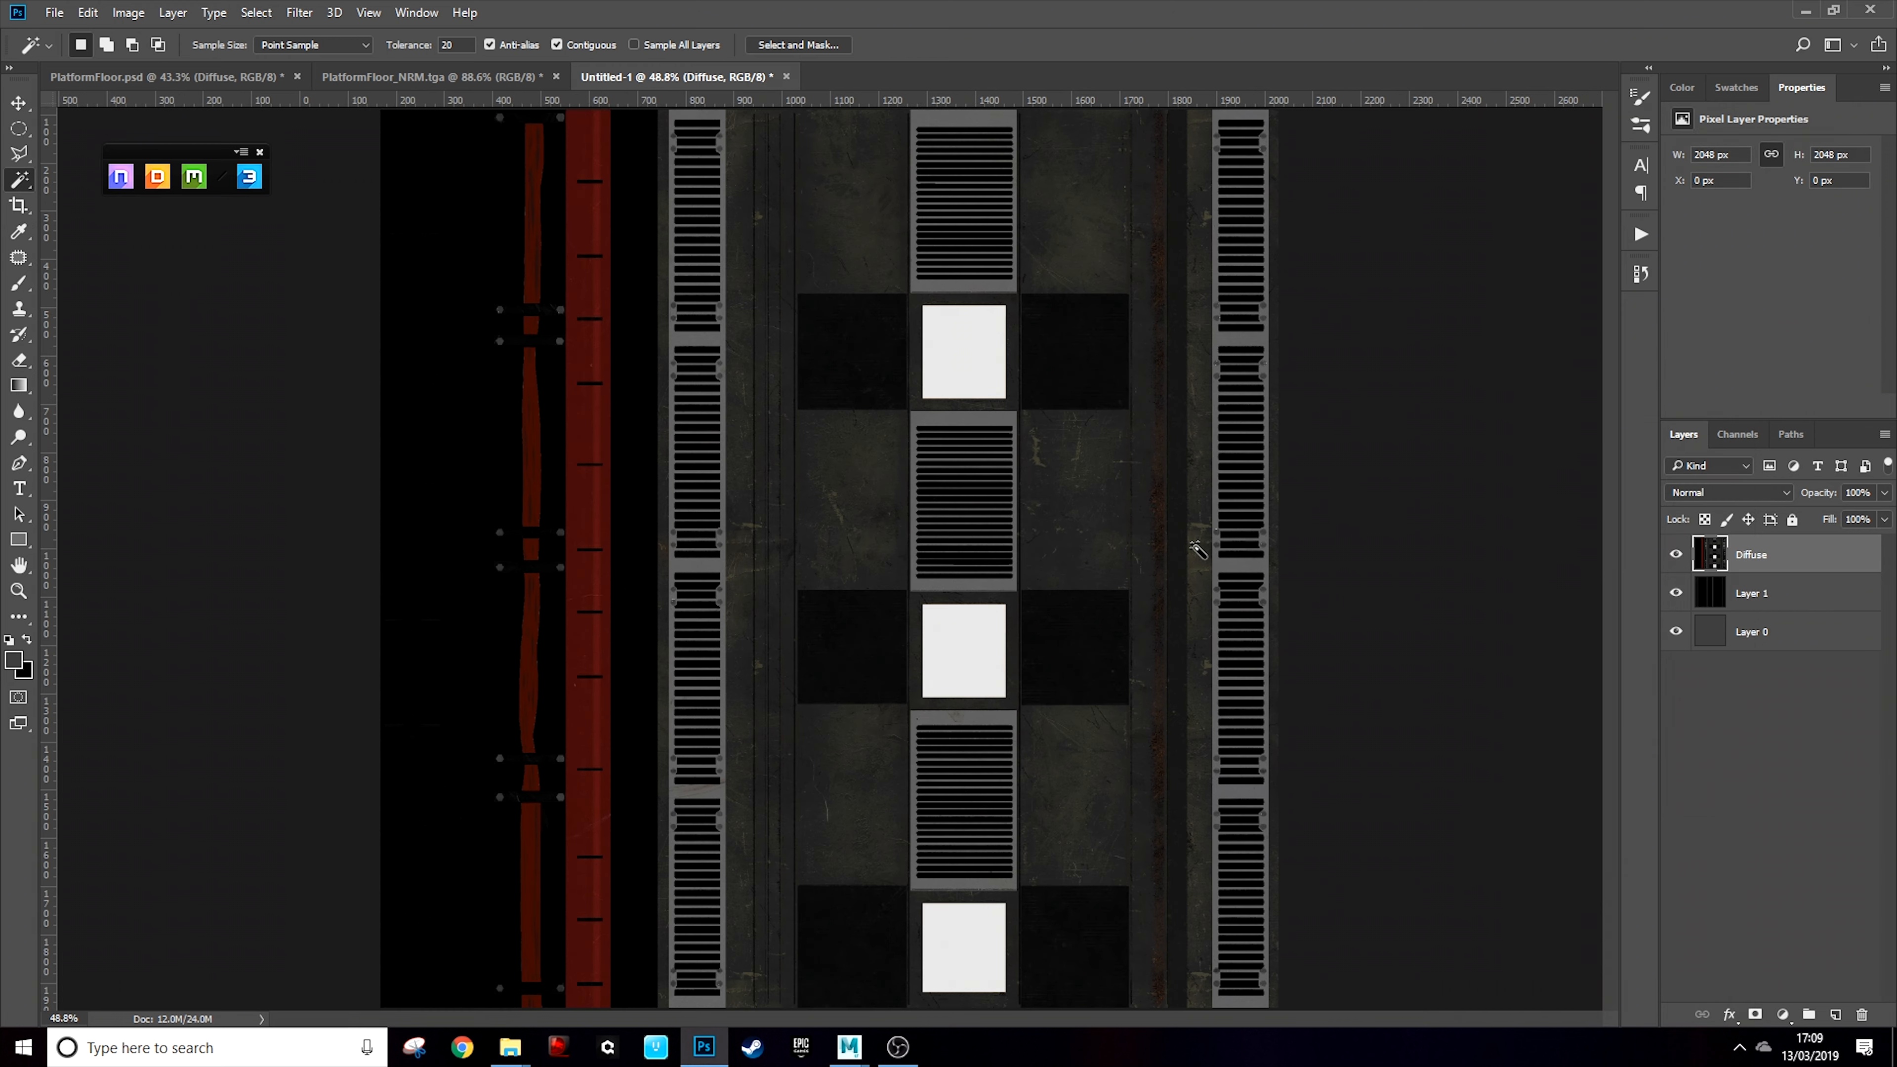
scroll(1270, 560, "up", 1)
scroll(1382, 582, "up", 1)
scroll(974, 479, "down", 2)
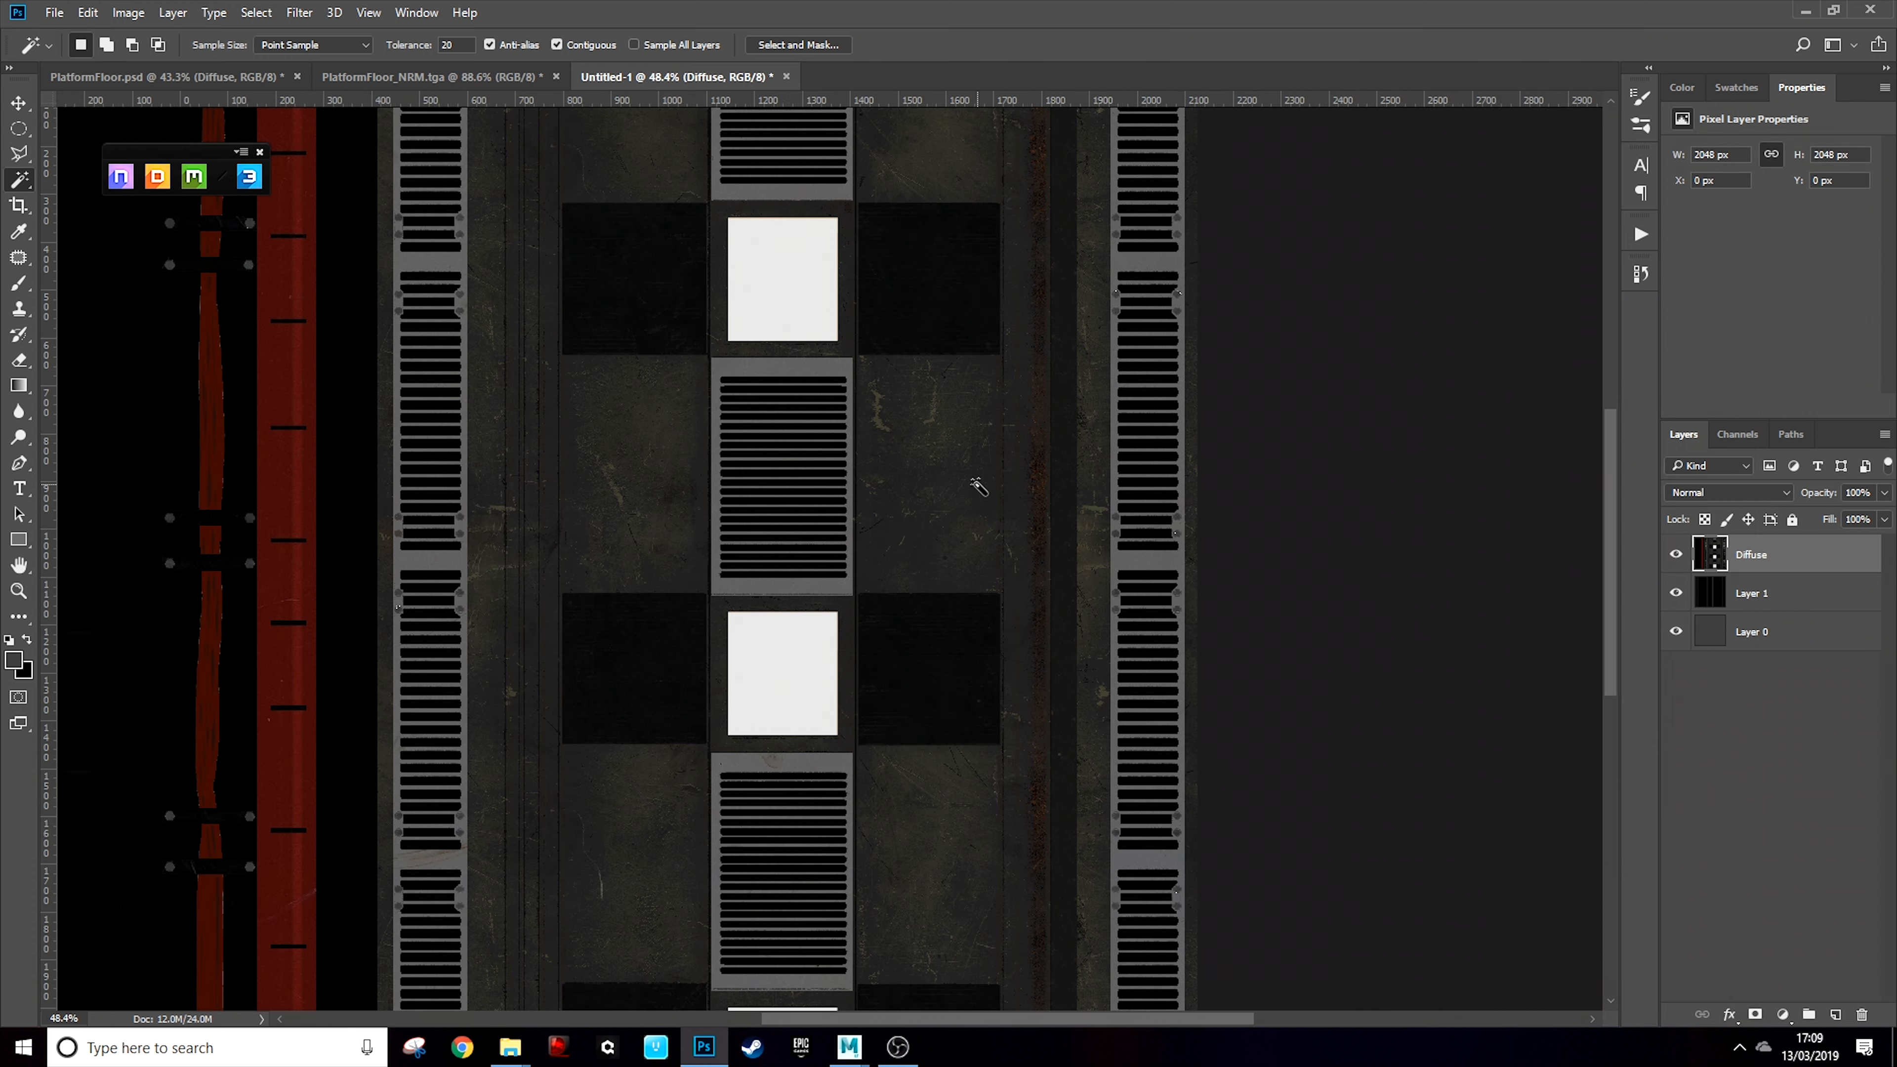
scroll(572, 265, "down", 1)
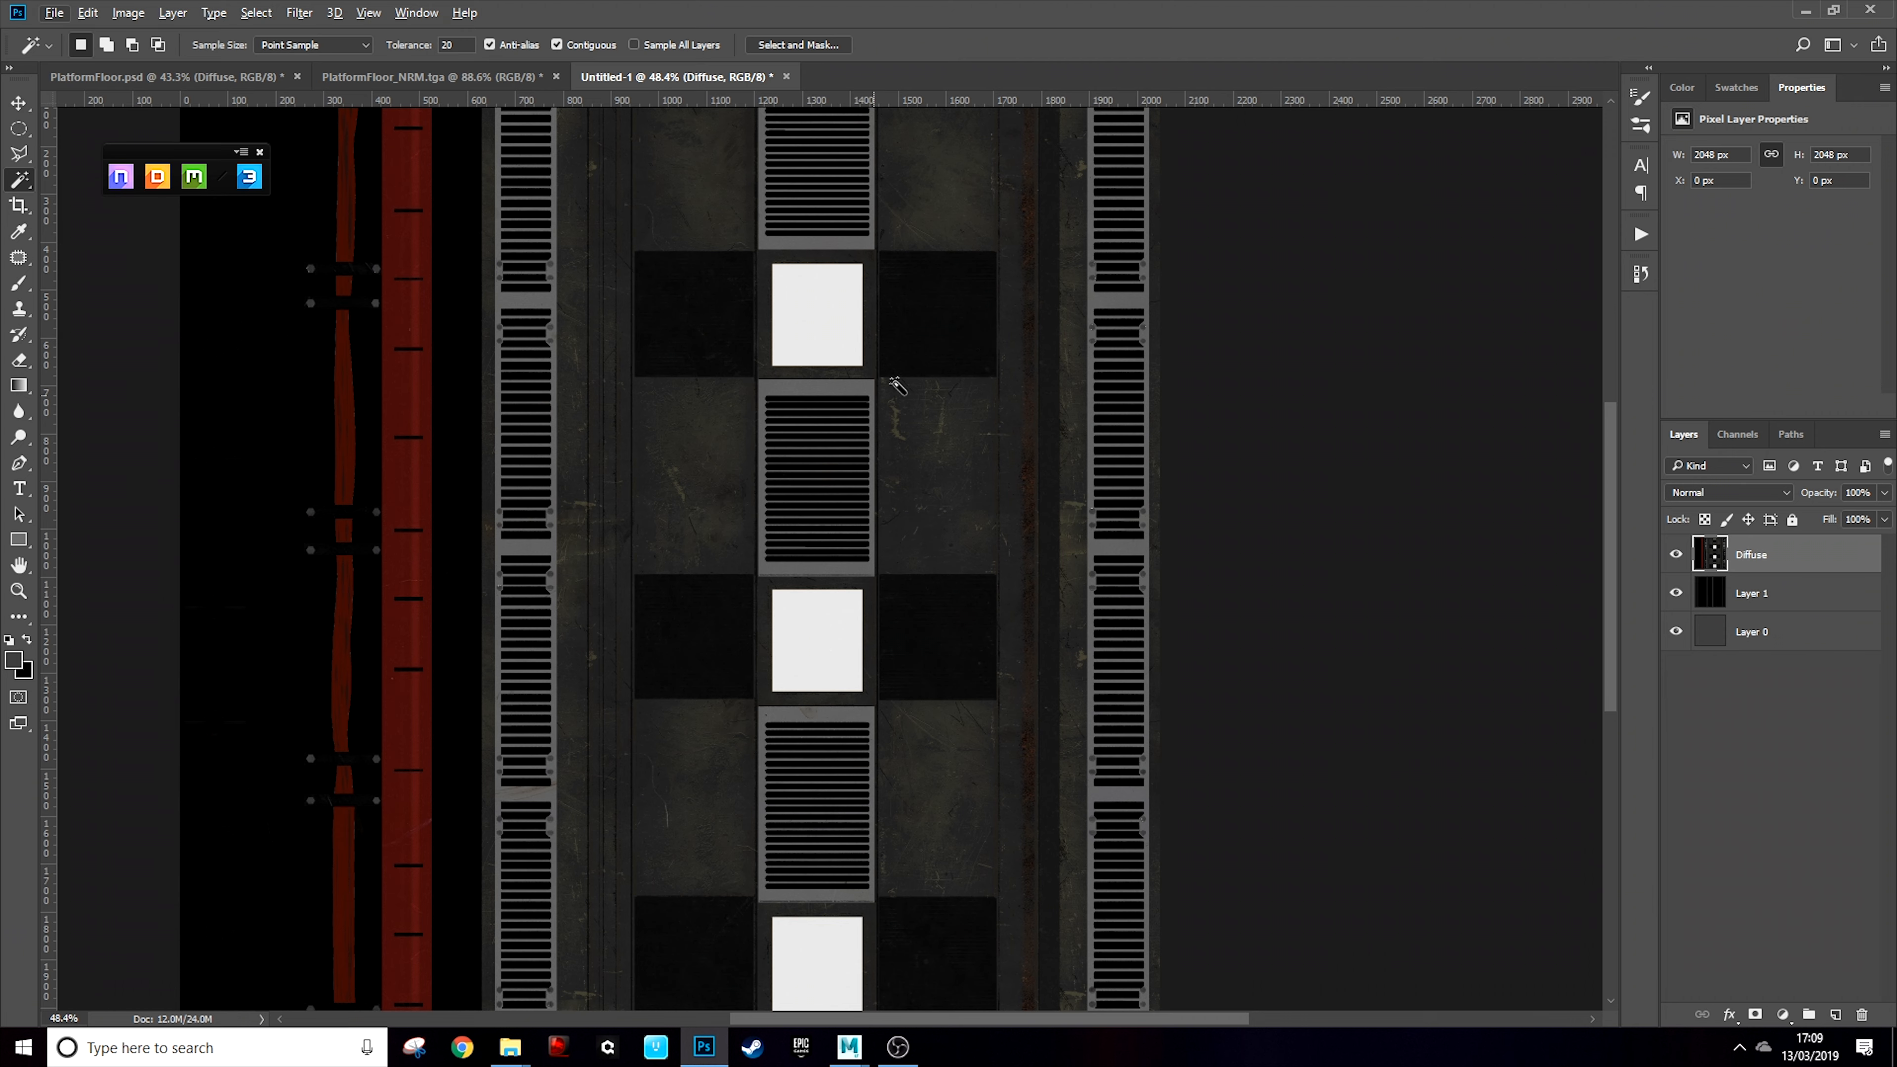
scroll(529, 320, "up", 2)
scroll(529, 320, "up", 1)
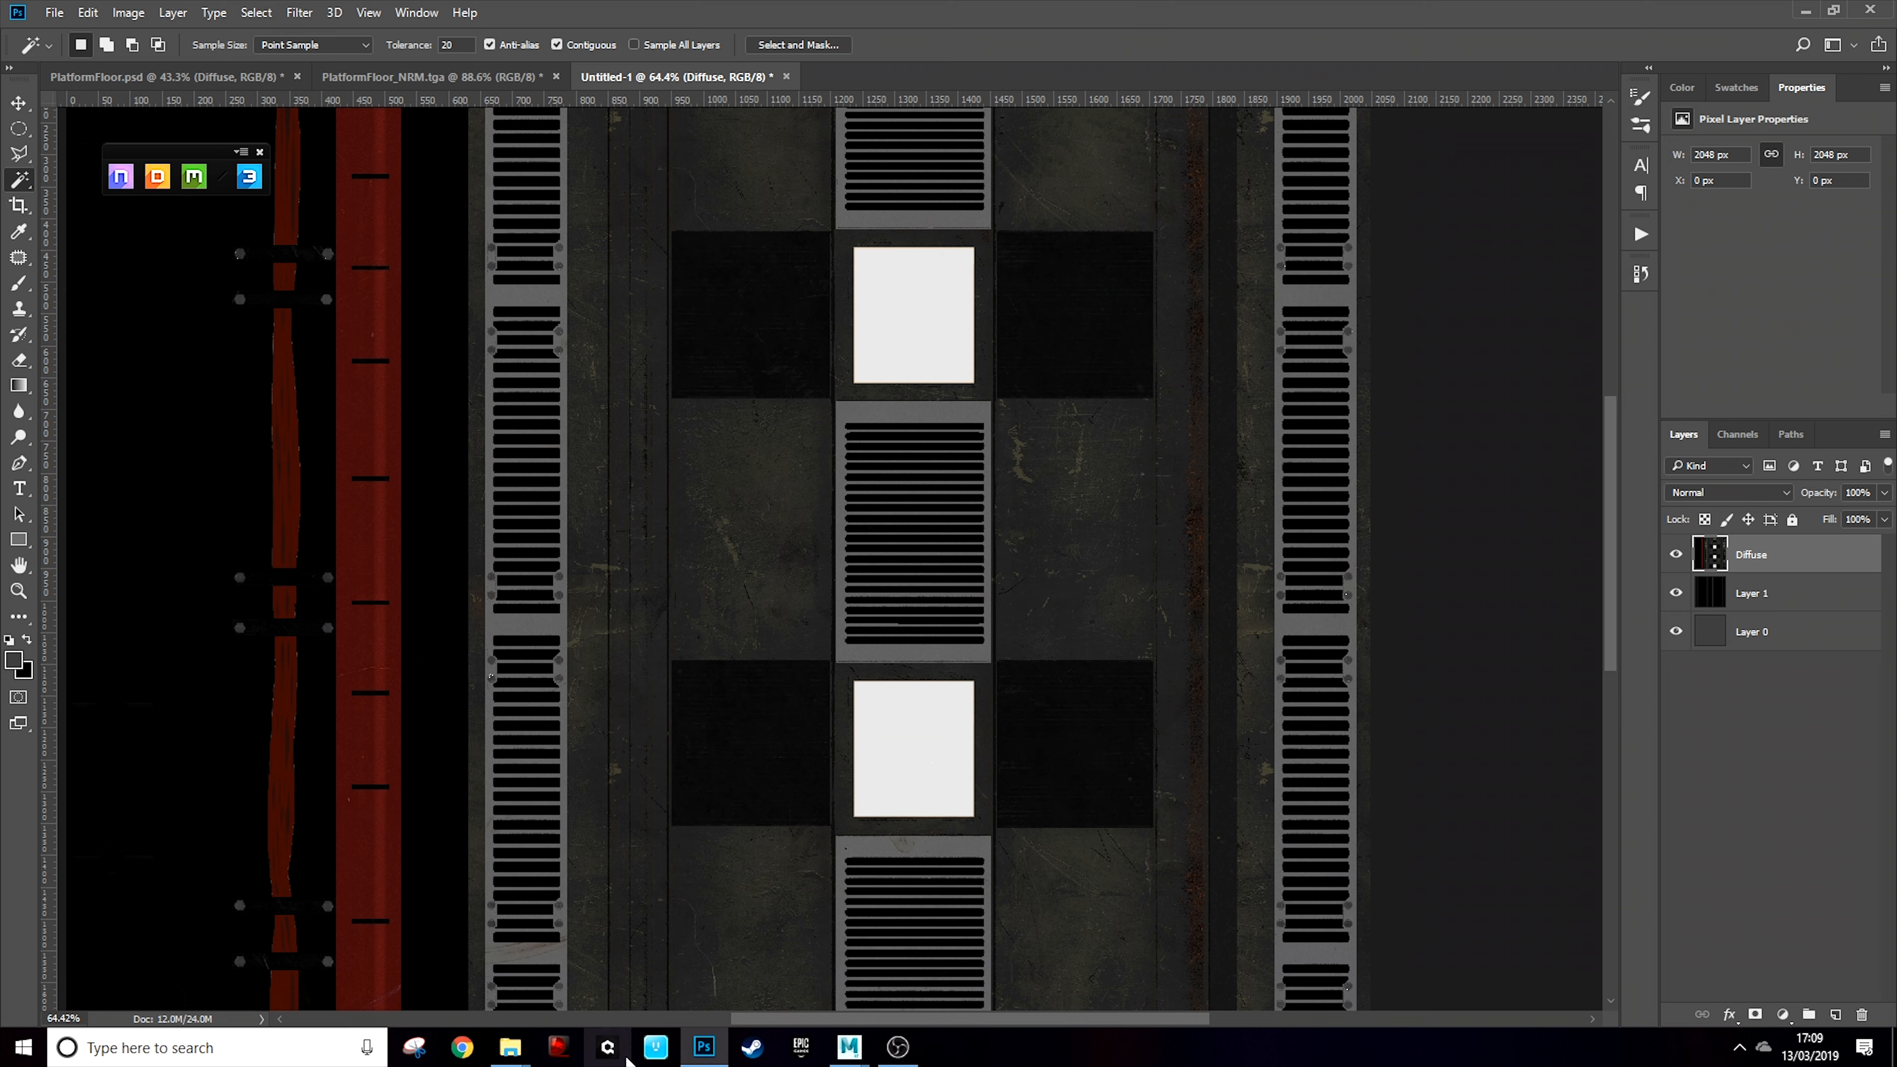
Close and relaunch the Quixel SUITE toolbar, dismissing its changelist window, and check the toolbar's options
left_click(260, 152)
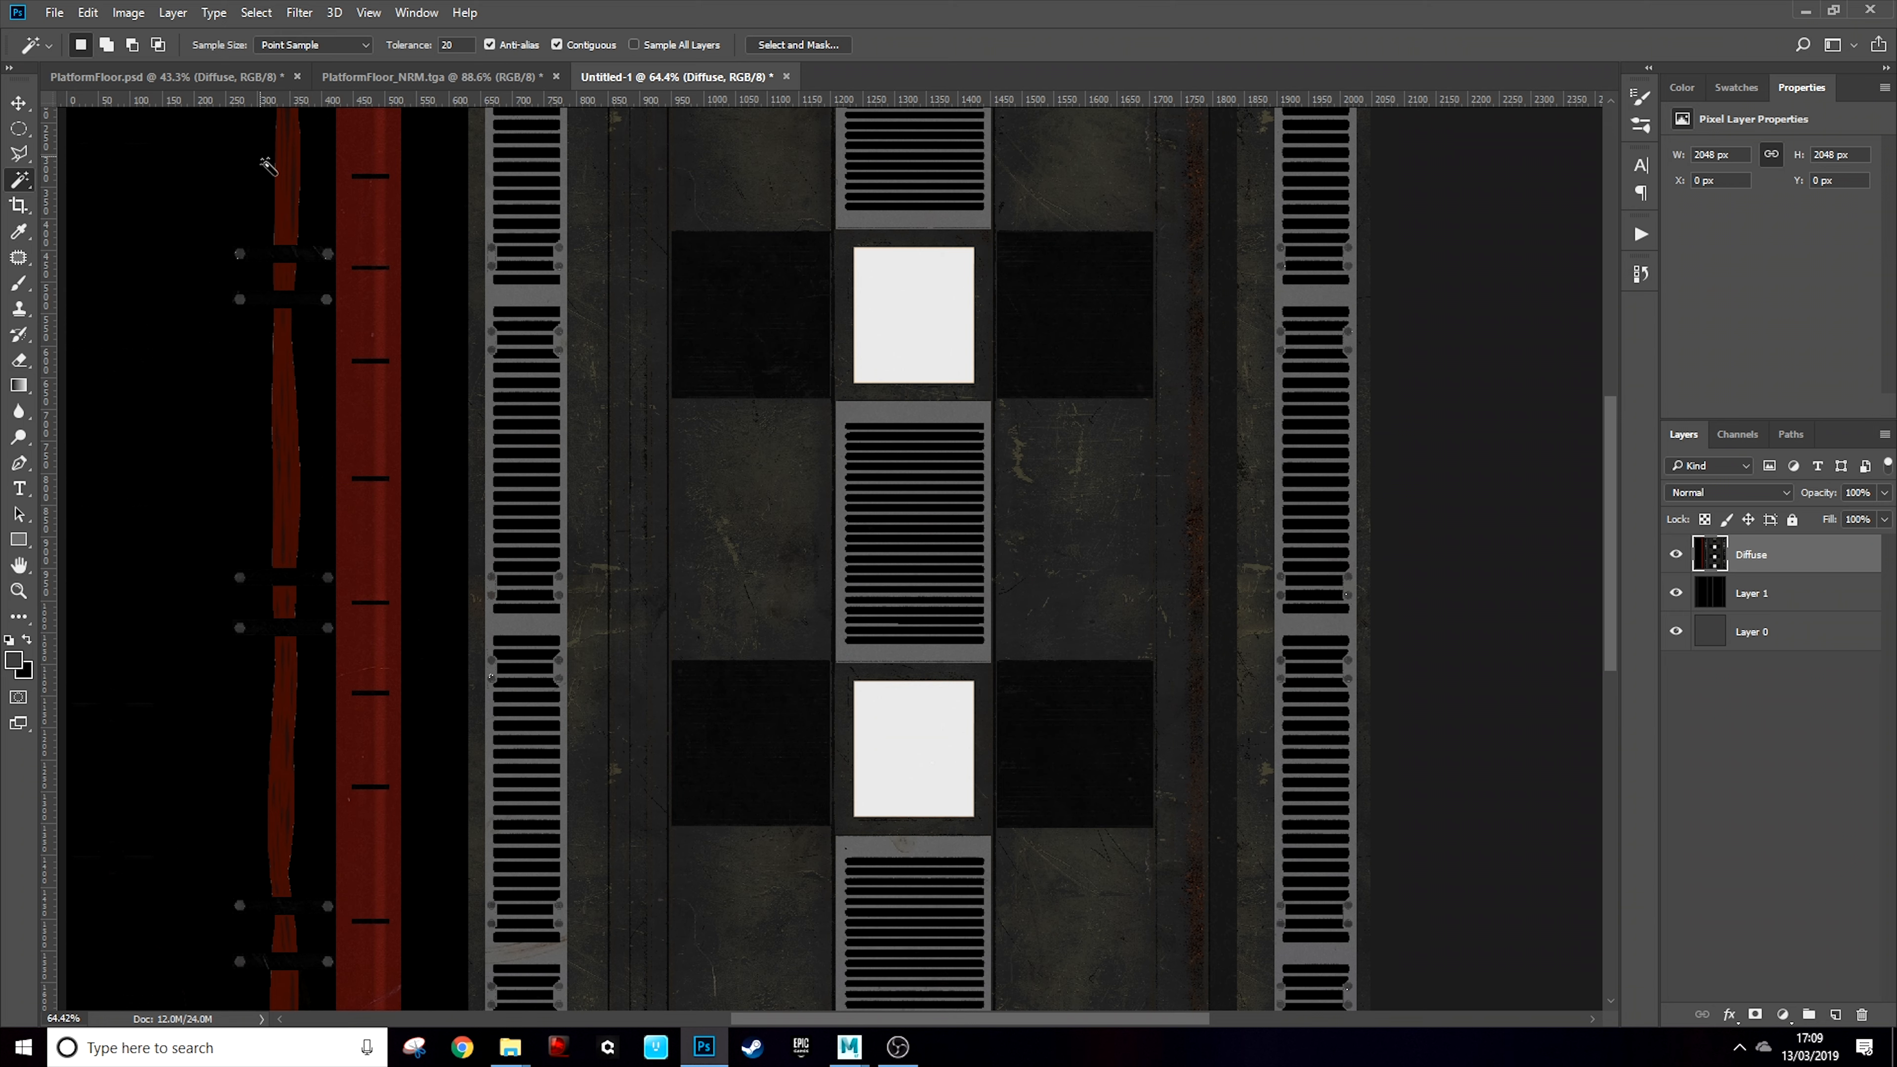
left_click(622, 1045)
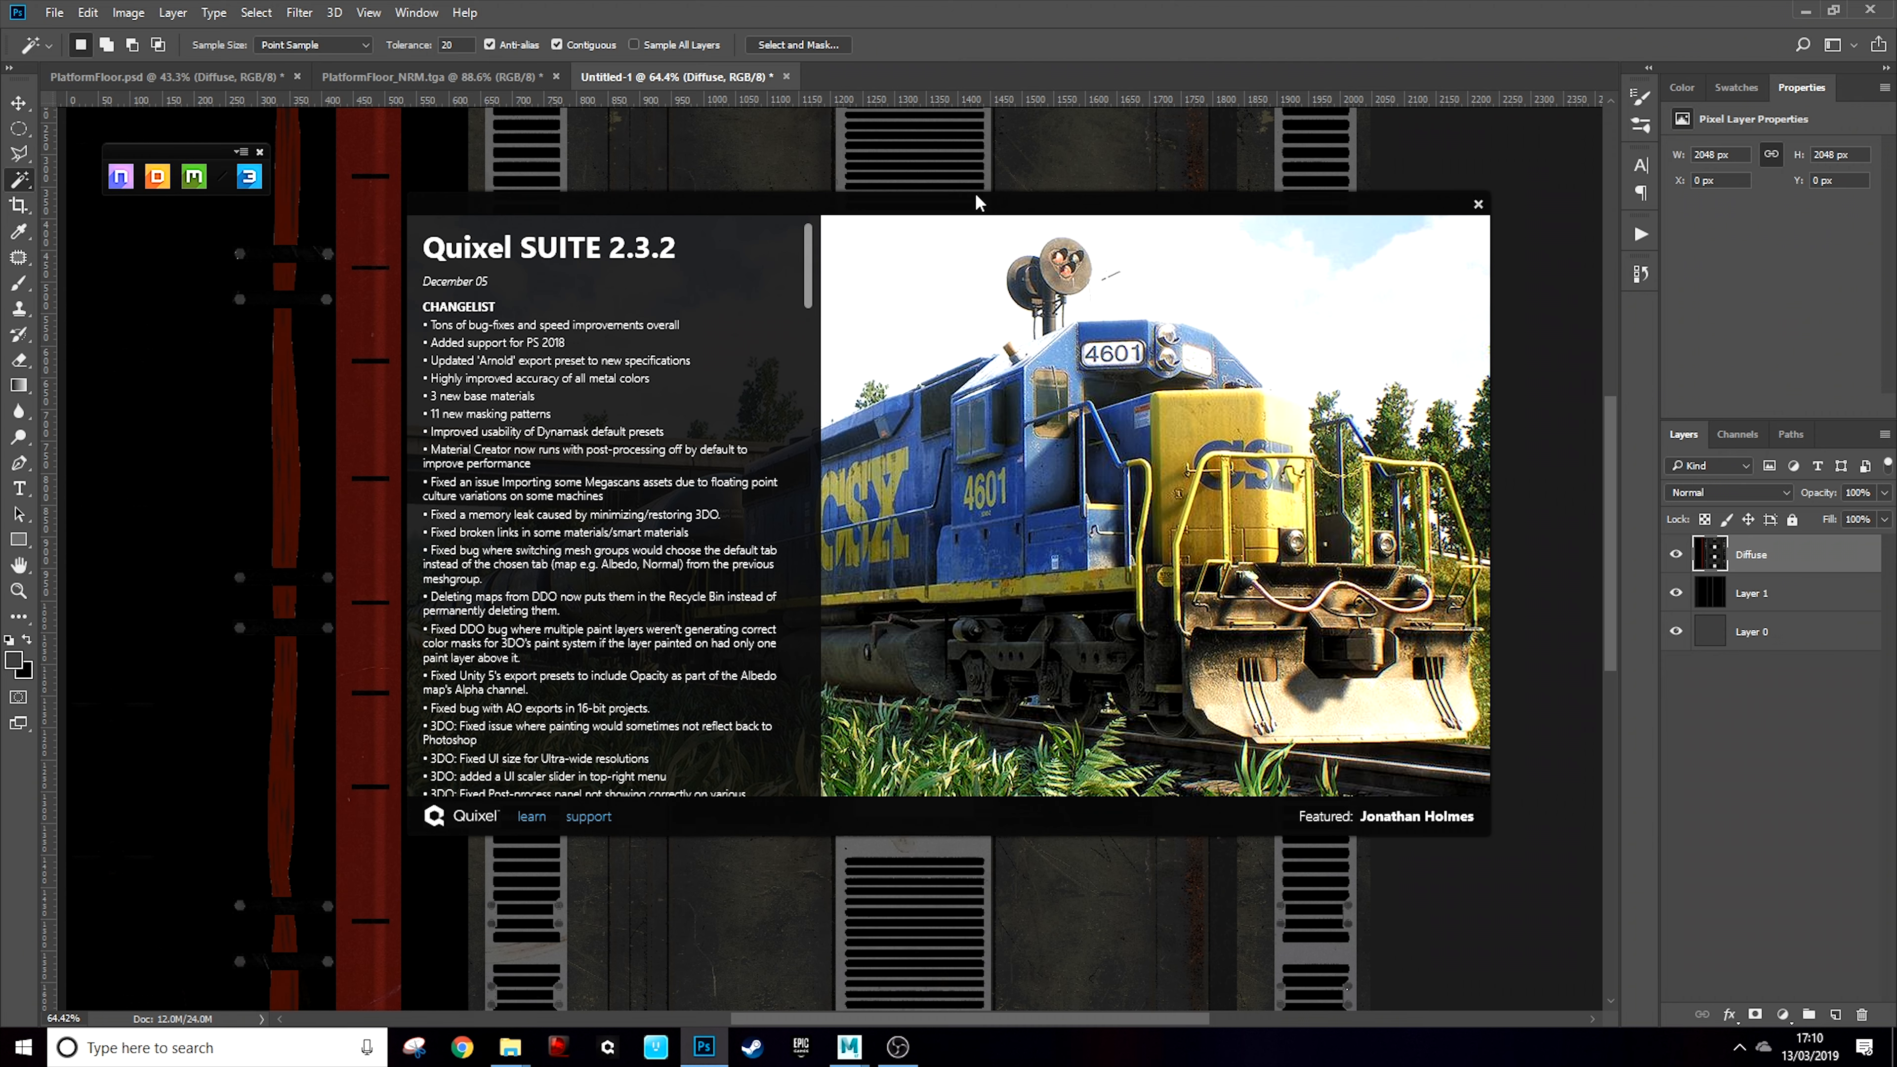
left_click(1477, 204)
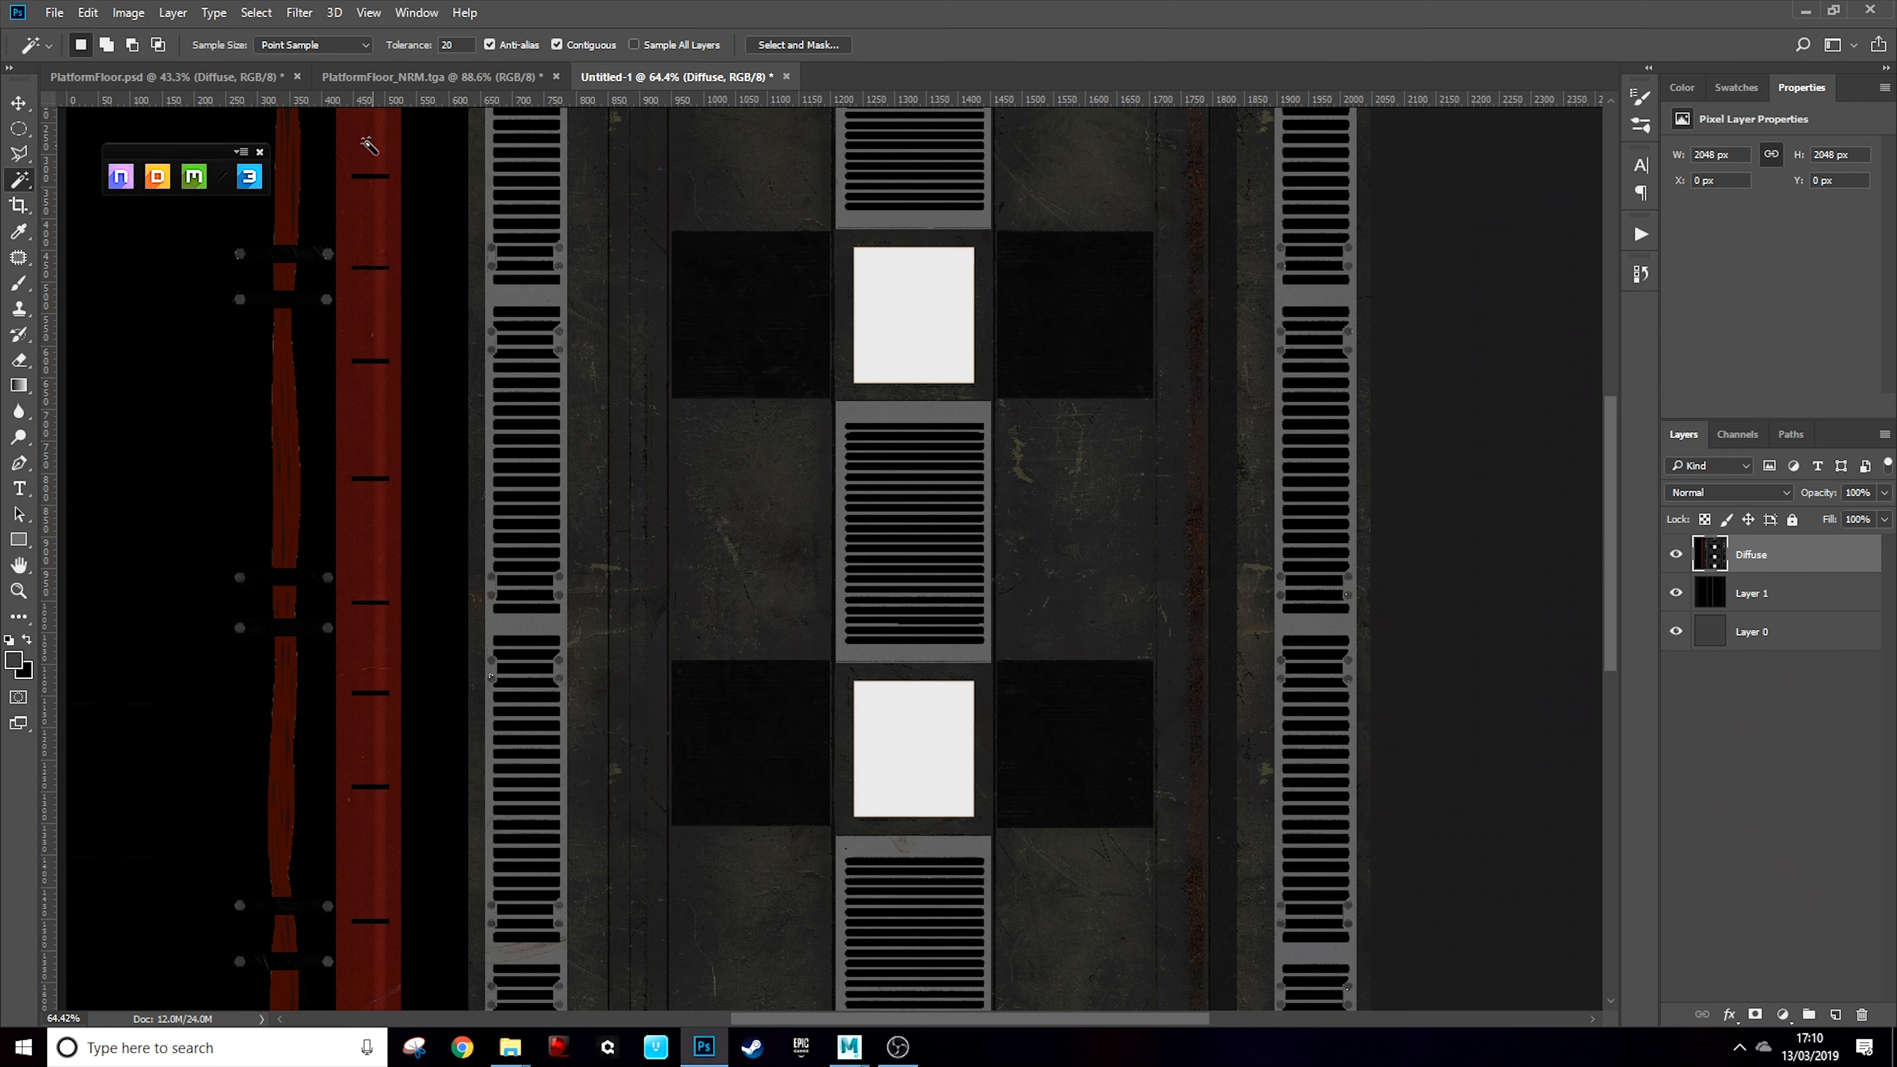
left_click(240, 153)
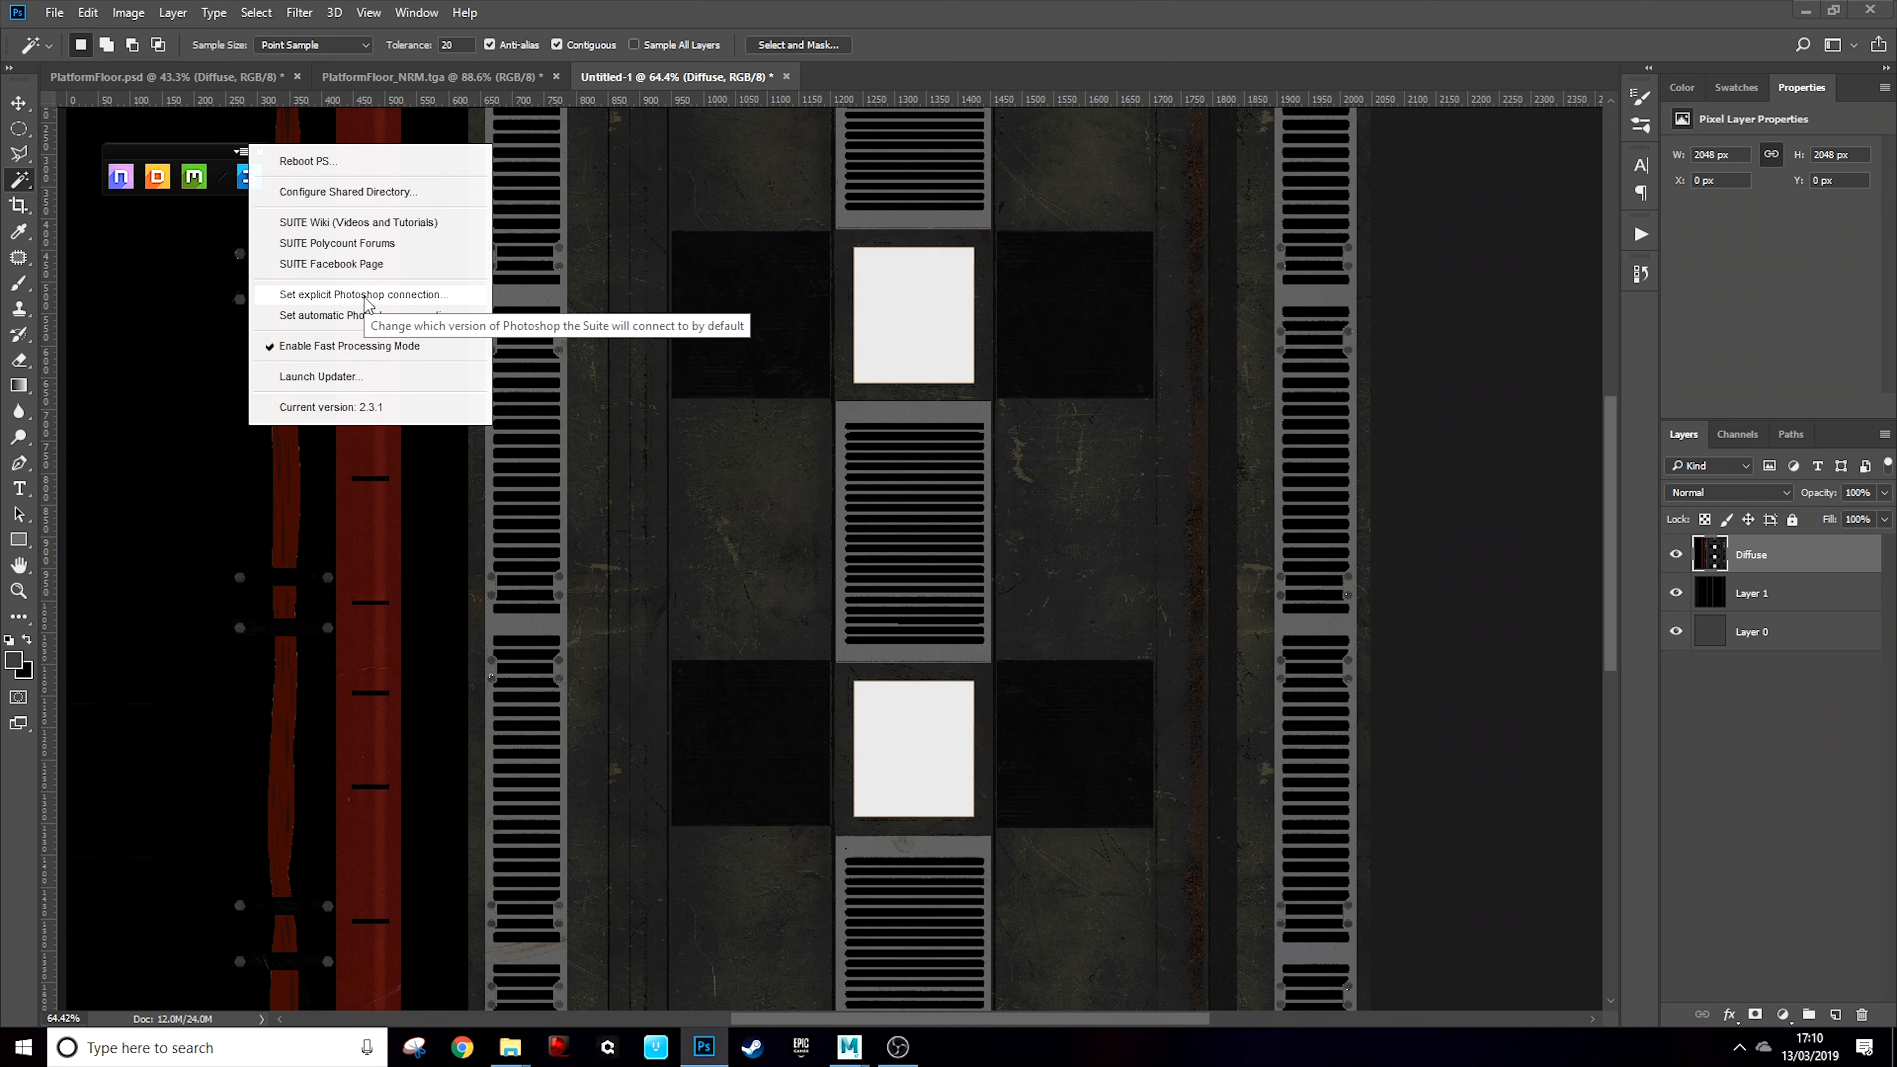
left_click(151, 150)
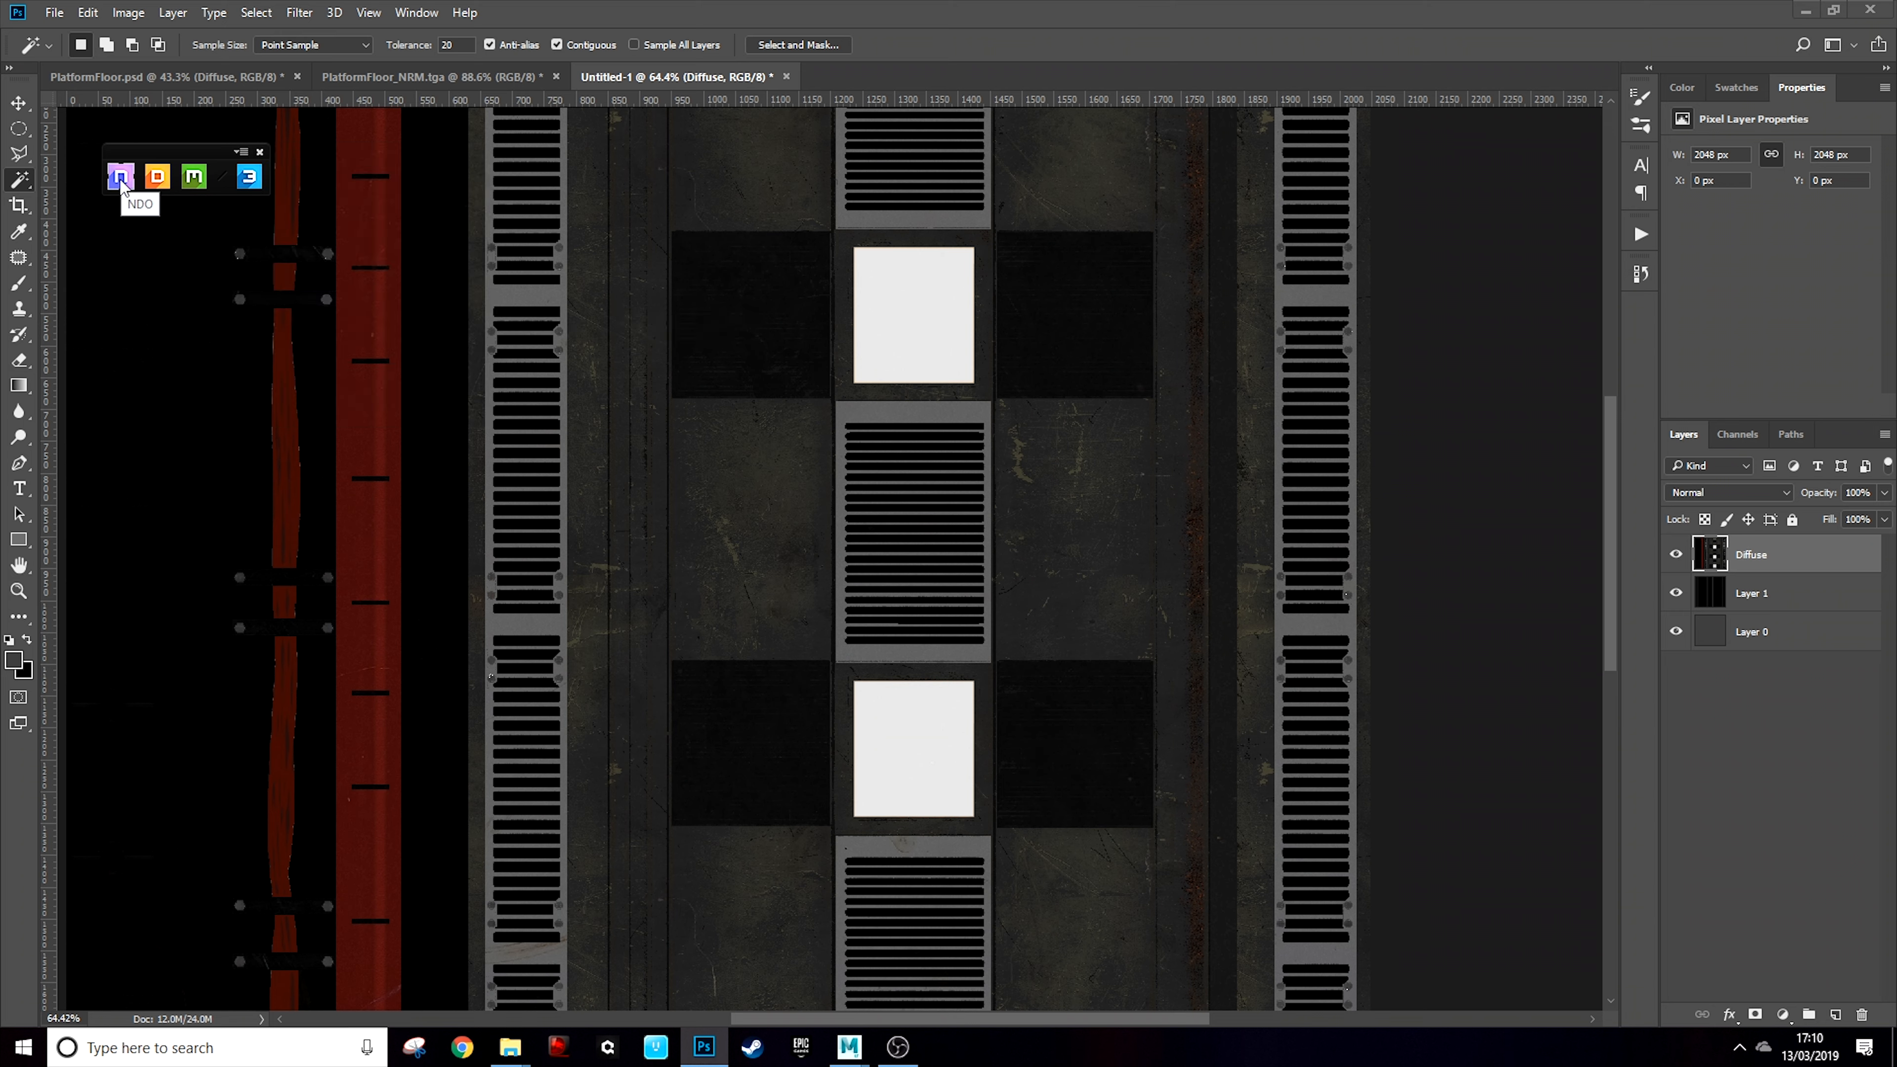
Open Quixel's NDO and place its panel beside the platform floor texture
left_click(121, 182)
left_click_drag(646, 528, 1509, 196)
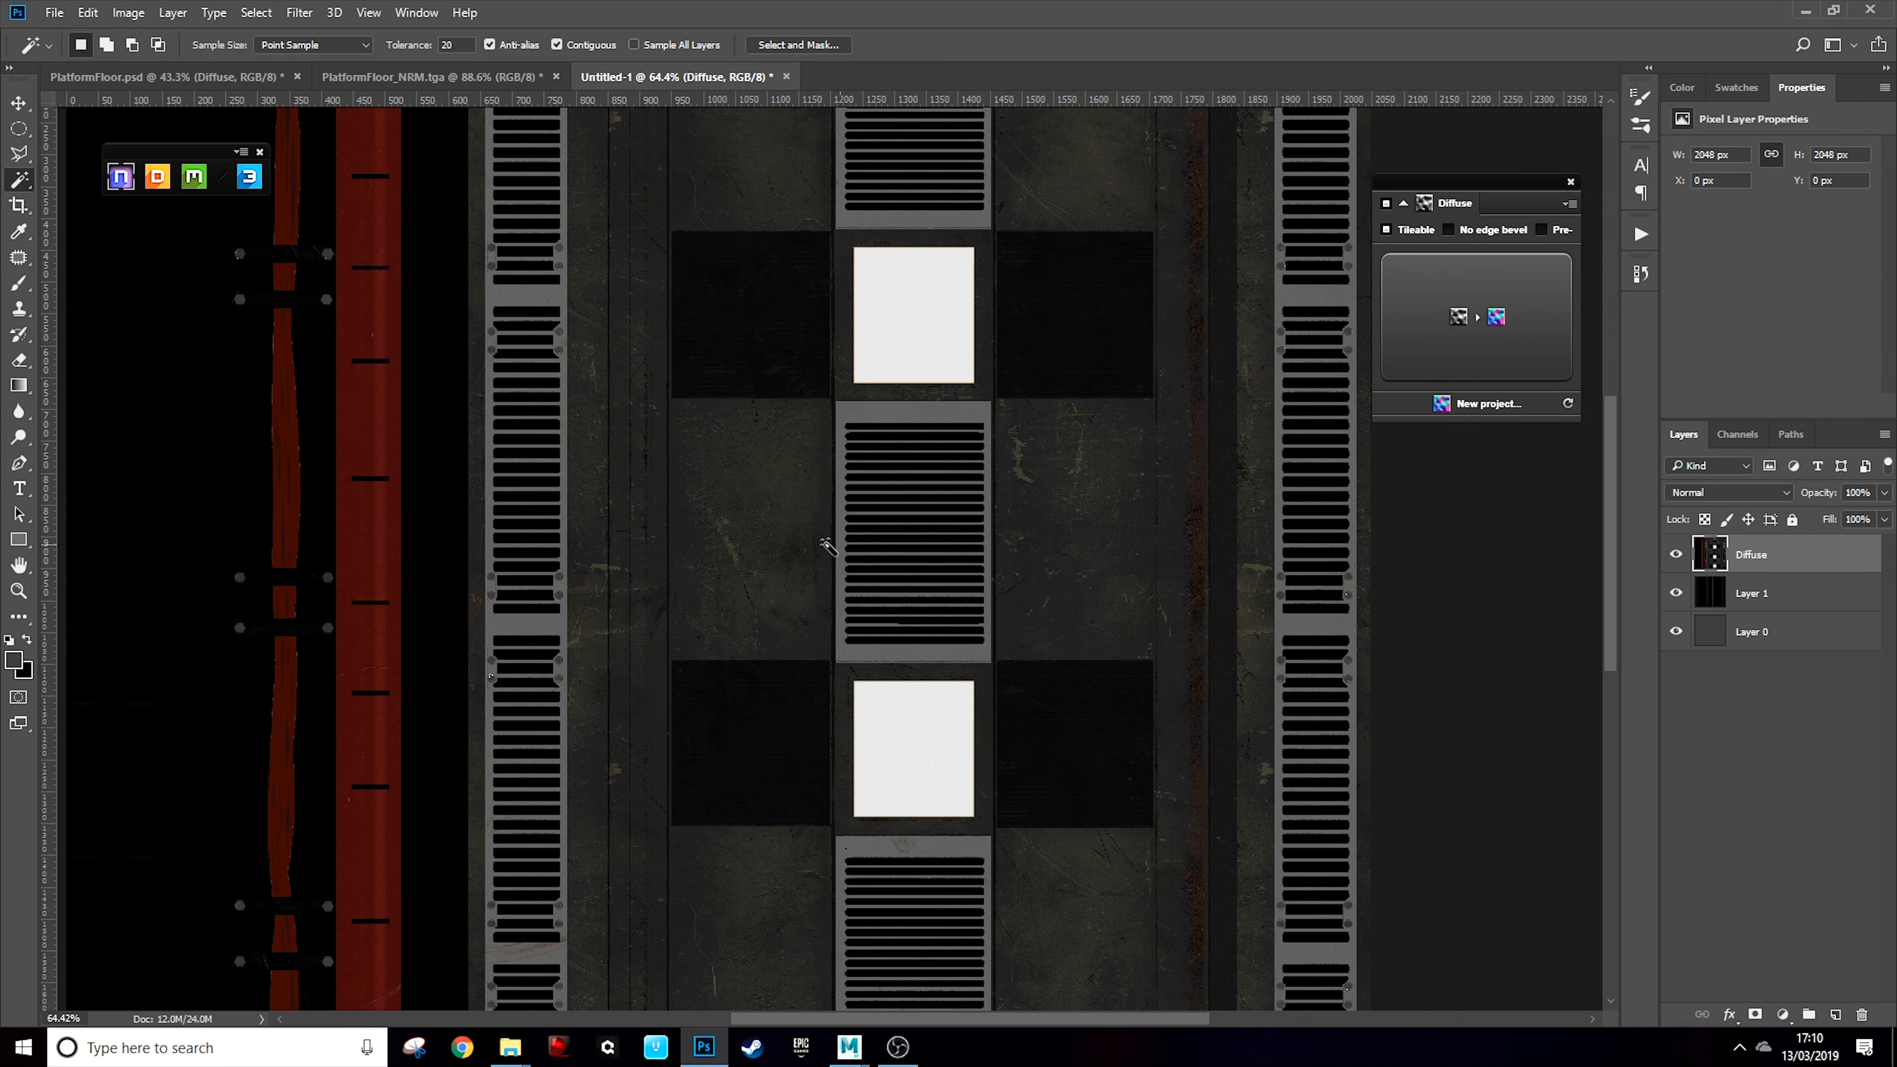
scroll(805, 542, "down", 3)
scroll(824, 448, "down", 1)
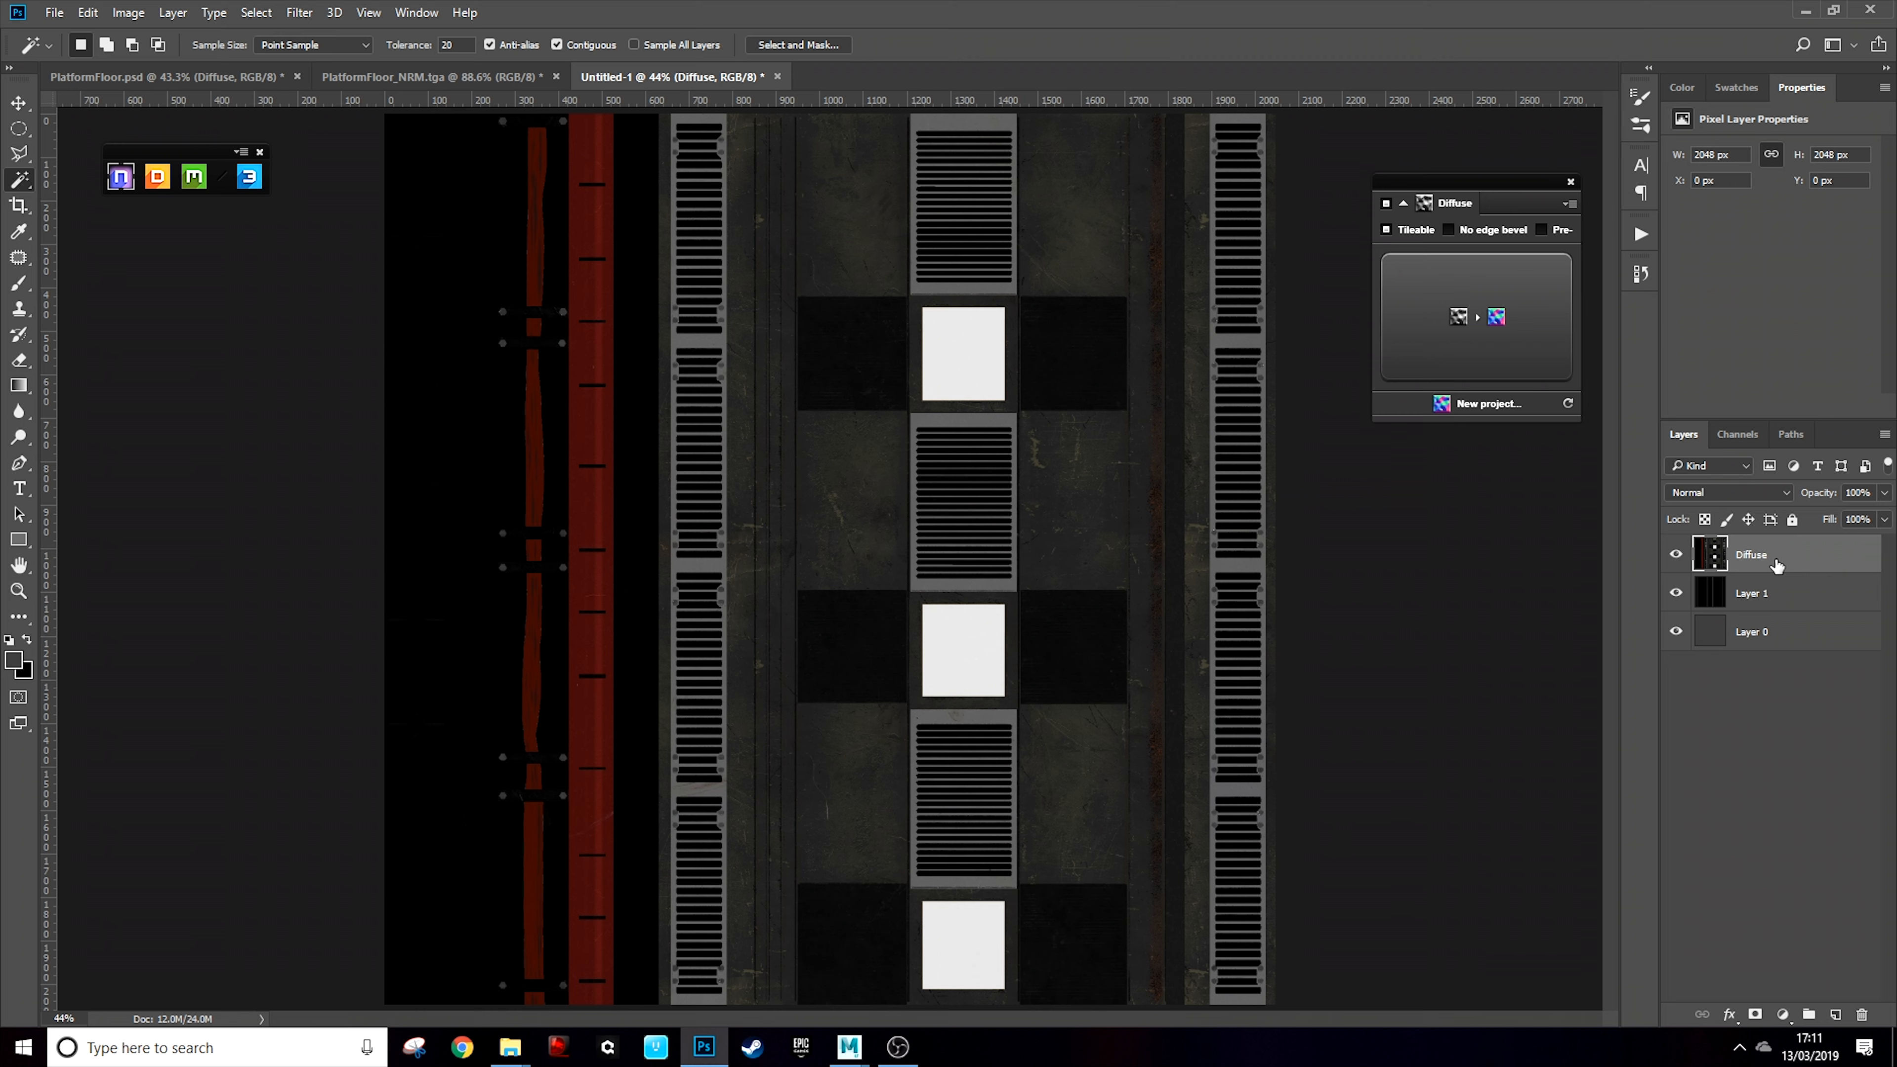
Add an empty layer above the Diffuse layer and shift the NDO panel slightly away from the layer list
key("ctrl+shift+n")
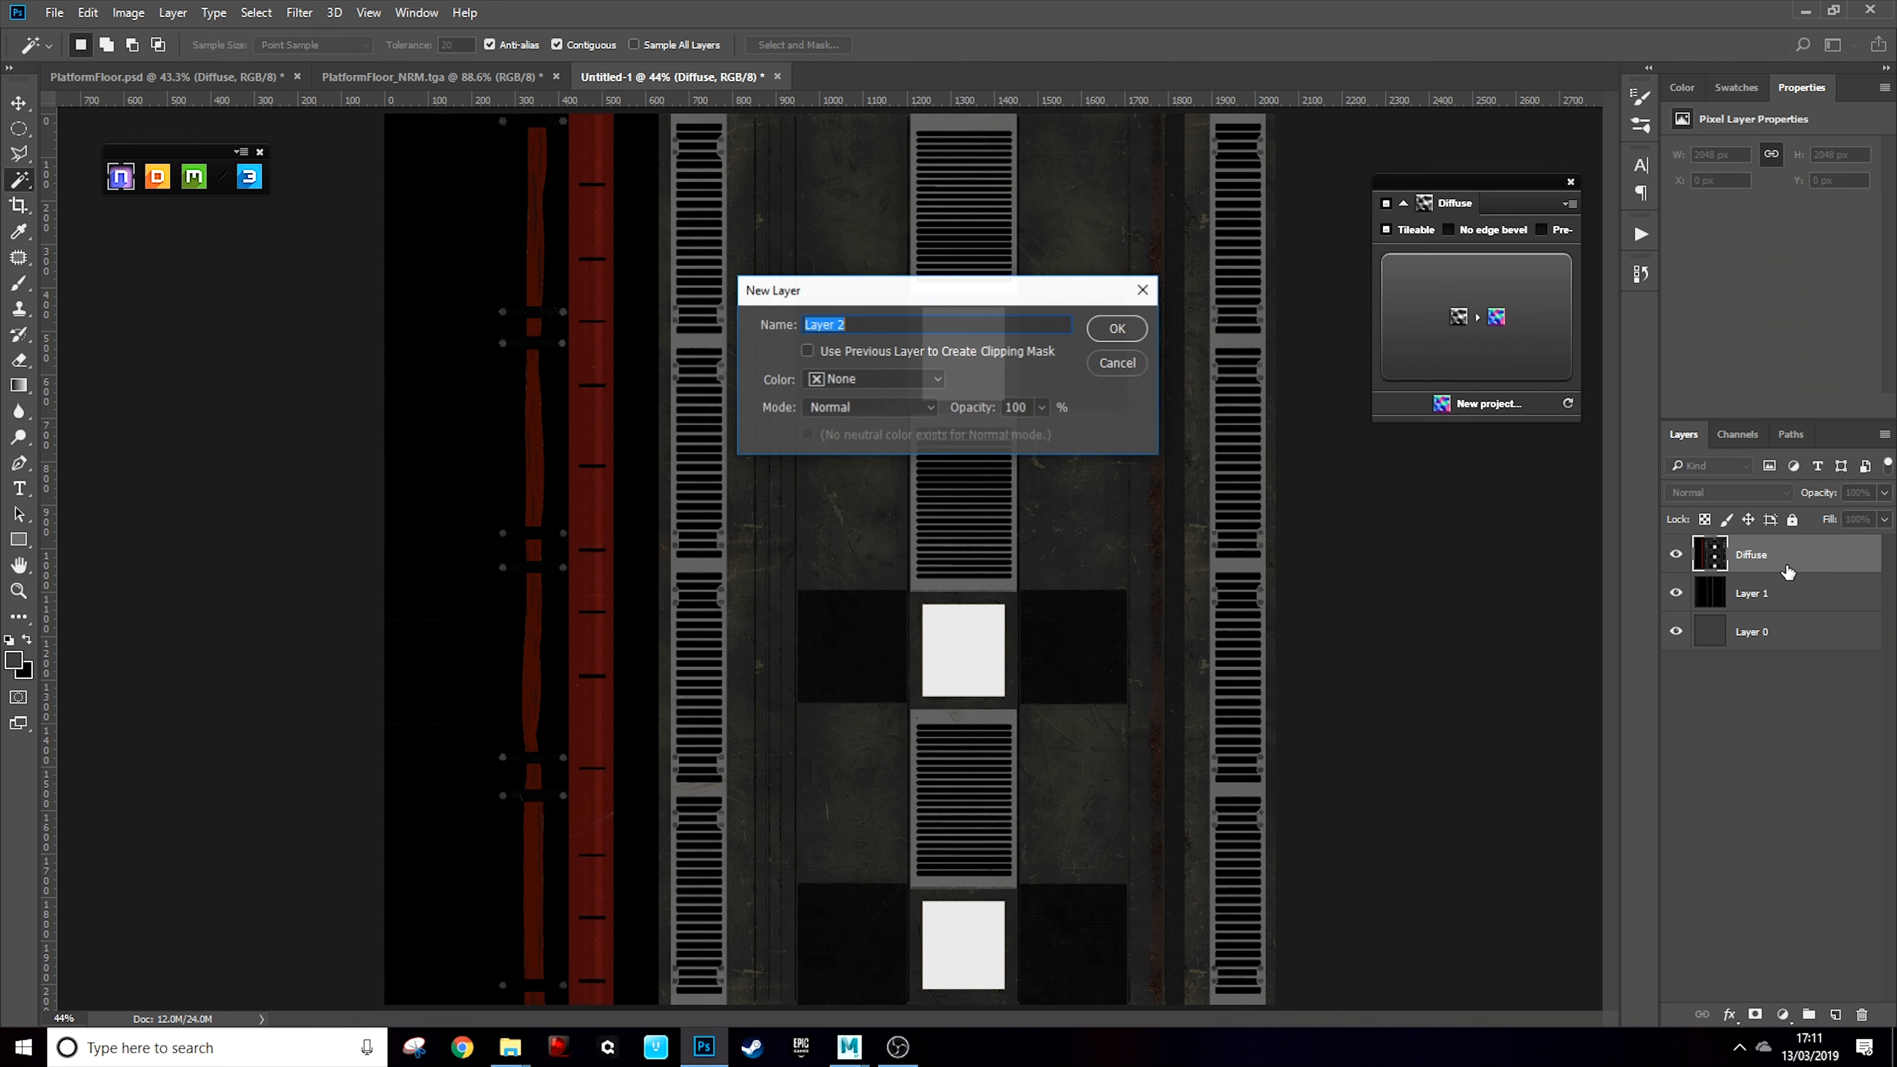
key("Return")
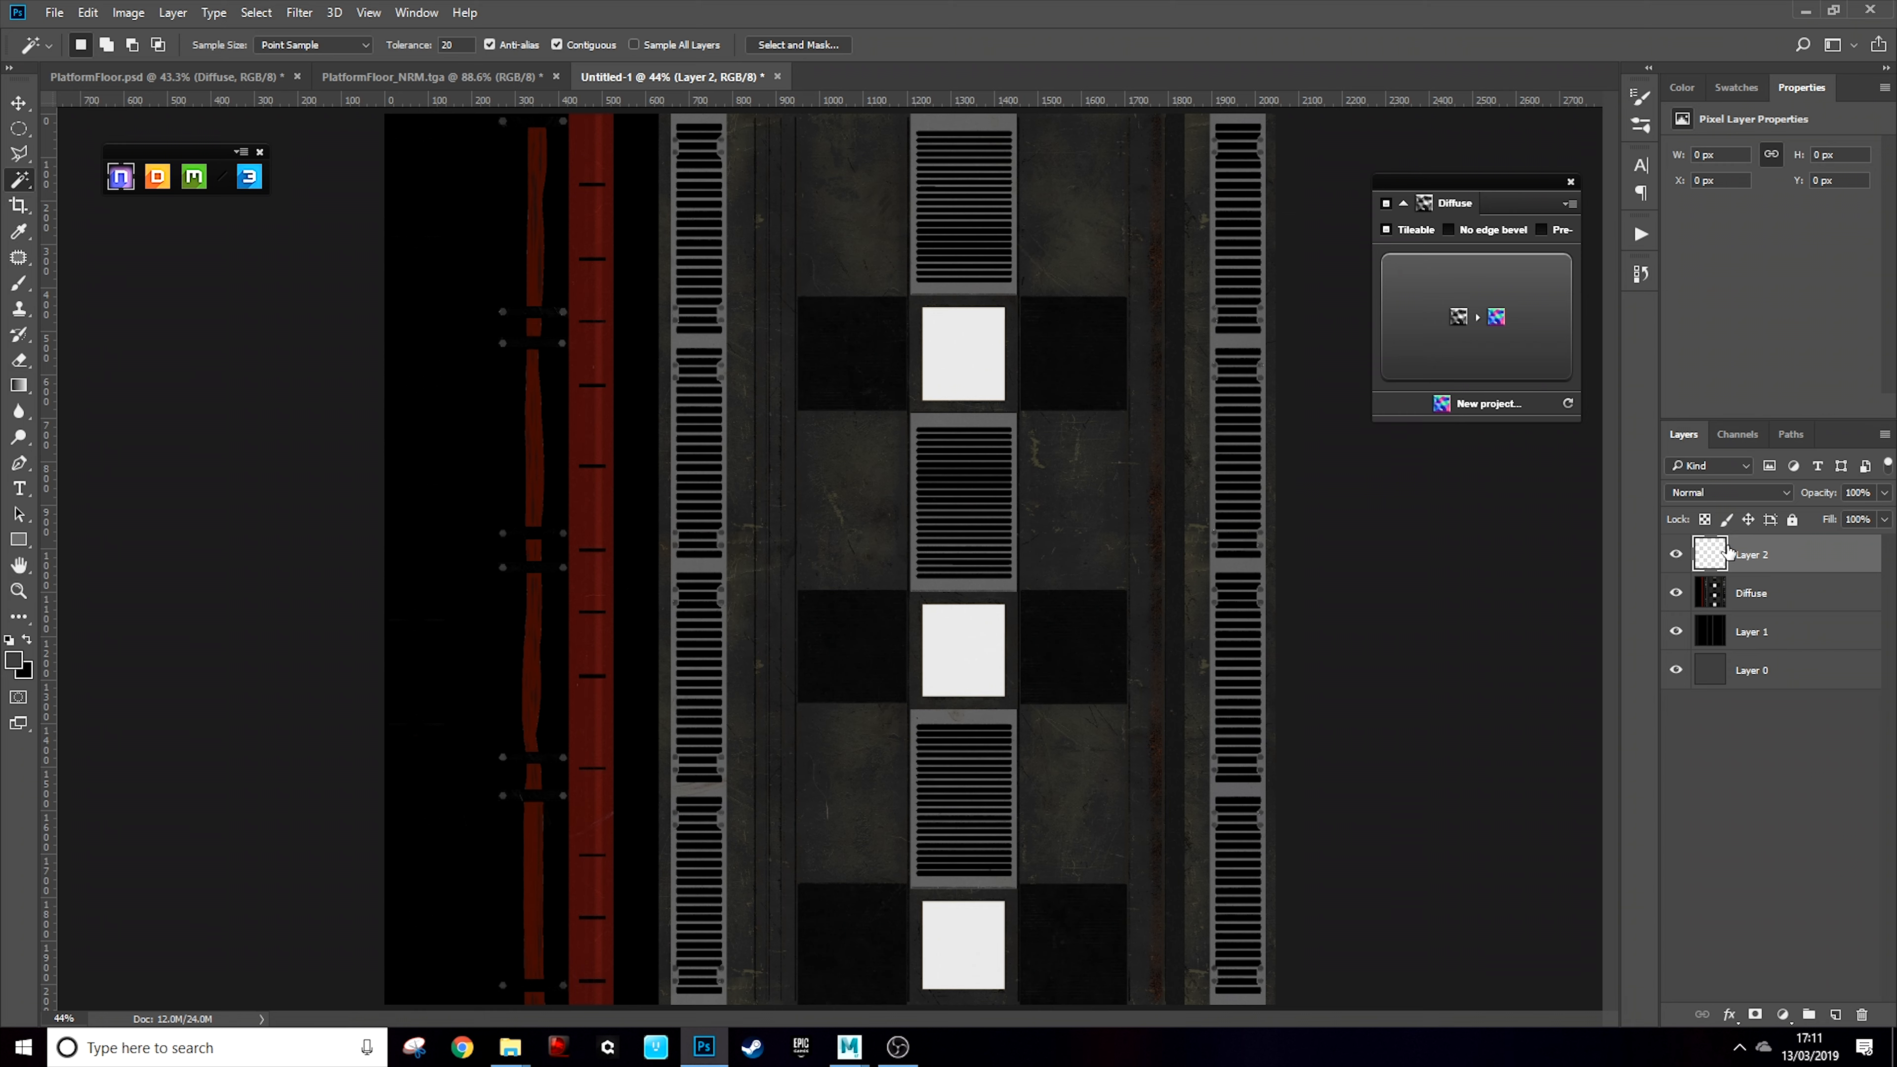
left_click_drag(1509, 180, 1478, 169)
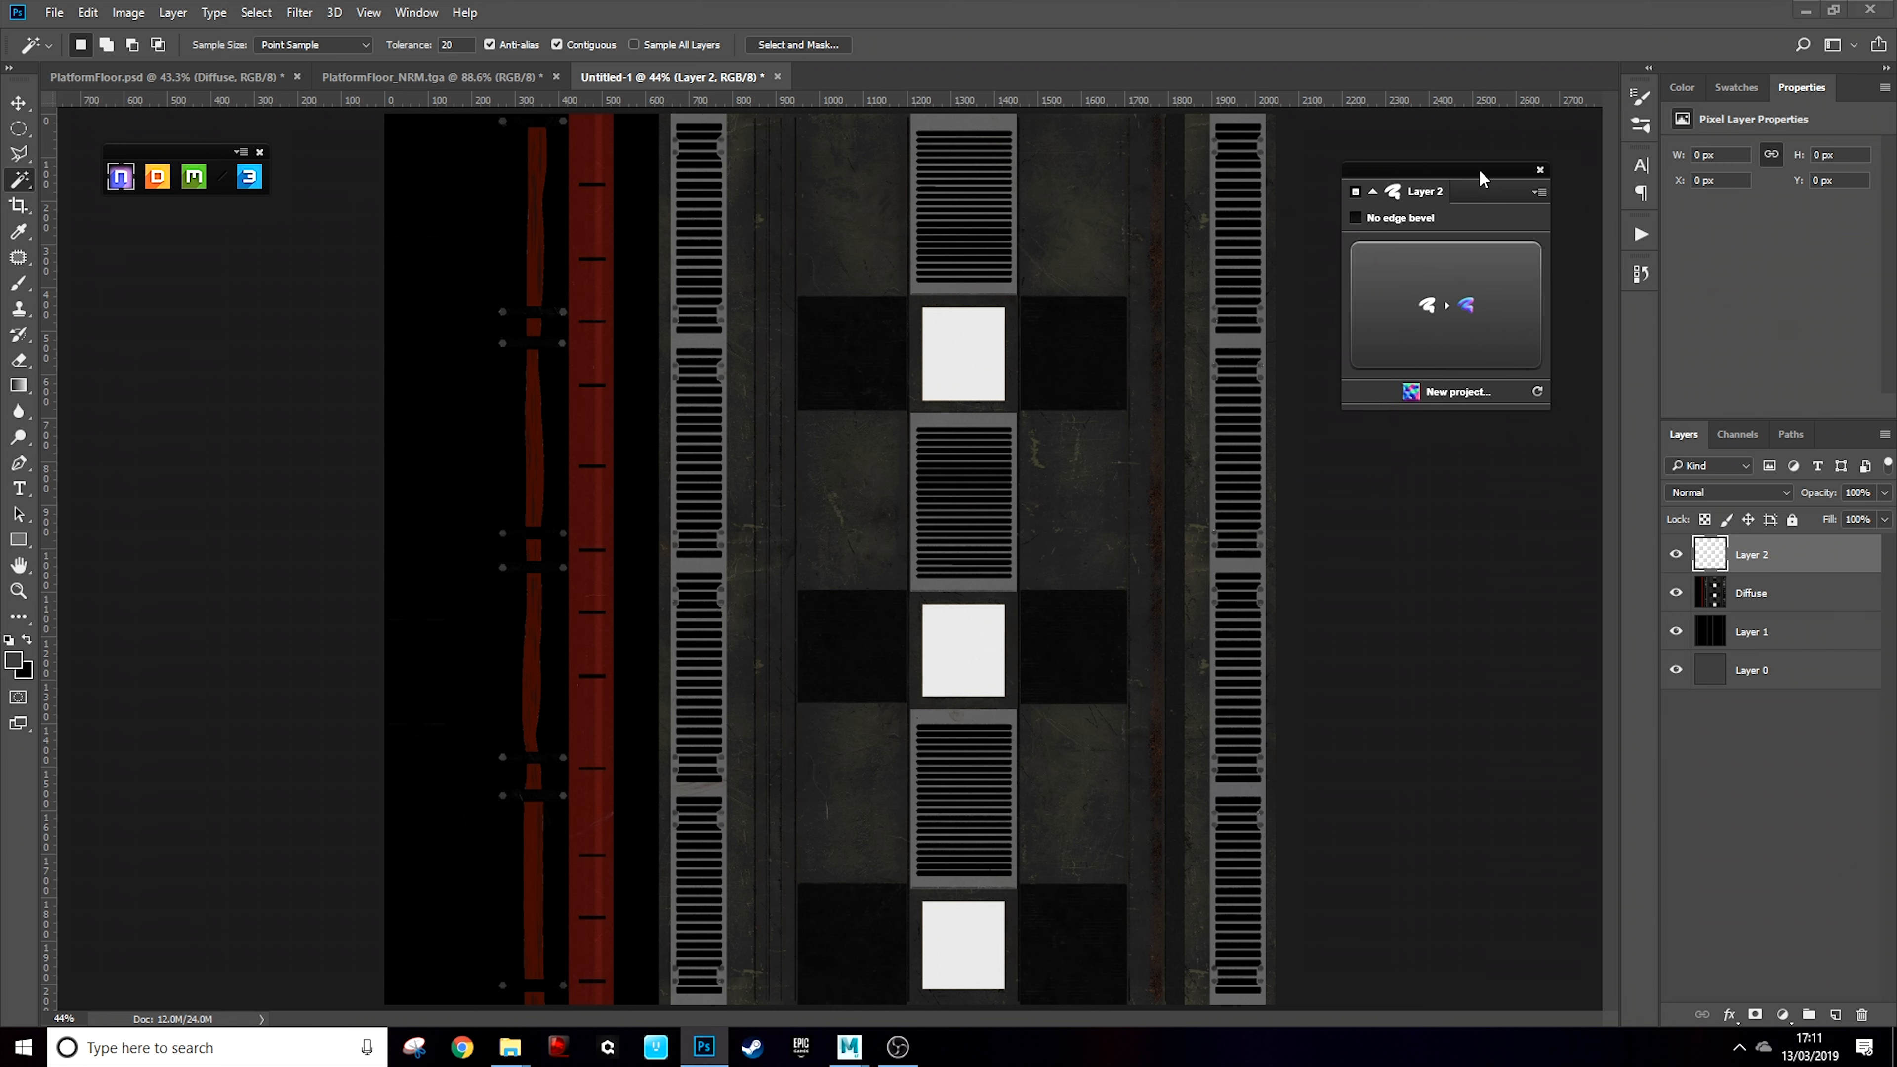
Try selecting the central vent's grey frame by colour on the Diffuse layer, inspect the selection edges, and clear the selection
scroll(1191, 651, "up", 1)
scroll(1191, 651, "up", 1)
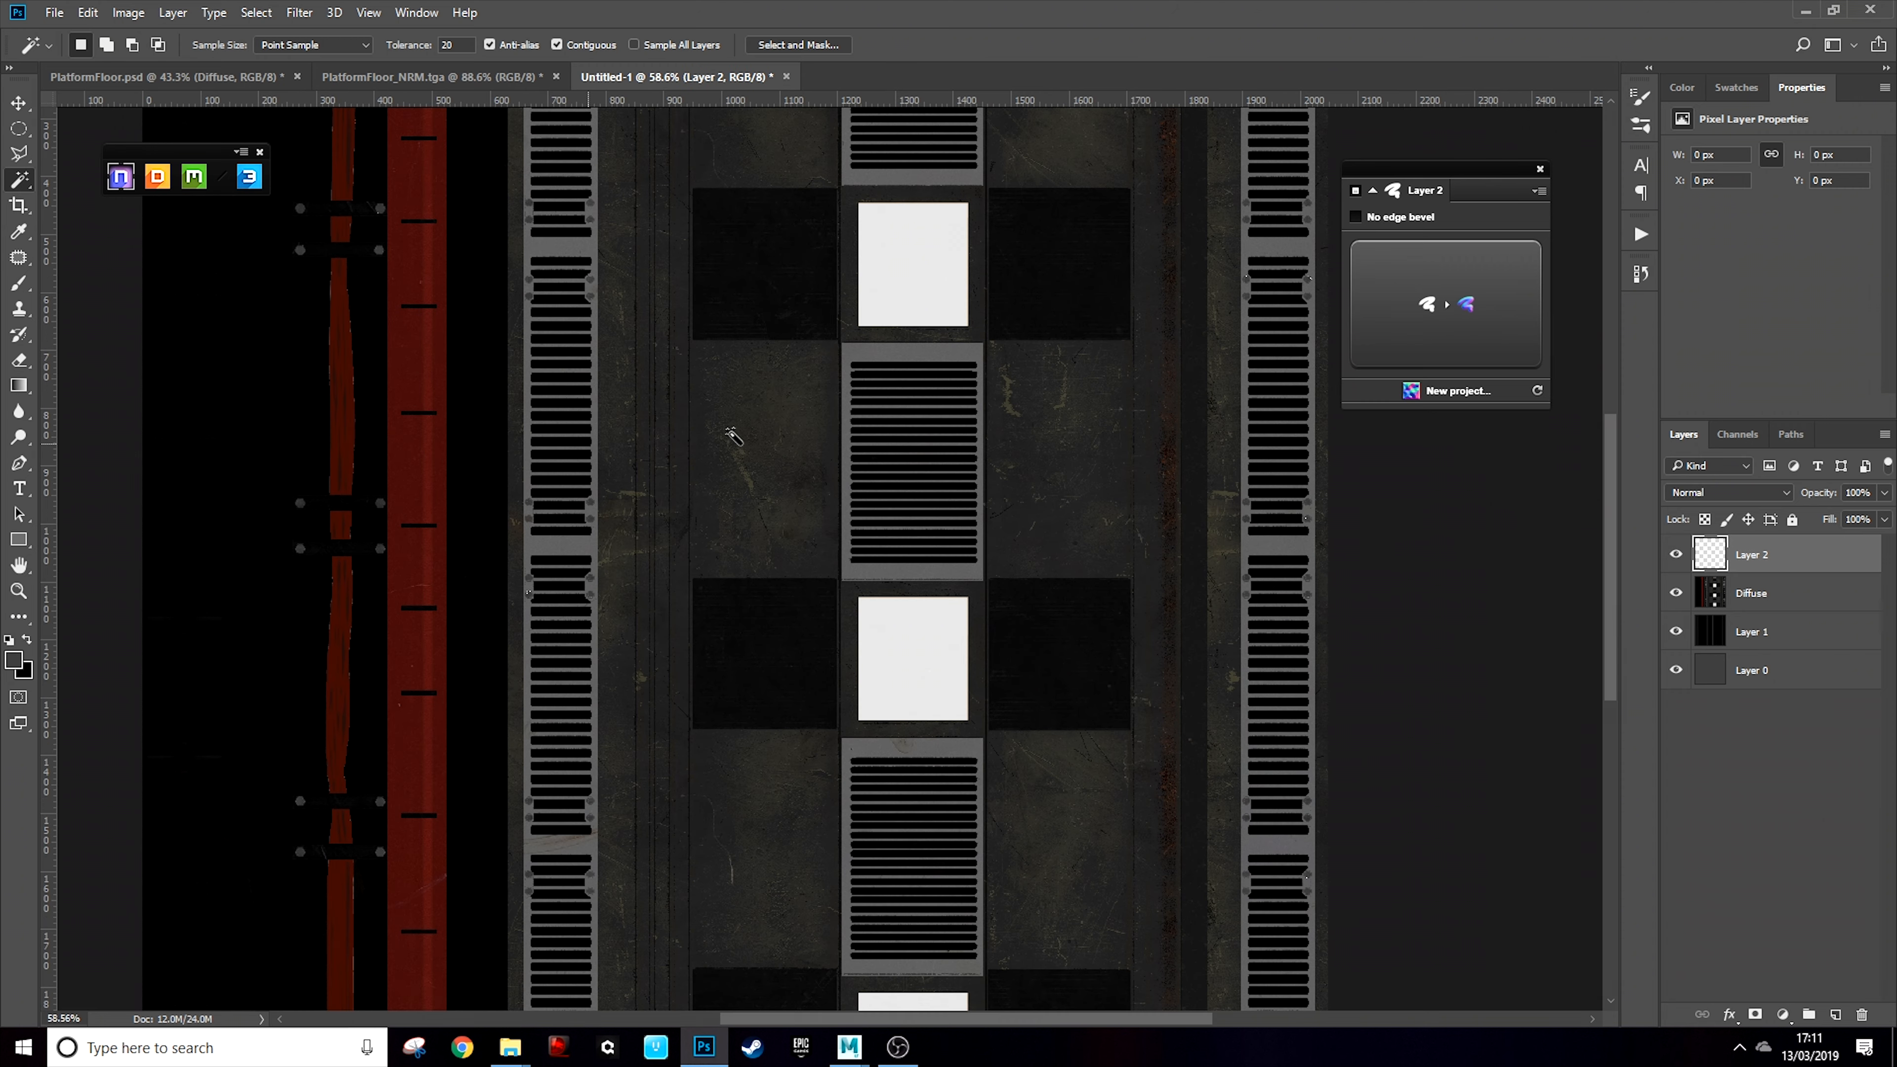
scroll(817, 393, "up", 4)
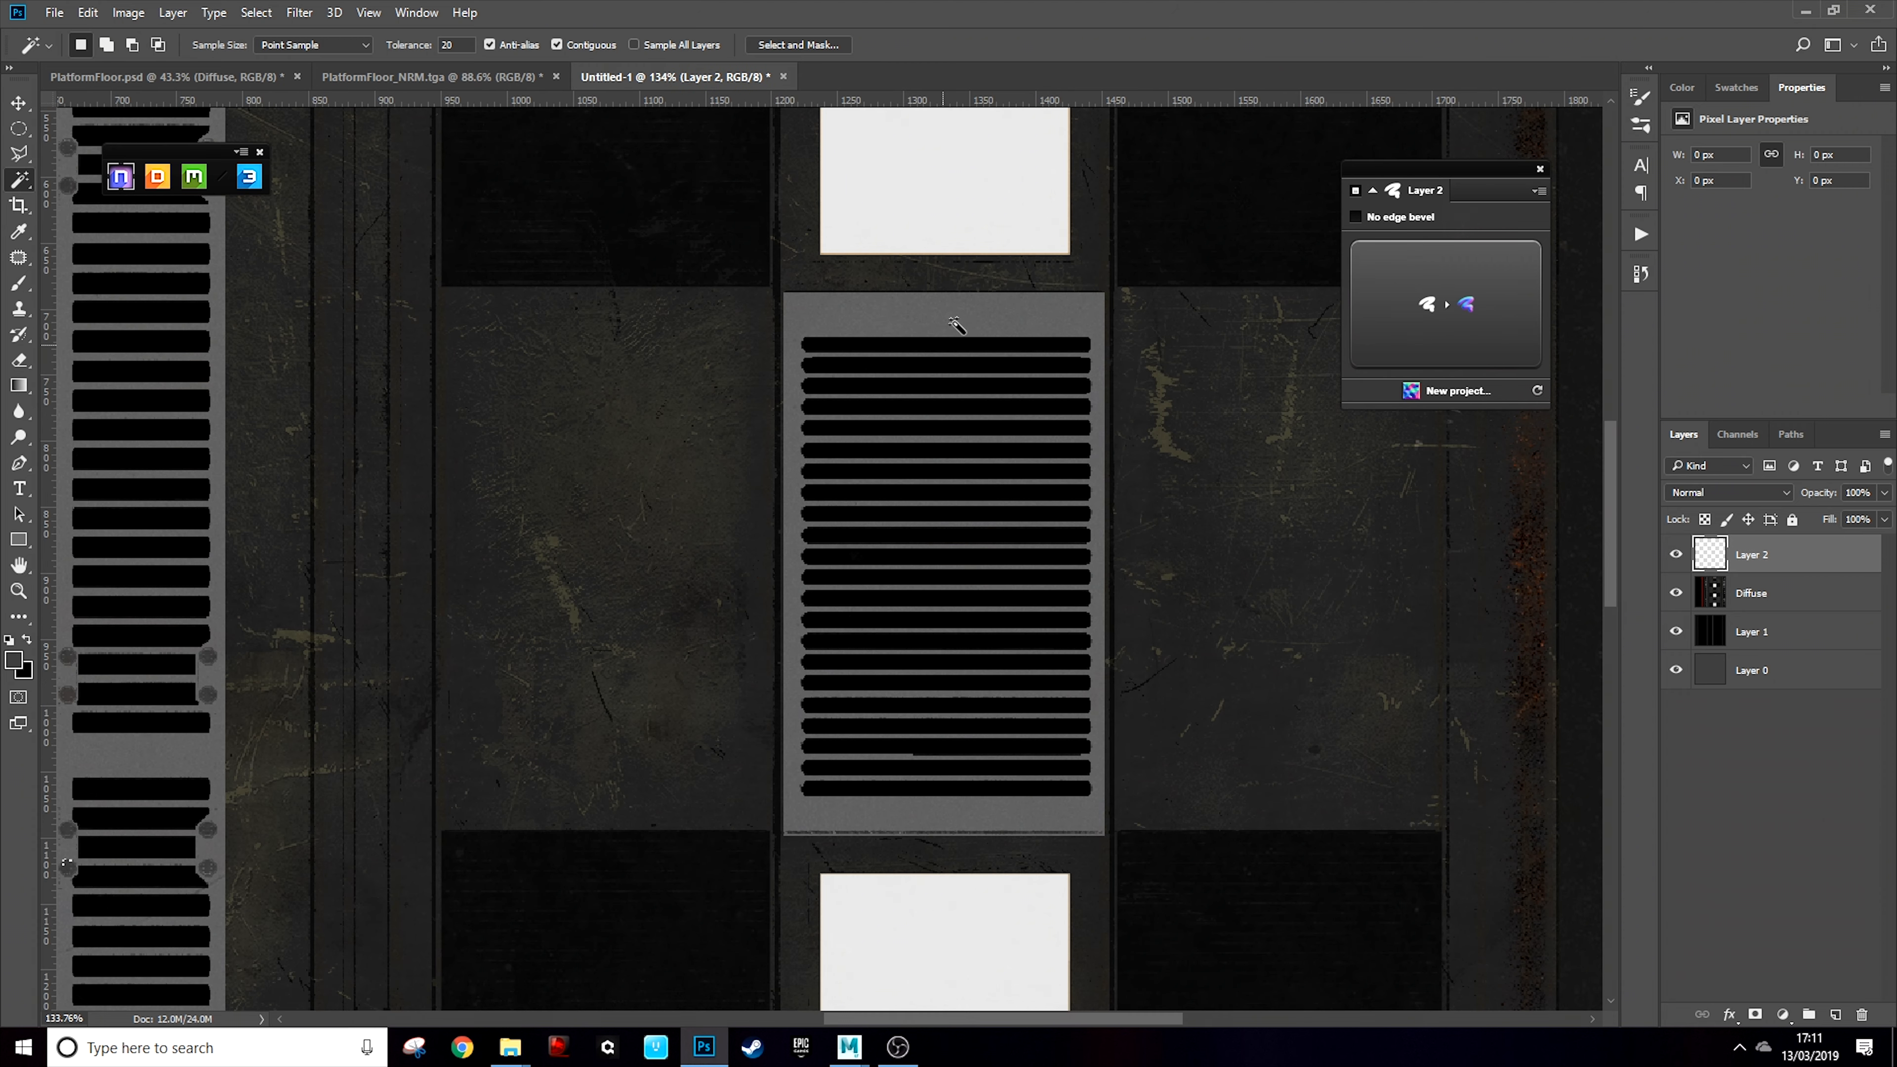
scroll(969, 540, "up", 2)
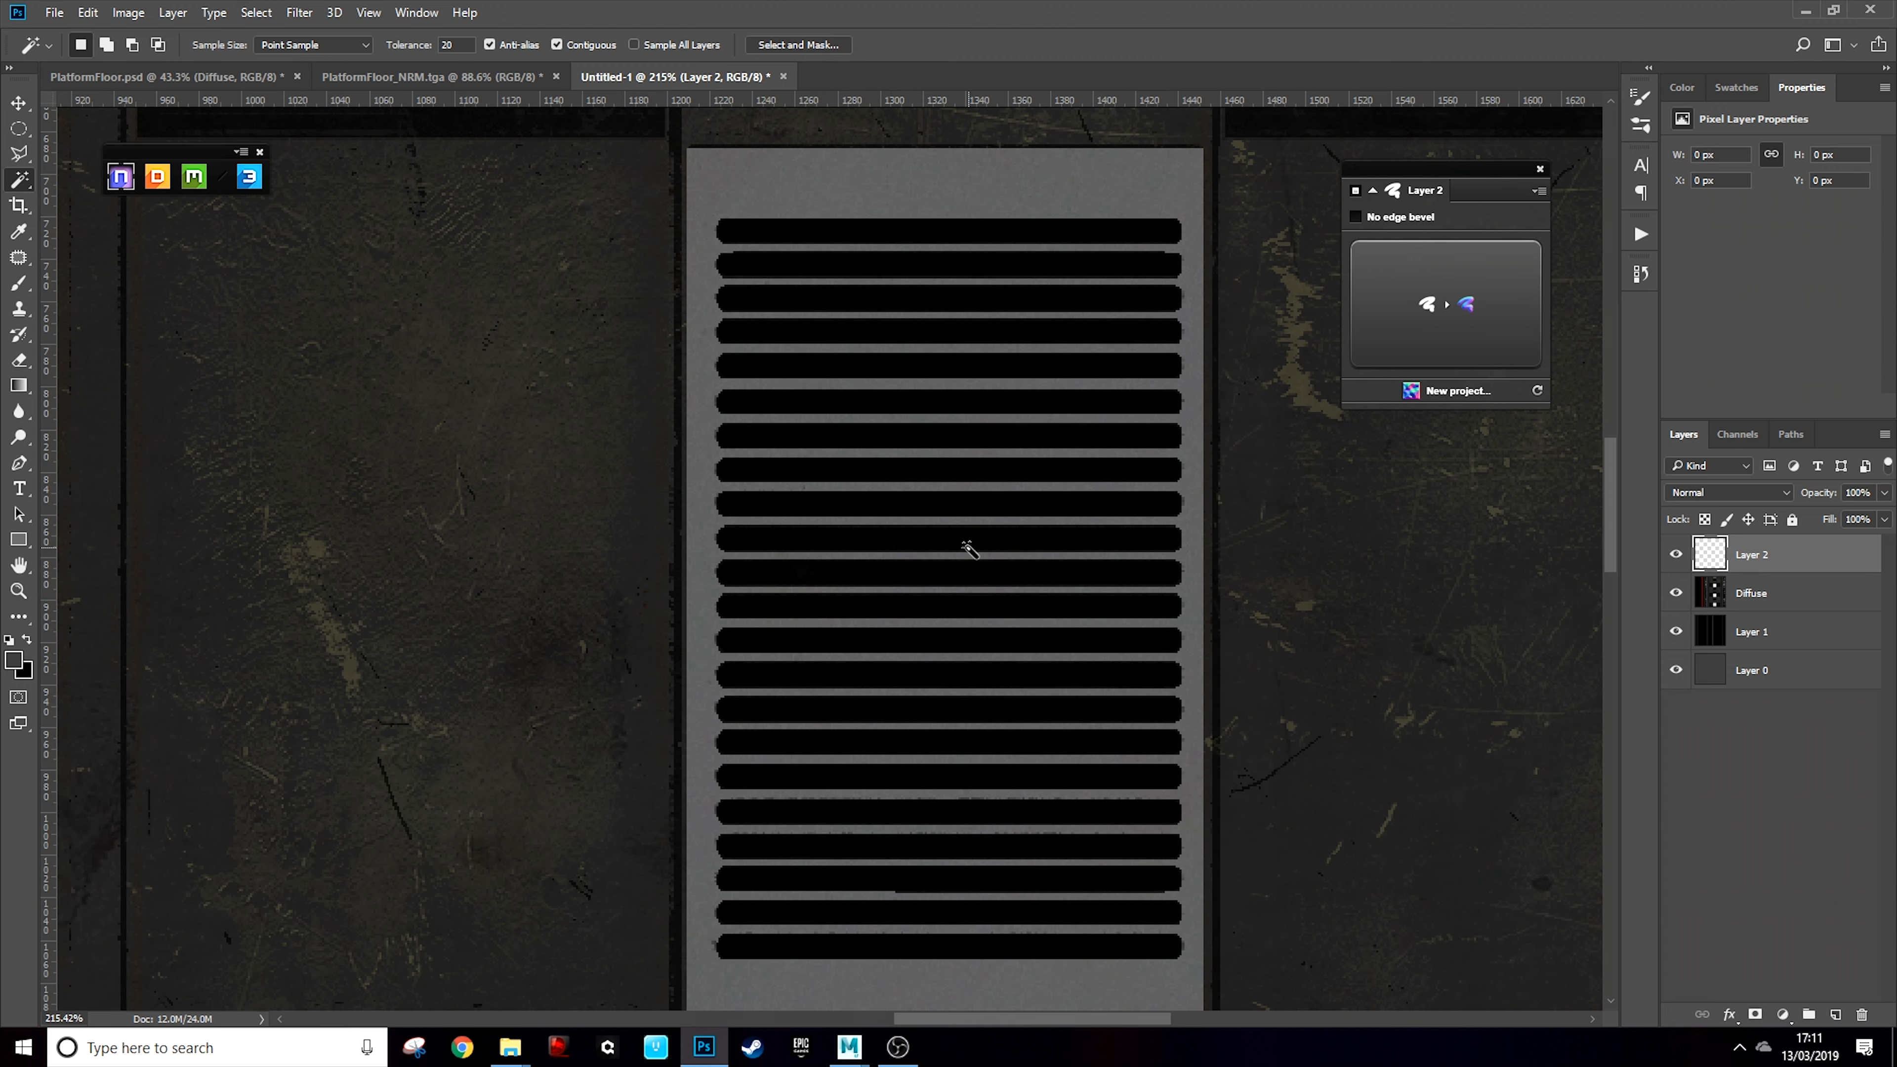
scroll(912, 251, "down", 1)
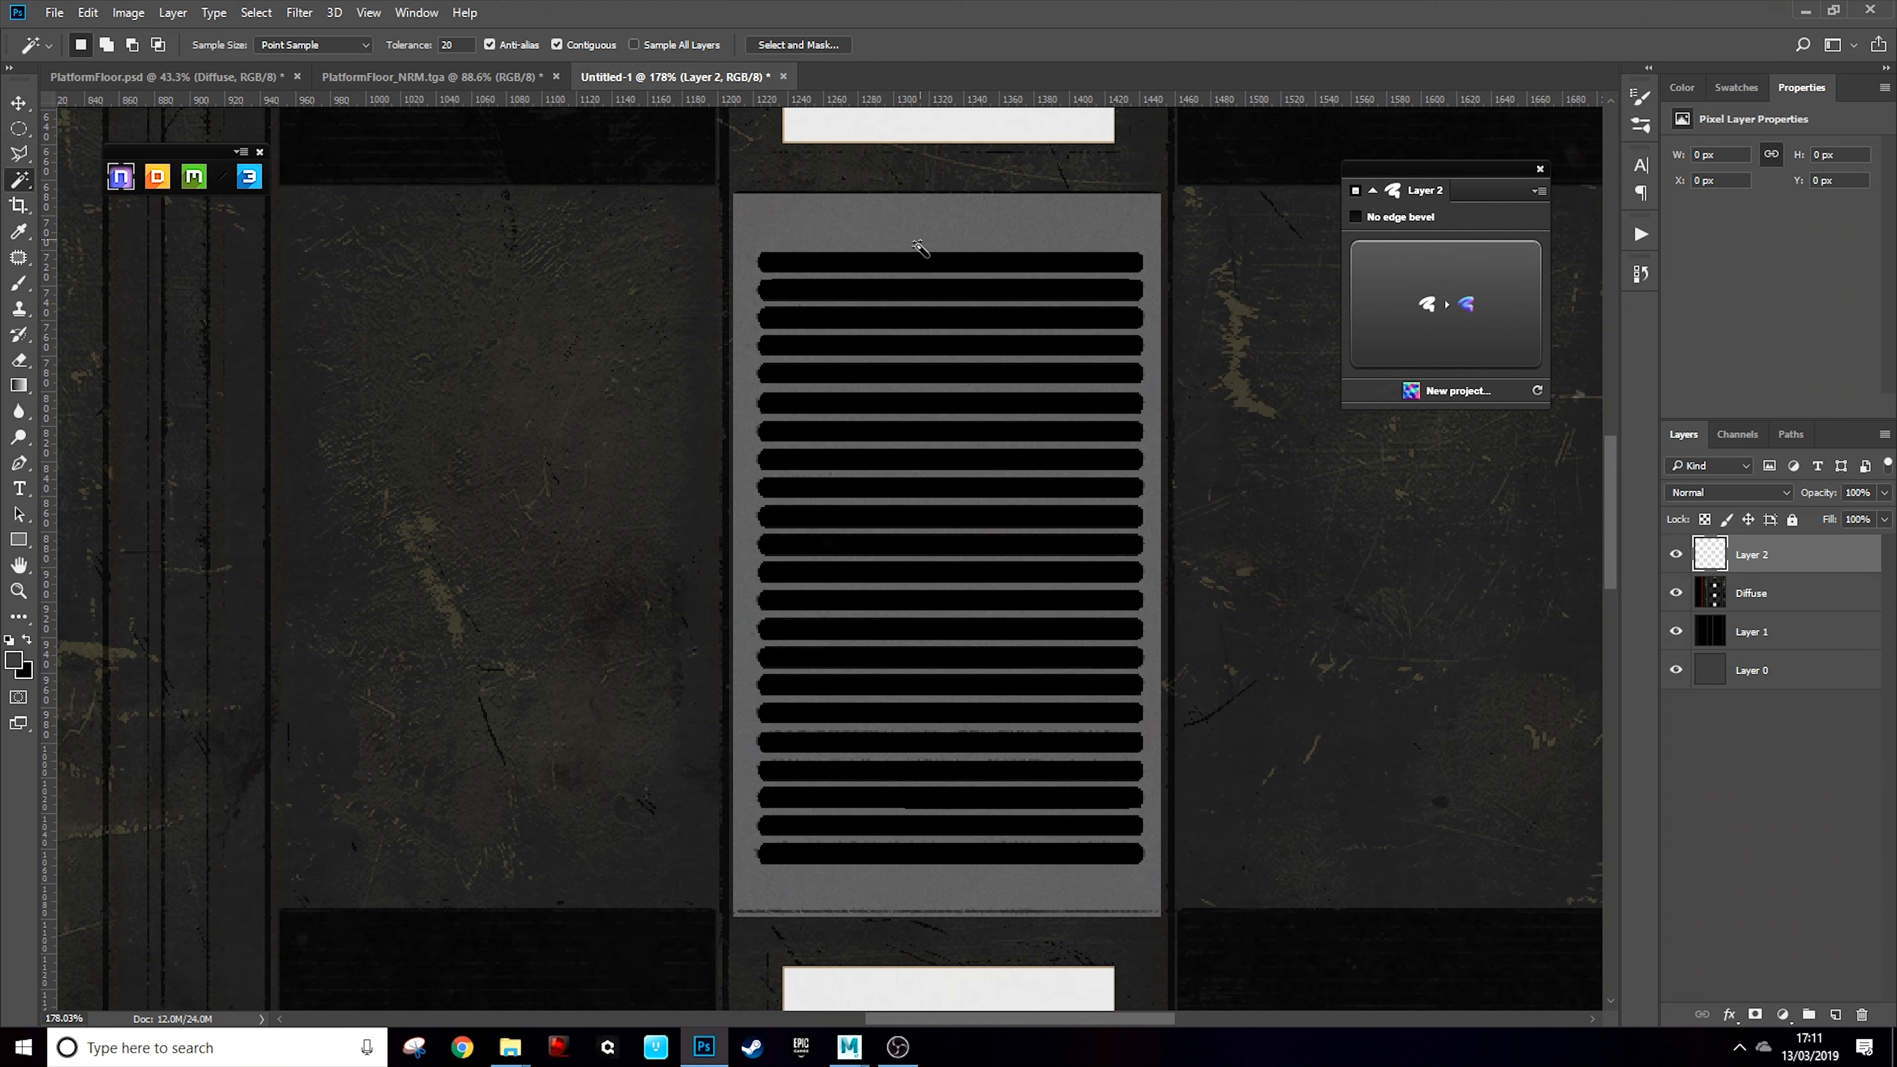
left_click(1803, 607)
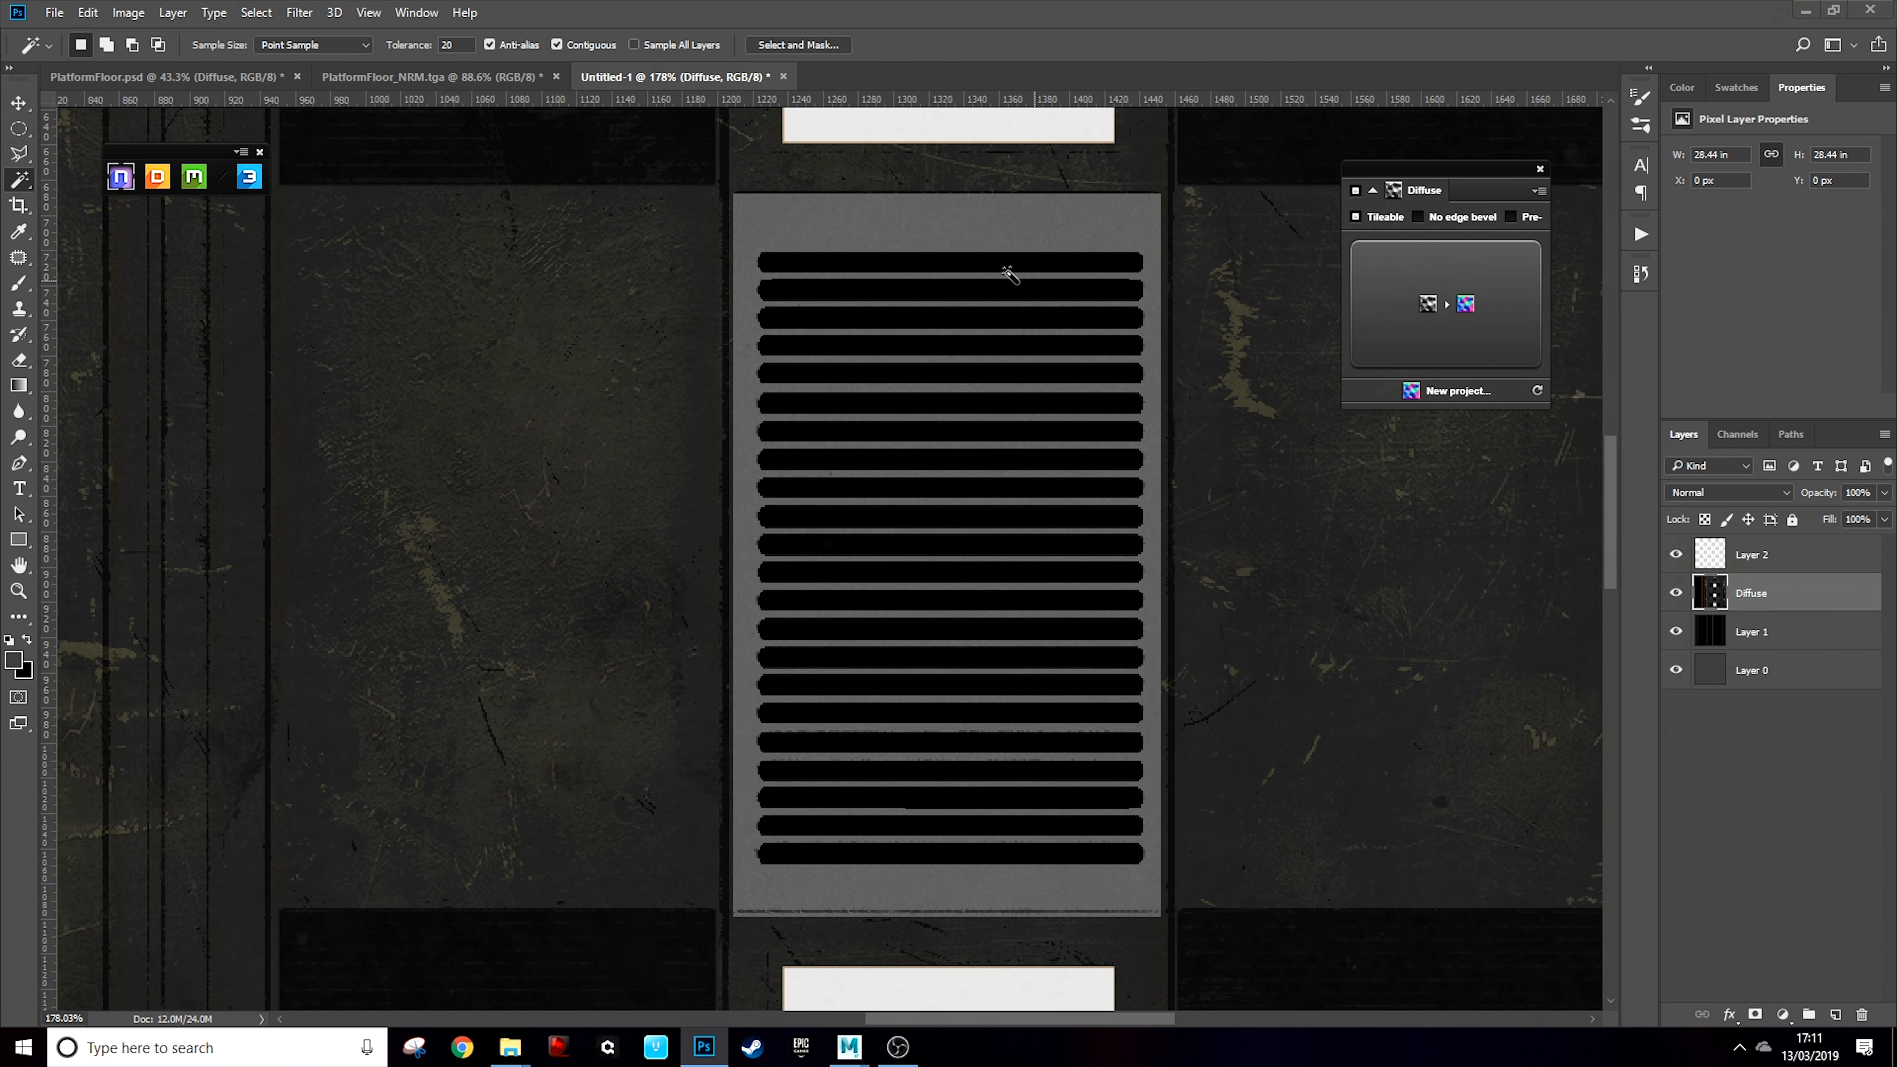
left_click(1001, 234)
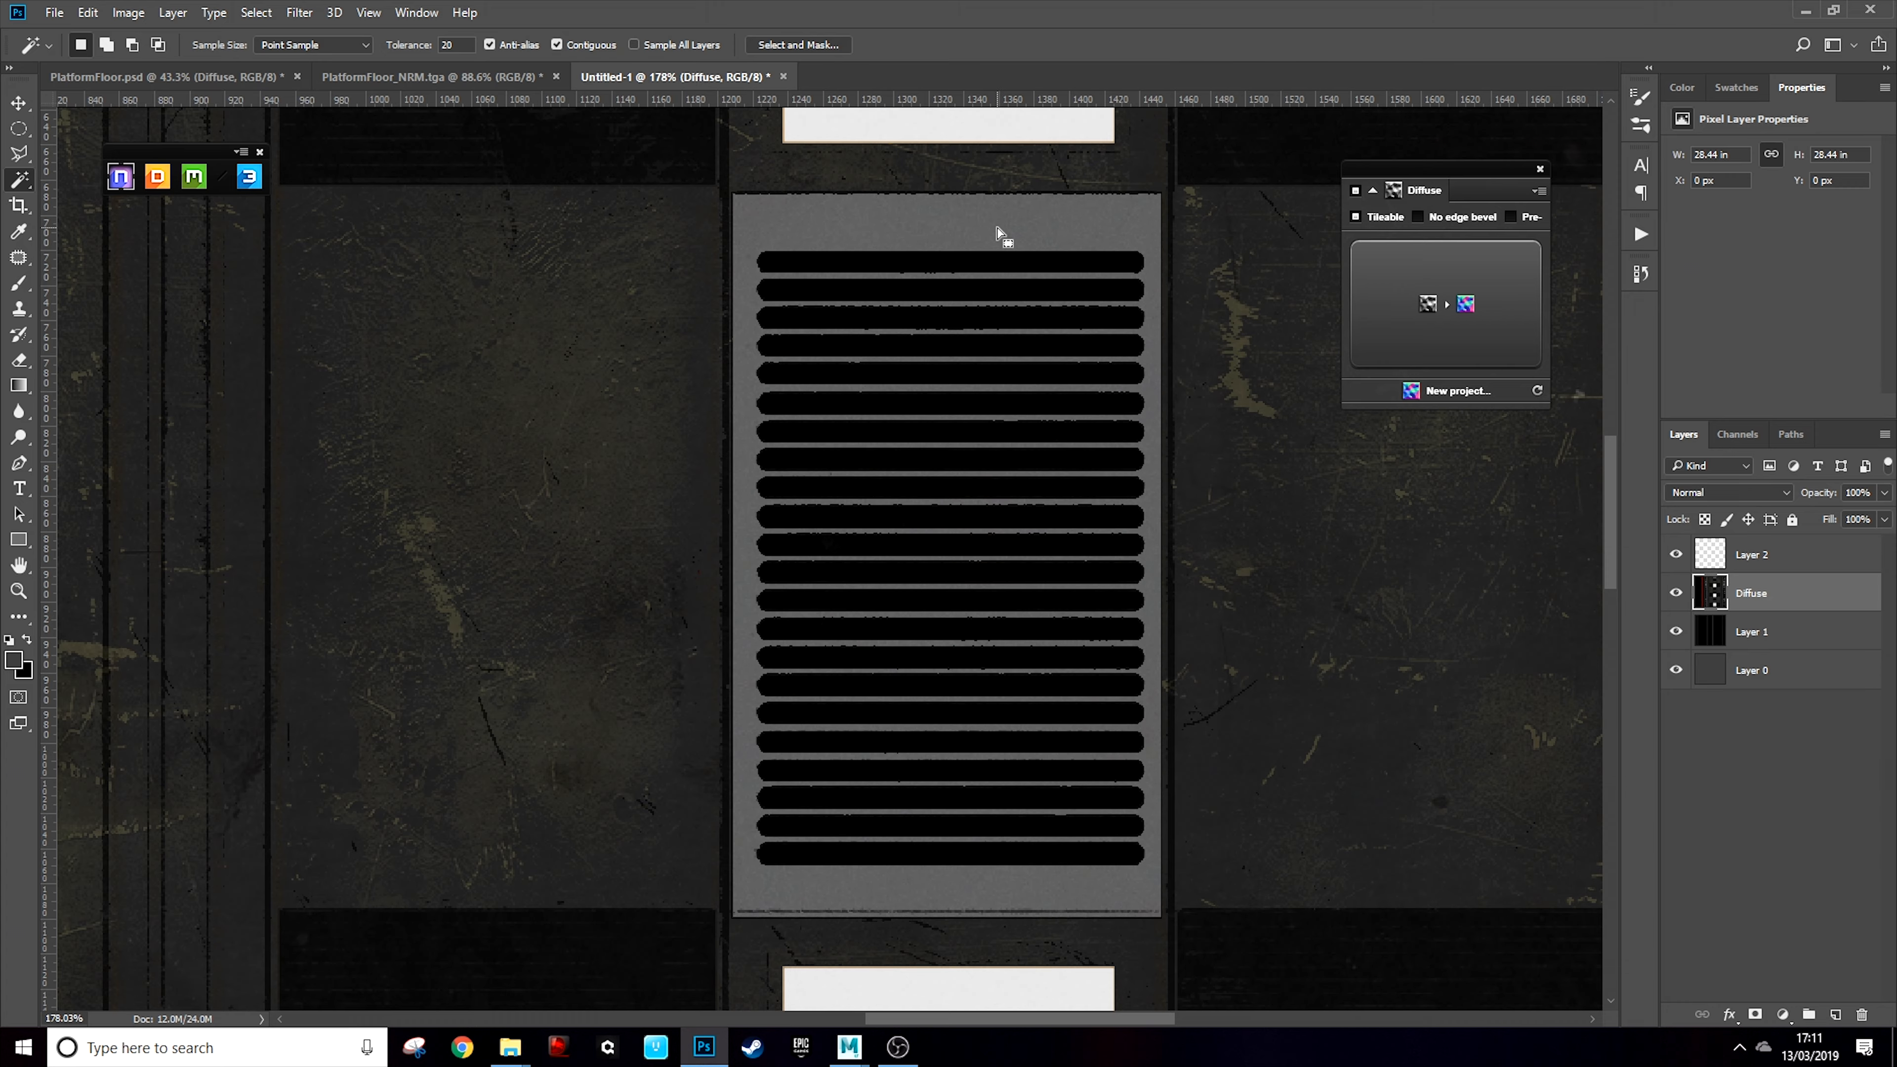
scroll(1033, 424, "up", 2)
scroll(1032, 424, "up", 2)
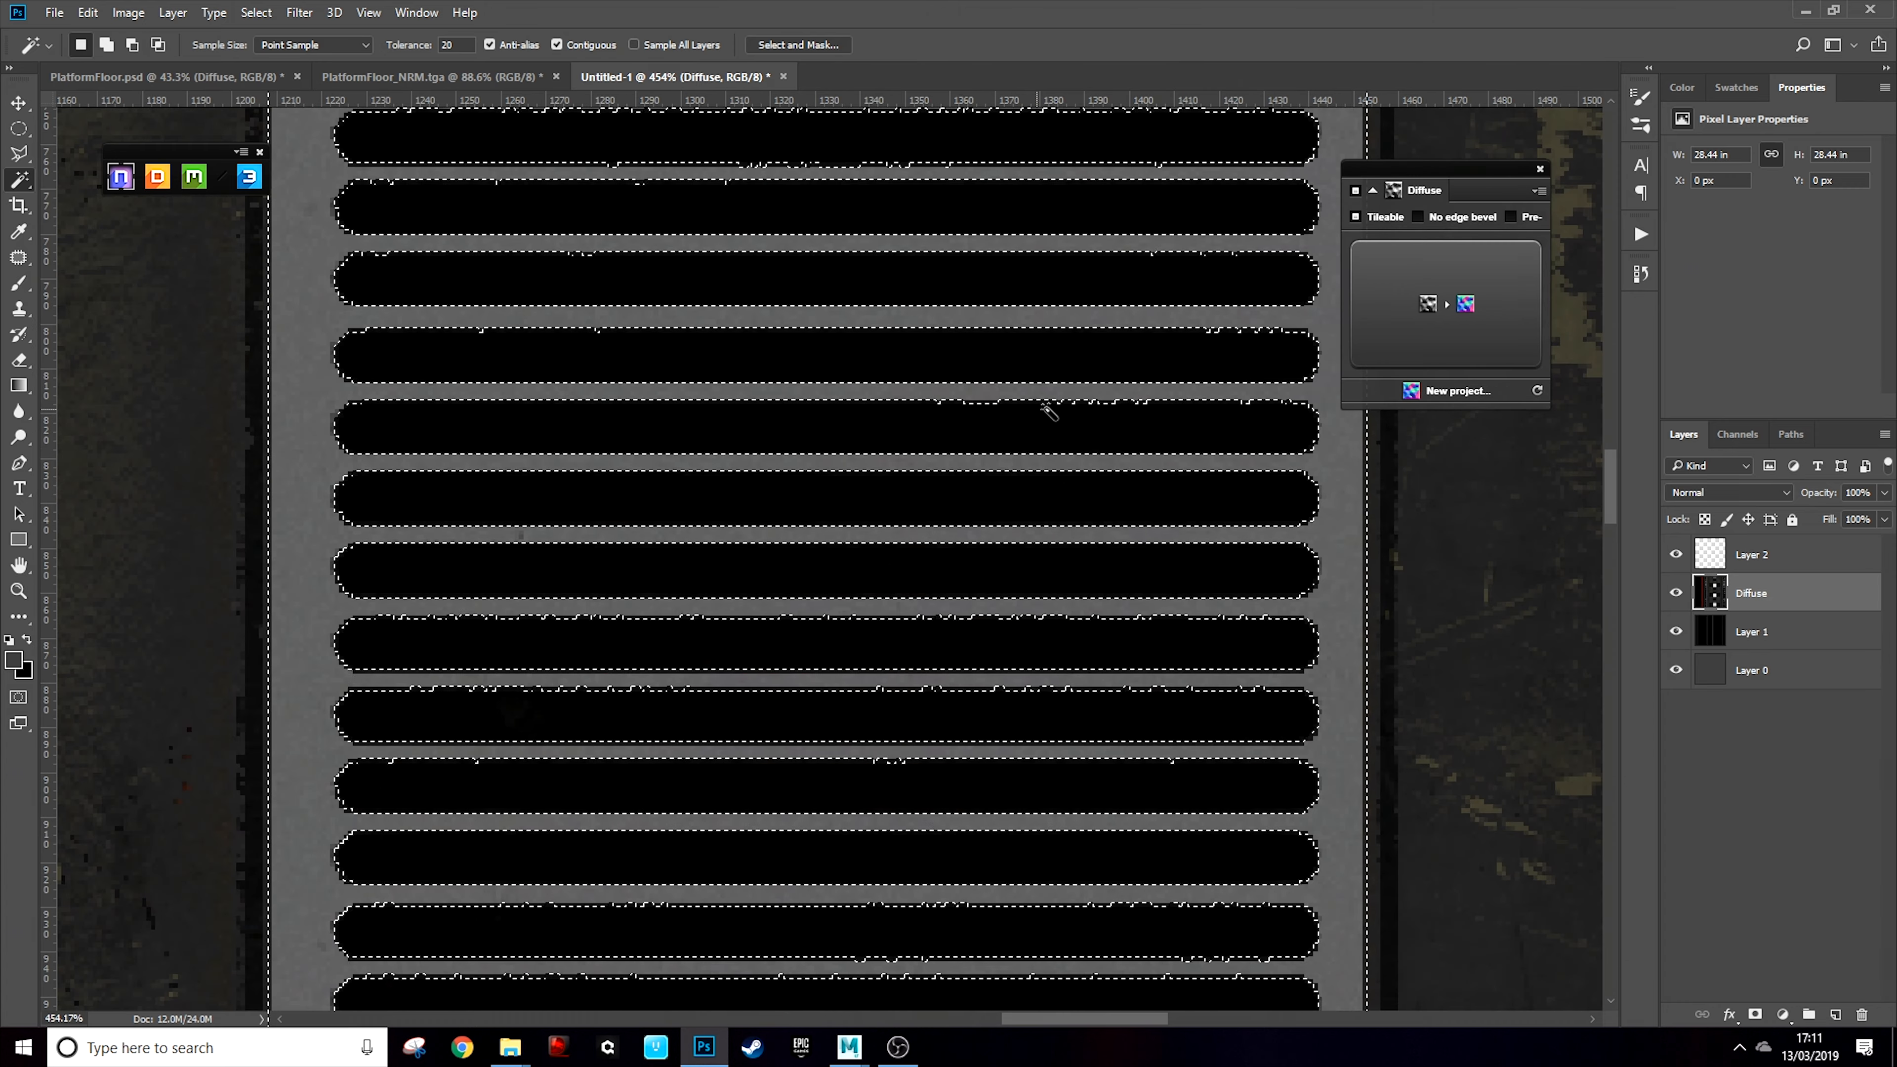
scroll(926, 605, "down", 4)
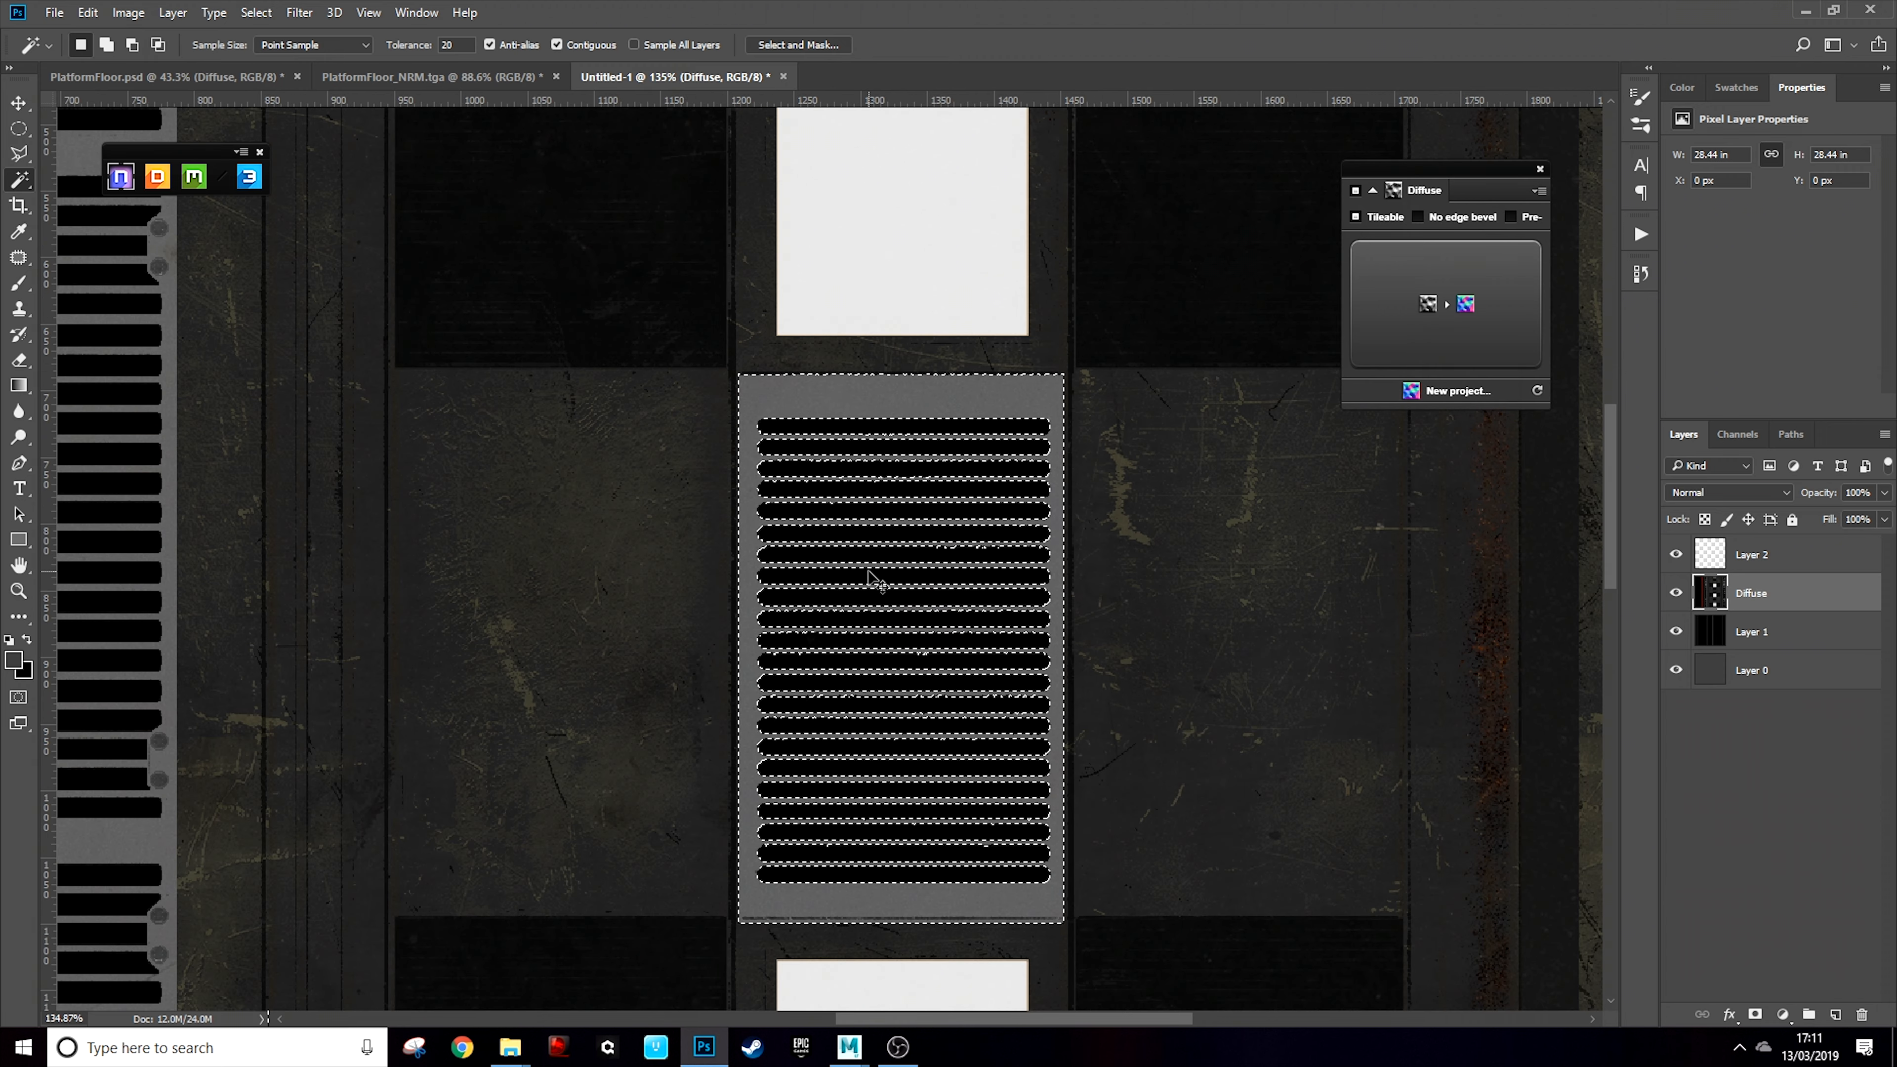
key("ctrl+d")
Select the whole central vent panel with a rectangular marquee of about 246 × 406 px
scroll(914, 587, "down", 2)
scroll(914, 588, "up", 2)
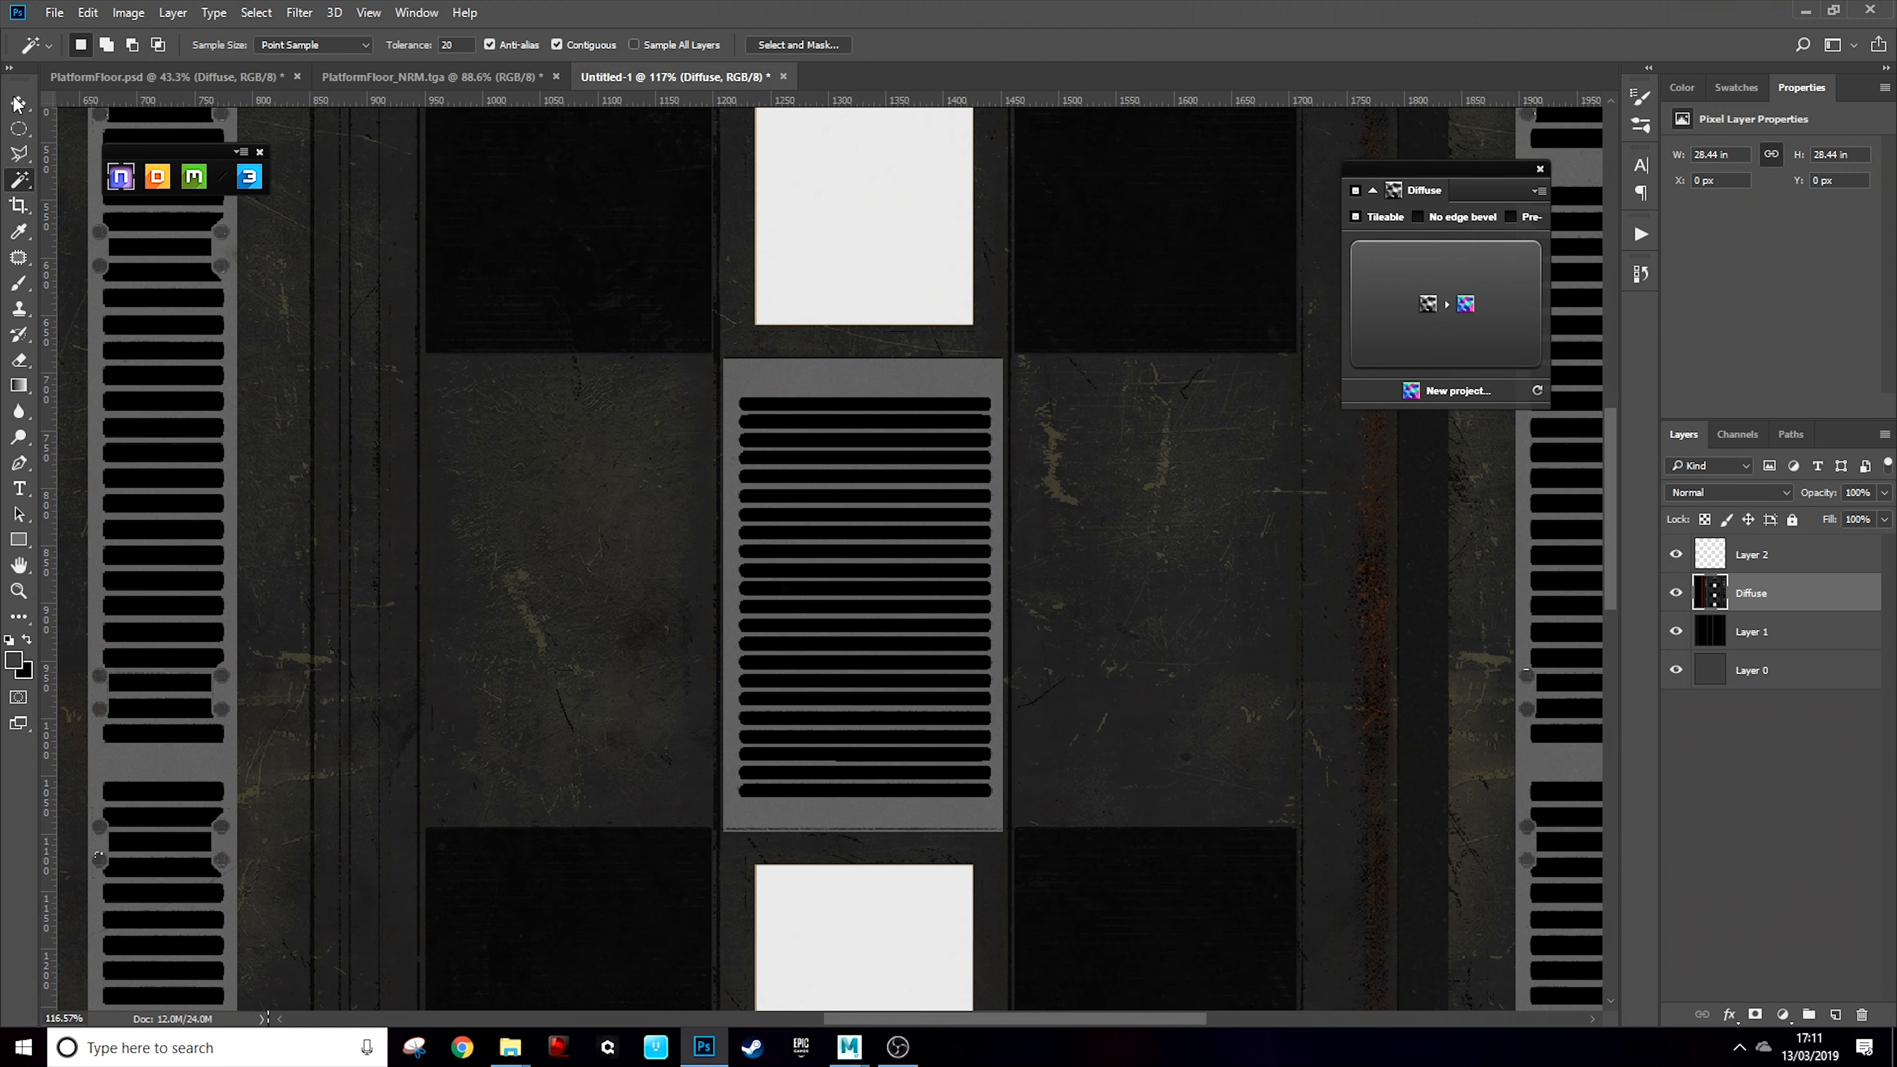
left_click_drag(18, 129, 93, 136)
scroll(741, 389, "up", 4)
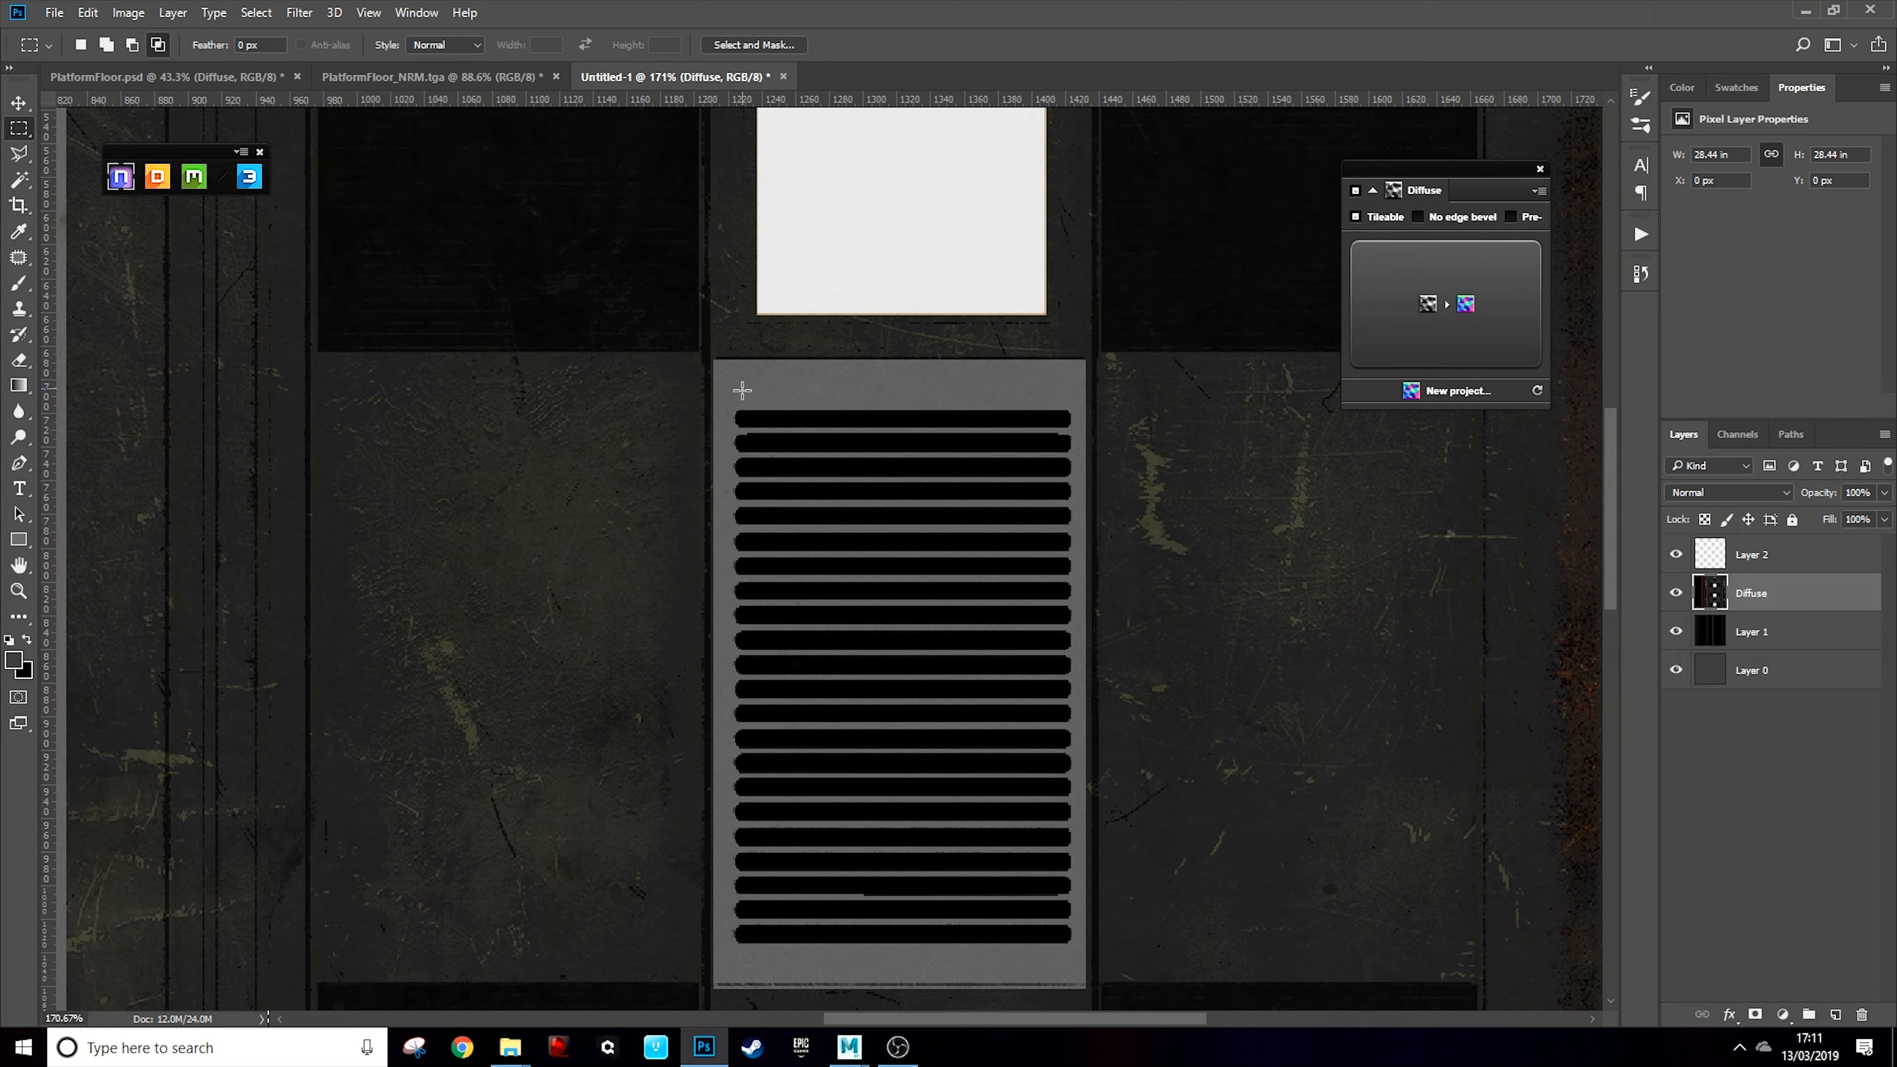
left_click_drag(689, 341, 1403, 875)
scroll(1067, 538, "down", 3)
scroll(1092, 670, "up", 2)
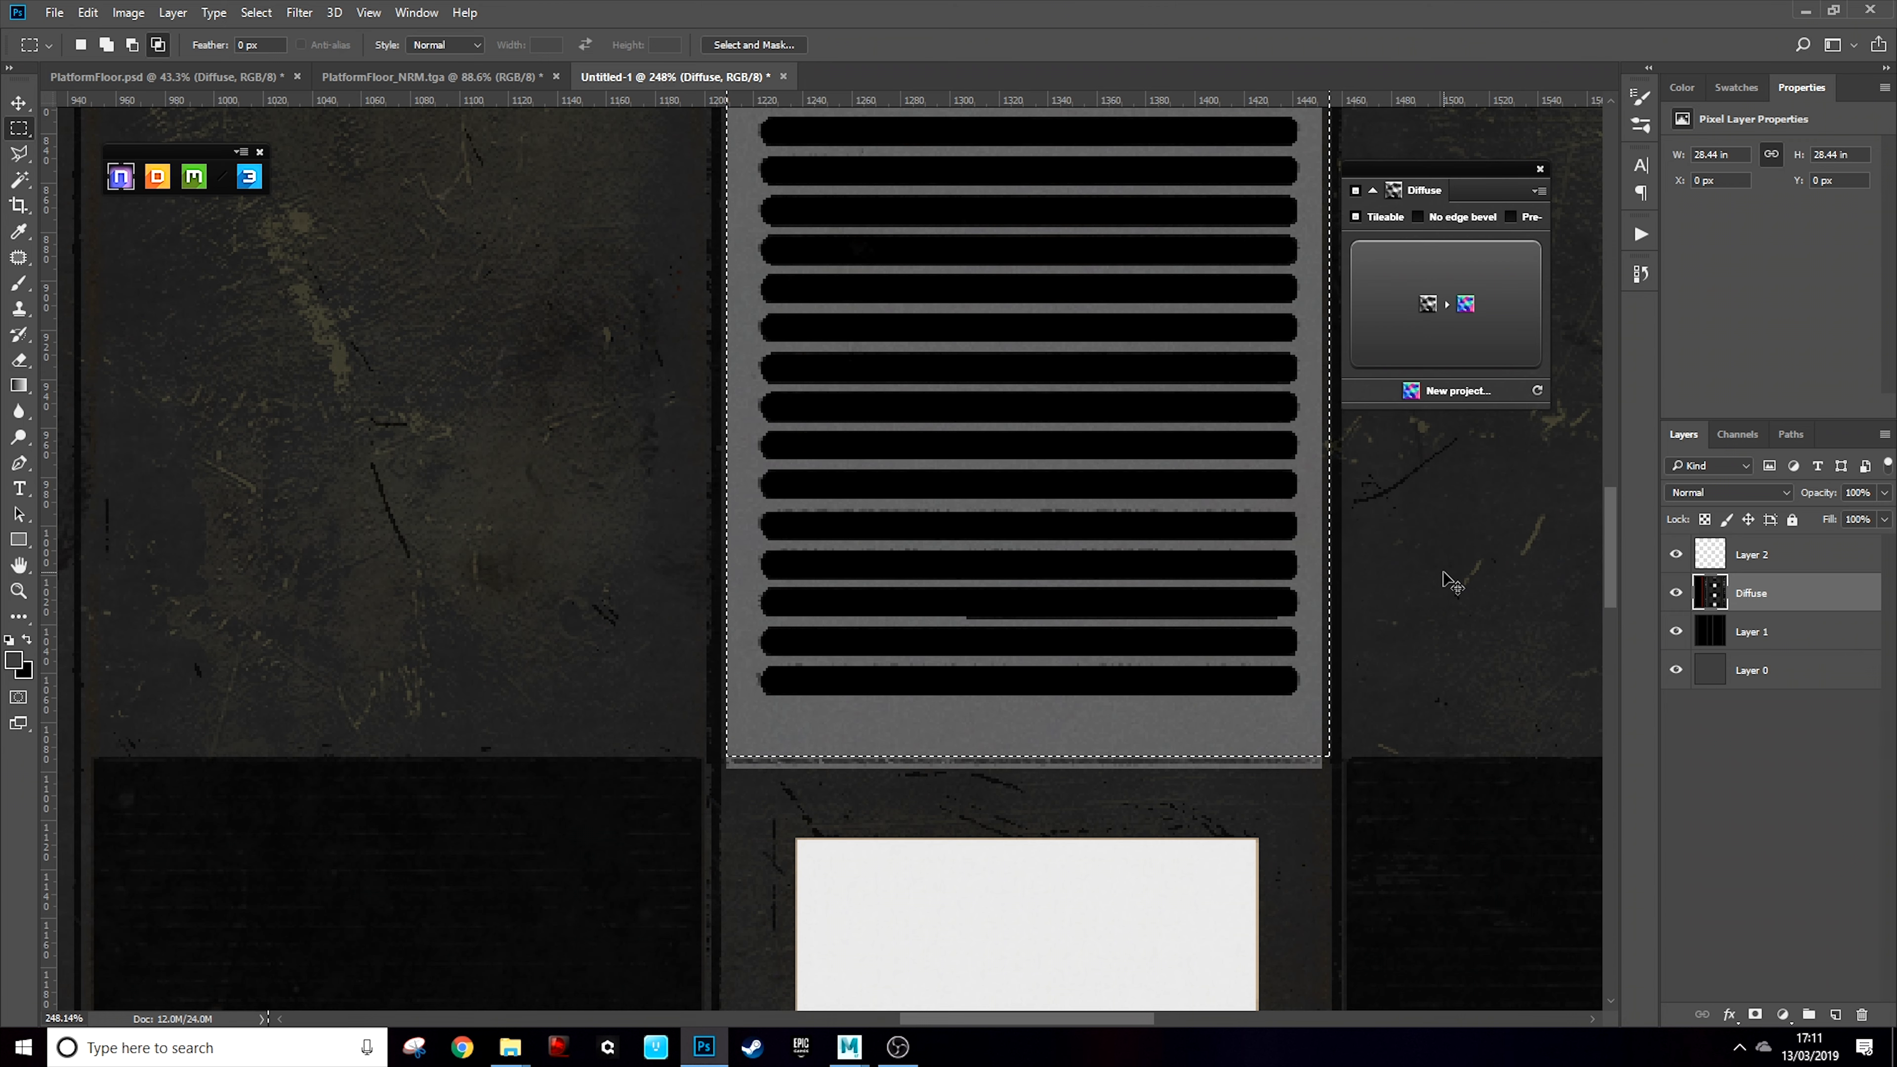
Fill the vent selection with black on a new layer above Diffuse, deselect, and hide that layer
key("ctrl+shift+n")
key("Return")
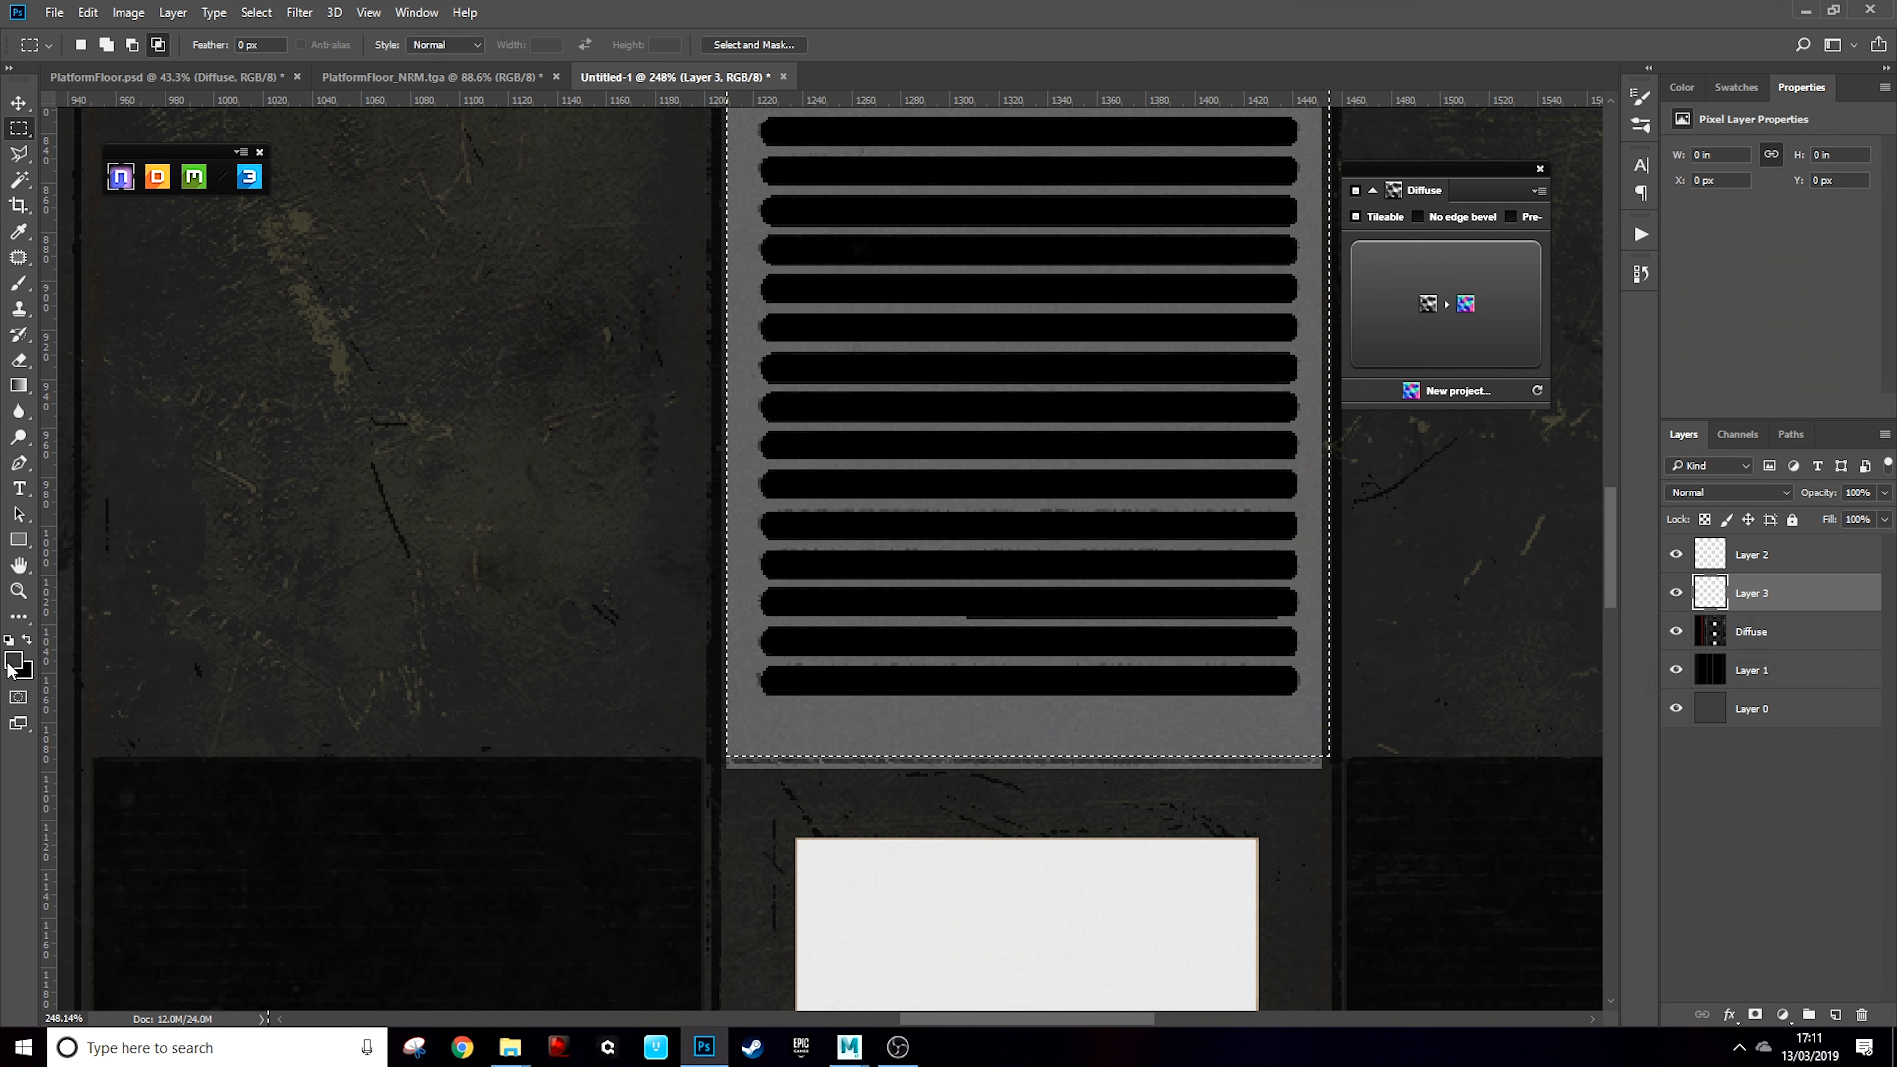
key("x")
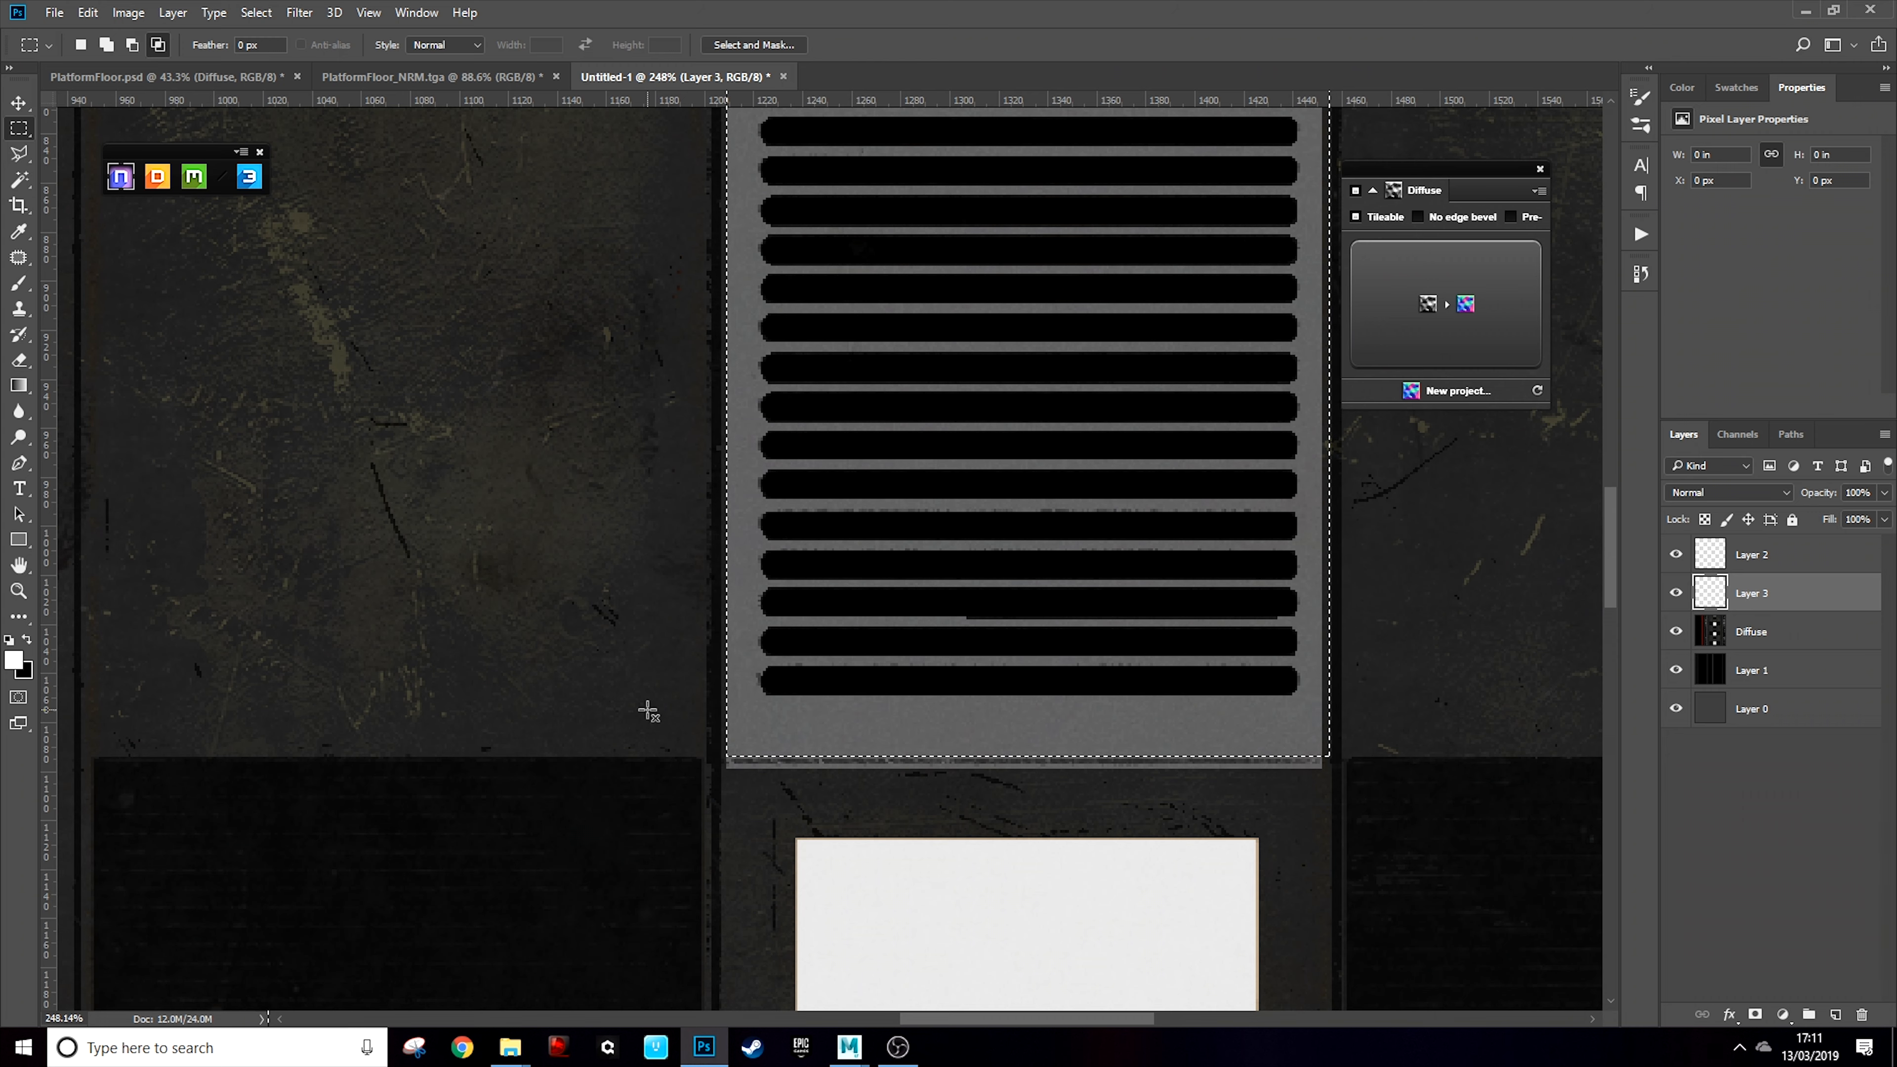
key("x")
key("alt+BackSpace")
key("ctrl+d")
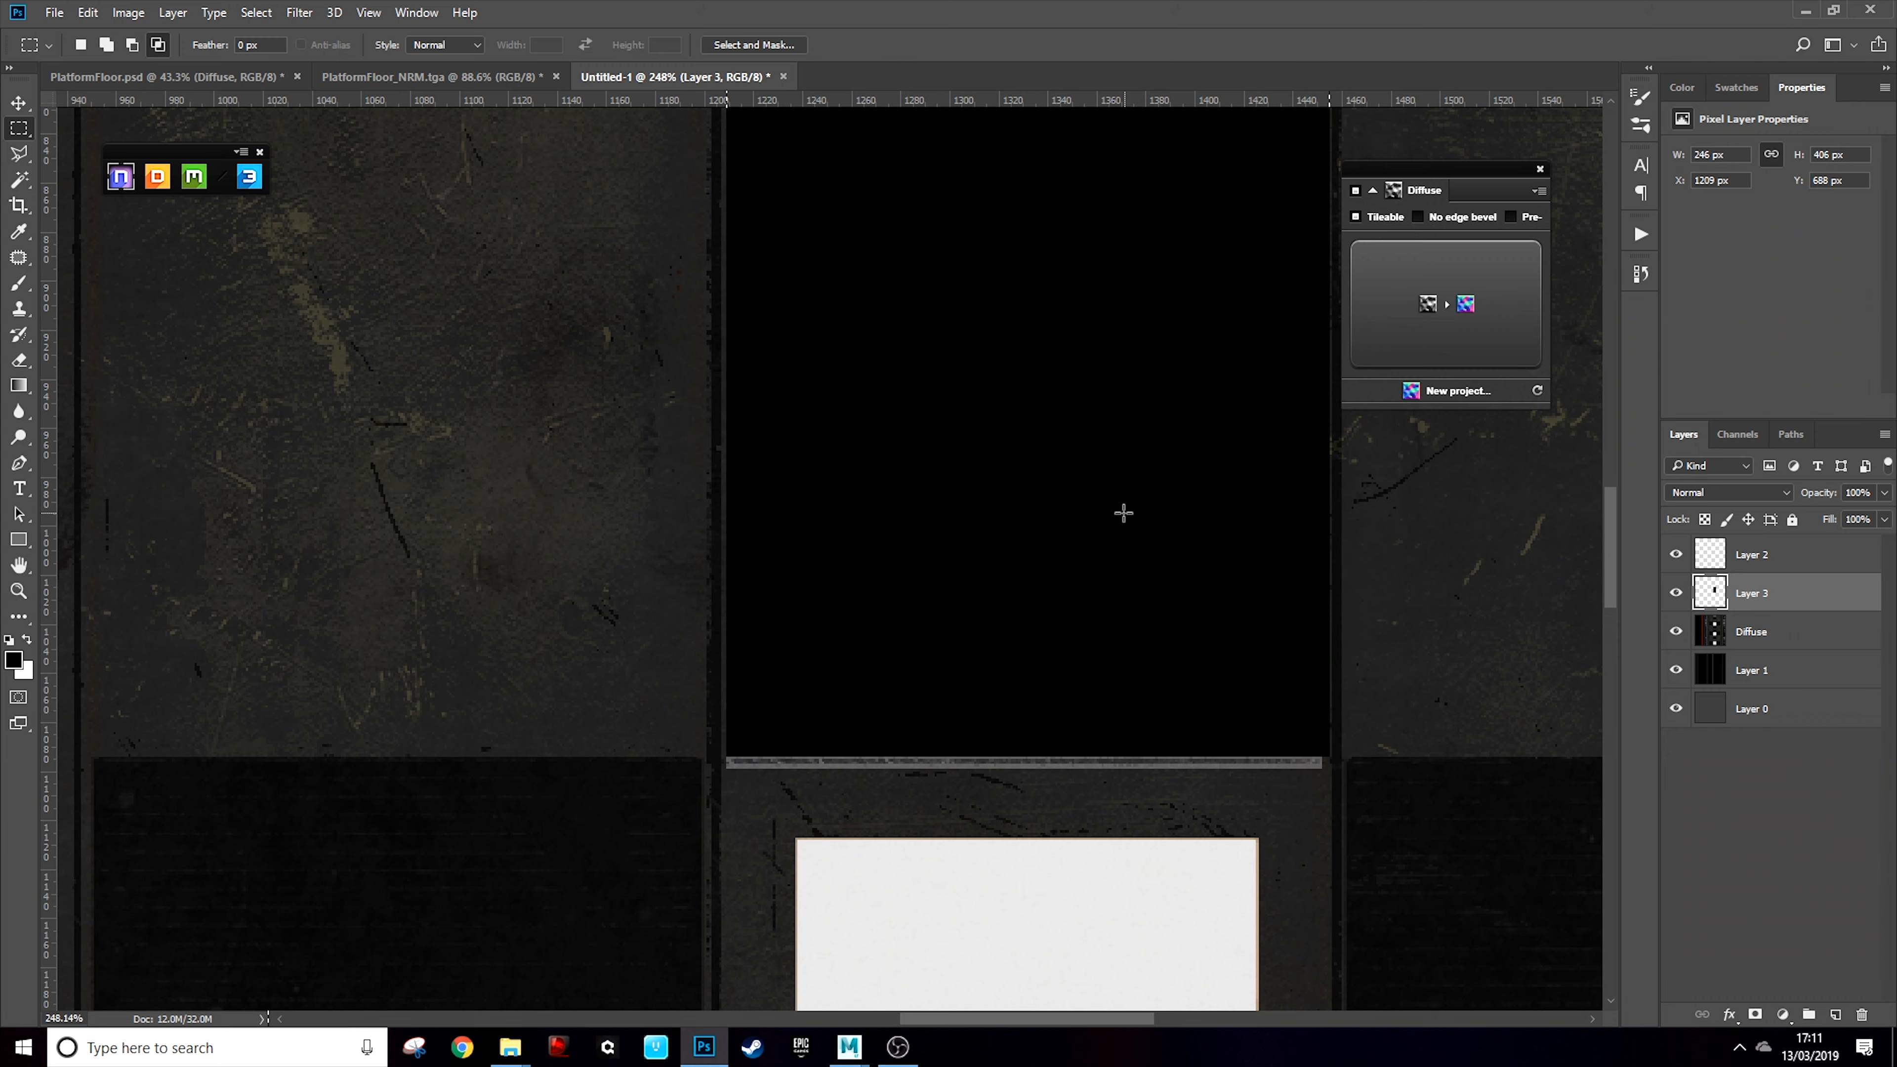
scroll(1122, 513, "down", 3)
scroll(1139, 554, "up", 2)
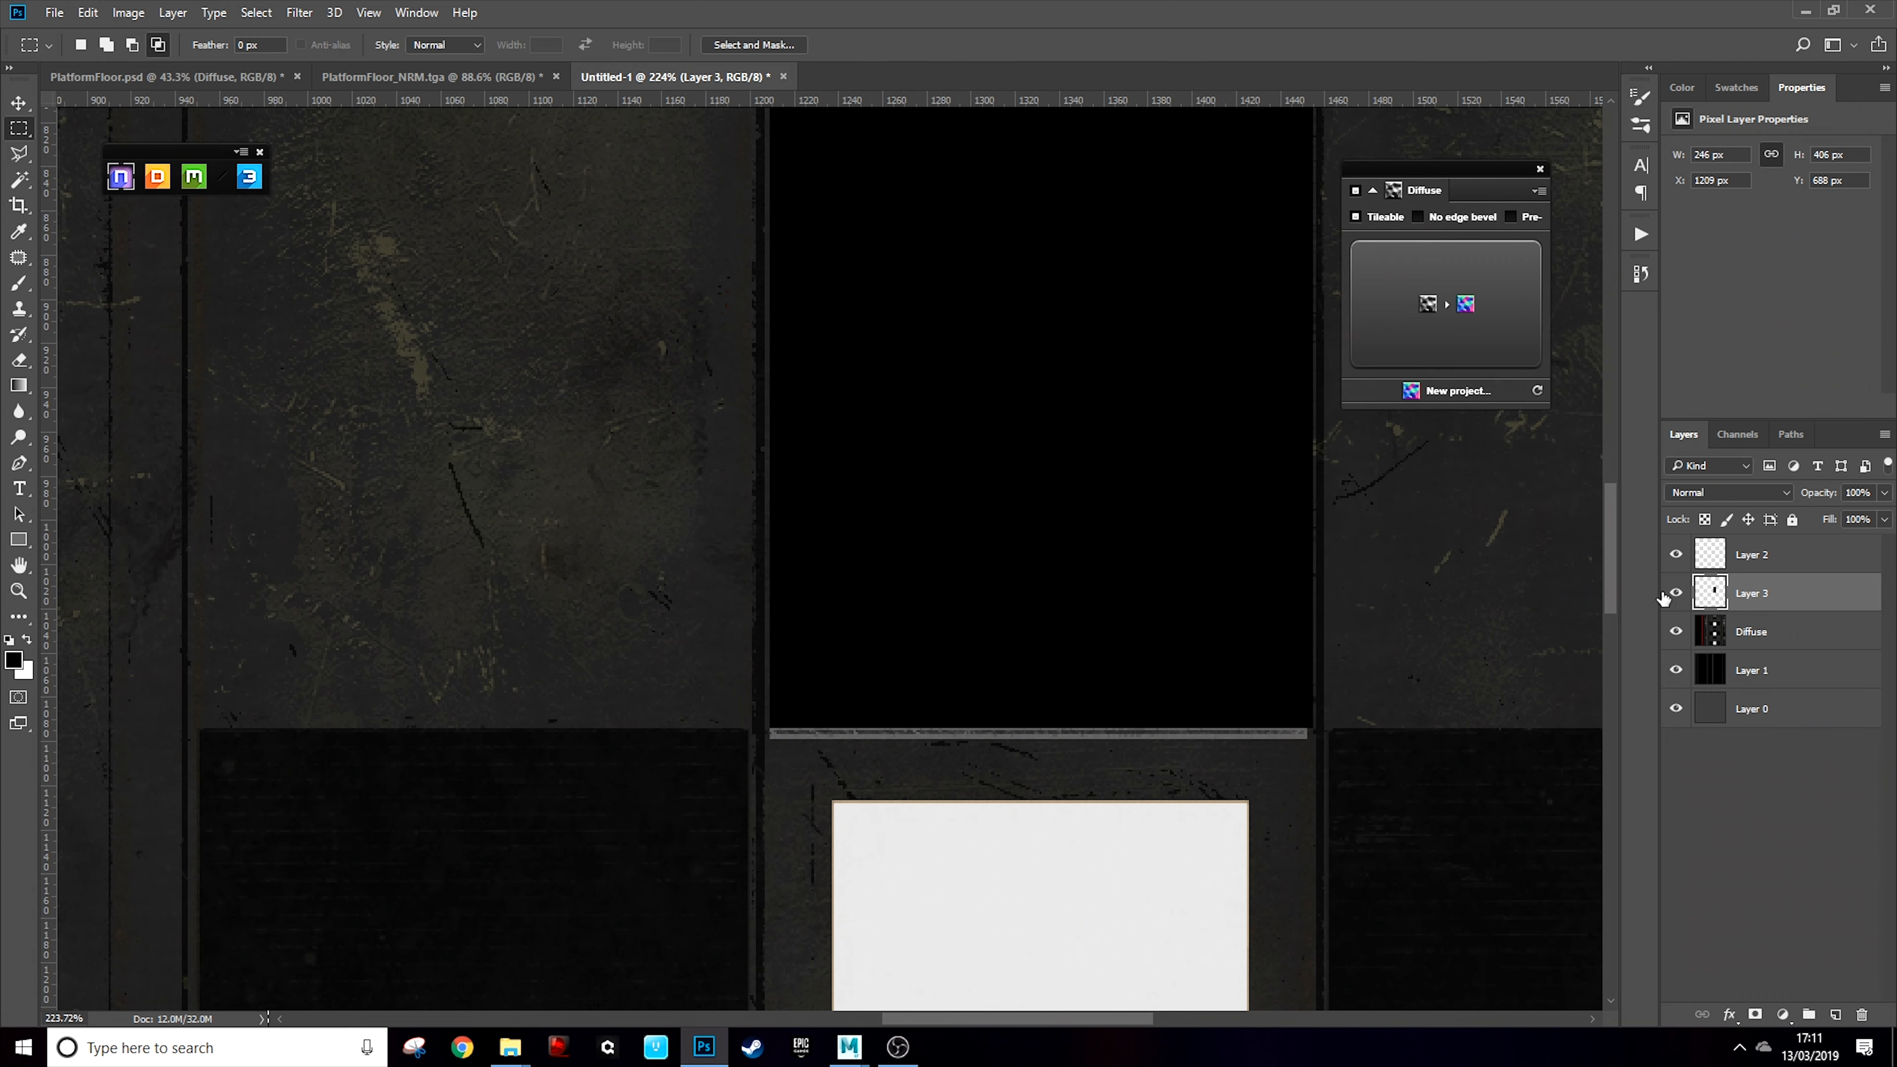
left_click(1676, 594)
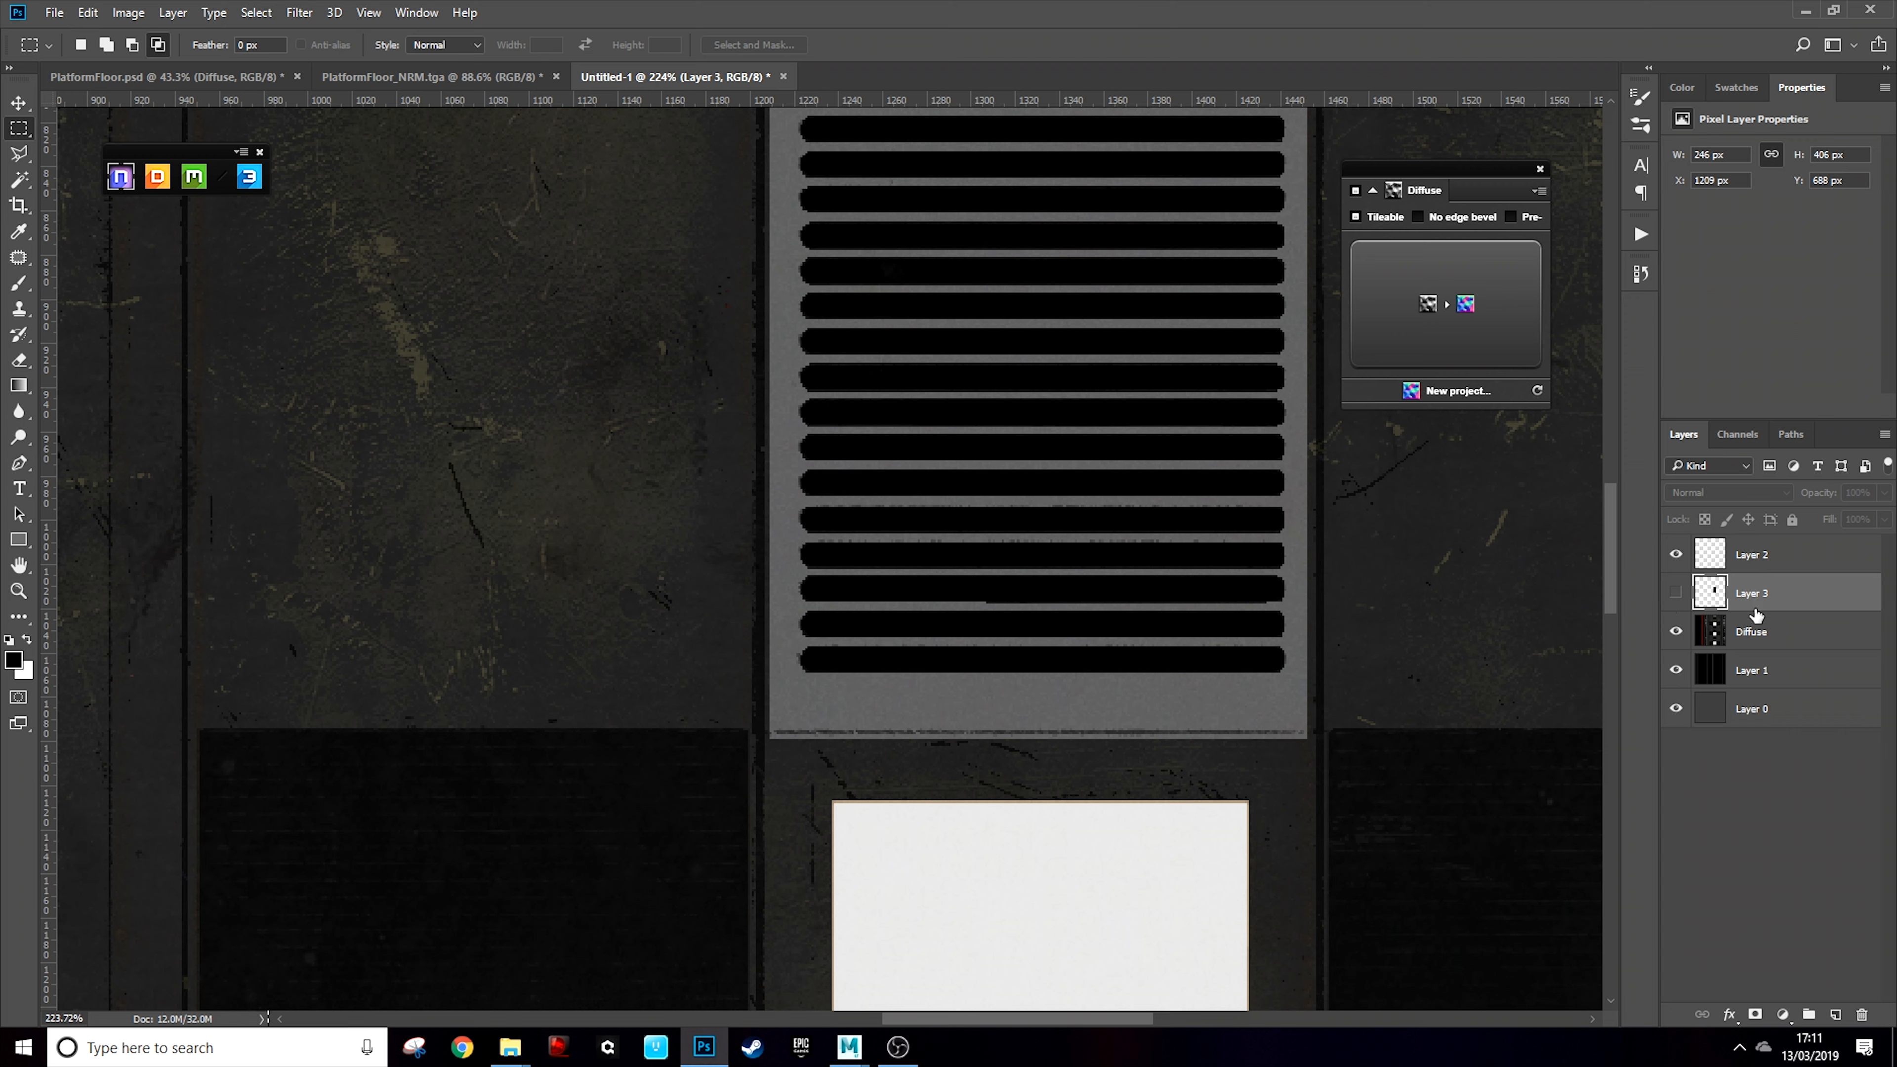
On a new layer, fill a white rectangle of about 60 × 12 px over the vent's second-lowest slot and deselect
key("ctrl+shift+n")
key("Return")
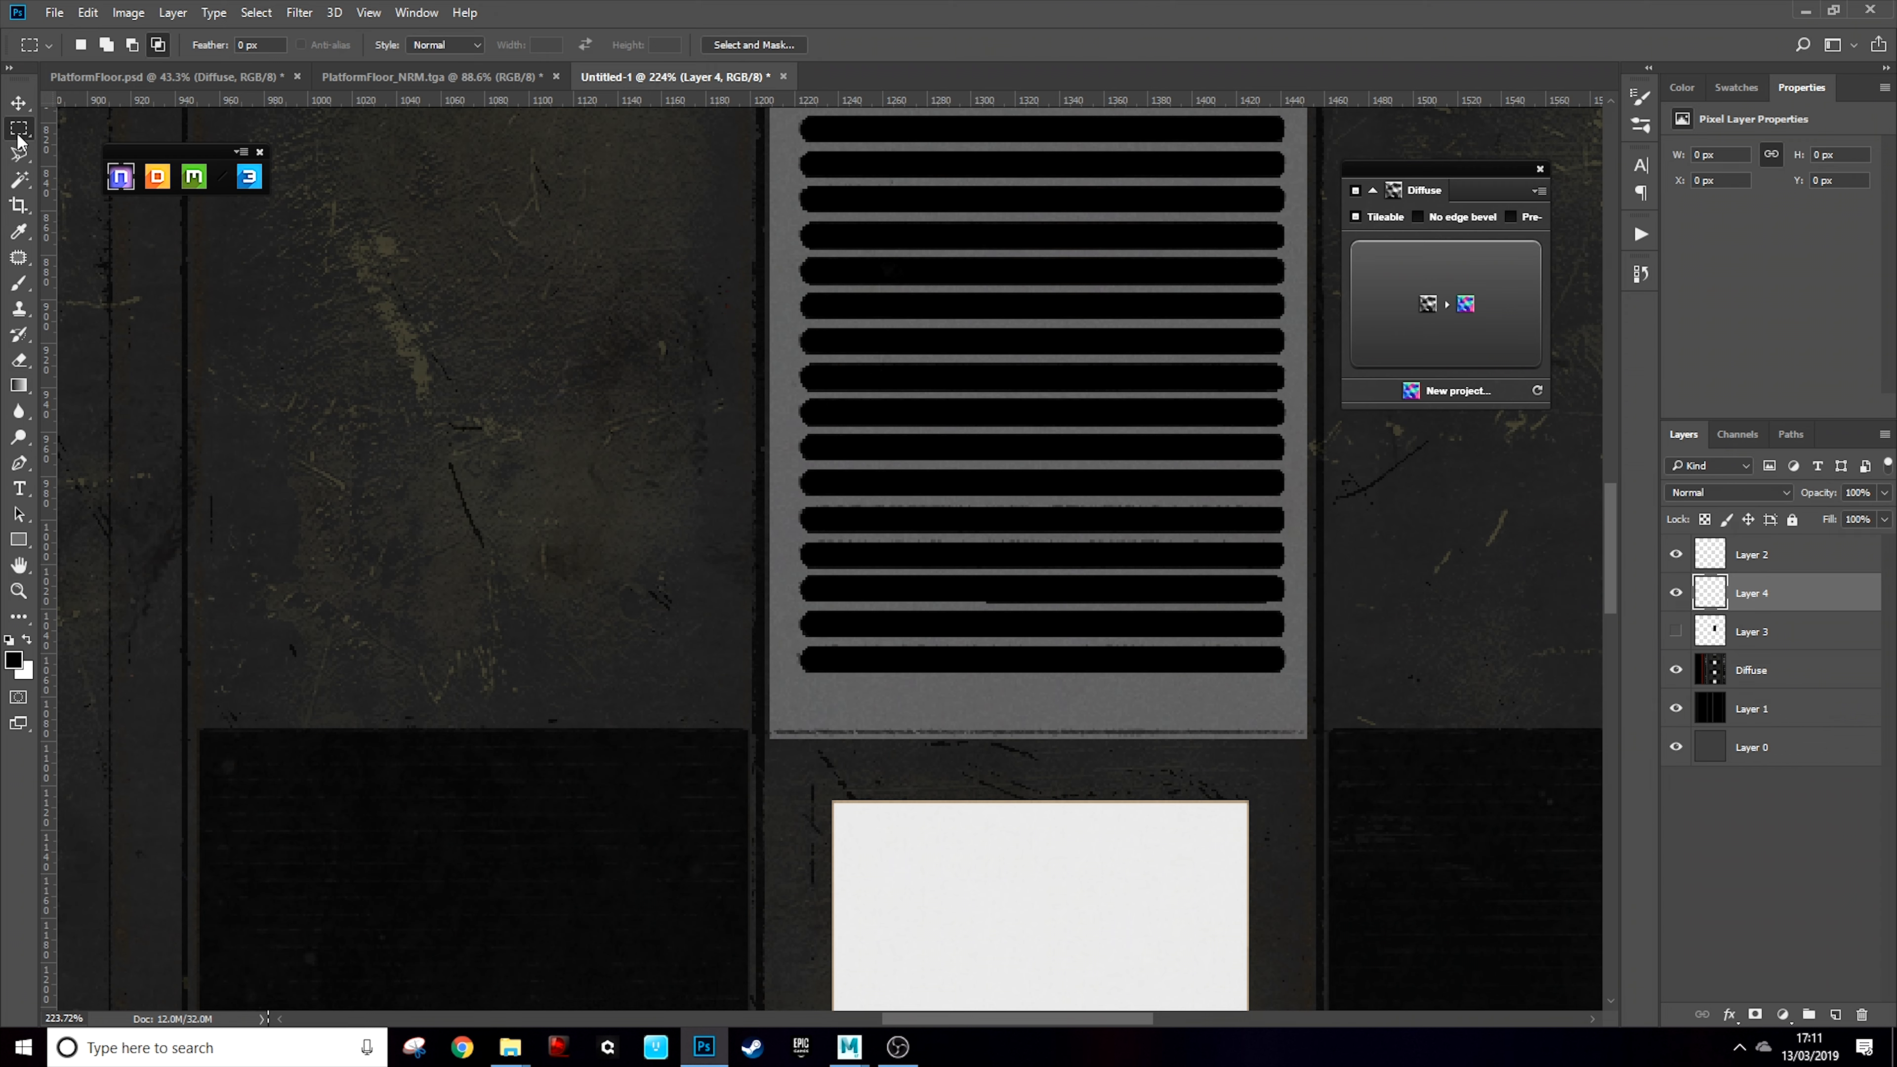
scroll(990, 598, "up", 4)
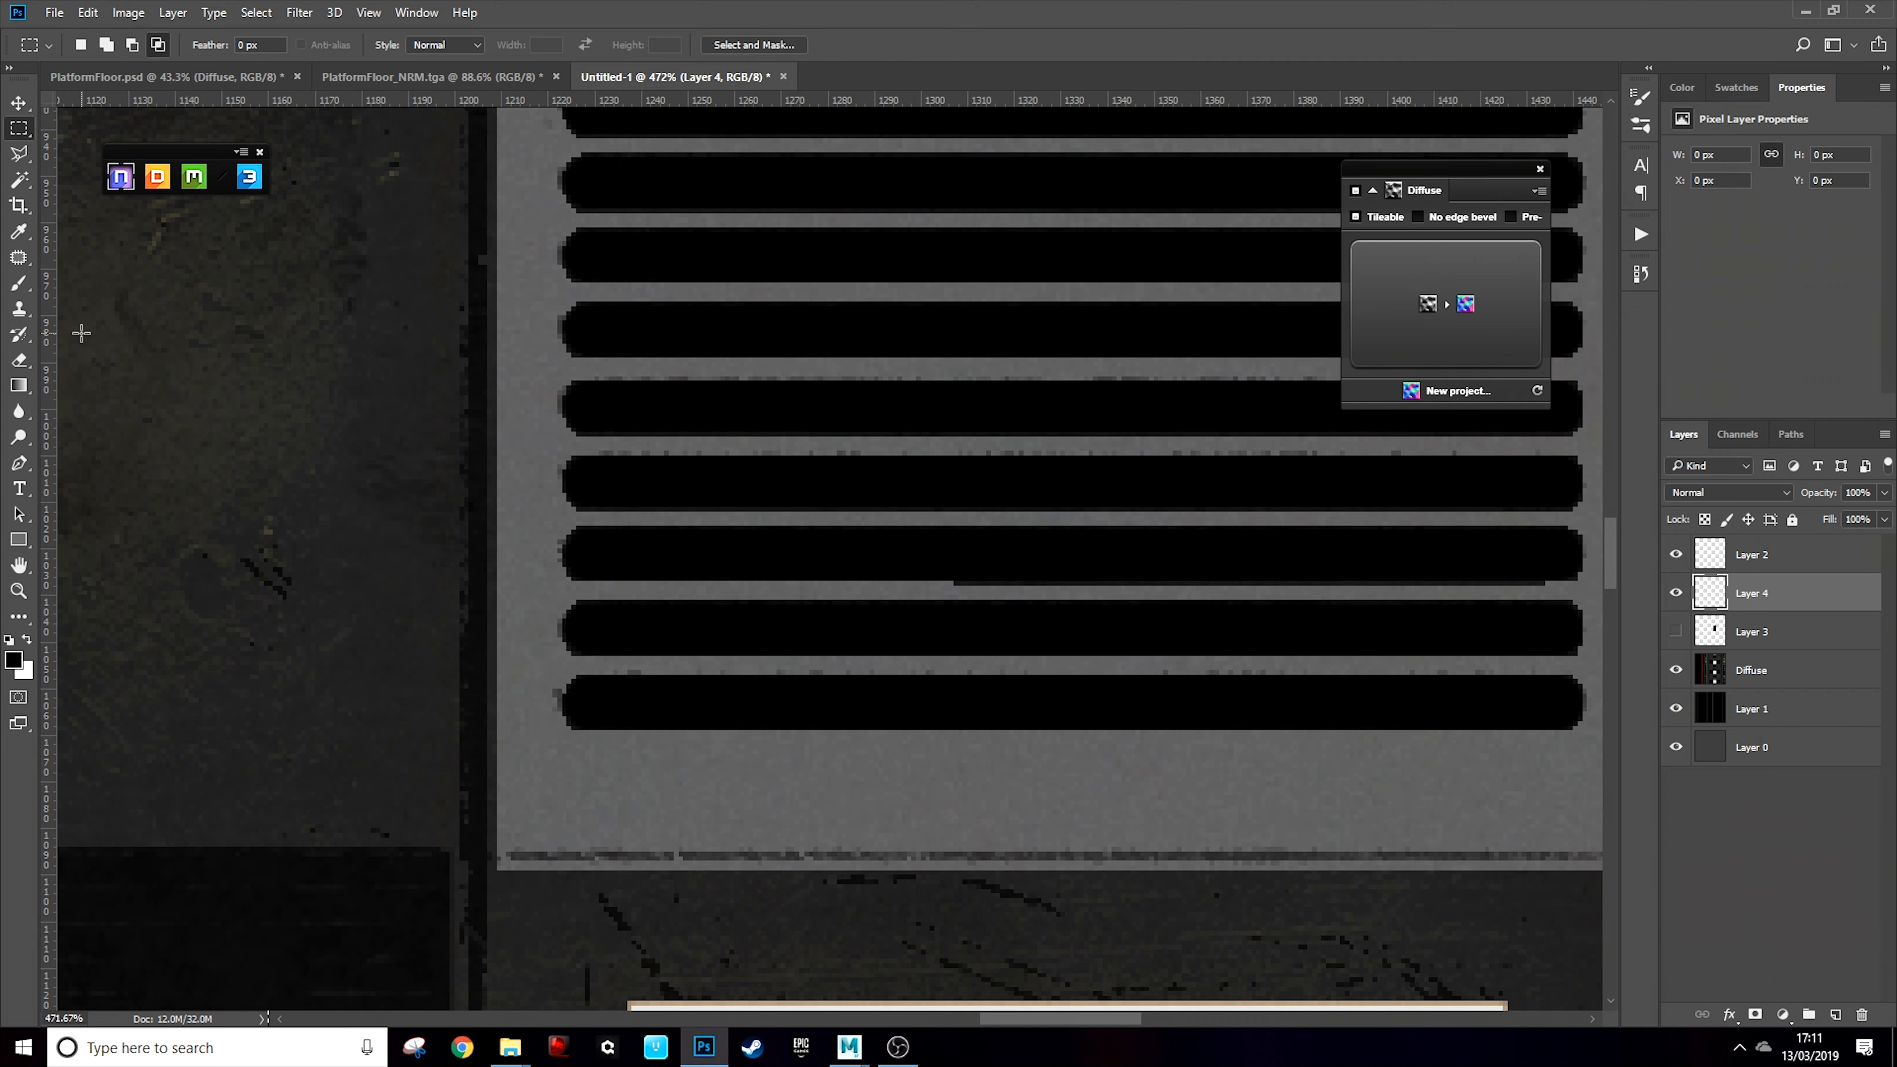
left_click_drag(804, 600, 1084, 656)
key("x")
key("alt+BackSpace")
key("ctrl+d")
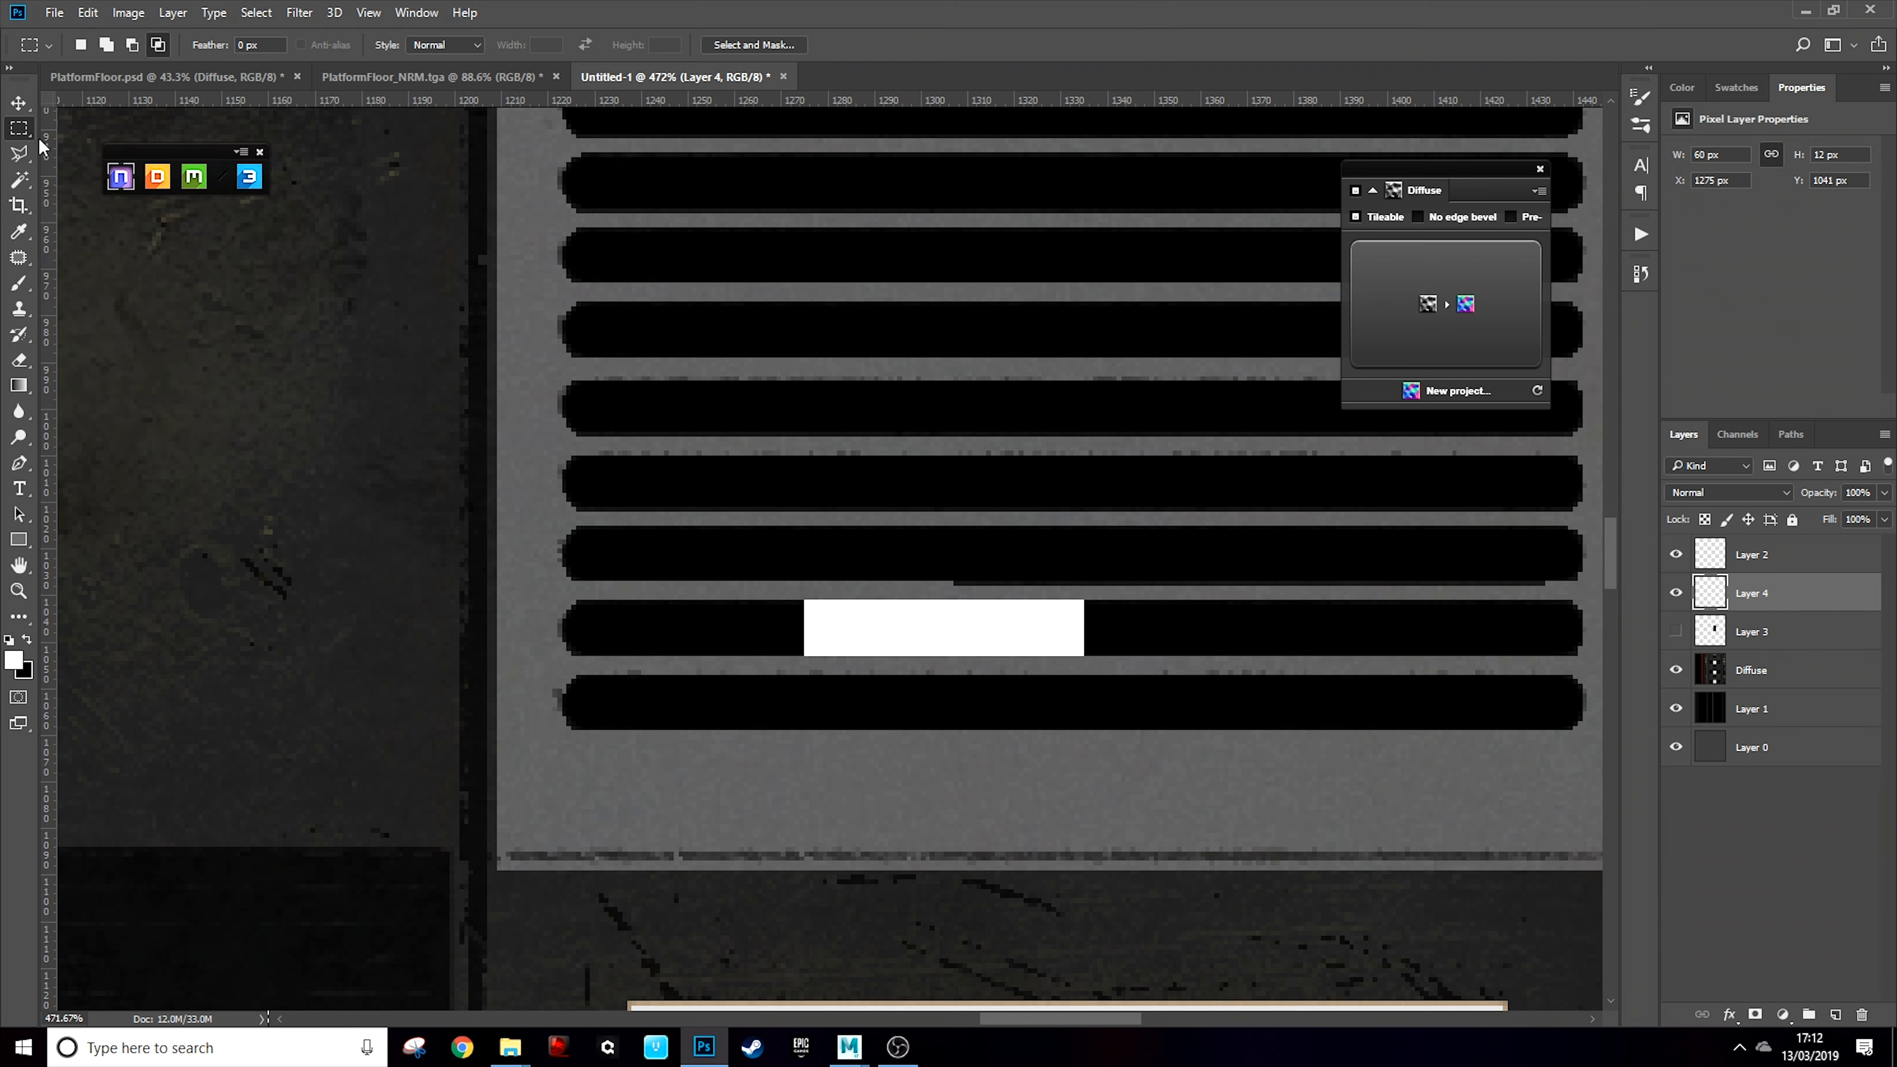
On another new layer, create a white-filled circle about 15 px across just left of the white rectangle
key("ctrl+shift+n")
key("Return")
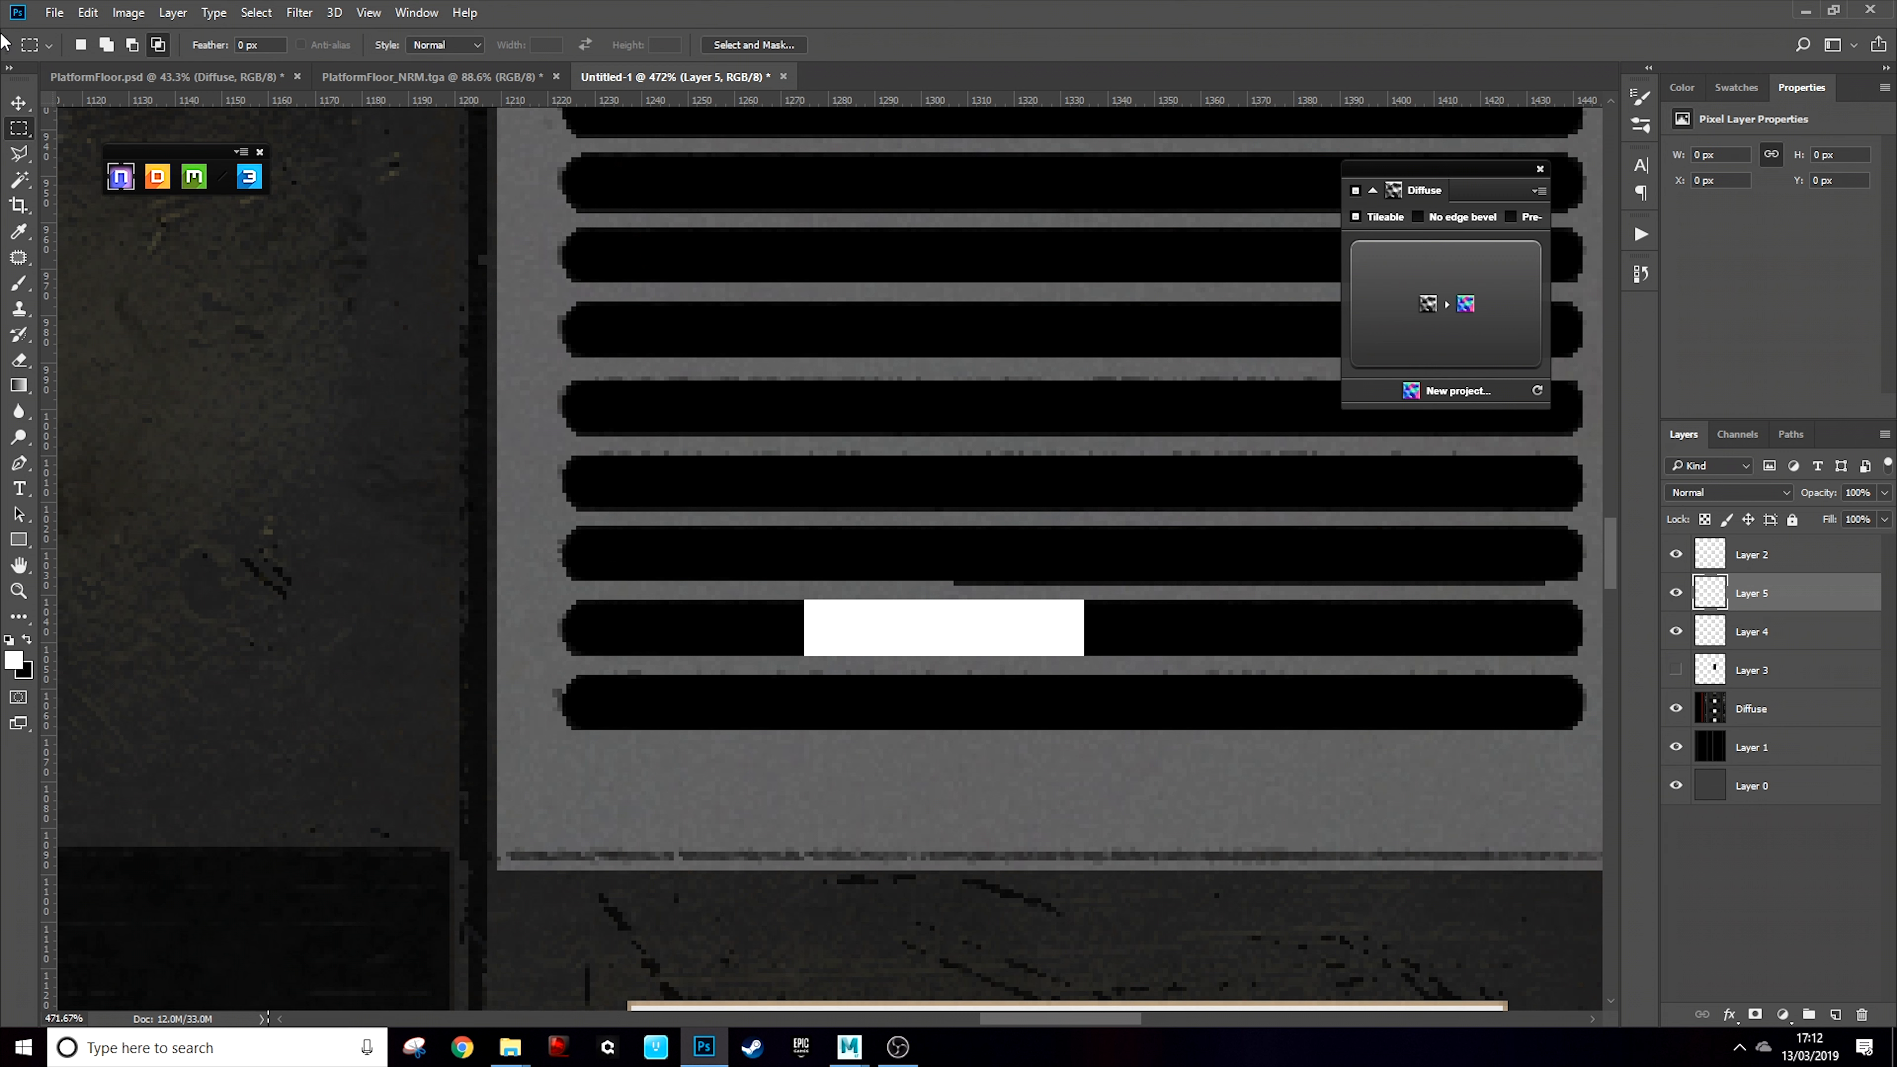
right_click(19, 128)
left_click(112, 147)
left_click_drag(722, 592, 821, 659)
key("alt+BackSpace")
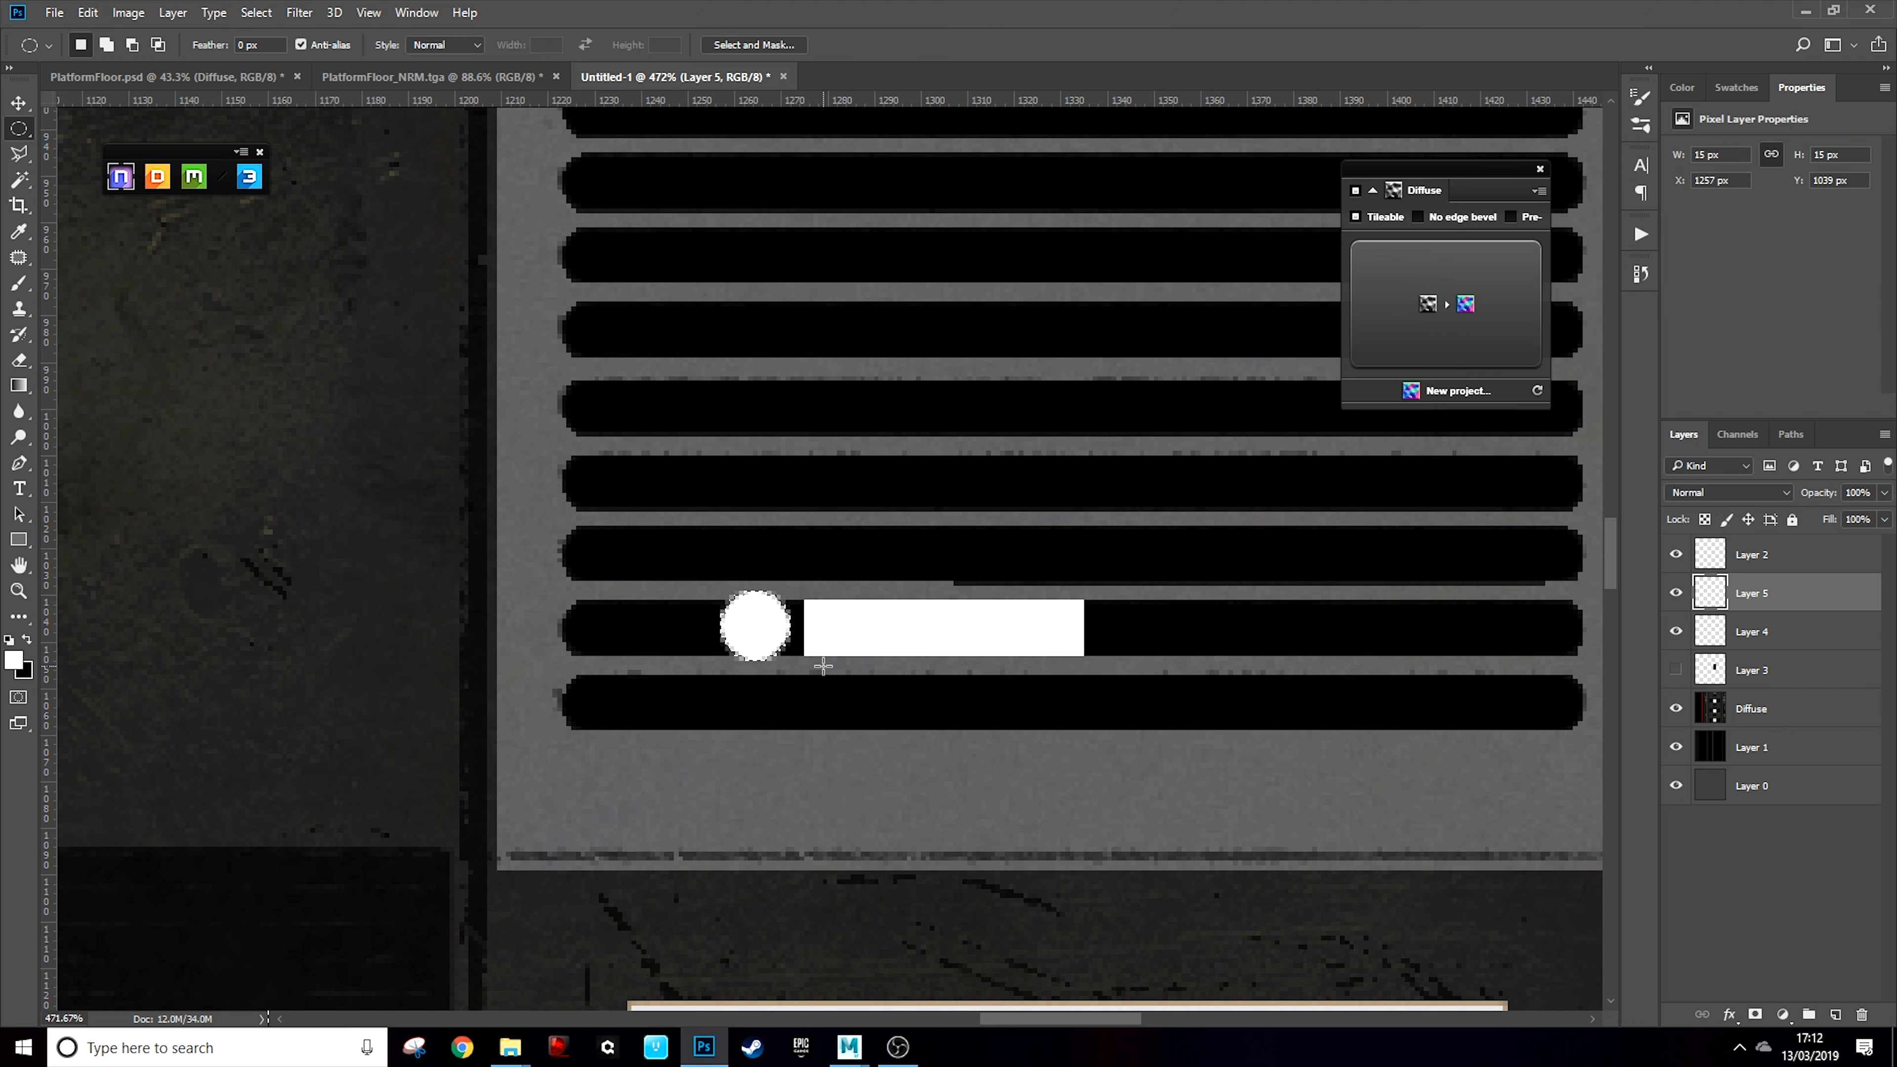
Move the white circle over the rectangle's left end to form a rounded end, and clear the selection
left_click(7, 108)
scroll(898, 700, "up", 6)
left_click_drag(663, 574, 745, 588)
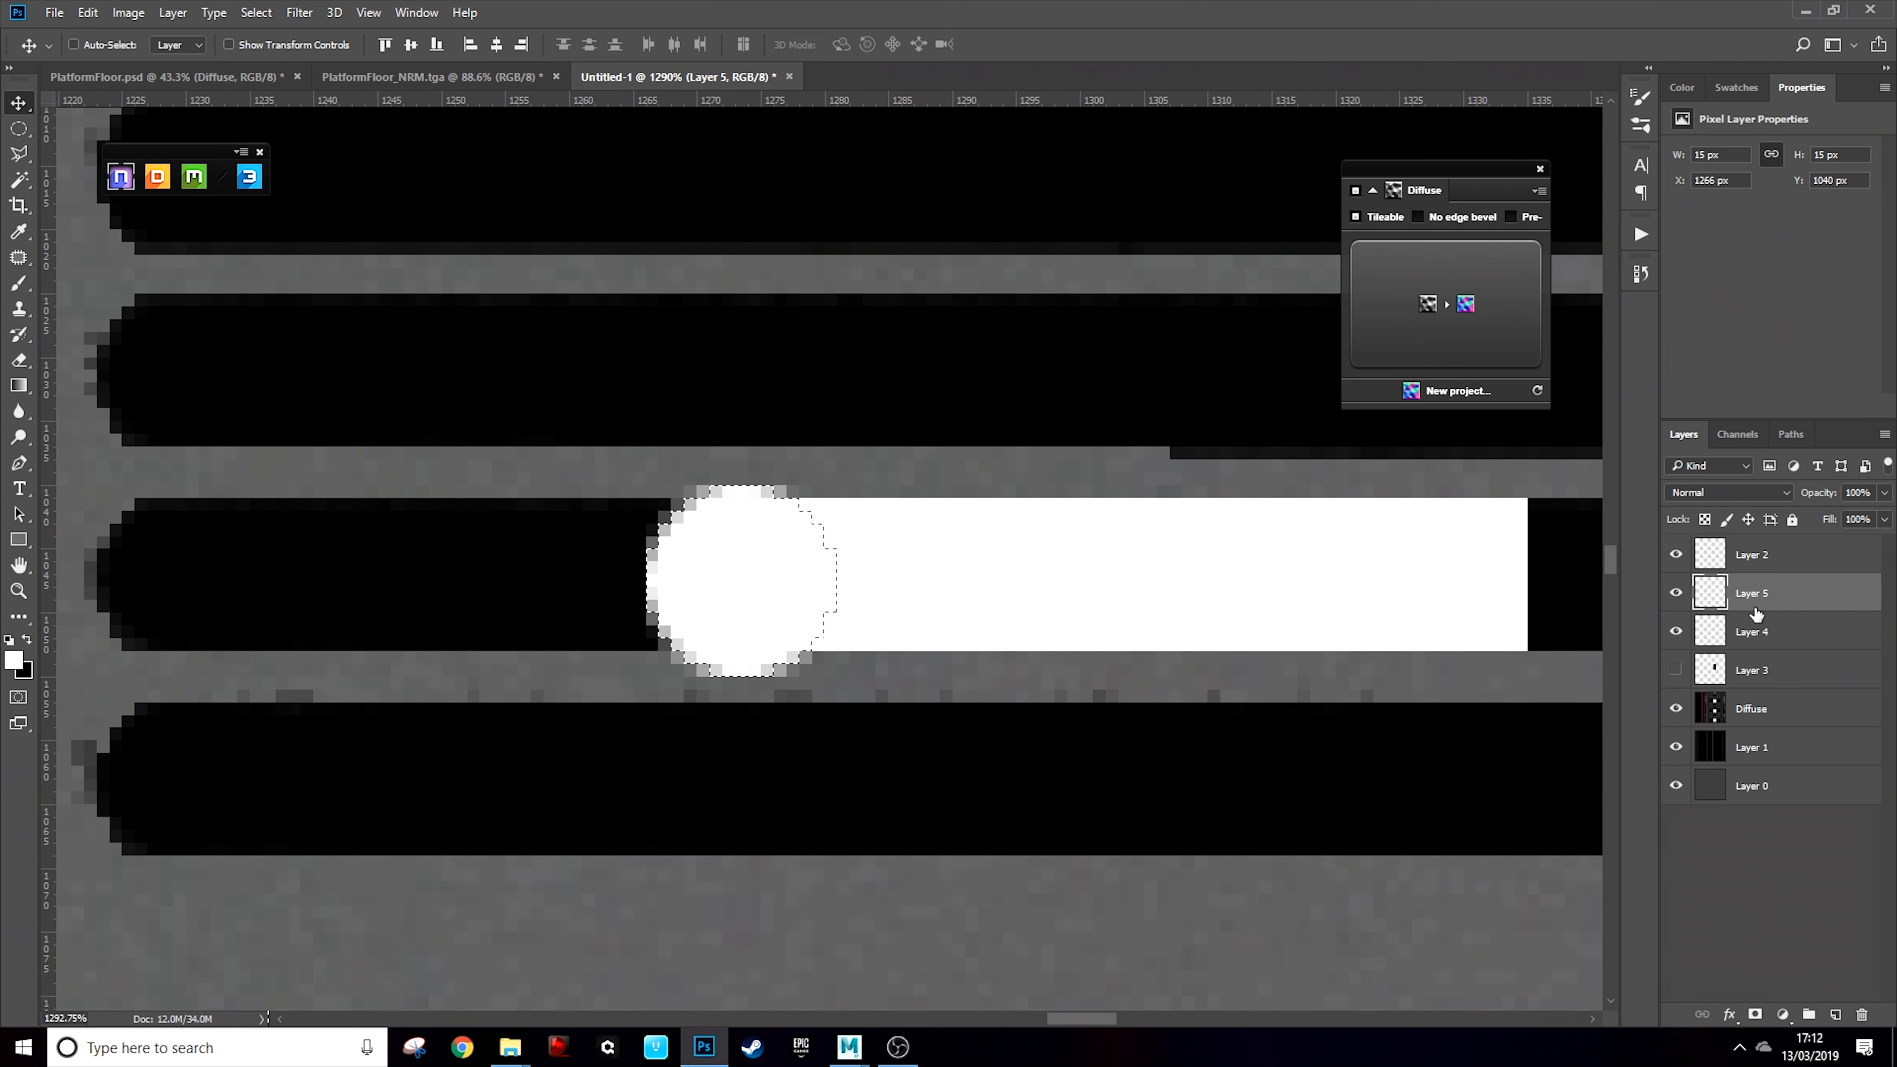
key("ctrl+d")
Extend the circle with a white rectangle of the same height, making a round-ended bar of about 69 × 15 px
right_click(19, 128)
left_click(85, 129)
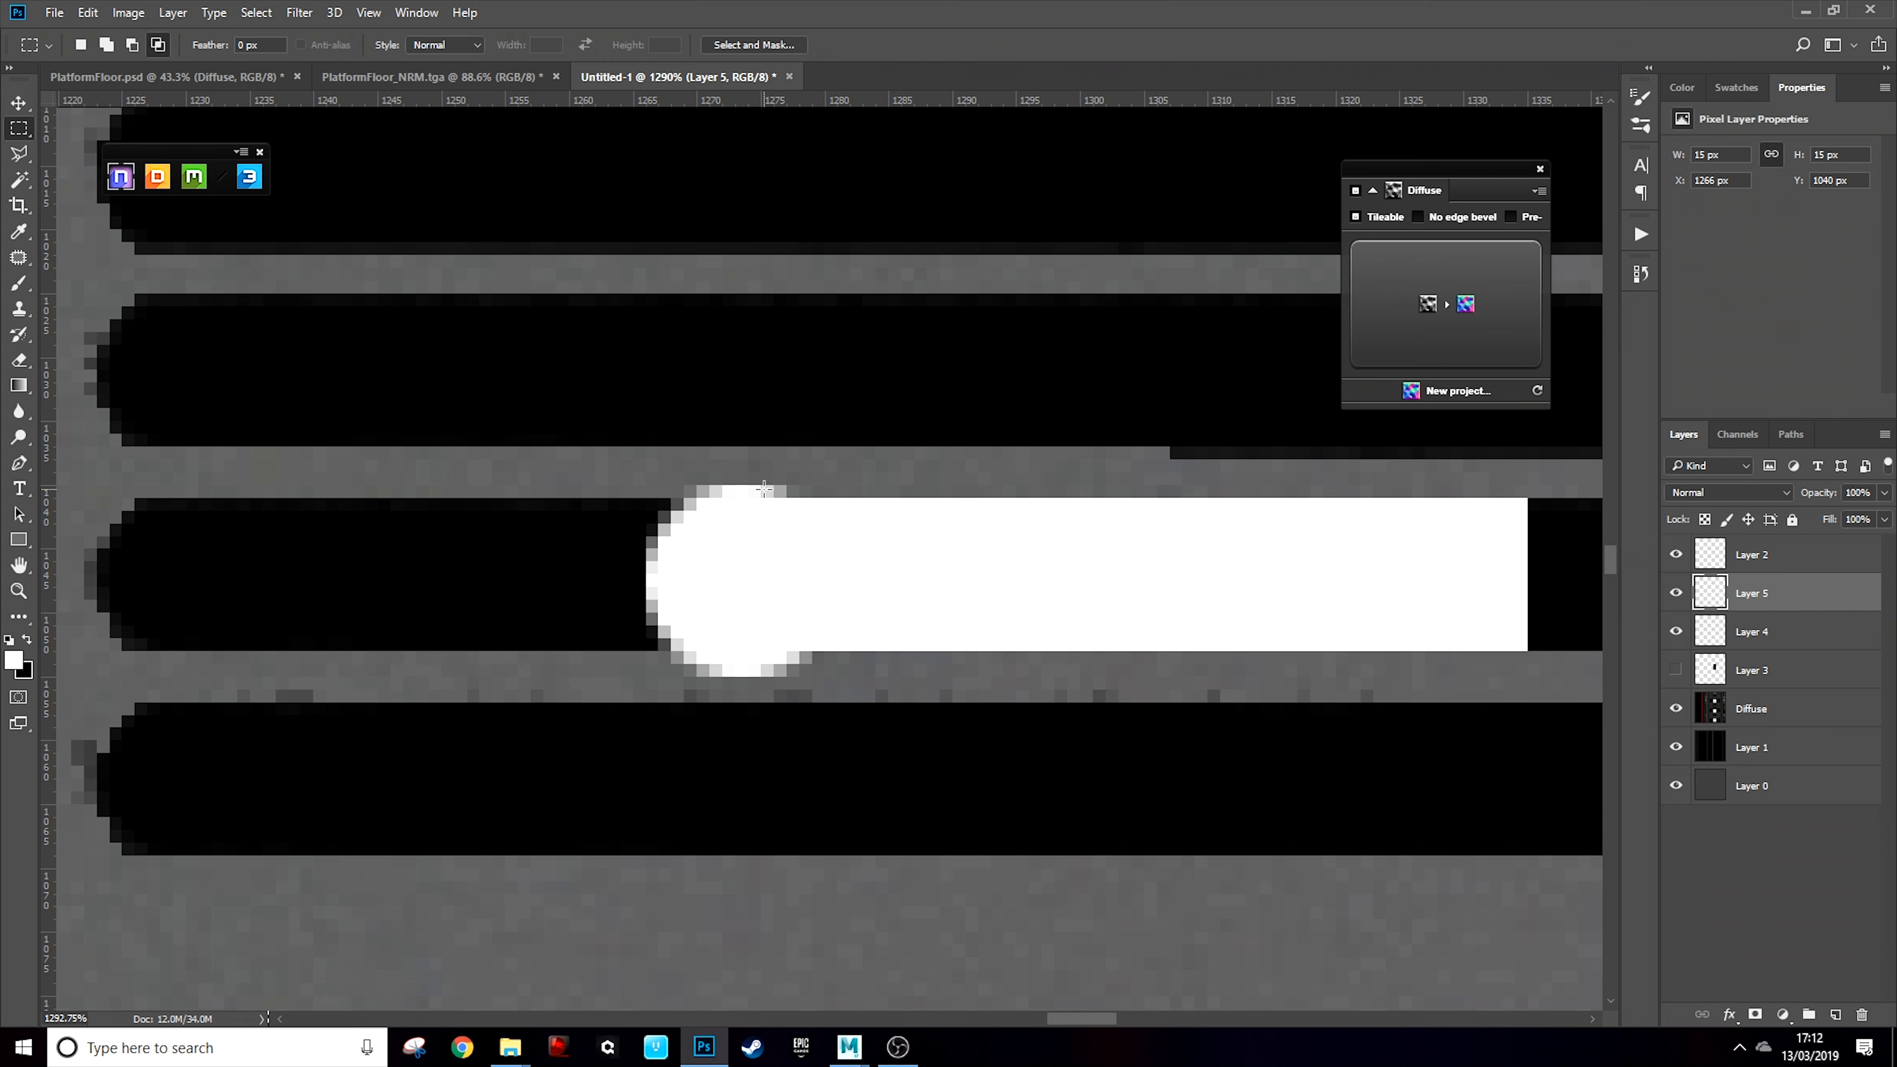
left_click_drag(763, 488, 1514, 667)
key("alt+BackSpace")
scroll(699, 540, "down", 3)
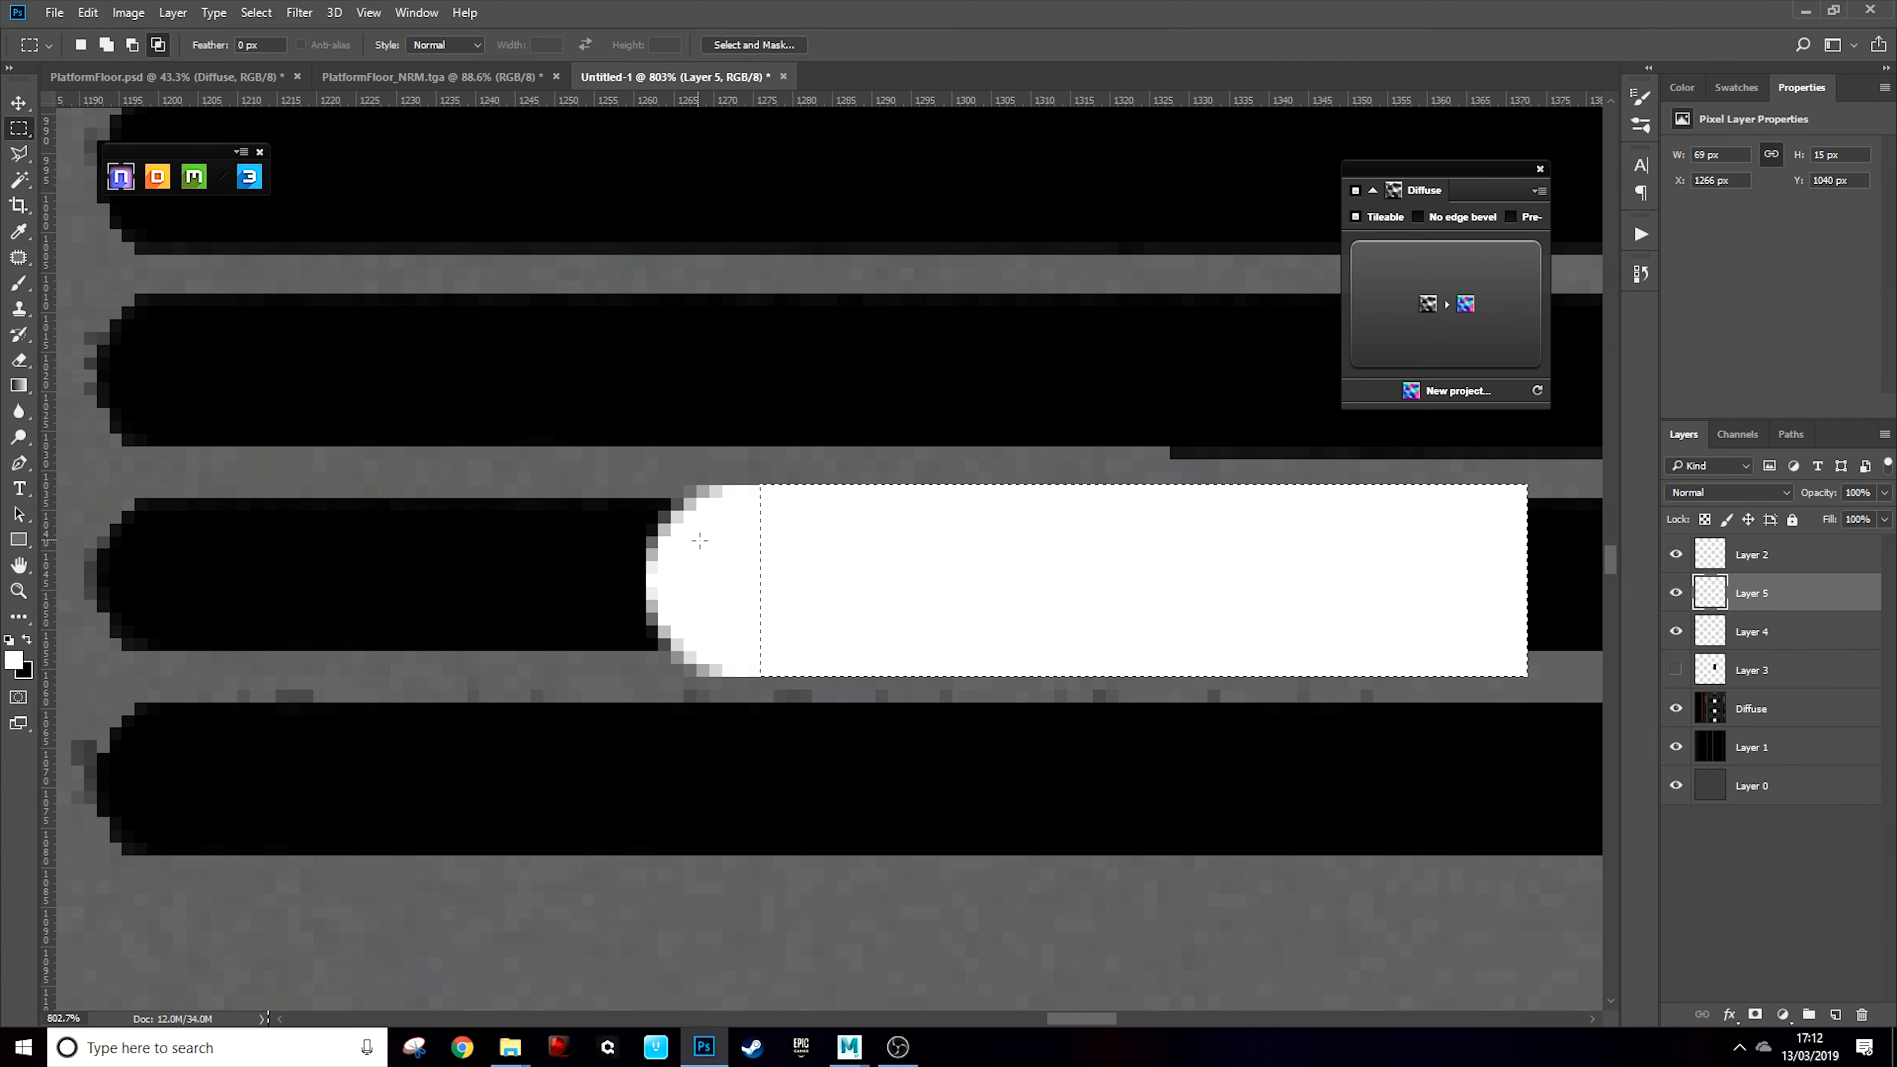
scroll(784, 580, "down", 4)
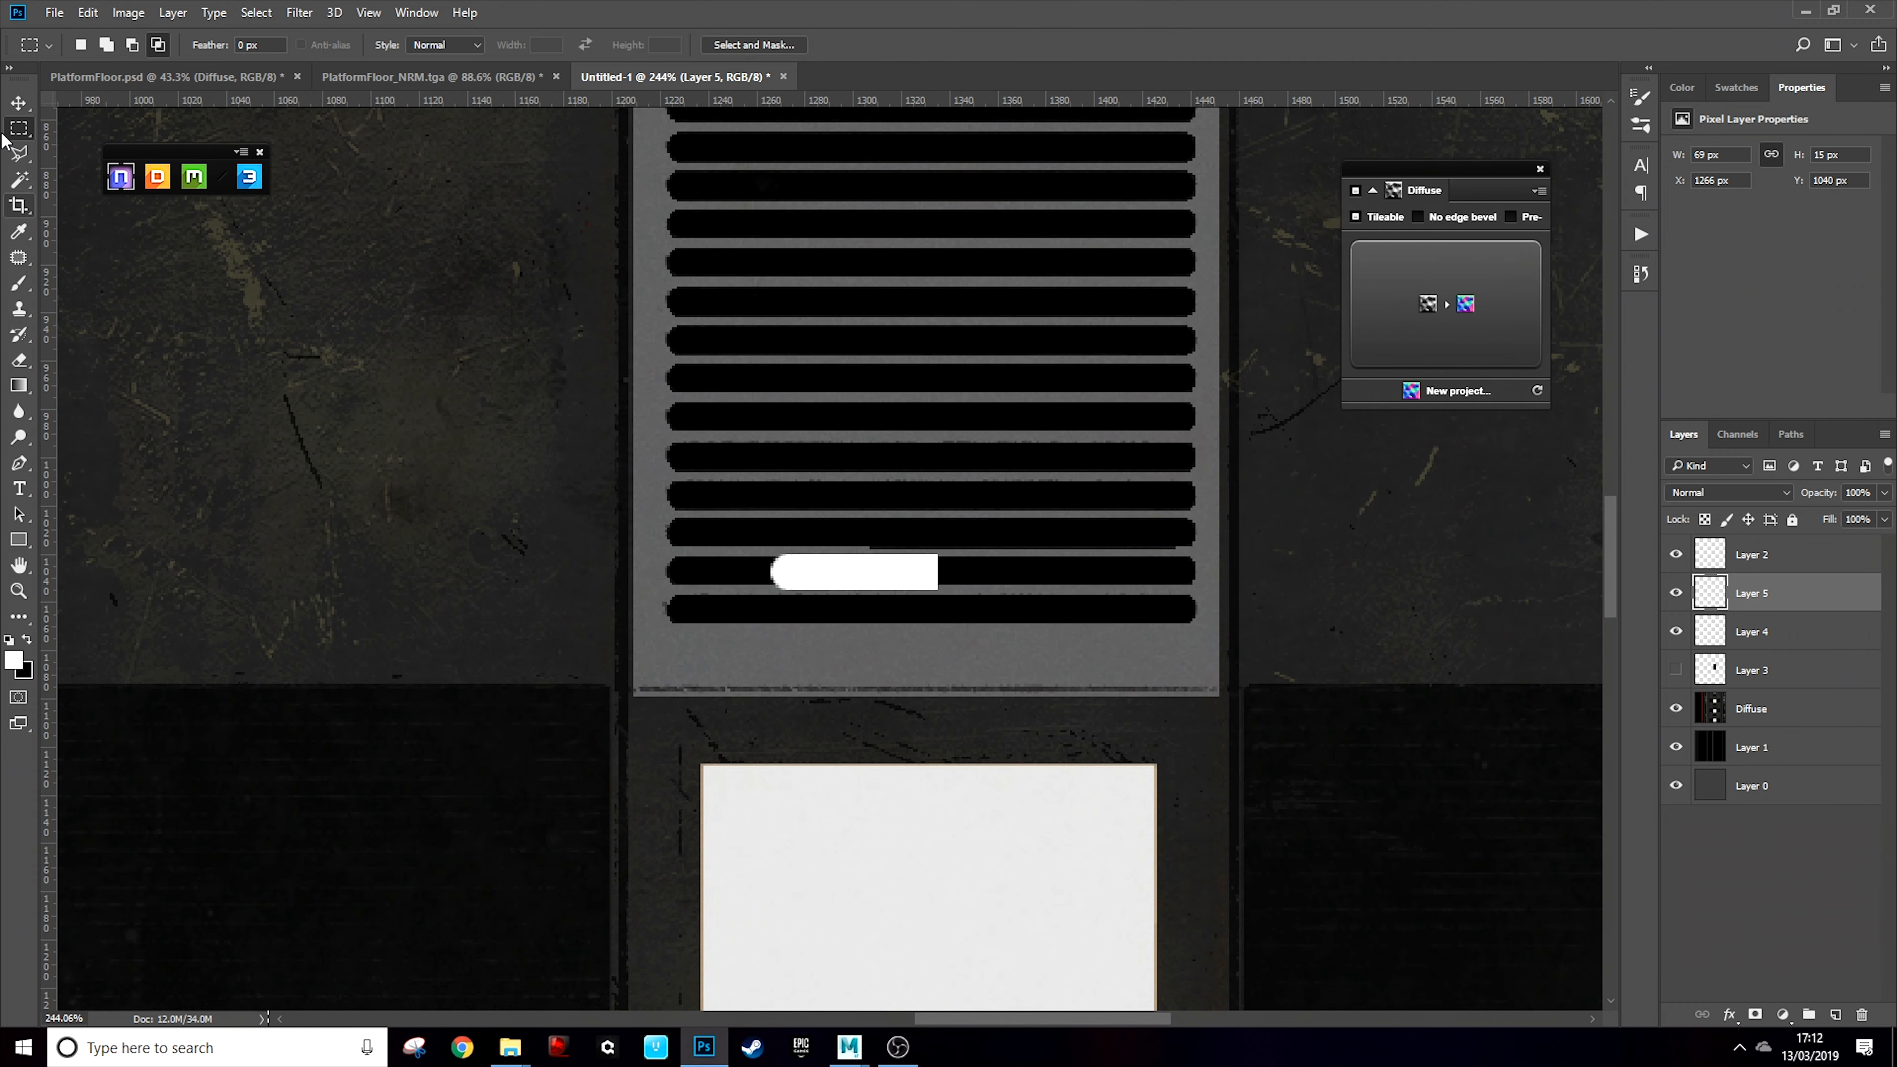
Merge the round-ended bar's layer with the white rectangle's layer below it, undoing a trial move of the bar
left_click(19, 102)
scroll(890, 607, "up", 2)
left_click_drag(838, 521, 906, 500)
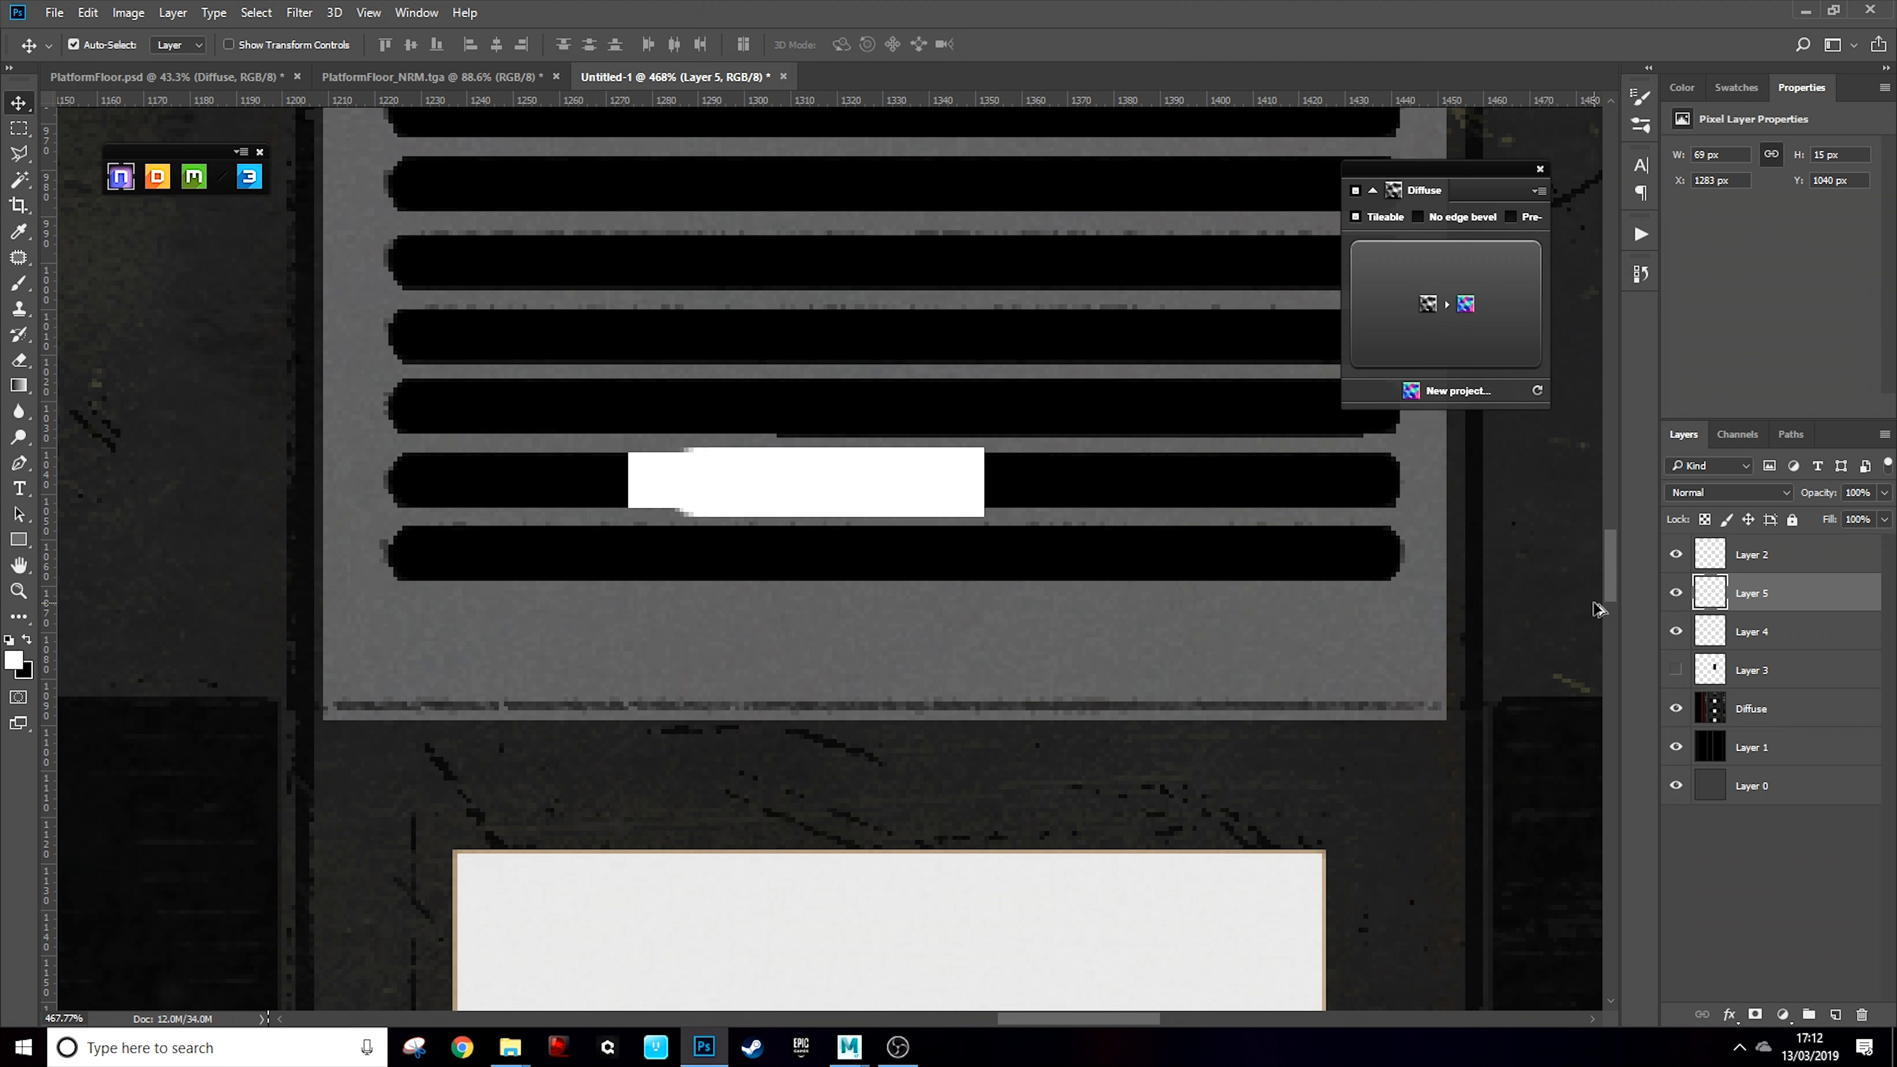
key("ctrl+z")
right_click(1764, 634)
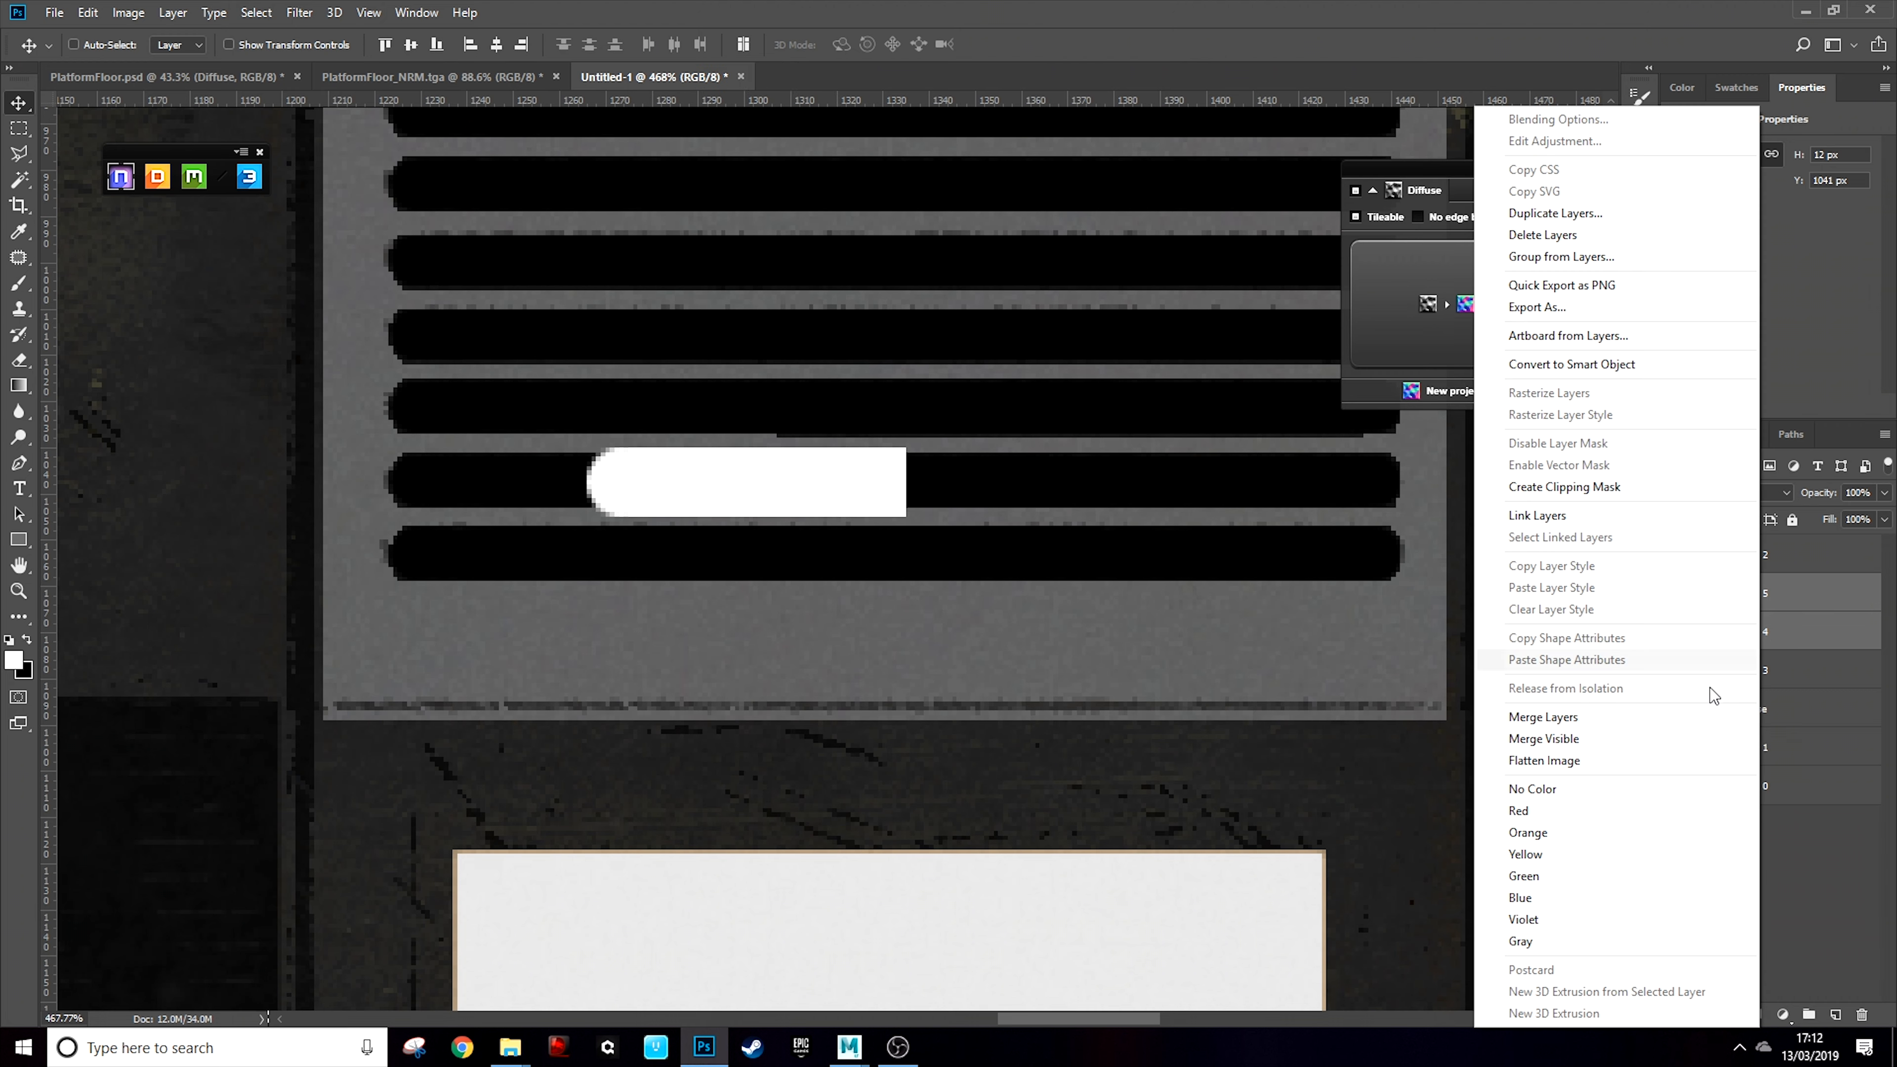
left_click(1567, 722)
Place the round-ended bar at the slot's left end and a horizontally flipped duplicate at its right end
left_click_drag(793, 471, 1050, 487)
key("ctrl+t")
right_click(1065, 482)
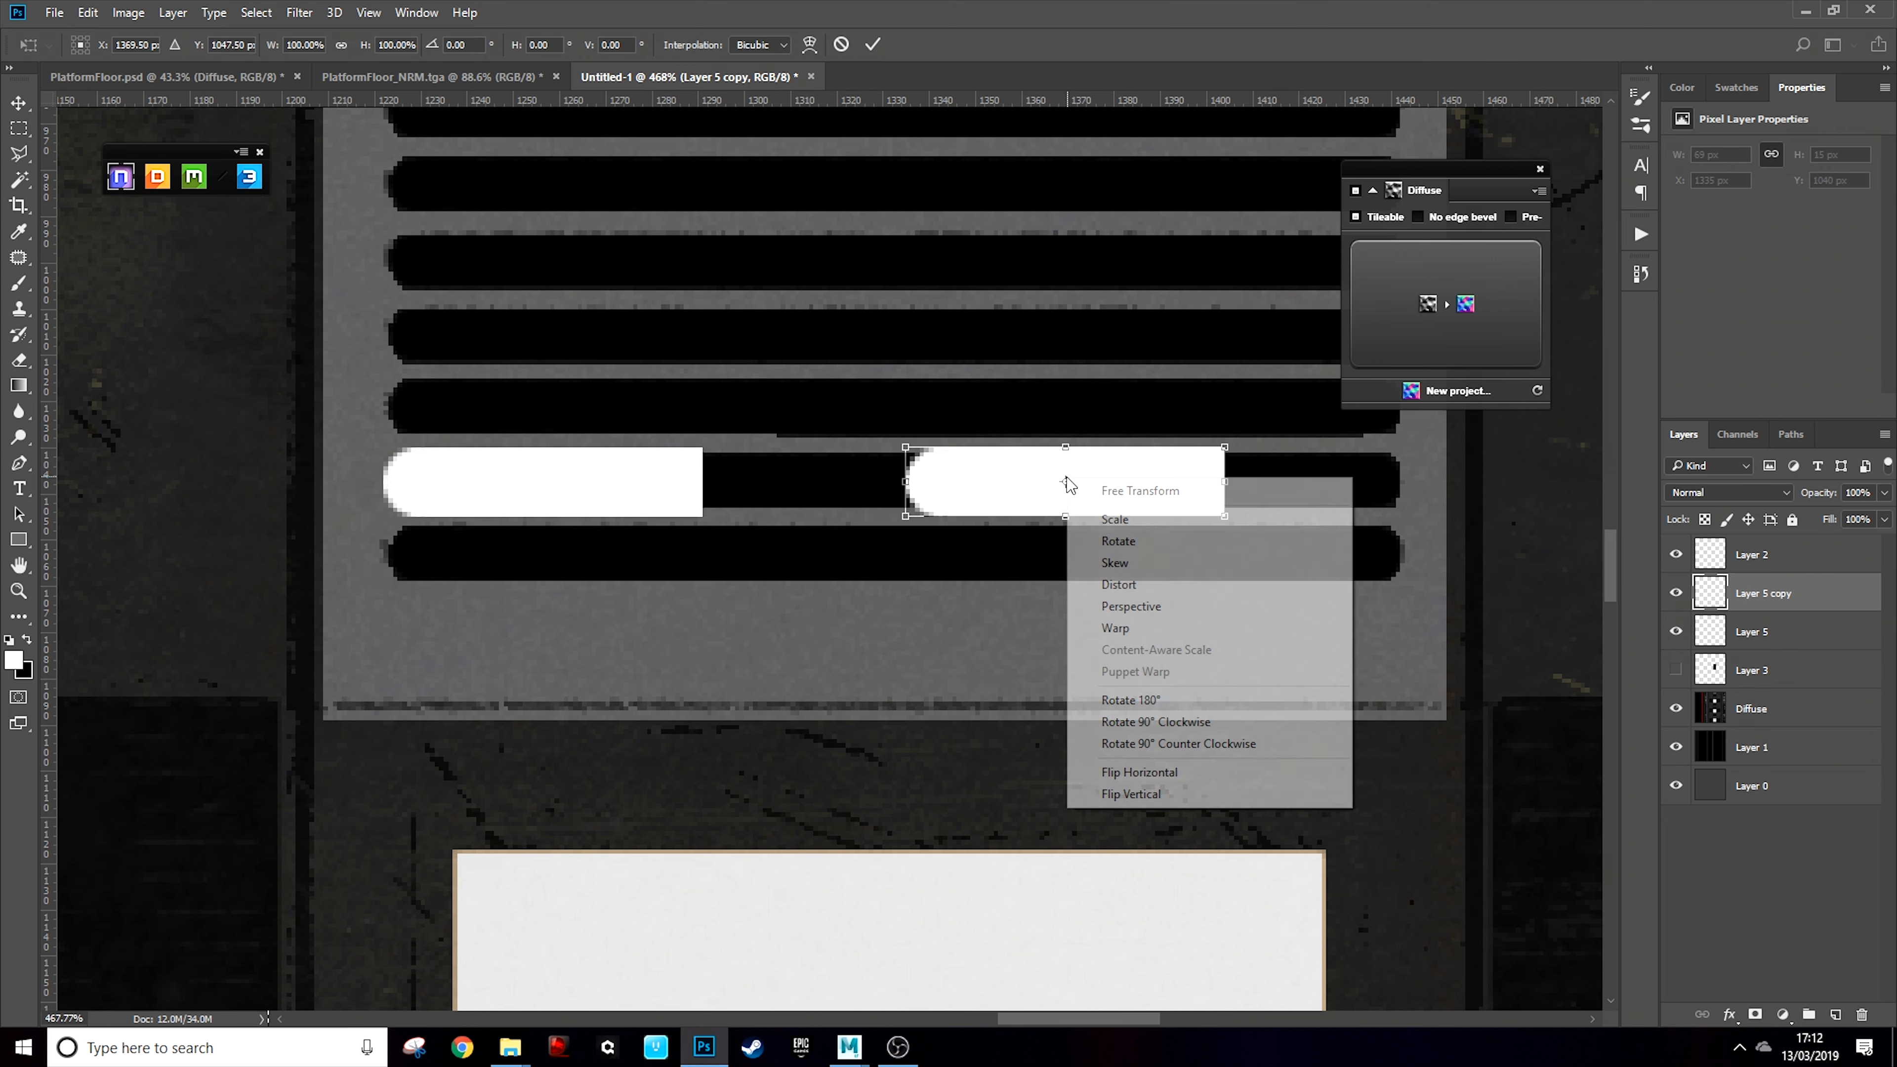
left_click(1164, 773)
key("Return")
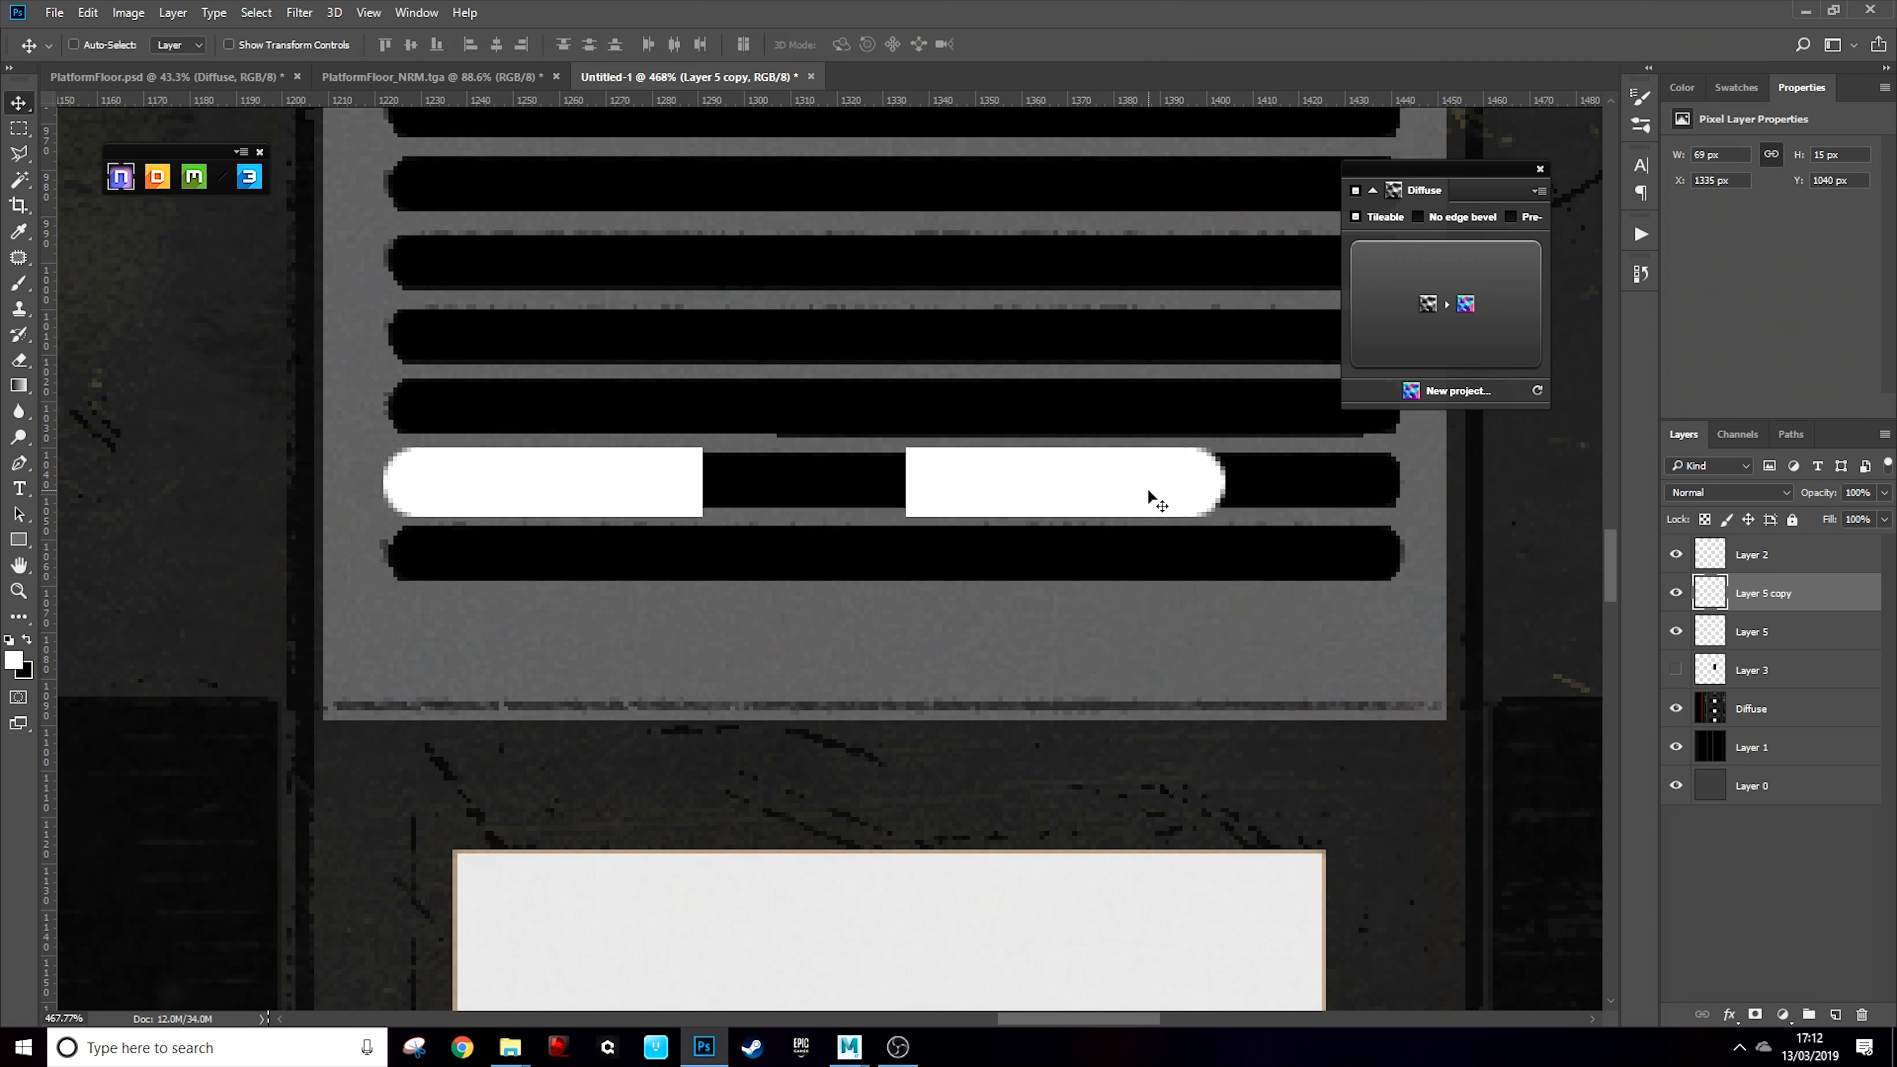
left_click_drag(1123, 489, 1313, 486)
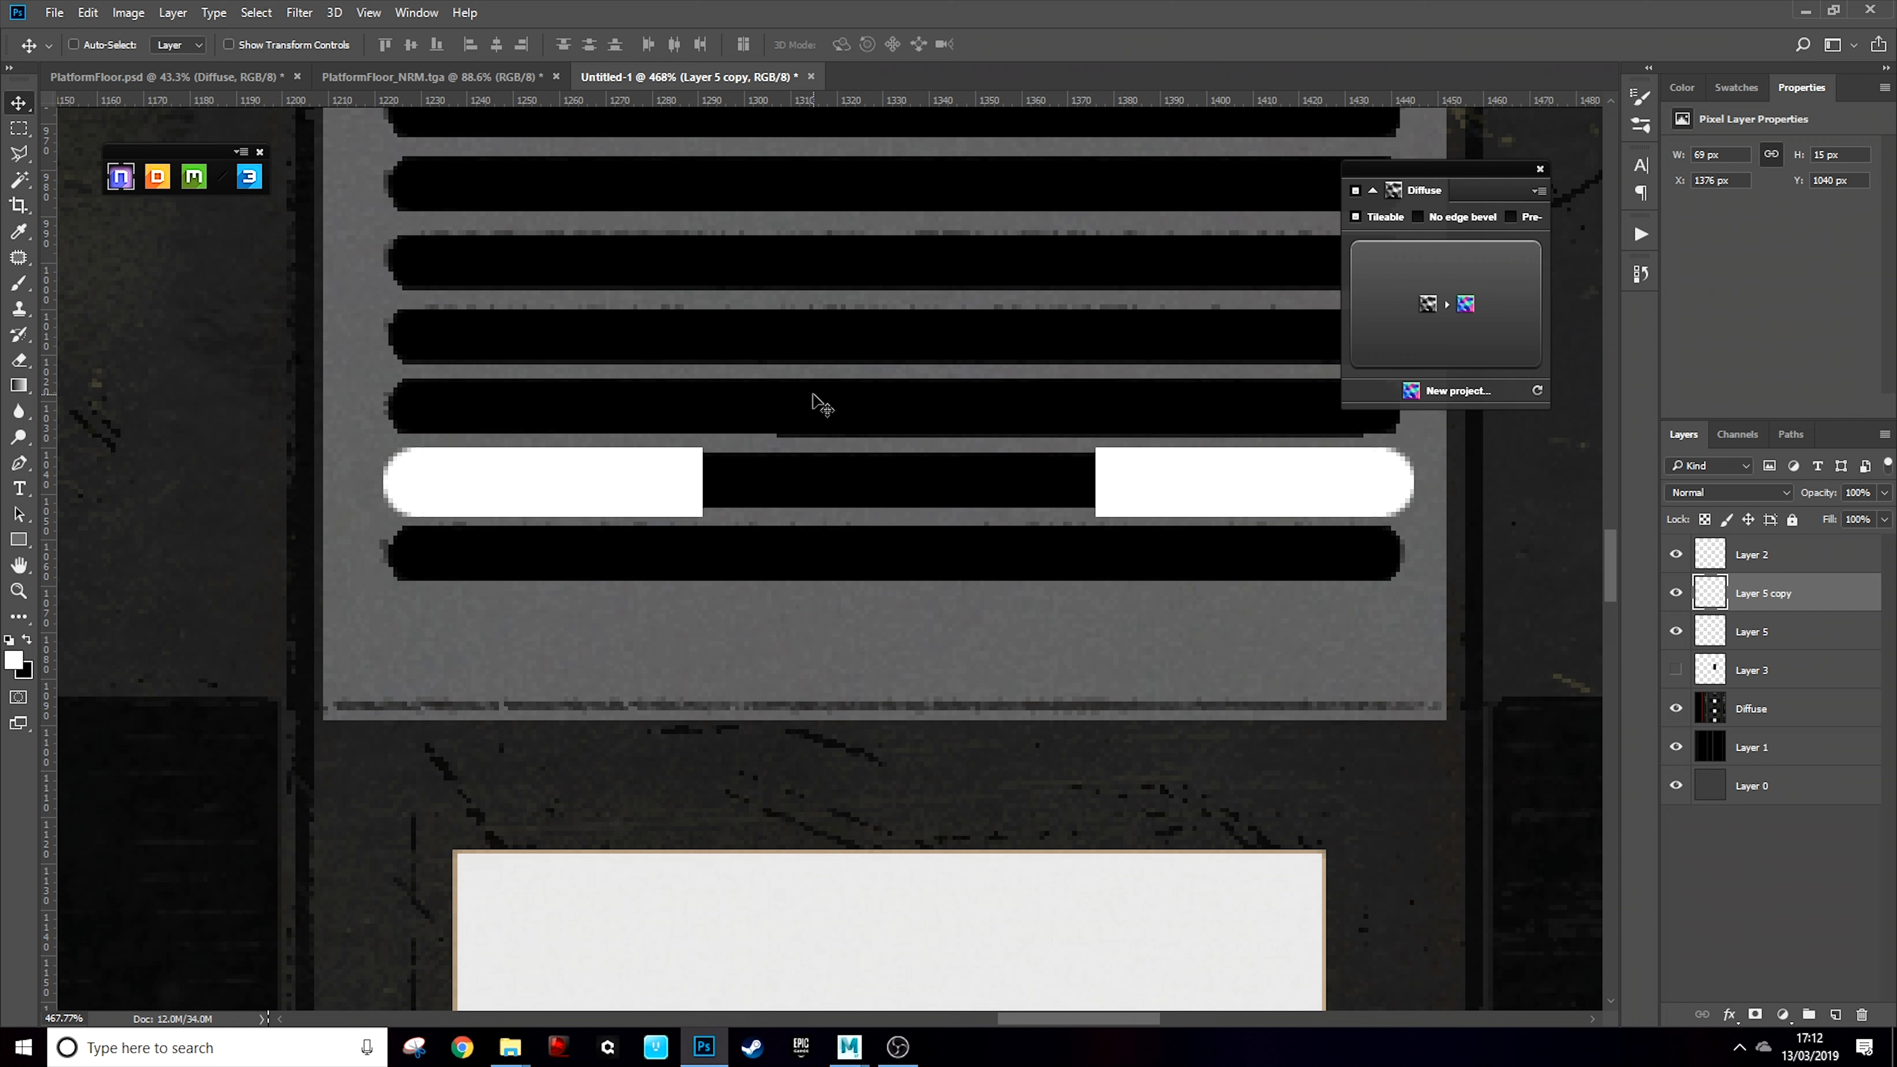
Select a narrow strip near the inner end of the left bar half and merge the two bar halves' layers
left_click(19, 128)
left_click_drag(633, 425, 698, 554)
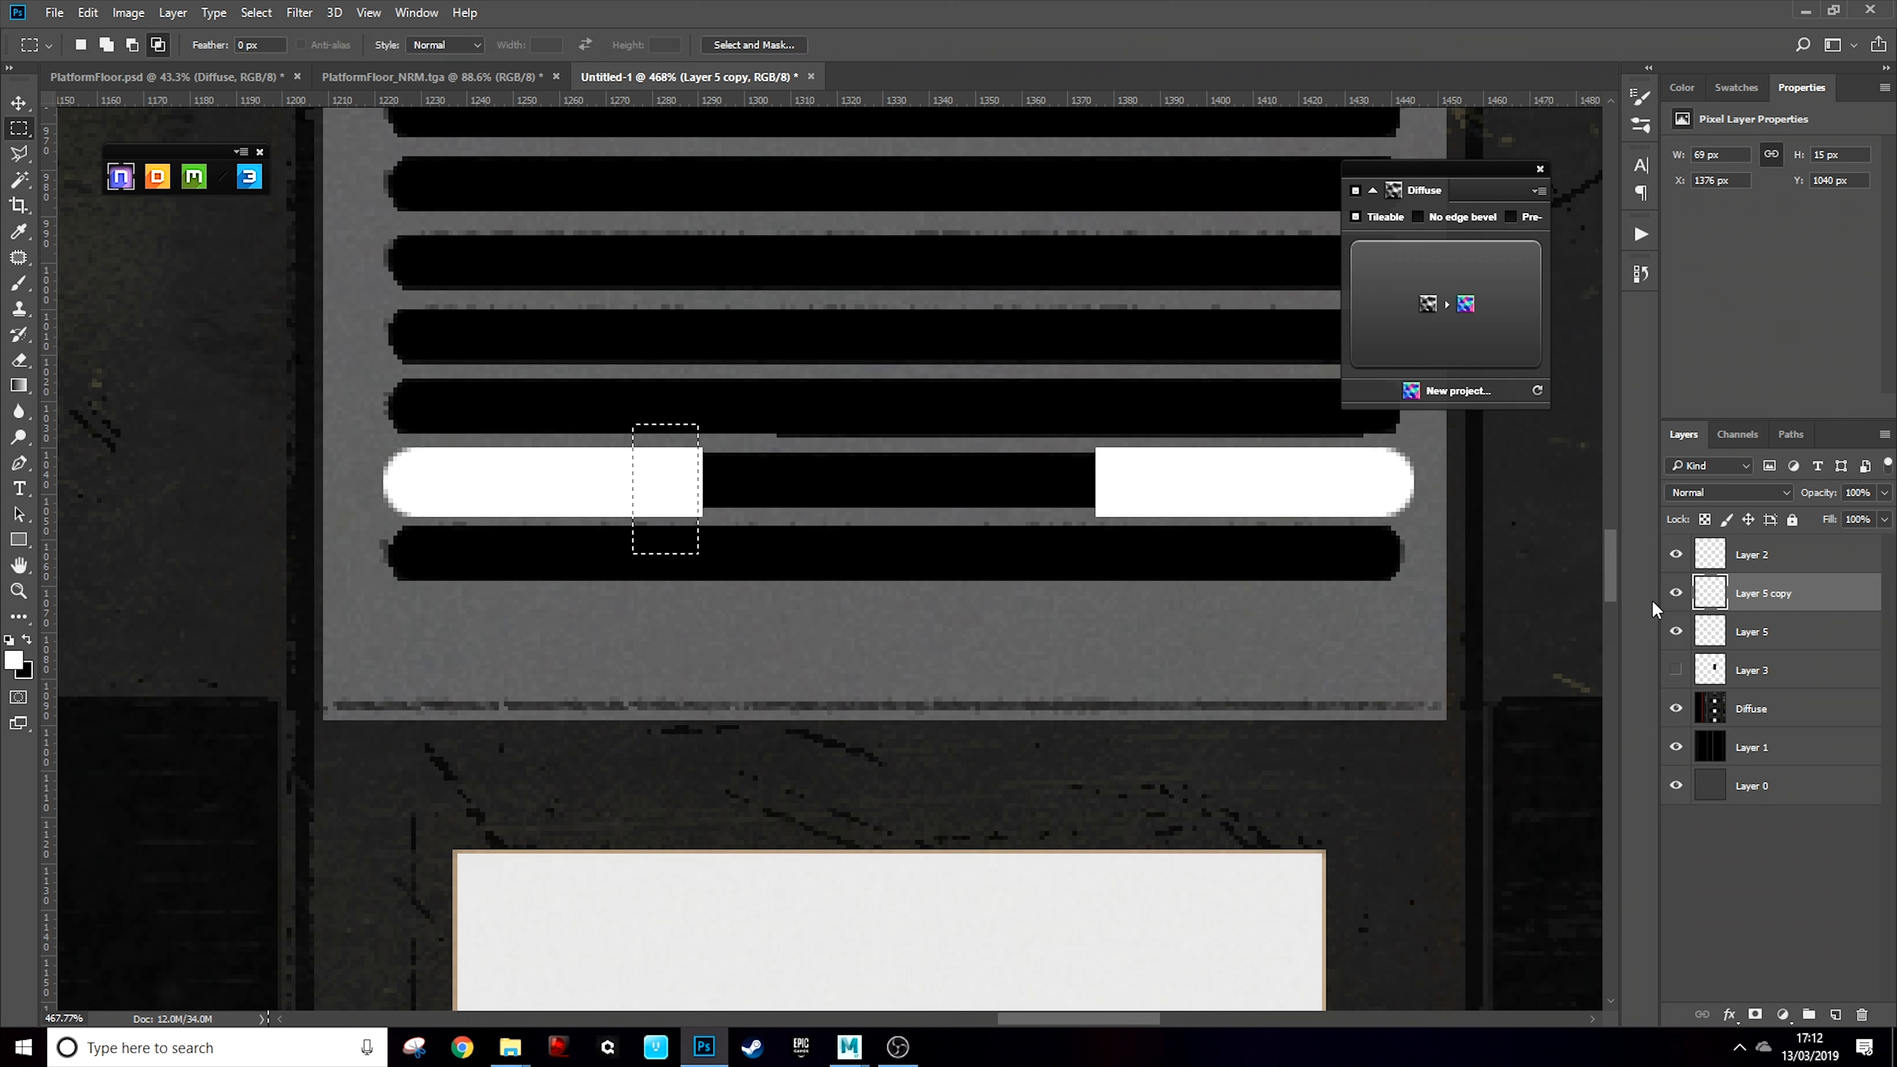
left_click(1791, 635, "shift")
right_click(1790, 635)
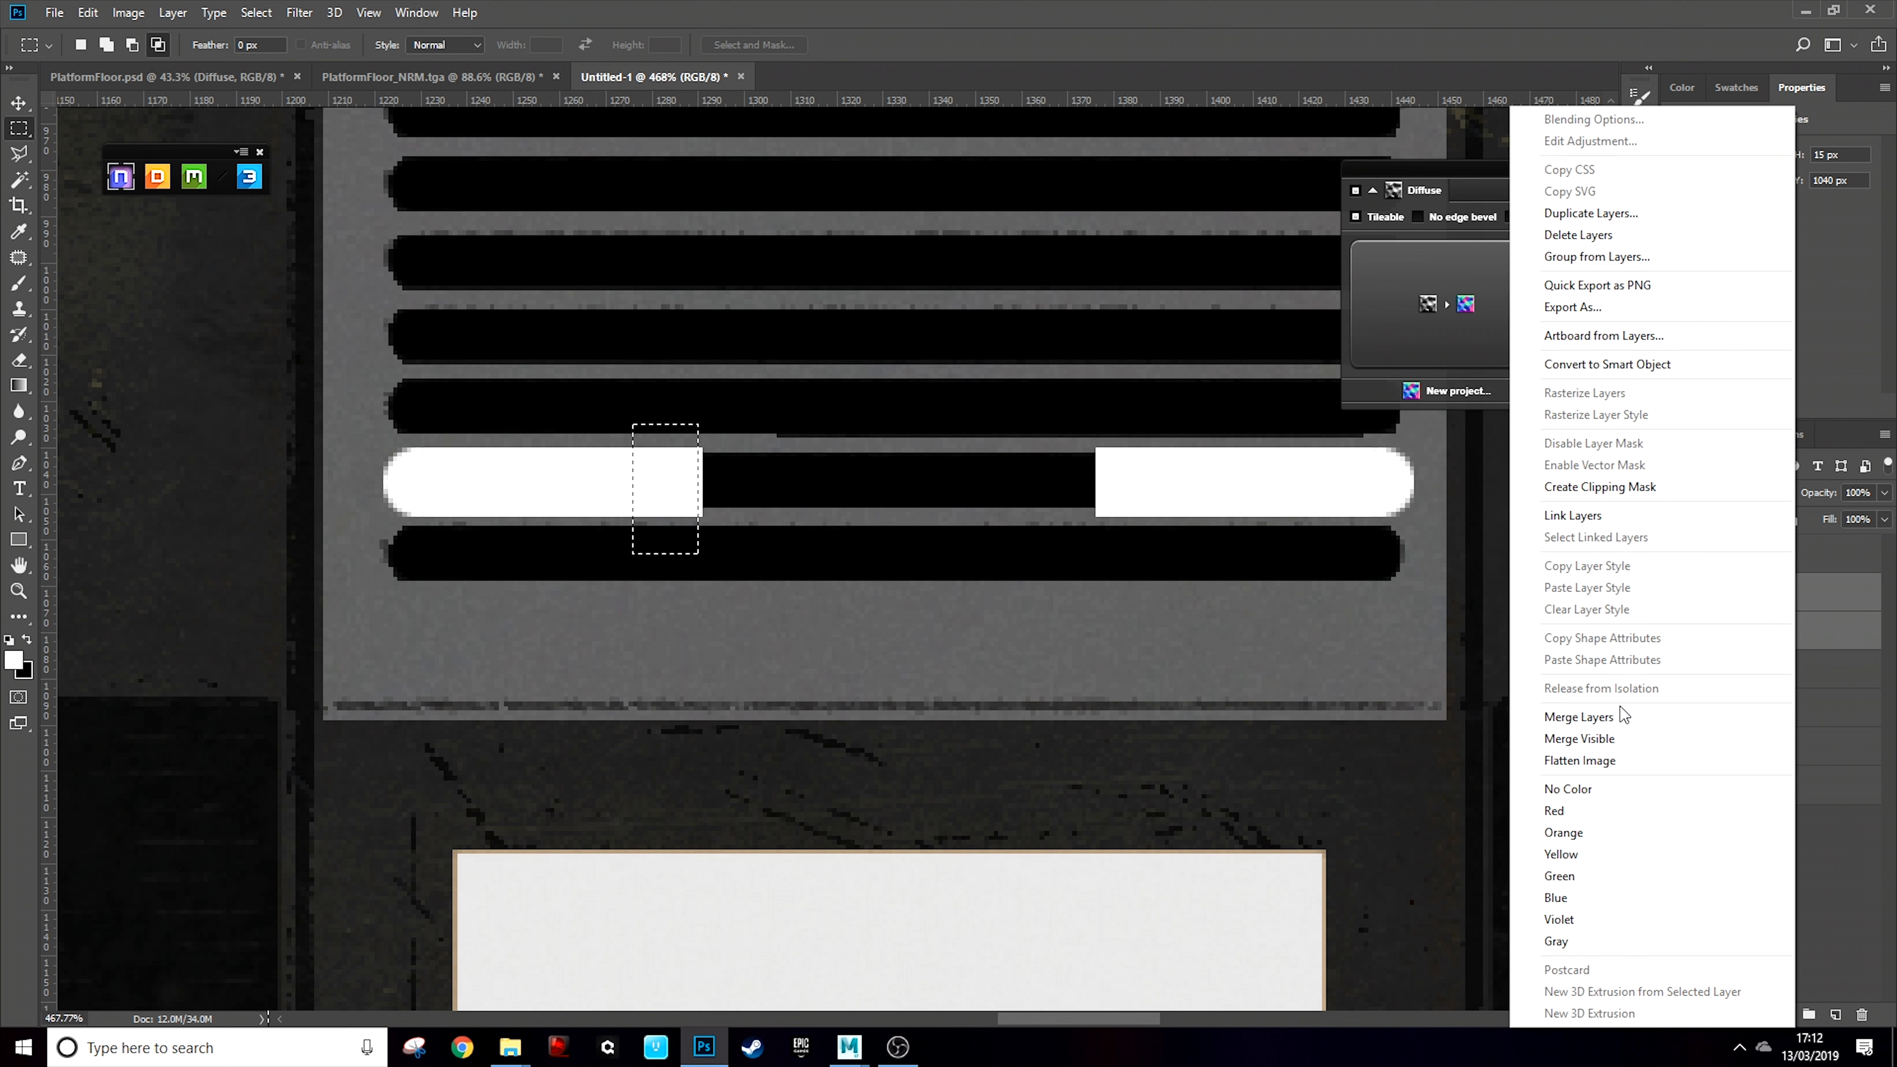
left_click(1605, 717)
Stretch the selected strip across the gap to form one continuous 223 × 15 px bar, and clear the selection
key("ctrl+t")
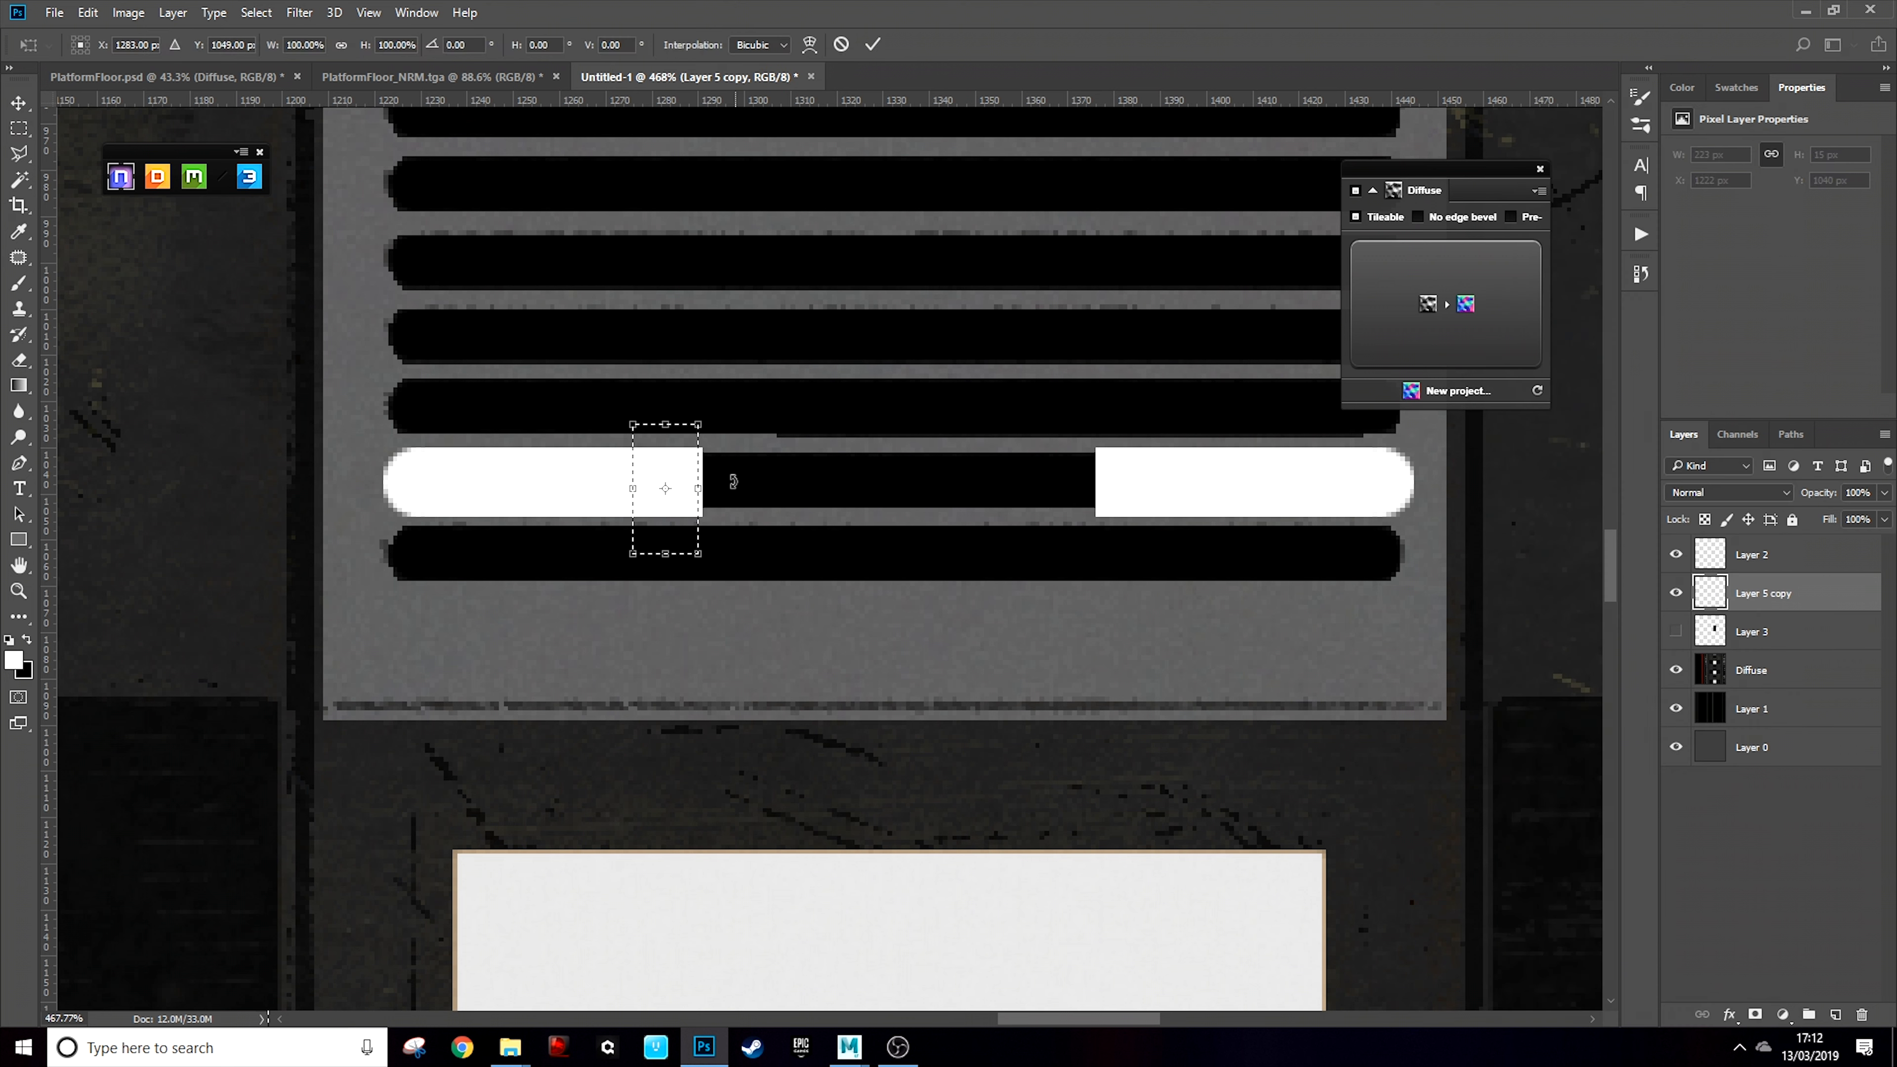
left_click_drag(698, 488, 1156, 498)
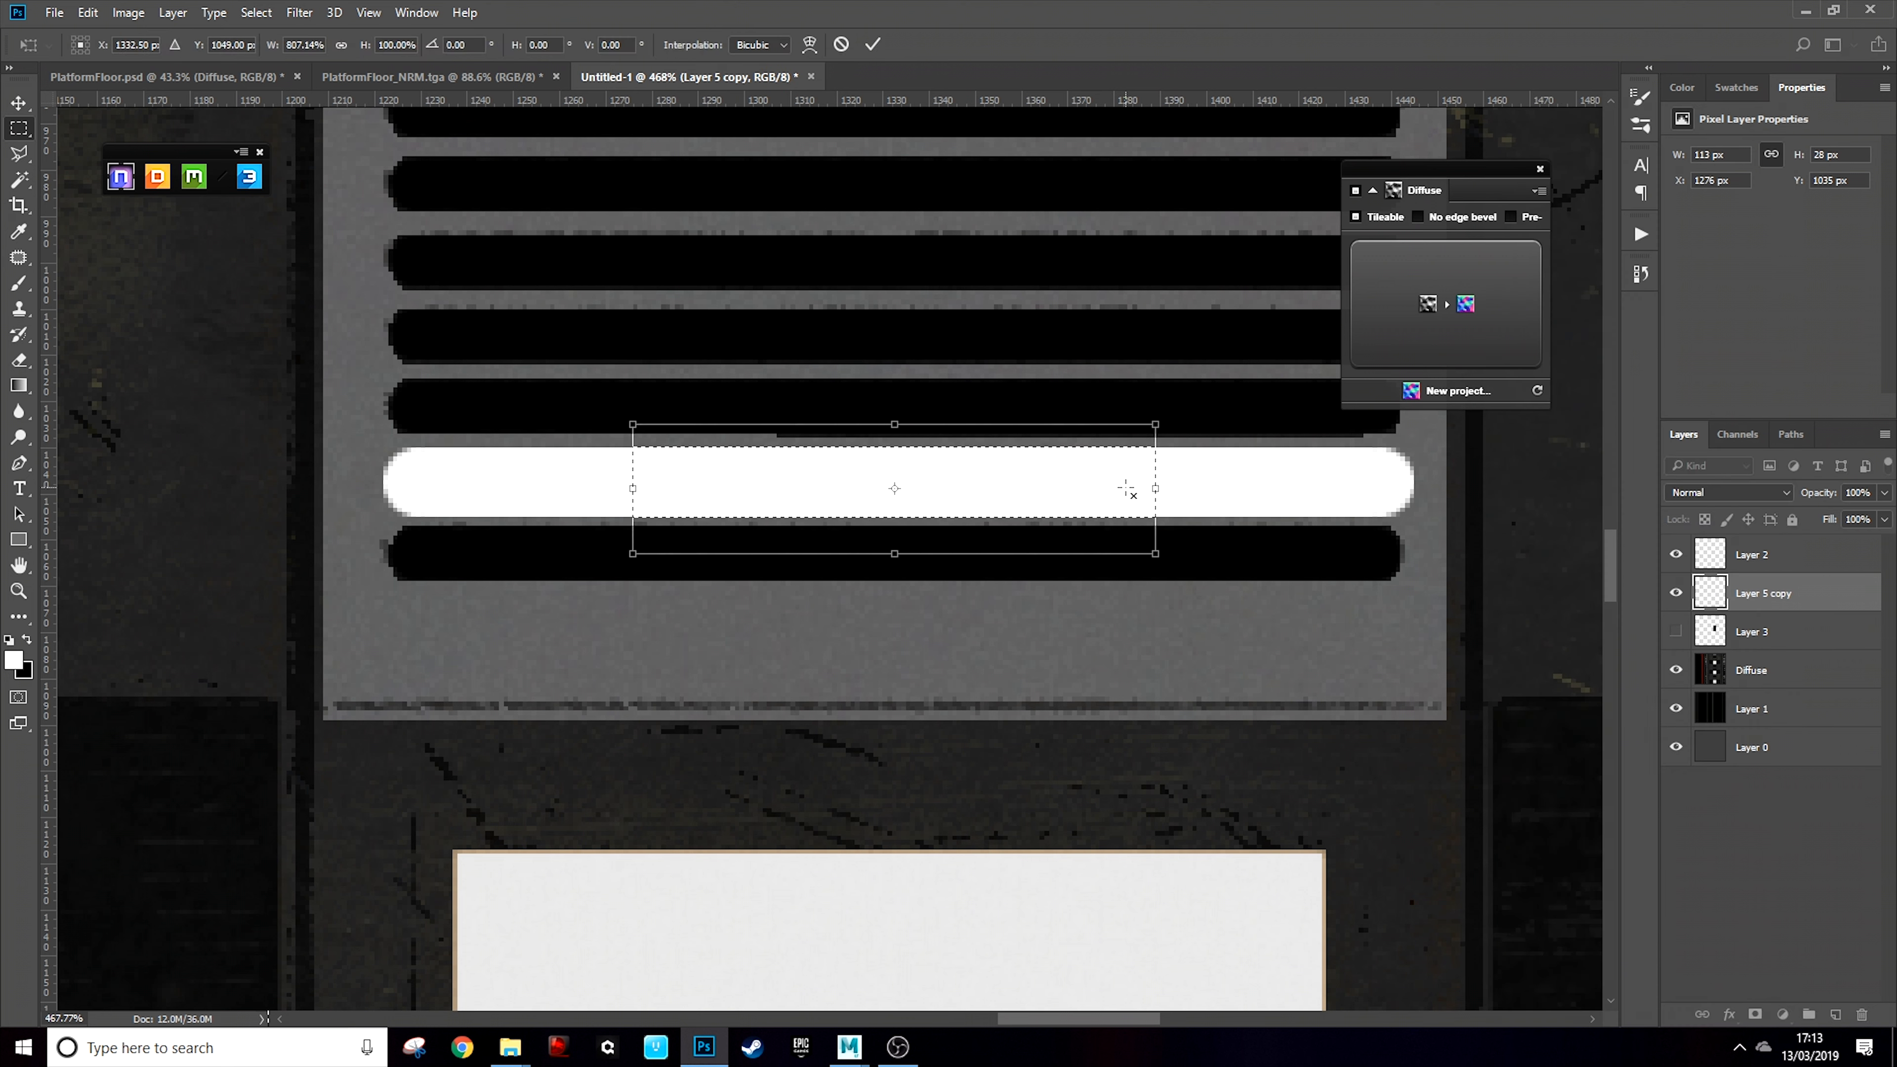
key("Return")
key("ctrl+d")
Try covering the slots below and above with three duplicates of the bar
left_click(10, 107)
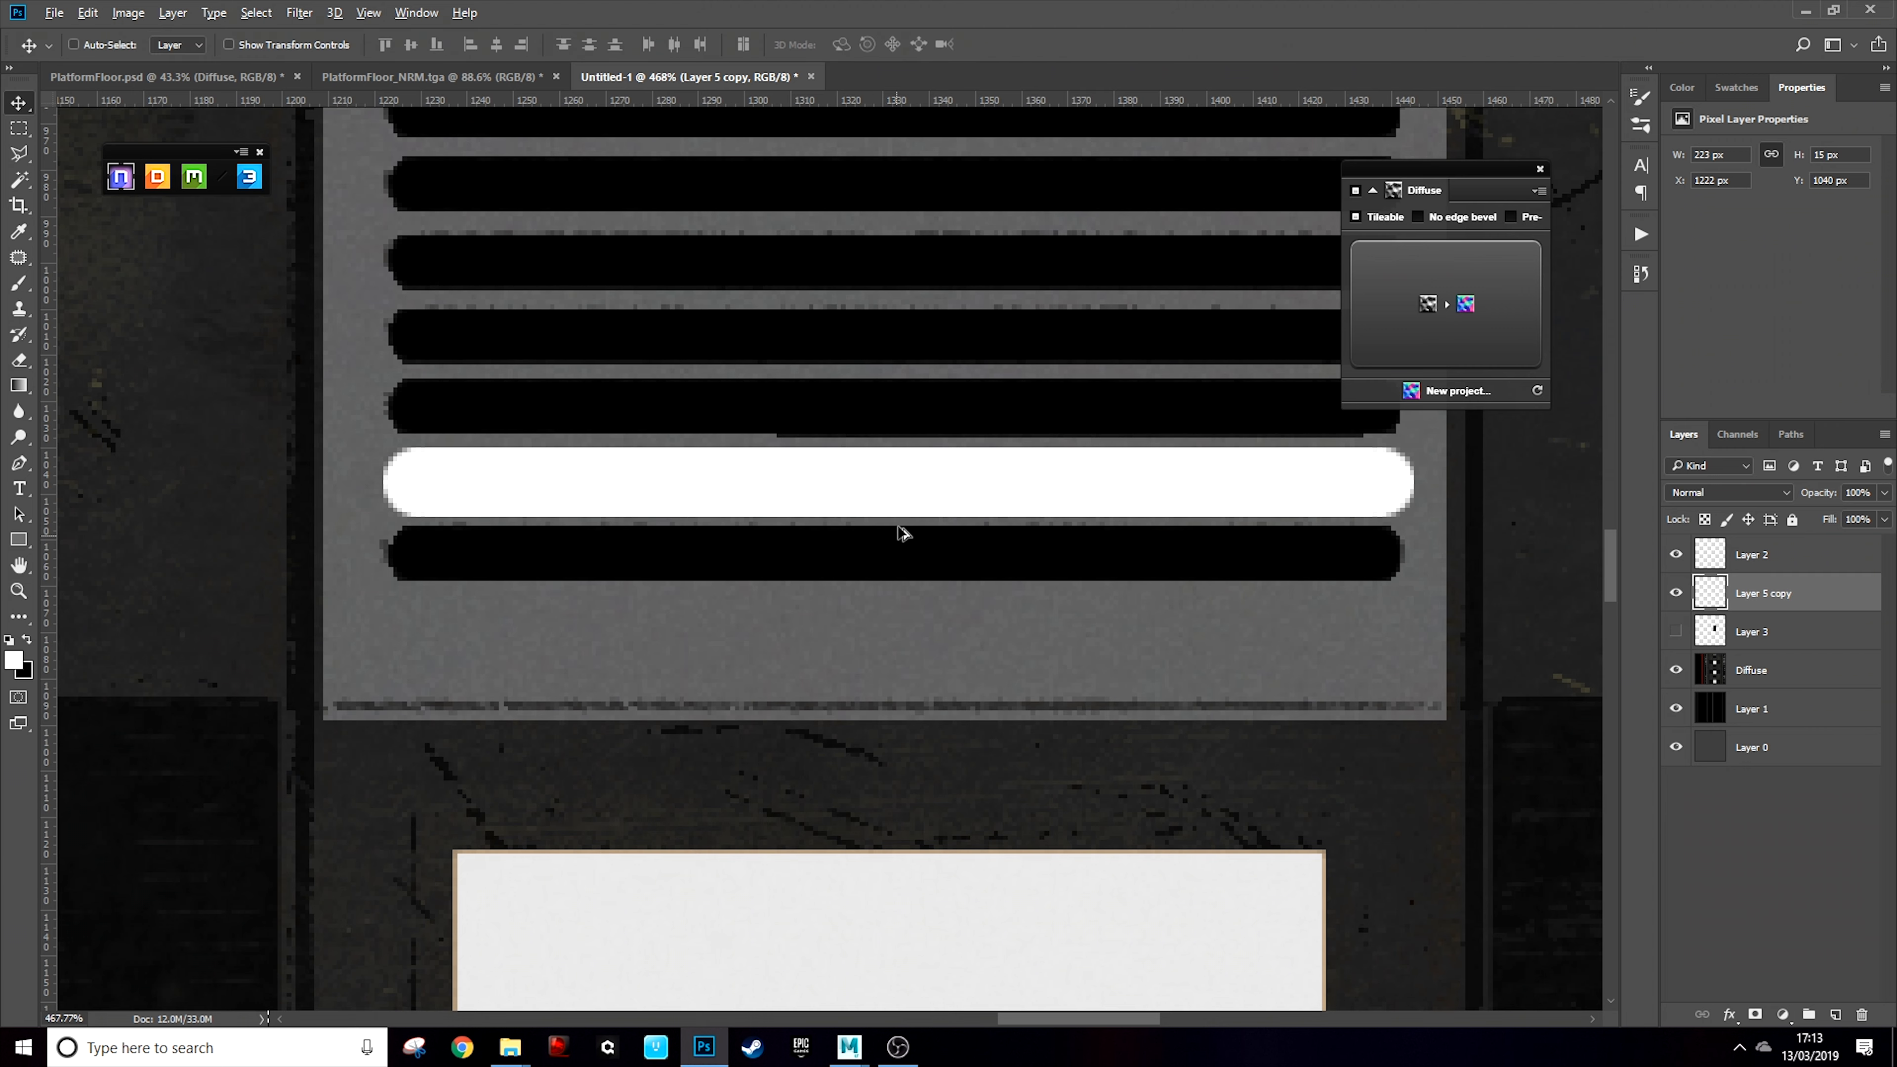
left_click_drag(901, 493, 887, 567)
scroll(898, 578, "up", 1)
scroll(899, 579, "up", 1)
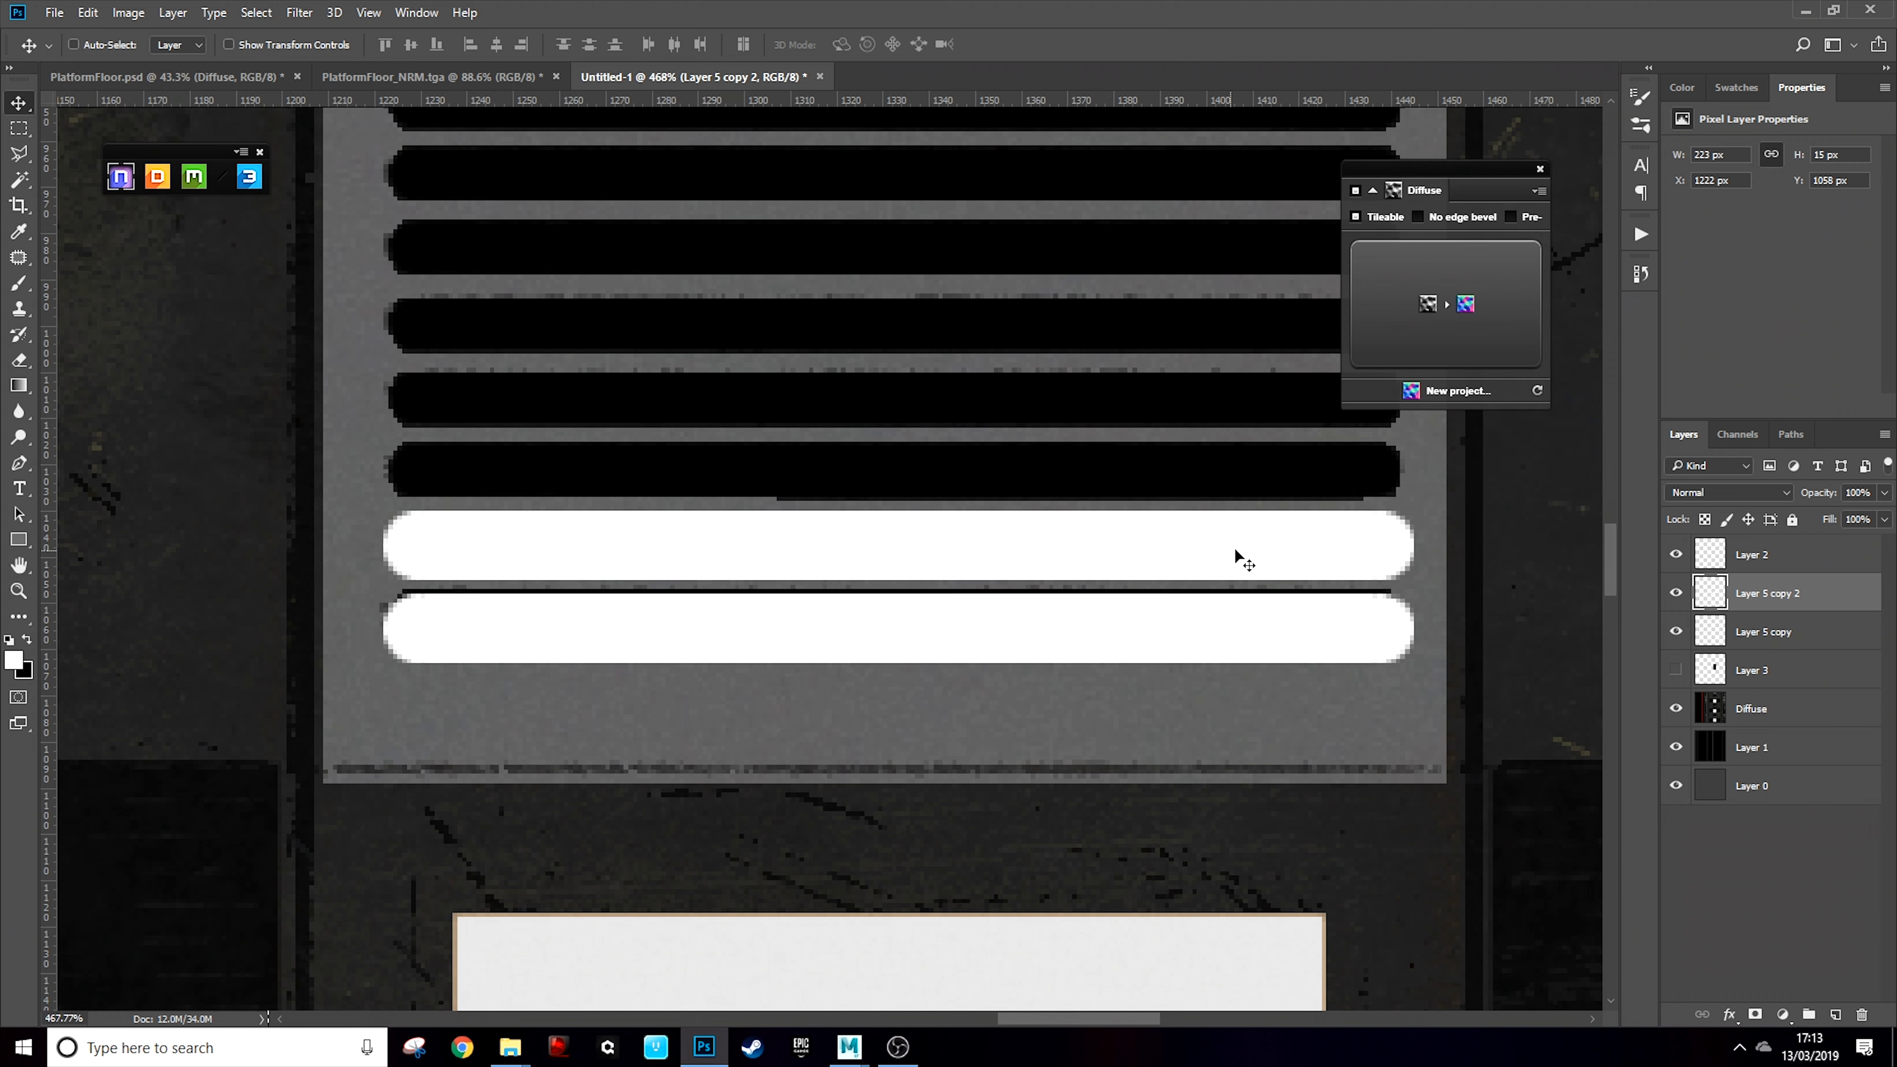
left_click(1751, 631)
left_click_drag(1031, 527, 1059, 448)
left_click_drag(940, 495, 972, 389)
scroll(984, 490, "up", 2)
scroll(984, 490, "down", 1)
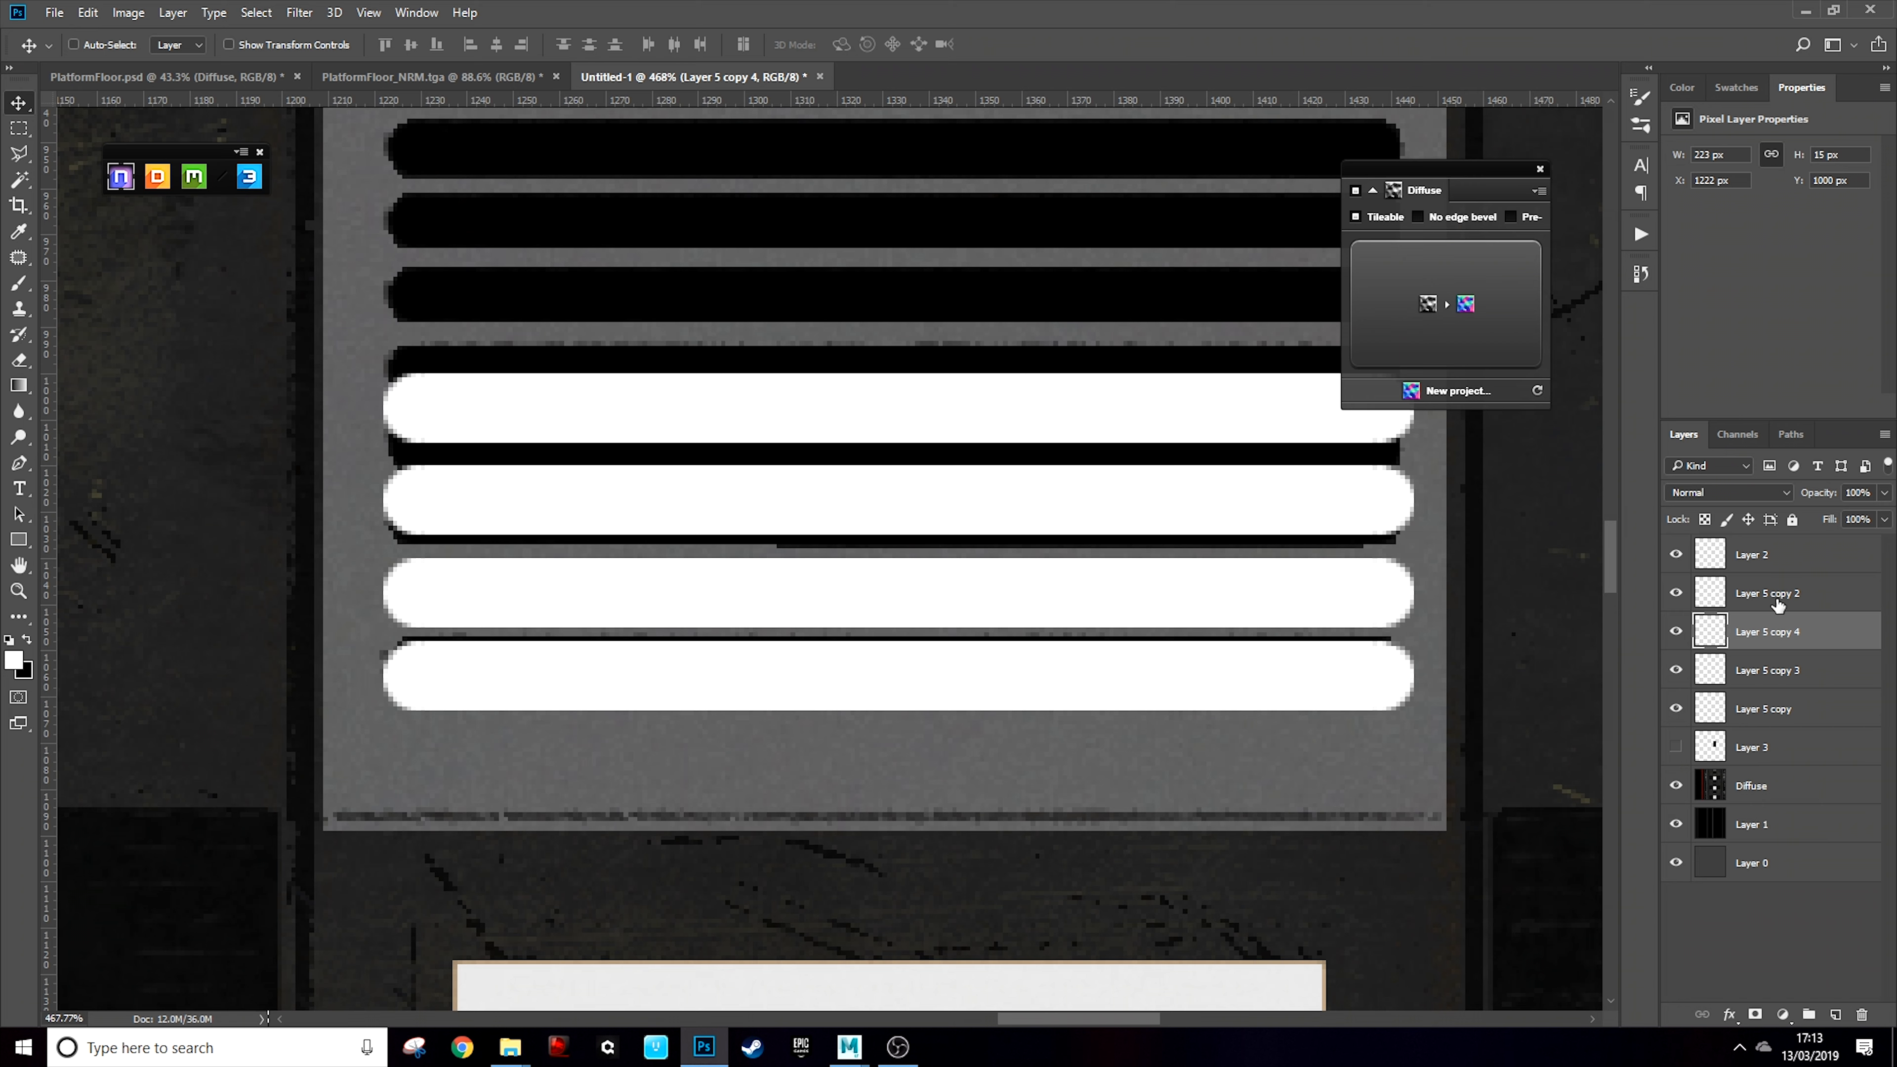
Delete the three duplicate bar layers, keeping only the original bar
left_click(1781, 674)
left_click(1782, 604, "shift")
key("Delete")
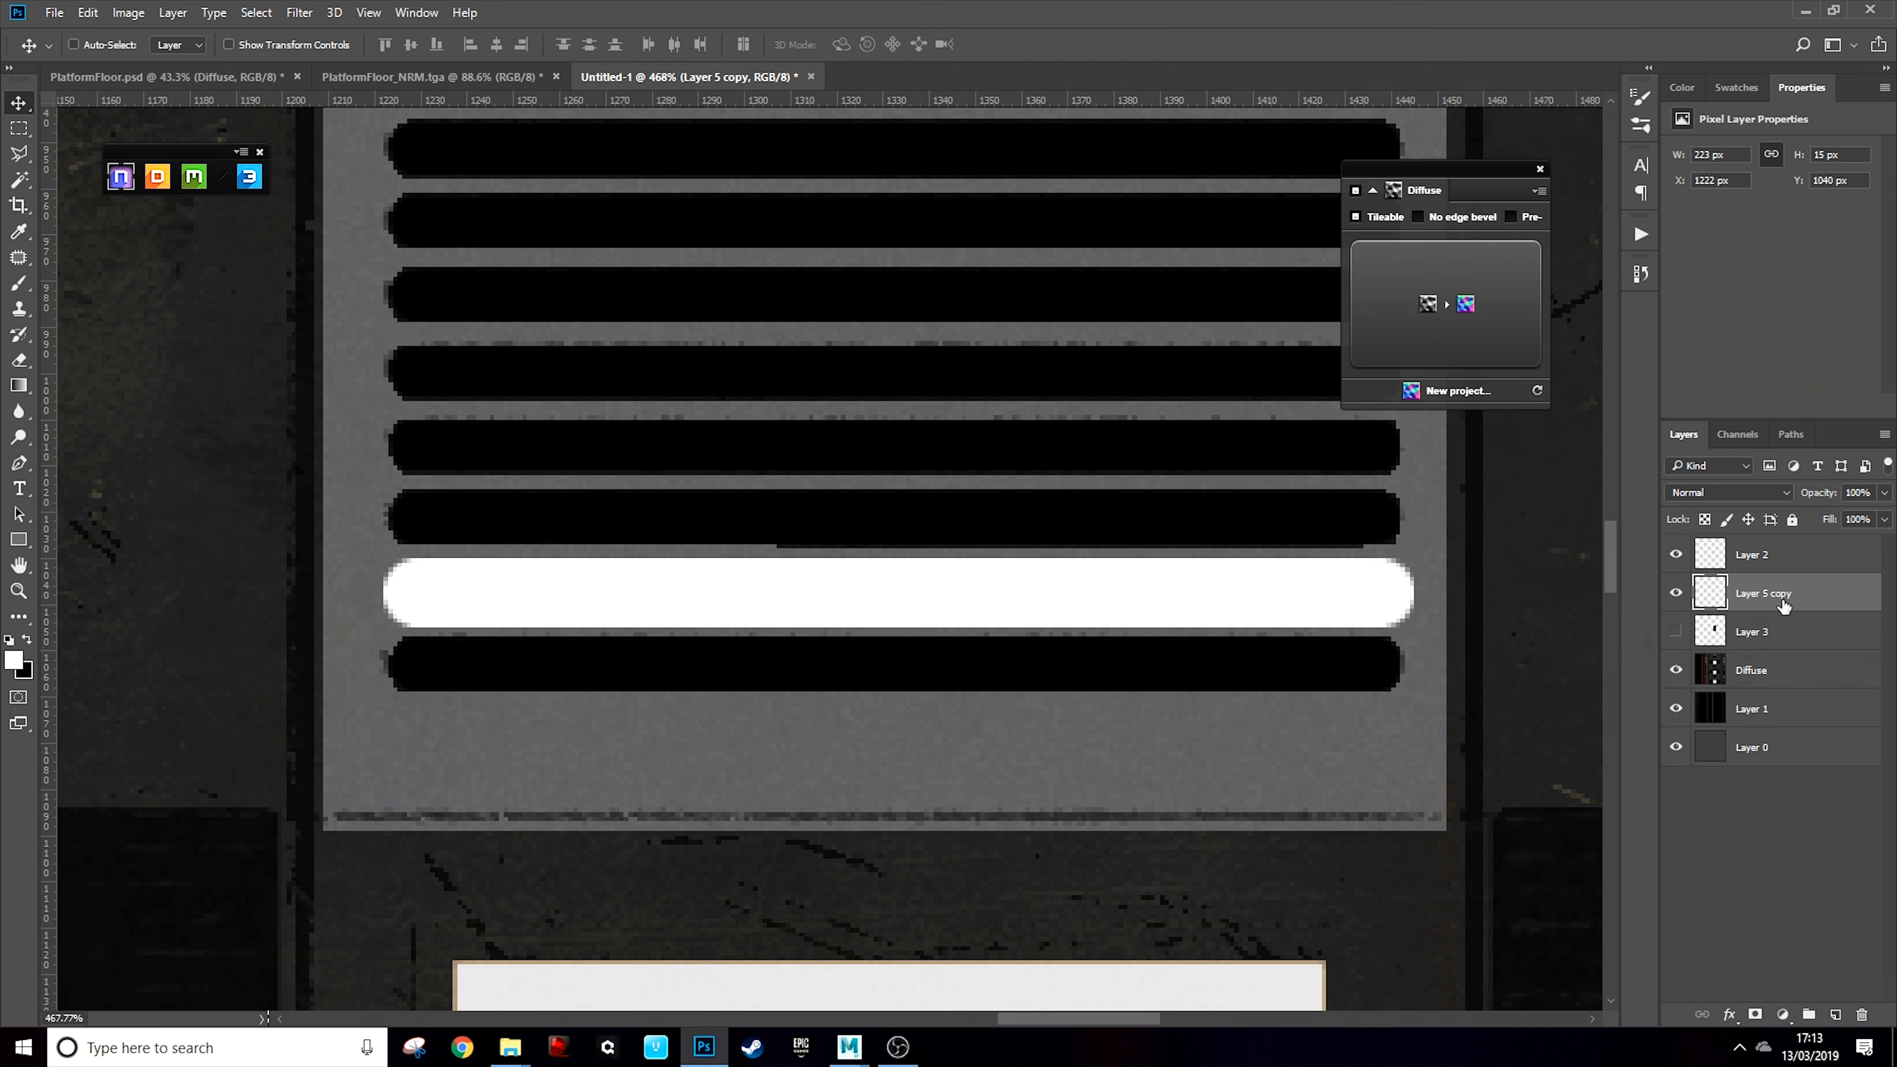
Move the bar to the lowest slot and stack eight duplicates above it at a 20 px pitch, up to Y 895 px
left_click_drag(1108, 597, 1075, 499)
left_click_drag(1075, 499, 1075, 405, "alt")
scroll(1083, 475, "down", 3, "alt")
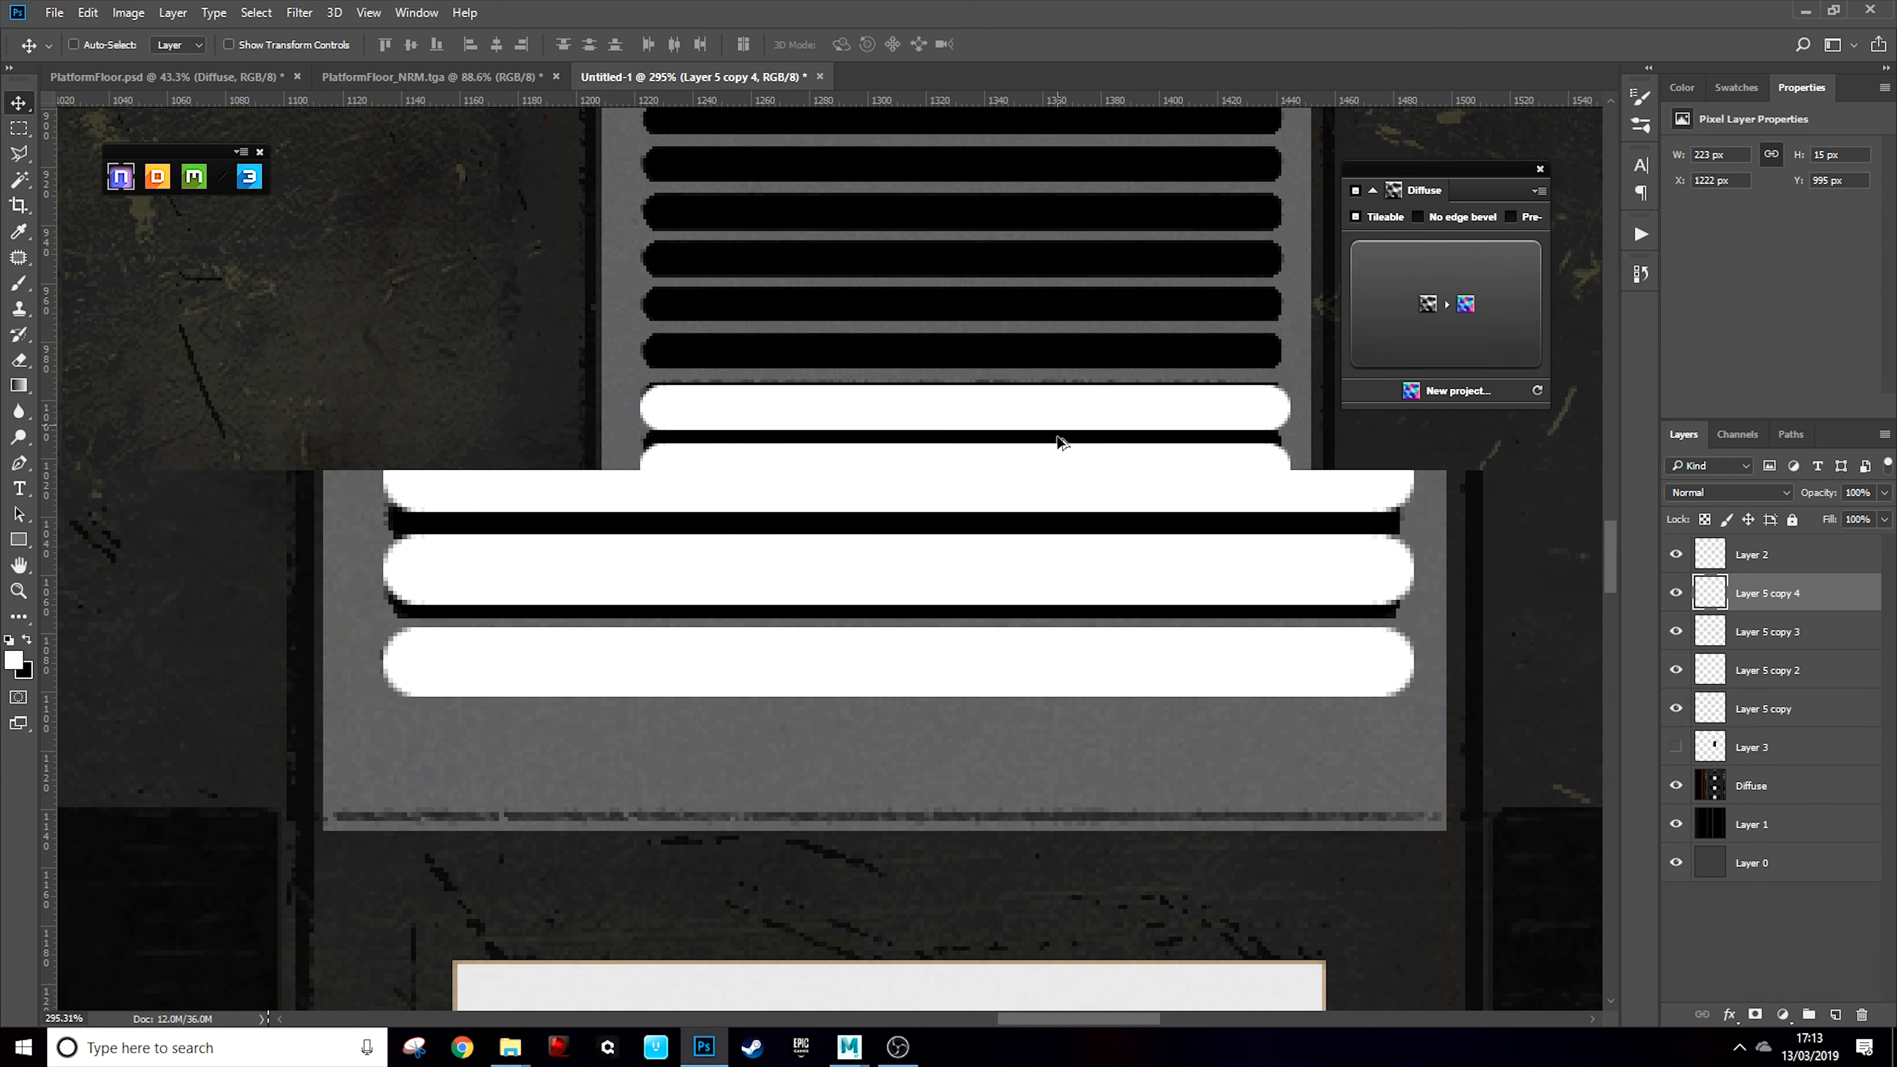
scroll(1147, 564, "up", 2)
left_click_drag(1113, 589, 1083, 321, "alt")
scroll(1093, 354, "down", 2)
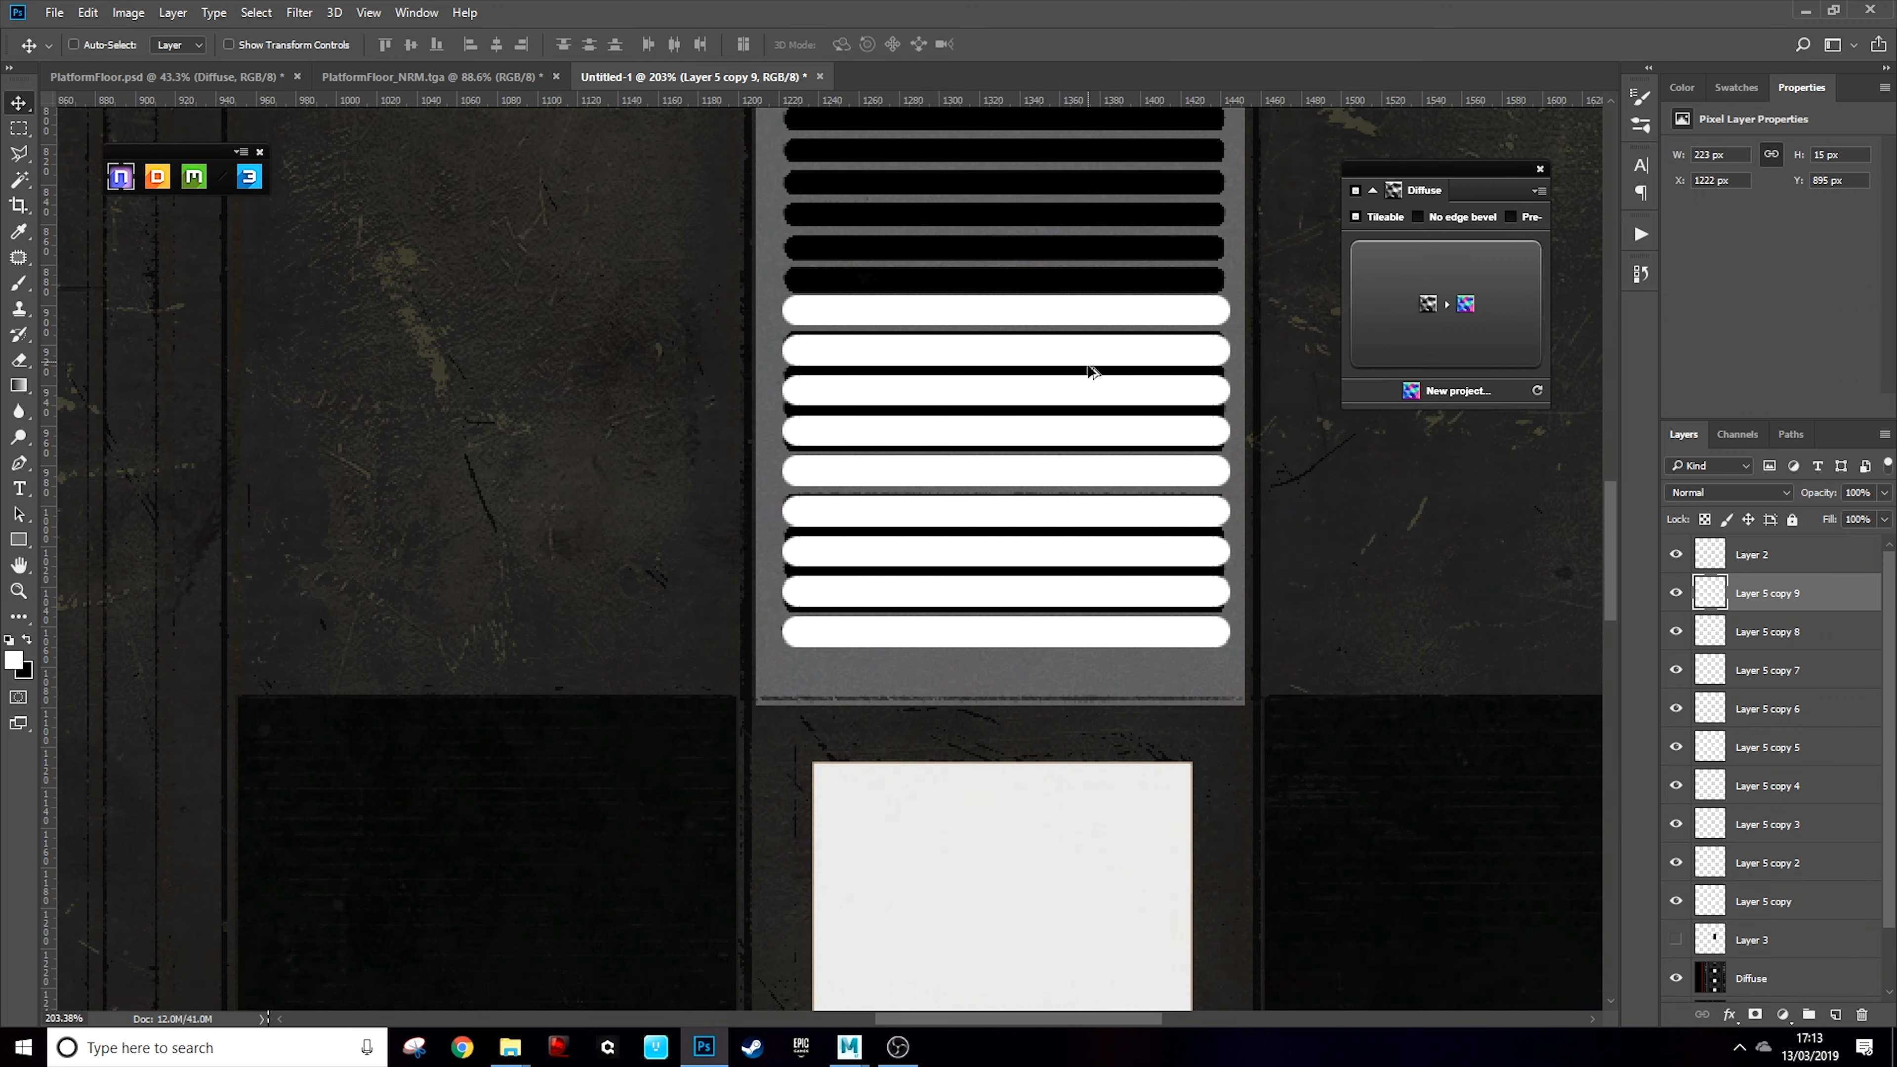
Merge the nine bar layers into a single layer
scroll(1088, 418, "up", 5)
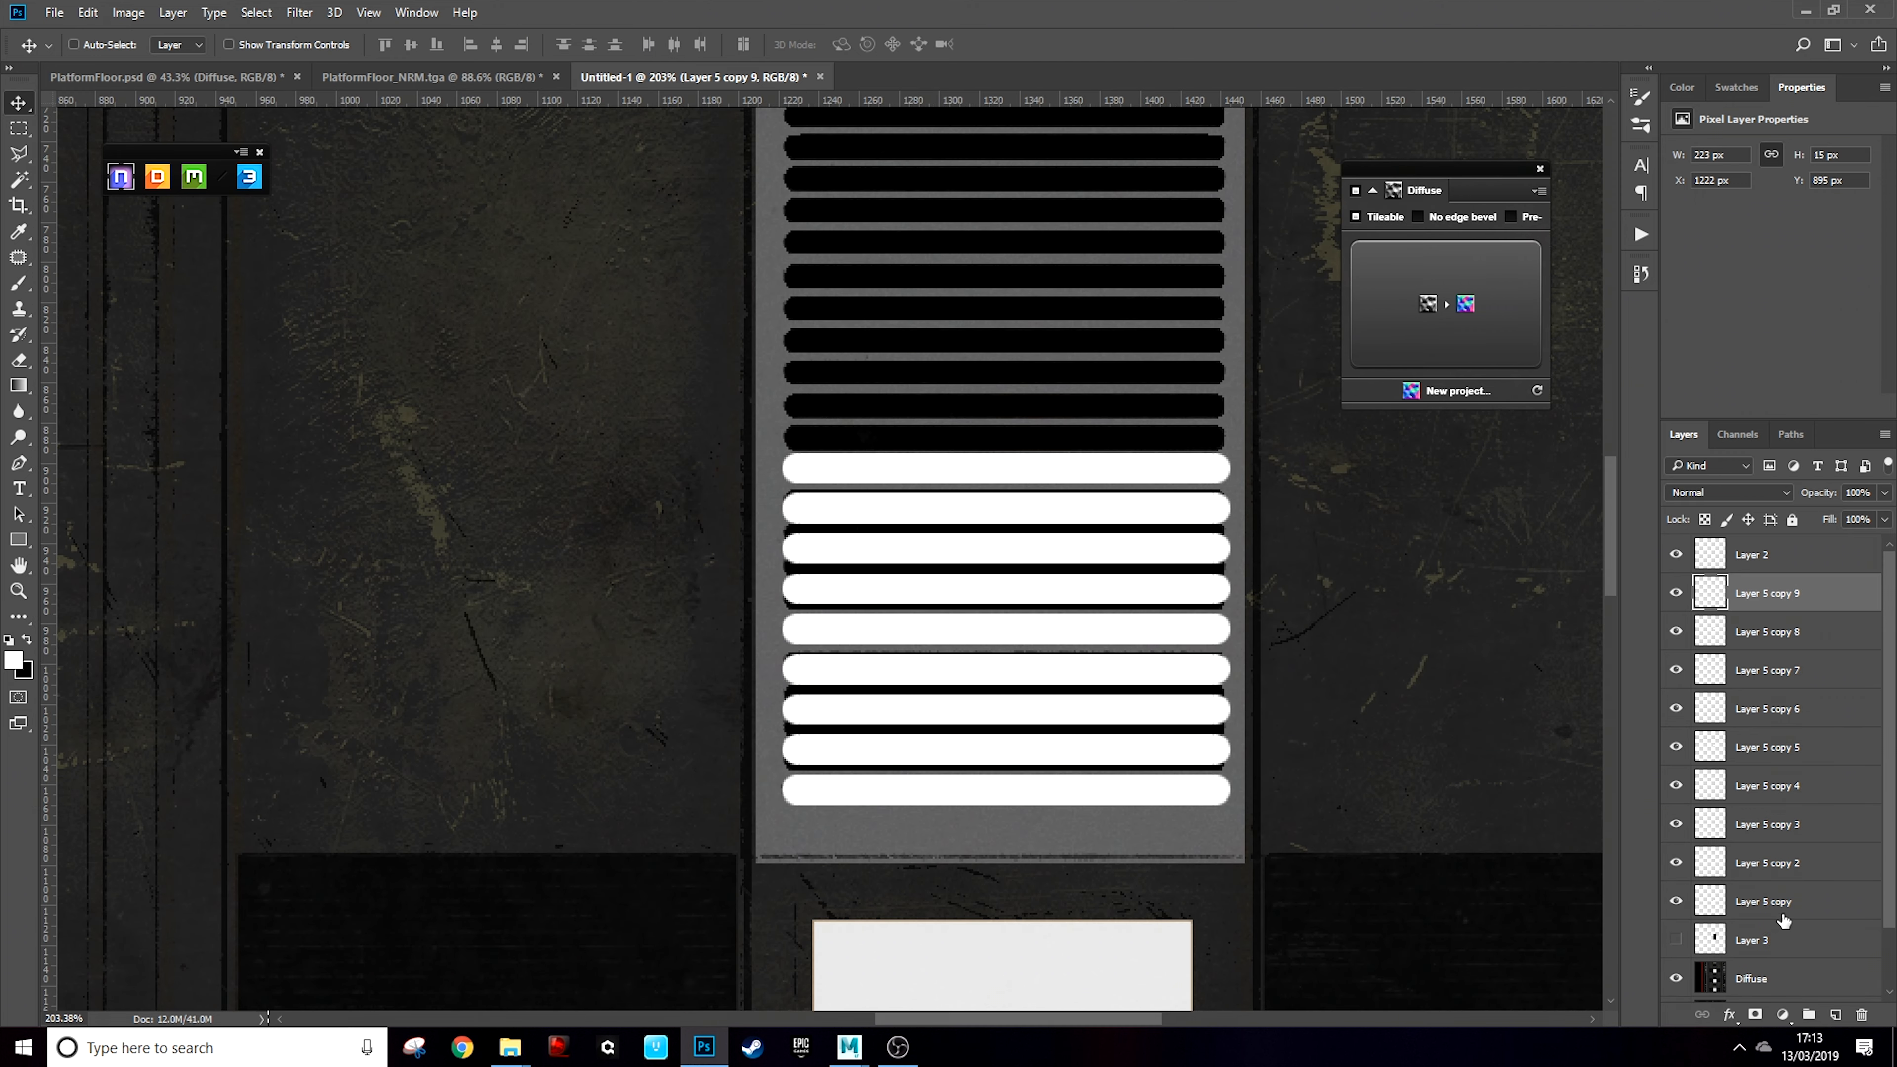
left_click(1781, 904, "shift")
right_click(1781, 904)
left_click(1568, 720)
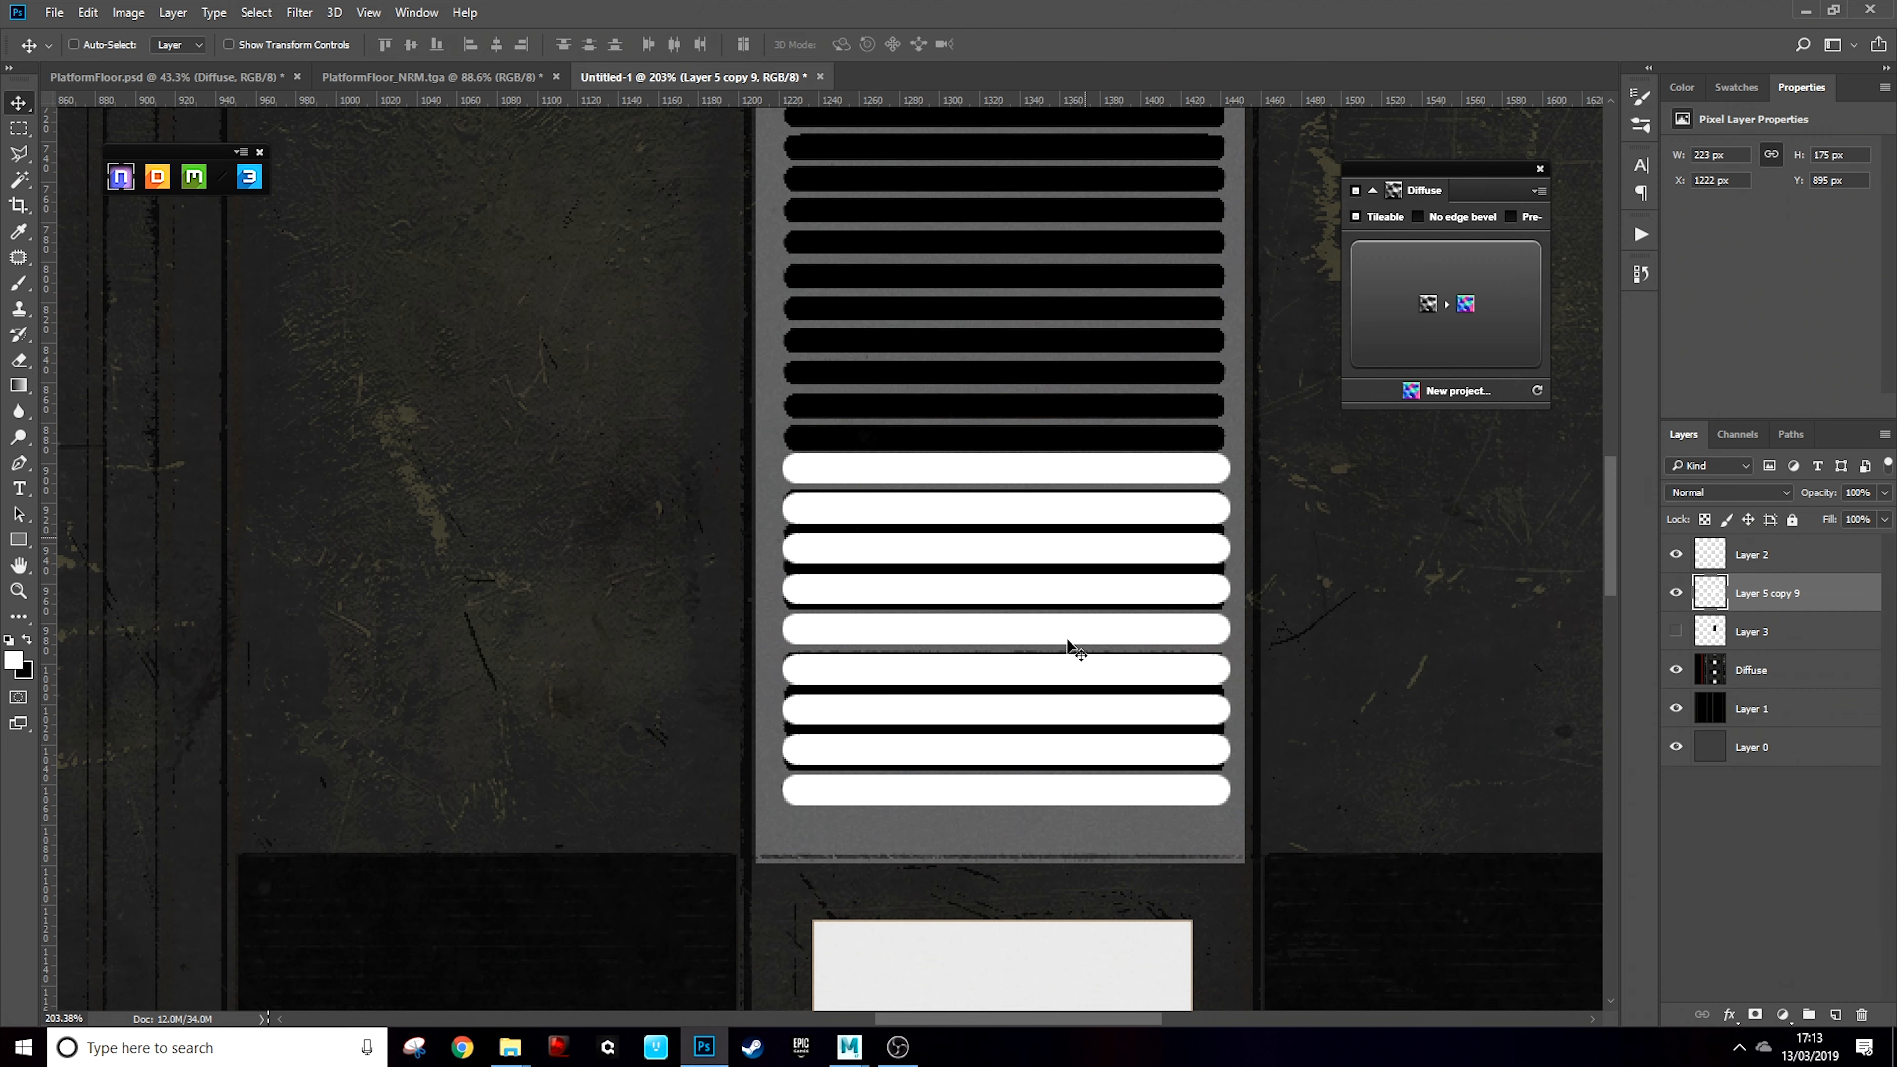
Duplicate the nine-bar block above the original at Y 715 px to cover the remaining slots, and show Layer 3's black base
left_click_drag(1069, 759, 1061, 422, "alt")
scroll(1071, 419, "up", 3)
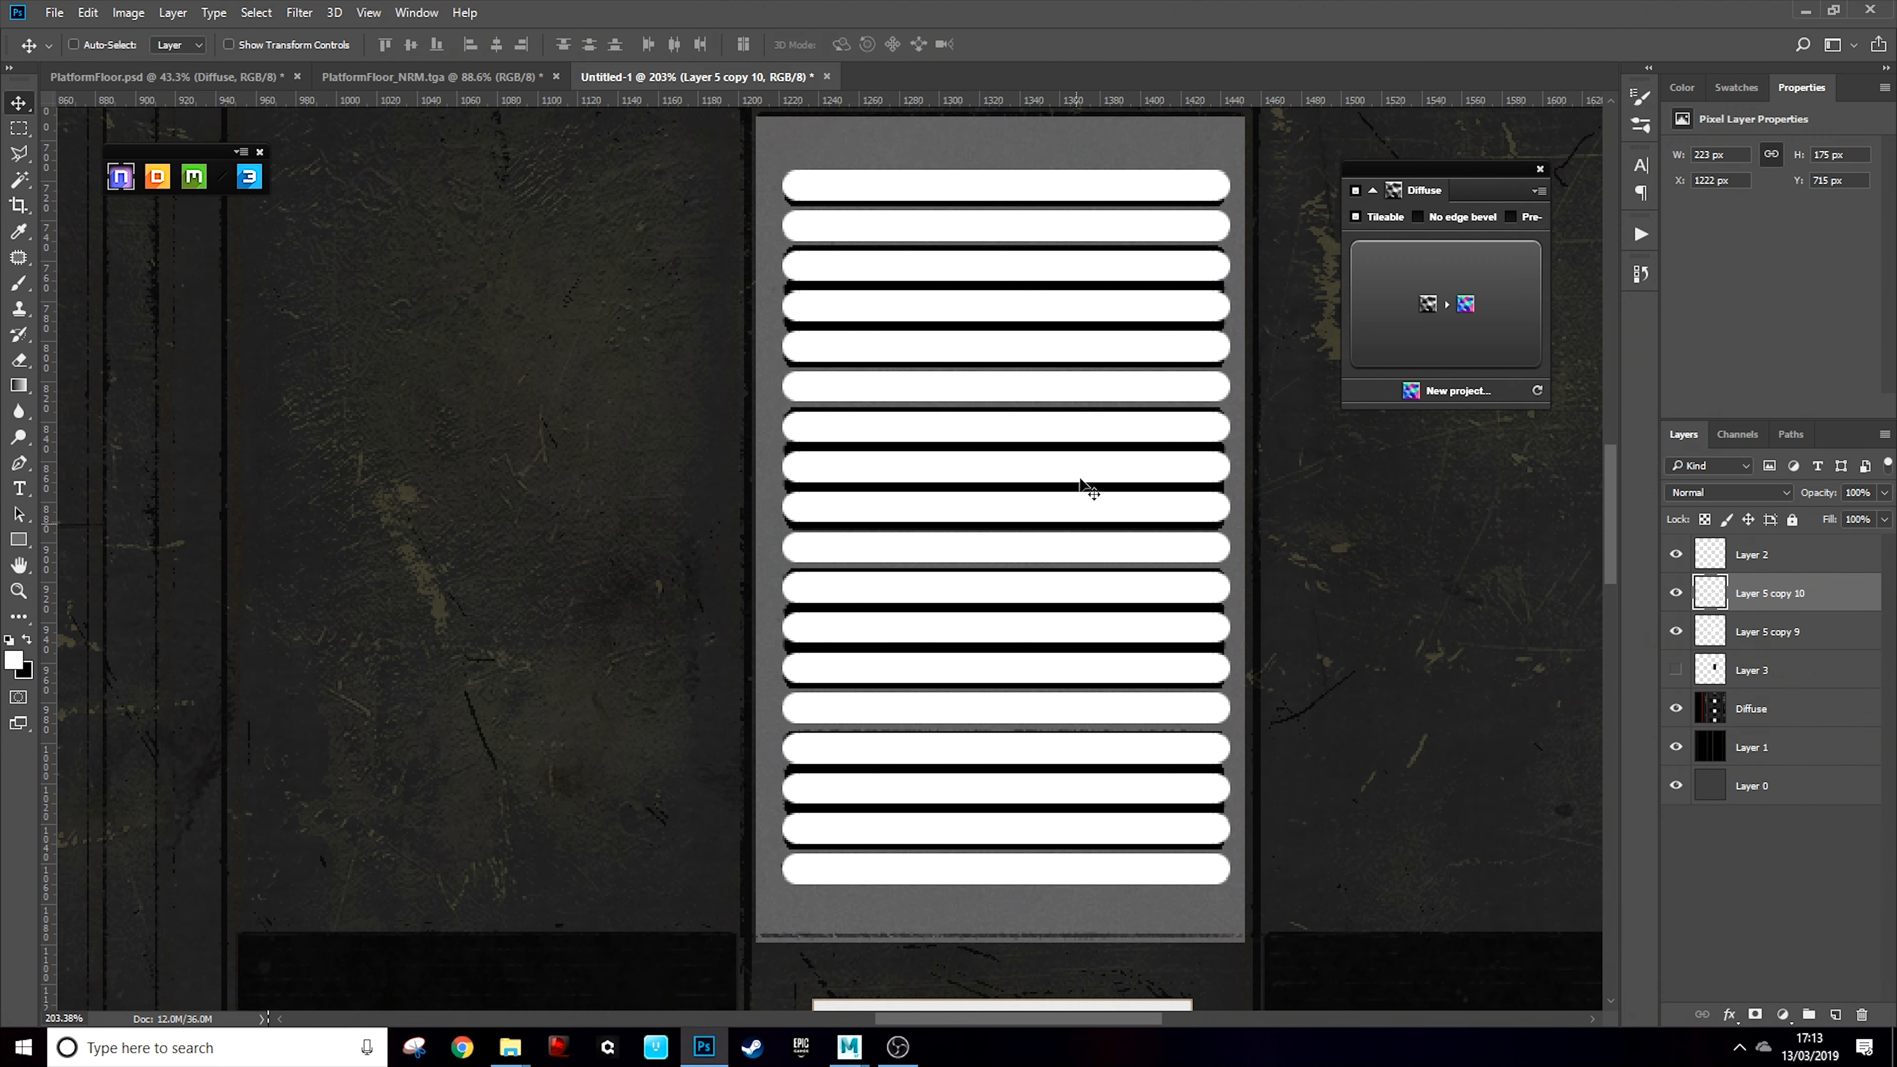
scroll(1086, 489, "down", 3)
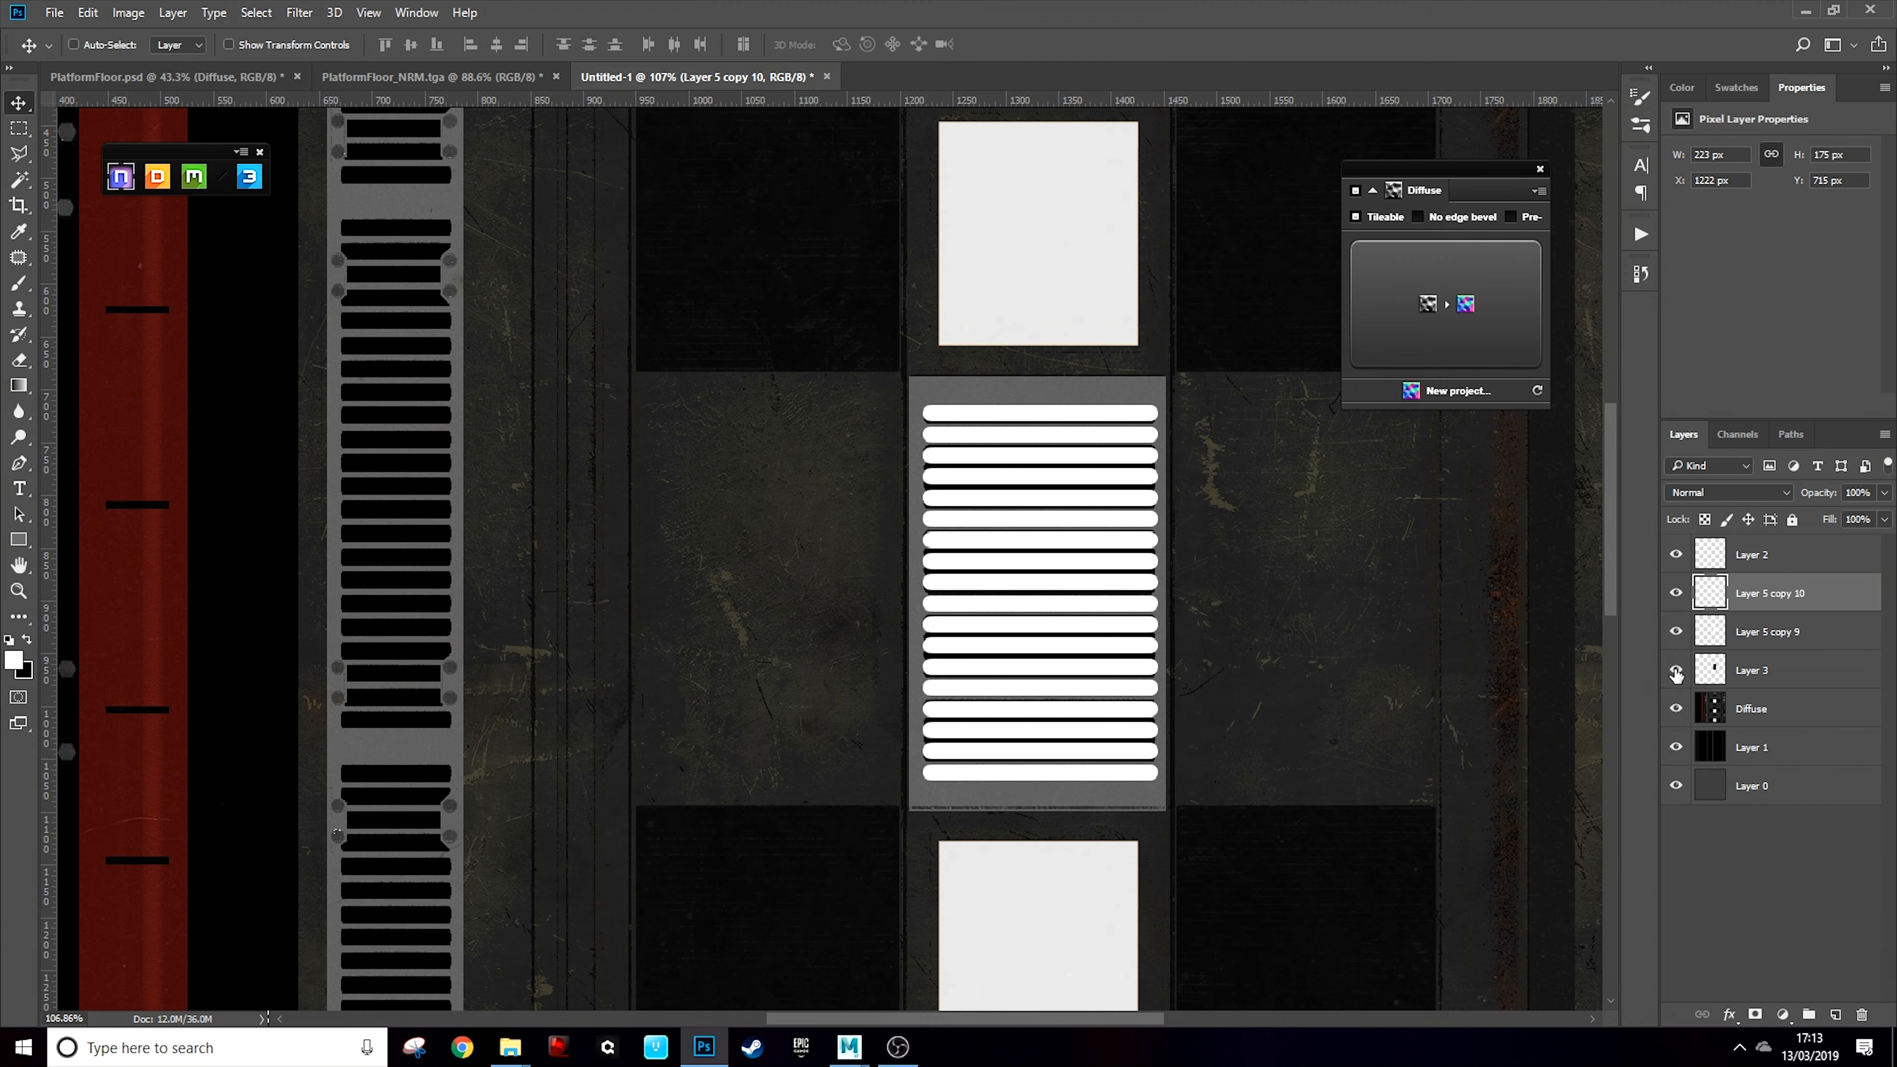
left_click(1676, 671)
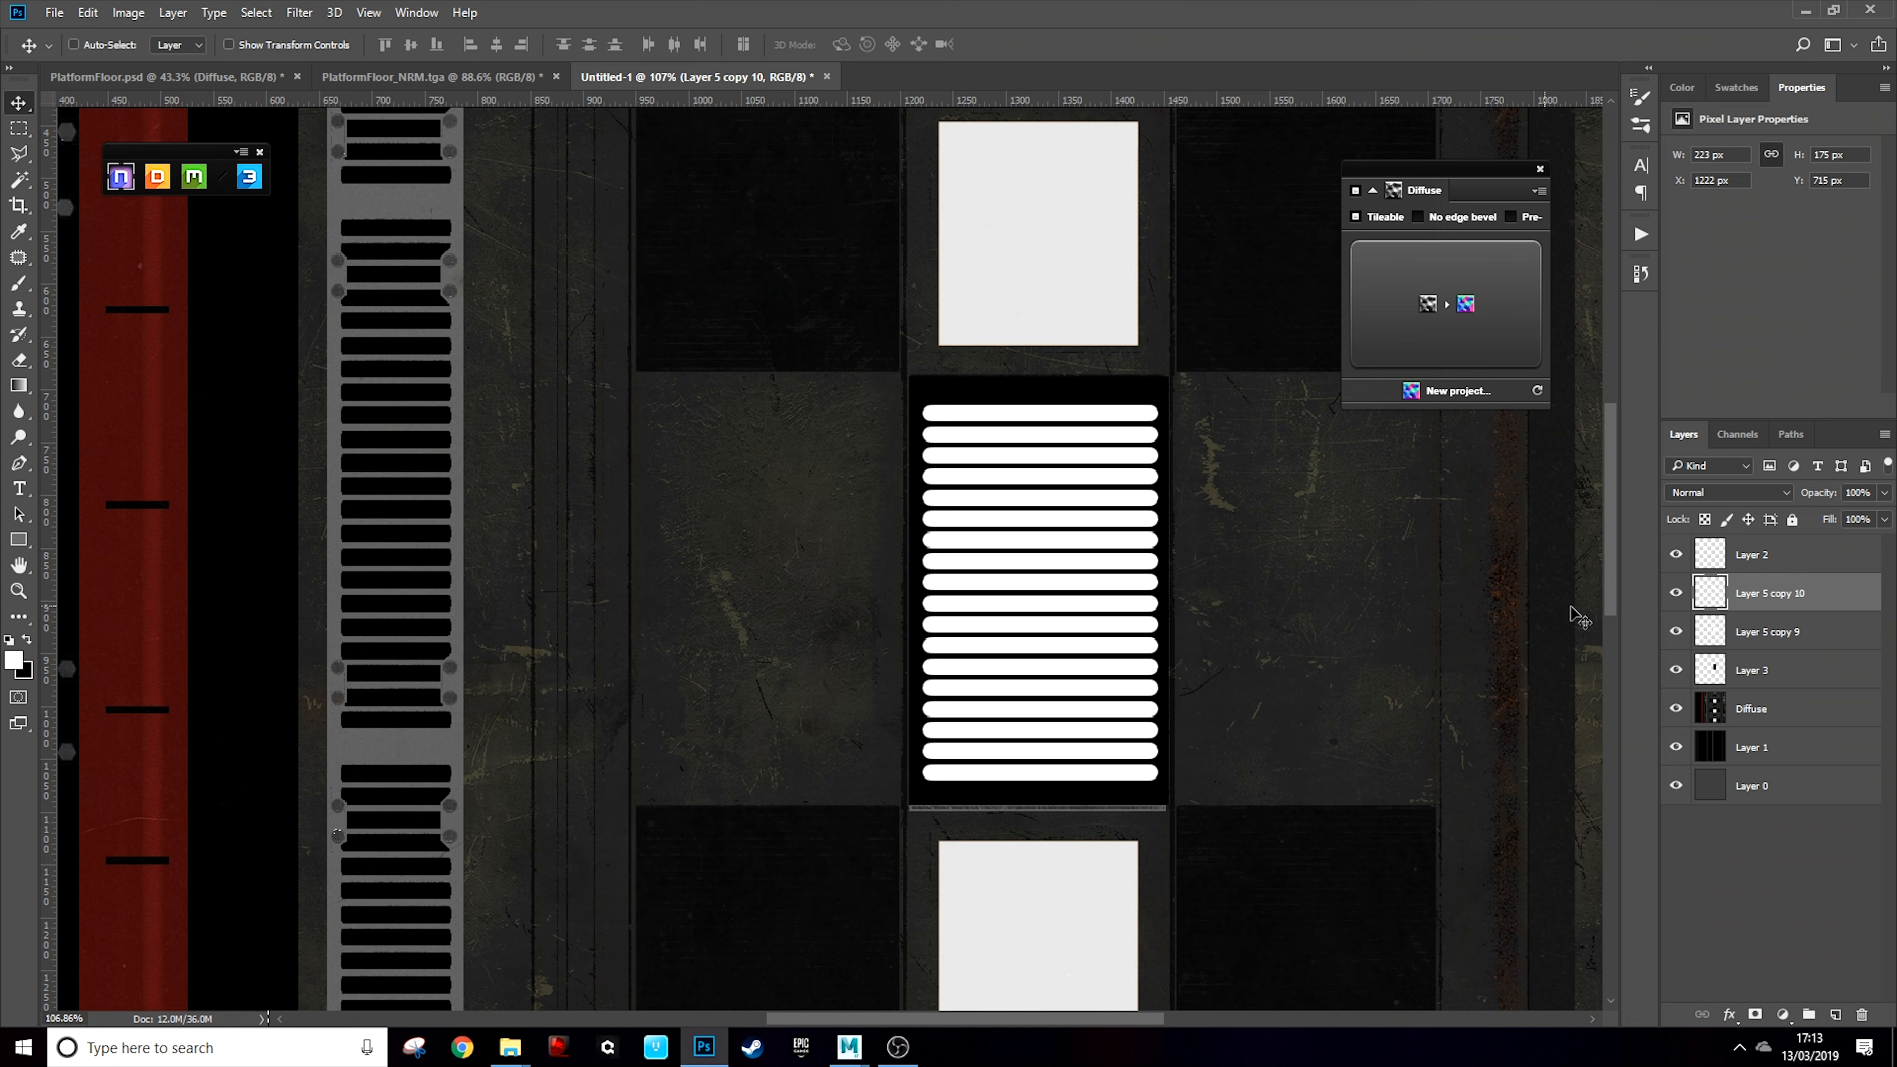
Group the two bar-block layers, name the group Mask, and place it above Layer 2
left_click(1803, 632, "shift")
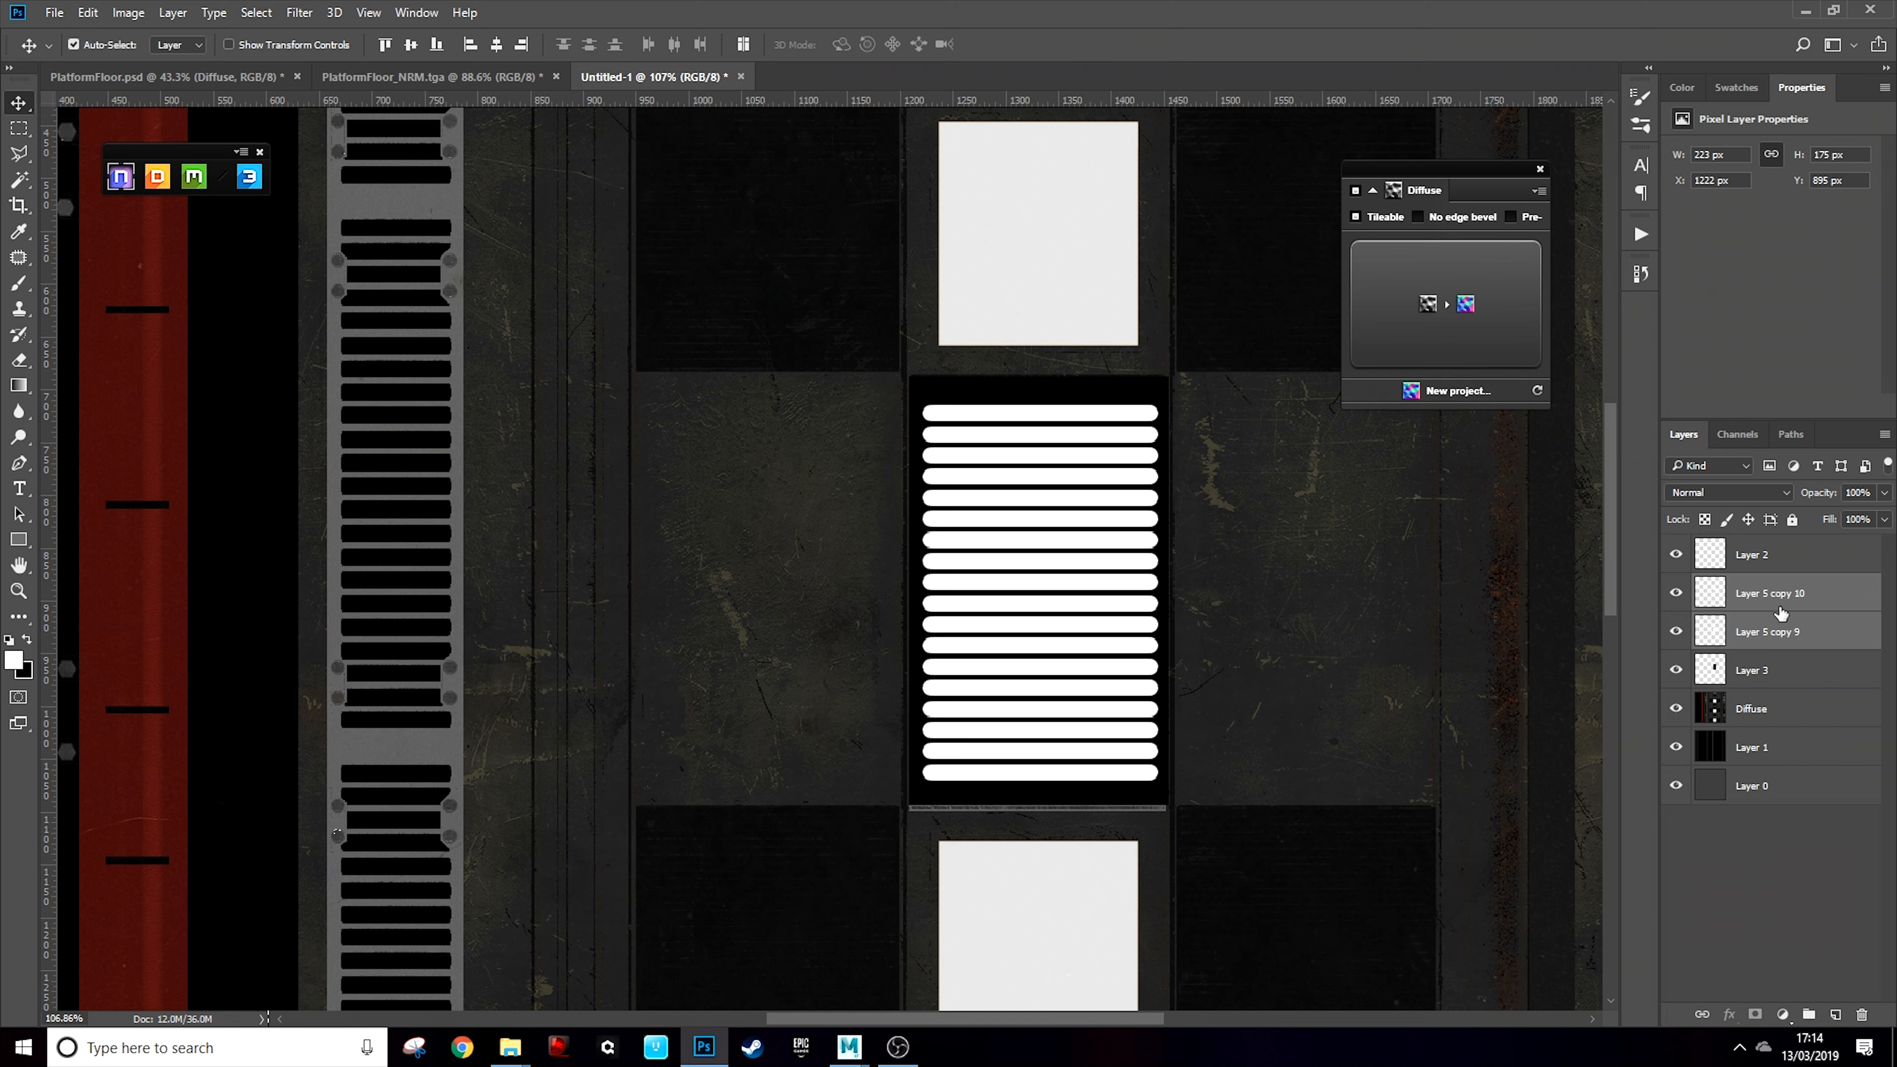
key("ctrl+g")
double_click(1762, 585)
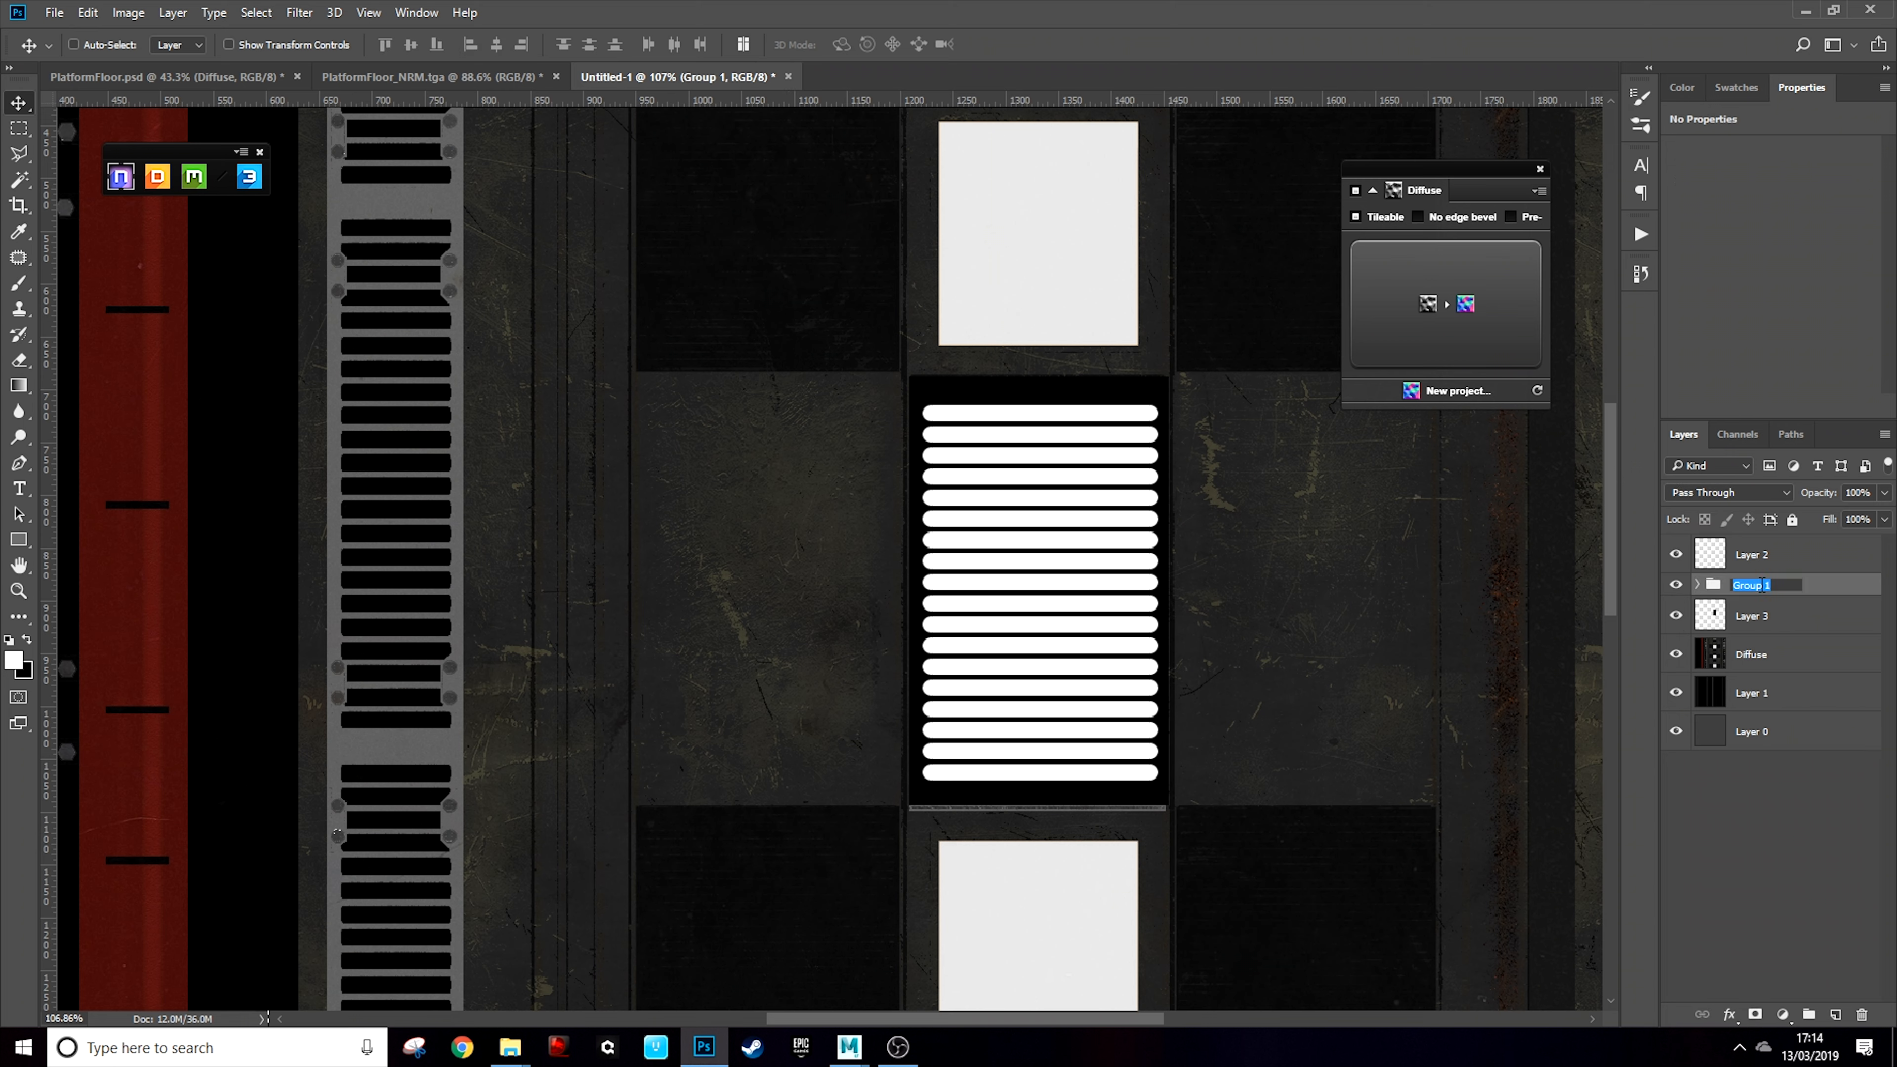
key("Return")
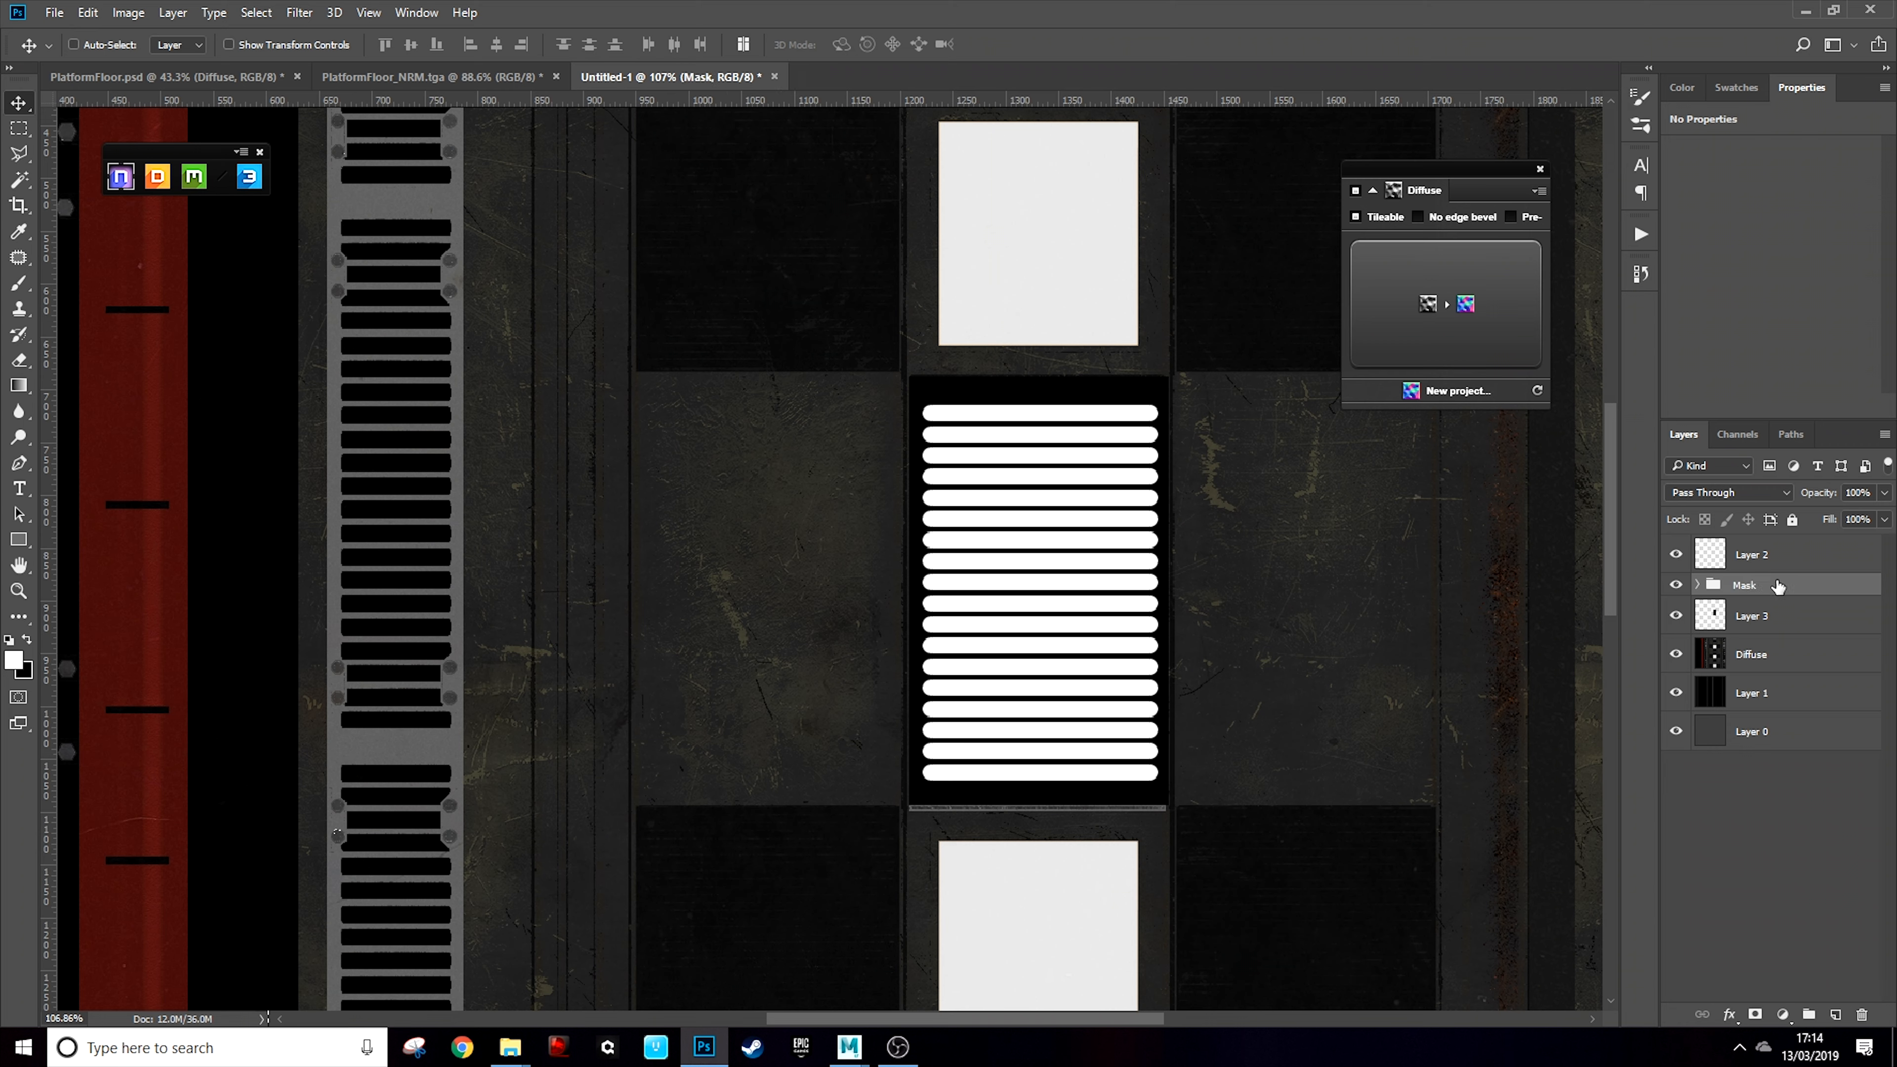
left_click_drag(1777, 586, 1769, 538)
left_click(1733, 572)
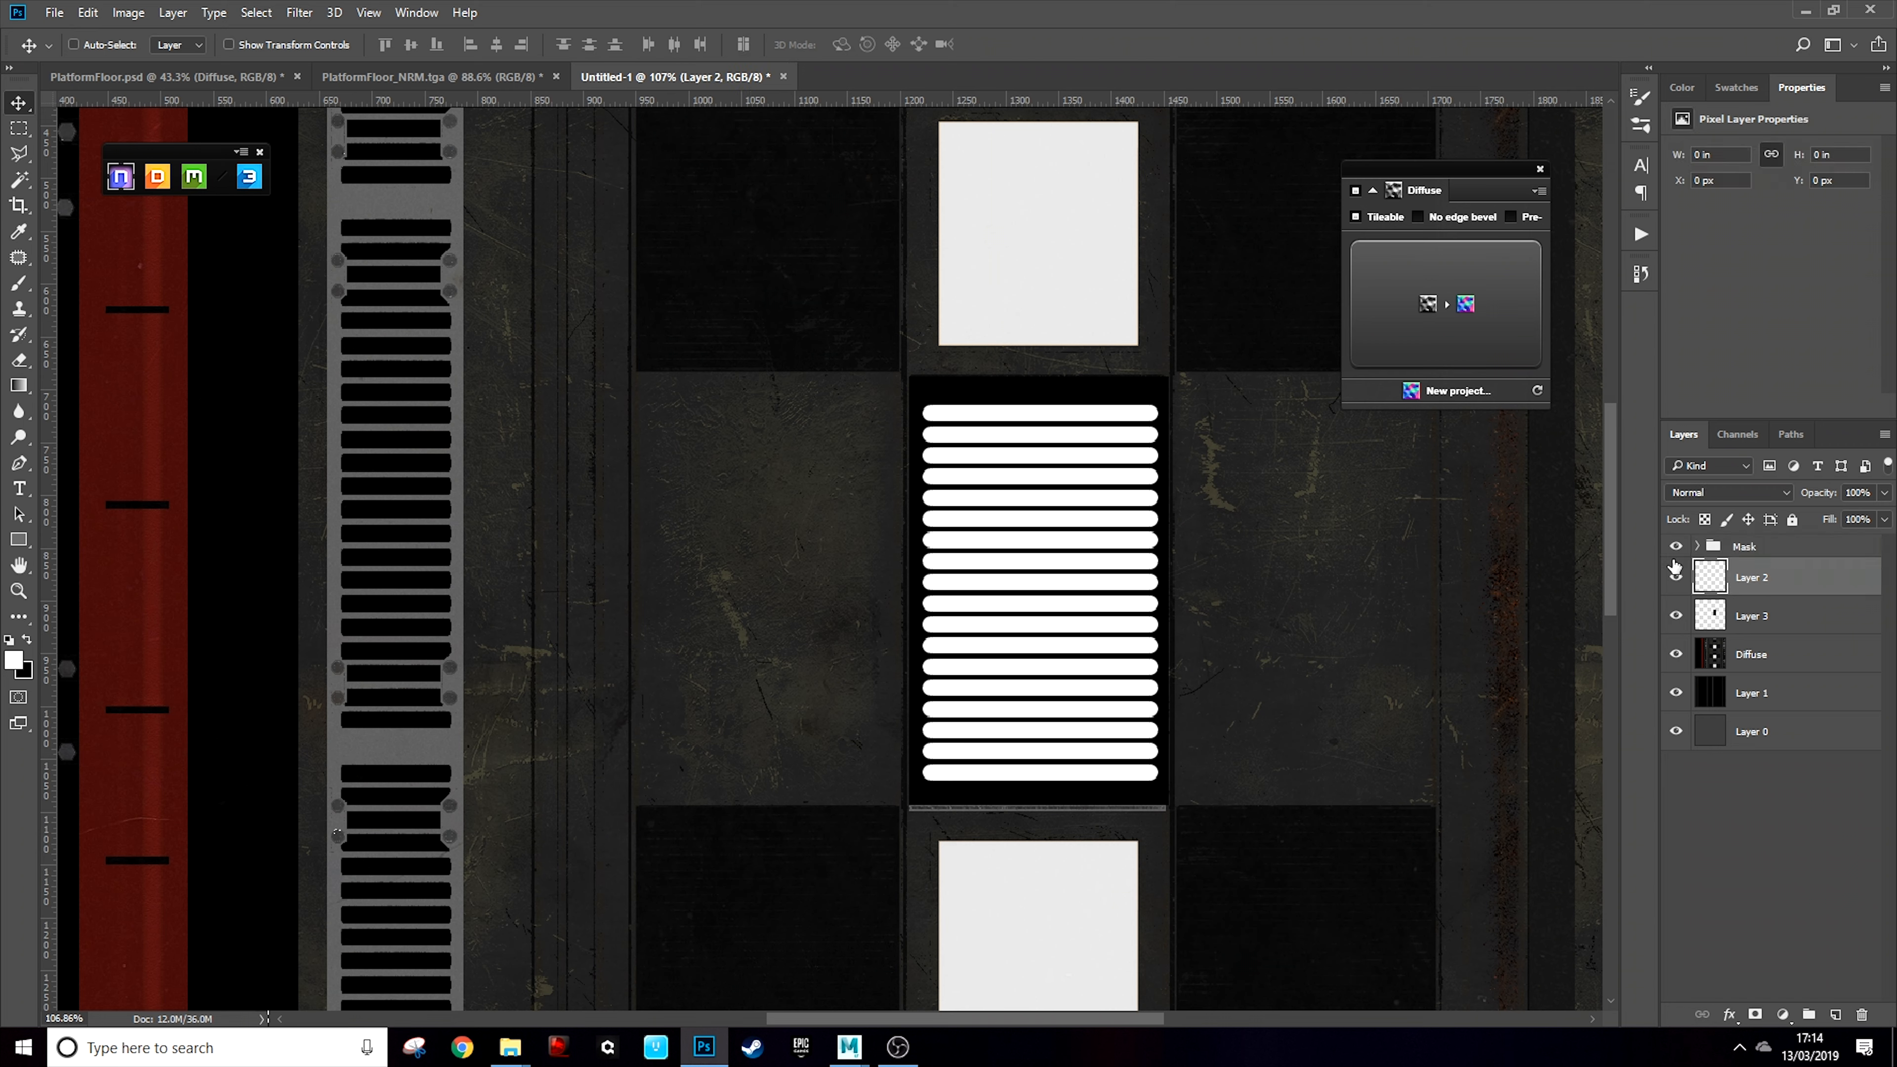
Merge the two bar-block layers inside the Mask group and name the merged layer Grill
left_click(1700, 546)
left_click(1725, 583)
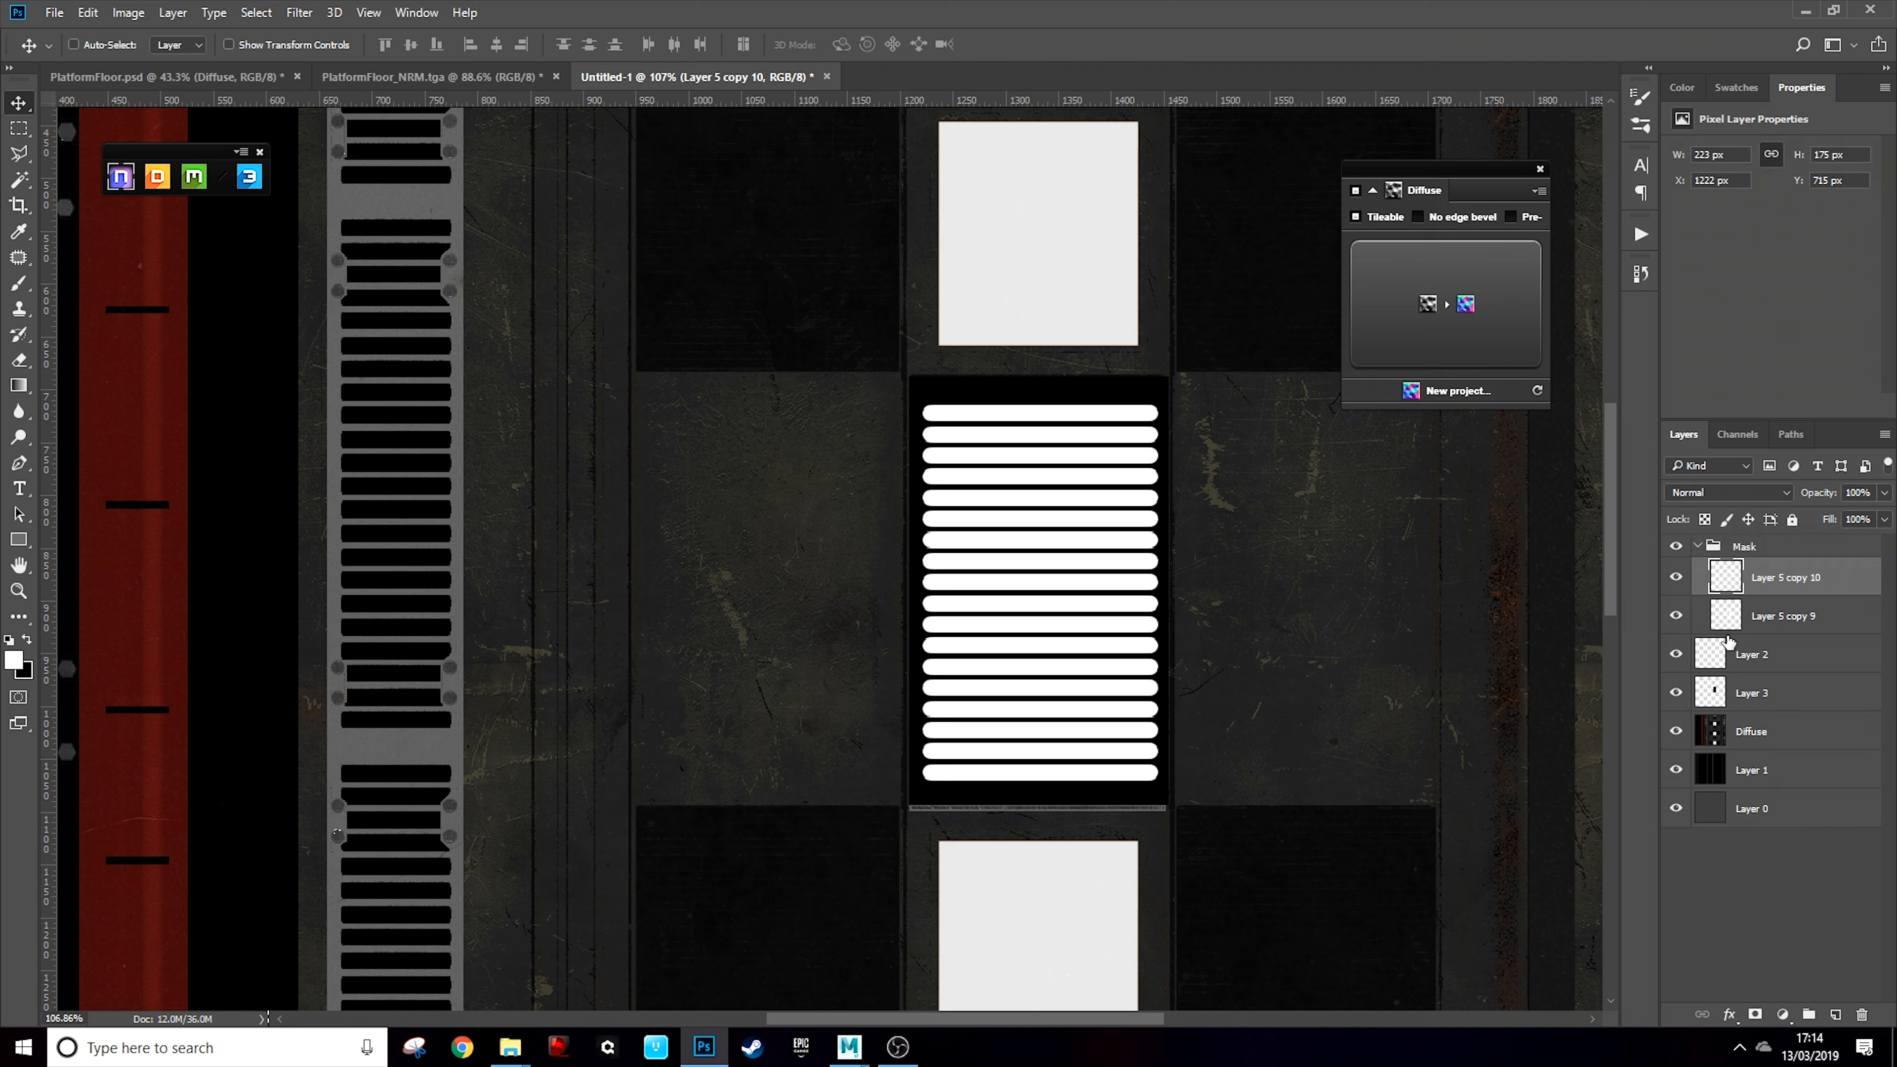
left_click(1728, 612)
left_click(1730, 620, "ctrl")
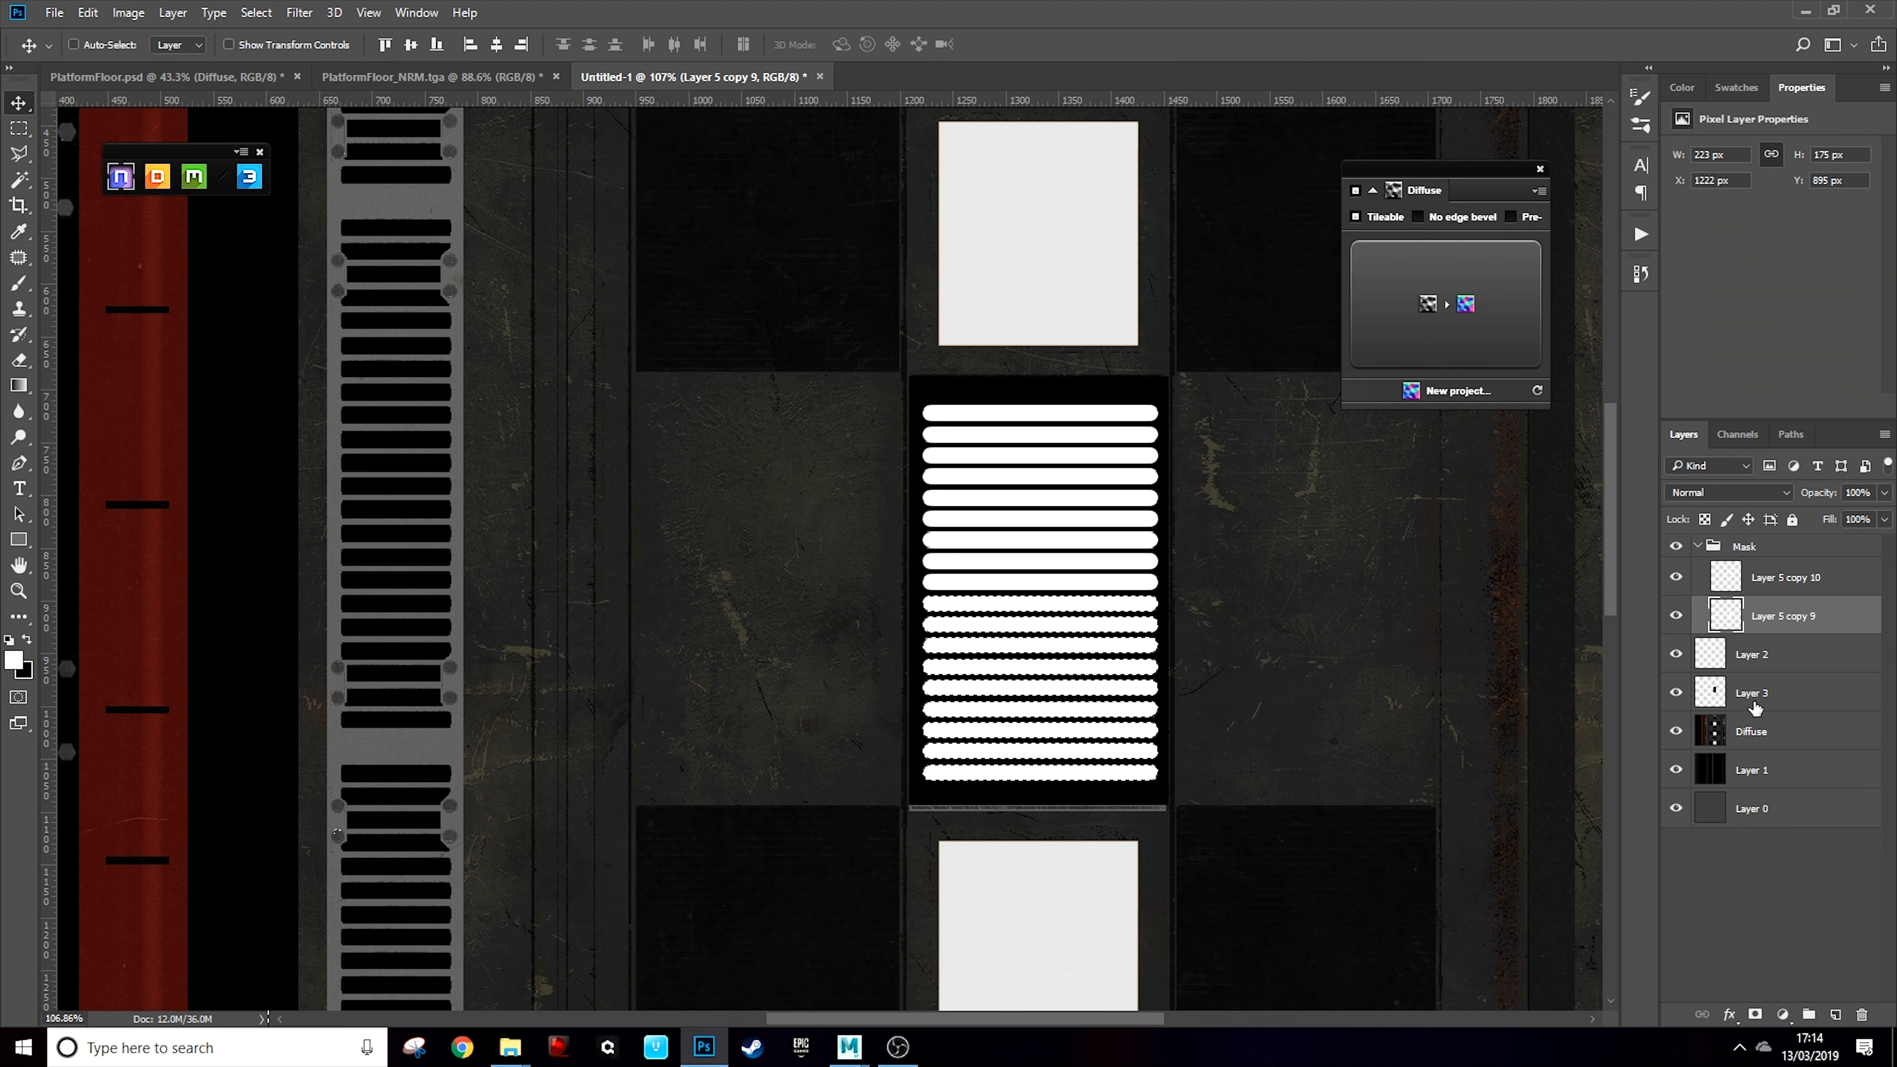
left_click(1800, 583, "shift")
right_click(1800, 583)
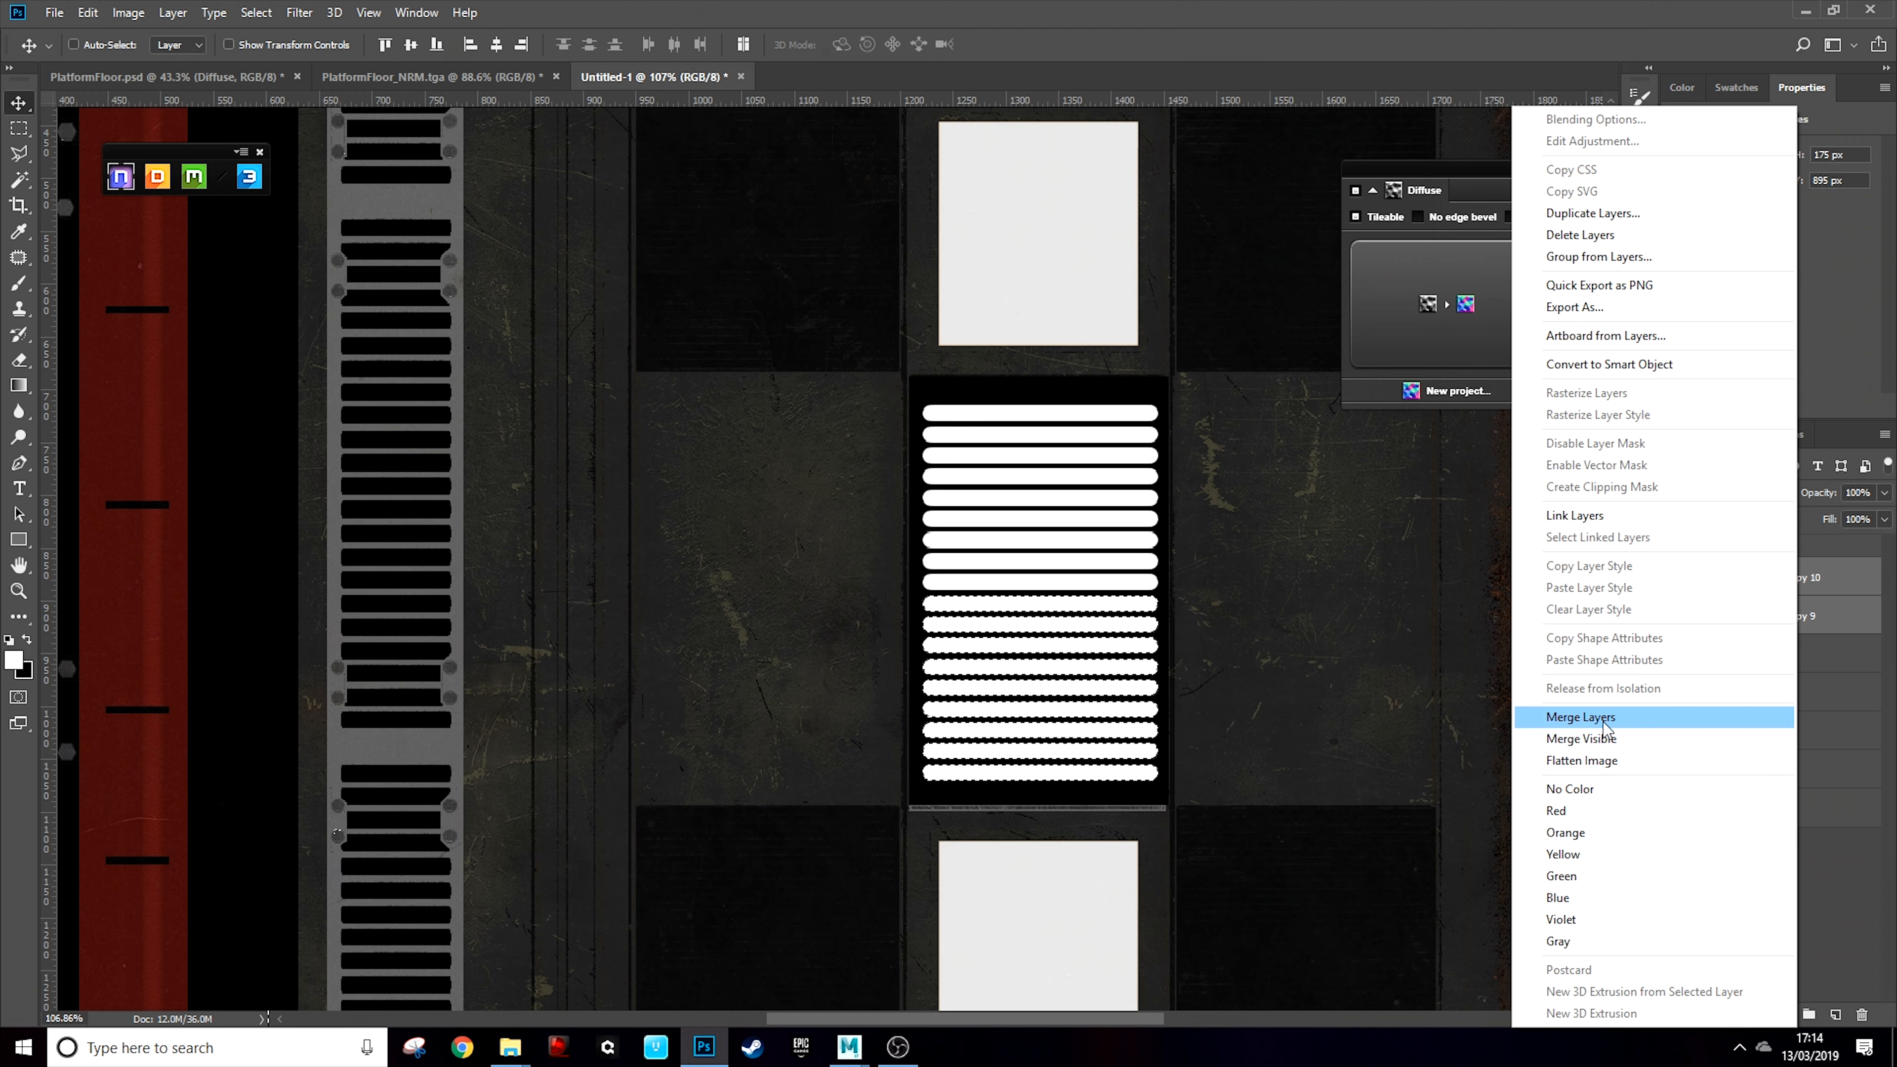
left_click(1561, 716)
double_click(1786, 578)
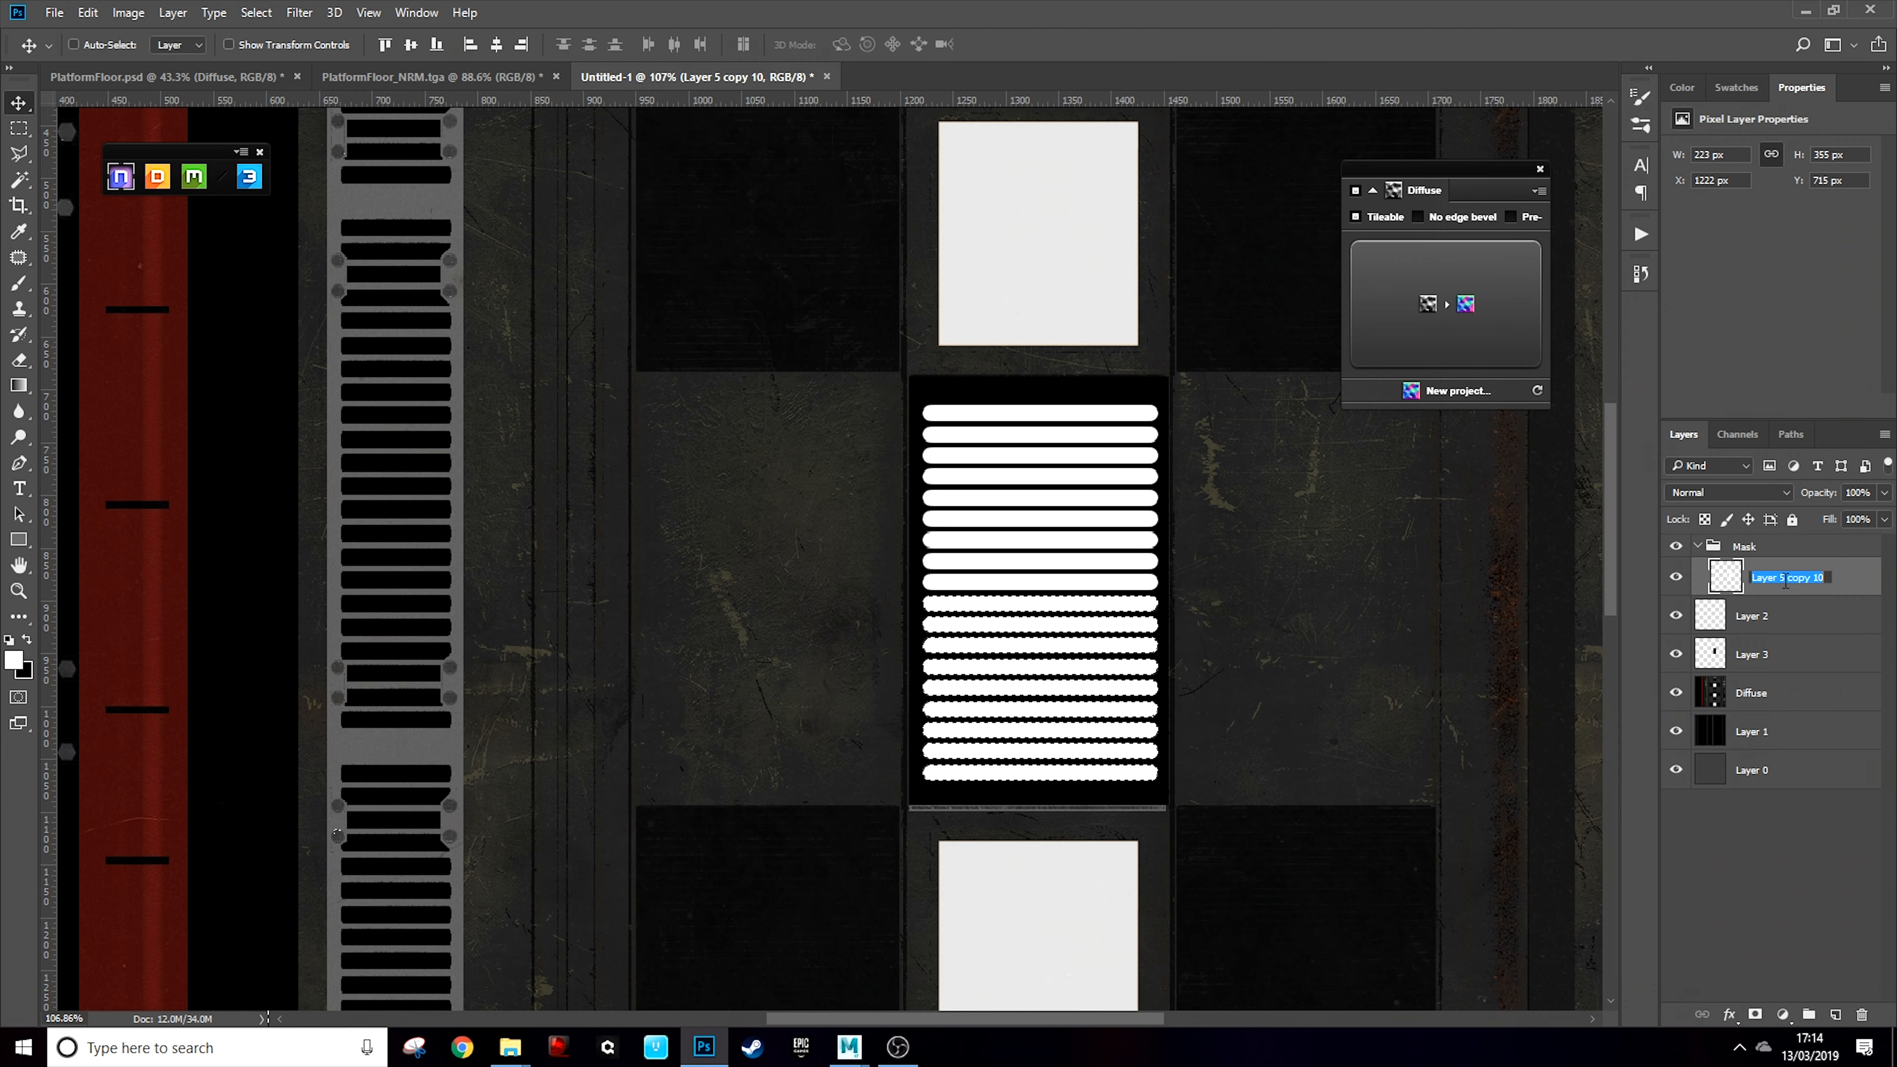
type("Grill")
key("Return")
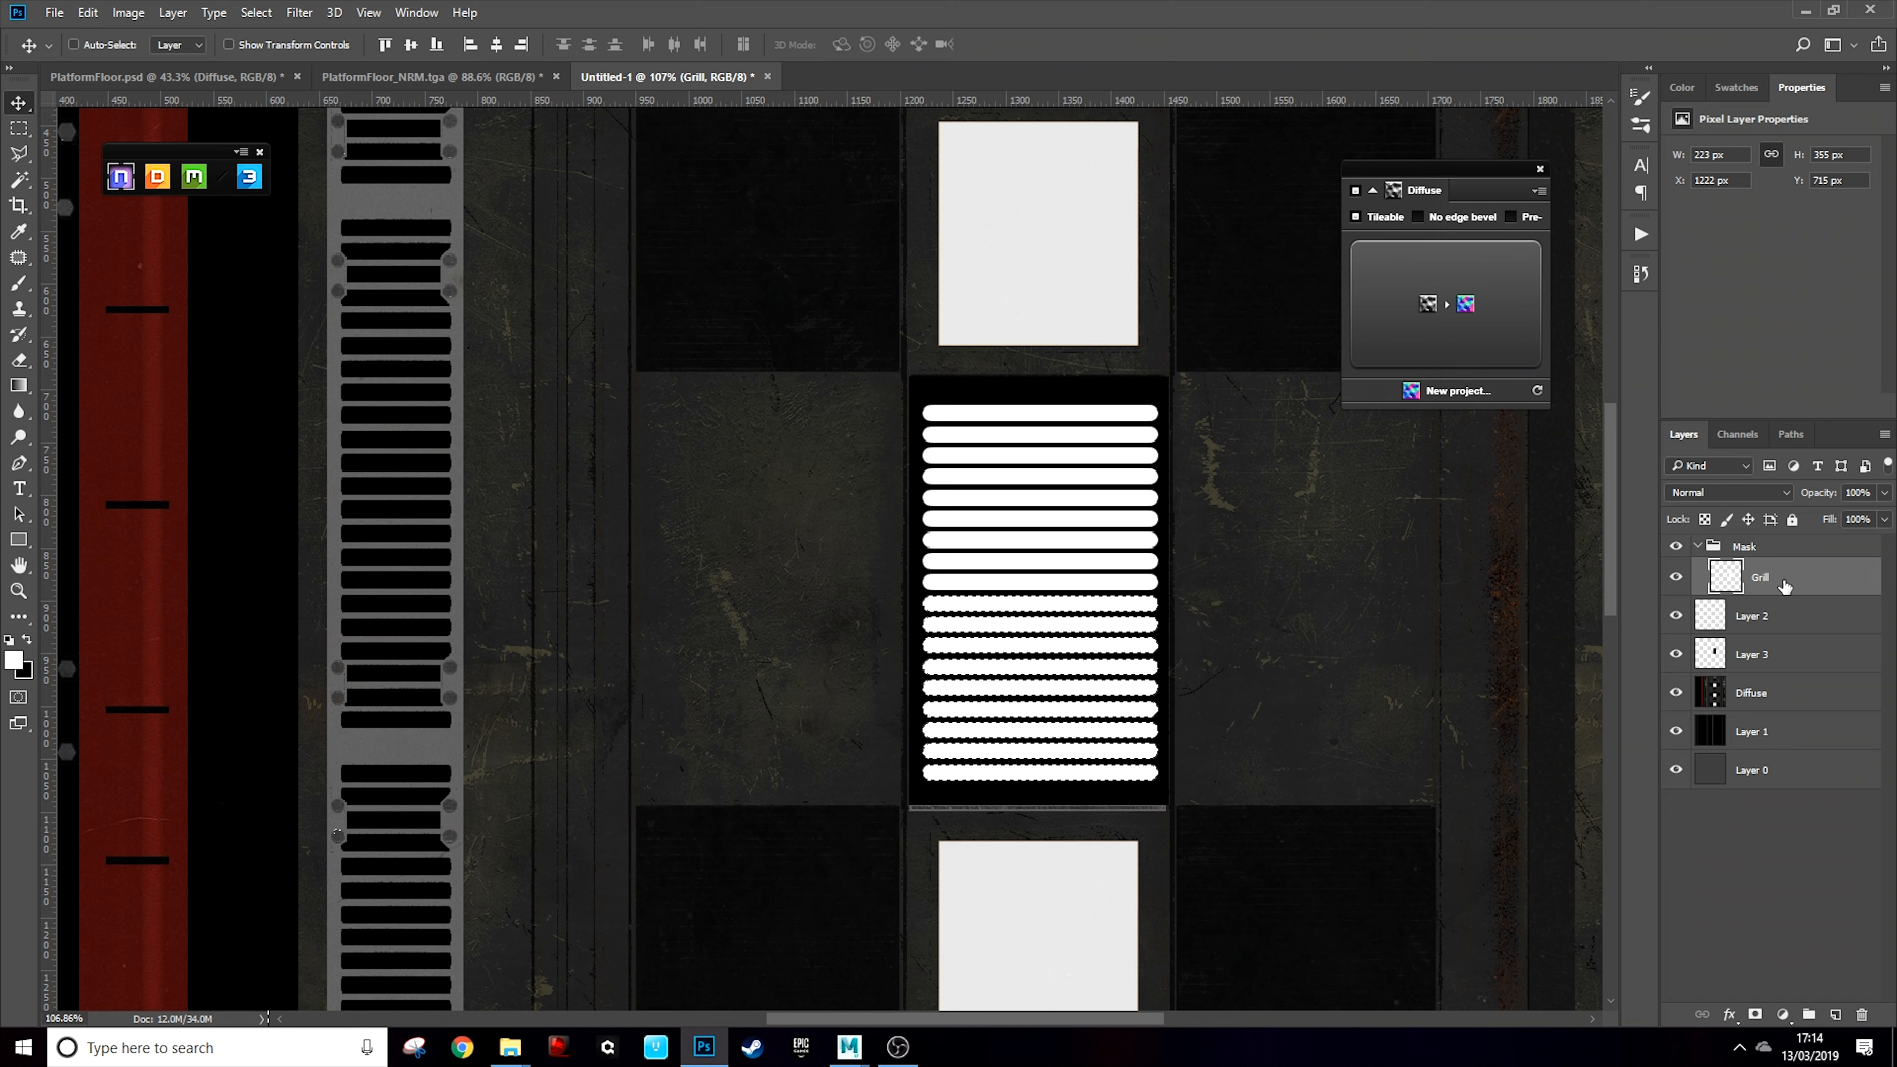
Place Layer 3 inside the Mask group beneath Grill and rename it GrillBase
left_click_drag(1812, 656, 1767, 602)
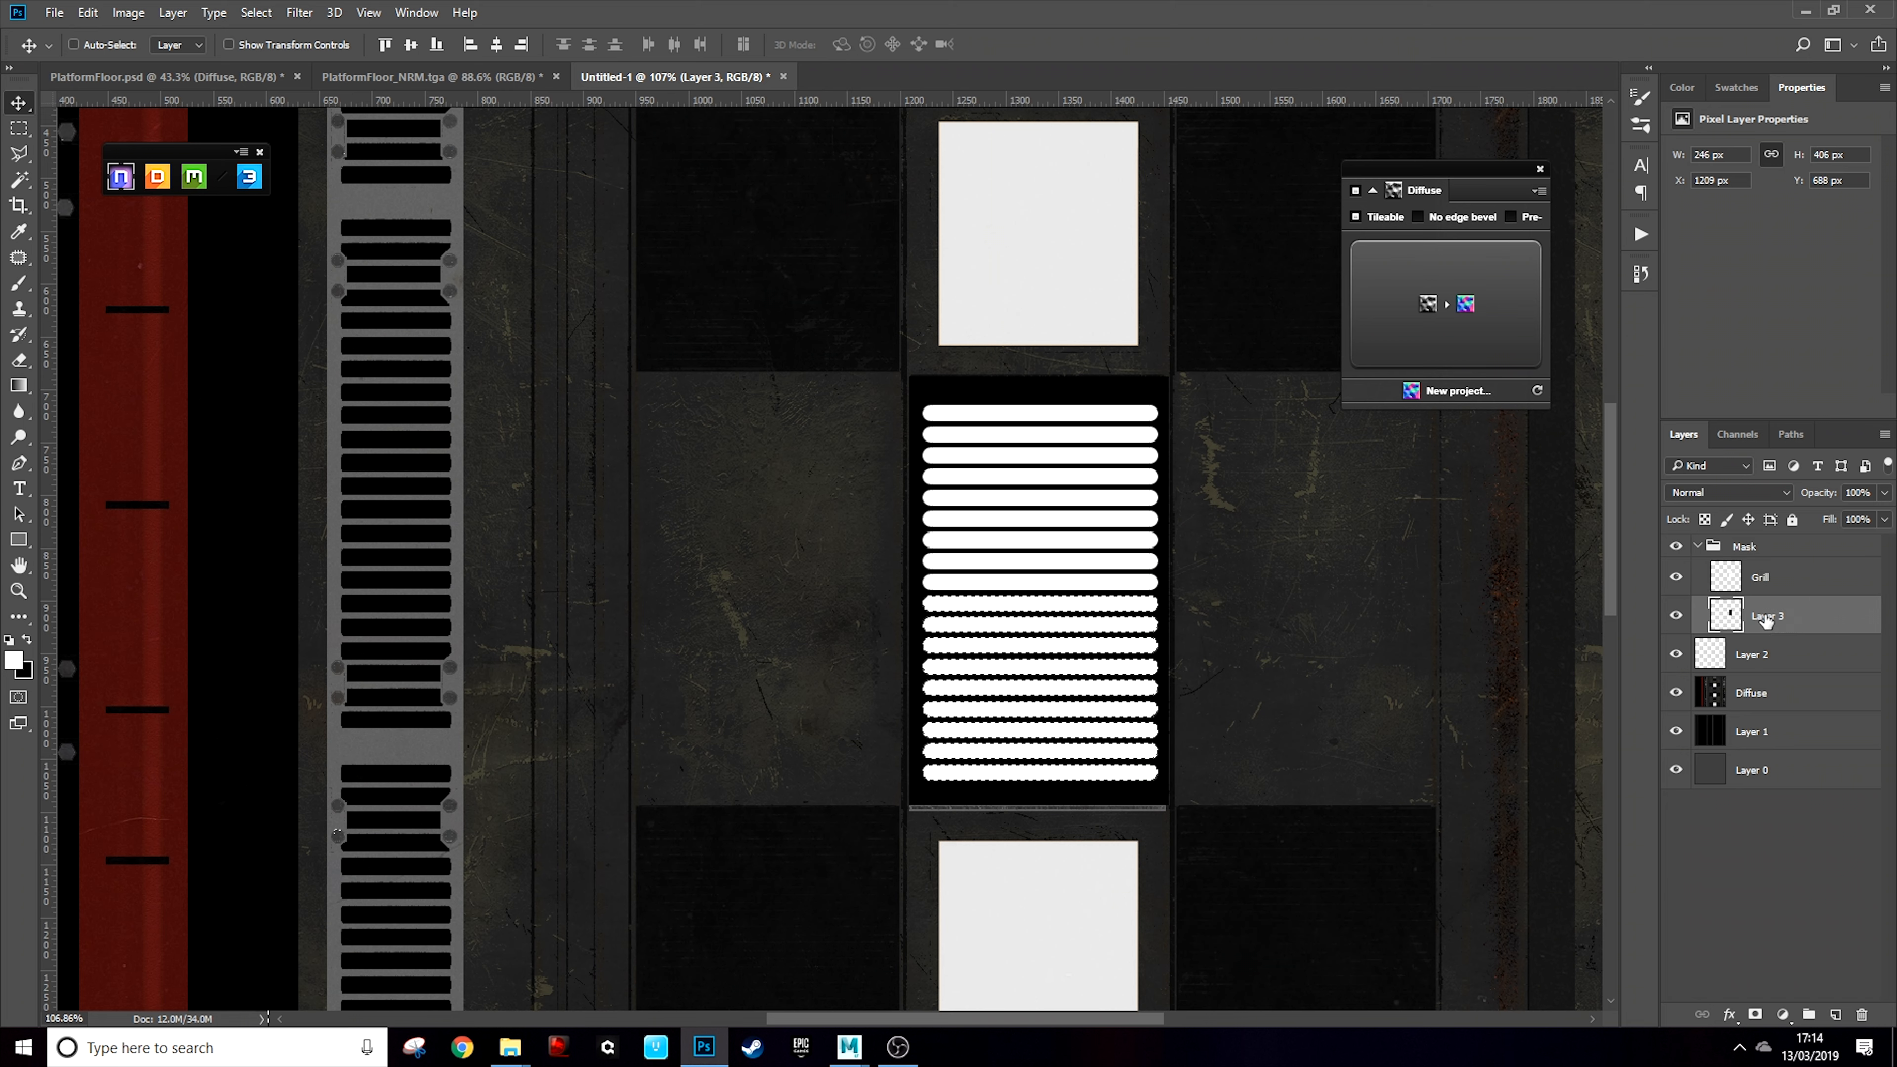
double_click(1767, 614)
type("Gri")
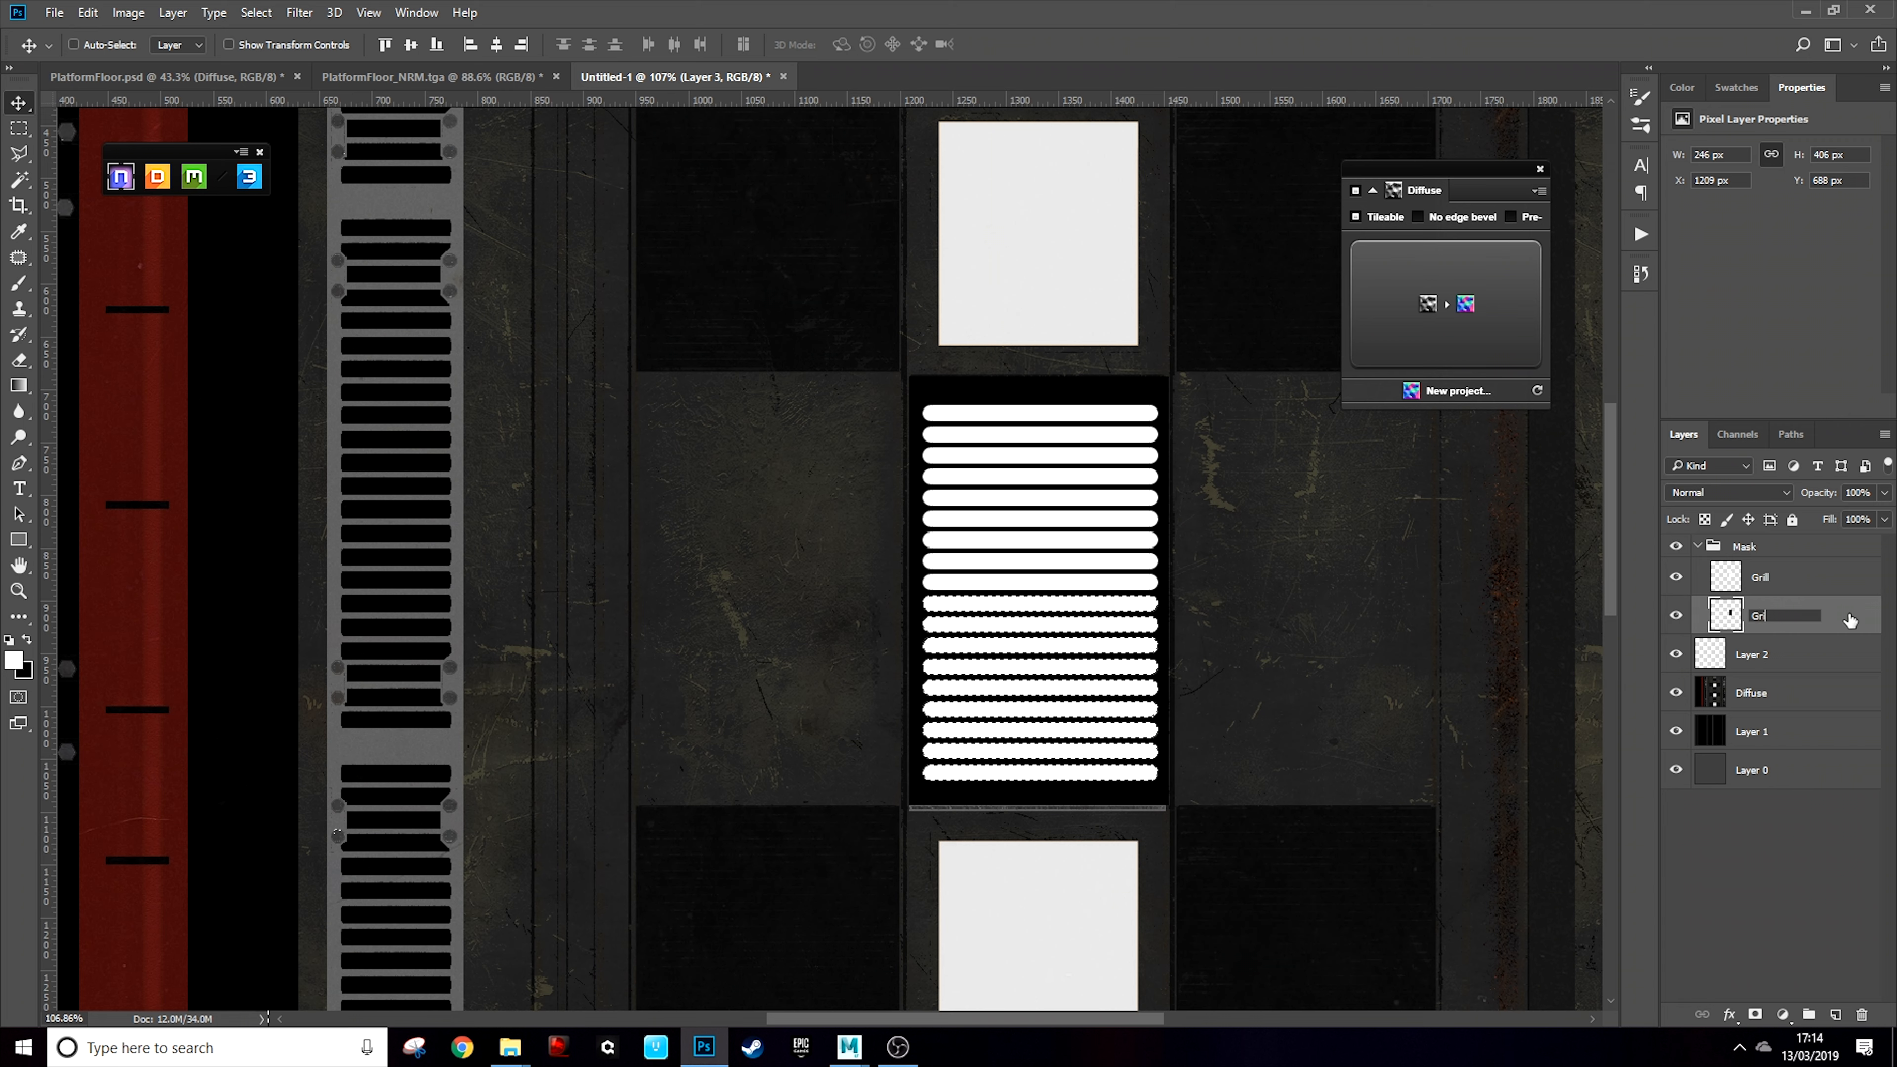
type("llBase")
key("Return")
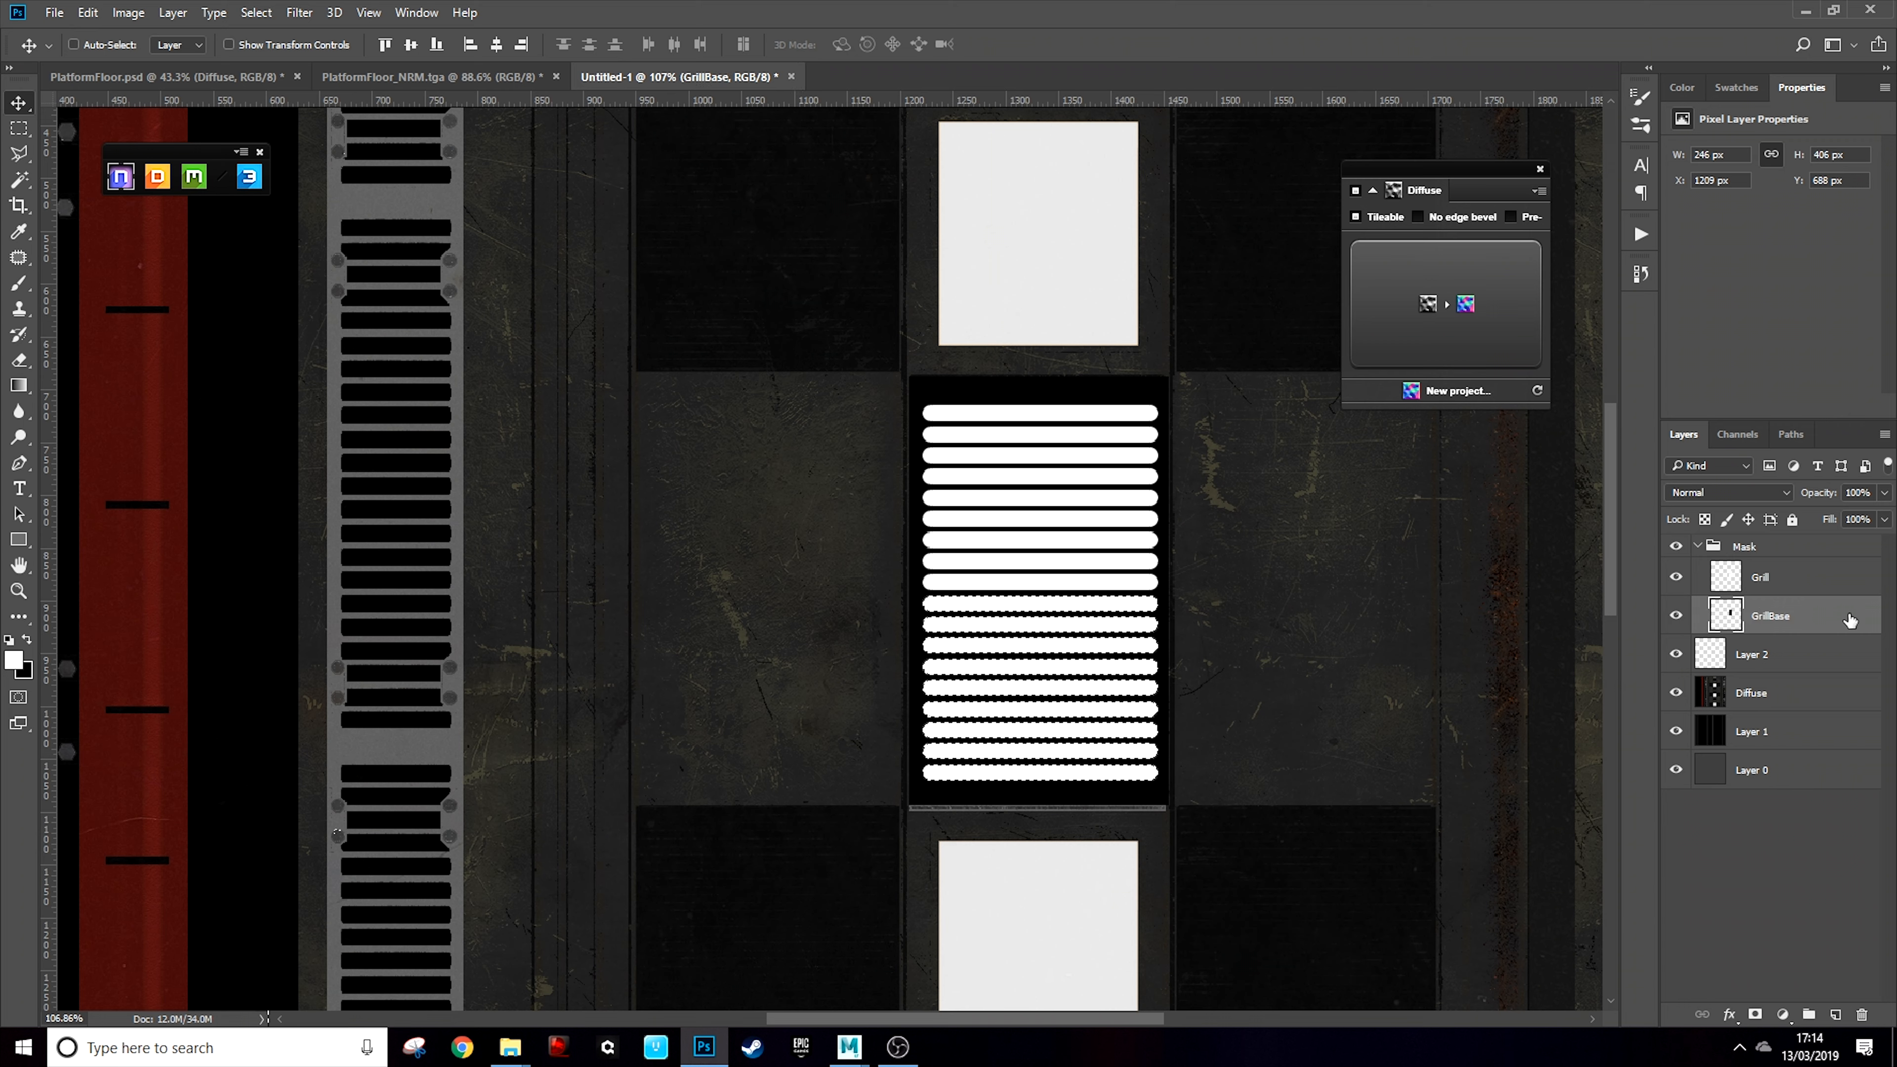
Group the Grill and GrillBase layers inside Mask under the name Grill, and clear the canvas selection
left_click(1807, 587, "shift")
key("ctrl+g")
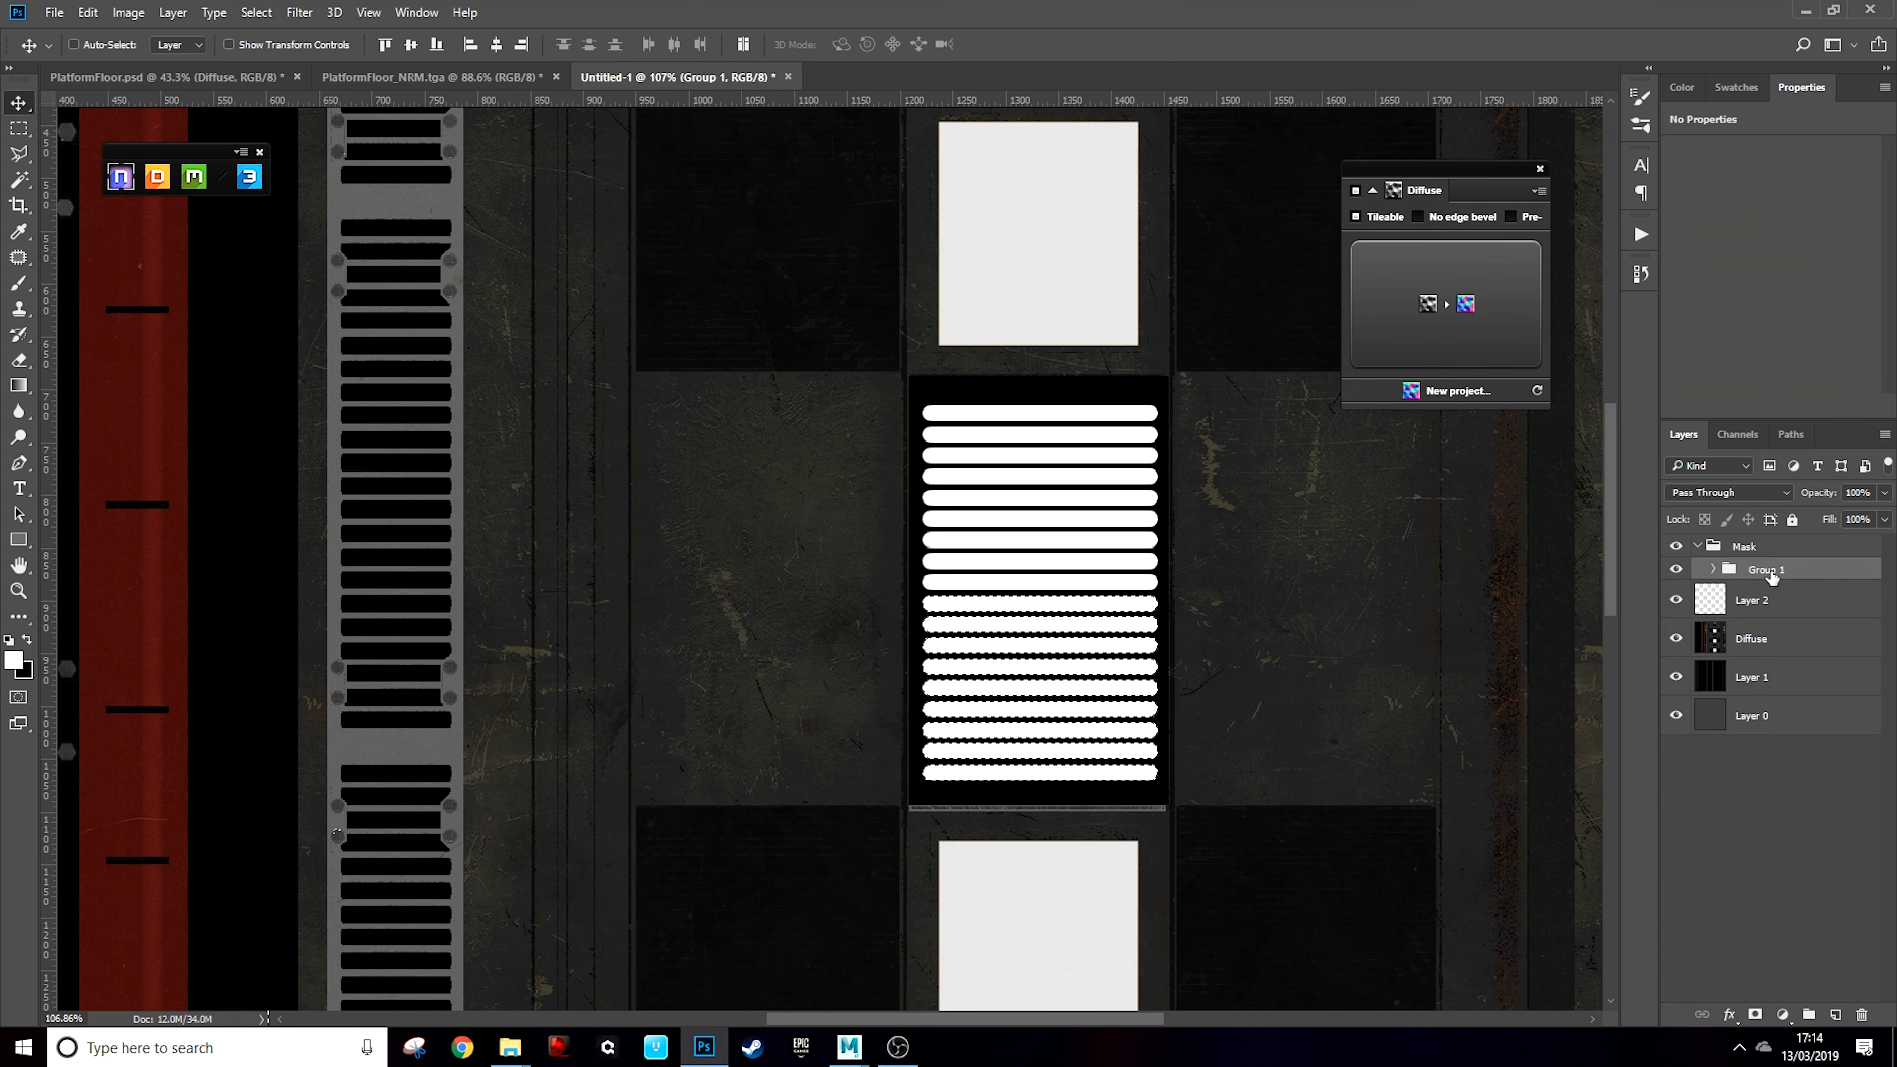
double_click(1767, 569)
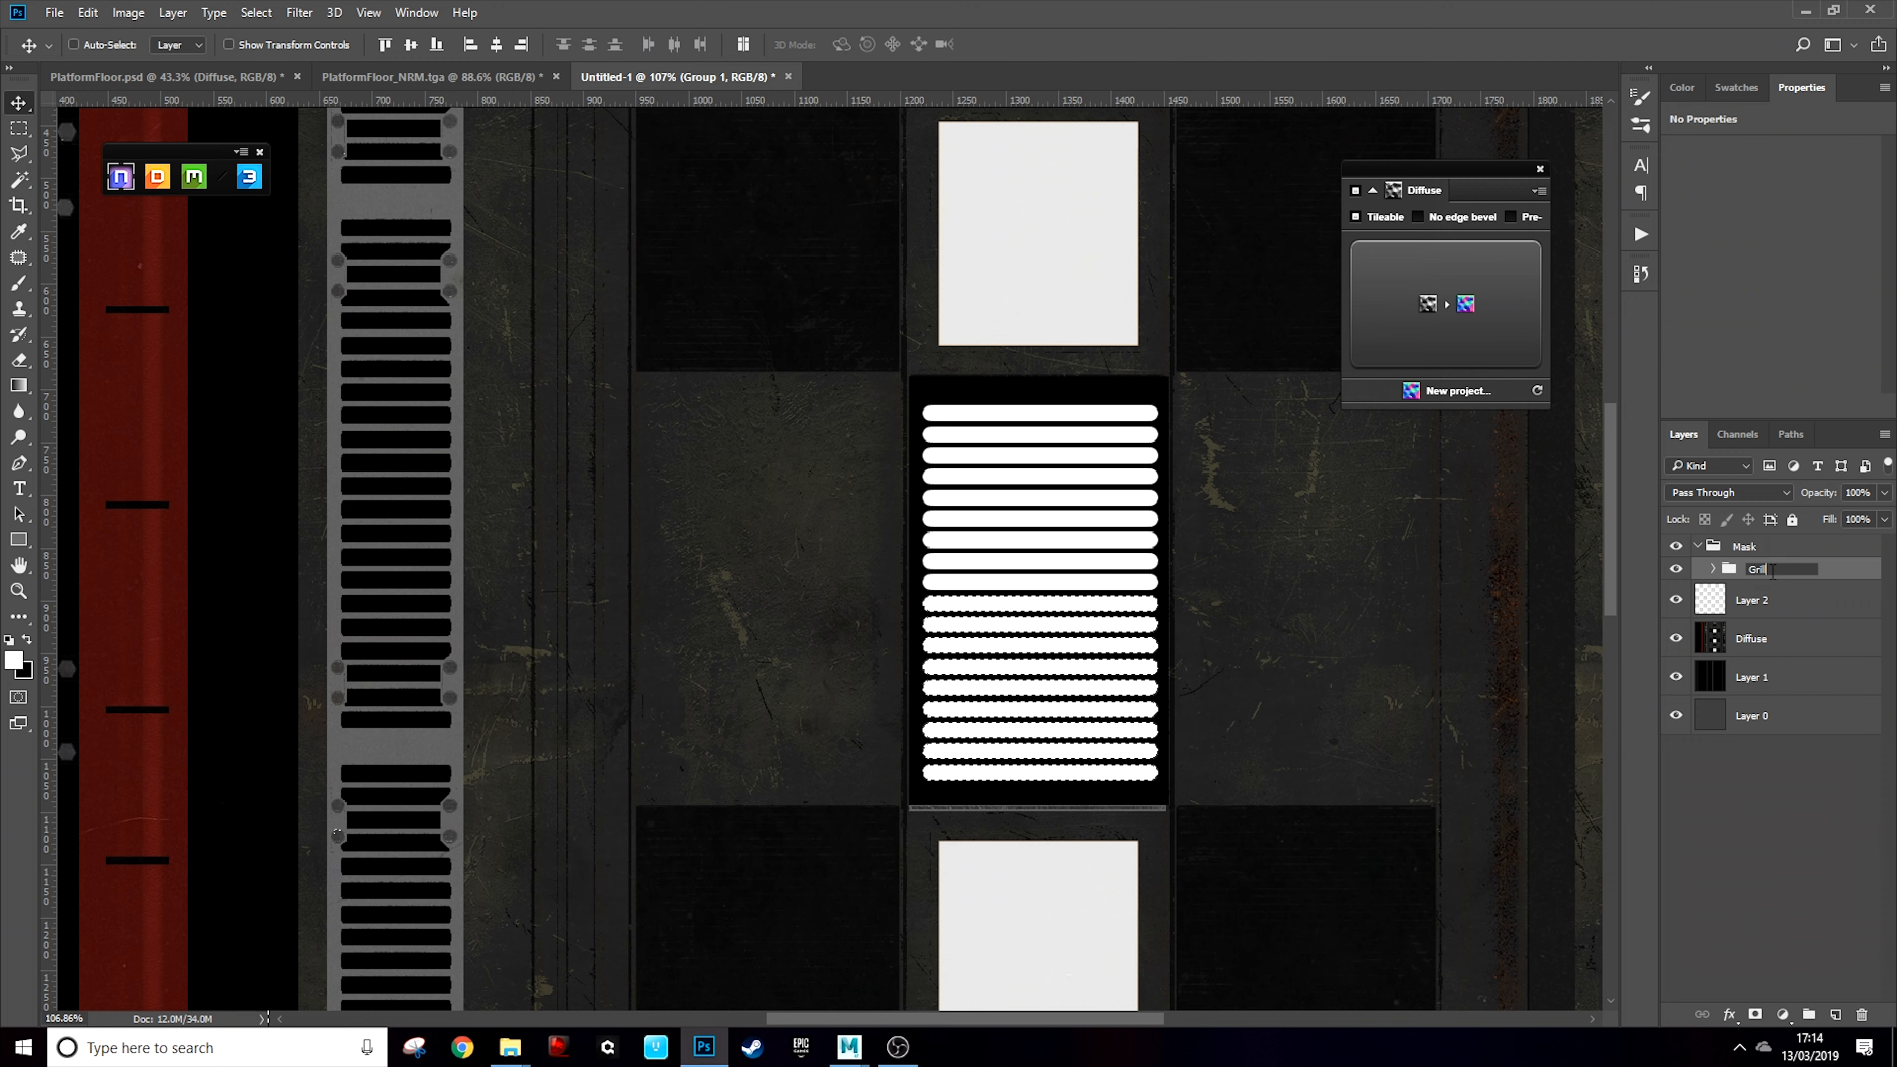
type("Grill")
key("Return")
scroll(1113, 561, "down", 6)
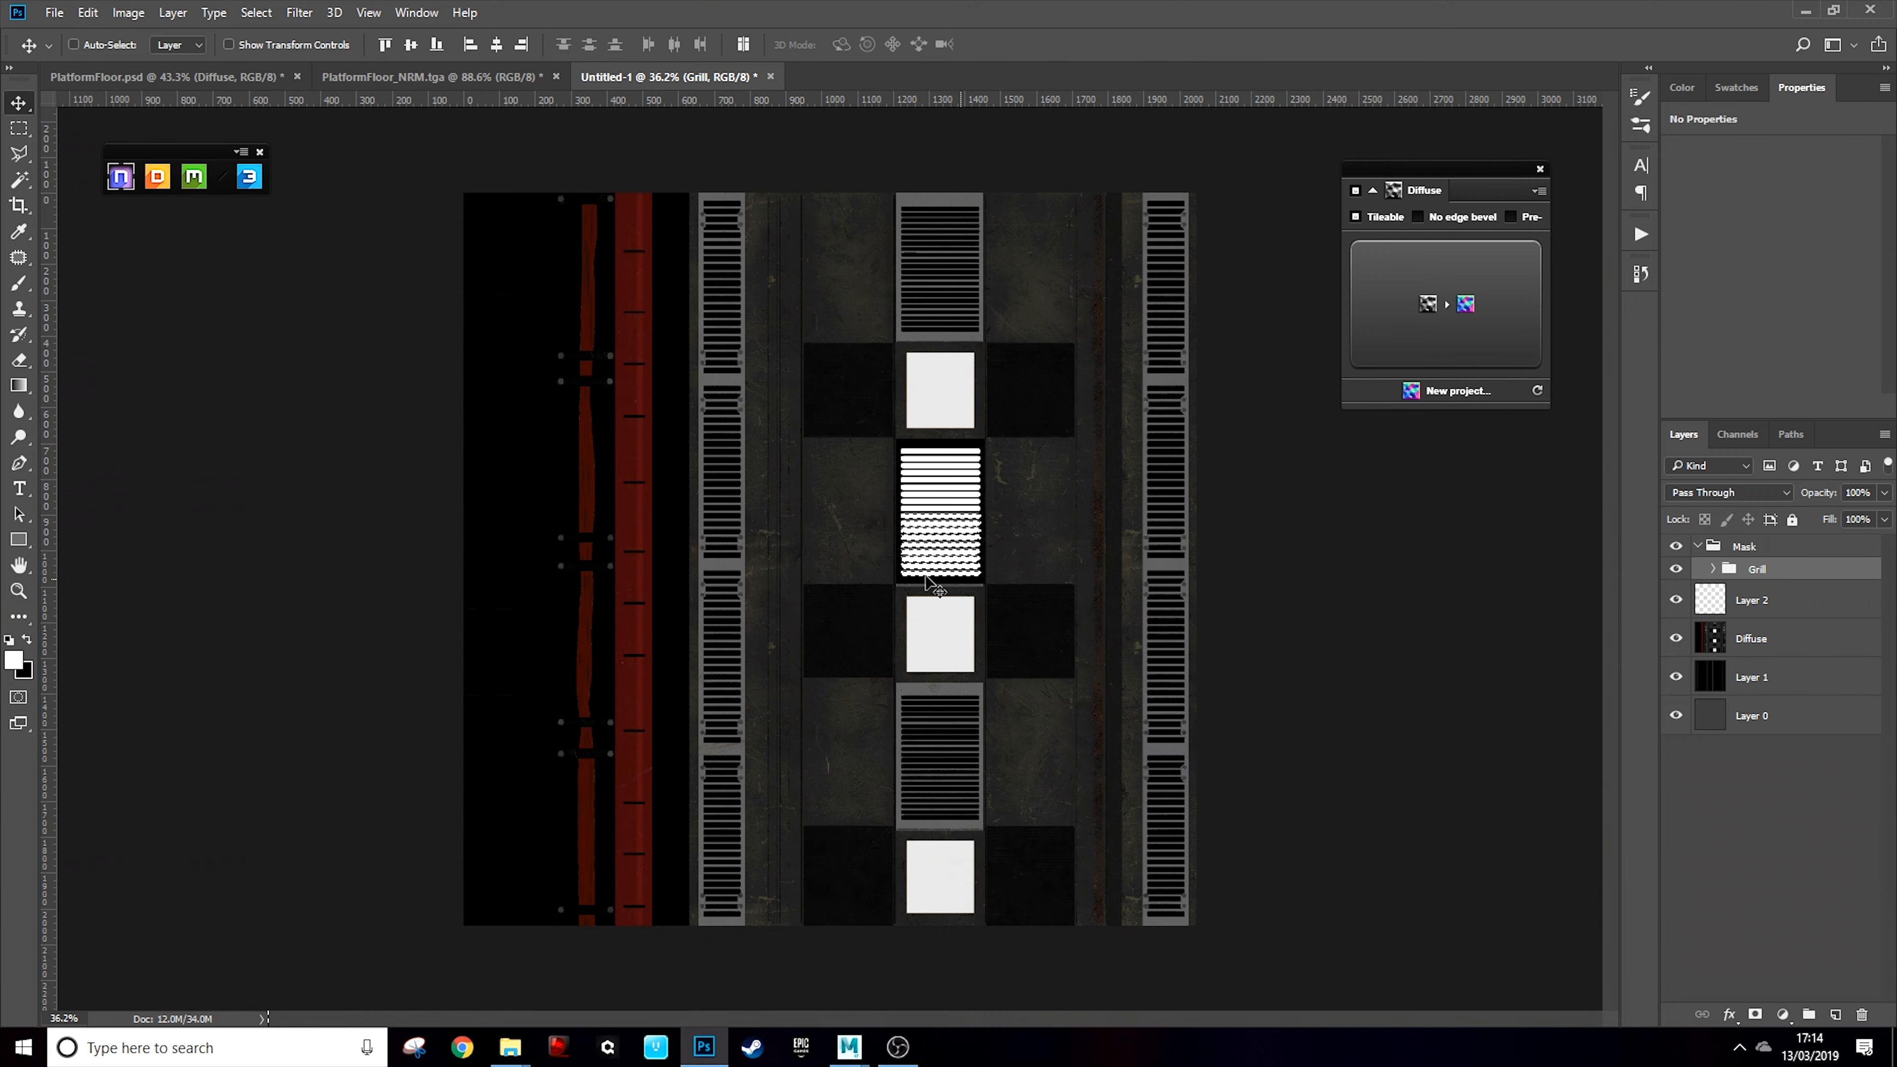
key("ctrl+d")
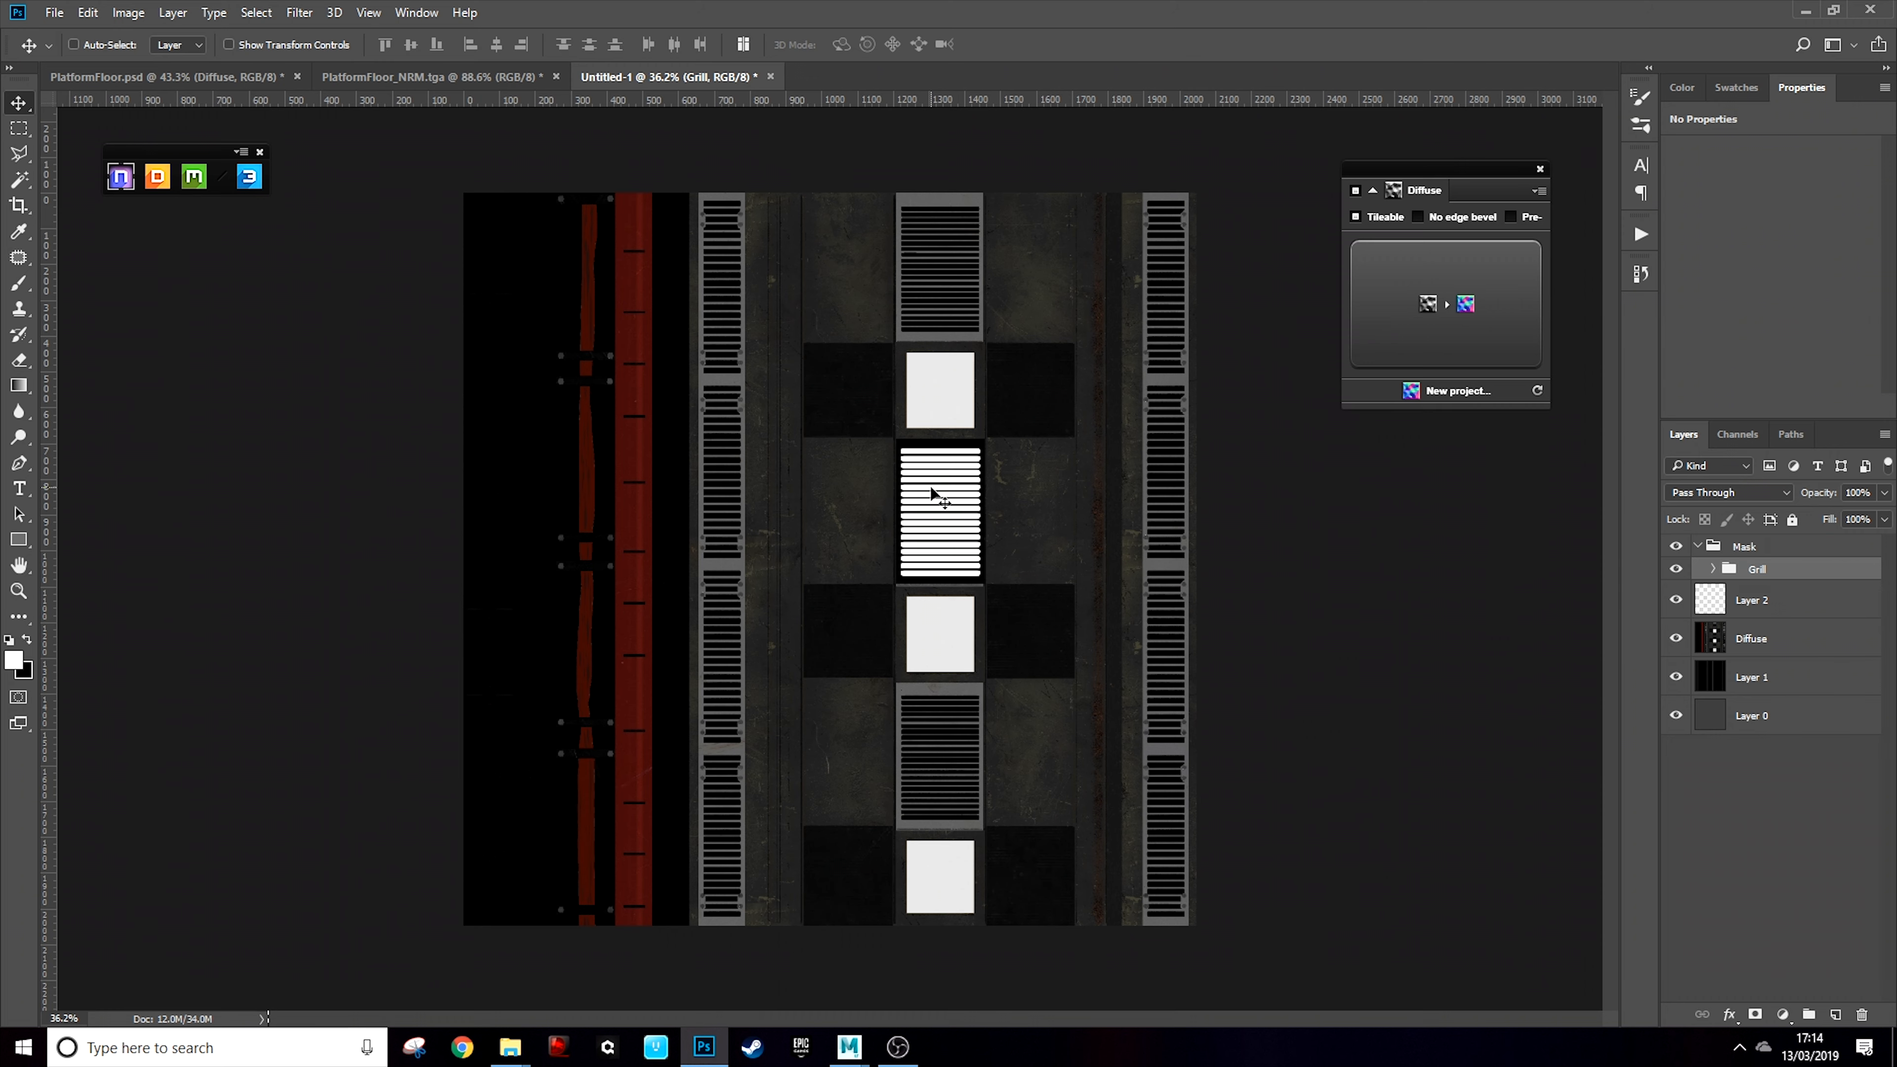
scroll(934, 493, "up", 3)
left_click(1712, 569)
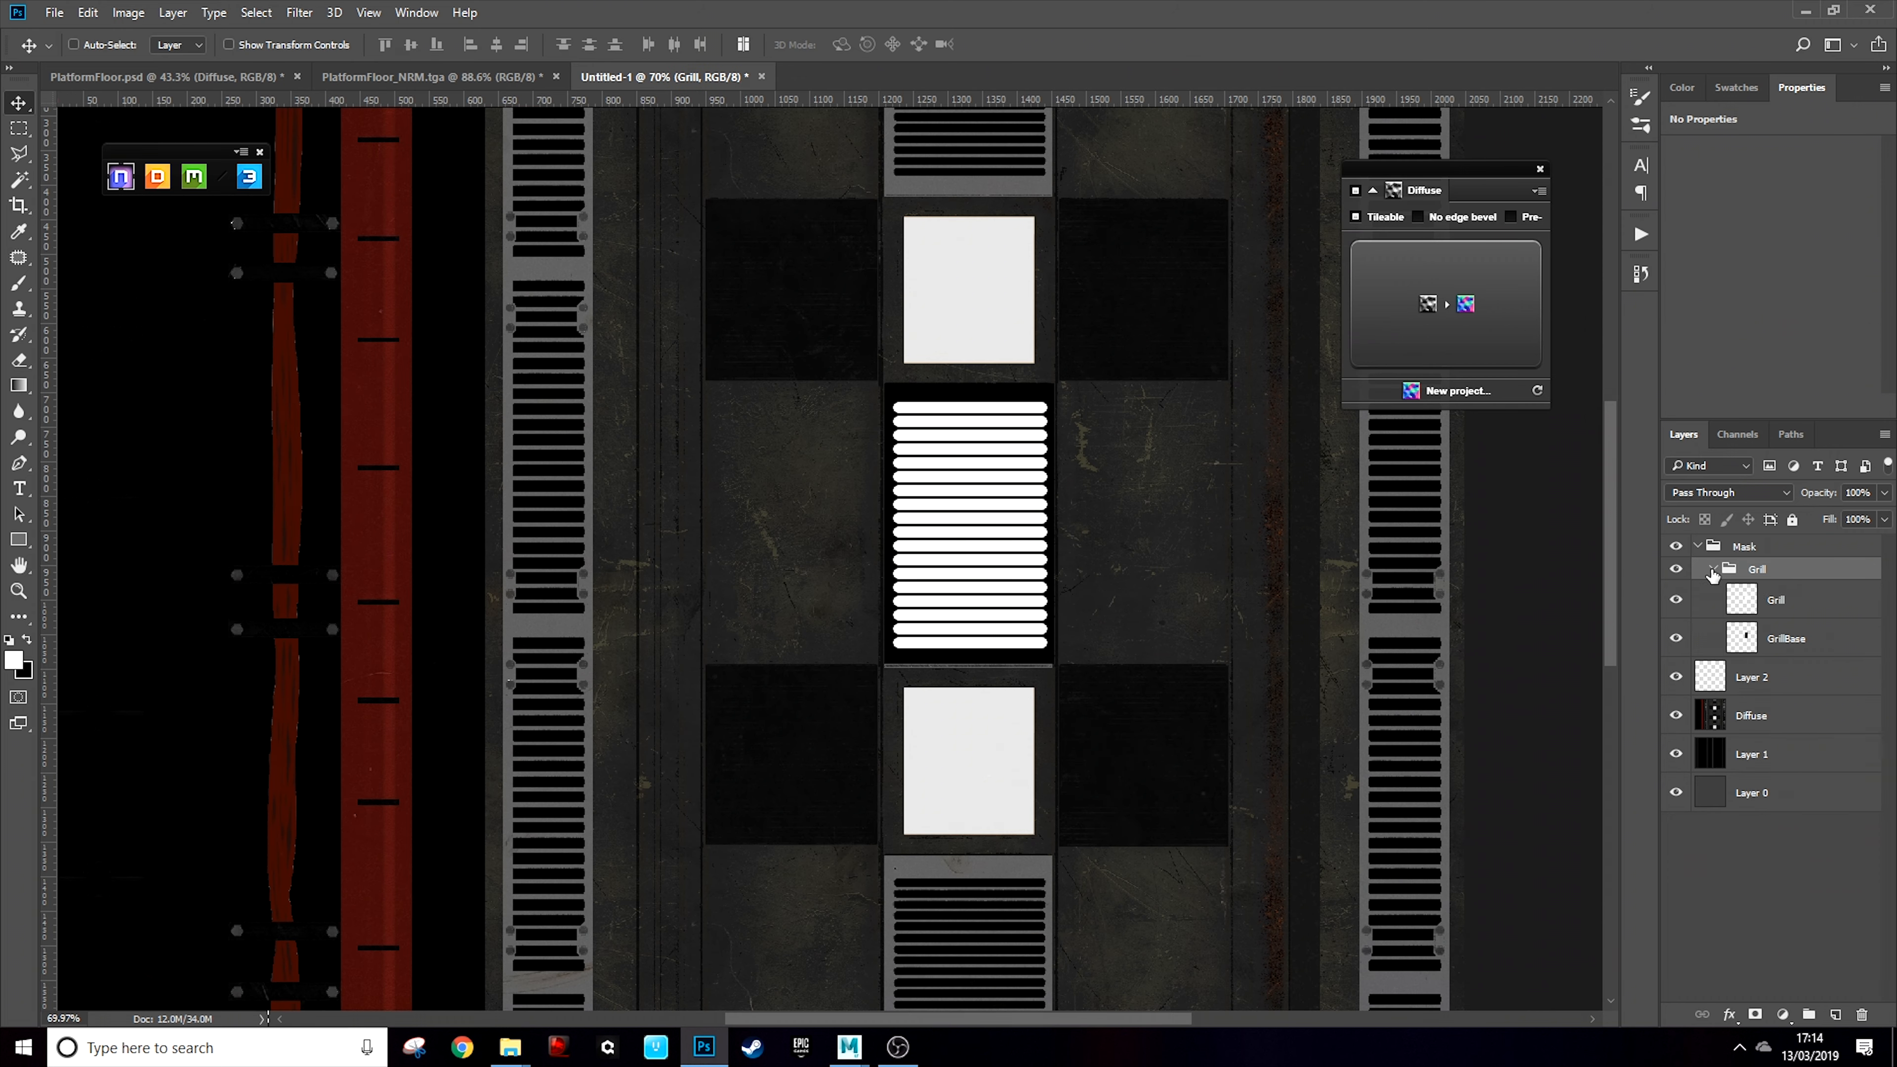
left_click(1792, 602)
left_click(1787, 644, "ctrl")
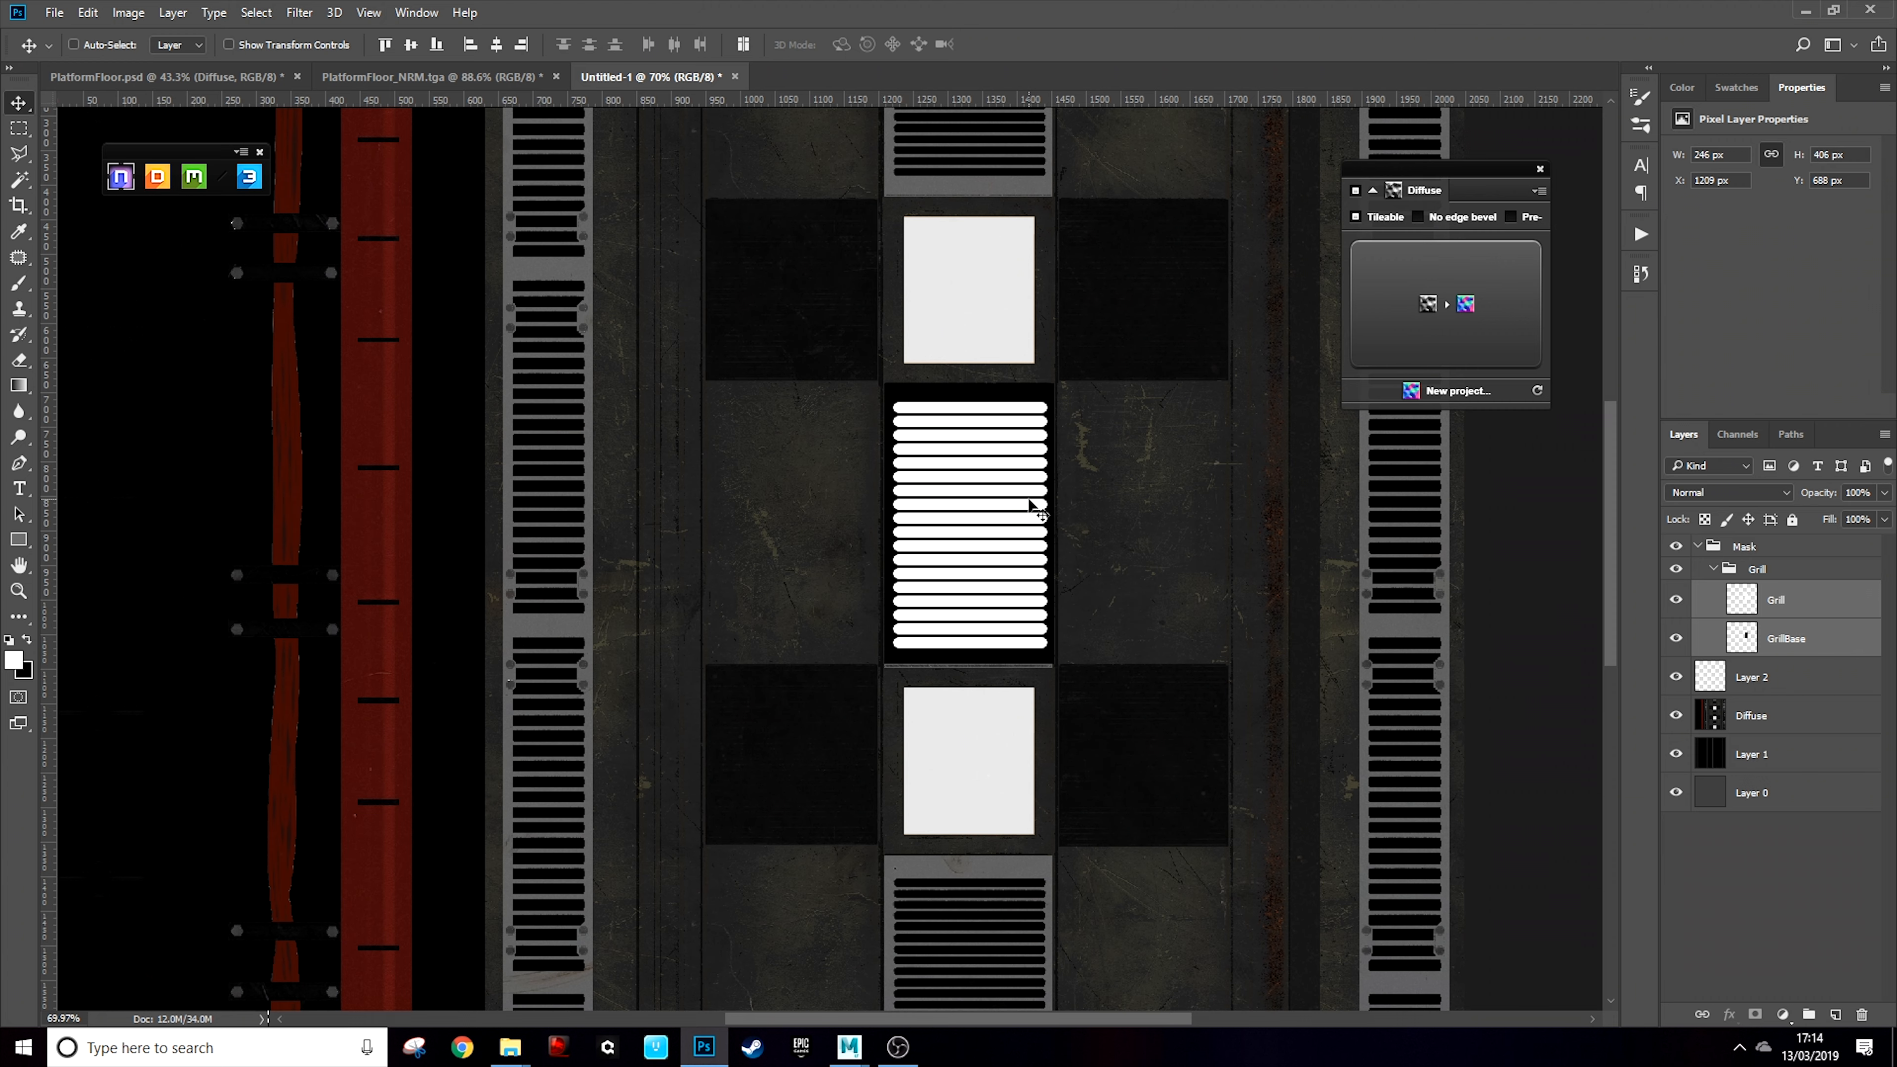
scroll(1030, 505, "down", 1)
scroll(1029, 499, "up", 2)
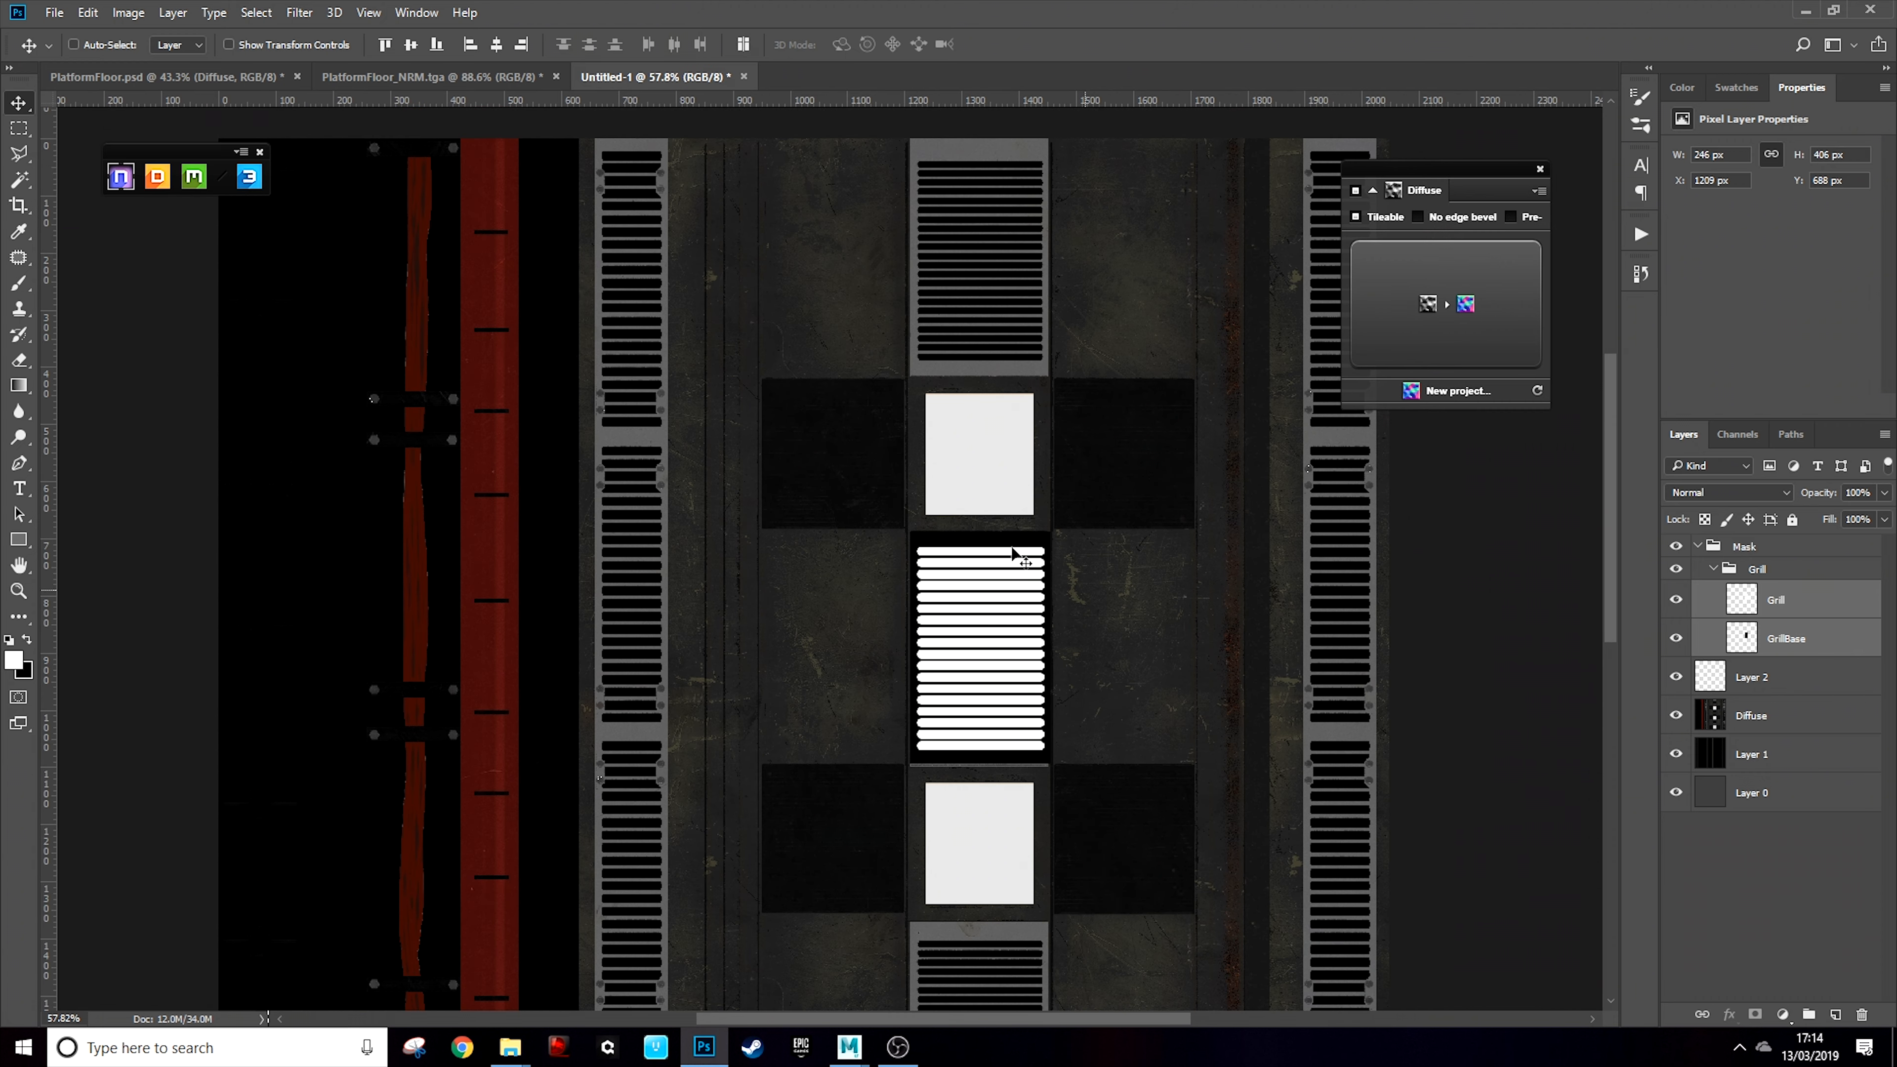
left_click(1714, 570)
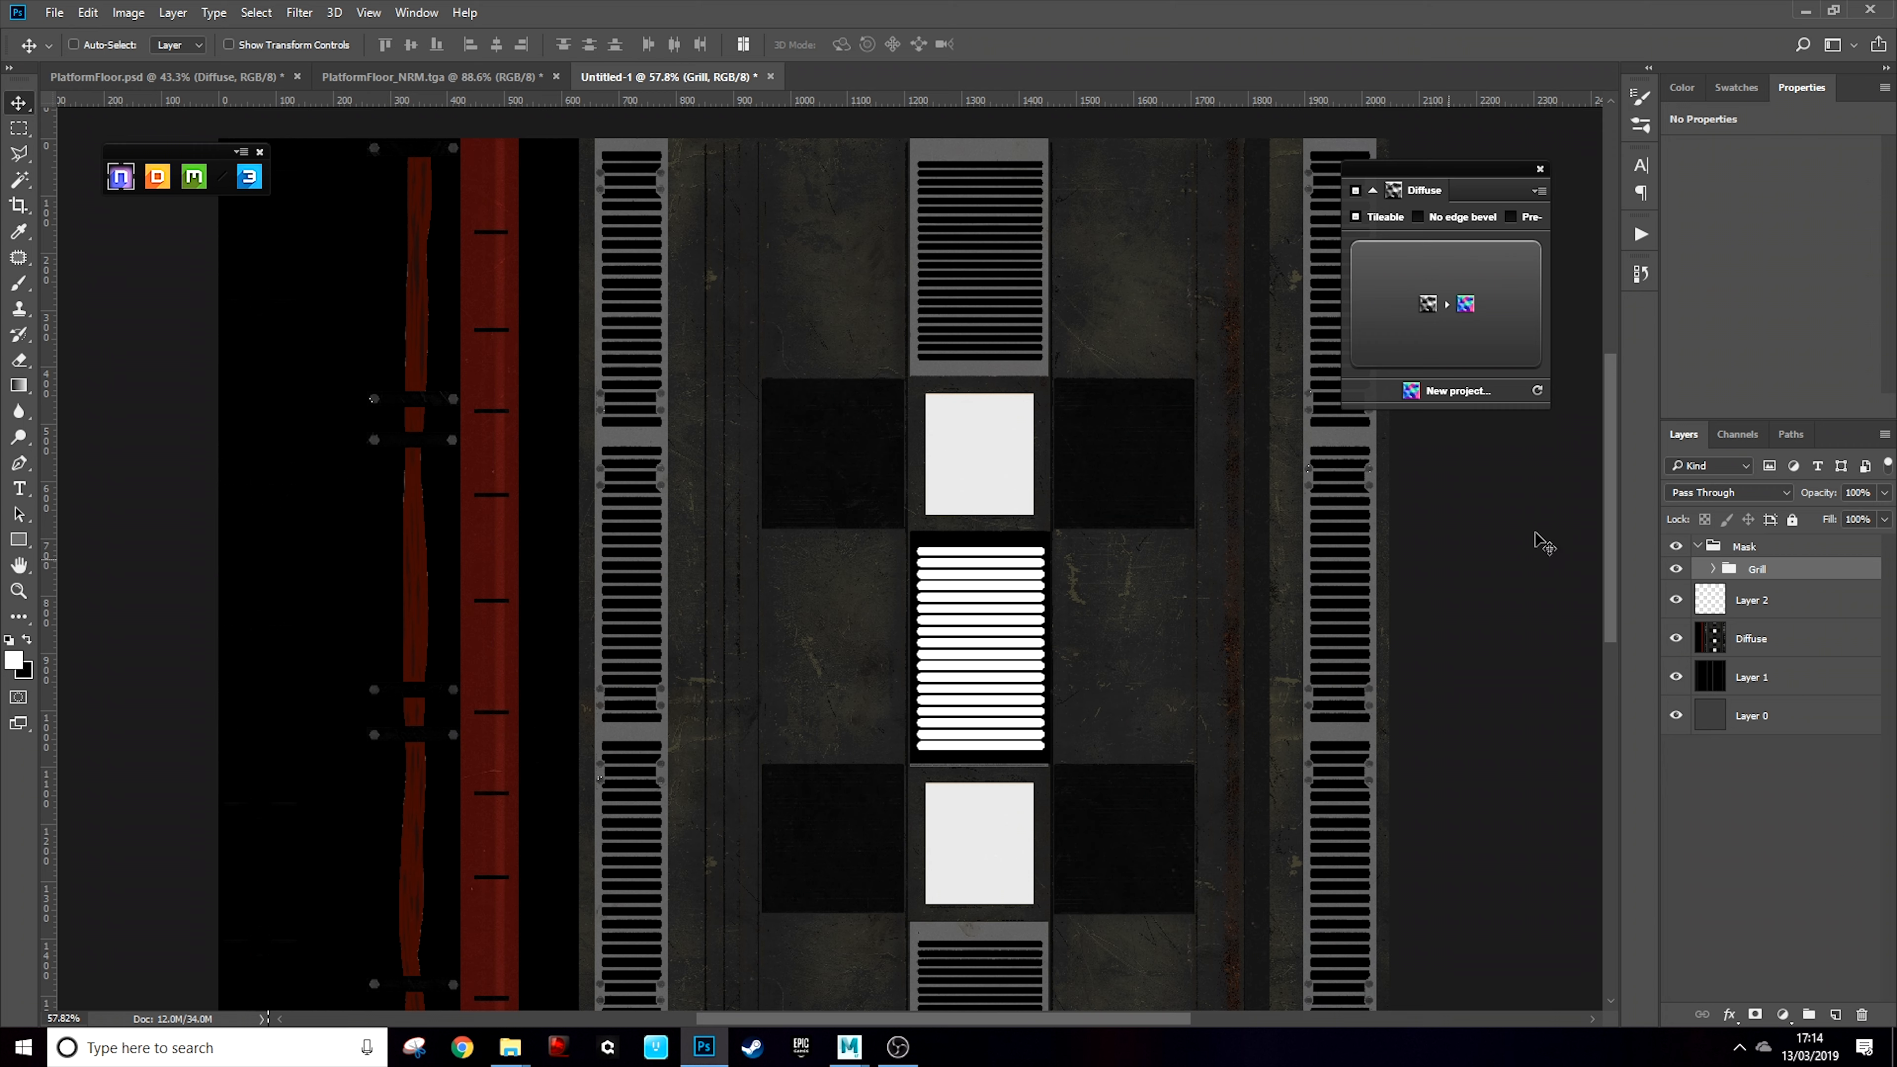
Select the outline of the GrillBase layer and convert that selection to an NDO normal with Layer 2 active
left_click(1711, 570)
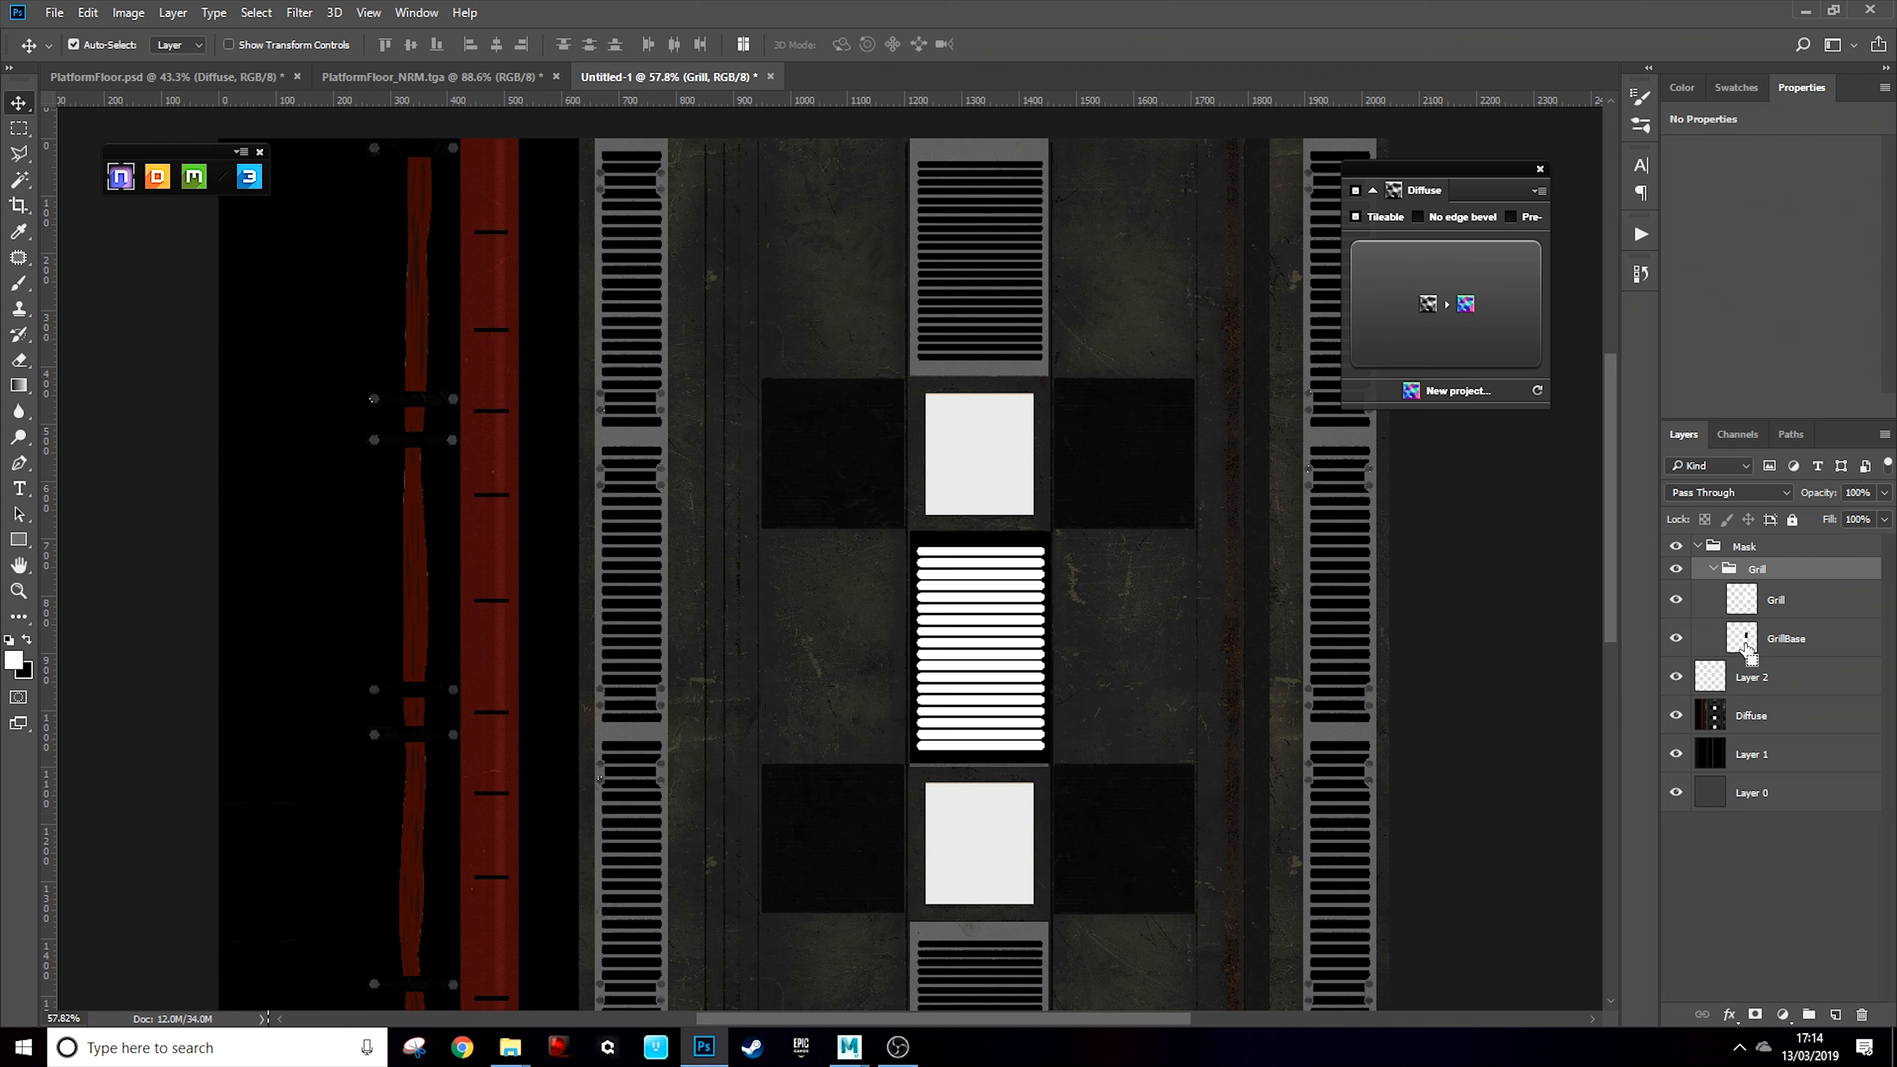
left_click(1749, 637, "ctrl")
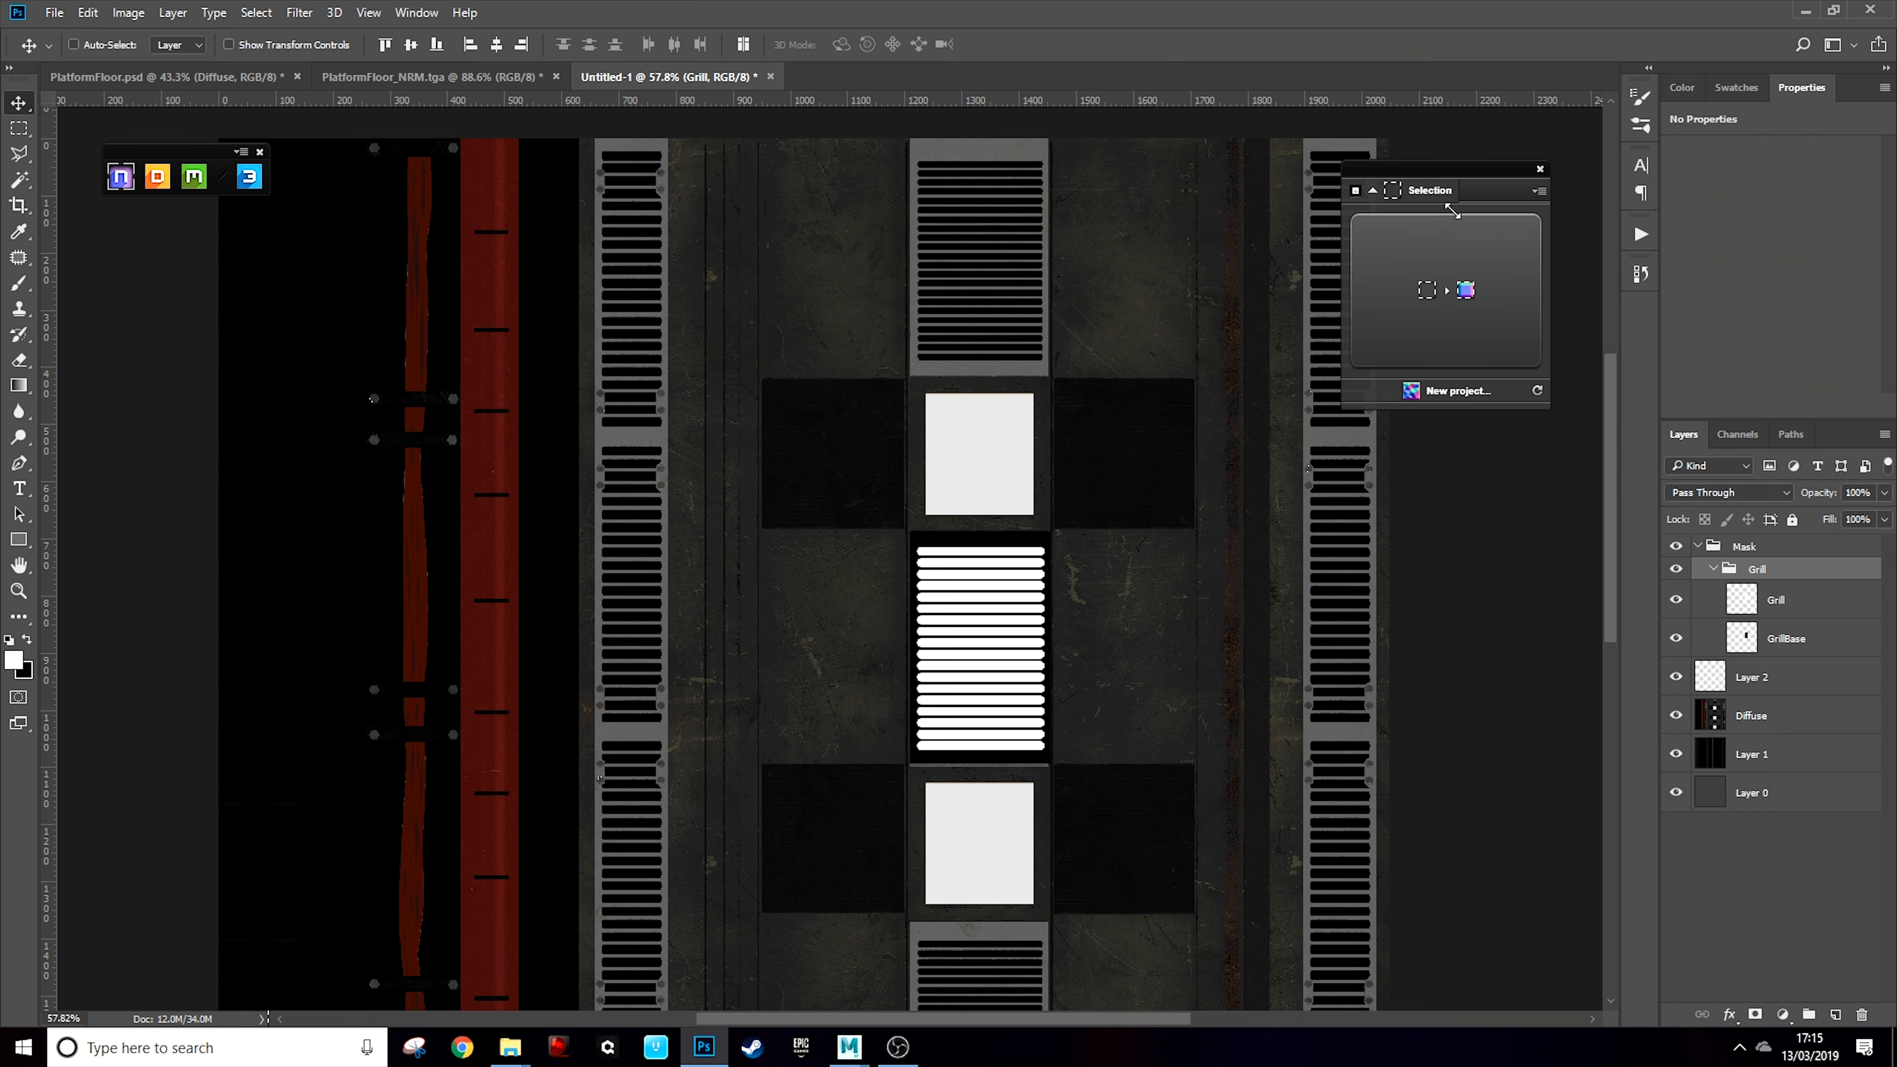
left_click(1850, 680)
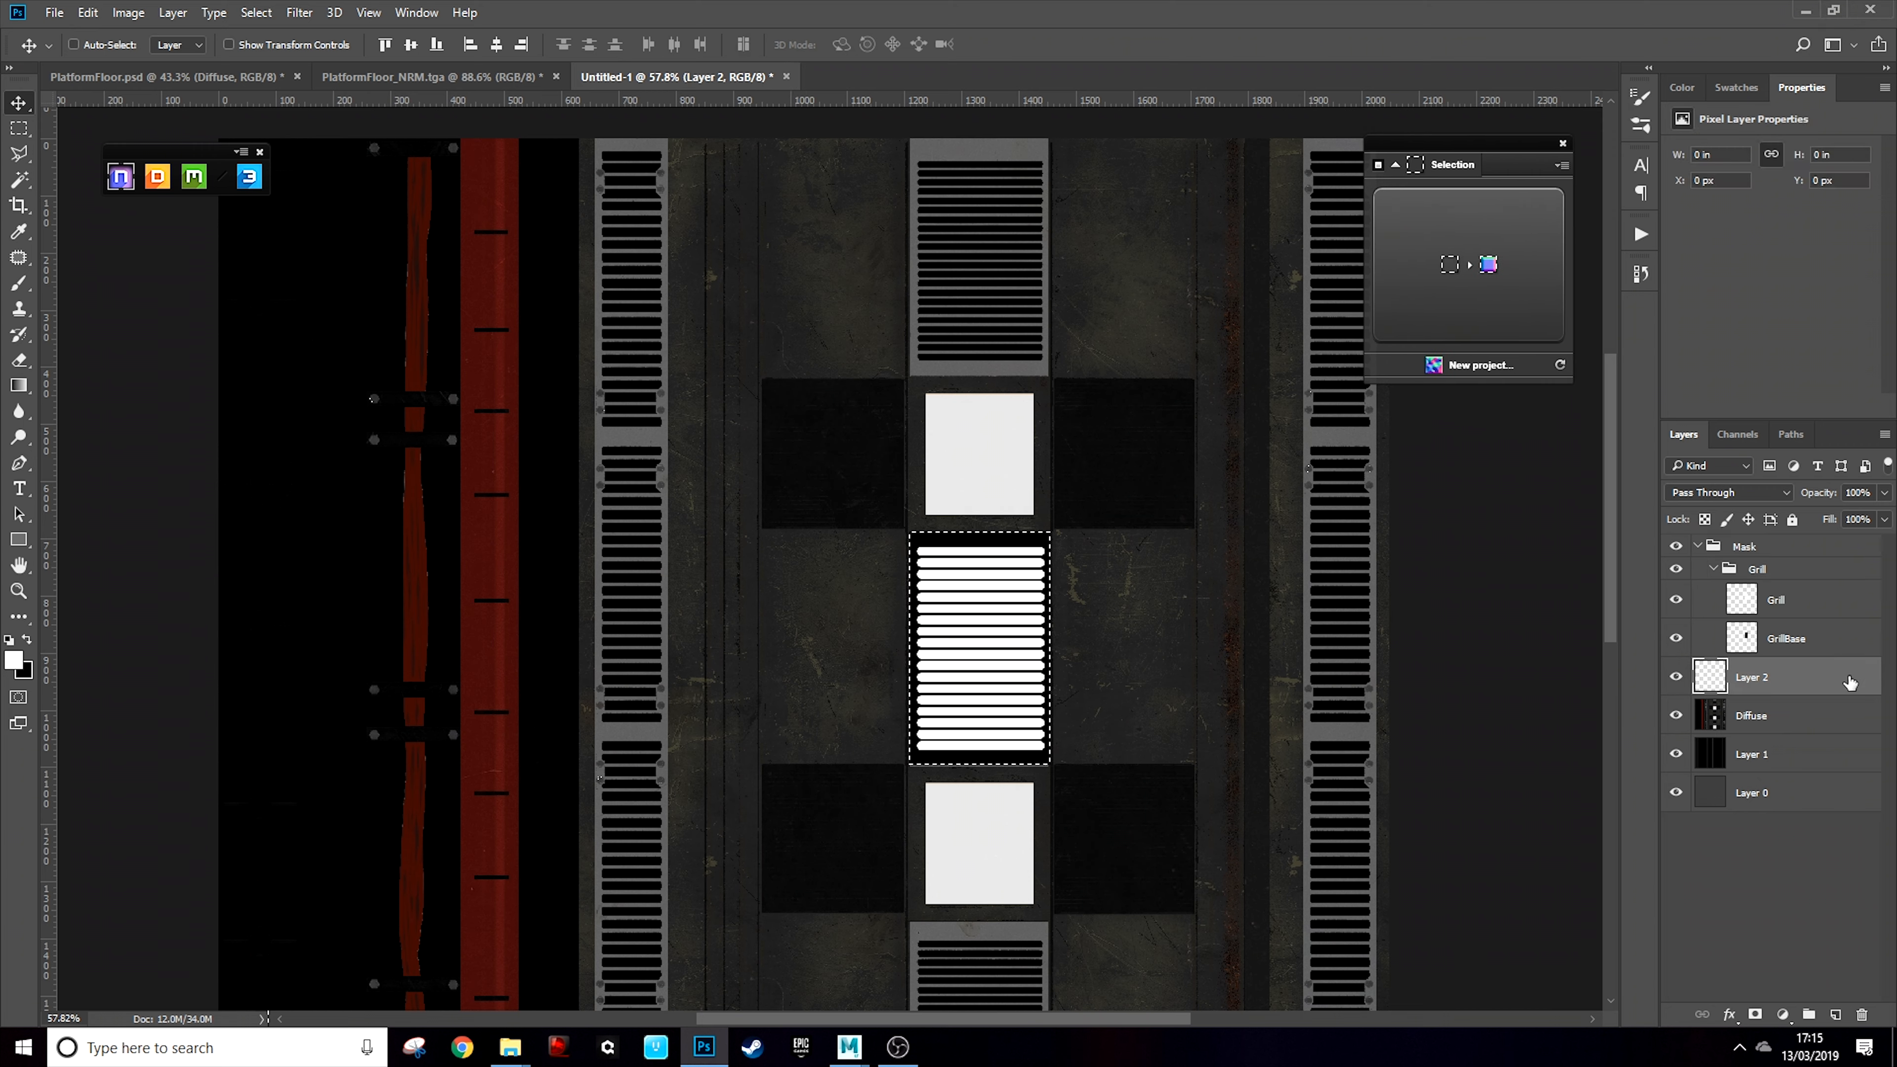
left_click(1523, 286)
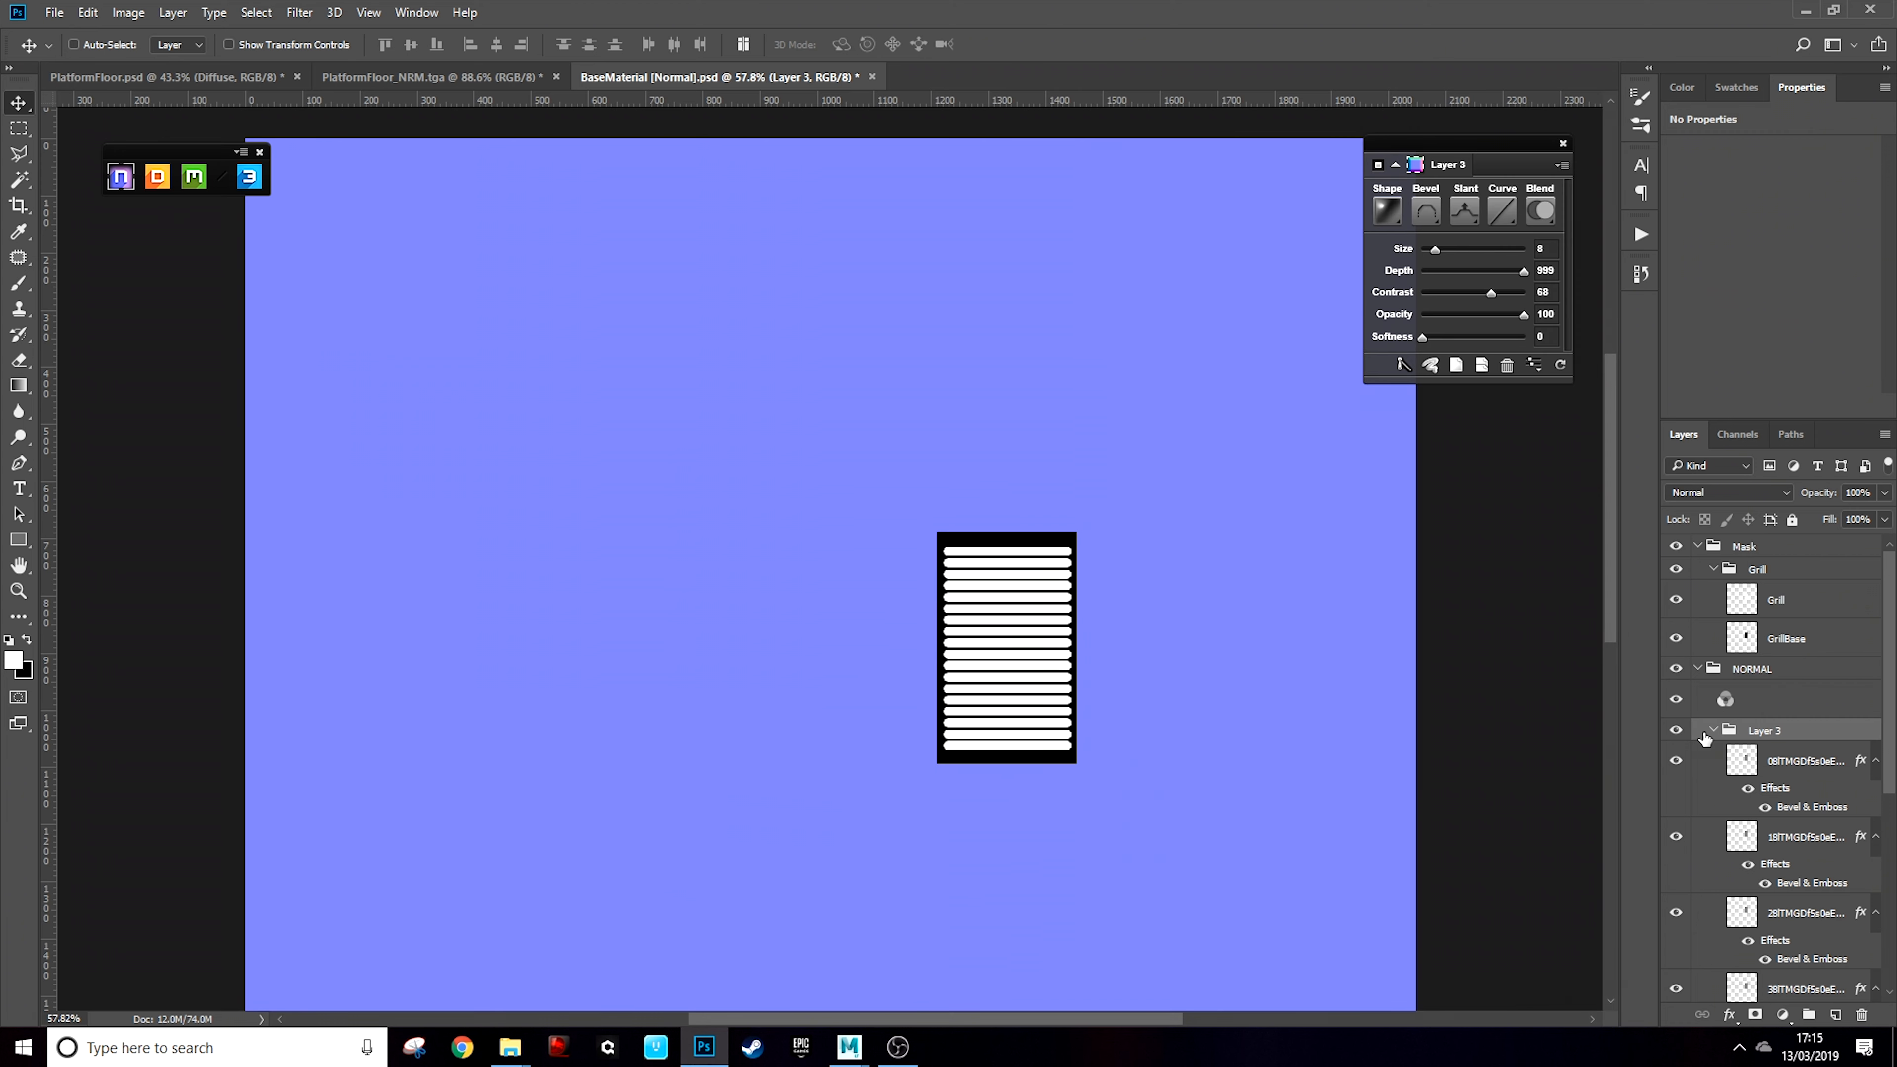
Collapse the grill base's new normal layer group and hide the Mask group
left_click(1713, 731)
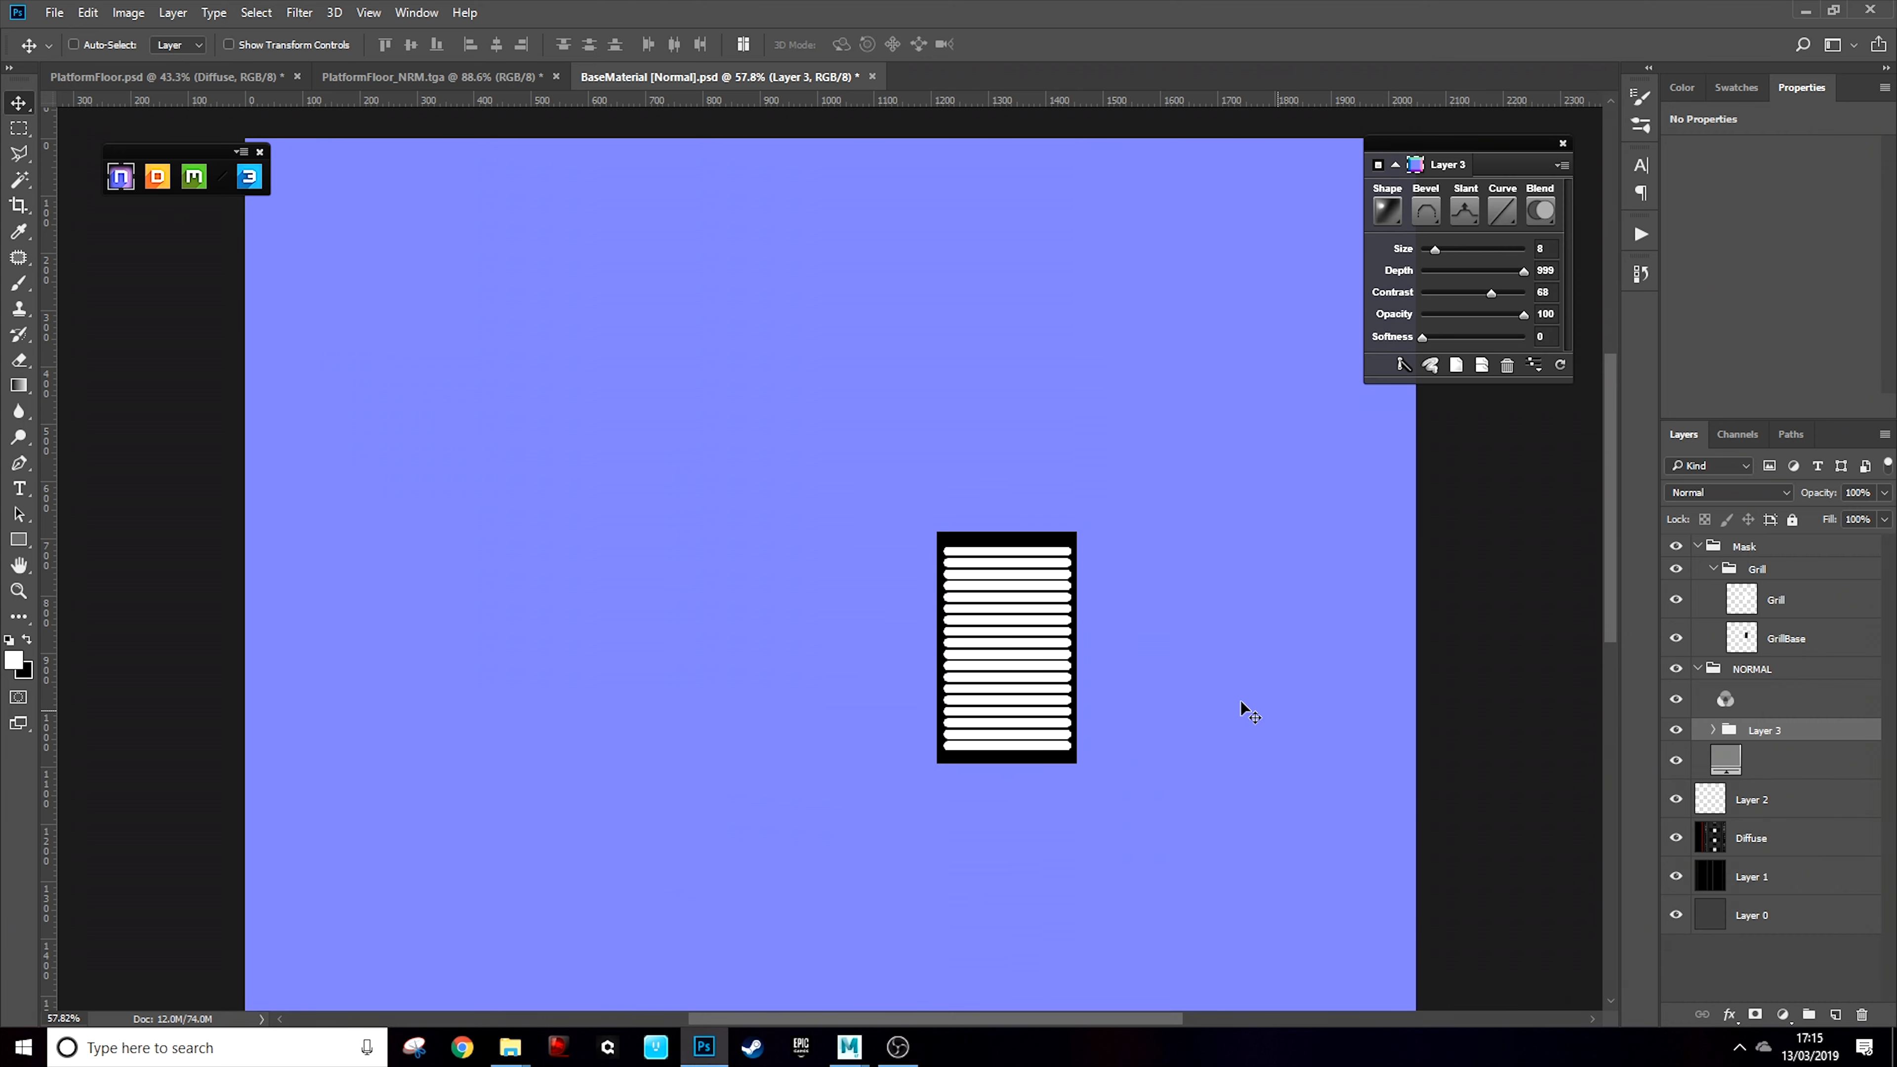
left_click(1671, 548)
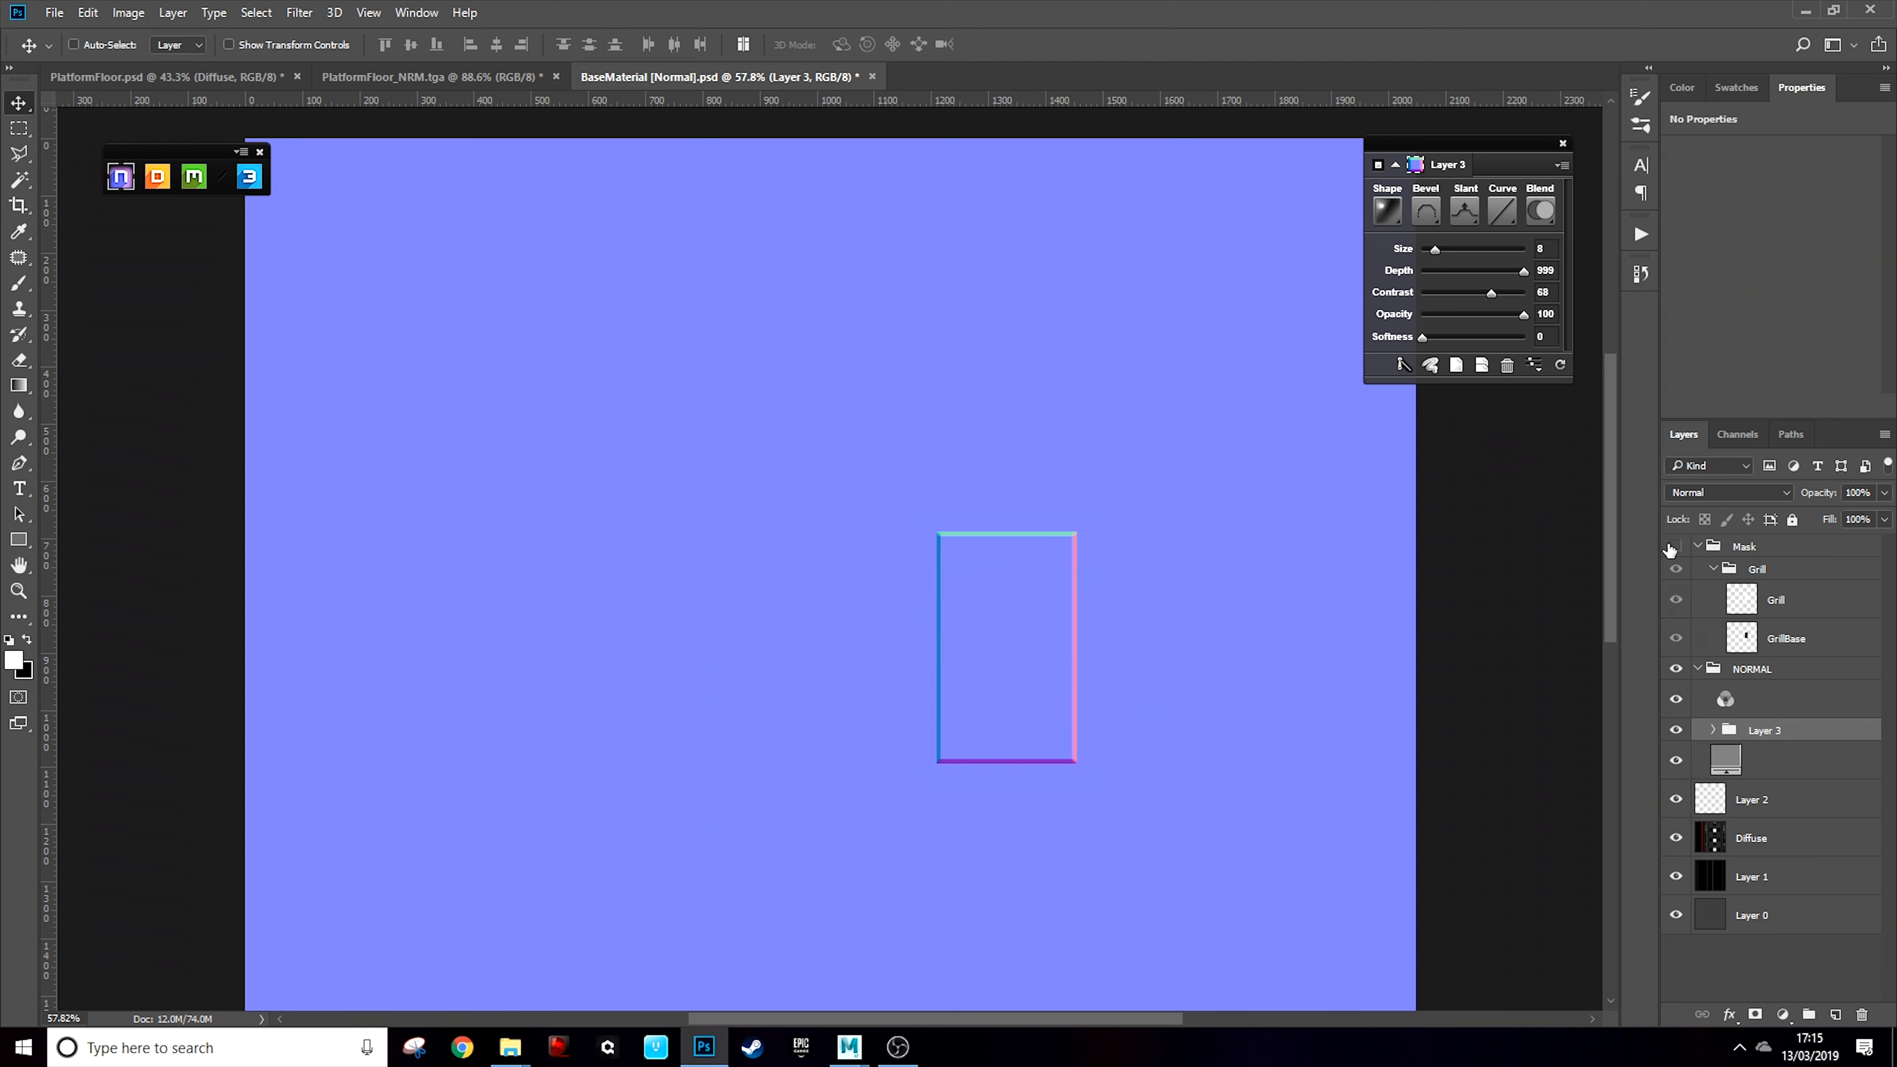
left_click_drag(969, 643, 1018, 626)
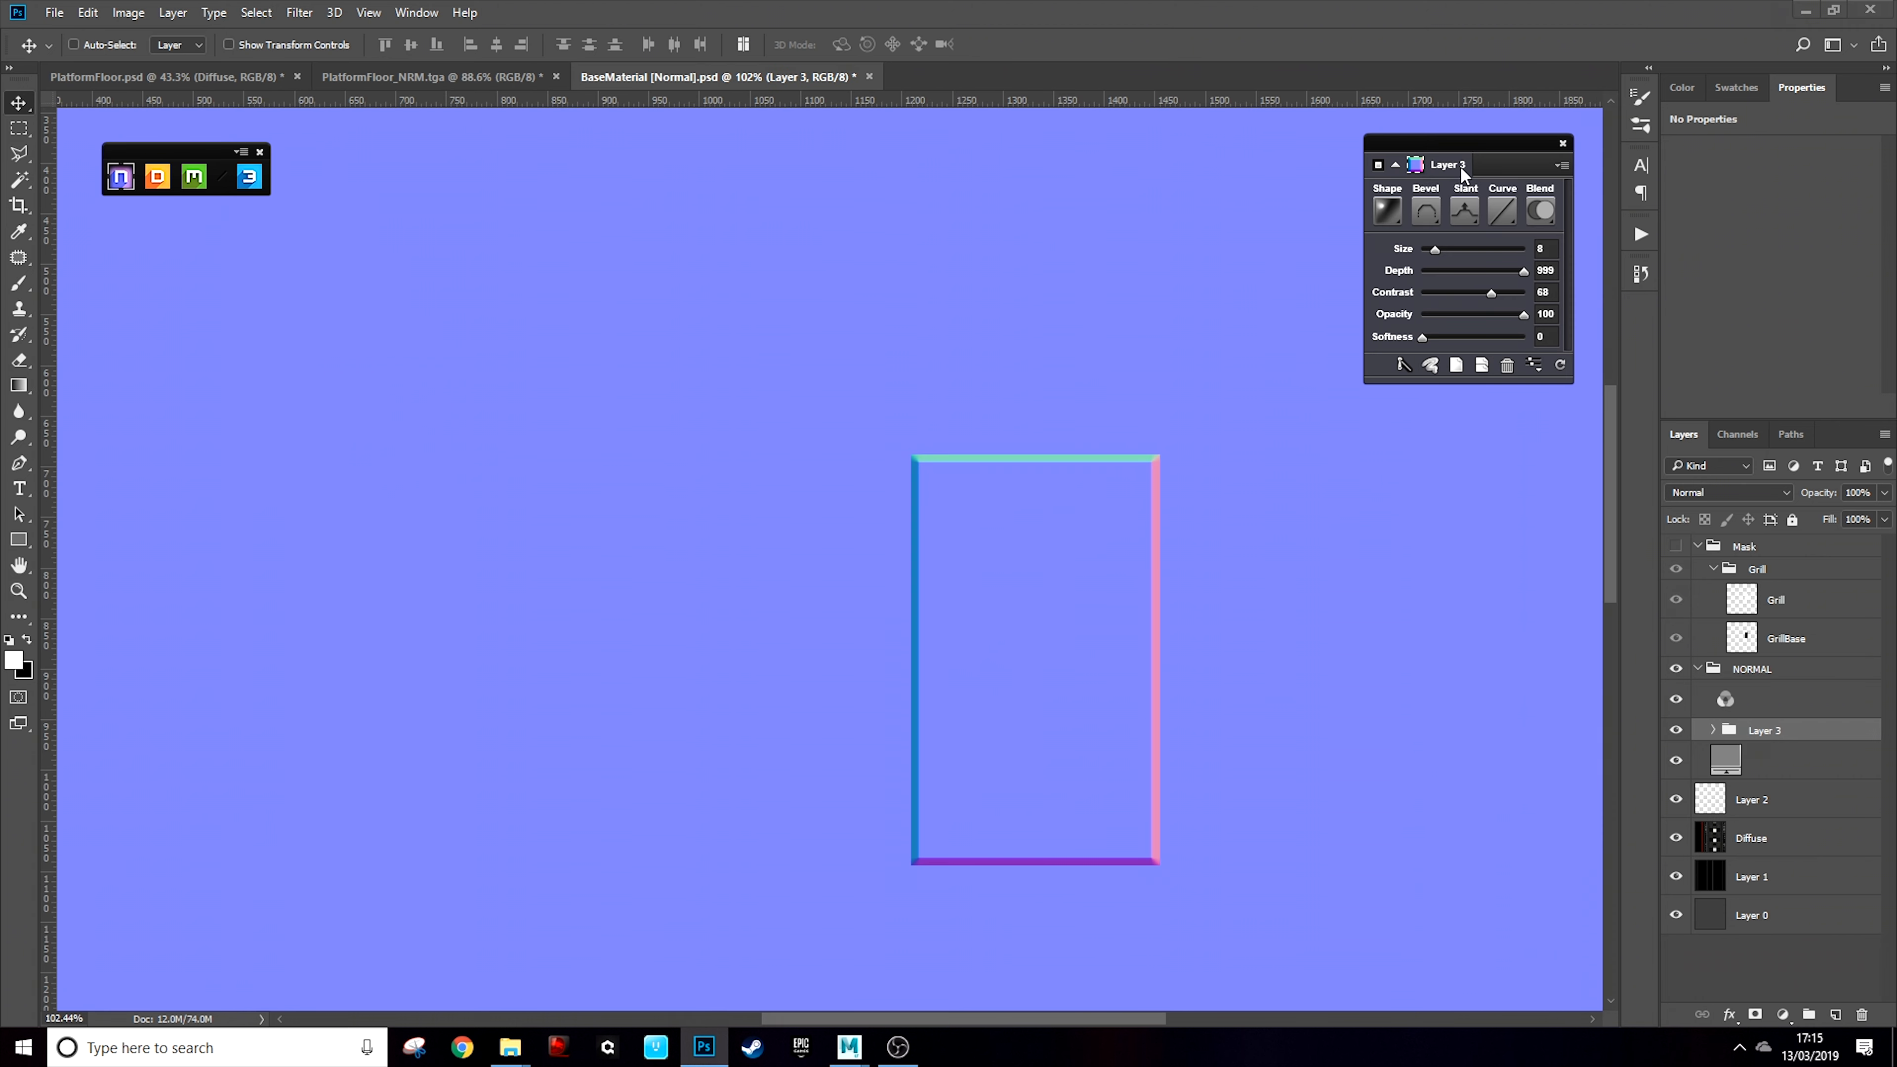
left_click_drag(1500, 145, 1501, 129)
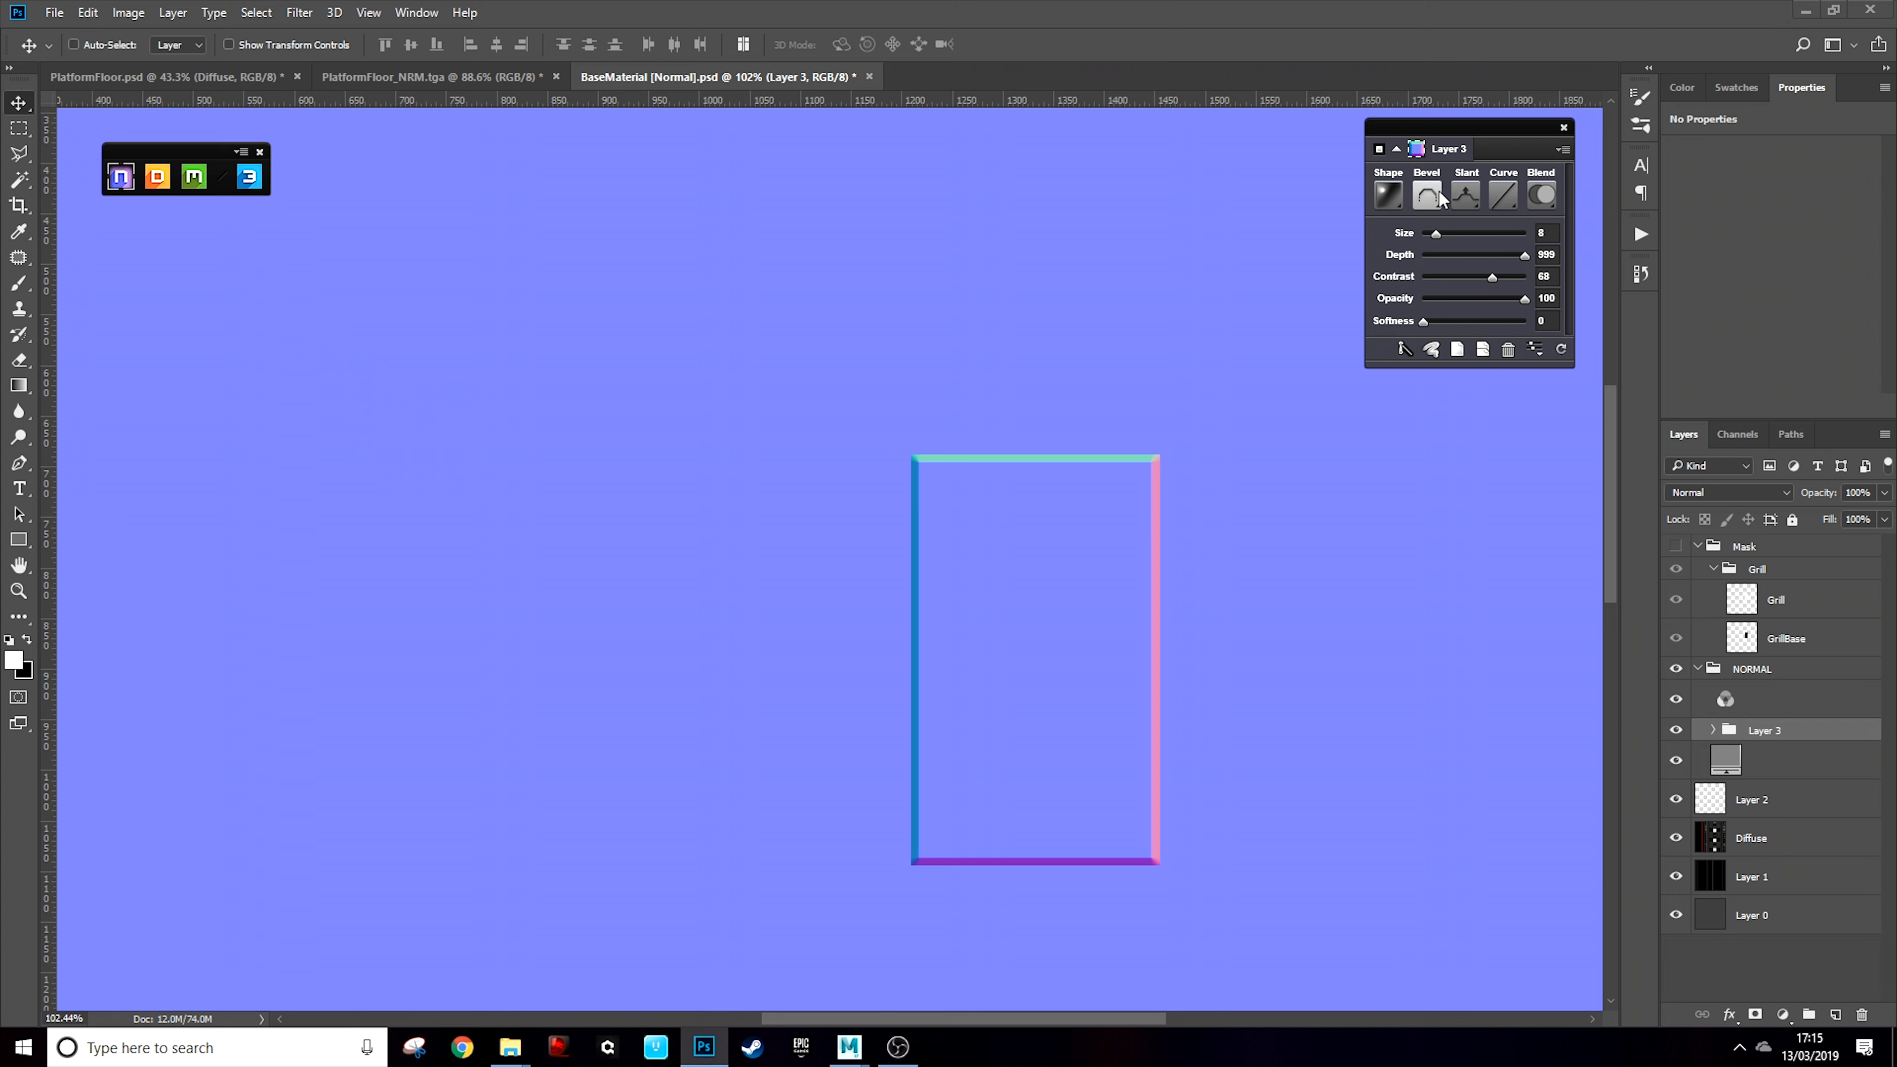
Try the Chiseled shape on the grill base's normal, and return the shape to Smooth
left_click(1421, 200)
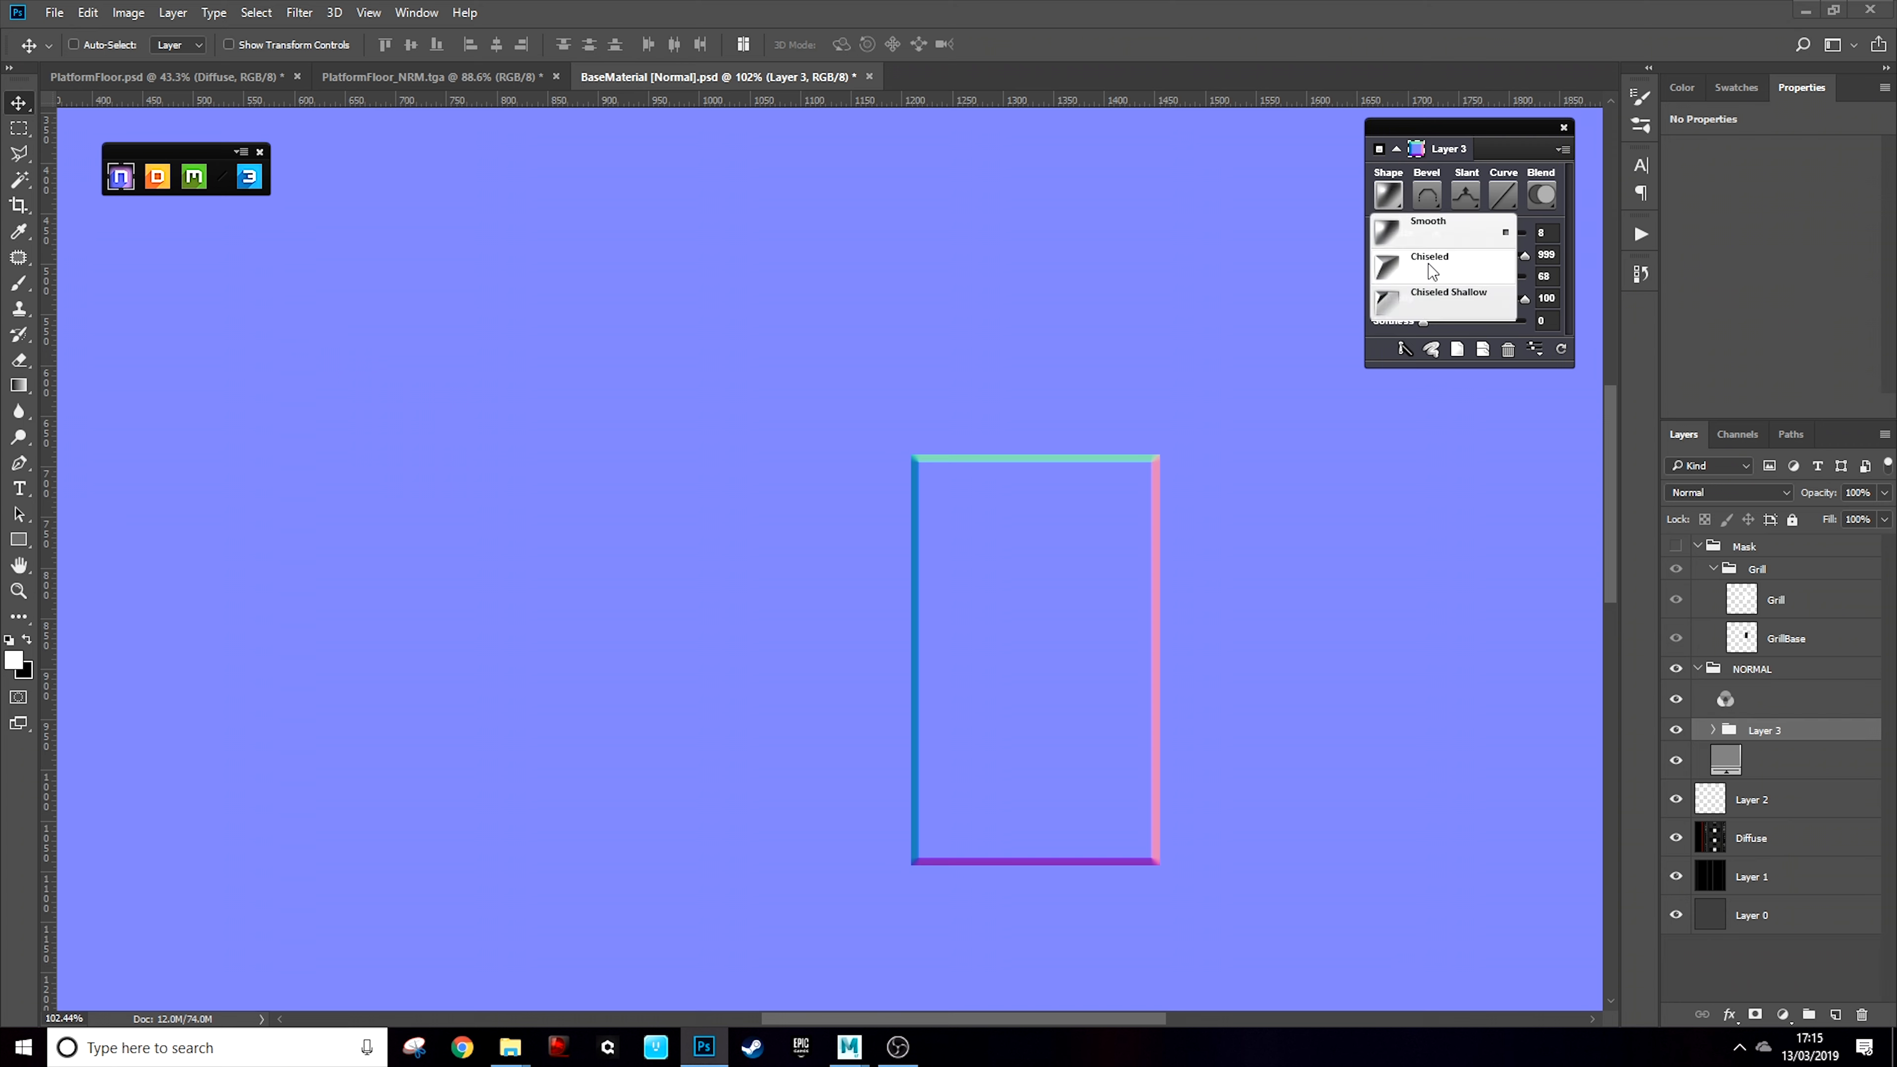
left_click(1422, 217)
left_click(1424, 203)
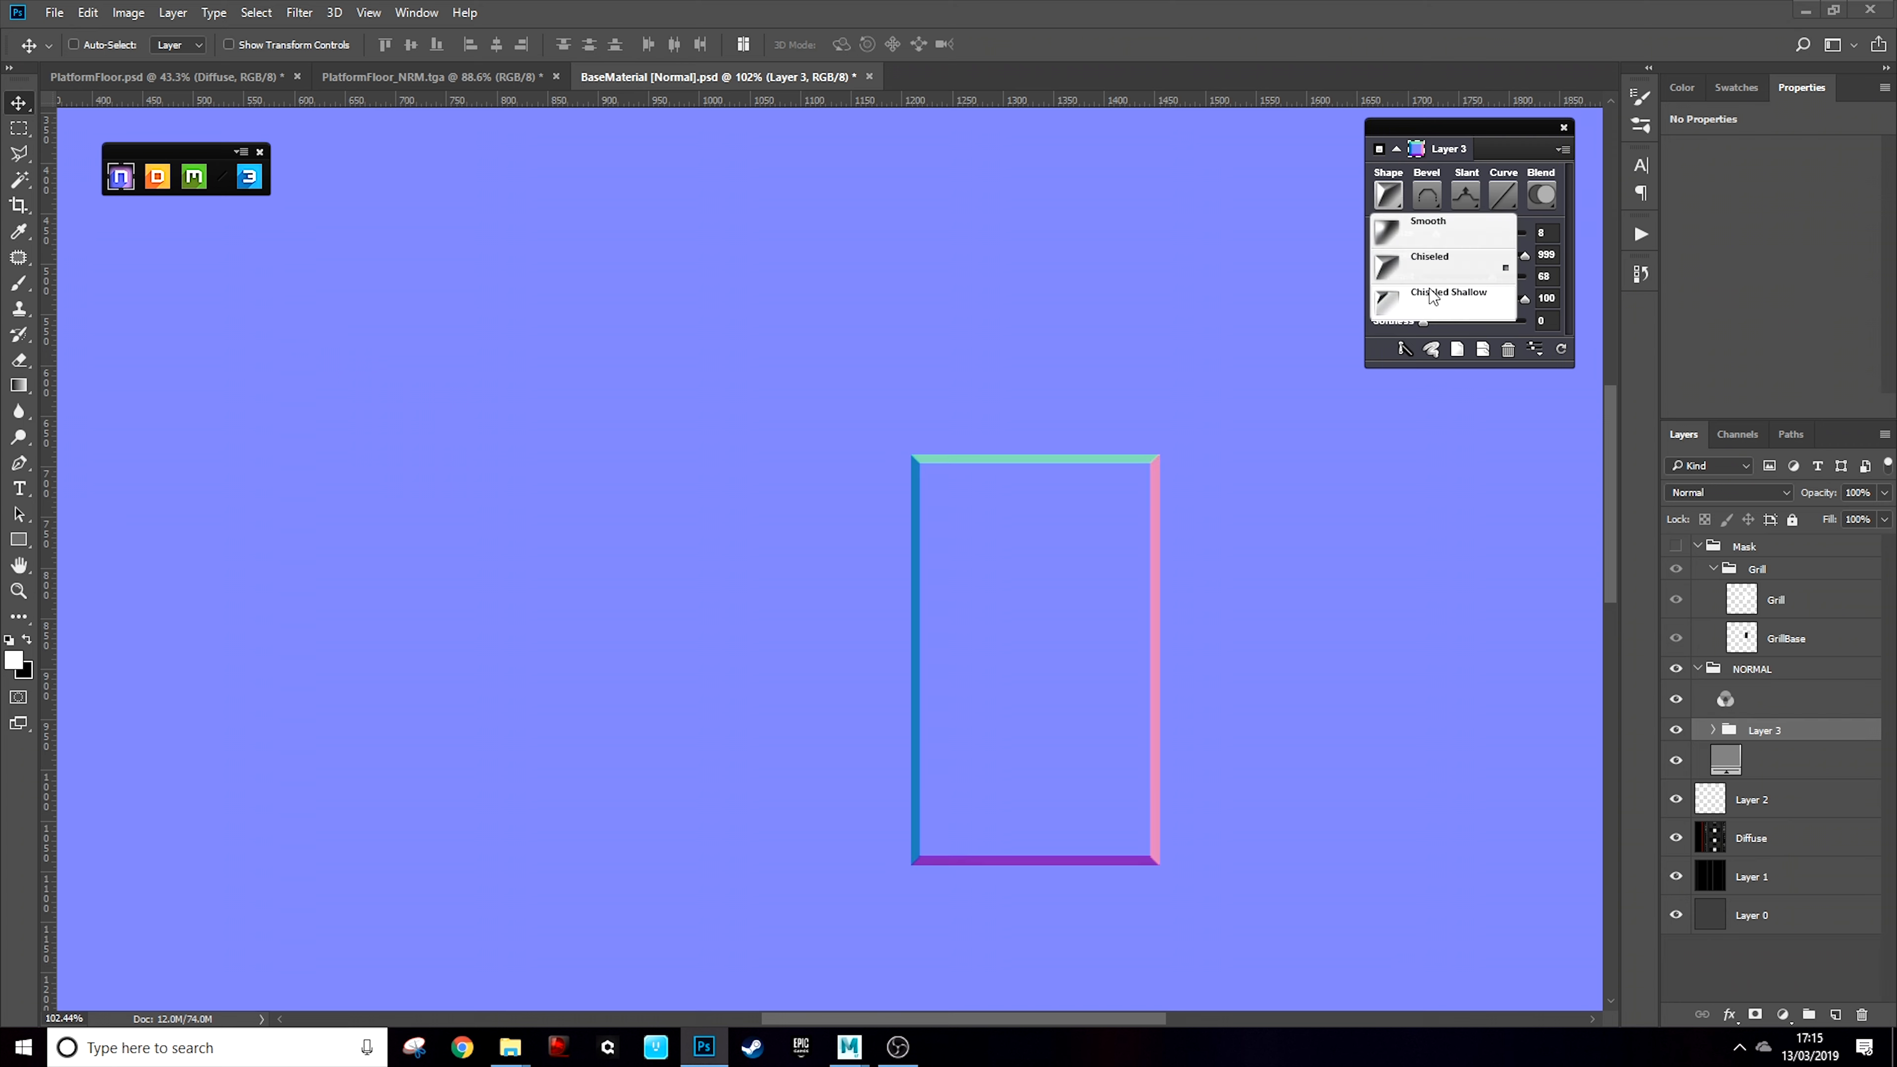
left_click(1427, 254)
left_click(1402, 200)
left_click(1415, 228)
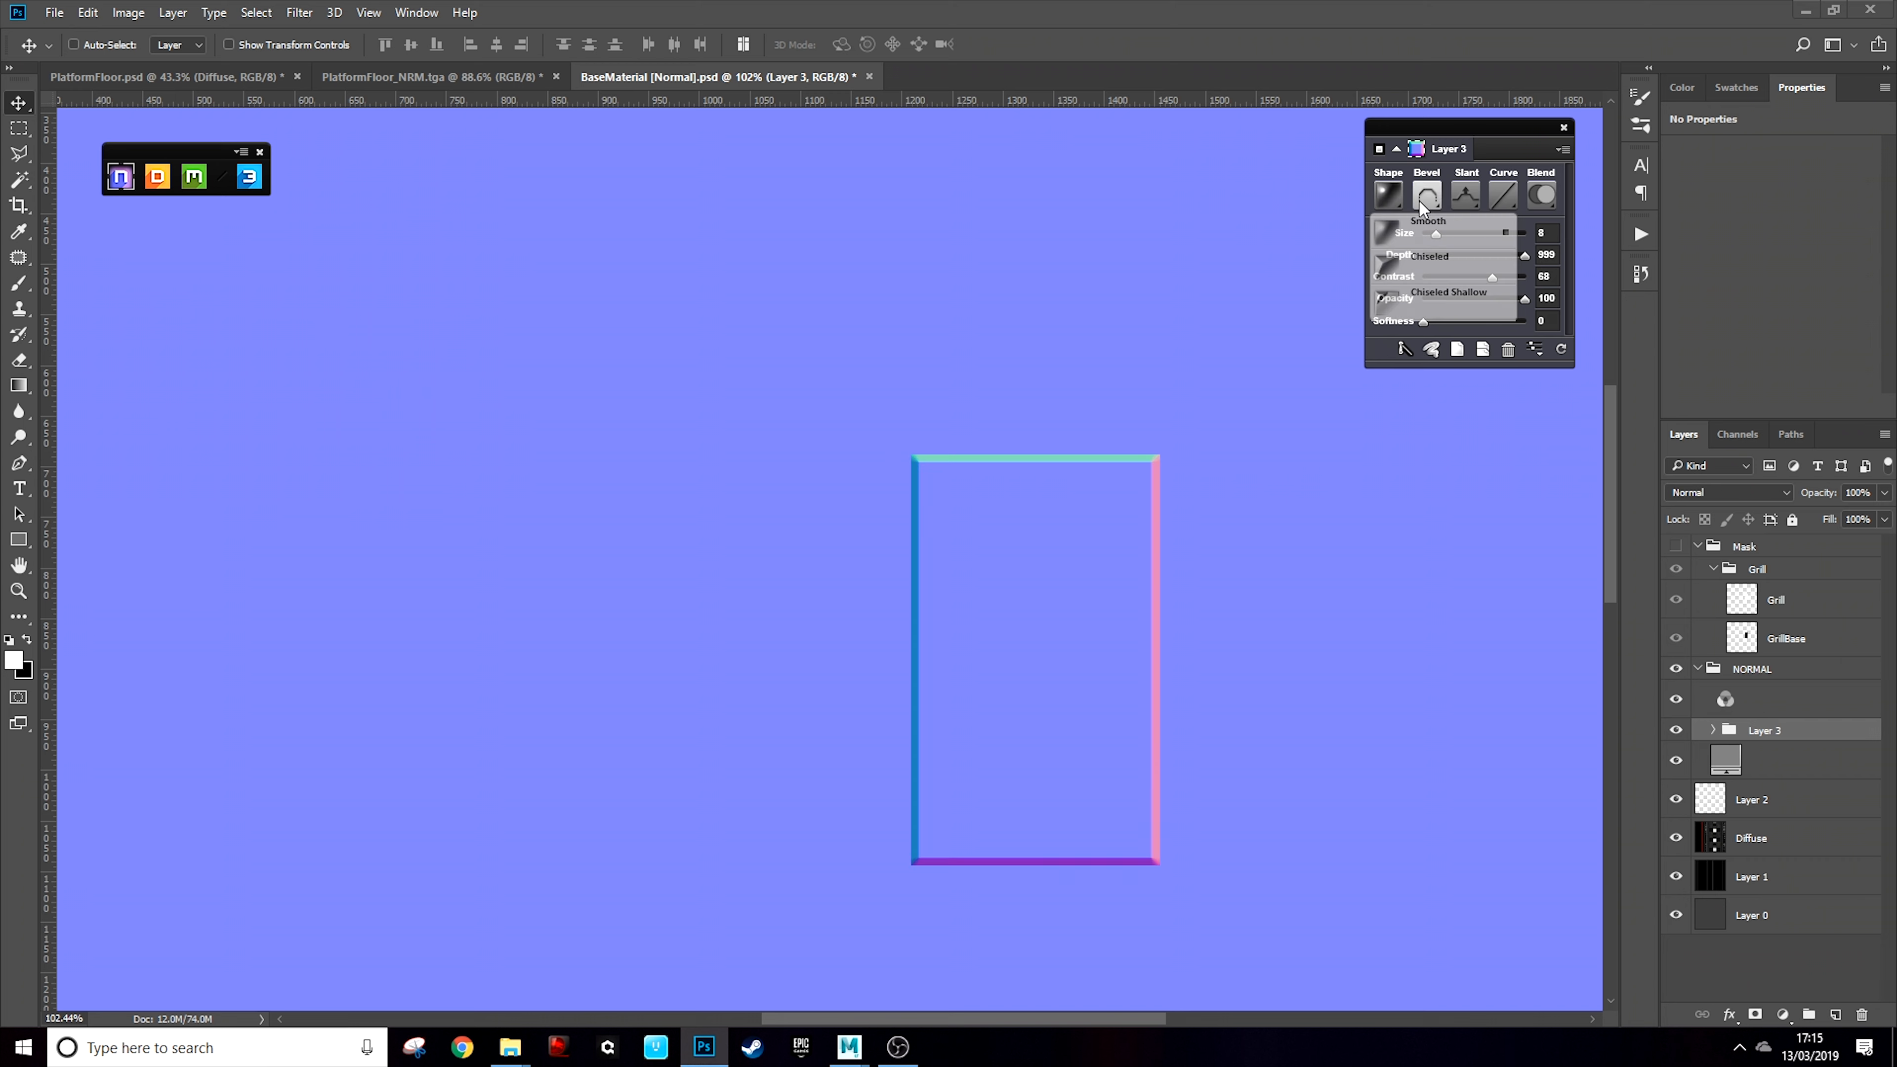
Set the shape of the grill base's normal to Chiseled
left_click(1437, 199)
left_click(1397, 199)
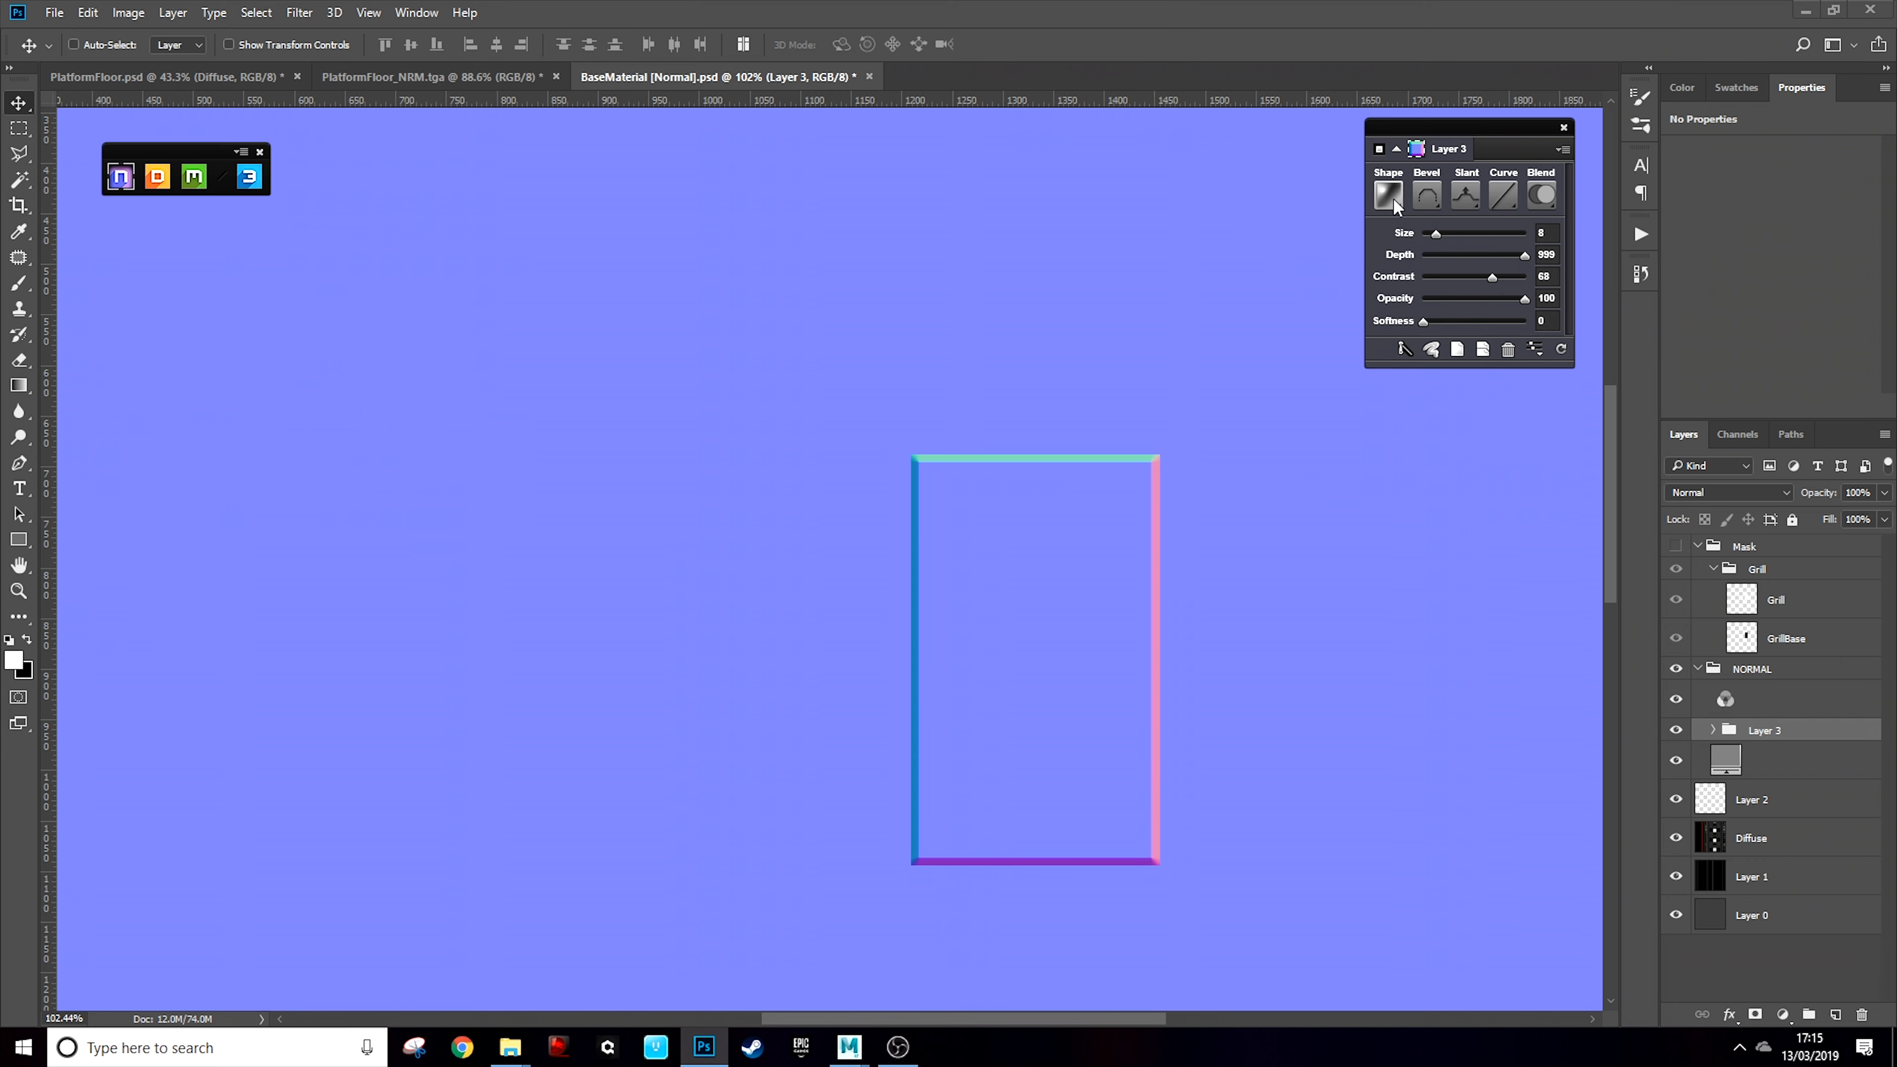
left_click(1396, 202)
left_click(1419, 255)
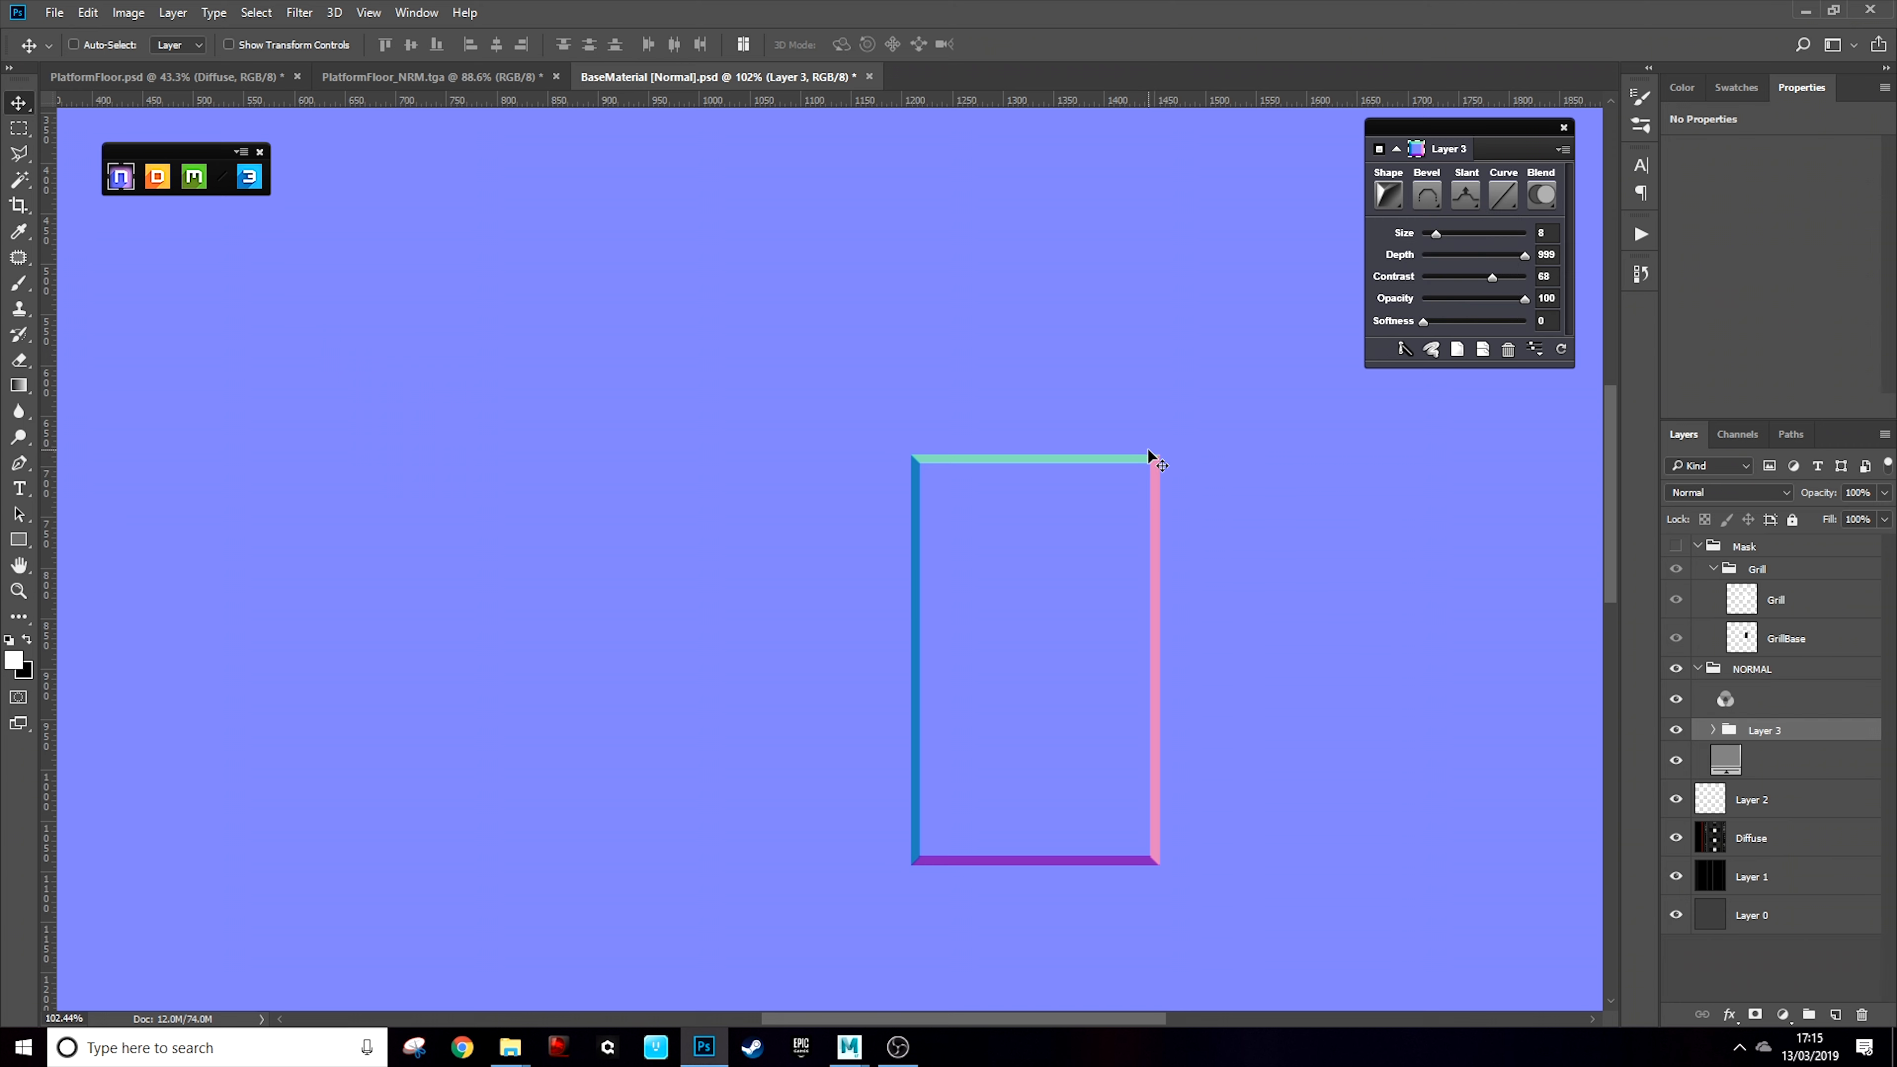
Compare the Outer, Emboss, Groove and Stroke Inner bevels on the grill base's normal, and set the bevel to Groove
left_click(1433, 200)
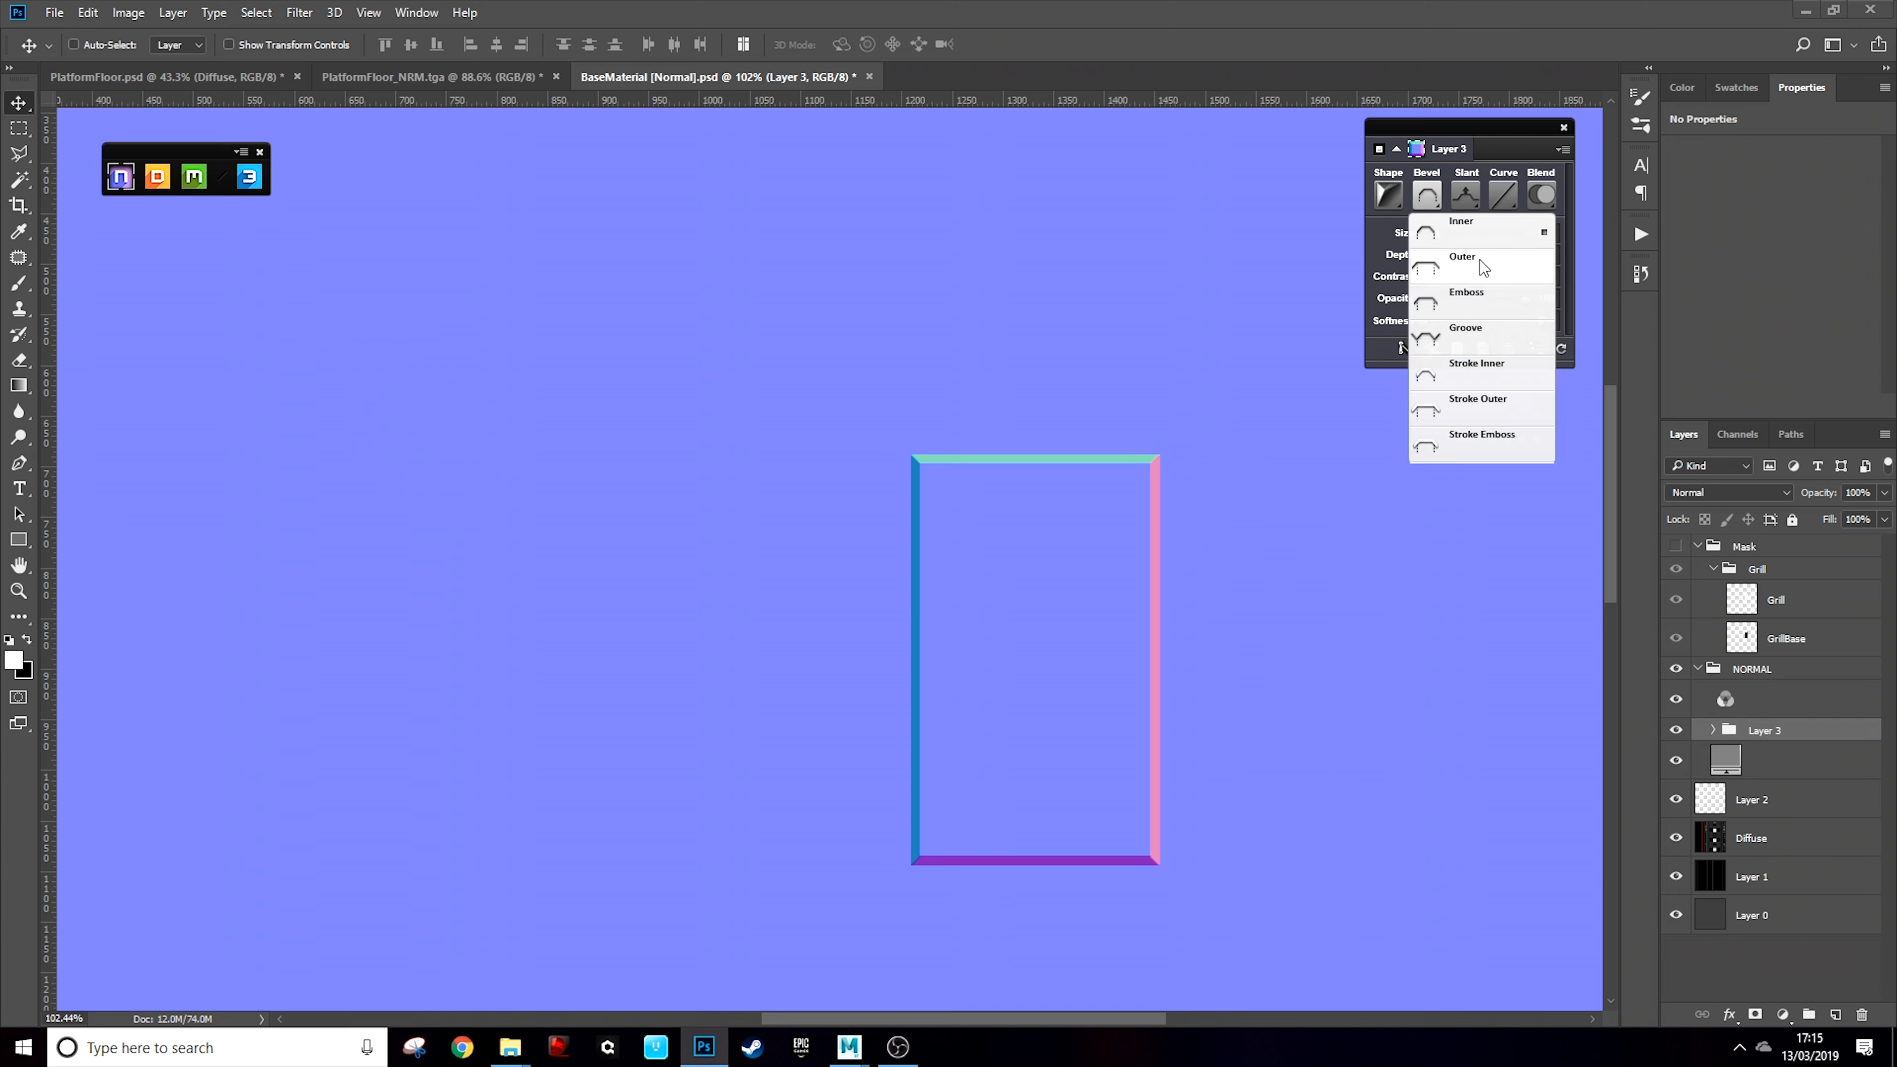
left_click(1478, 263)
left_click(1433, 198)
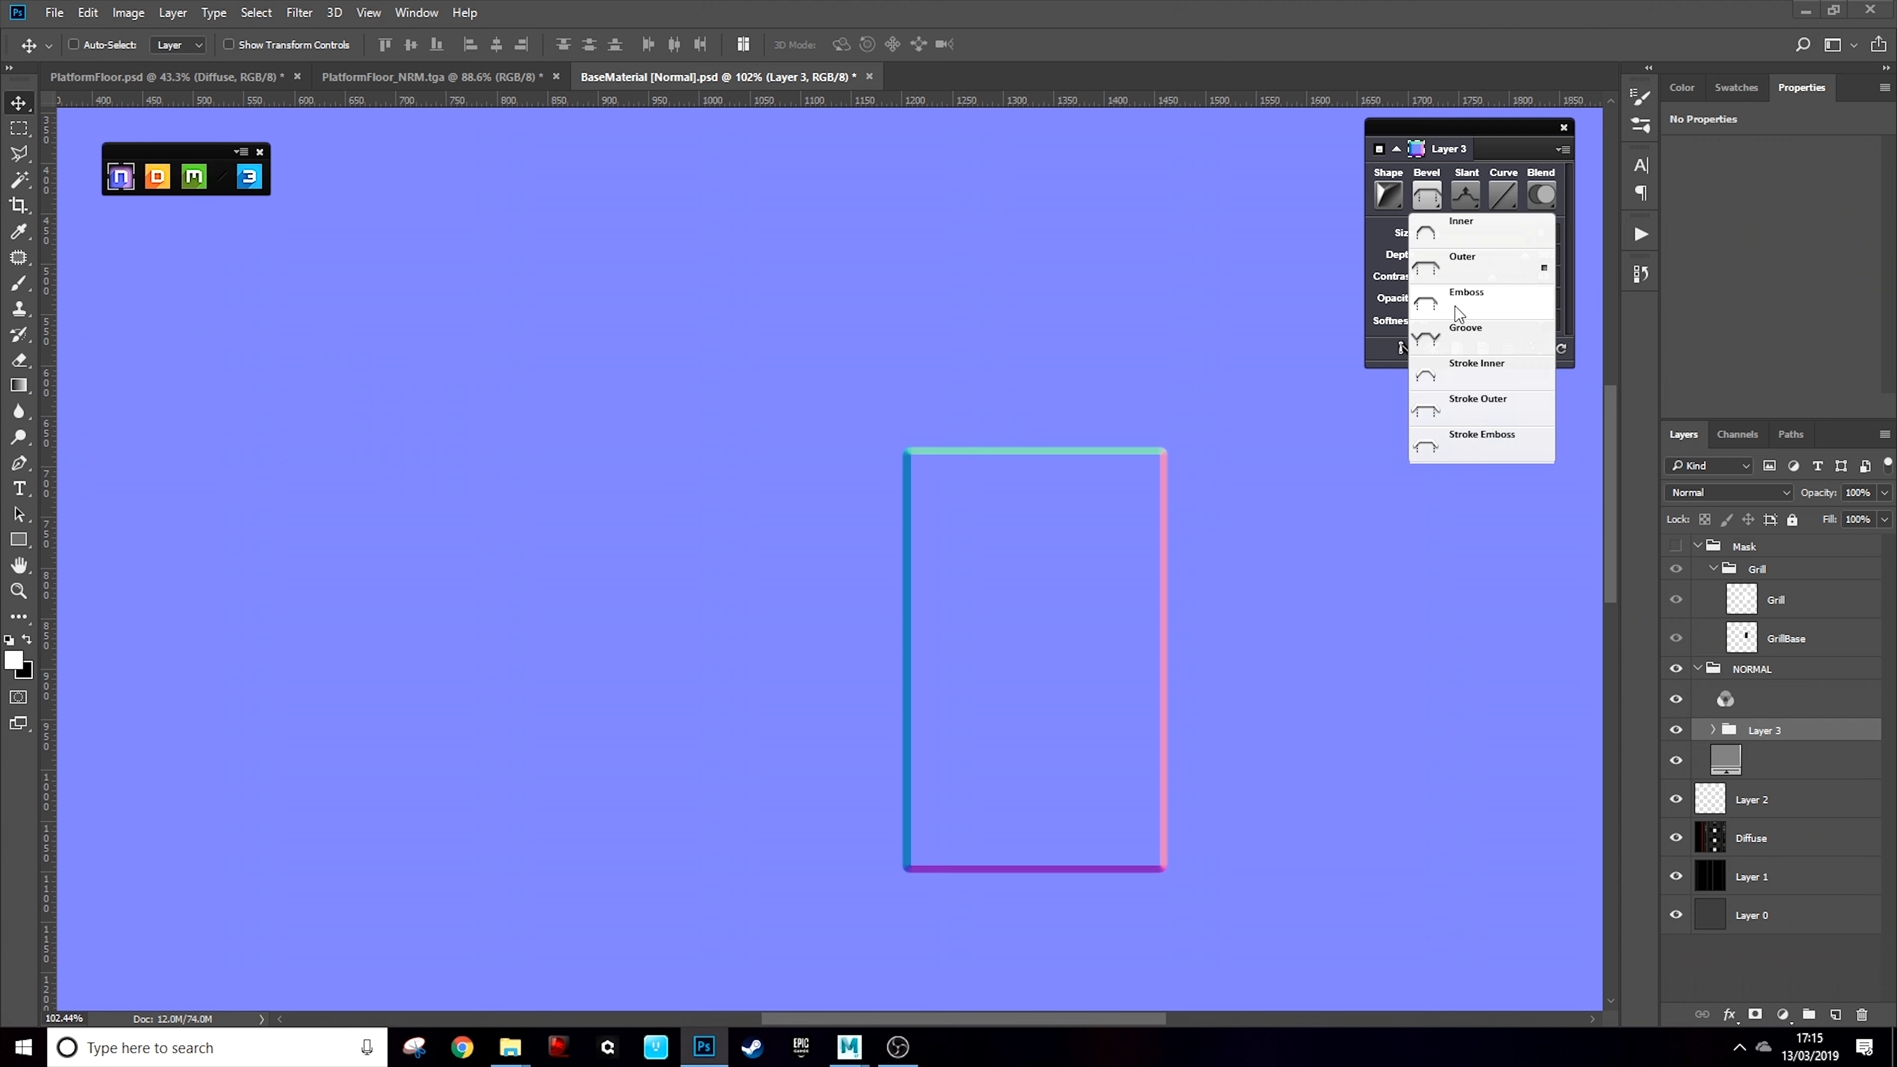
left_click(1478, 299)
left_click(1434, 202)
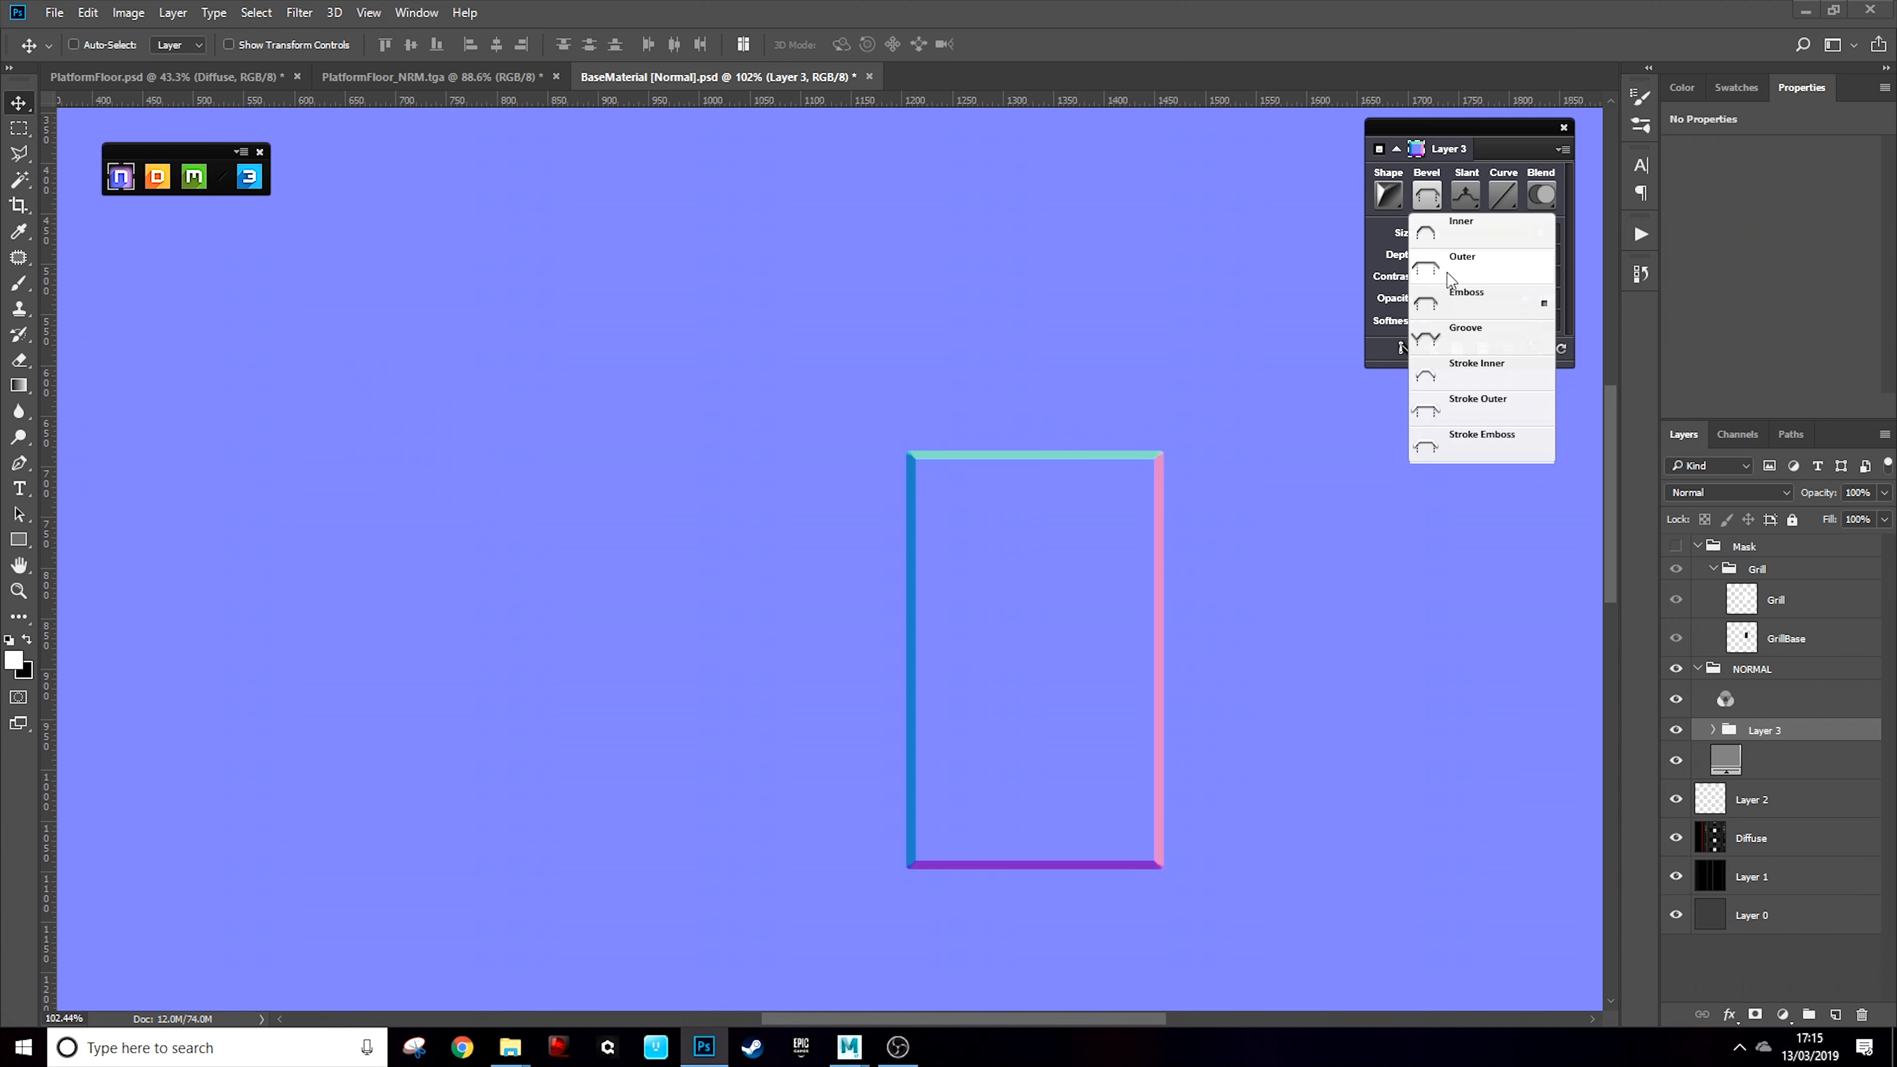
left_click(1462, 337)
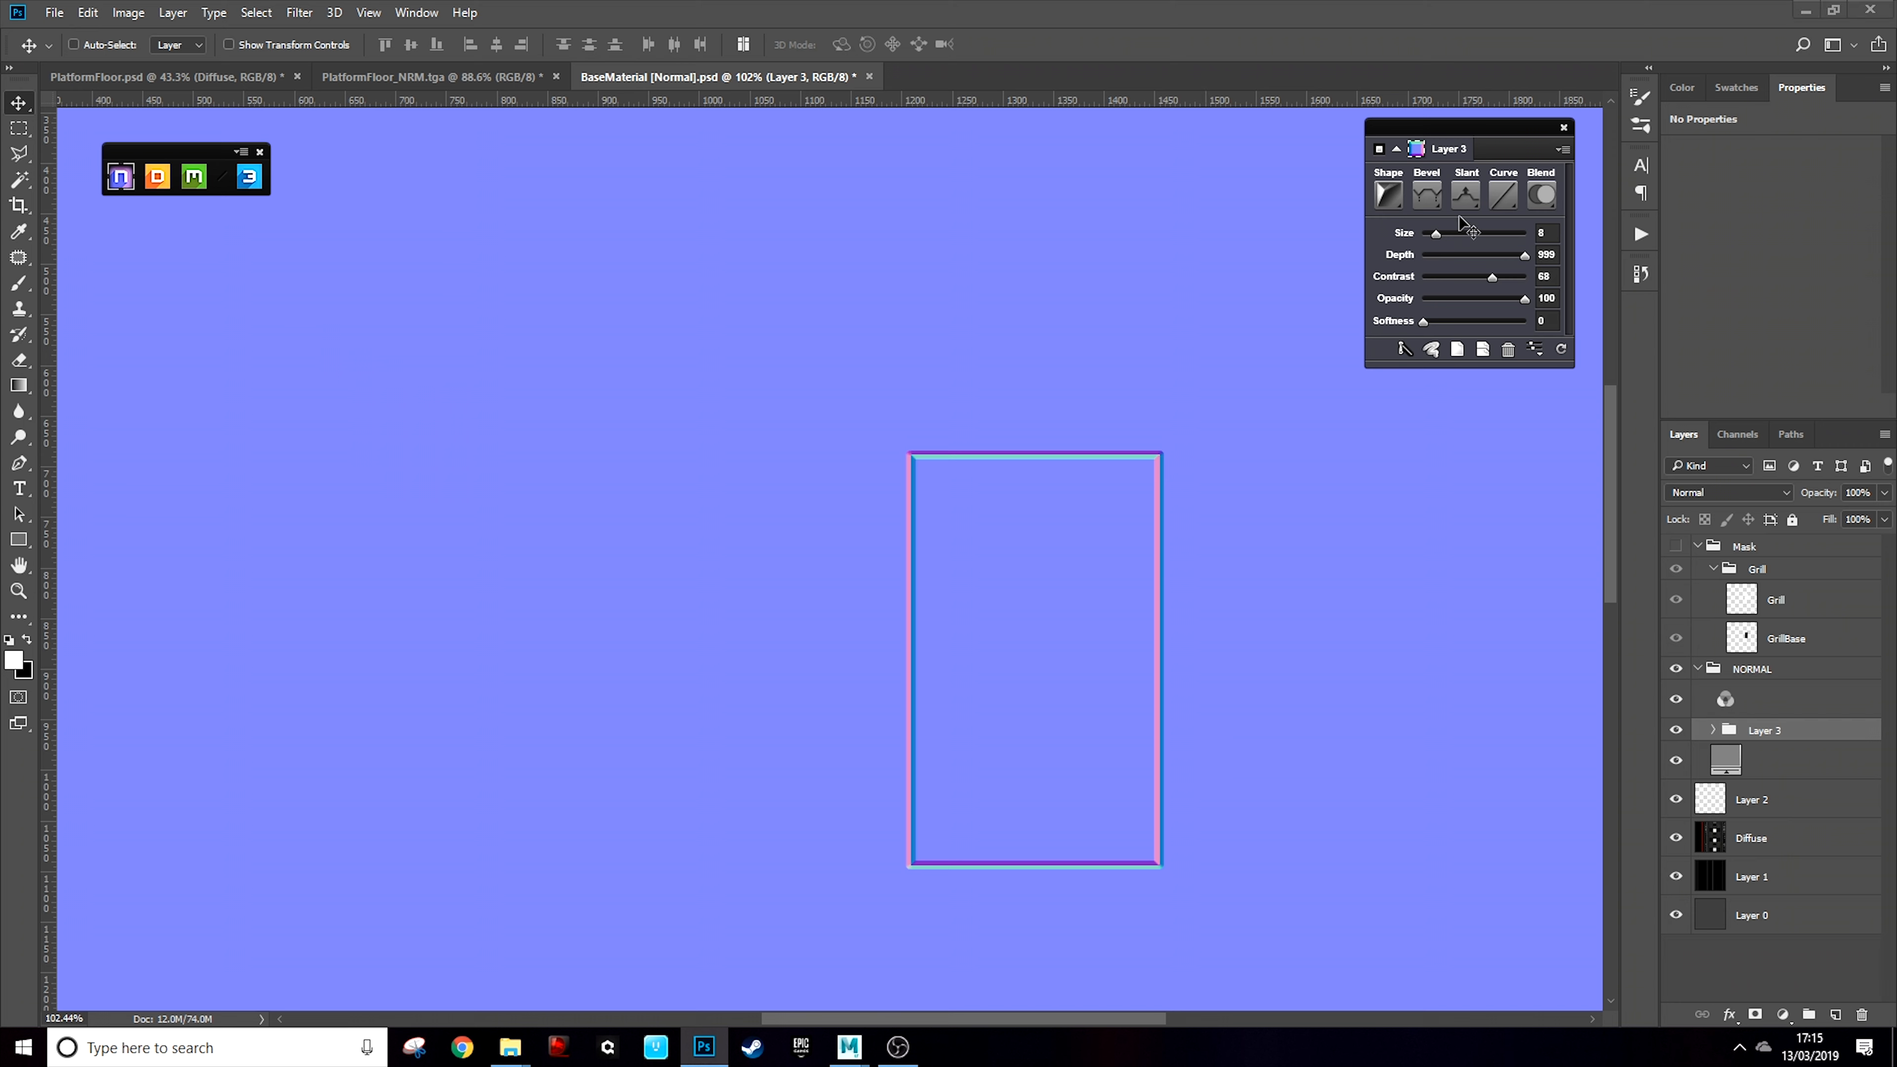
left_click(1428, 197)
left_click(1475, 377)
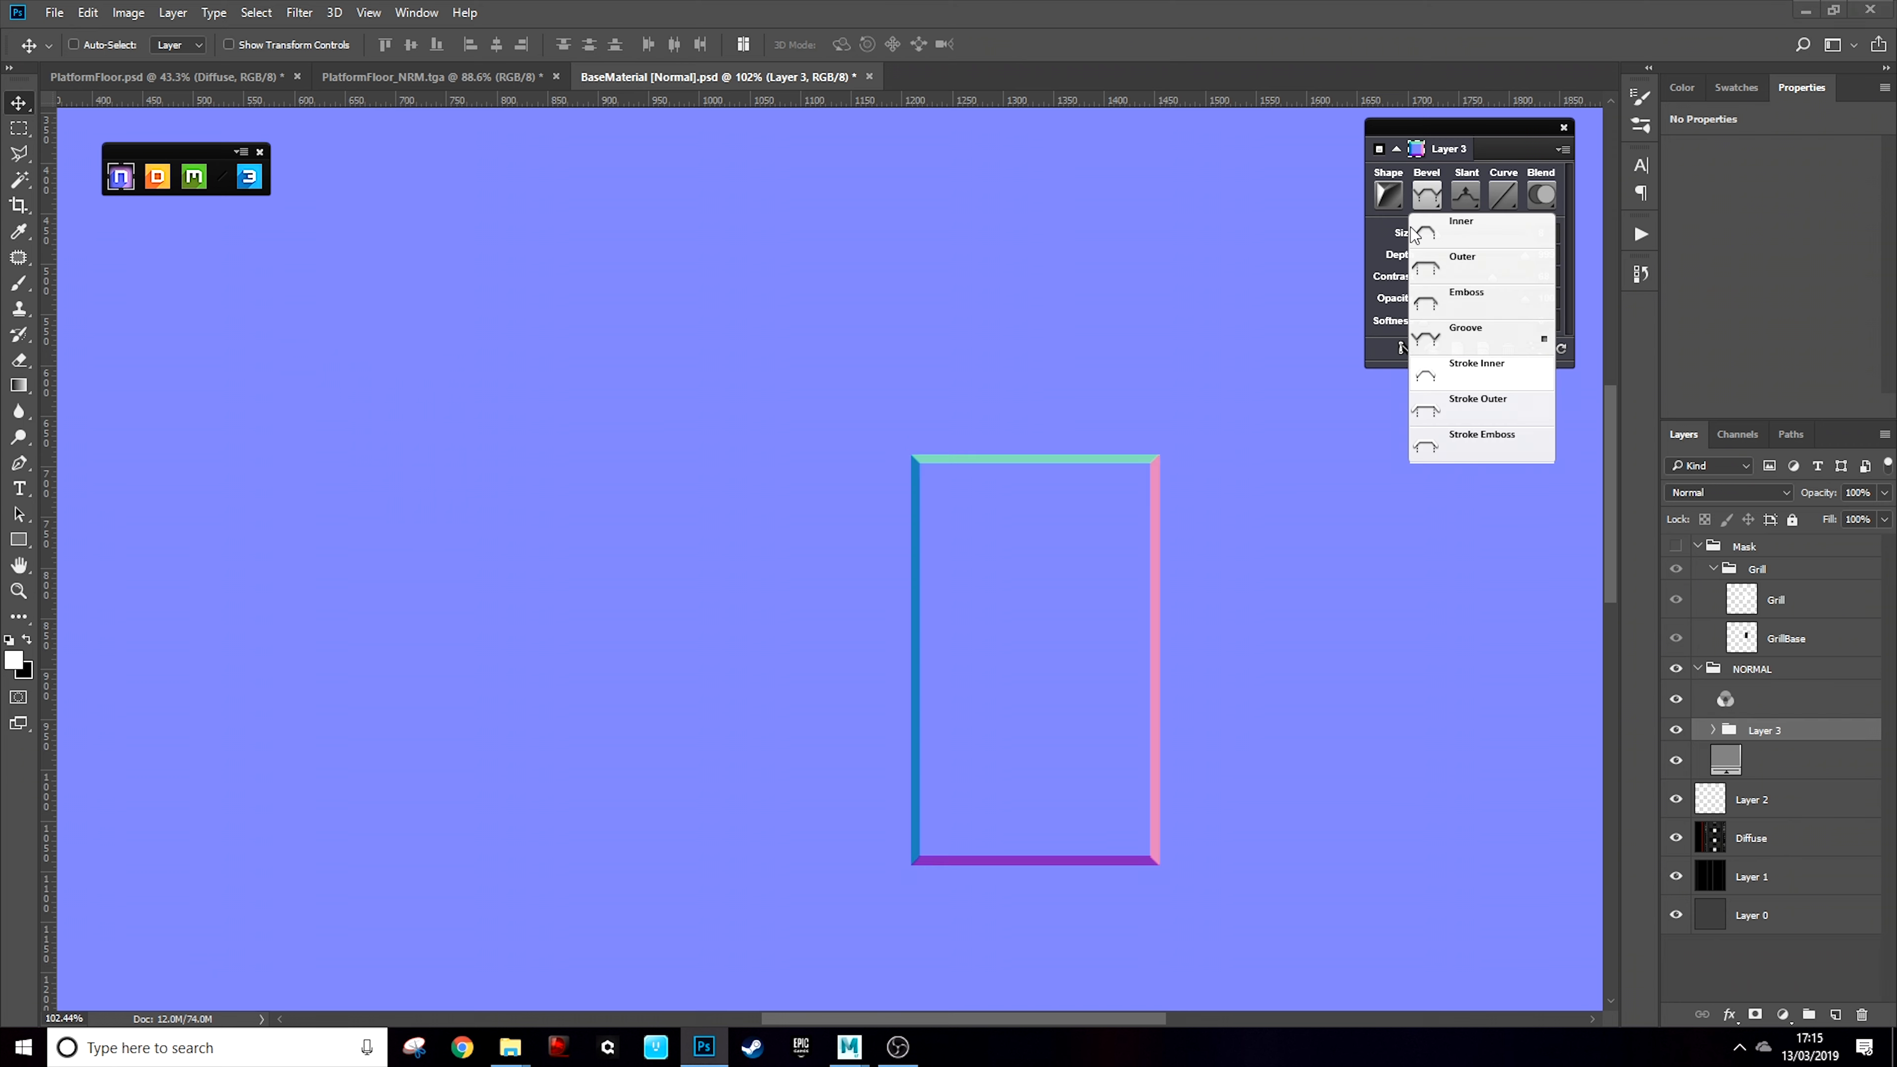
left_click(1427, 195)
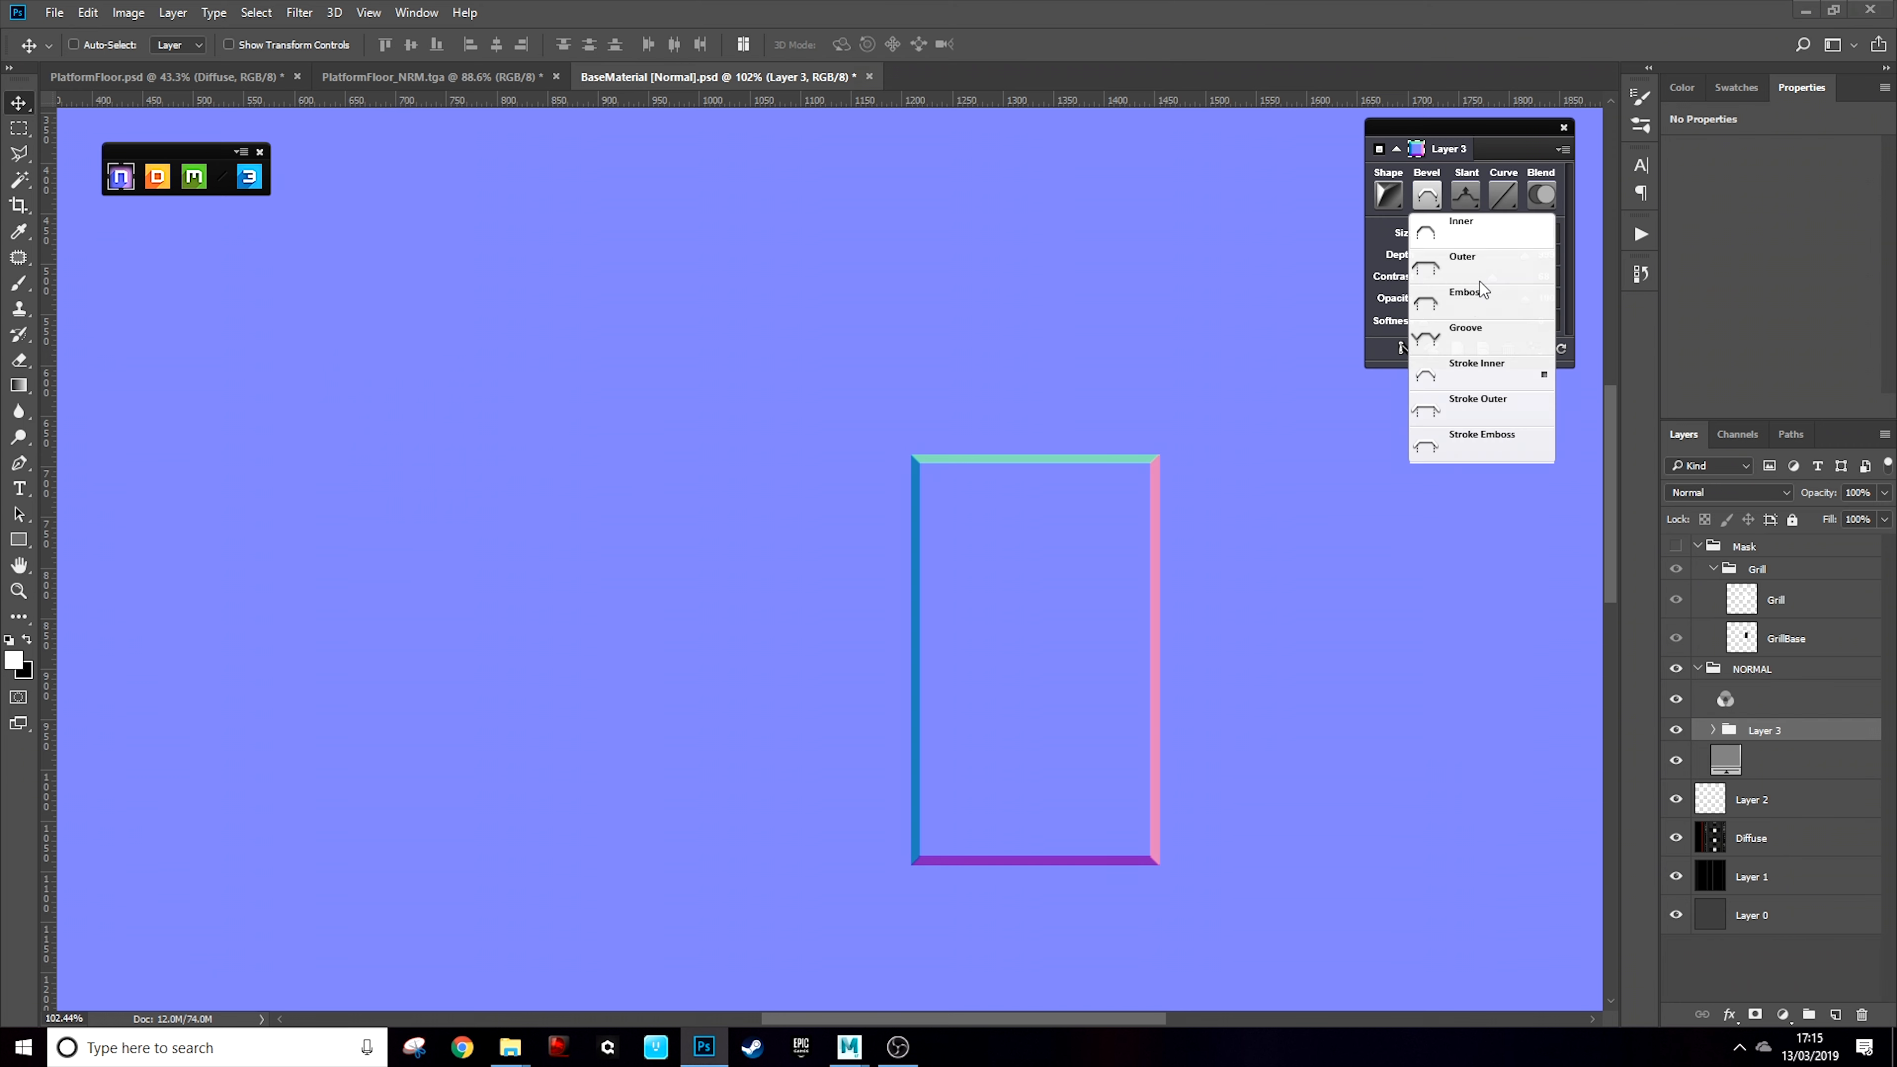
left_click(1470, 336)
Try the Down slant on the grill base's Groove bevel, and return the slant to Up
left_click(1472, 196)
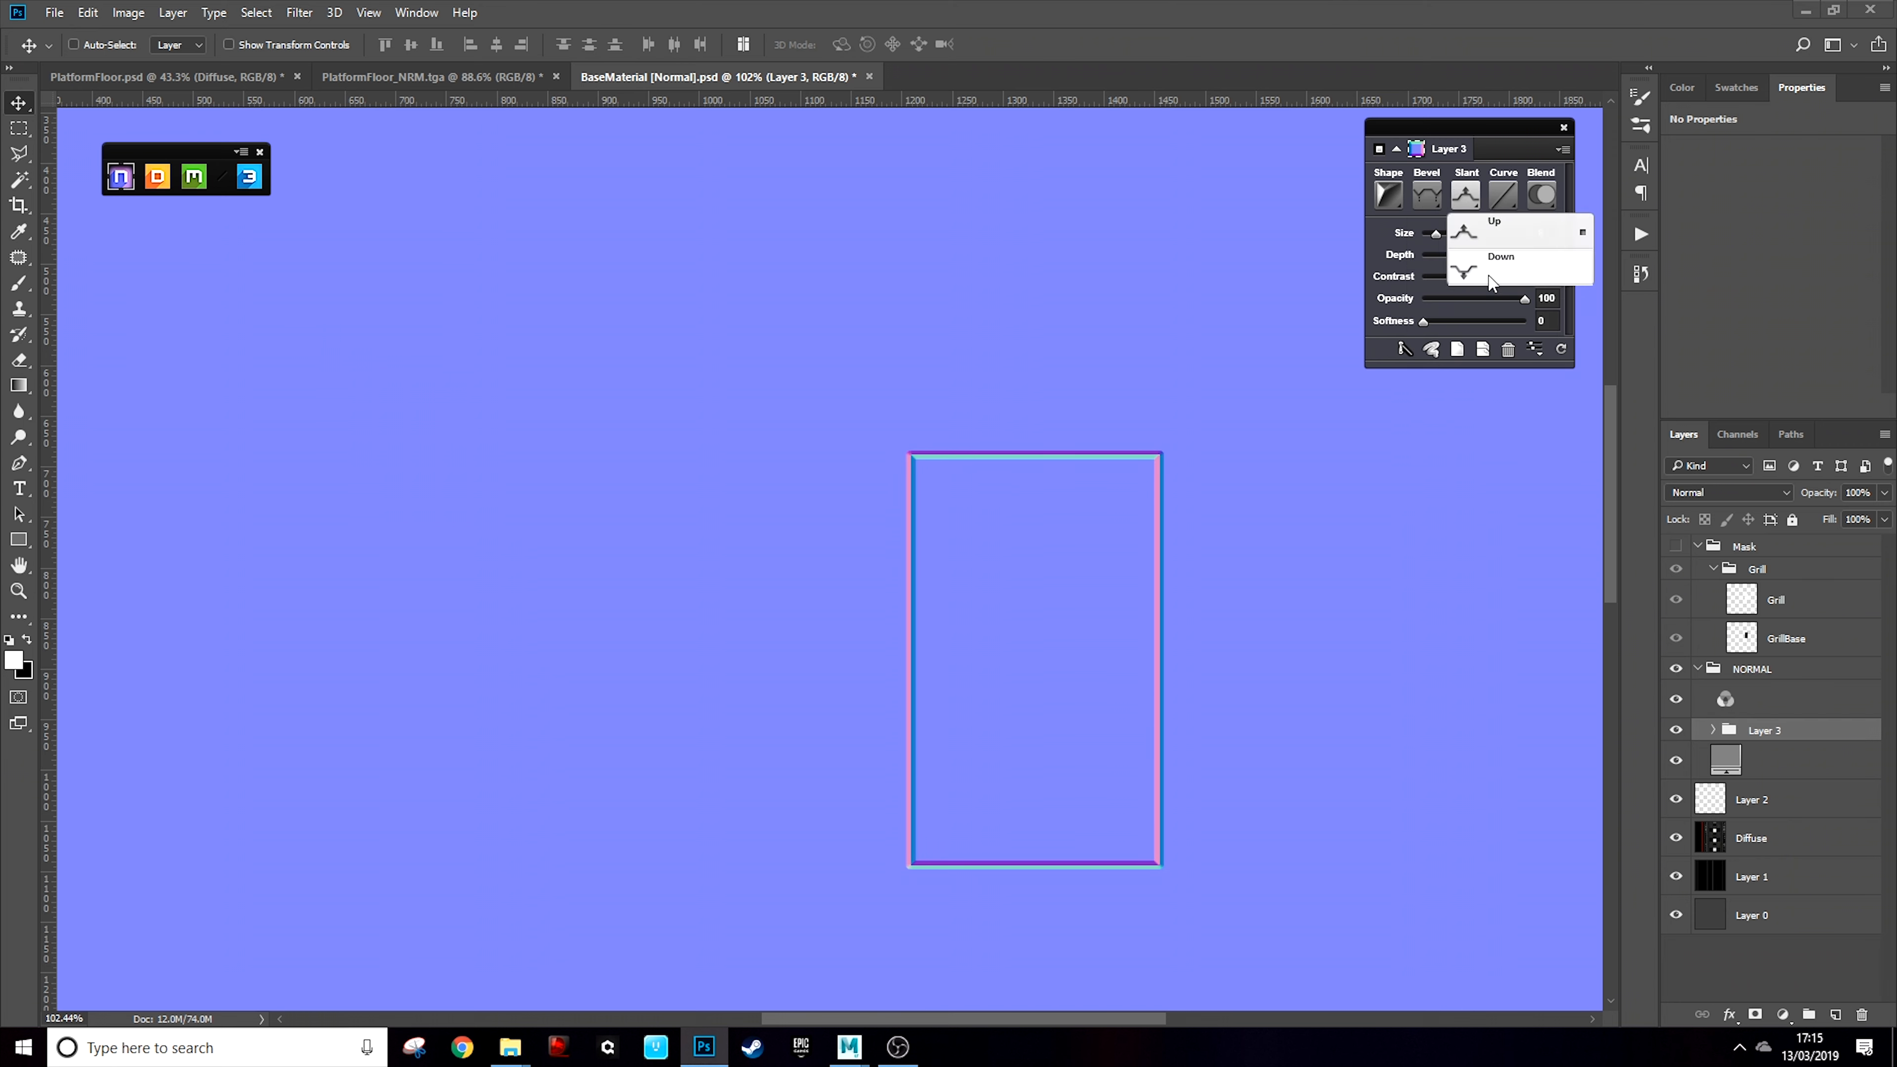
left_click(1475, 252)
left_click(1466, 196)
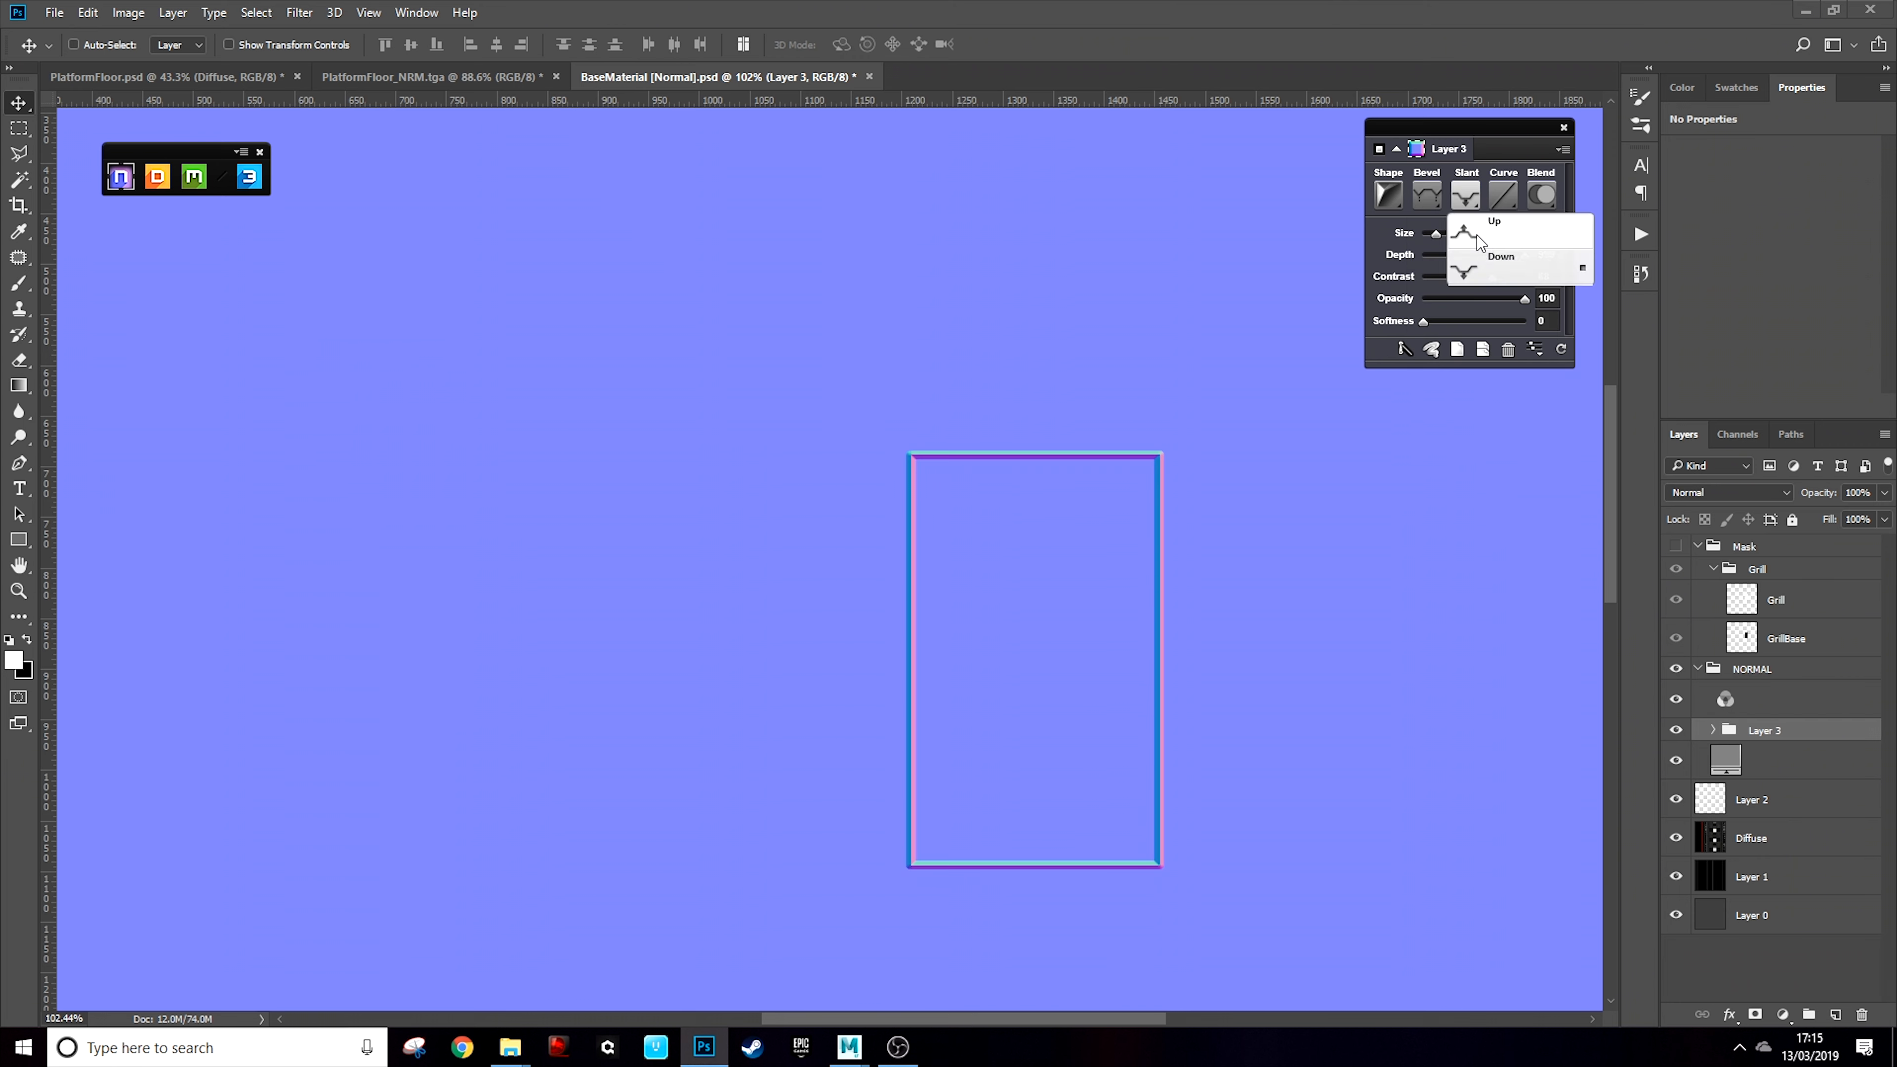
left_click(1475, 232)
Try an Inner bevel on the grill base with the slant set to Down, and return the slant to Up
left_click(1427, 195)
left_click(1456, 229)
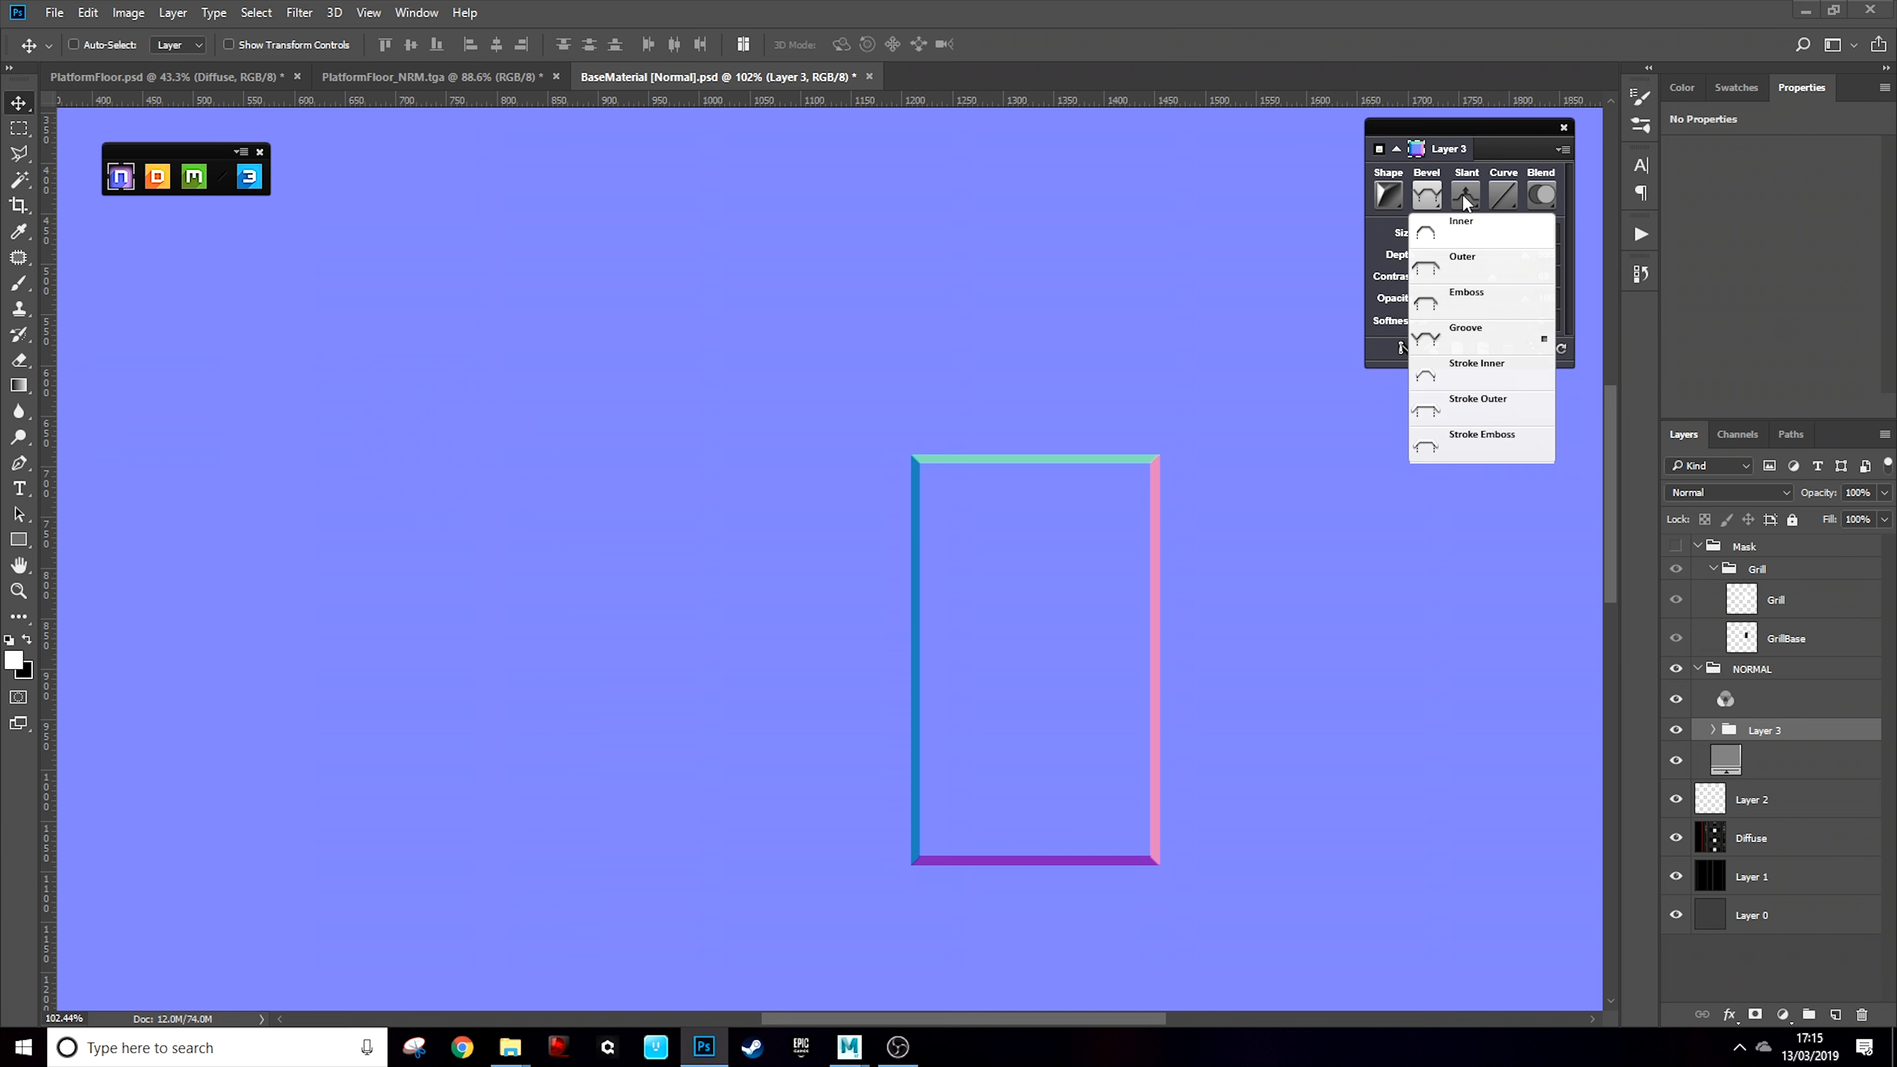
left_click(1468, 198)
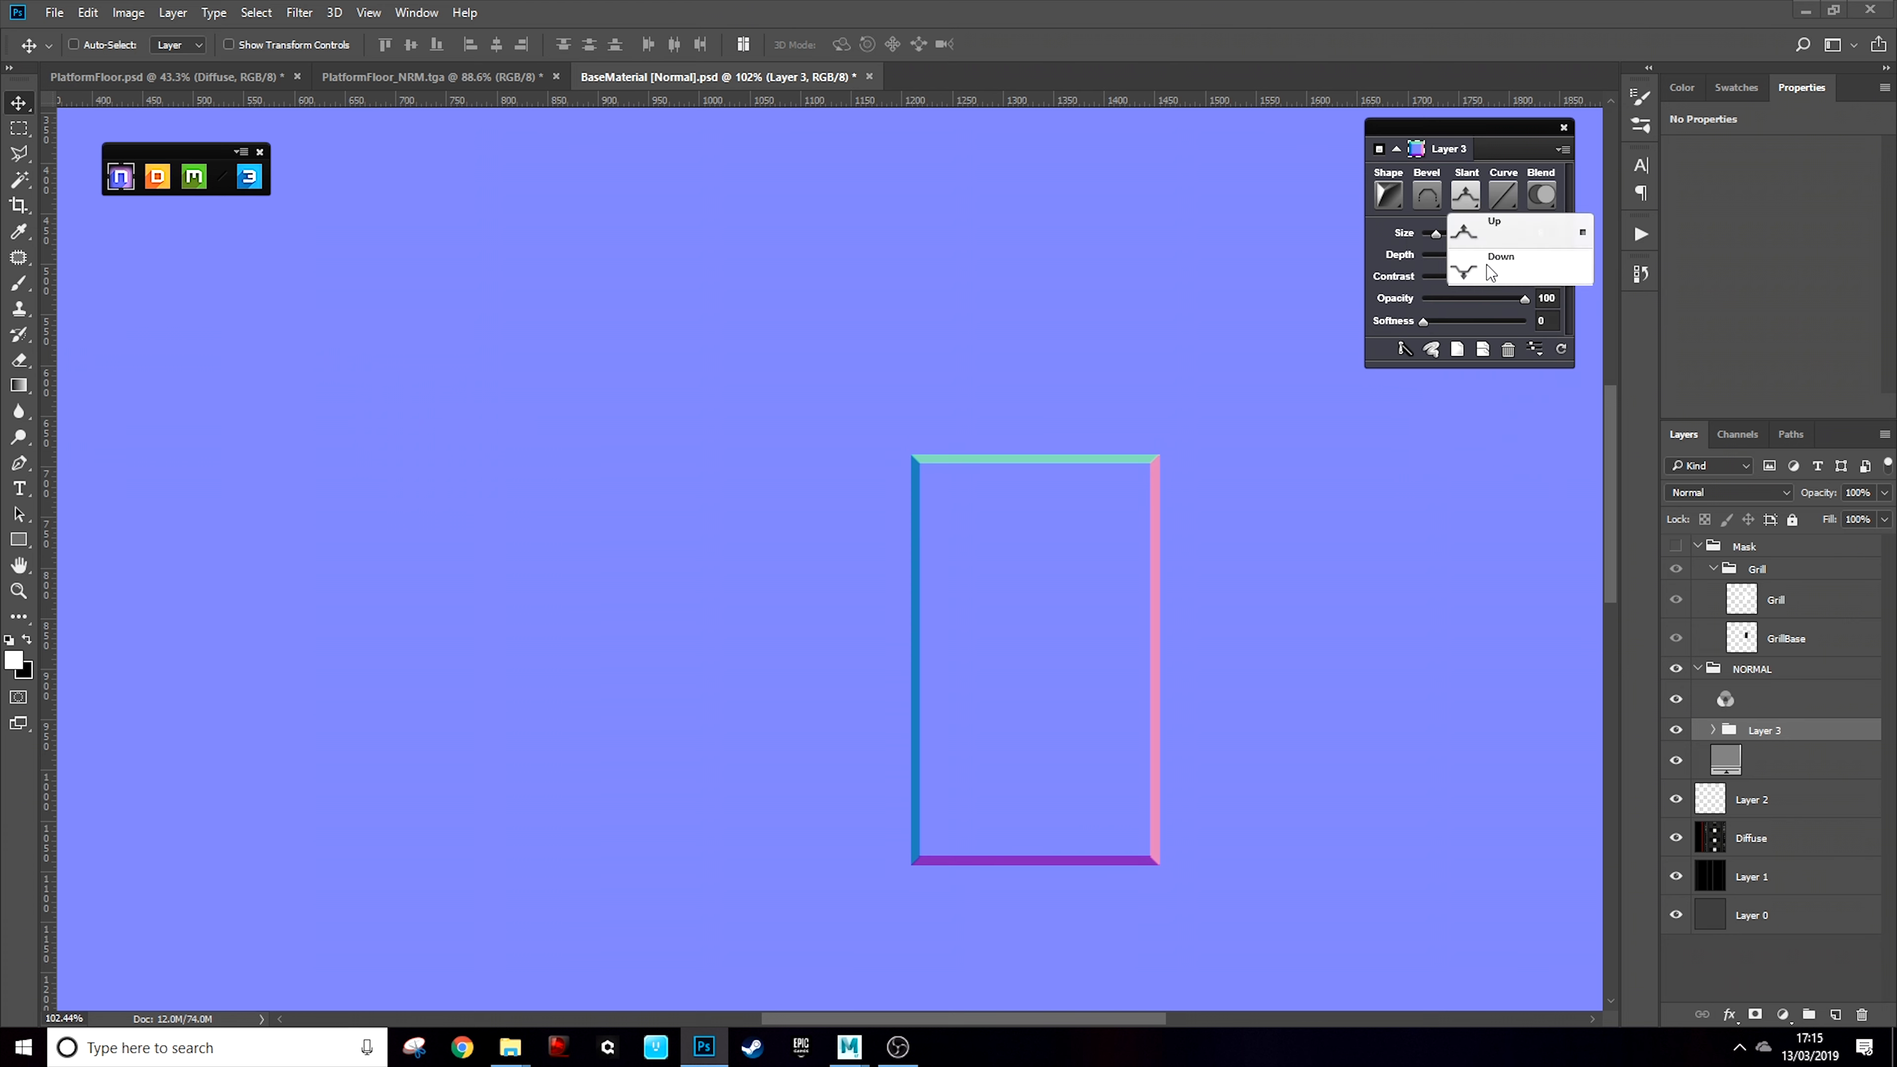
left_click(1487, 254)
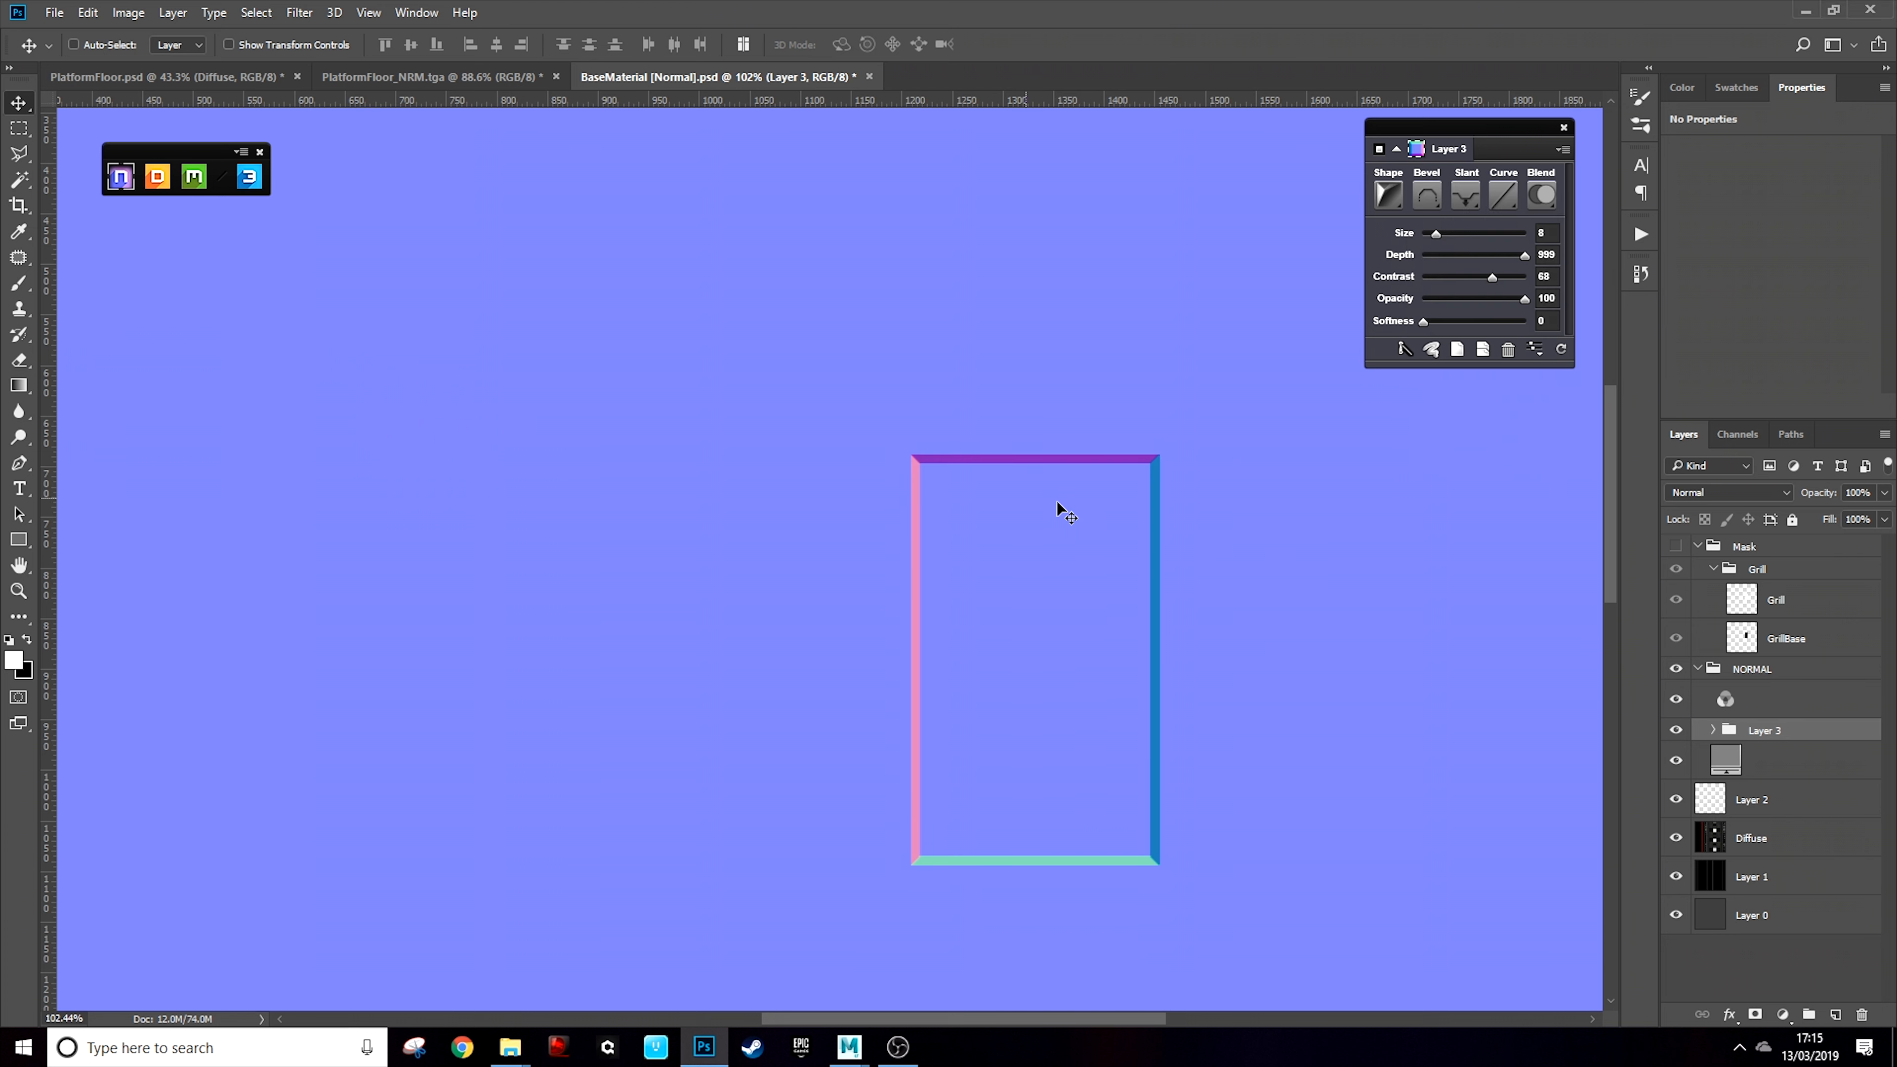
left_click(1462, 201)
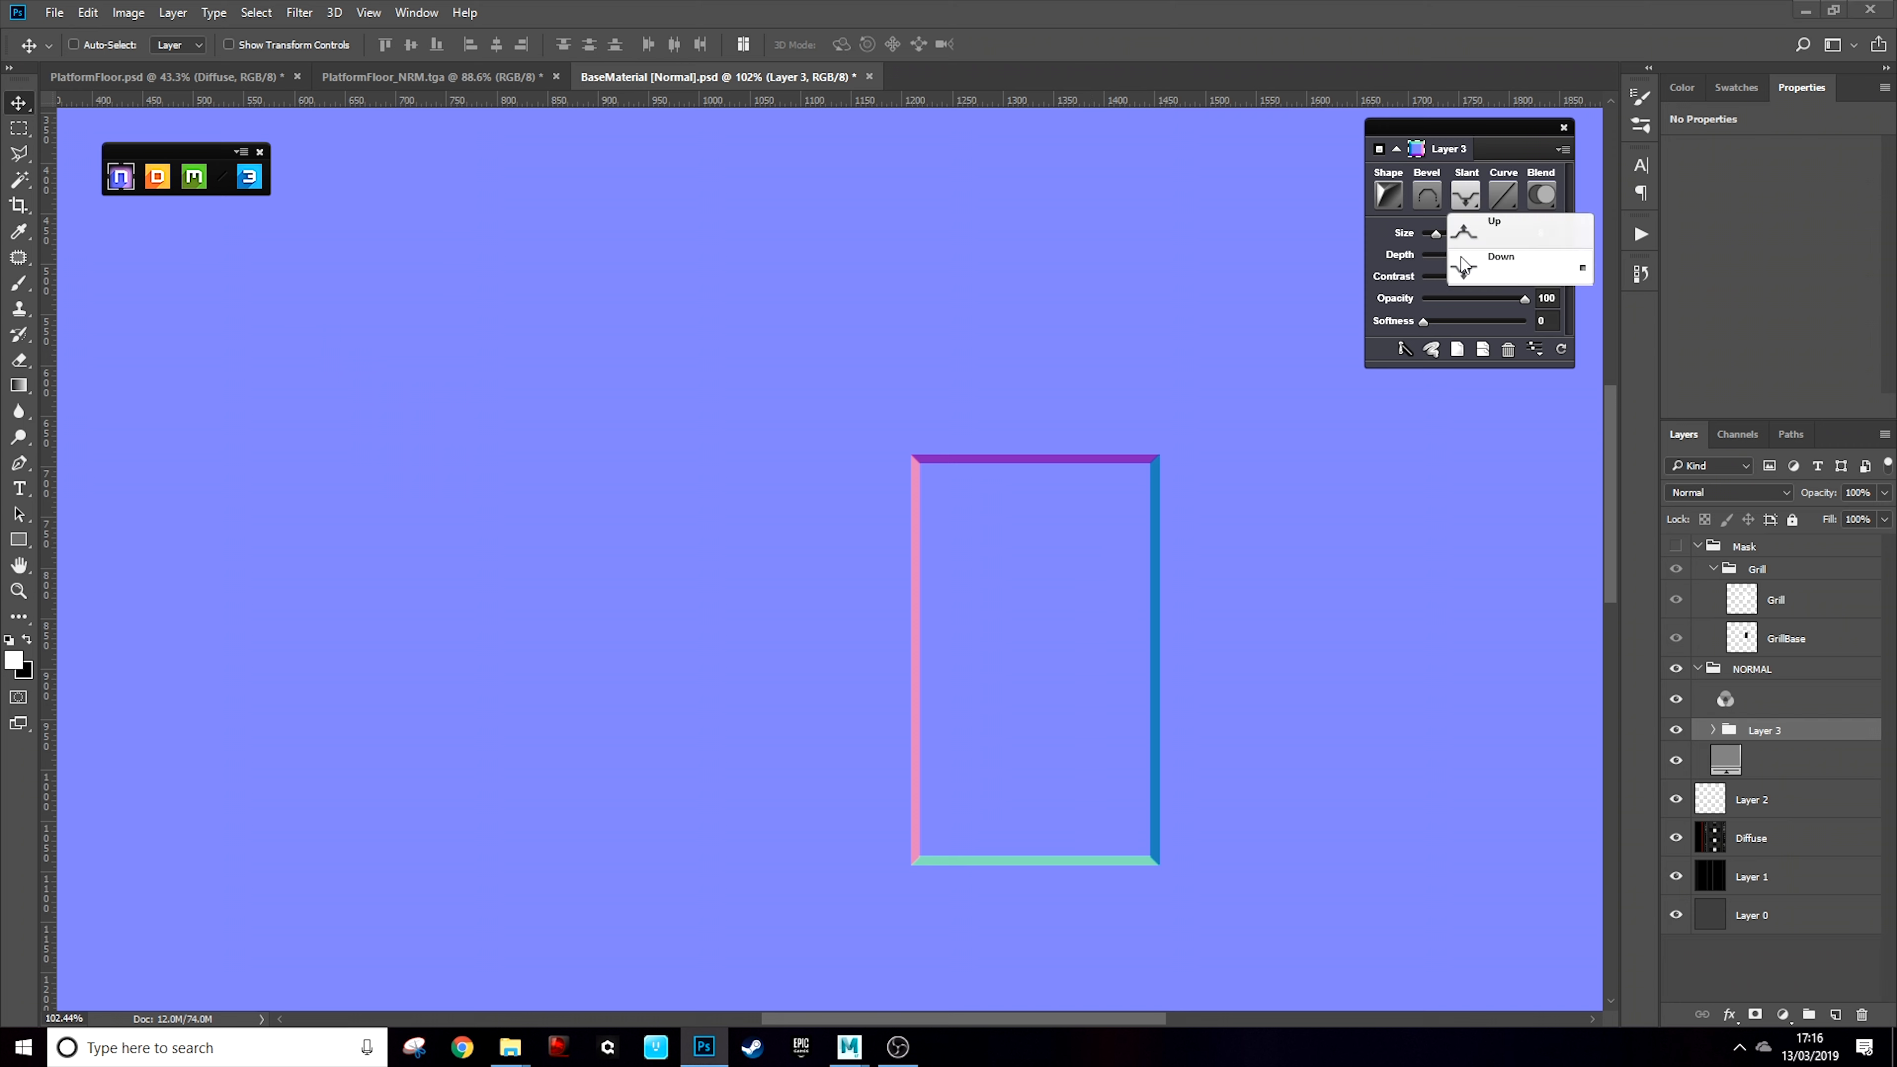
left_click(1486, 224)
Set the grill base's bevel to Groove and its curve to Gaussian, and reopen the curve choices
left_click(1427, 196)
left_click(1484, 361)
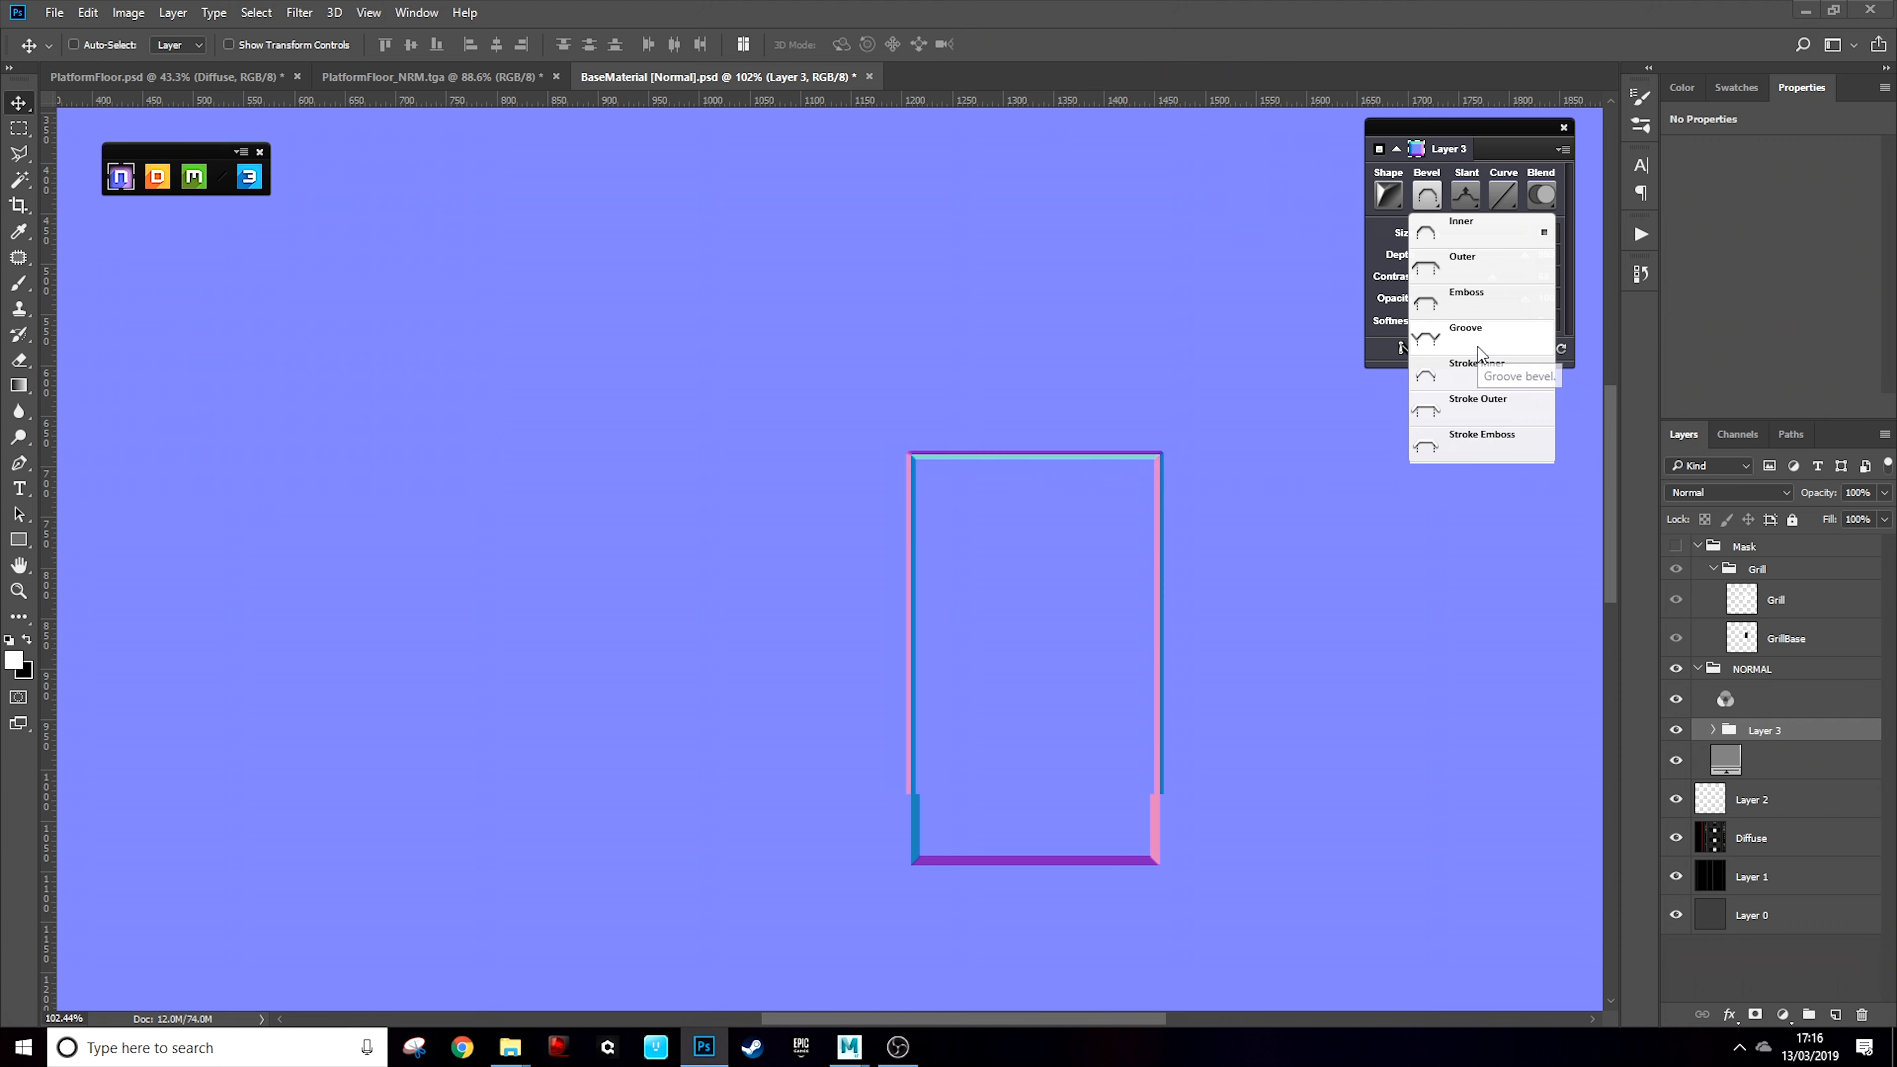
left_click(1504, 197)
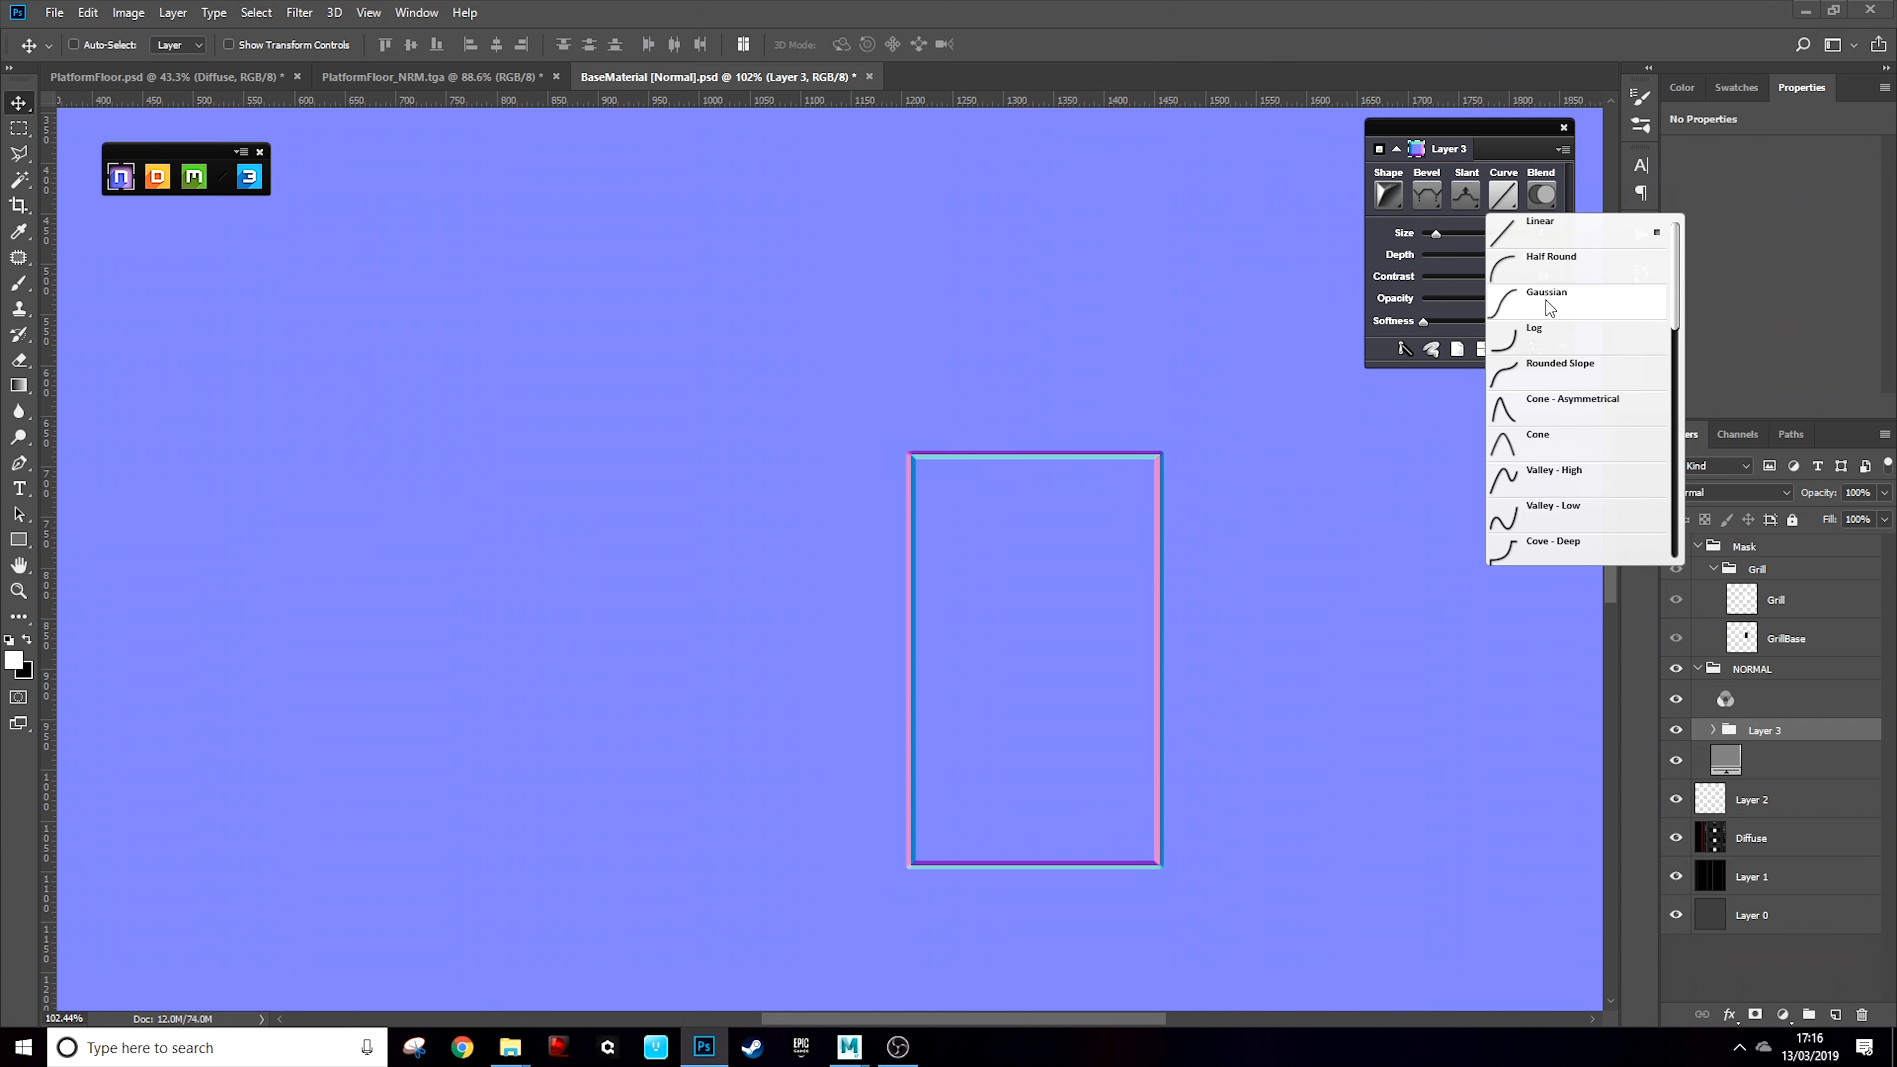
left_click(1538, 335)
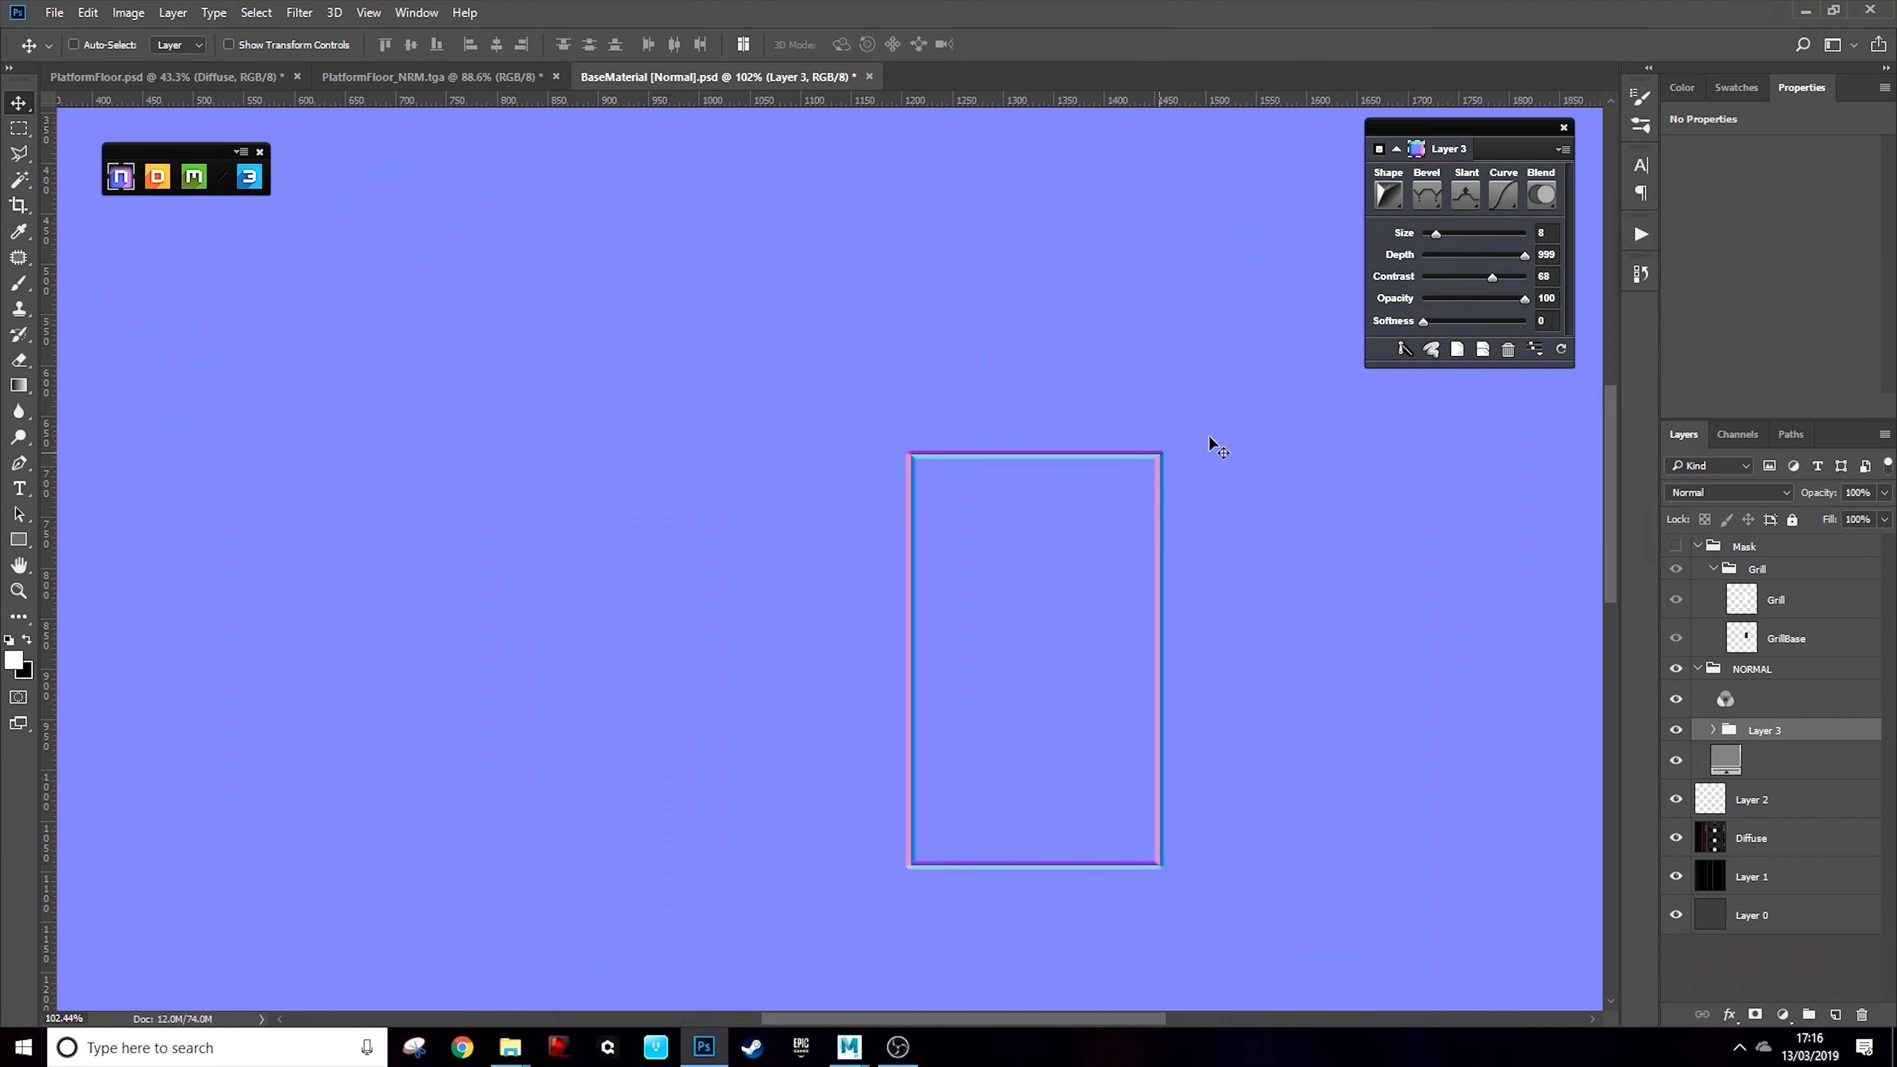
left_click(1495, 201)
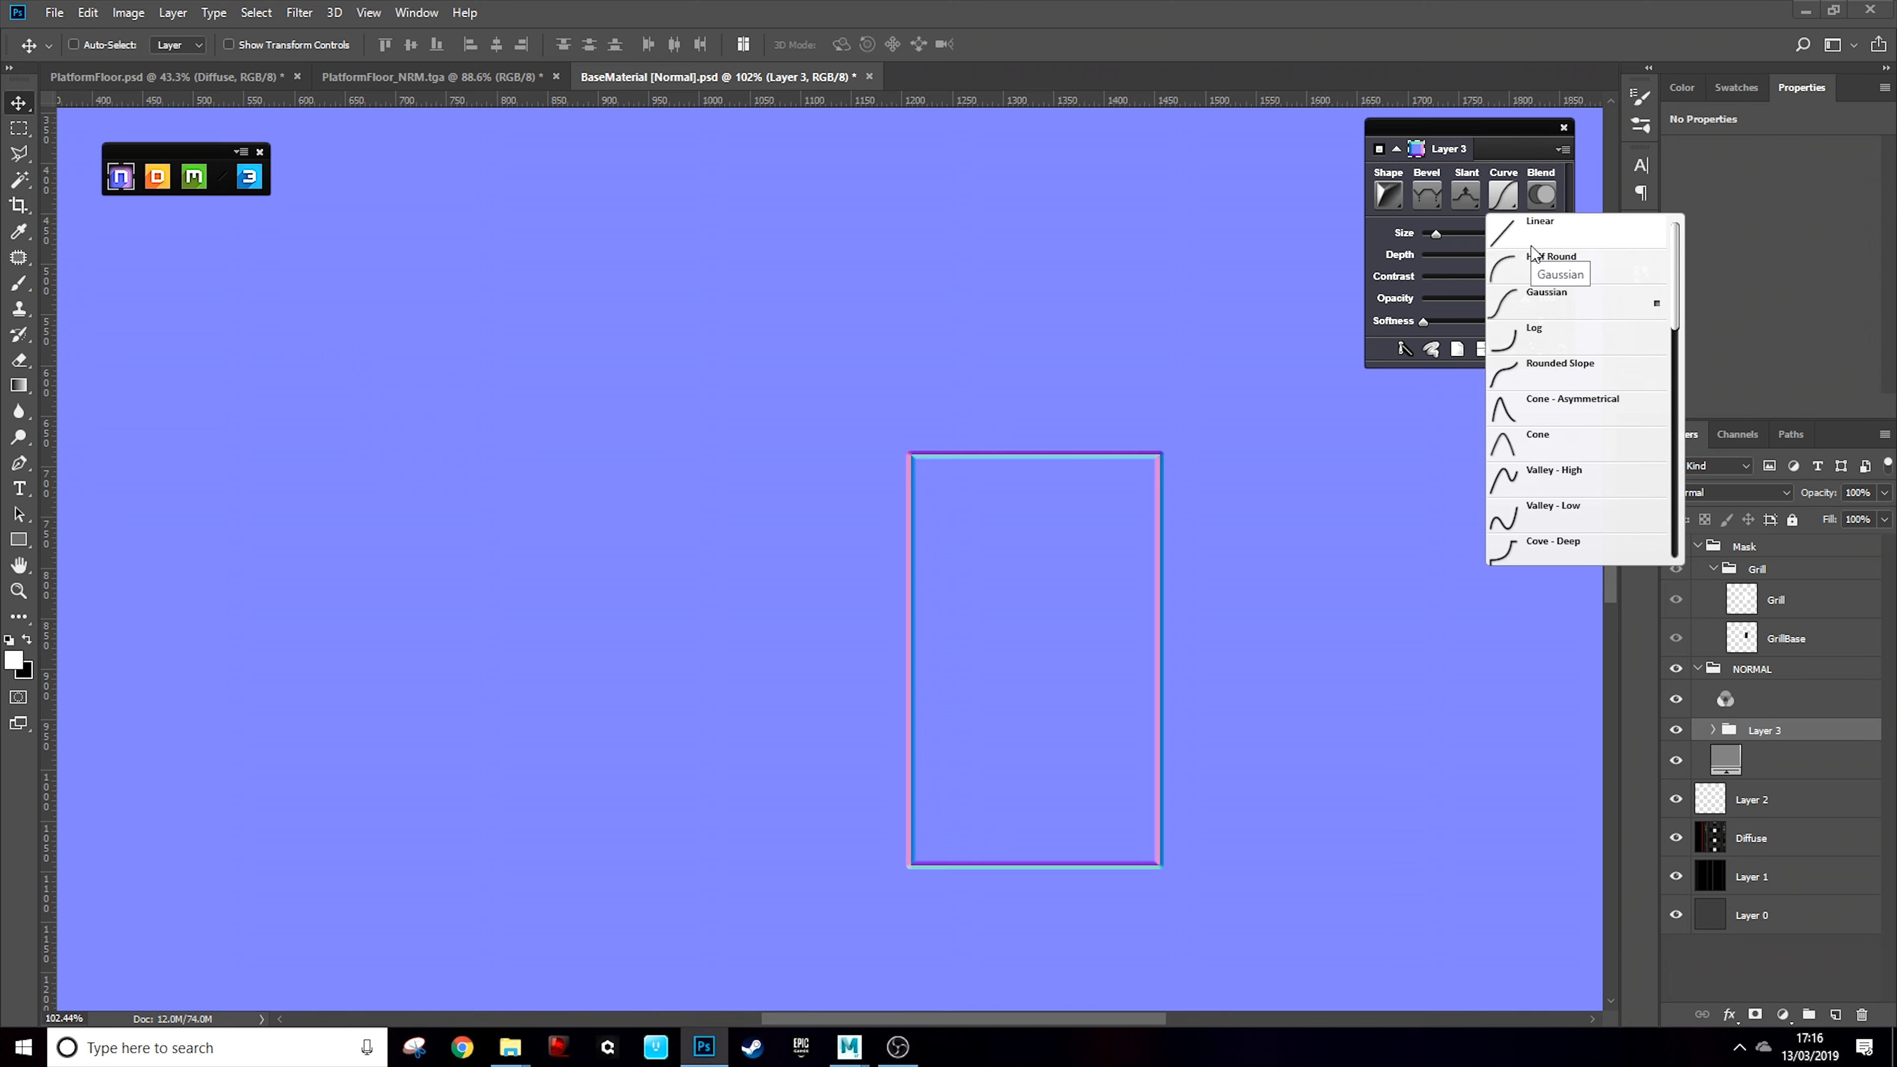
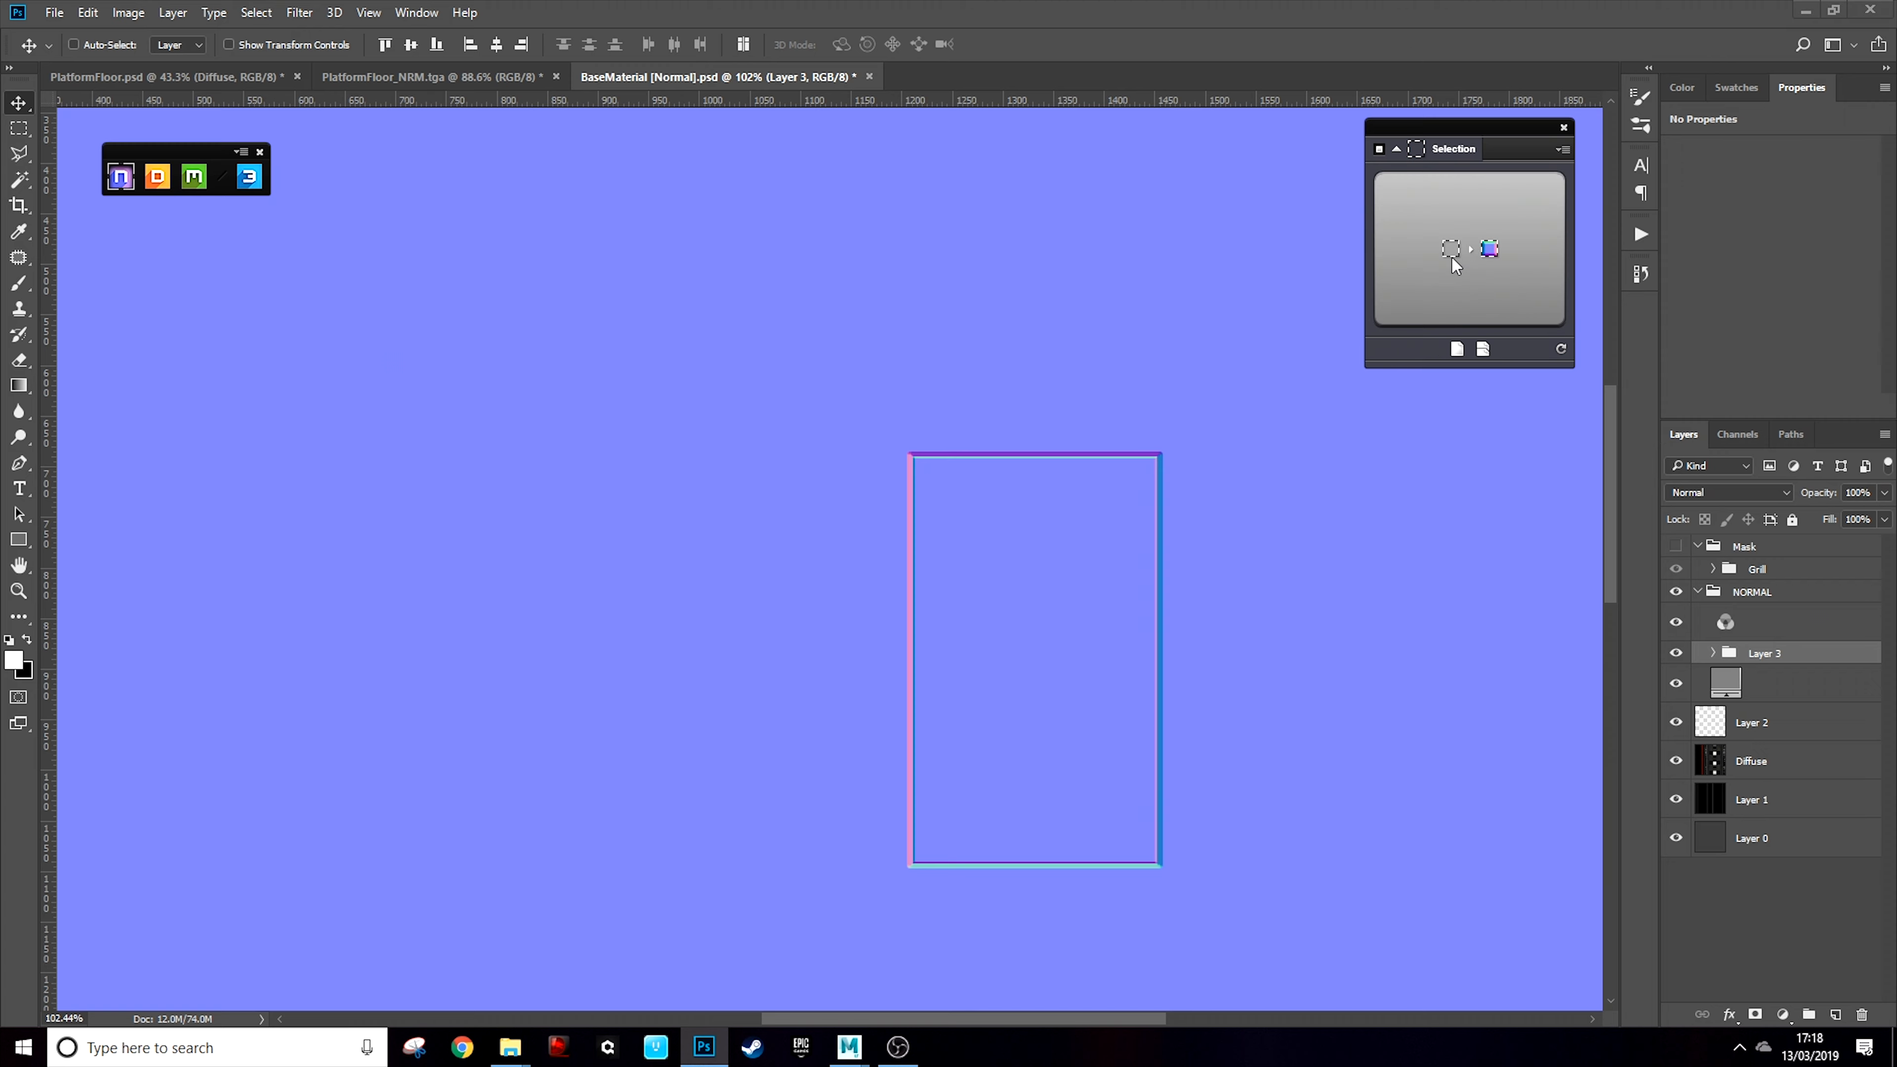
Convert the grill bars selection to an NDO normal, with its slant set to Down and its size to 1
left_click(1471, 245)
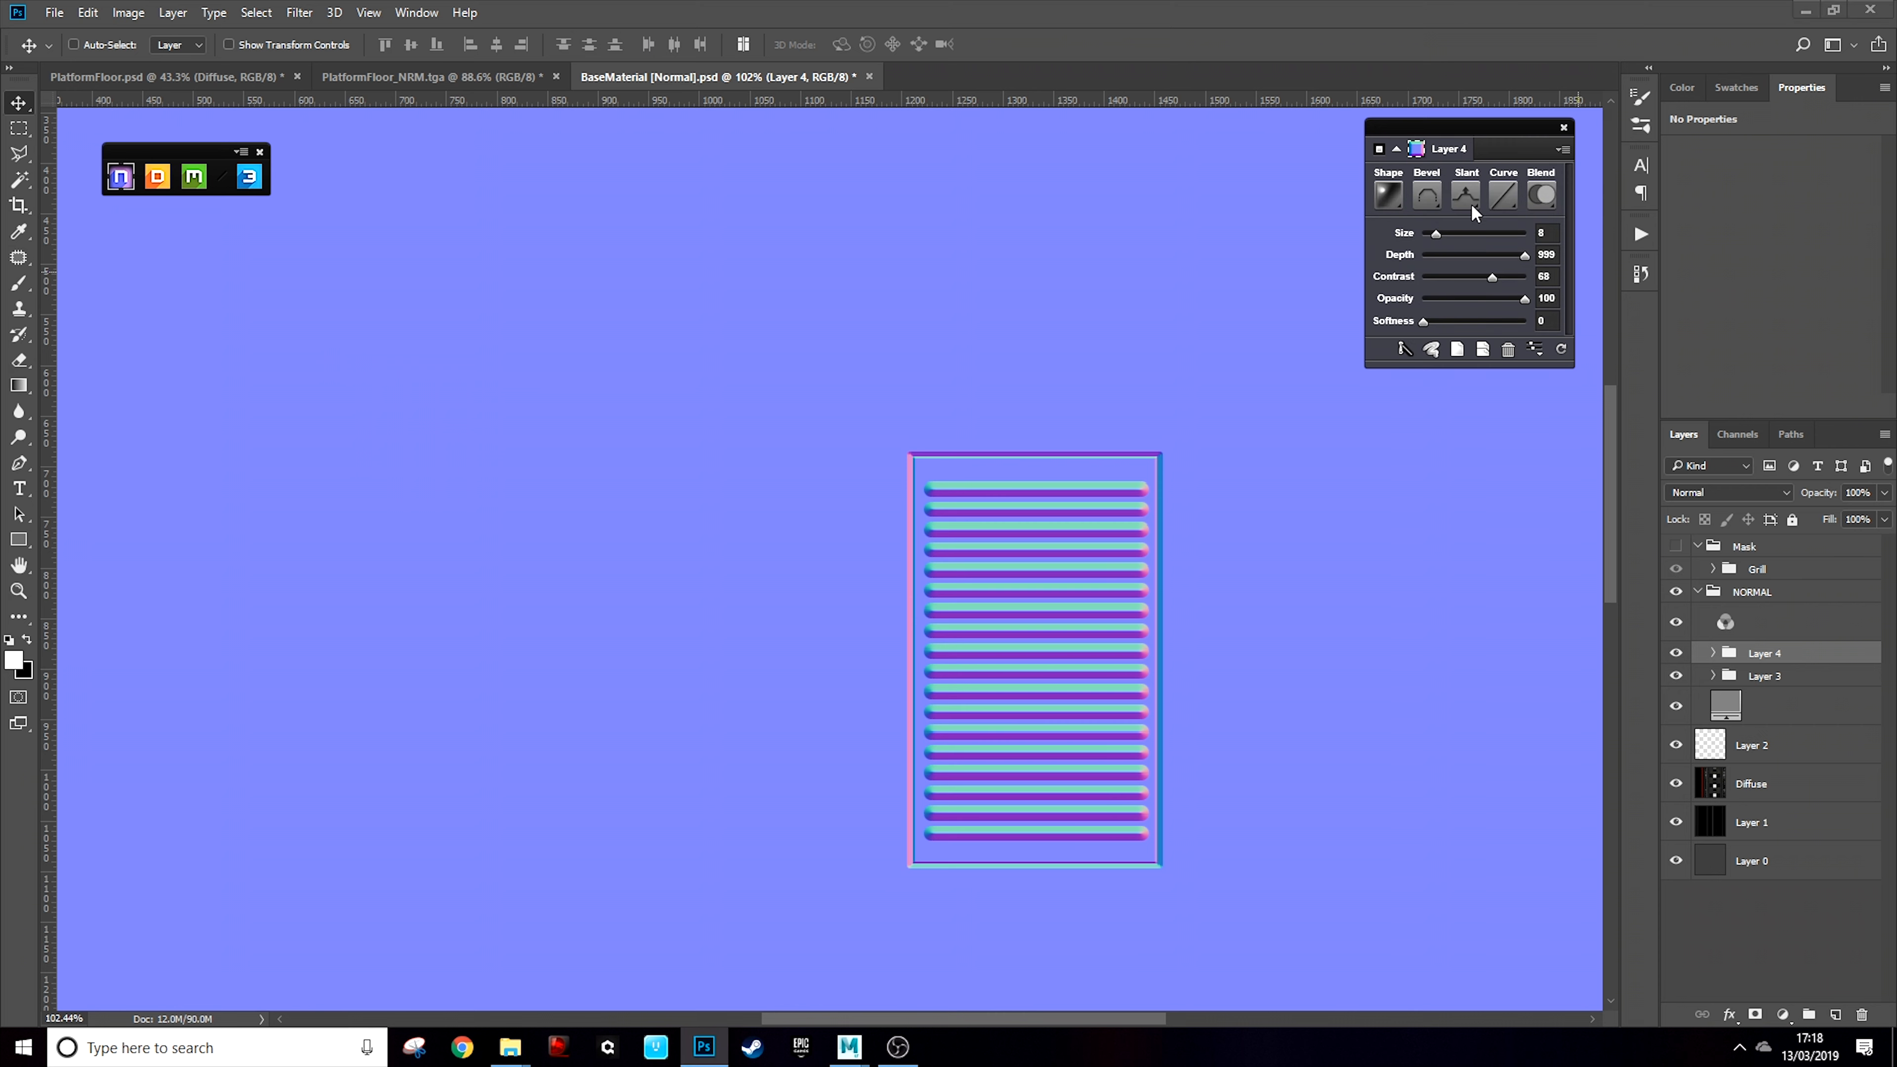
left_click(1468, 203)
left_click(1490, 269)
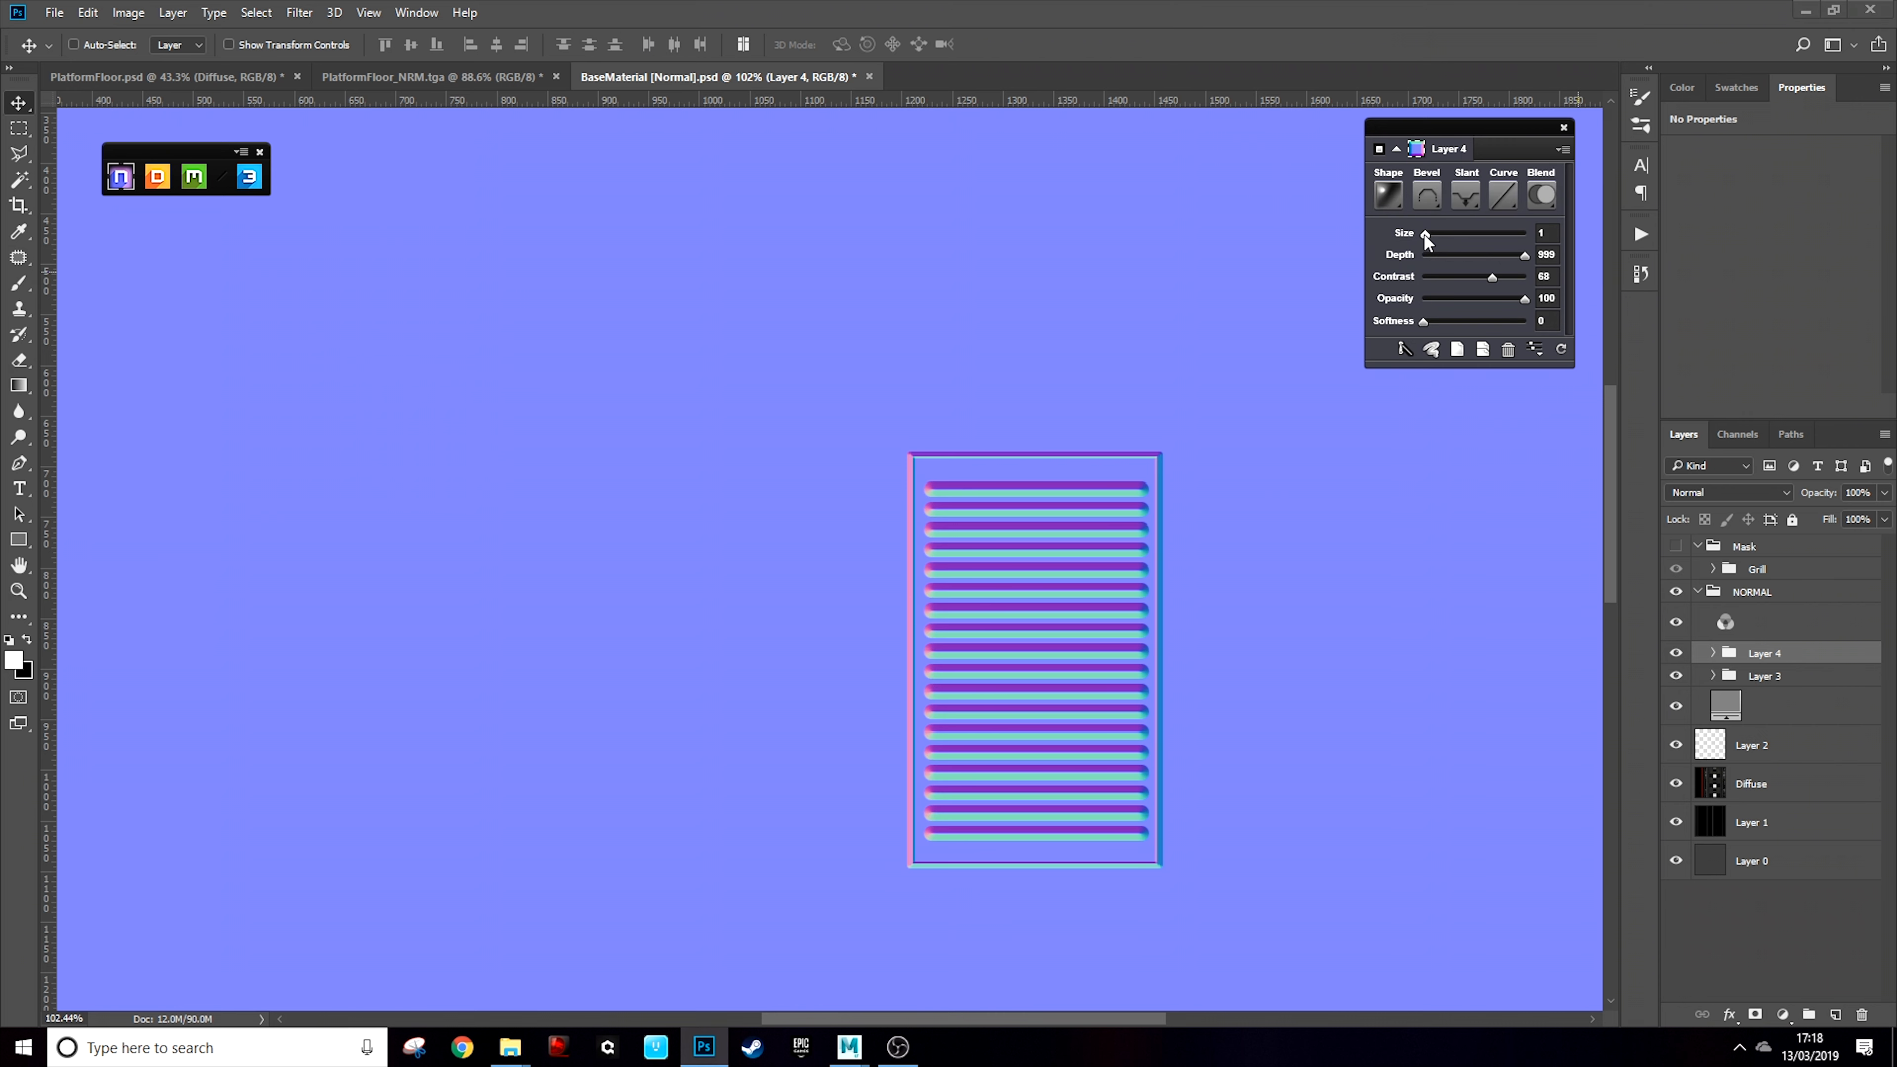
scroll(957, 608, "down", 3)
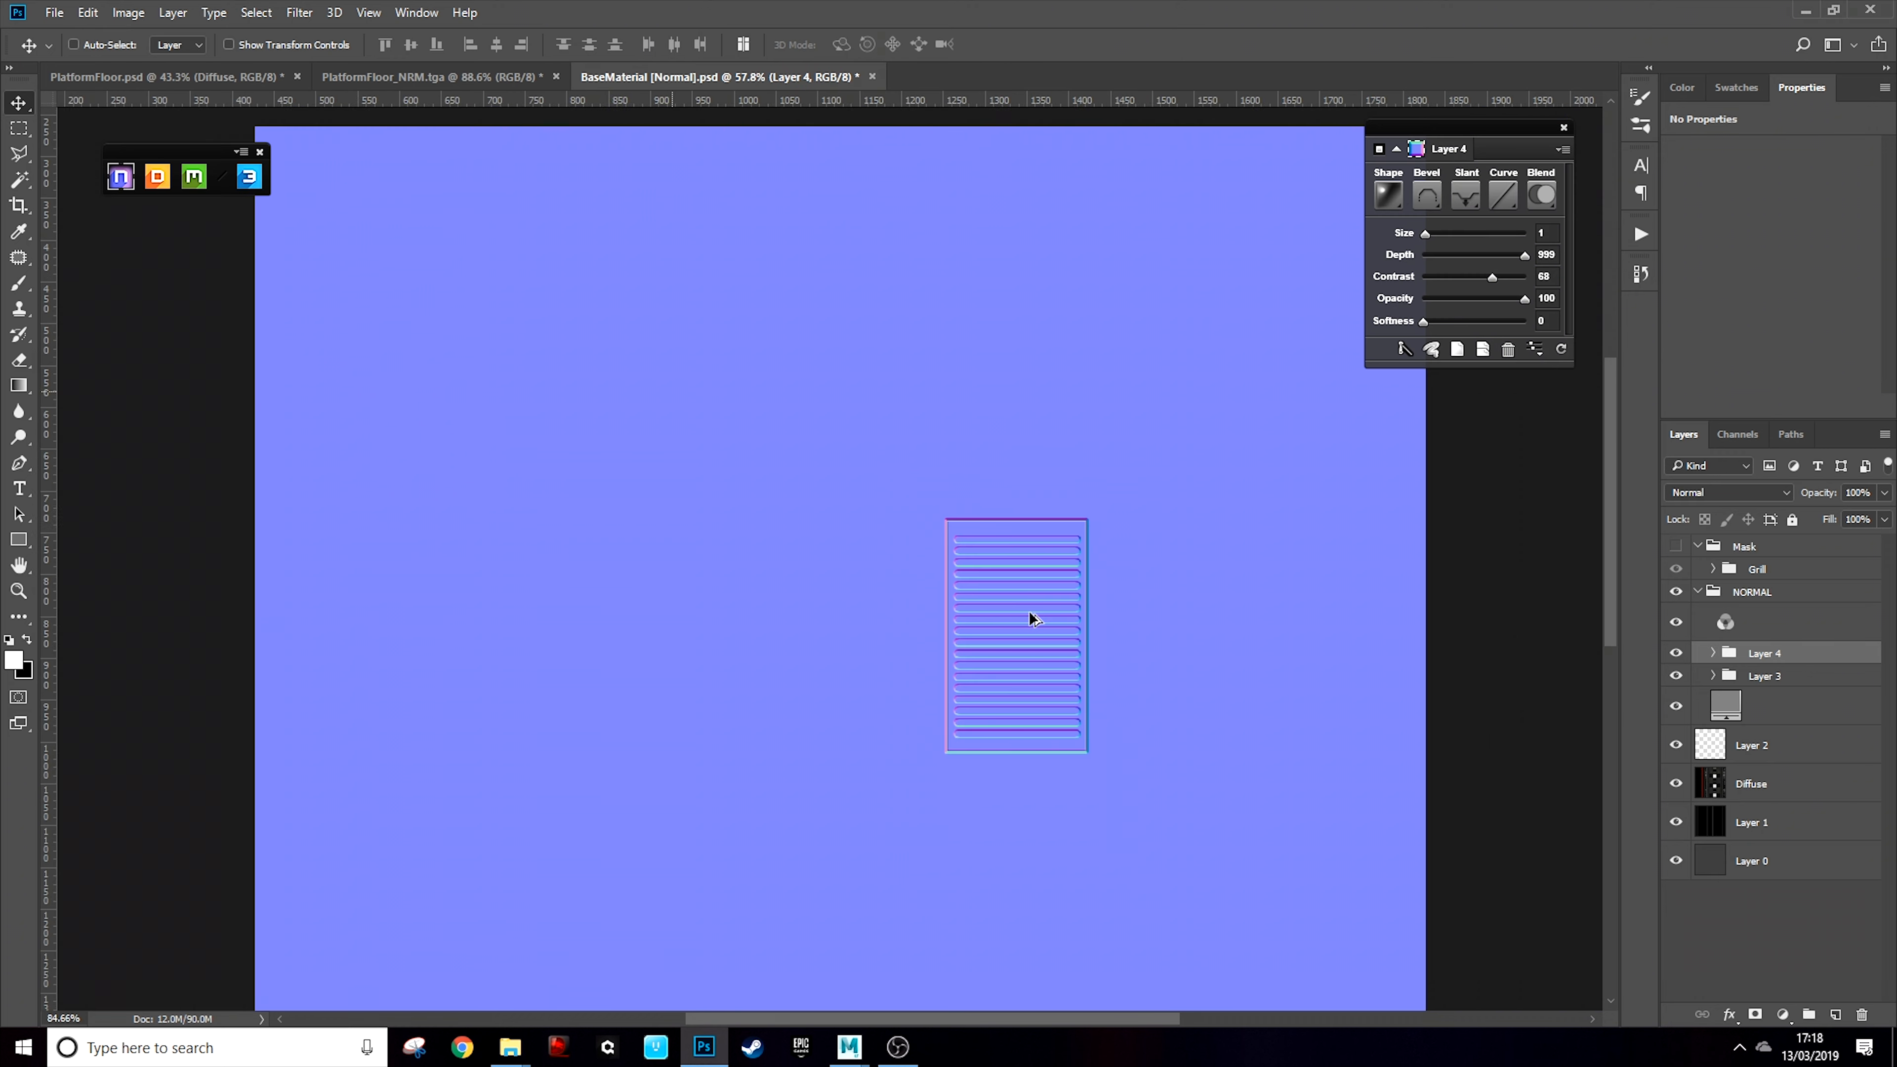
scroll(1031, 617, "up", 3)
Compare the grill's bars and frame with the reference normal map in PlatformFloor_NRM.tga
left_click(483, 66)
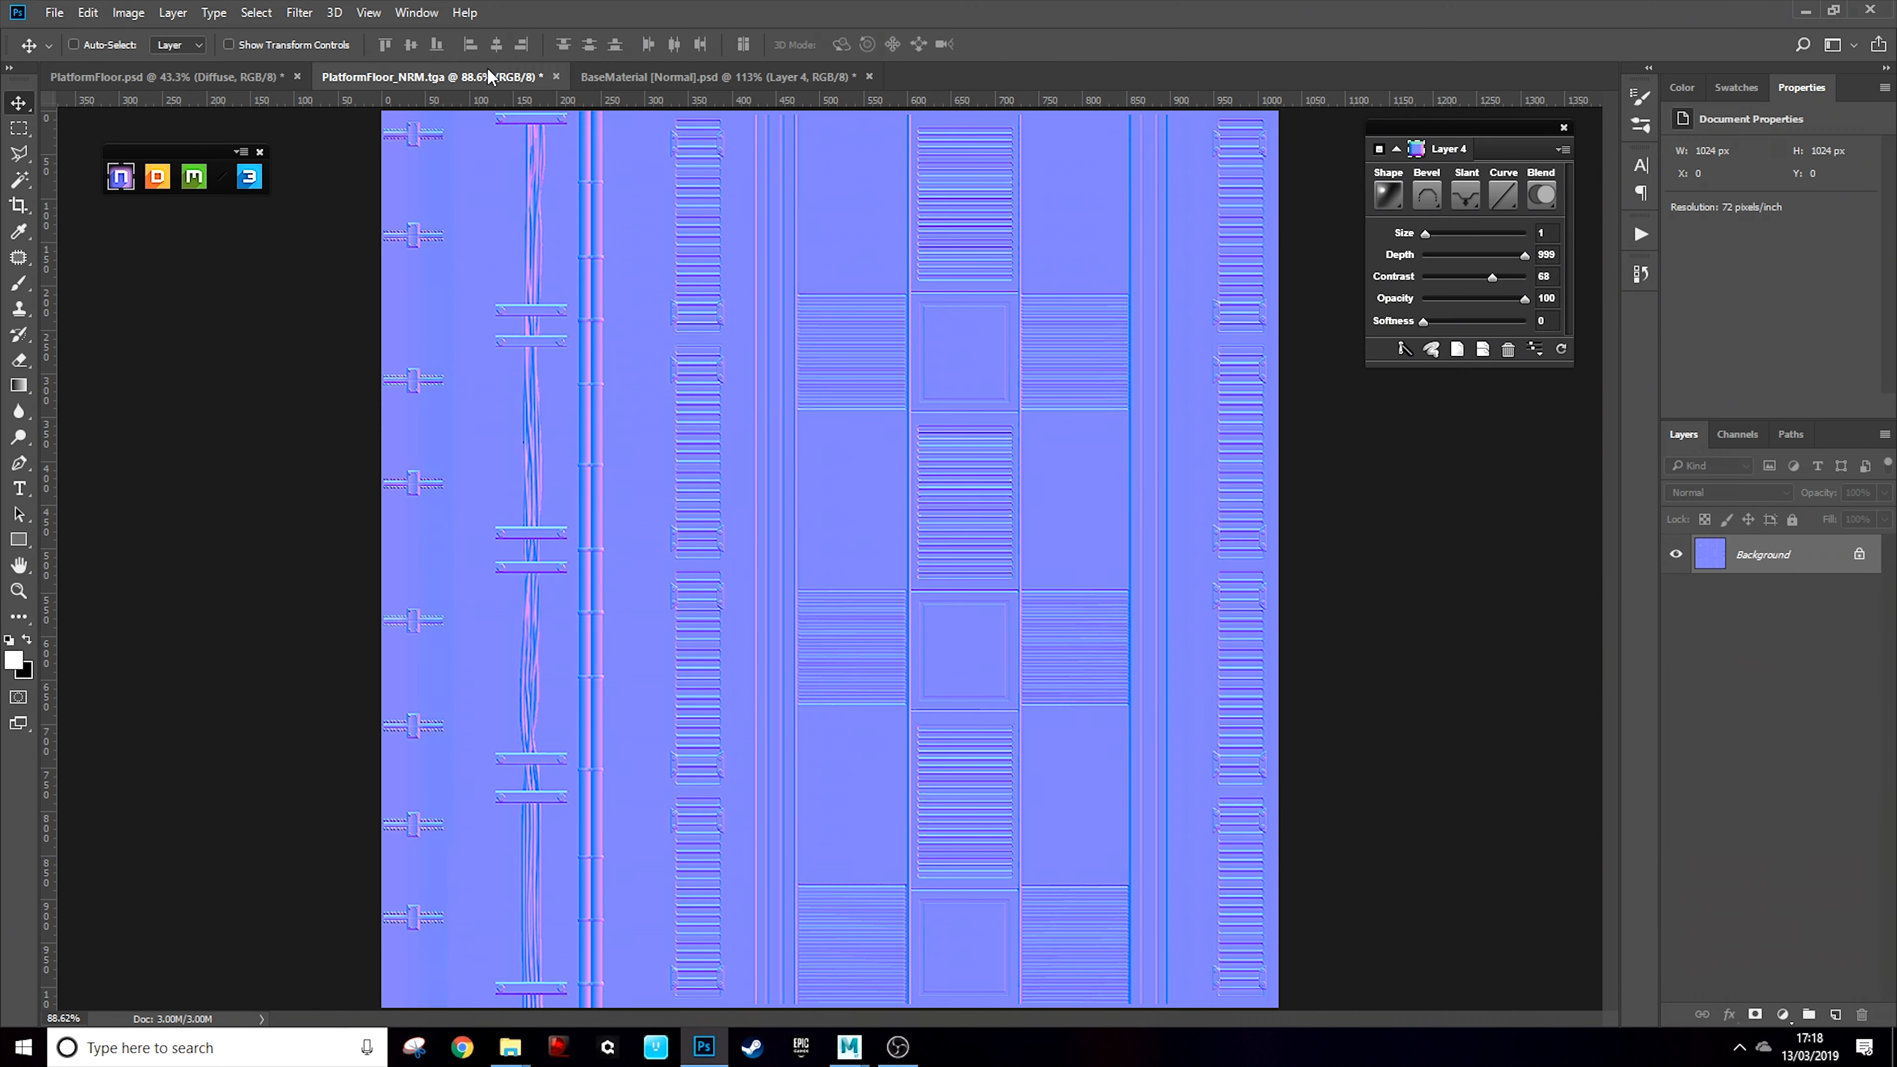
left_click_drag(724, 77, 812, 205)
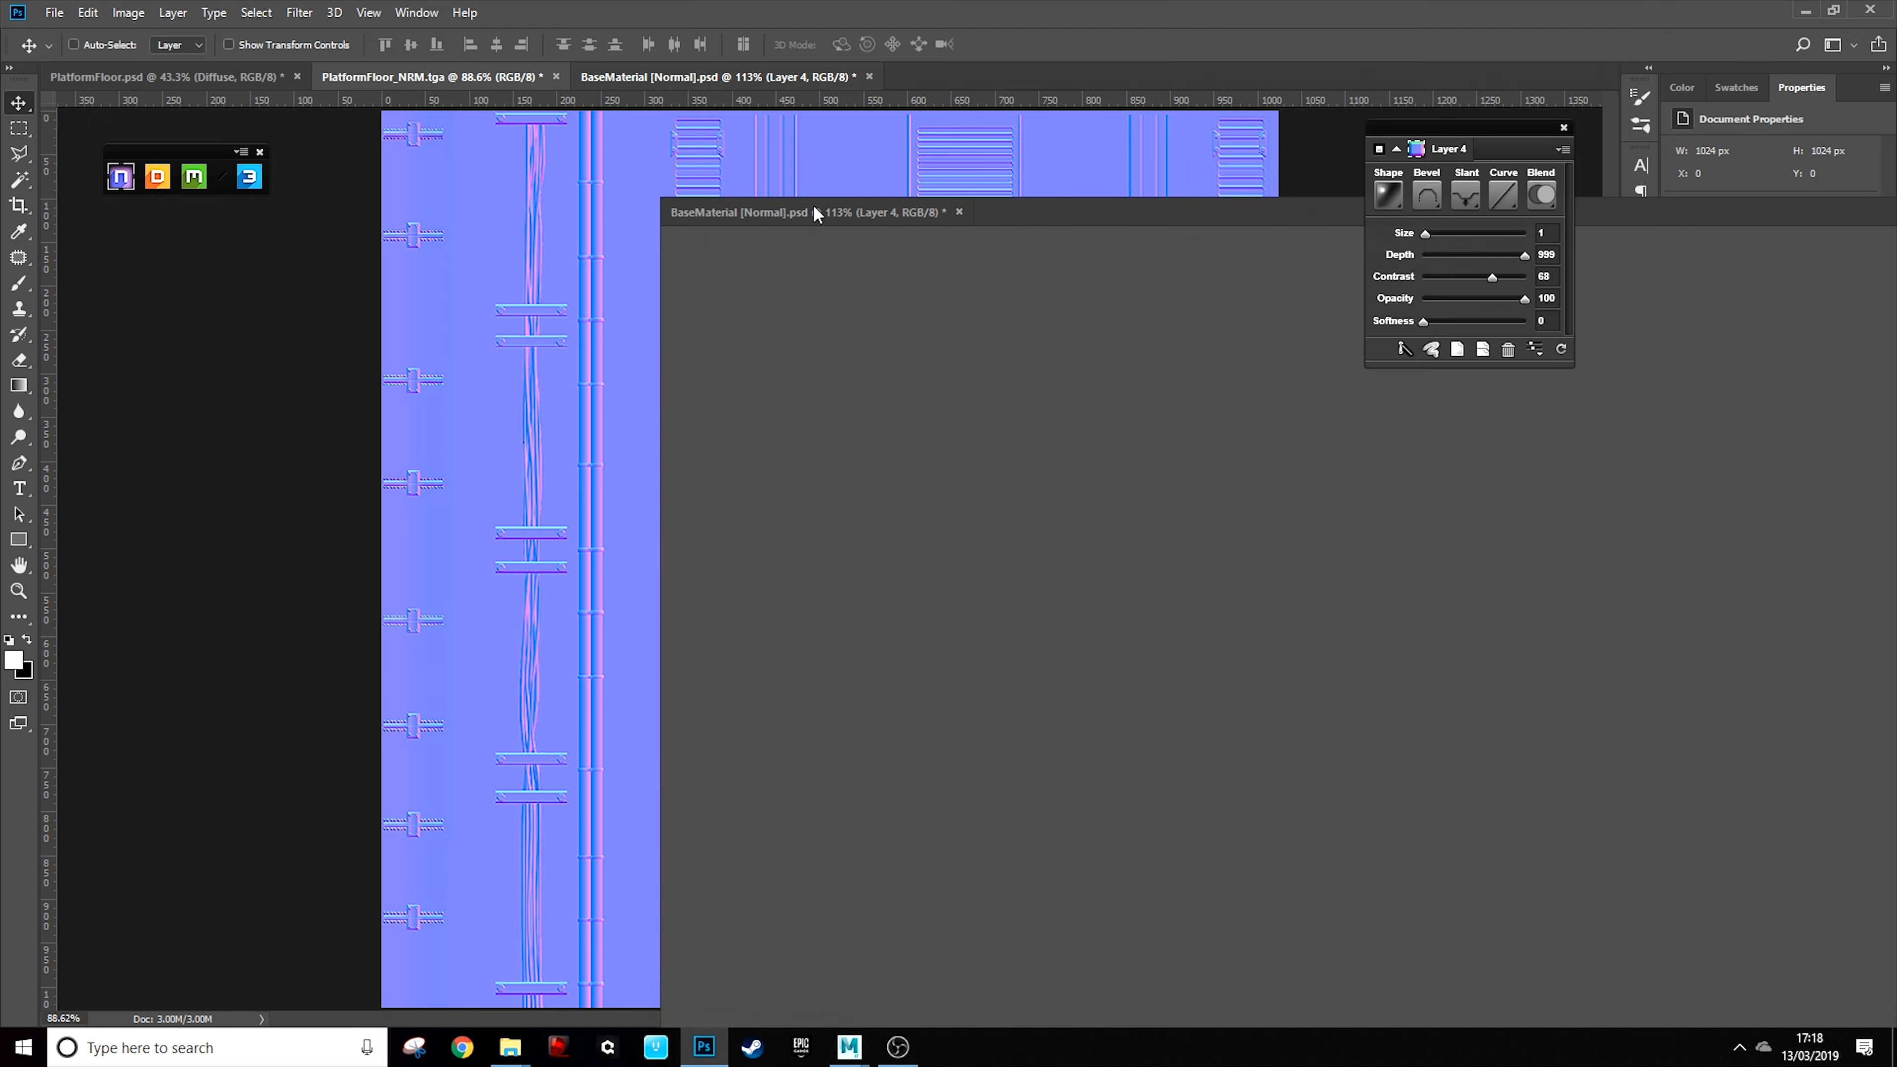
left_click_drag(1093, 217, 459, 292)
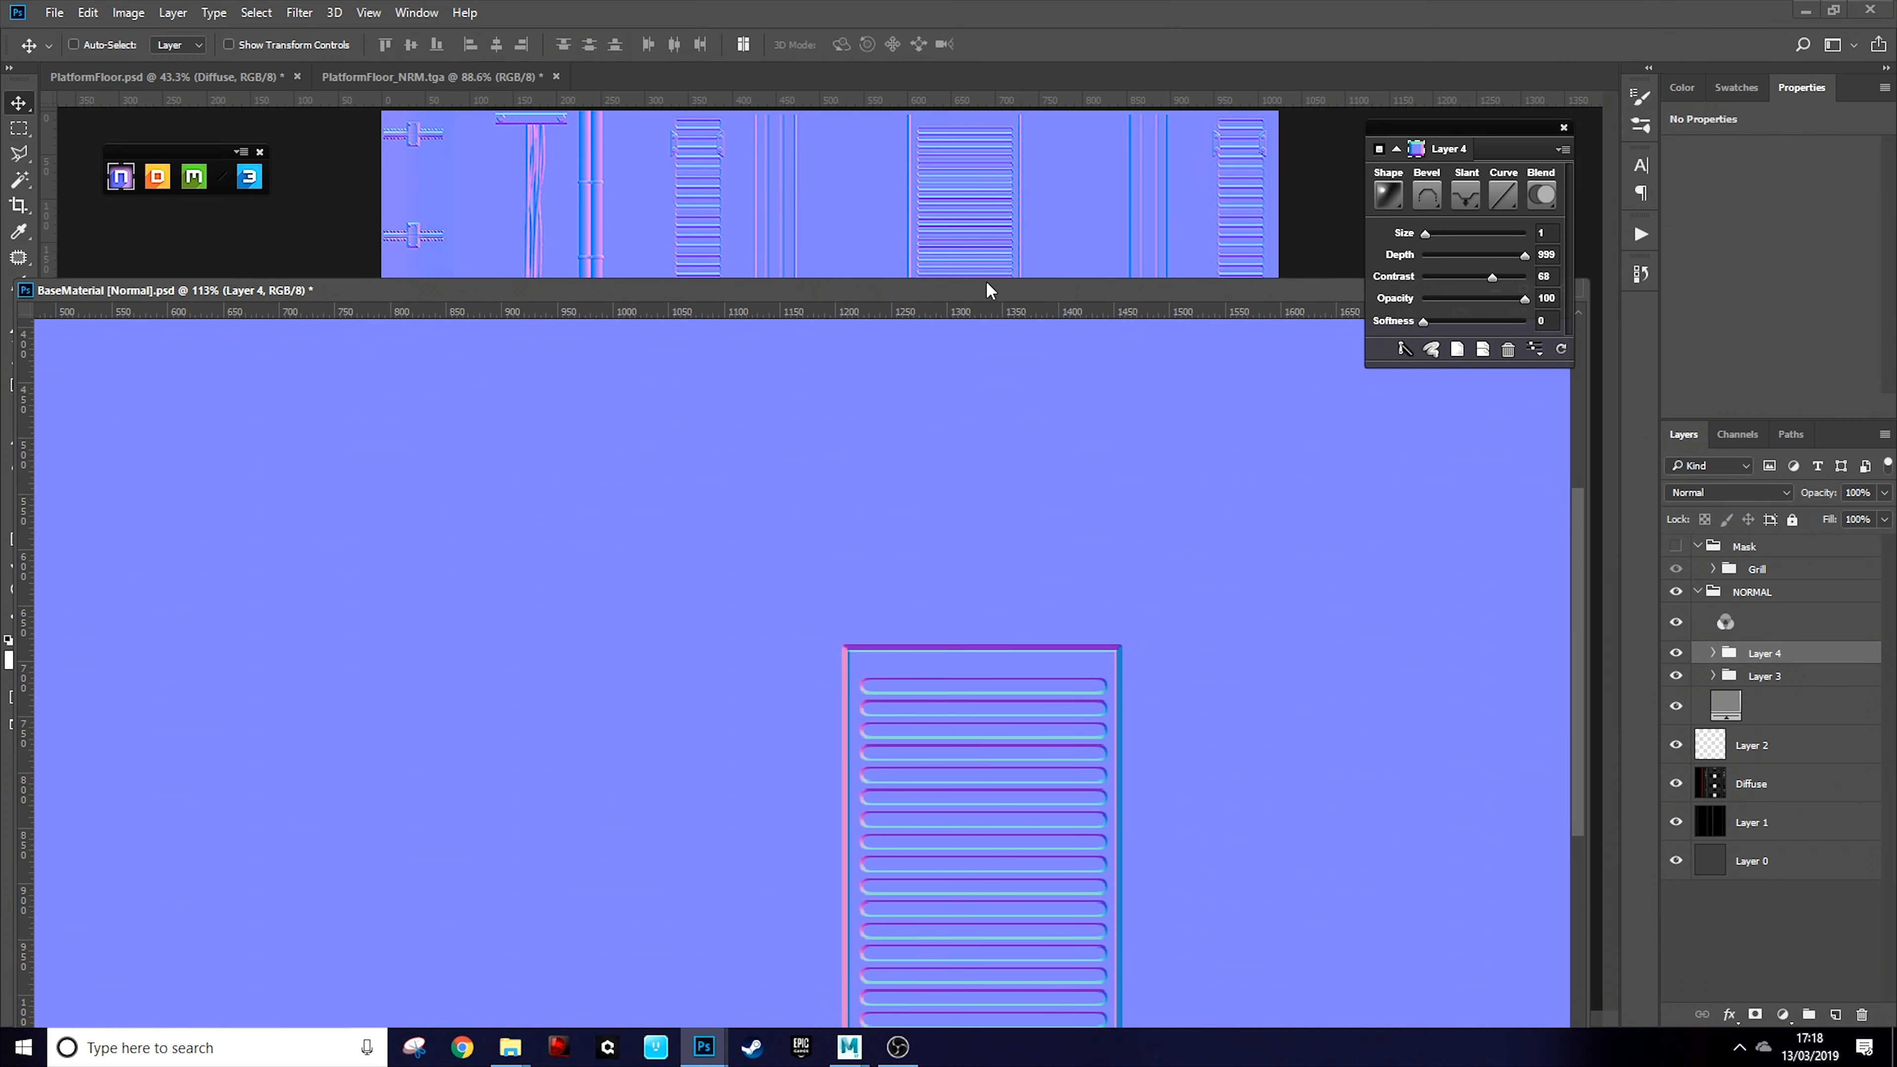
left_click_drag(166, 290, 756, 71)
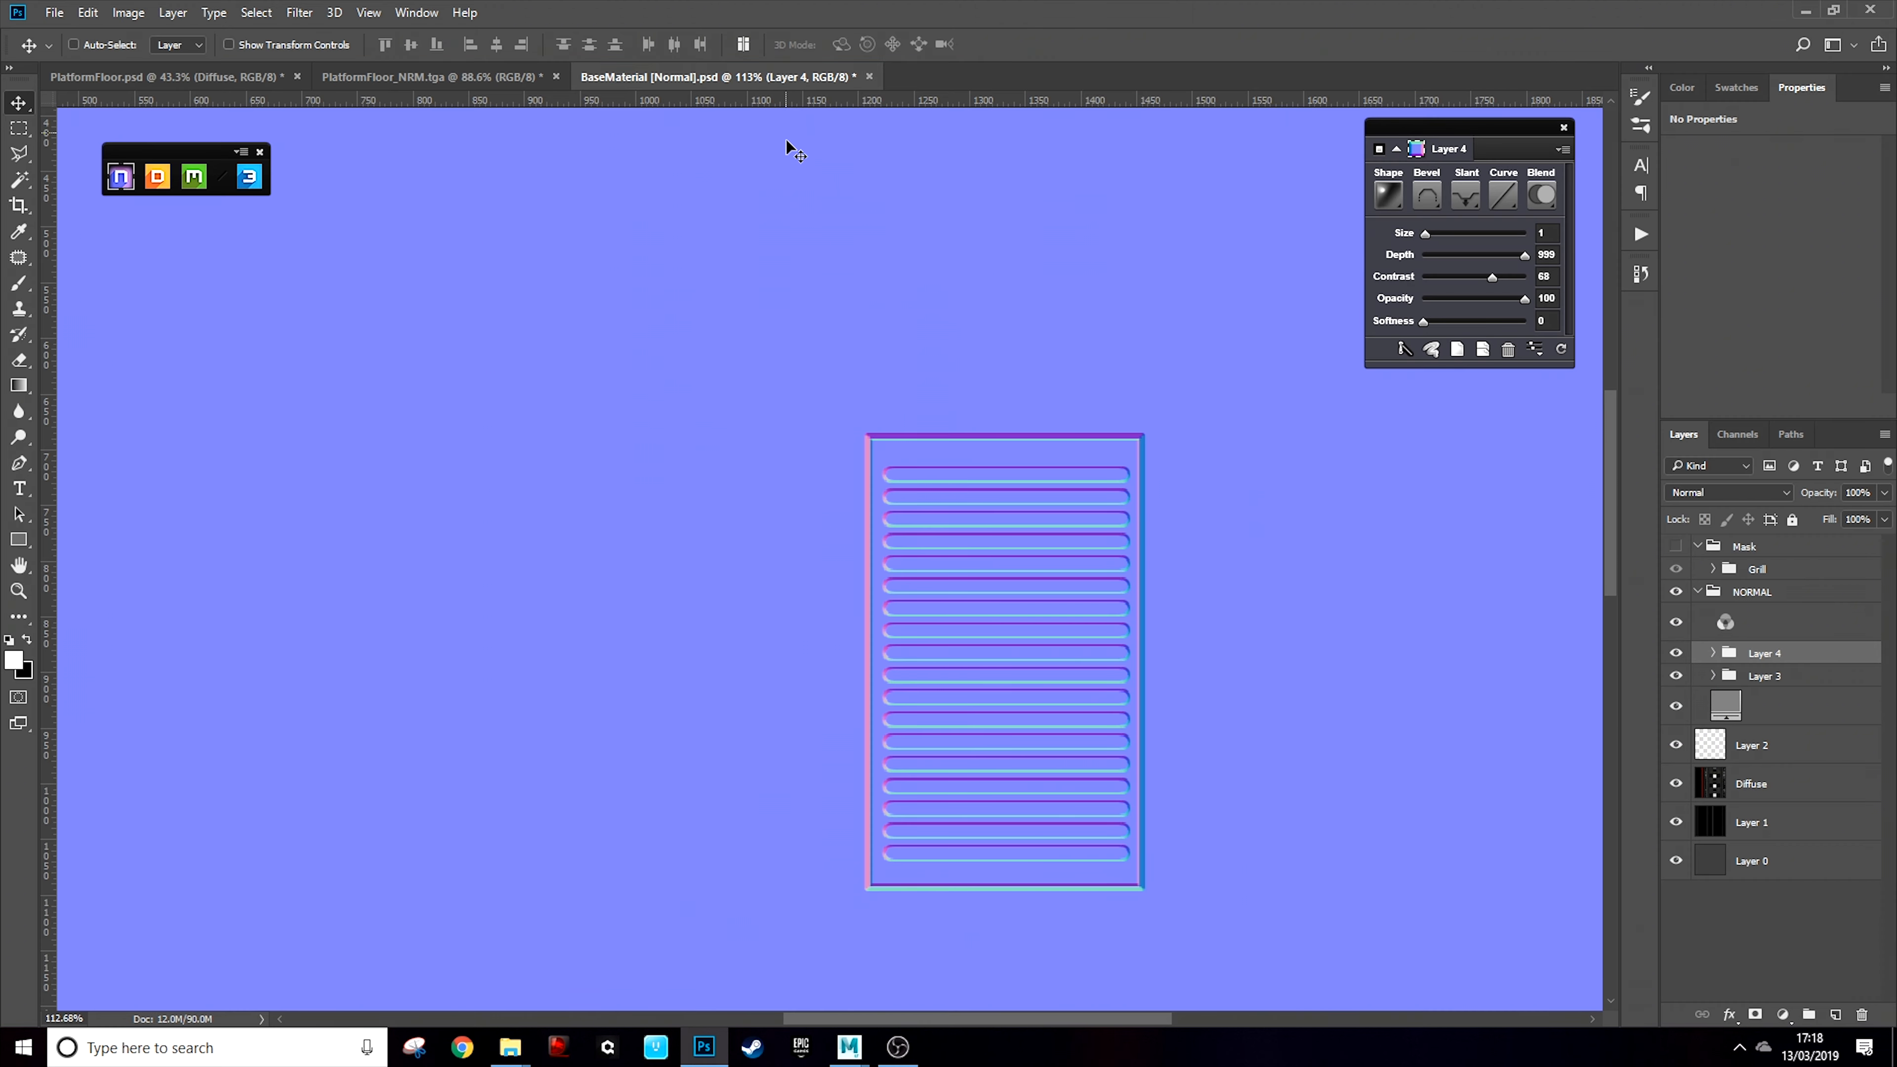
left_click(460, 75)
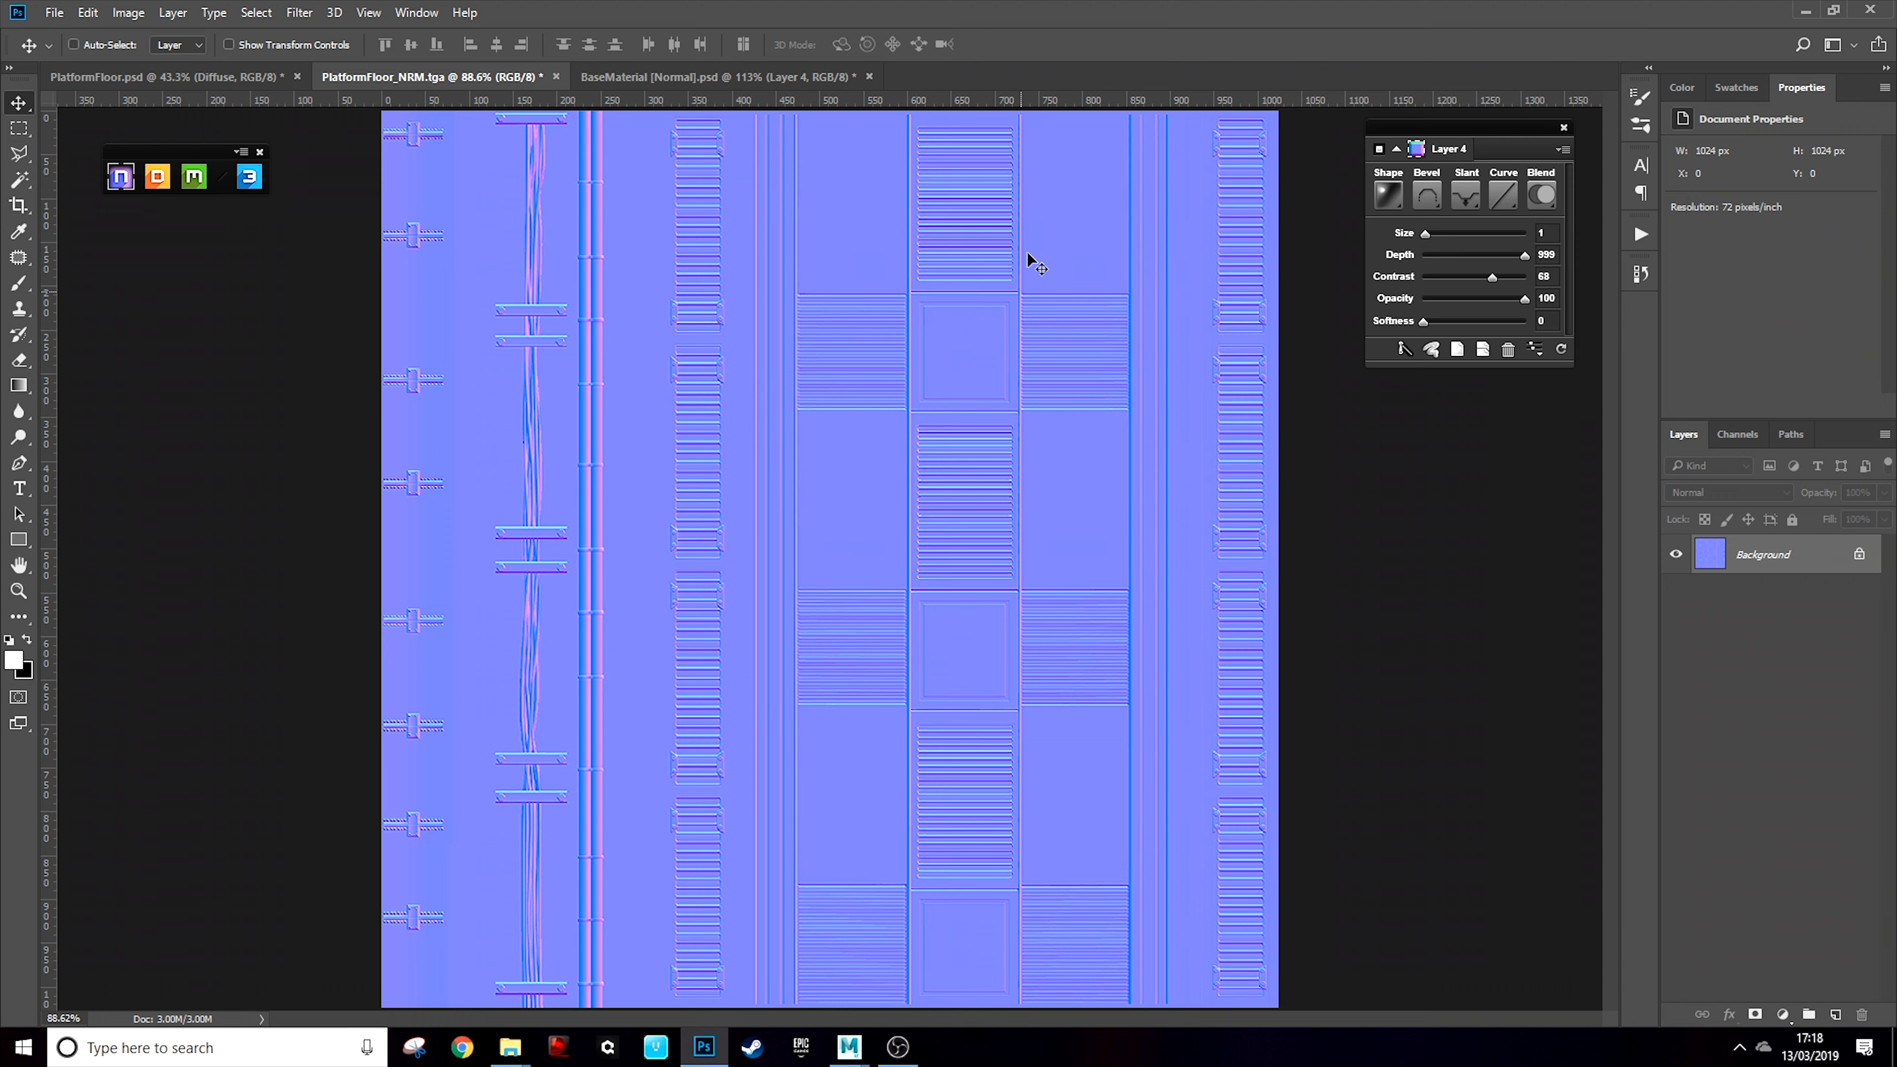
left_click(767, 77)
scroll(987, 598, "down", 3)
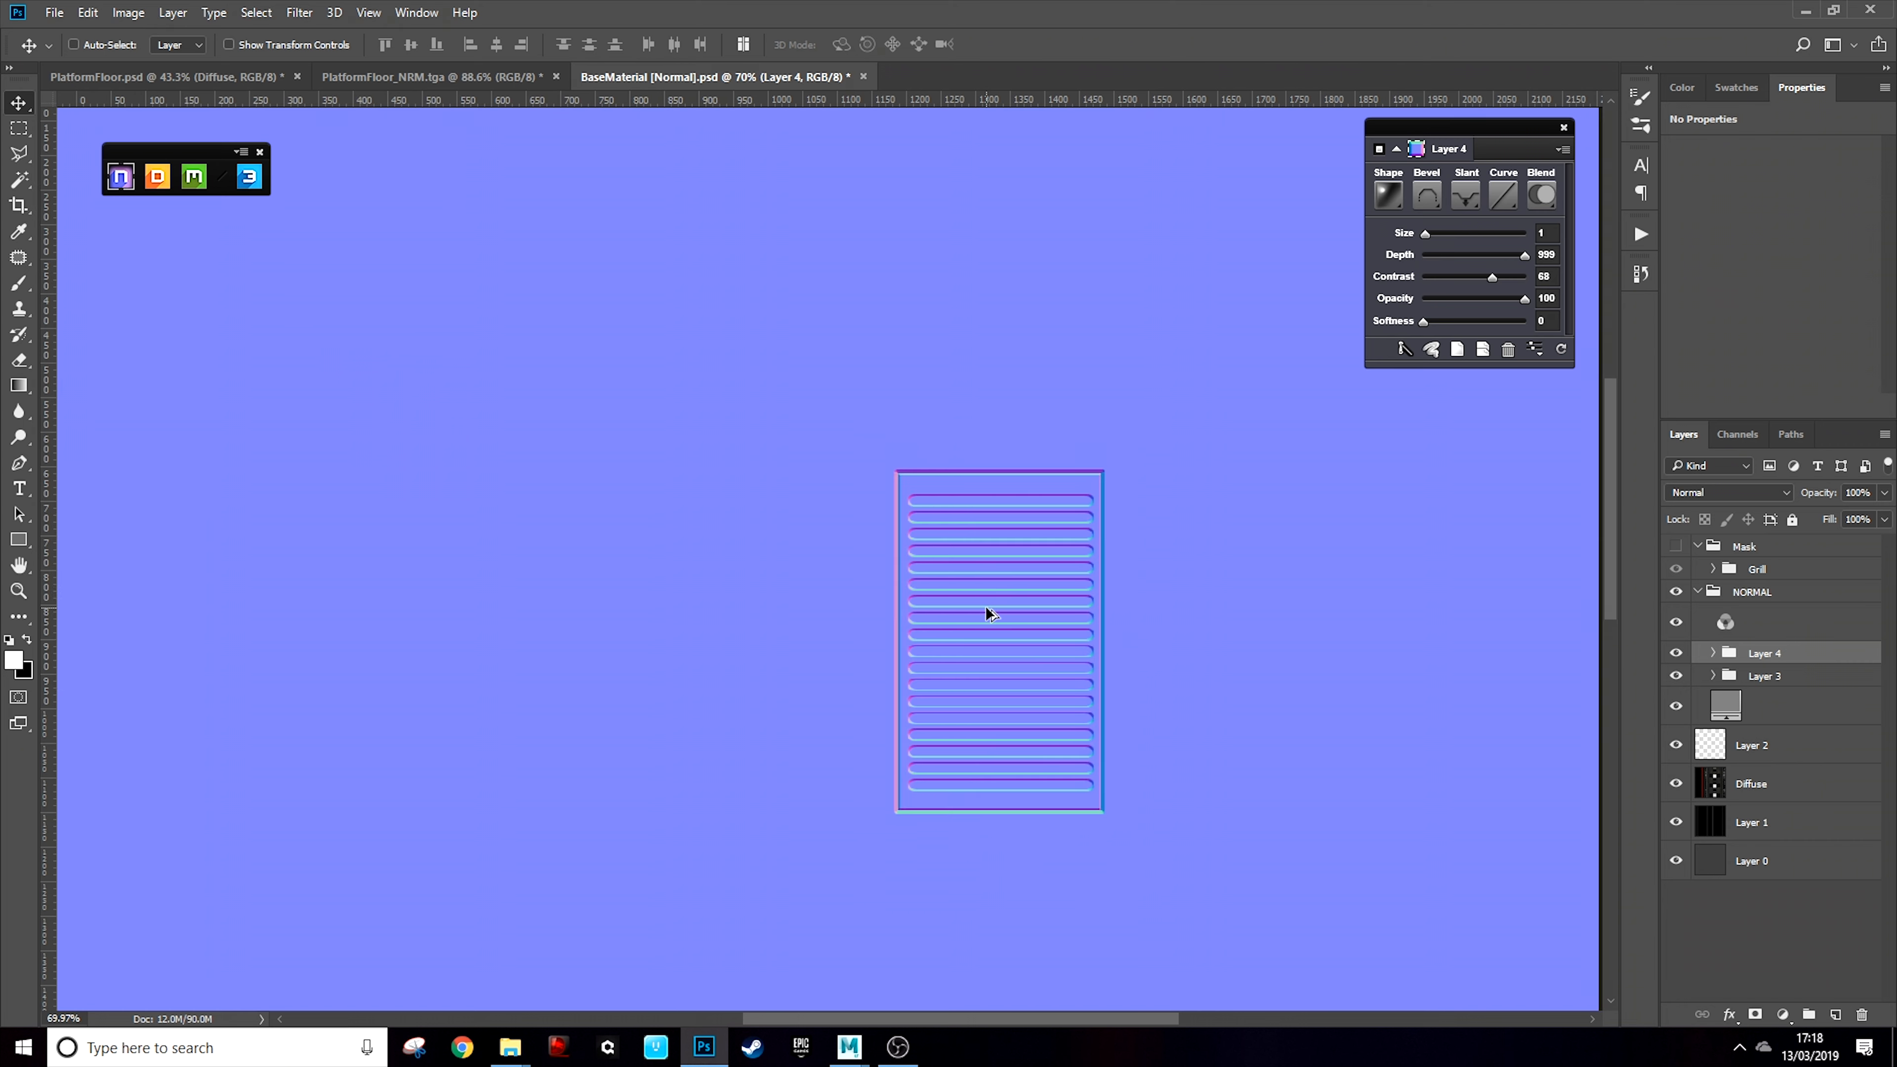
scroll(1038, 549, "up", 4)
scroll(1041, 535, "up", 2)
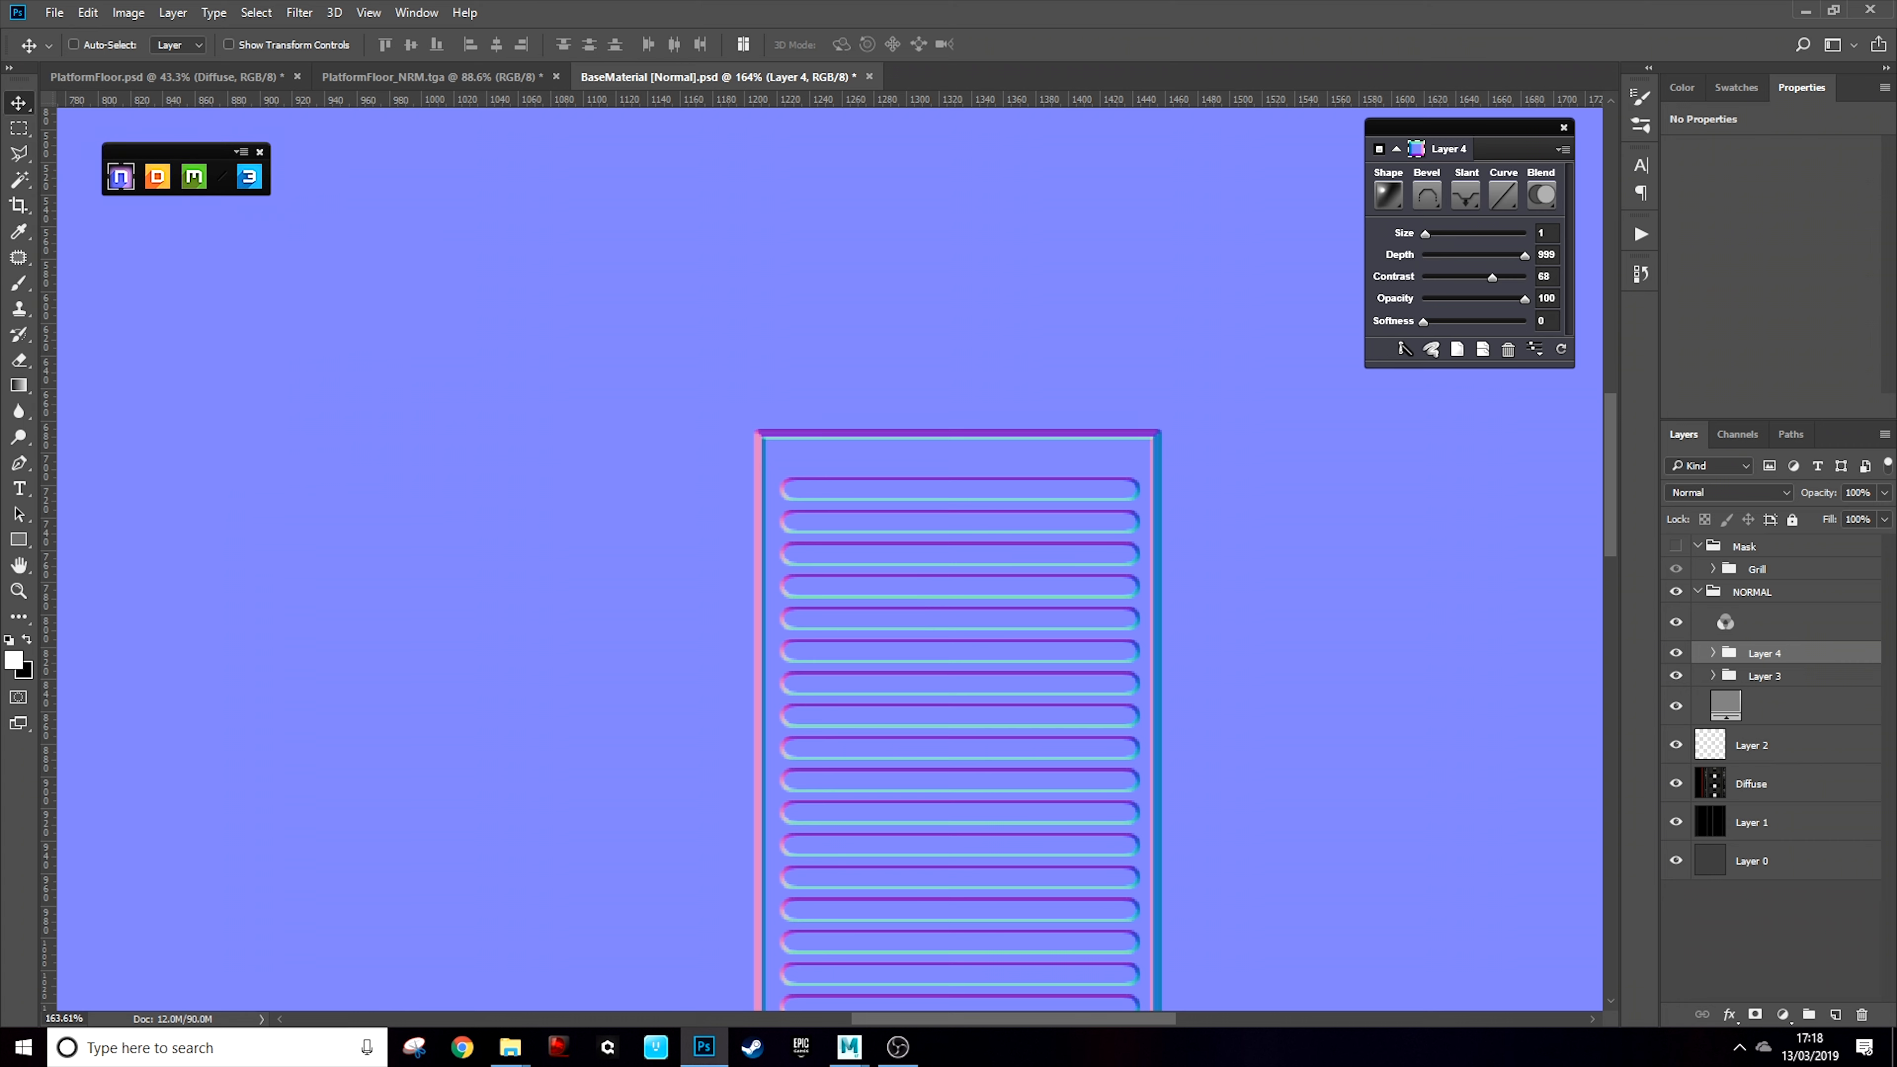
Outline a half-hexagon selection about 68 px wide and 18 px high above the grill with the Polygonal Lasso
left_click(18, 154)
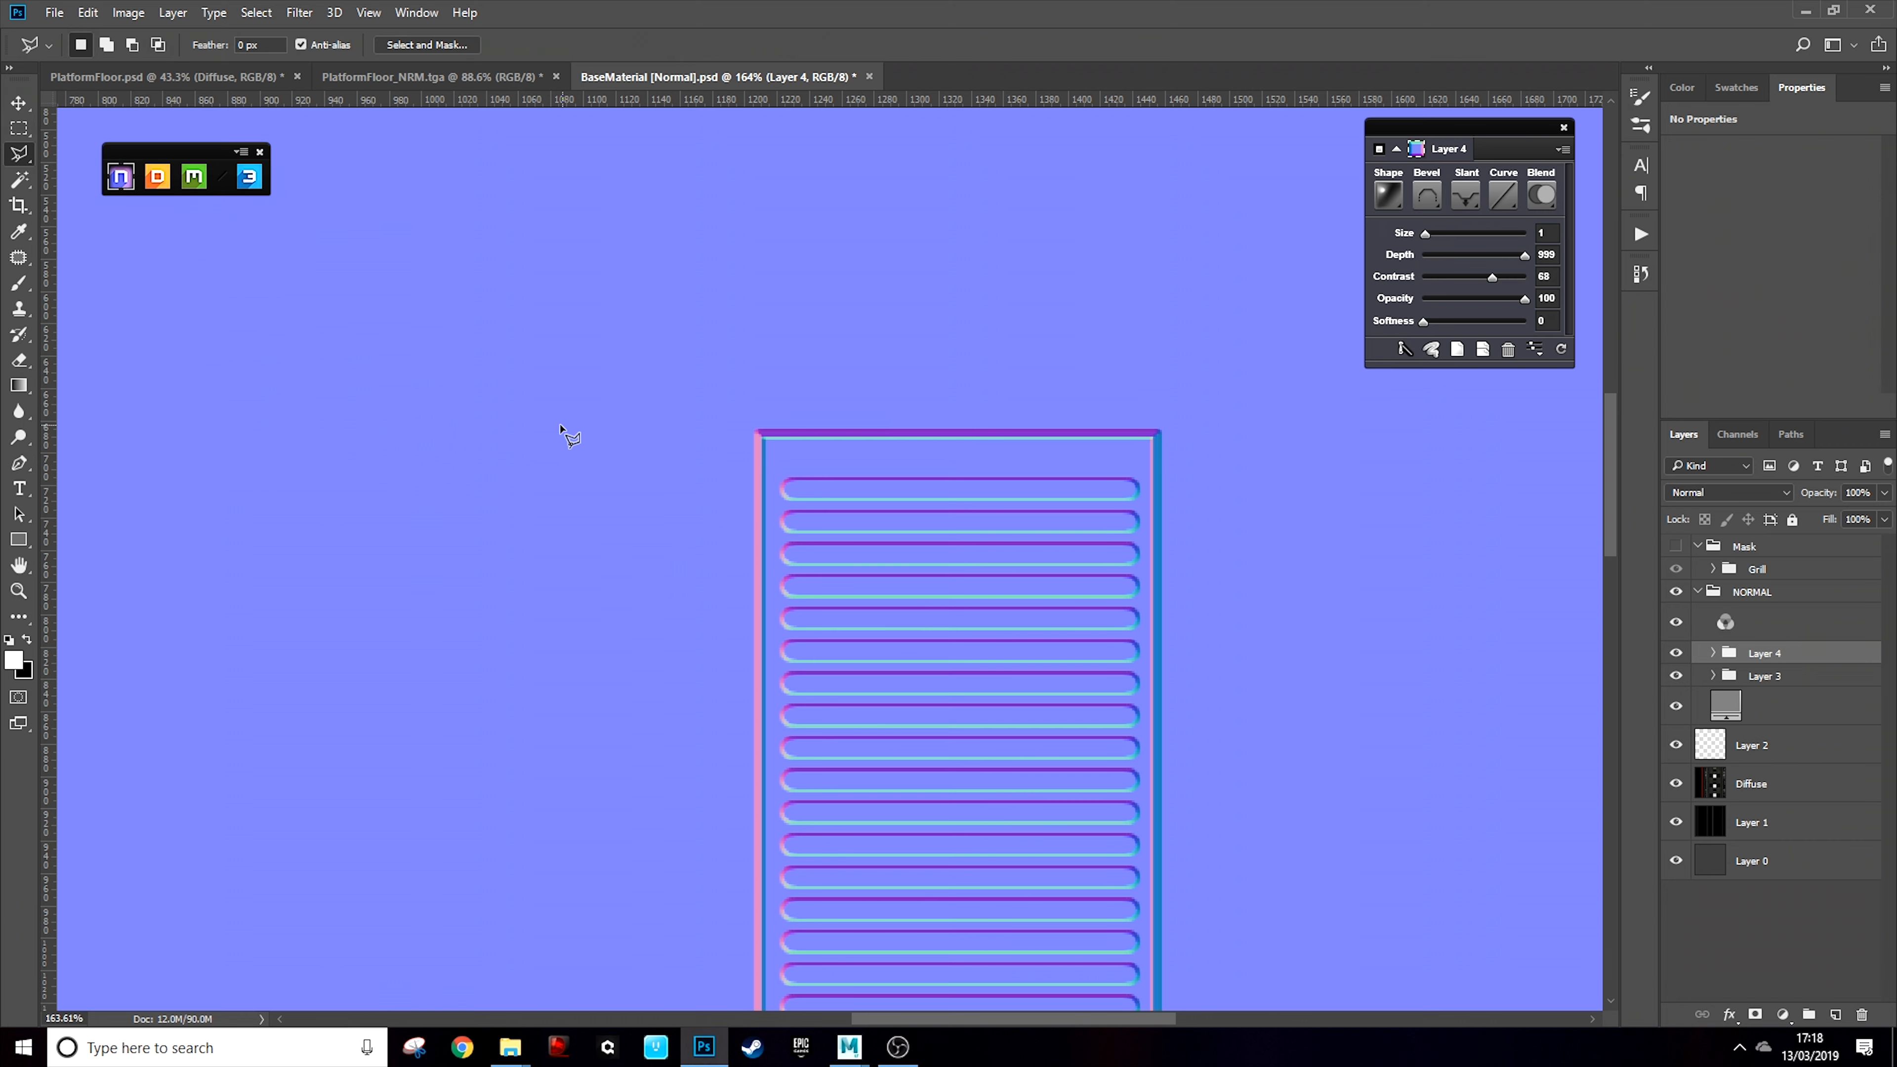
left_click(1713, 573)
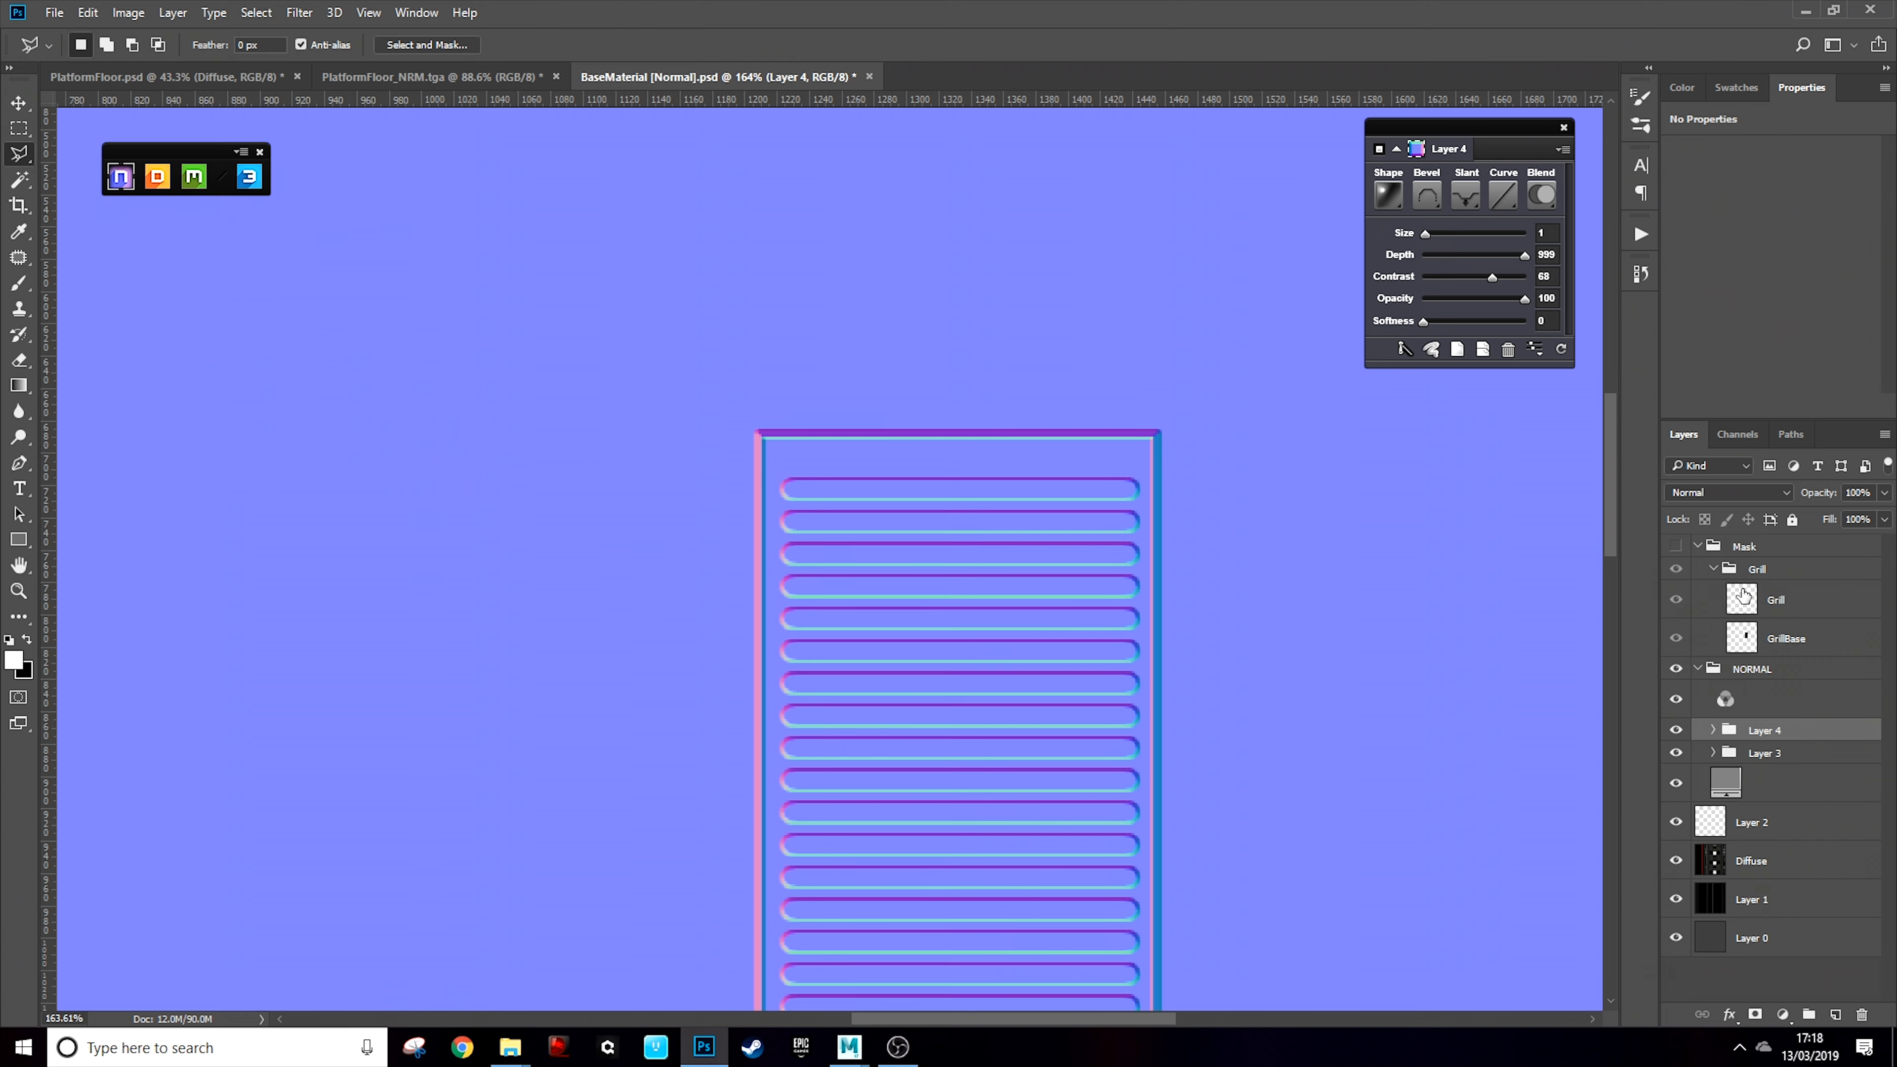
left_click(1778, 601)
left_click(574, 341)
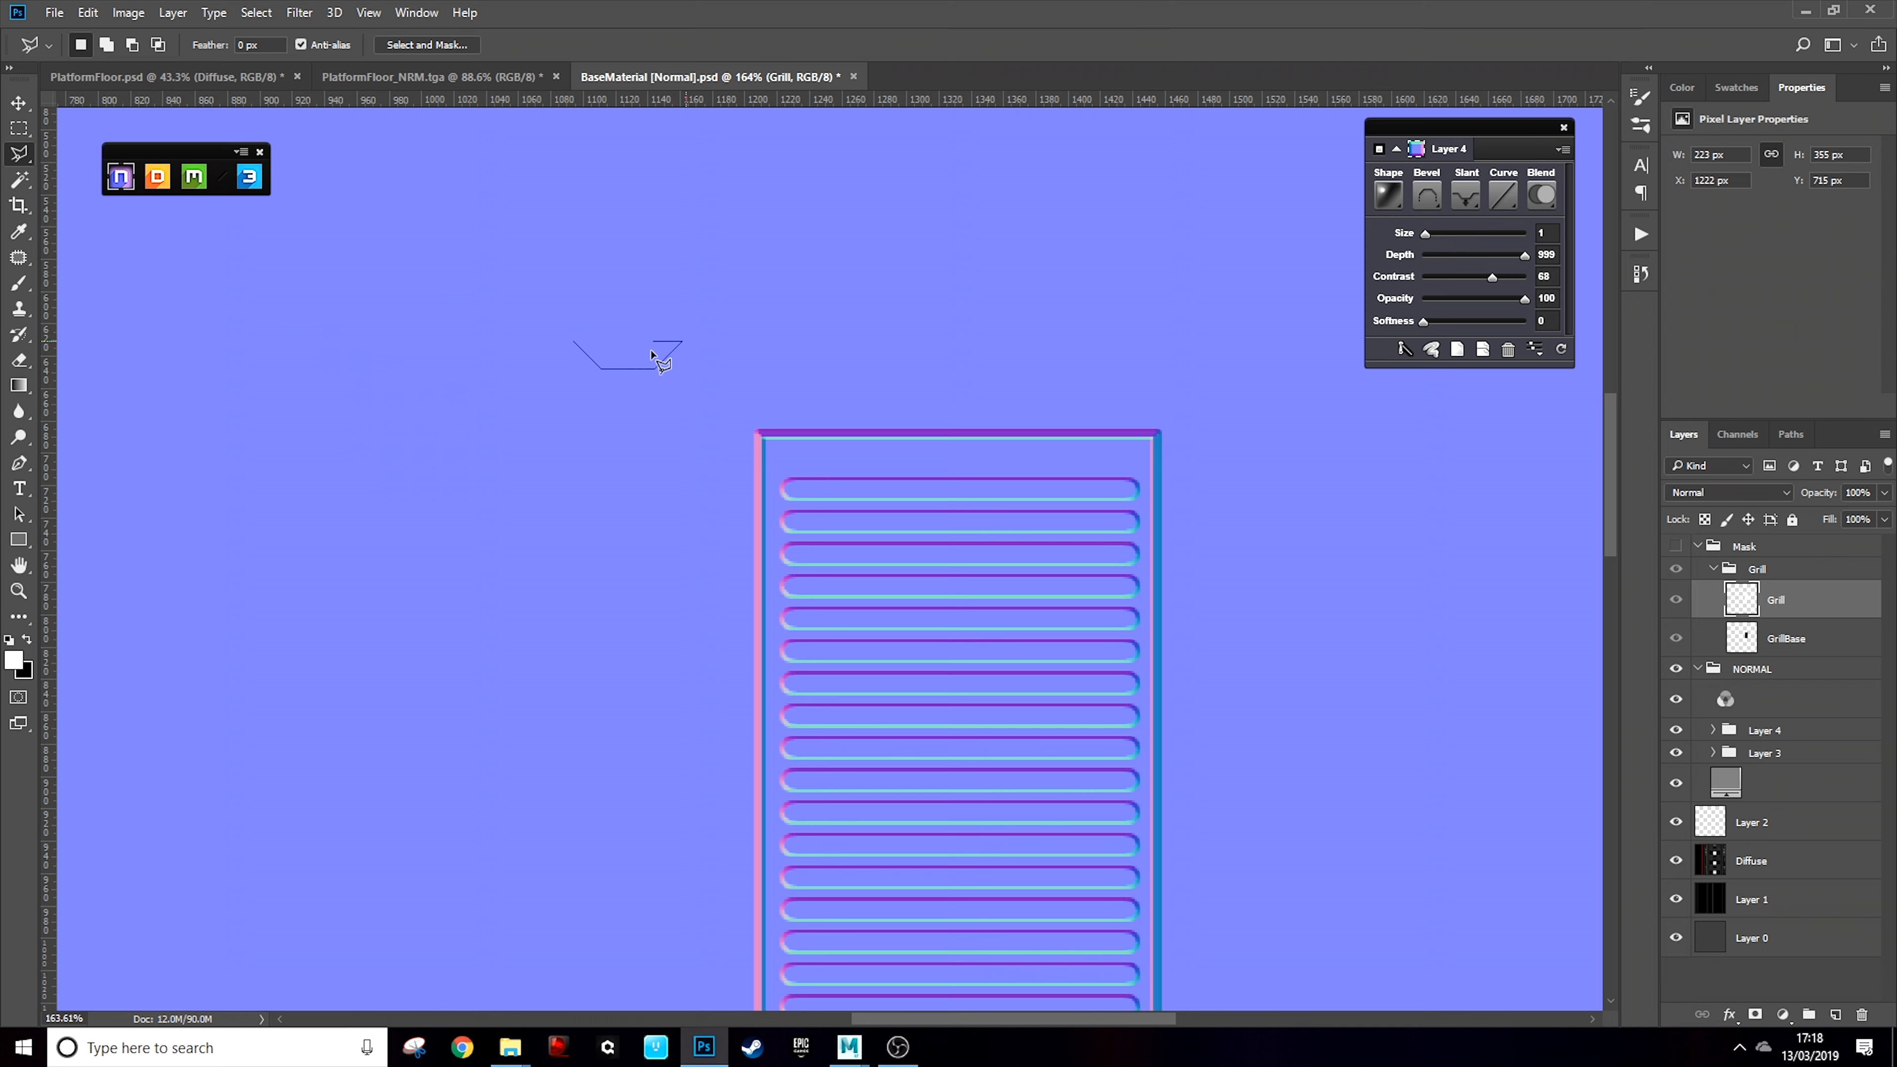
left_click(575, 342)
scroll(721, 345, "up", 3)
scroll(574, 374, "up", 2)
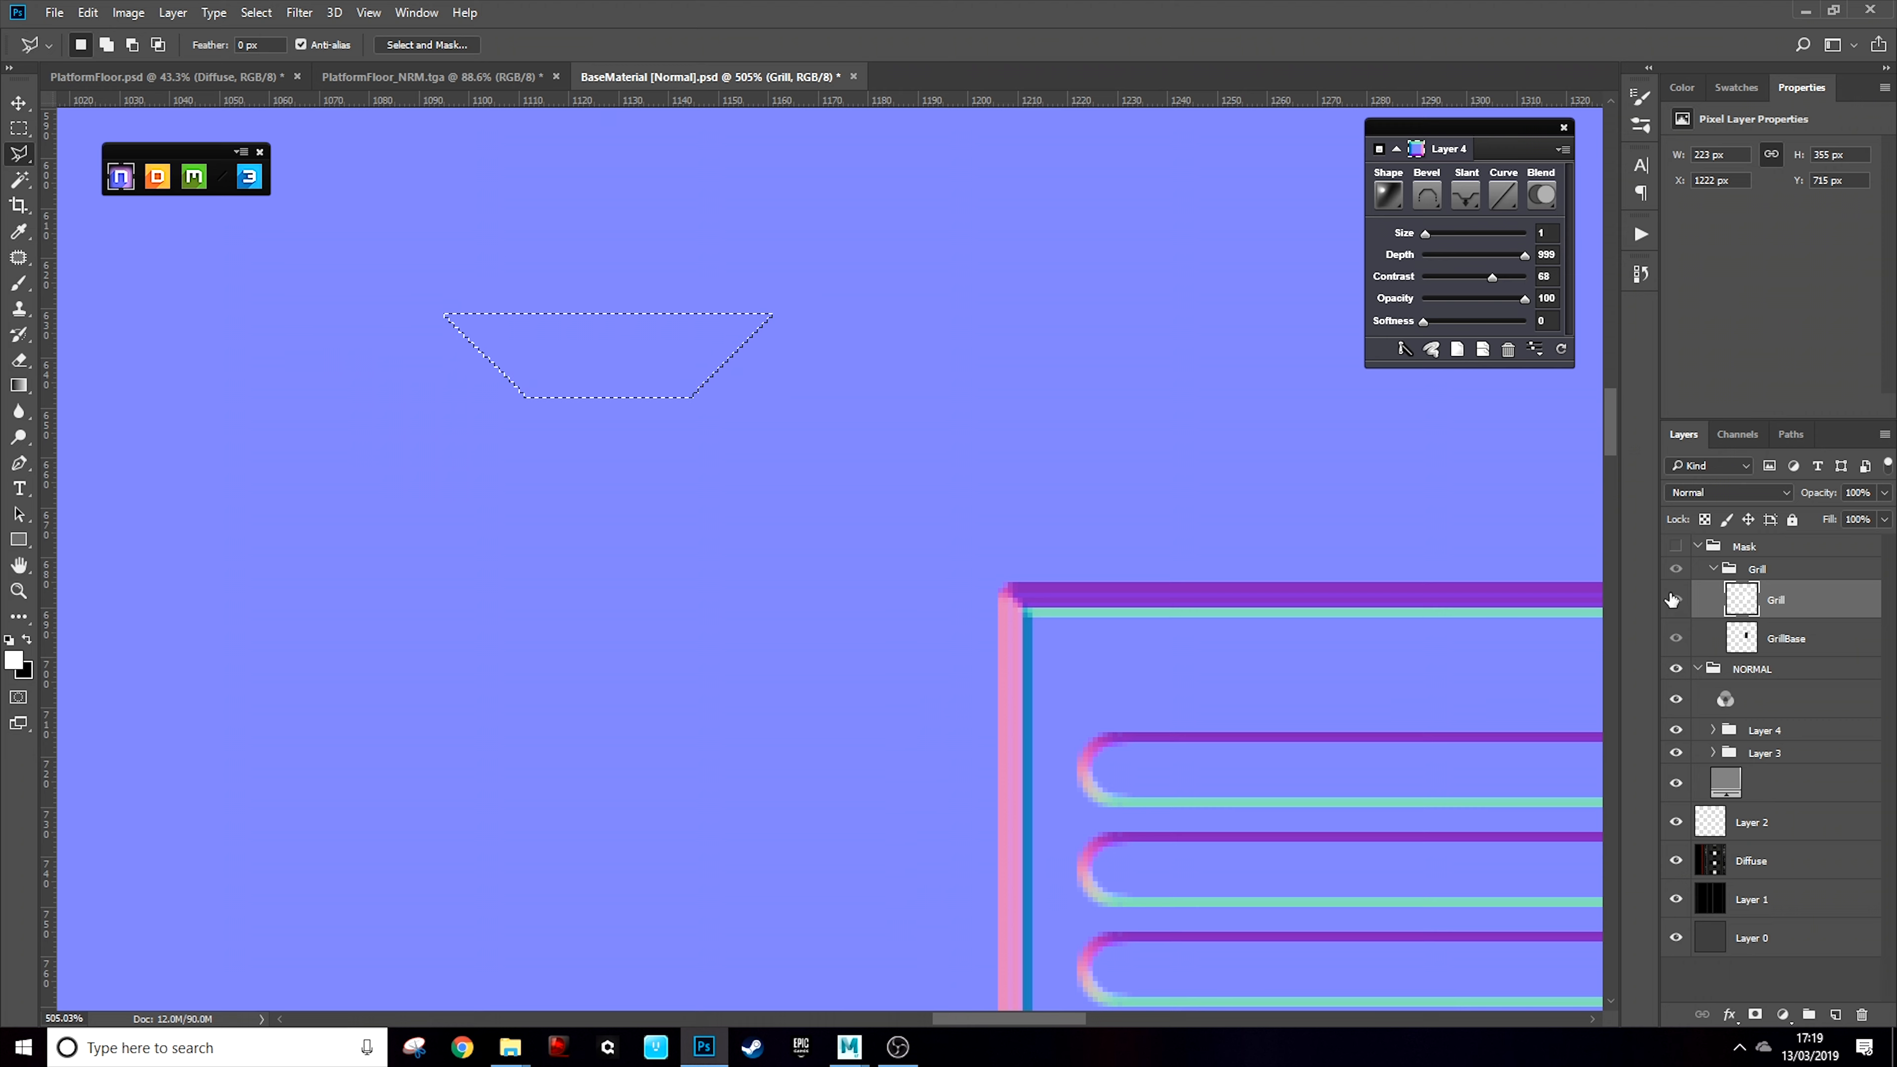
Fill the half-hexagon with white on a new layer placed above the Grill group, and show the Mask group
key("ctrl+shift+n")
key("Return")
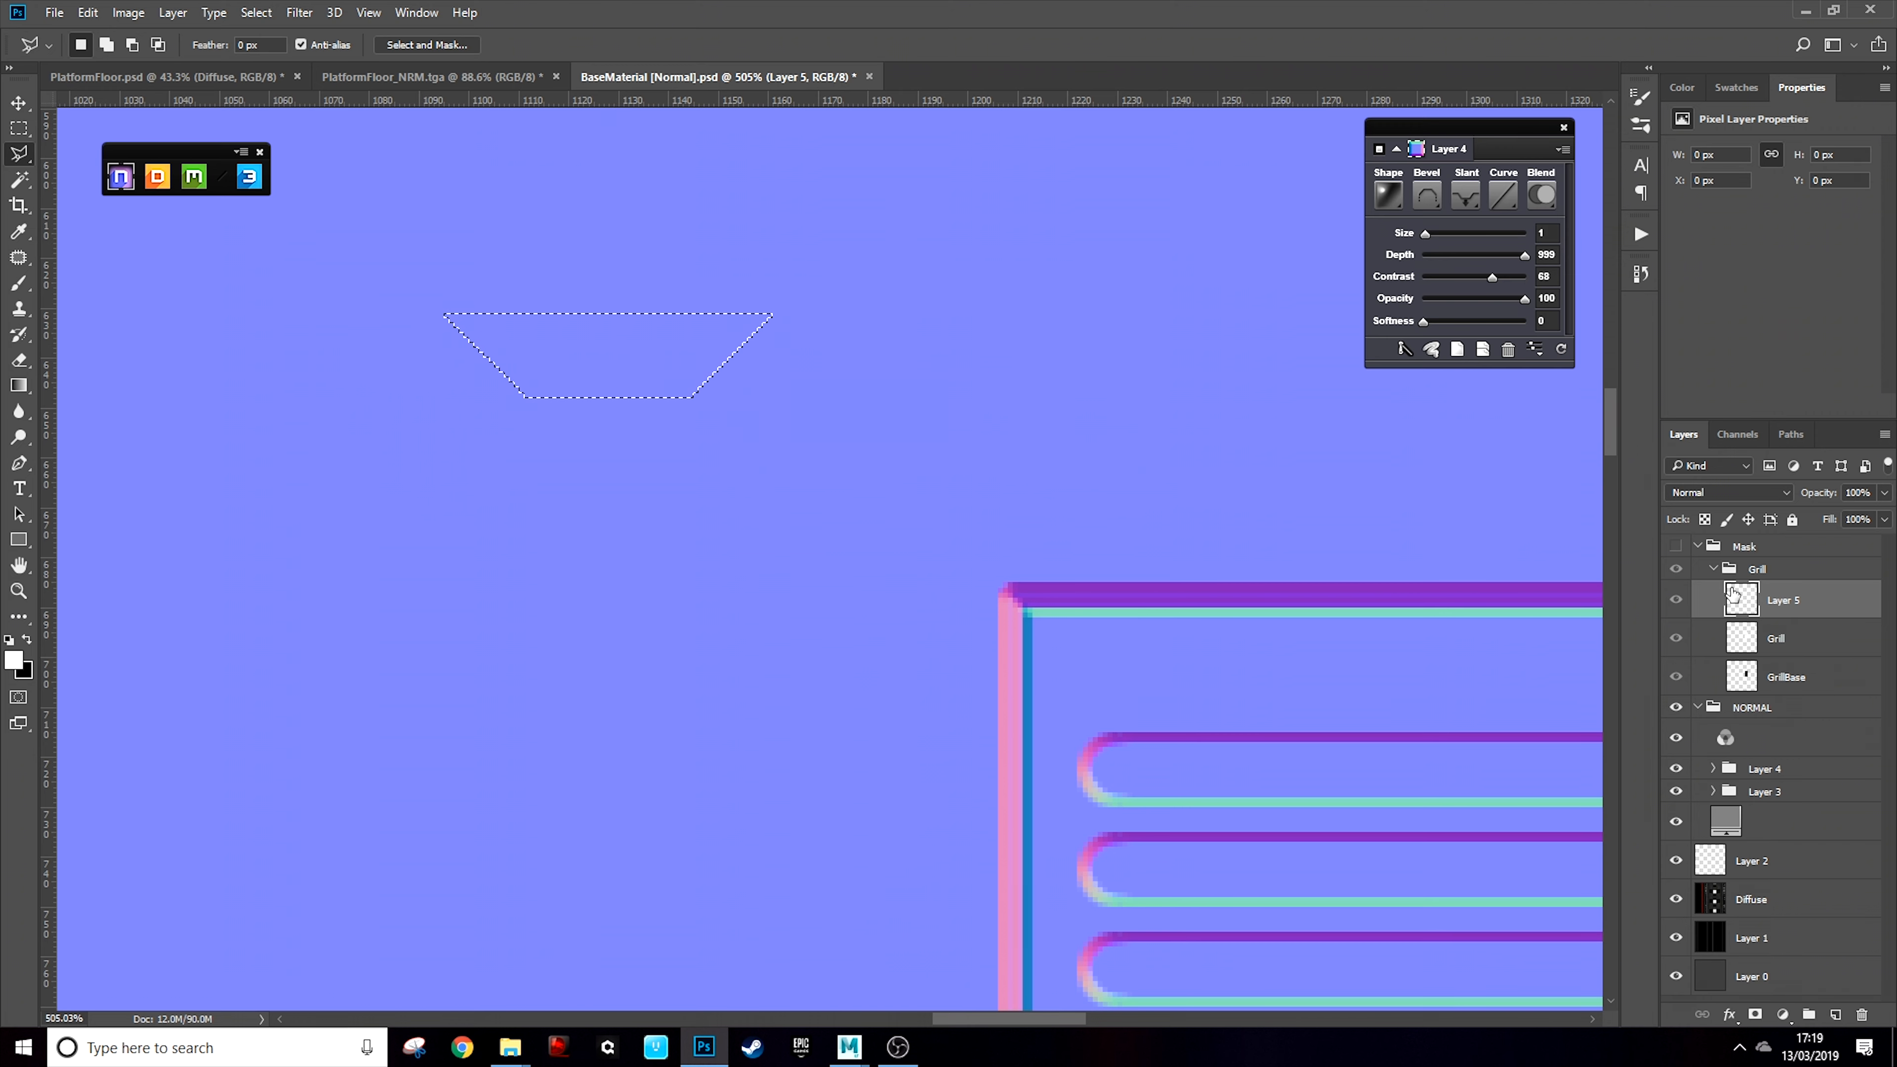
left_click_drag(1792, 603, 1792, 557)
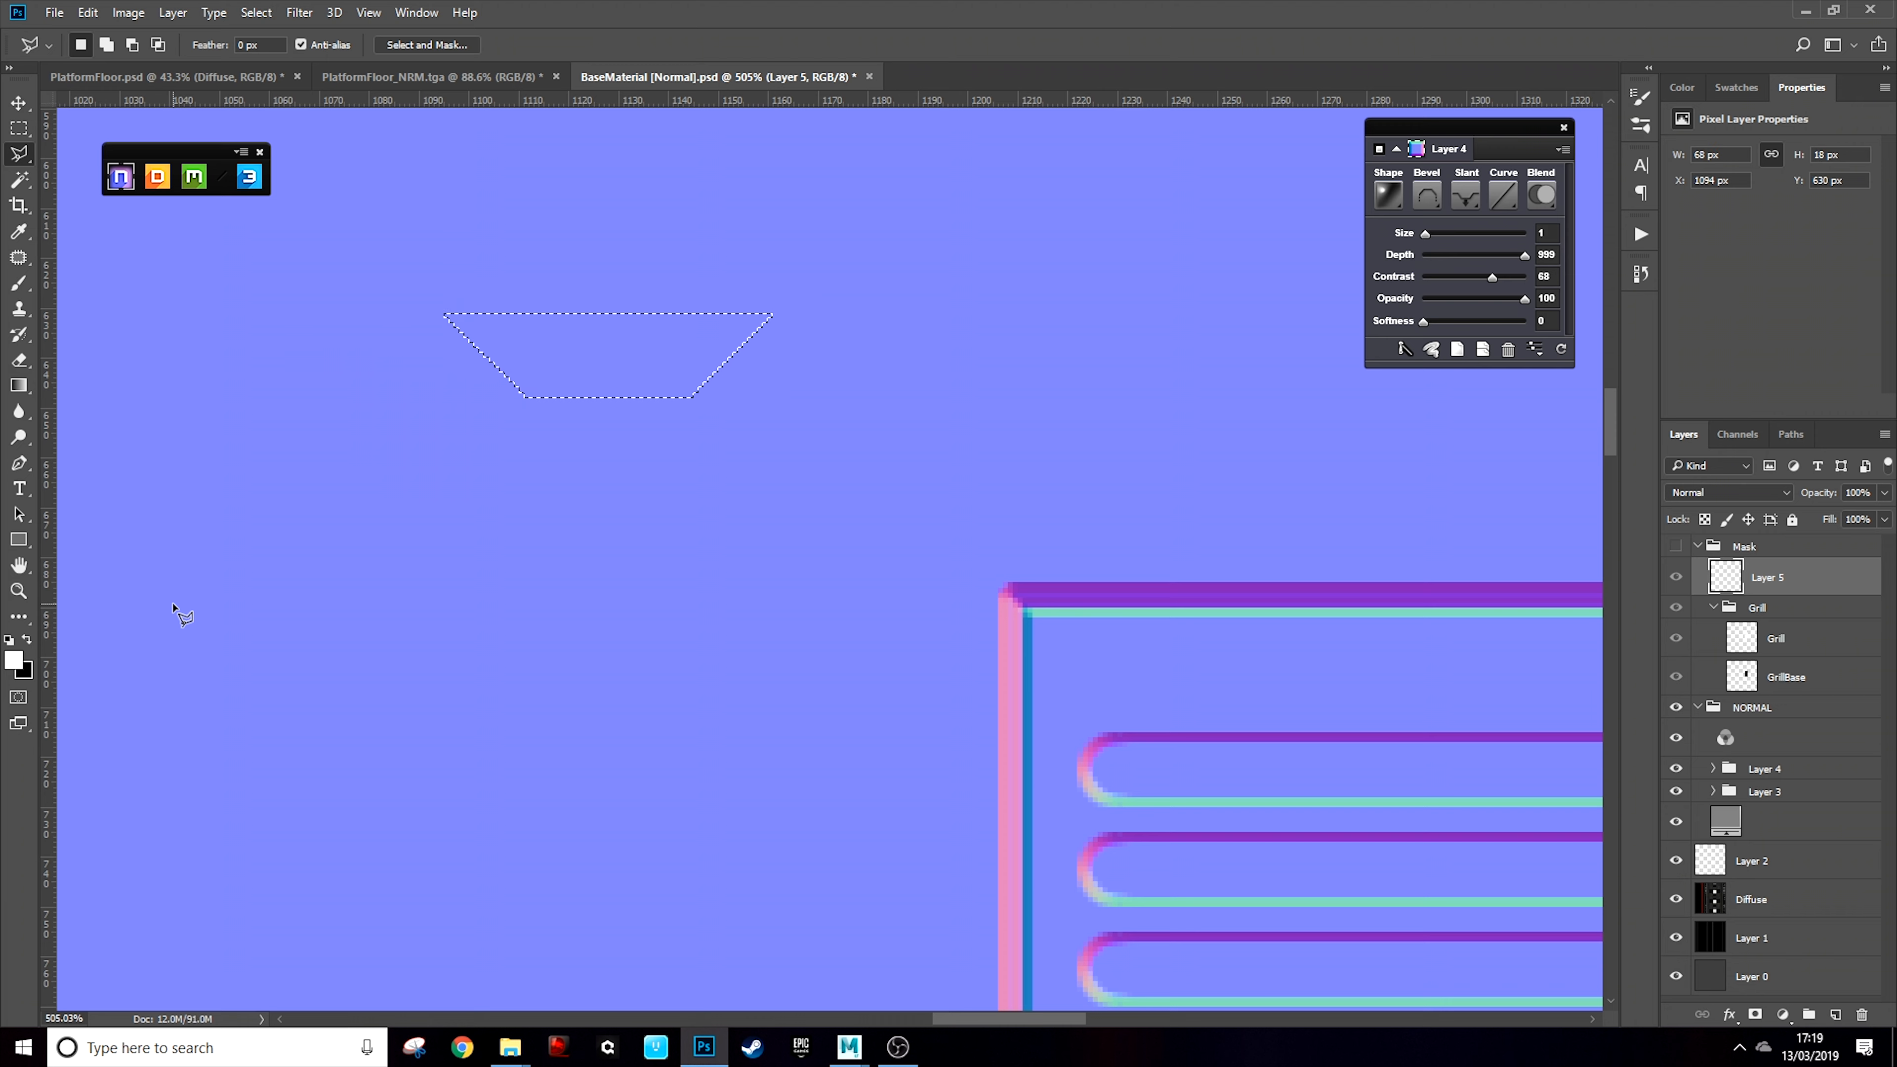
left_click(1676, 546)
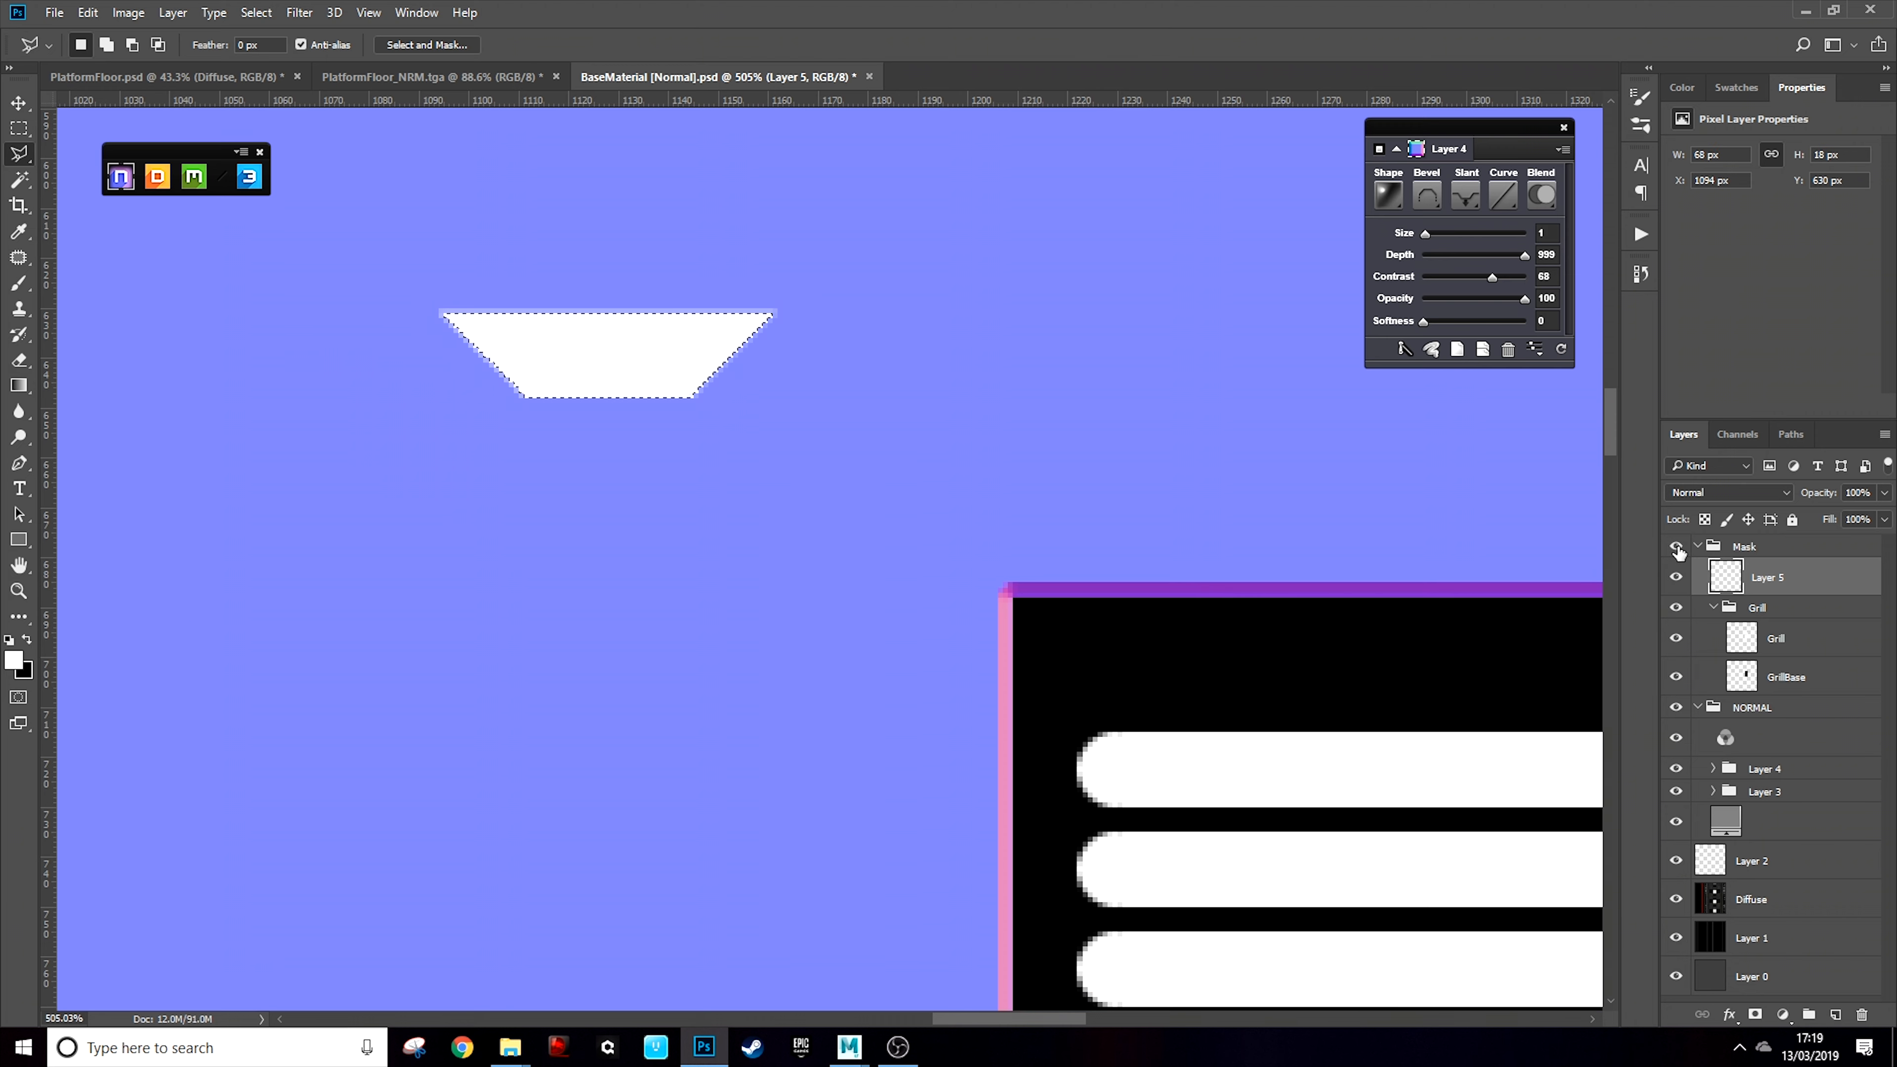
Duplicate the white half-hexagon upward, flip the copy vertically and join it to the original as a full hexagon
left_click(19, 103)
left_click_drag(635, 357, 630, 273)
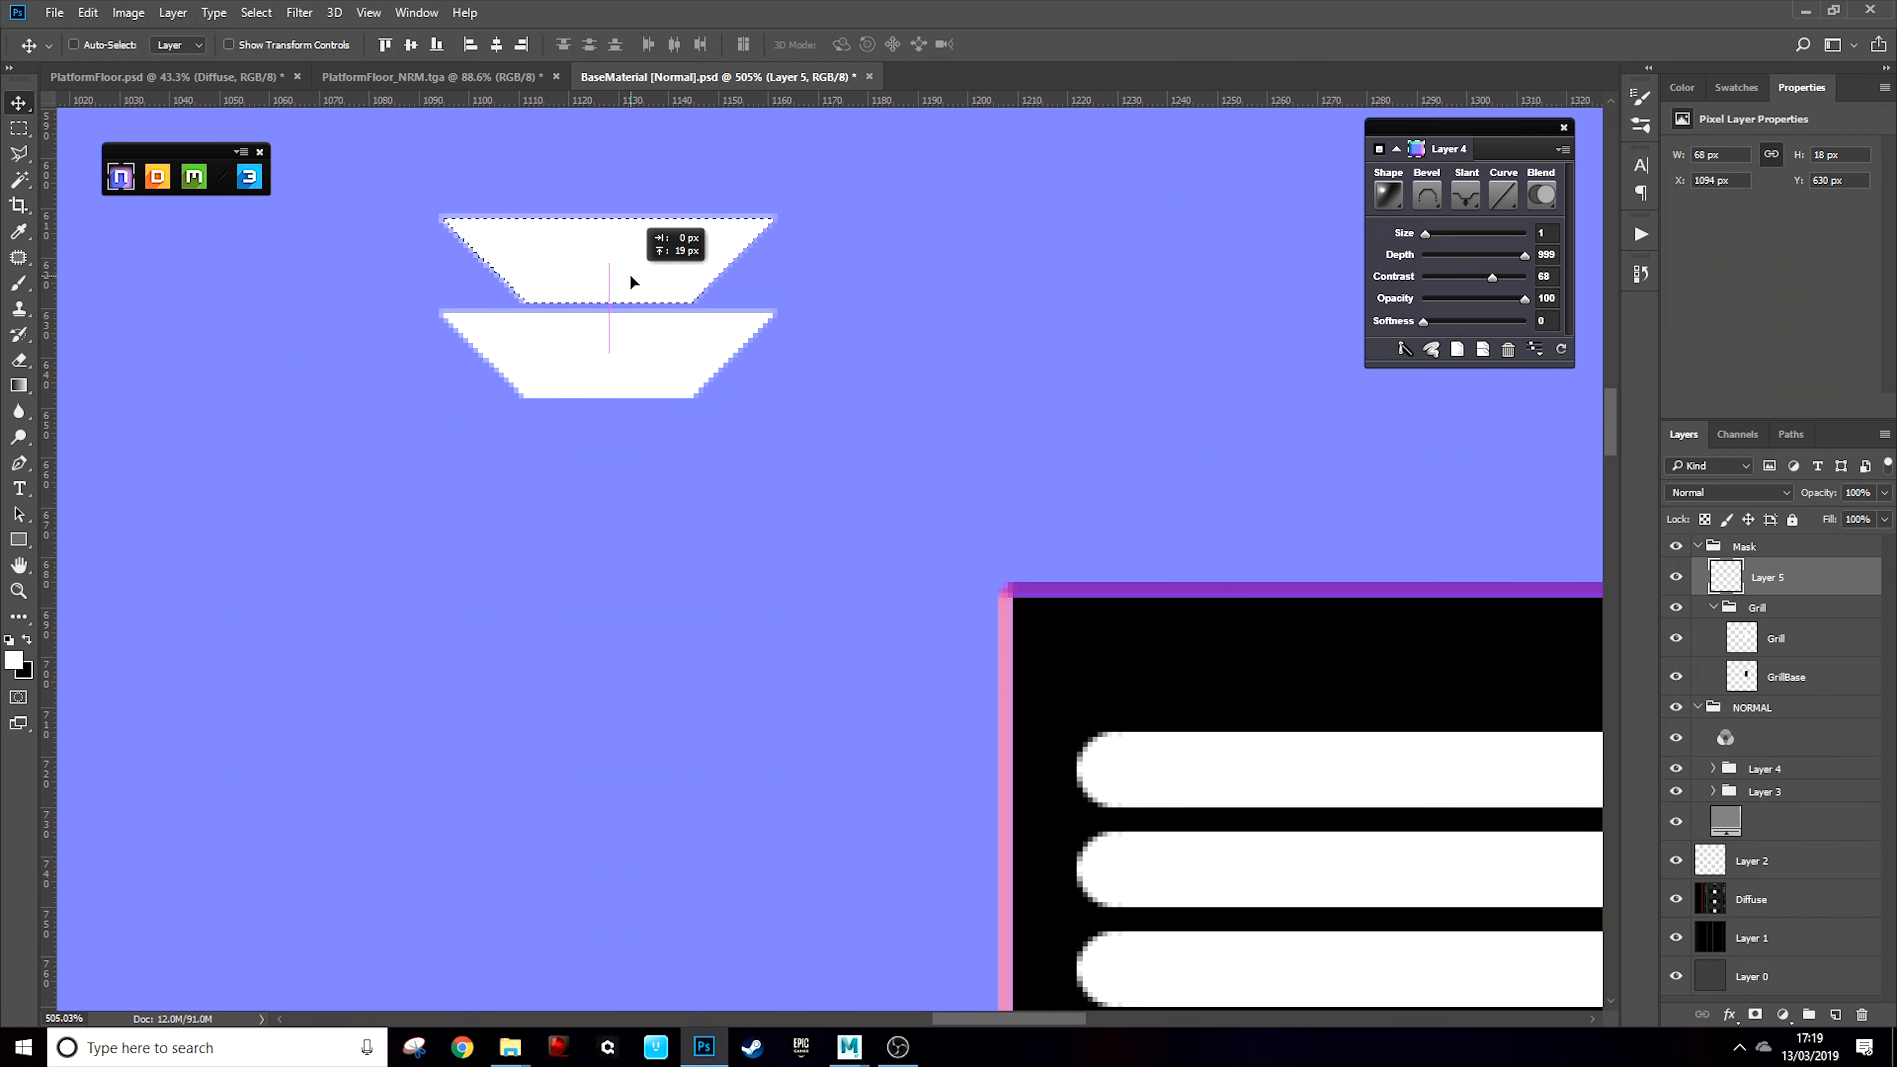
key("ctrl+t")
right_click(650, 258)
left_click(739, 564)
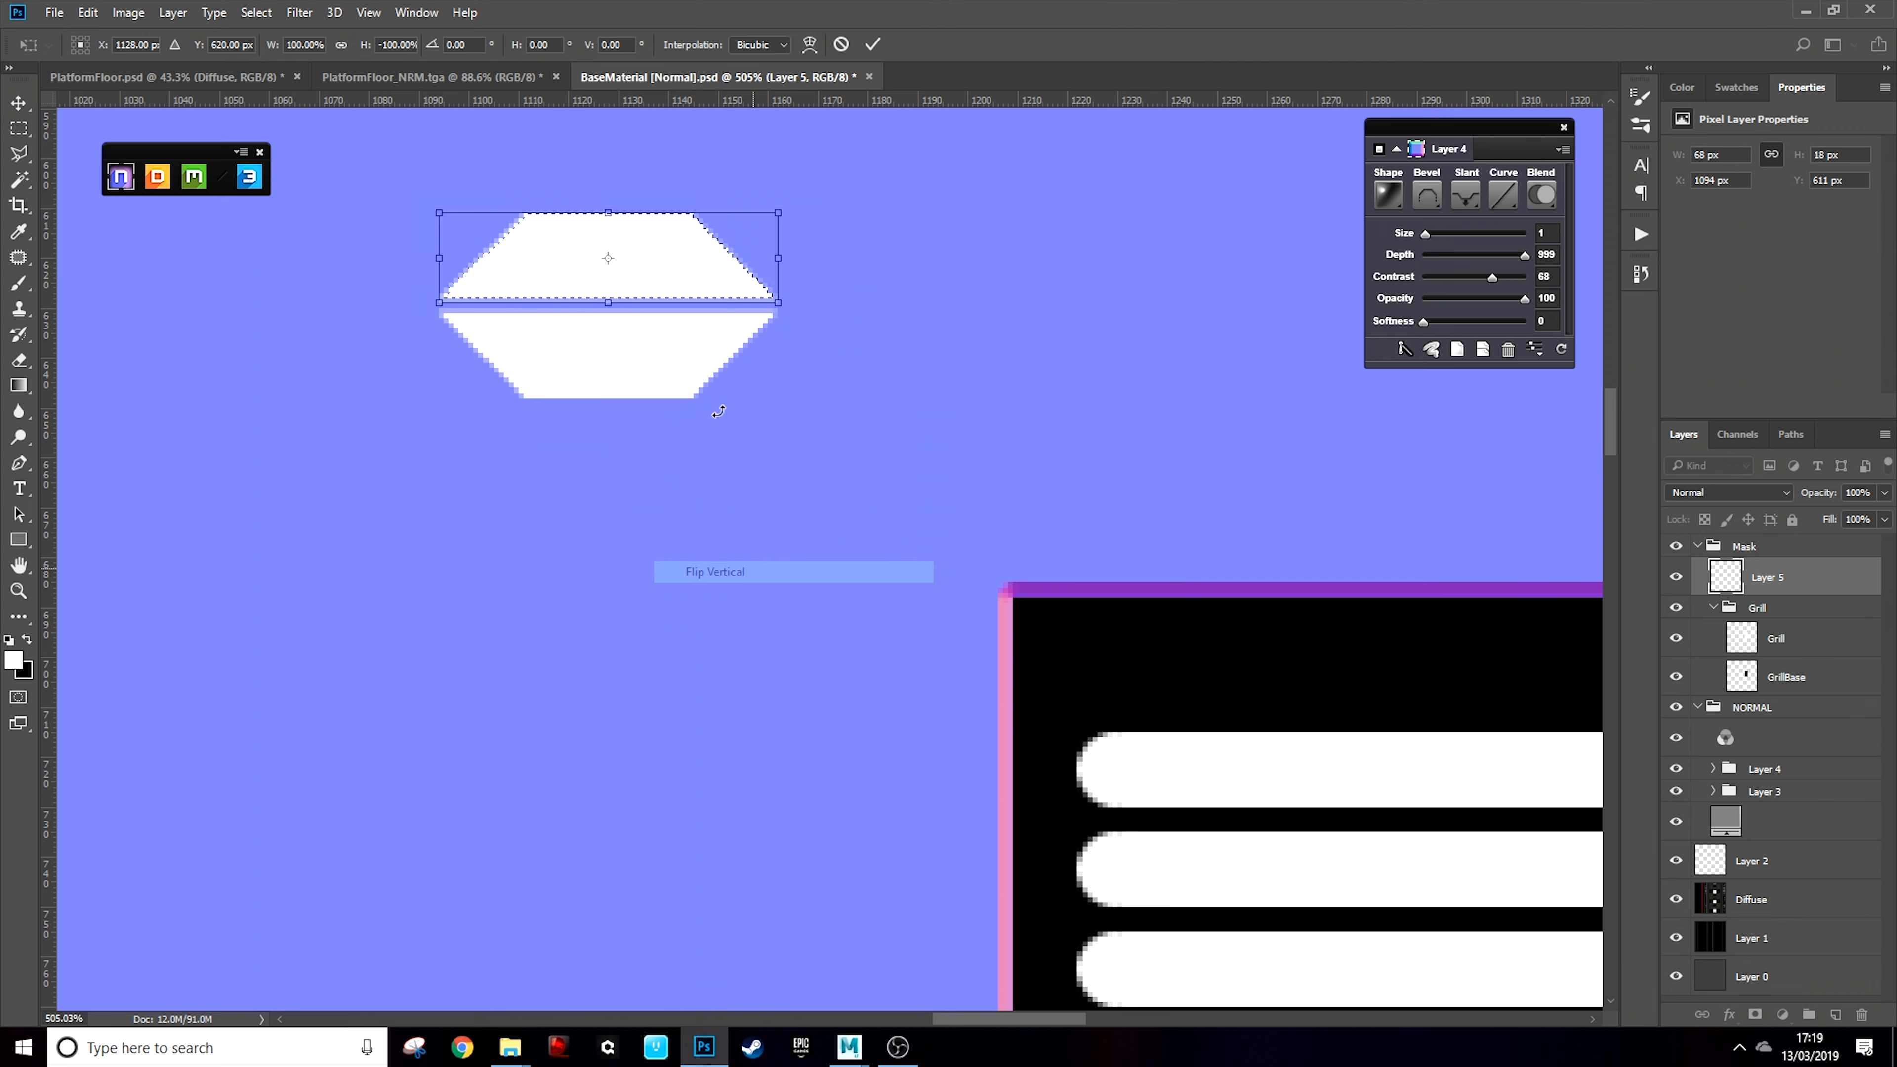
key("Return")
left_click_drag(649, 256, 654, 262)
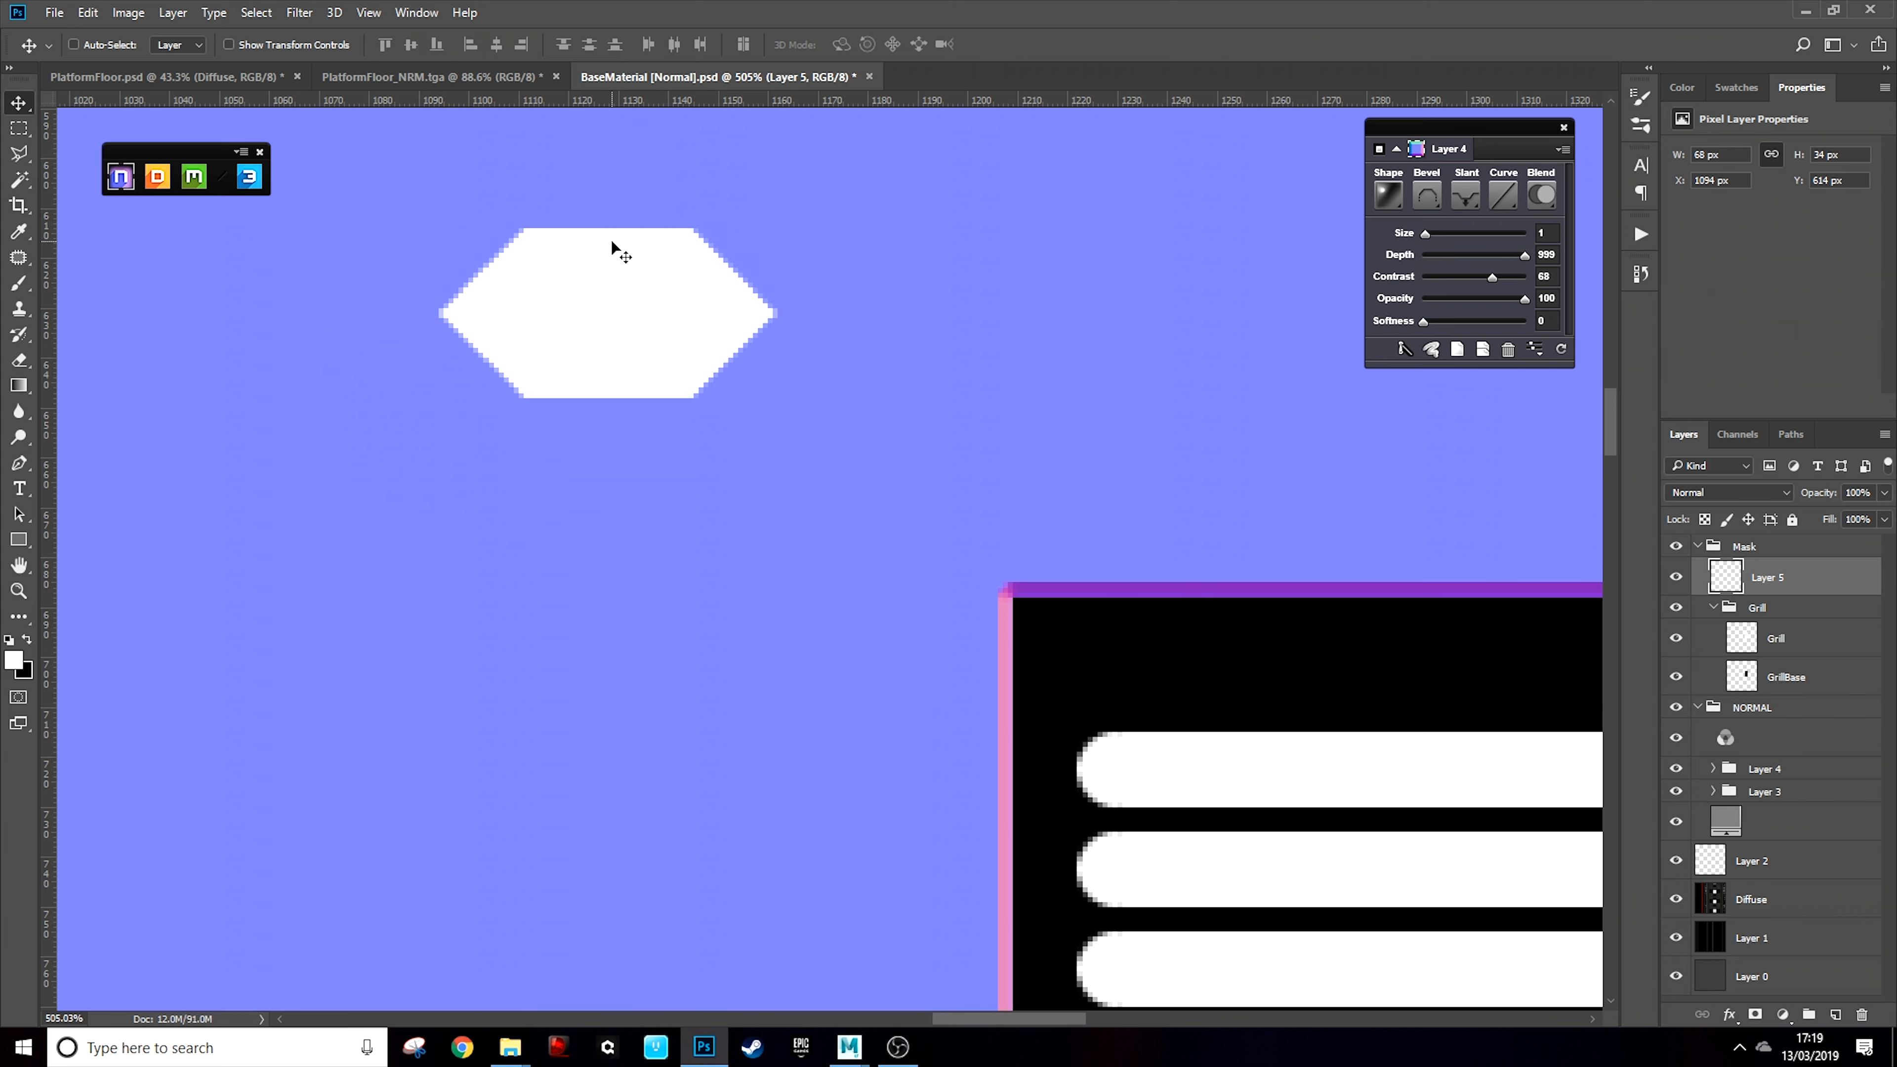
Narrow the white hexagon to about 47 px wide
key("ctrl+t")
left_click_drag(744, 310, 677, 302)
key("Return")
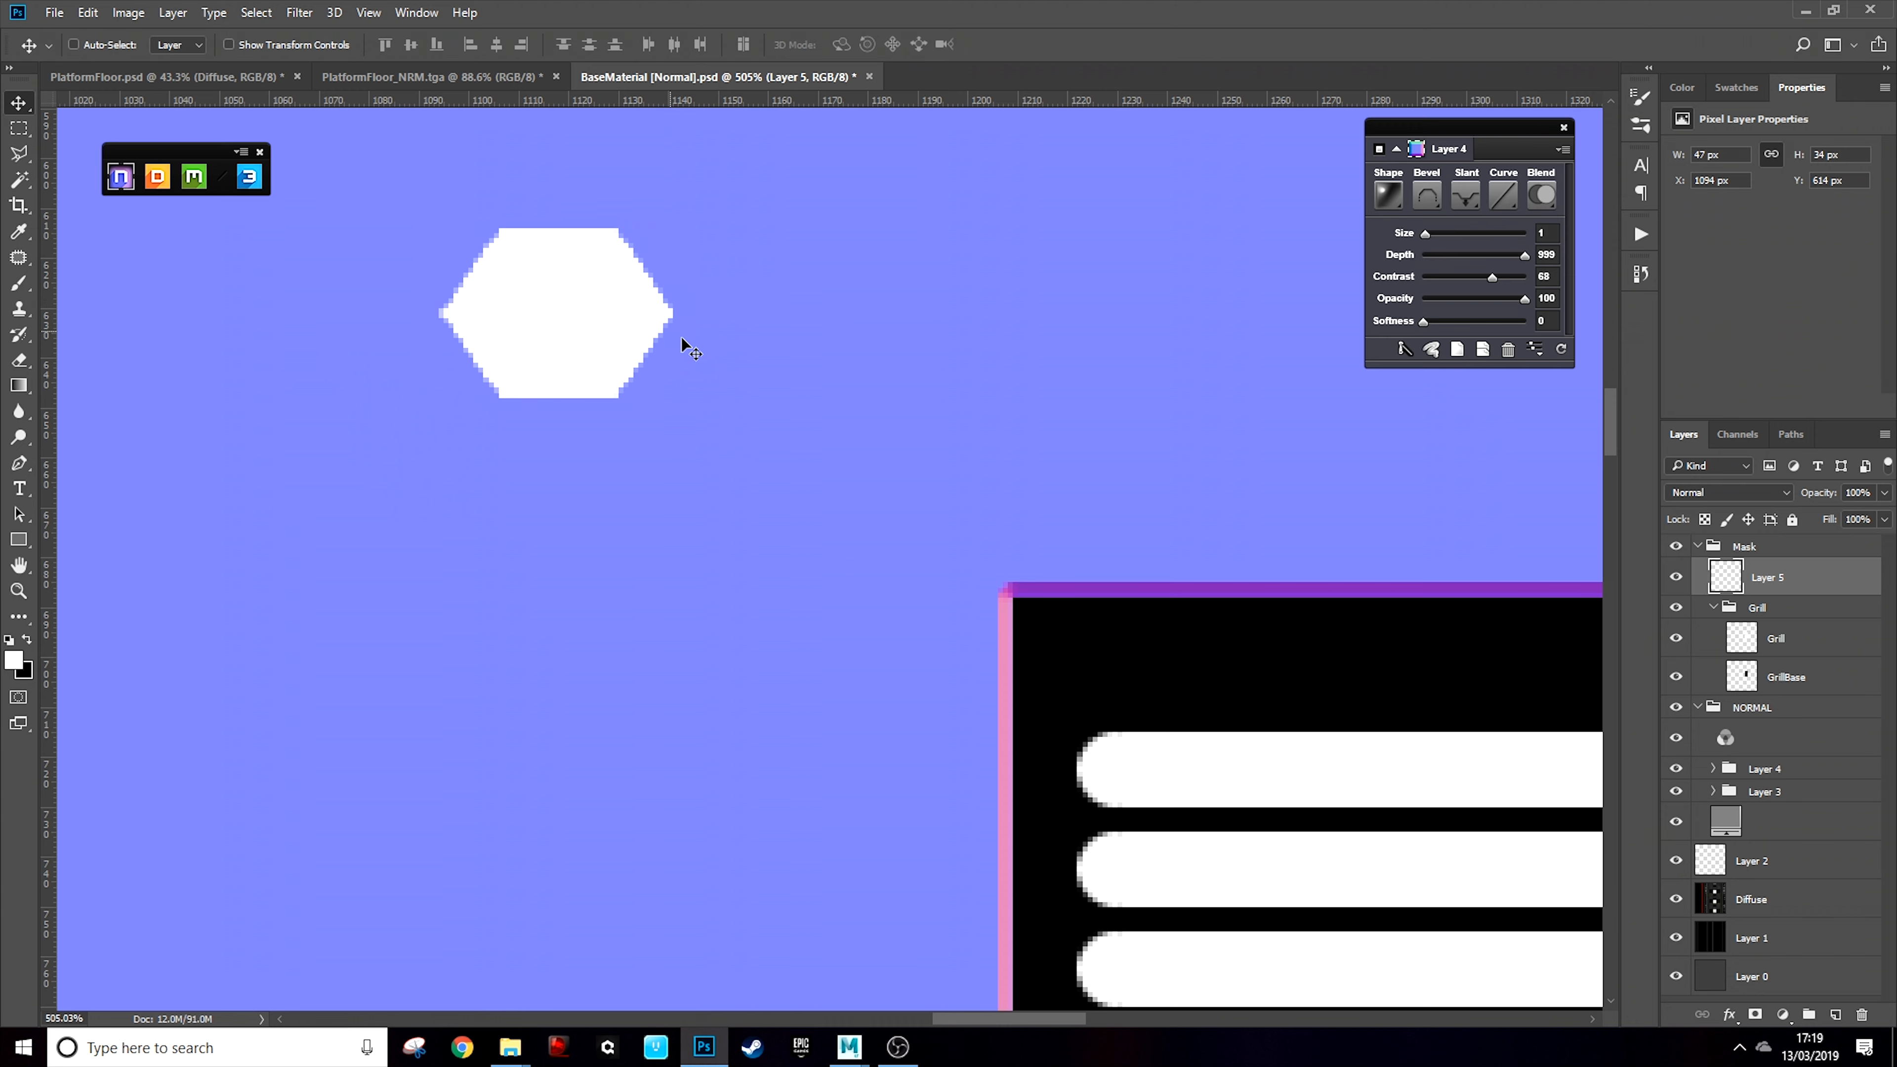
Convert the hexagon's selection to an NDO normal above the grill bars, hide the Mask group and set its size to 1
scroll(536, 385, "down", 3)
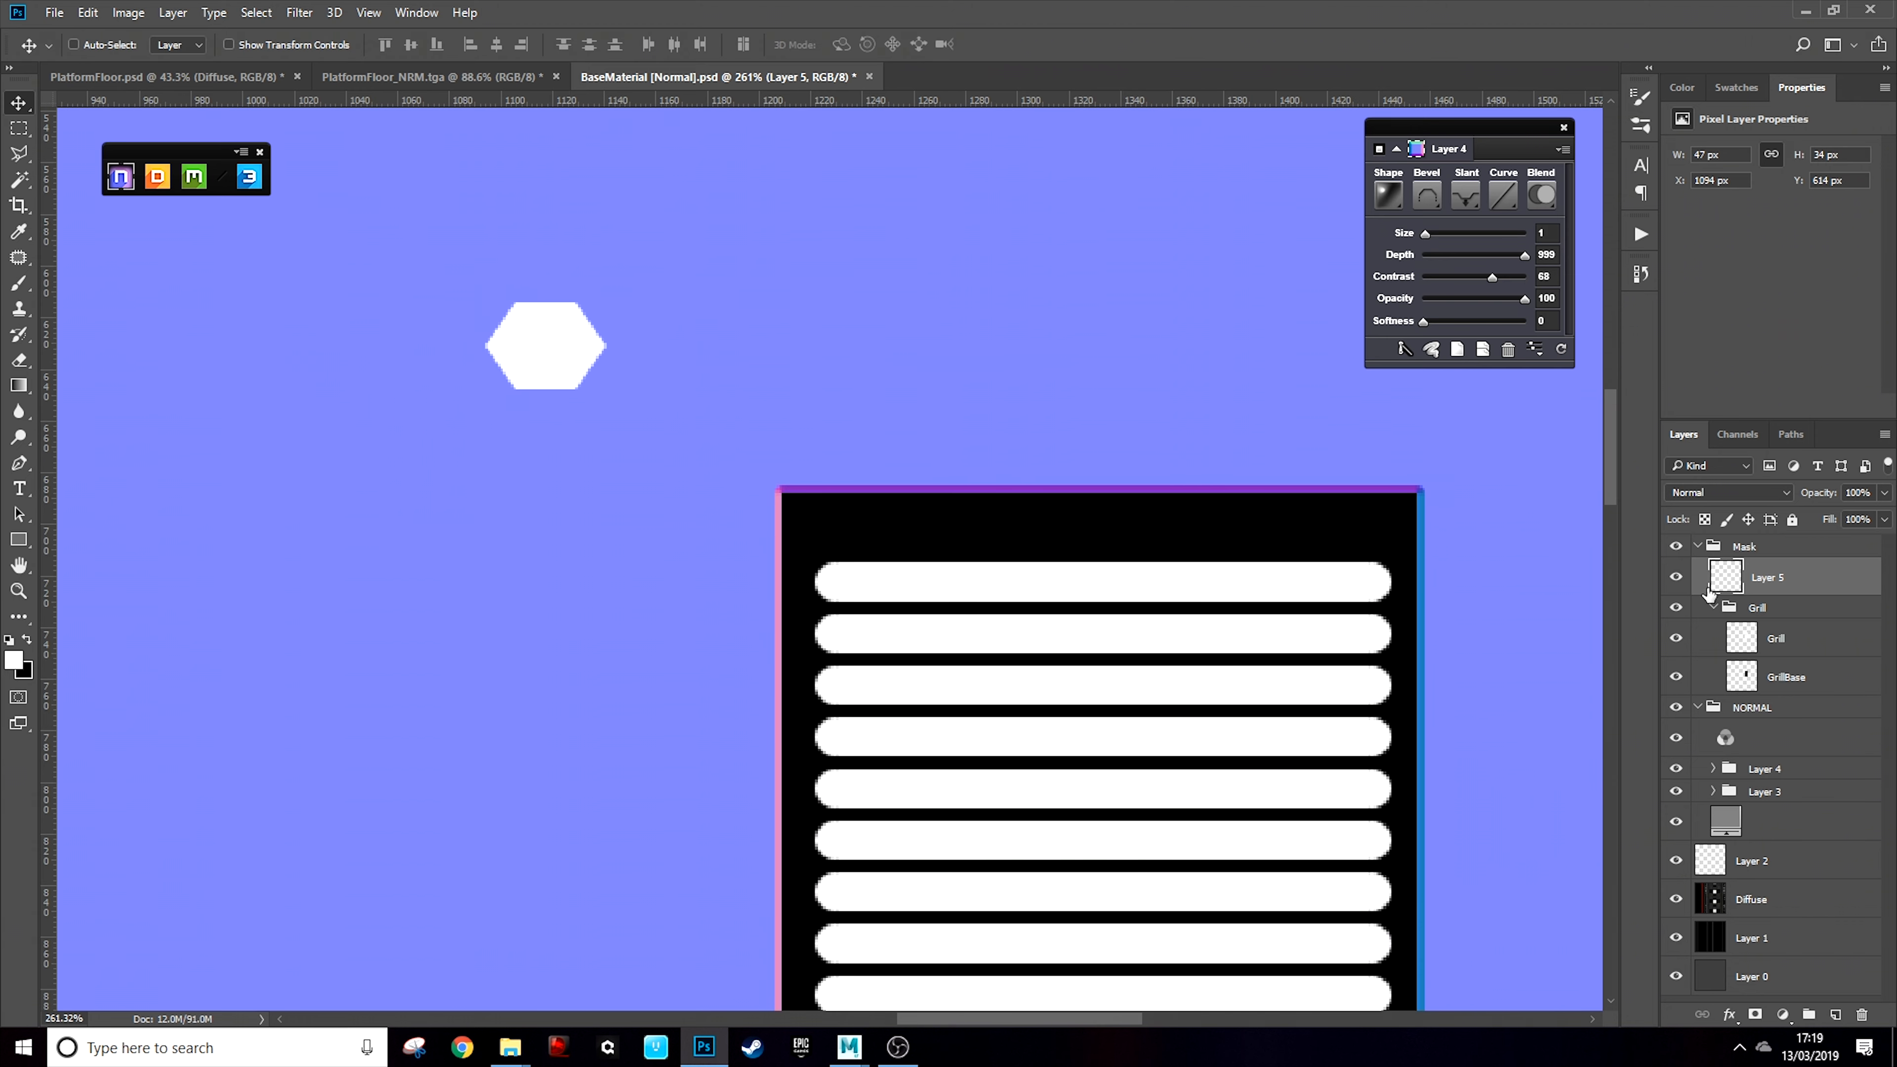
left_click(1725, 577, "ctrl")
left_click(1764, 773)
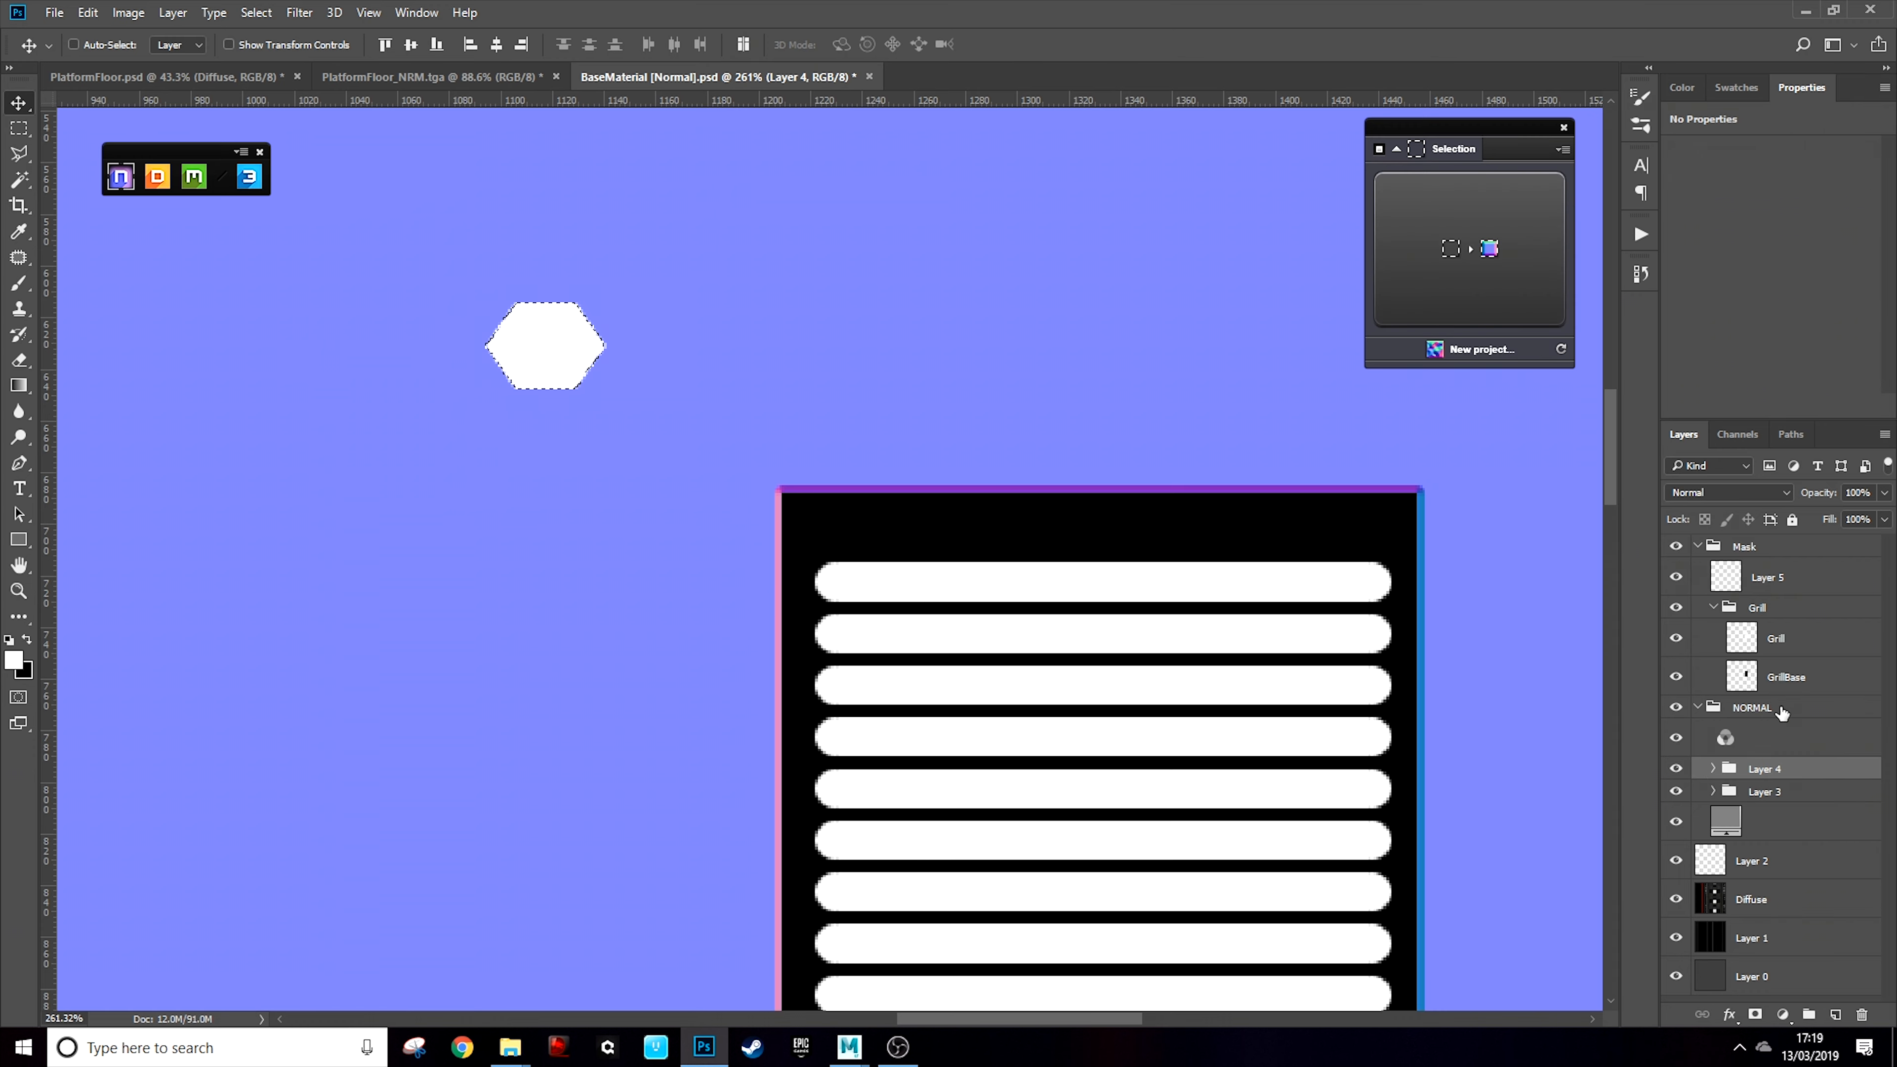
left_click(1453, 216)
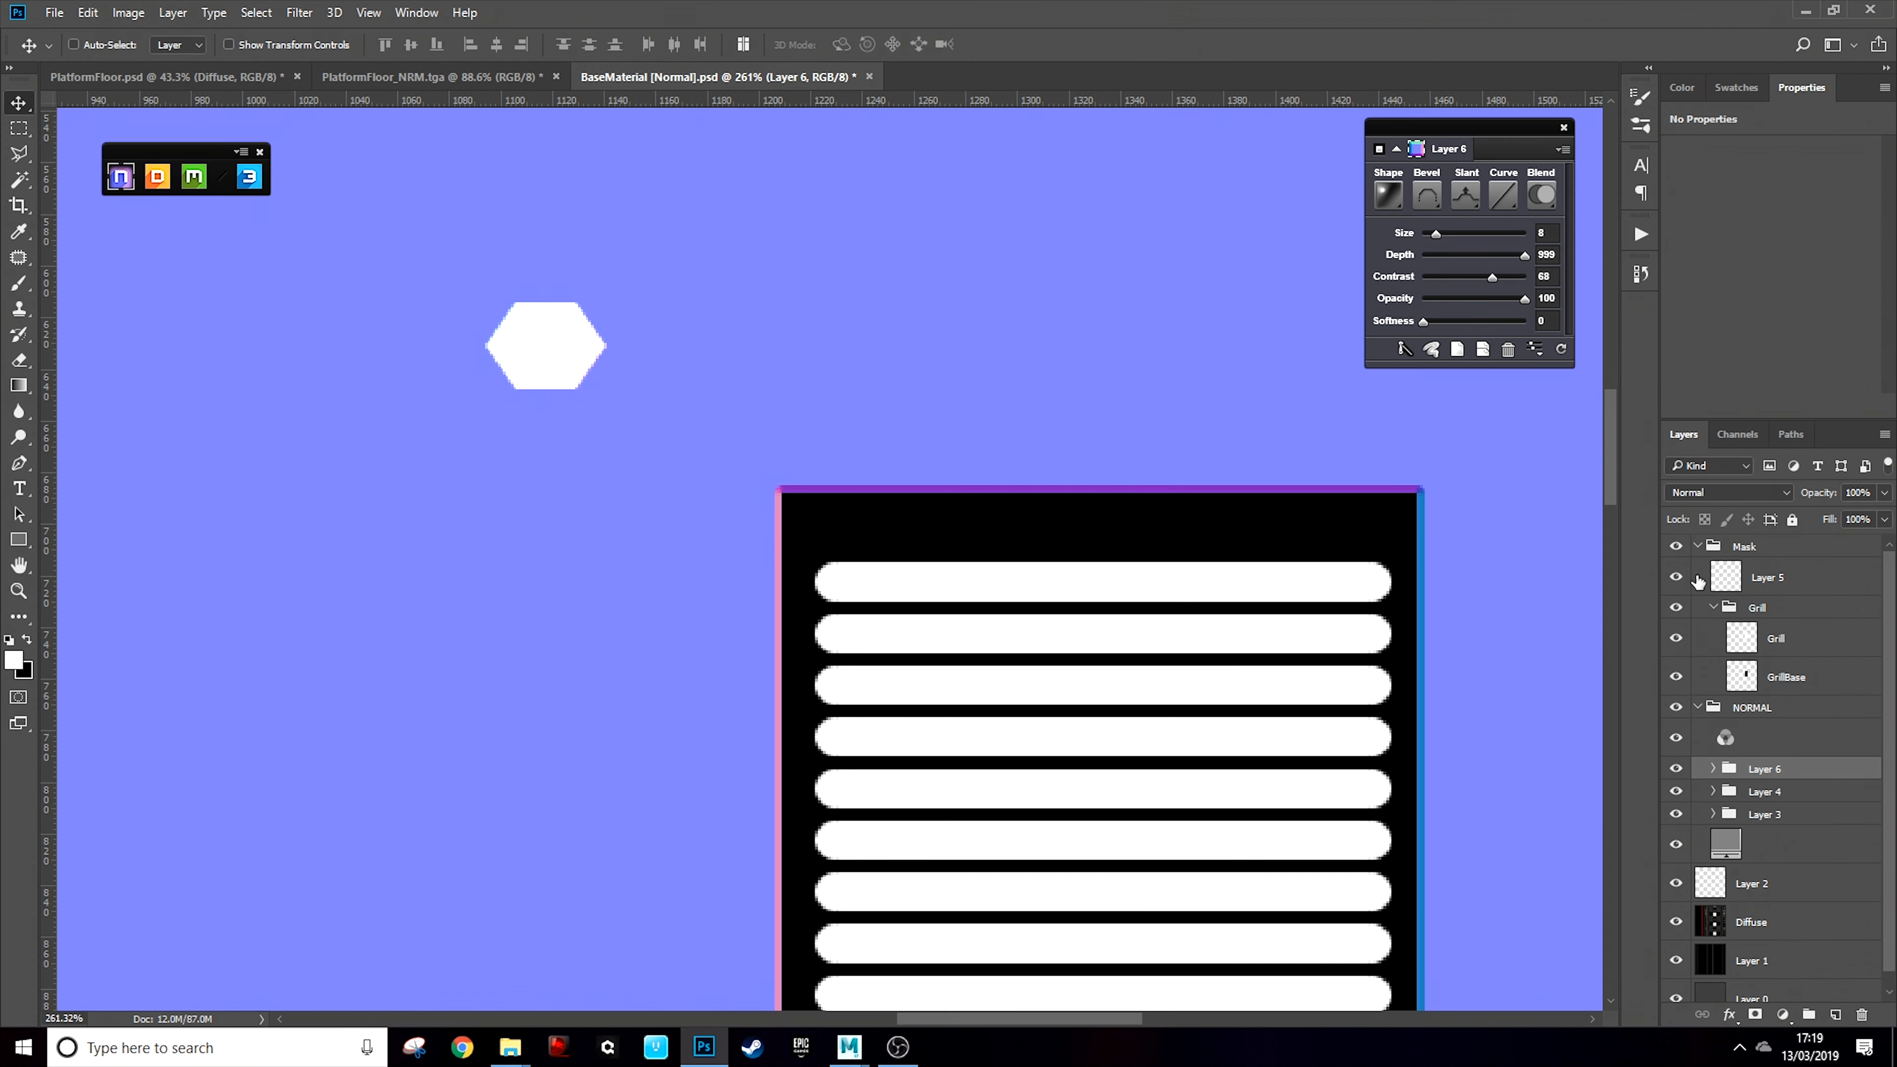
left_click(1676, 547)
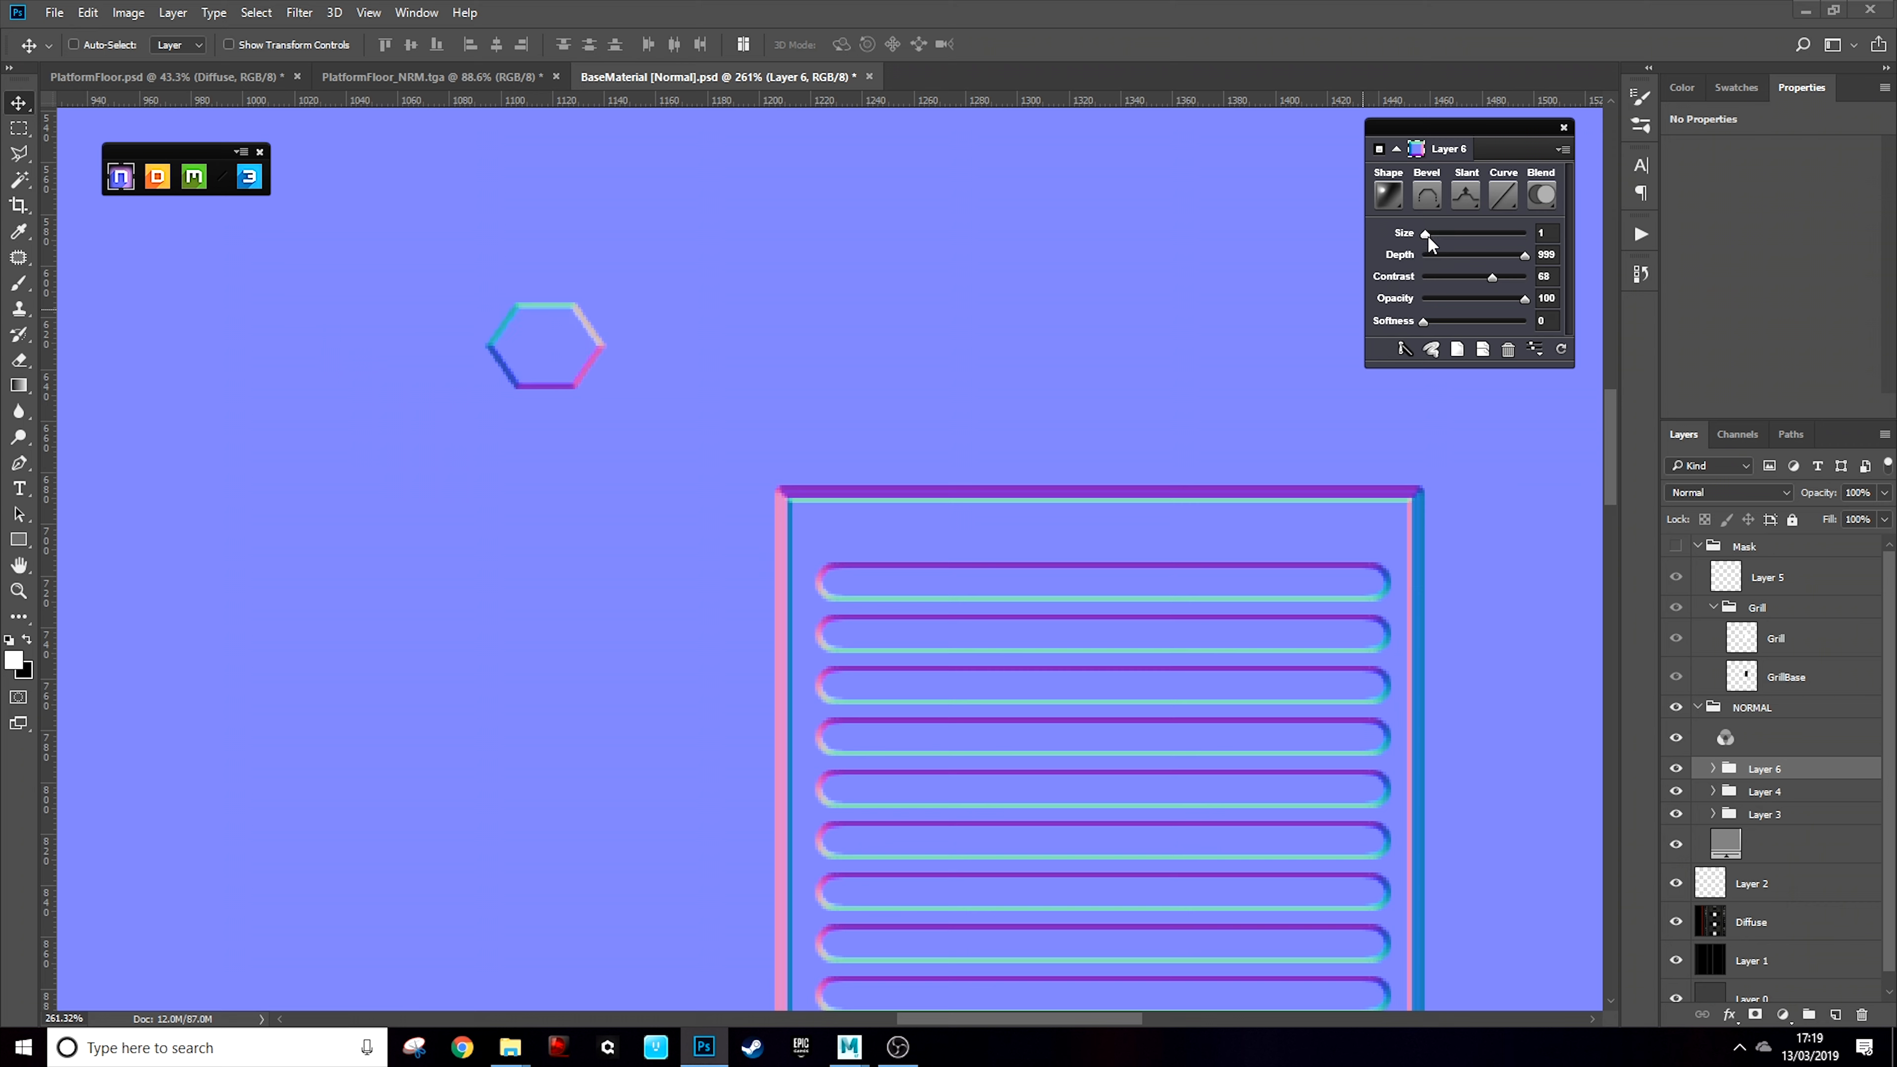
Try the Chiseled shape on the hexagon's normal, and return the shape to Smooth
left_click(1388, 196)
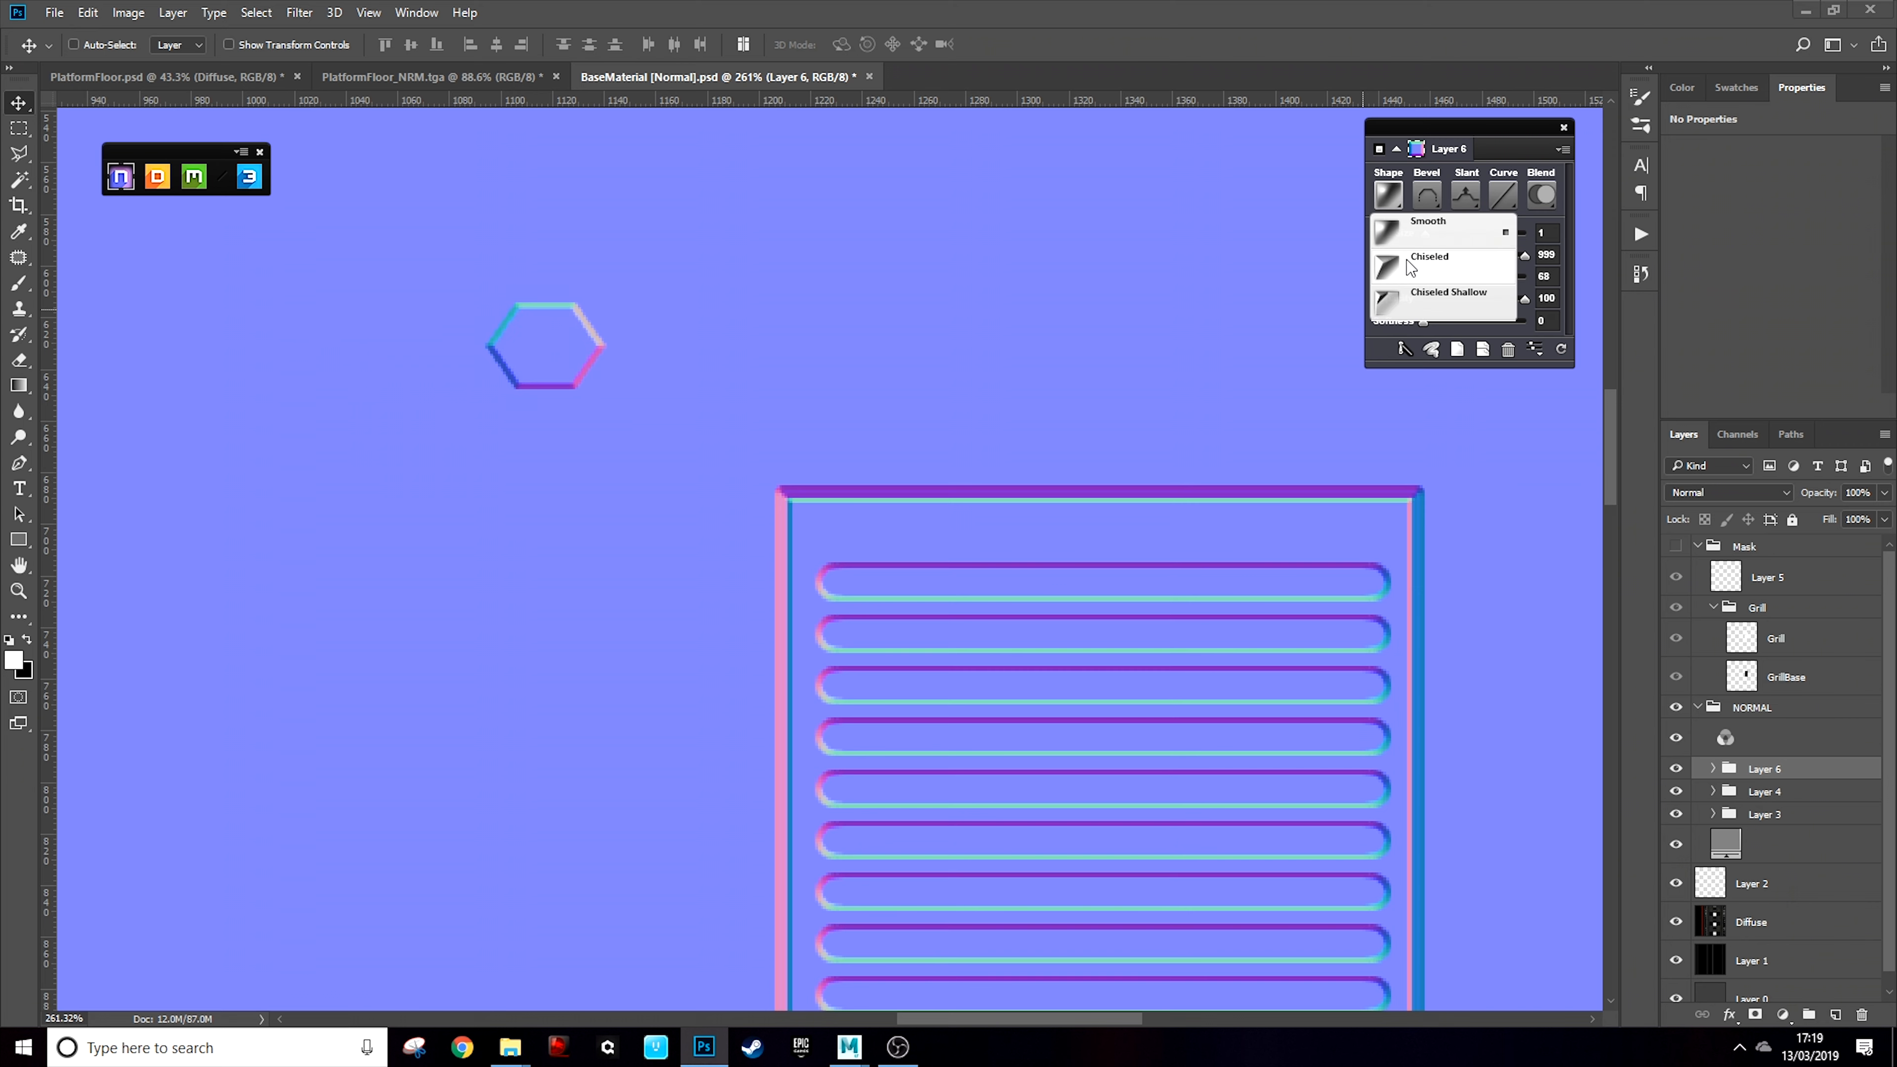
left_click(1407, 265)
left_click(1399, 203)
left_click(1420, 223)
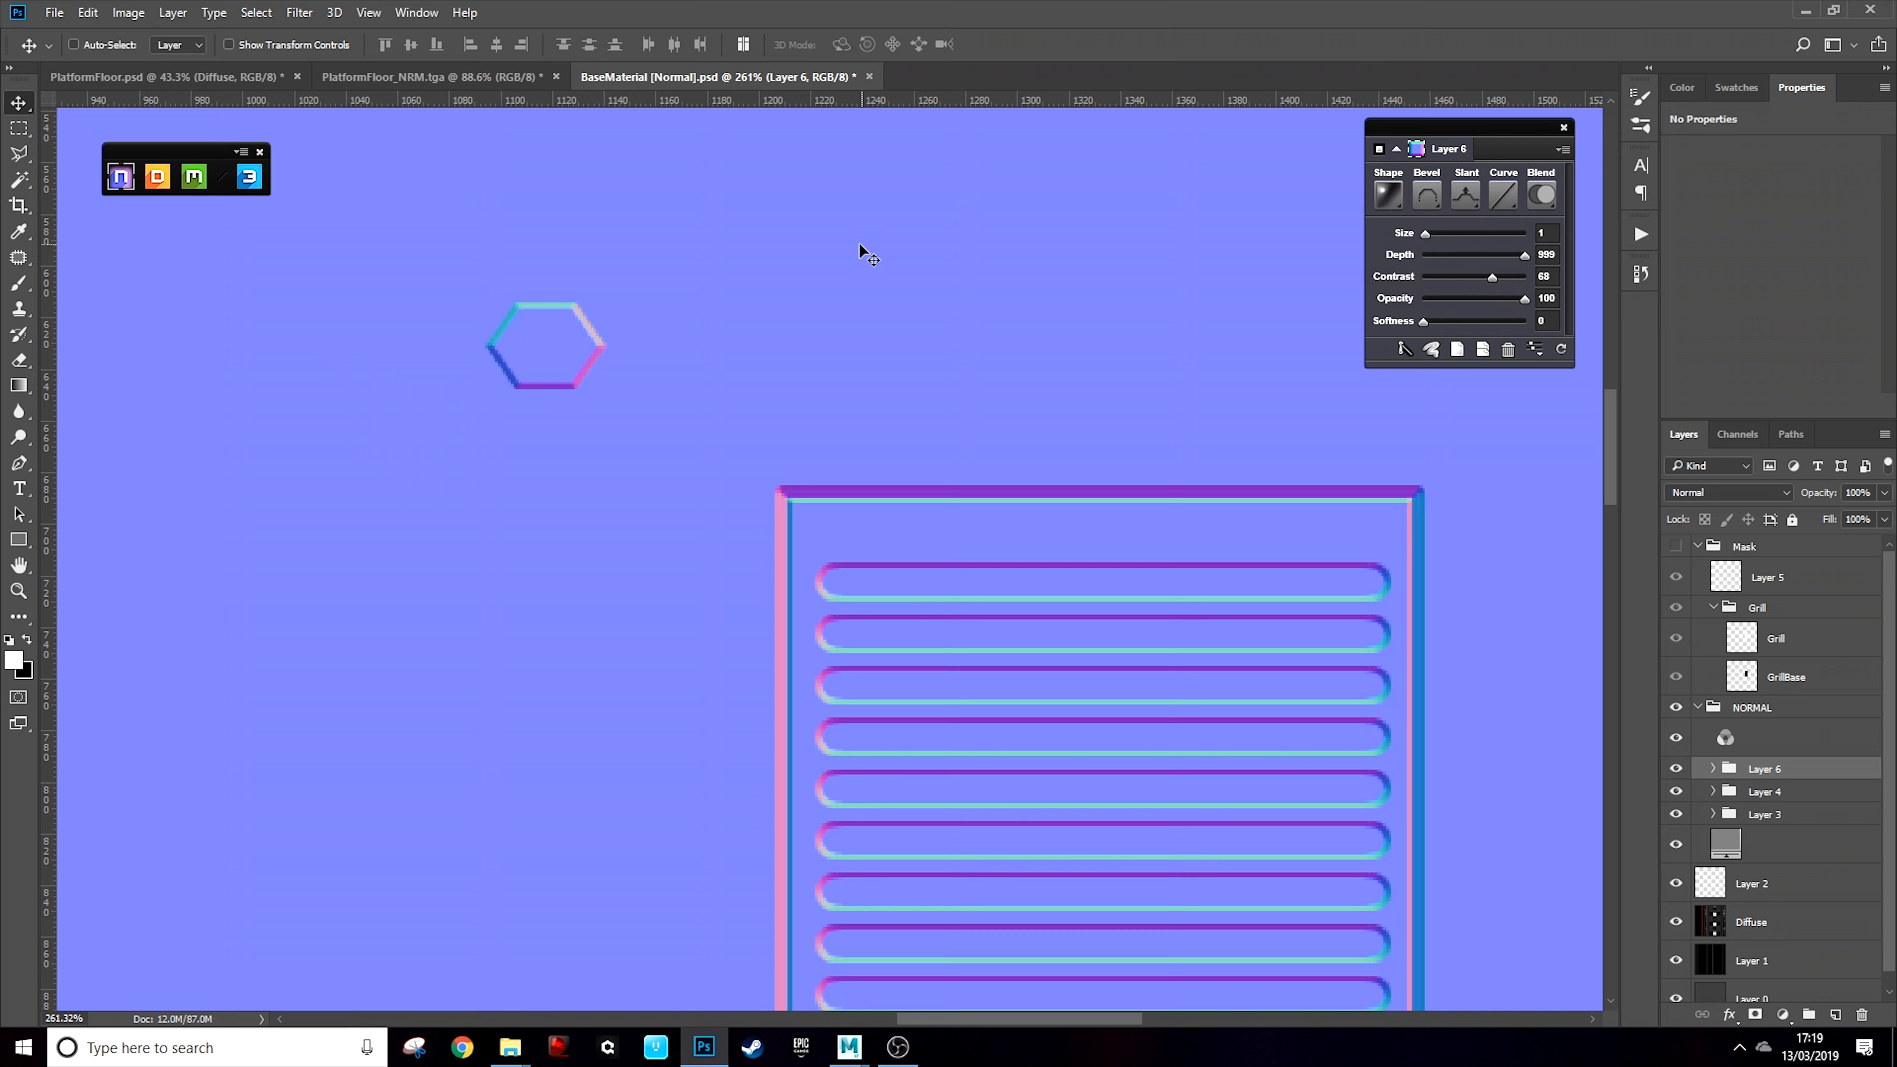
Narrow the hexagon's normal to about 41 px wide
key("ctrl+t")
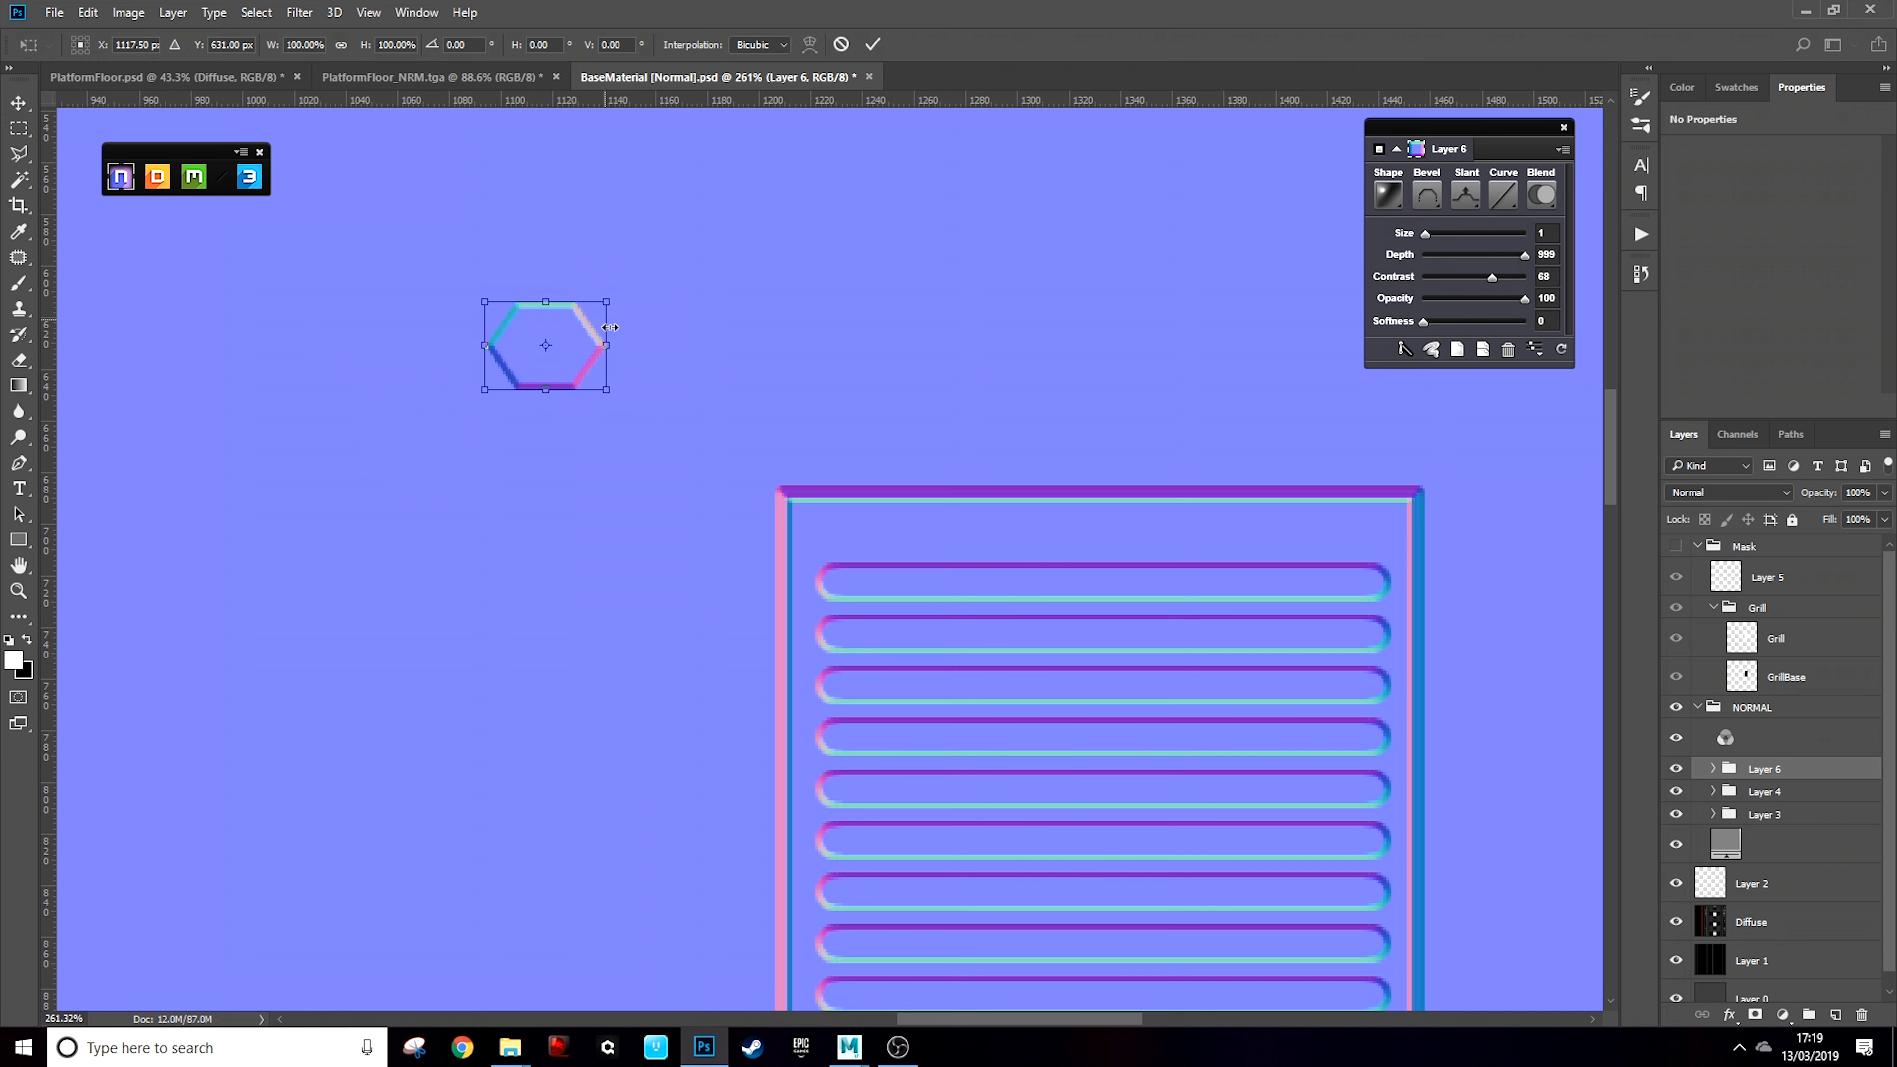
left_click_drag(606, 346, 591, 345)
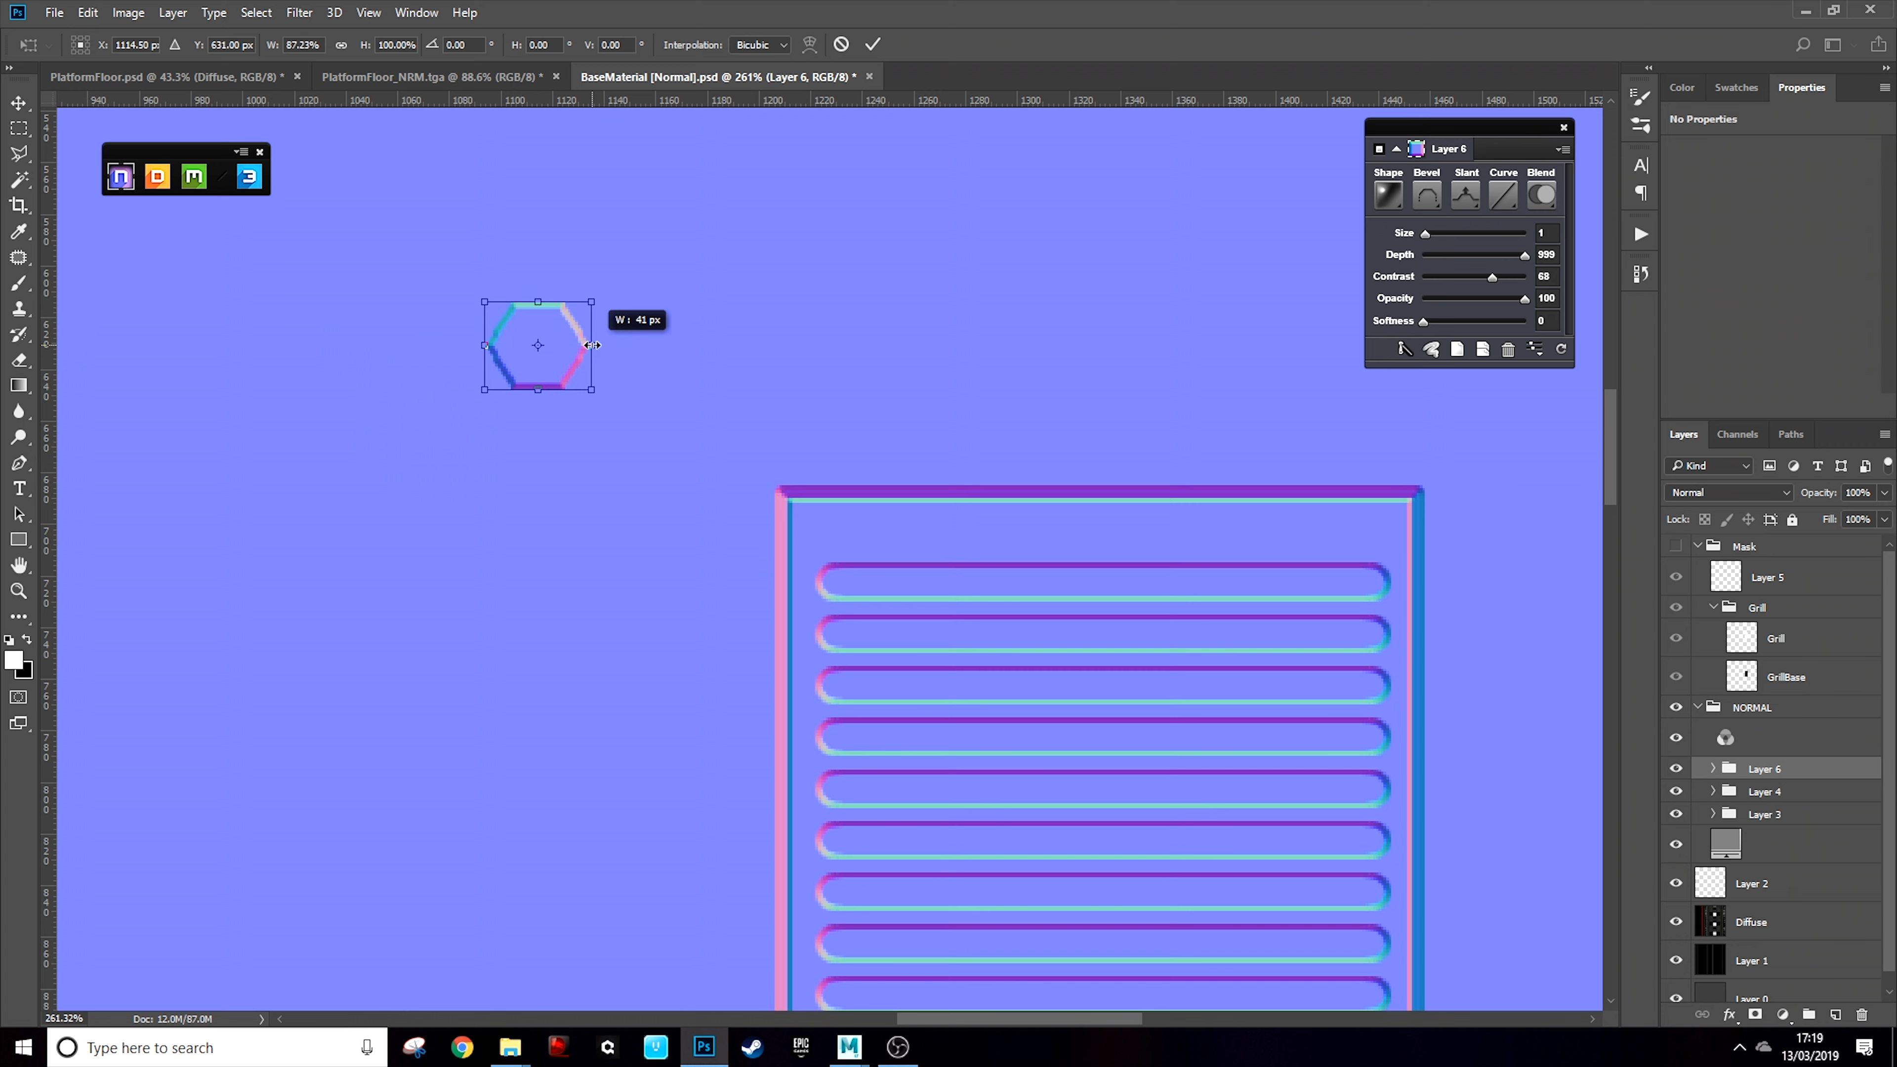
key("Return")
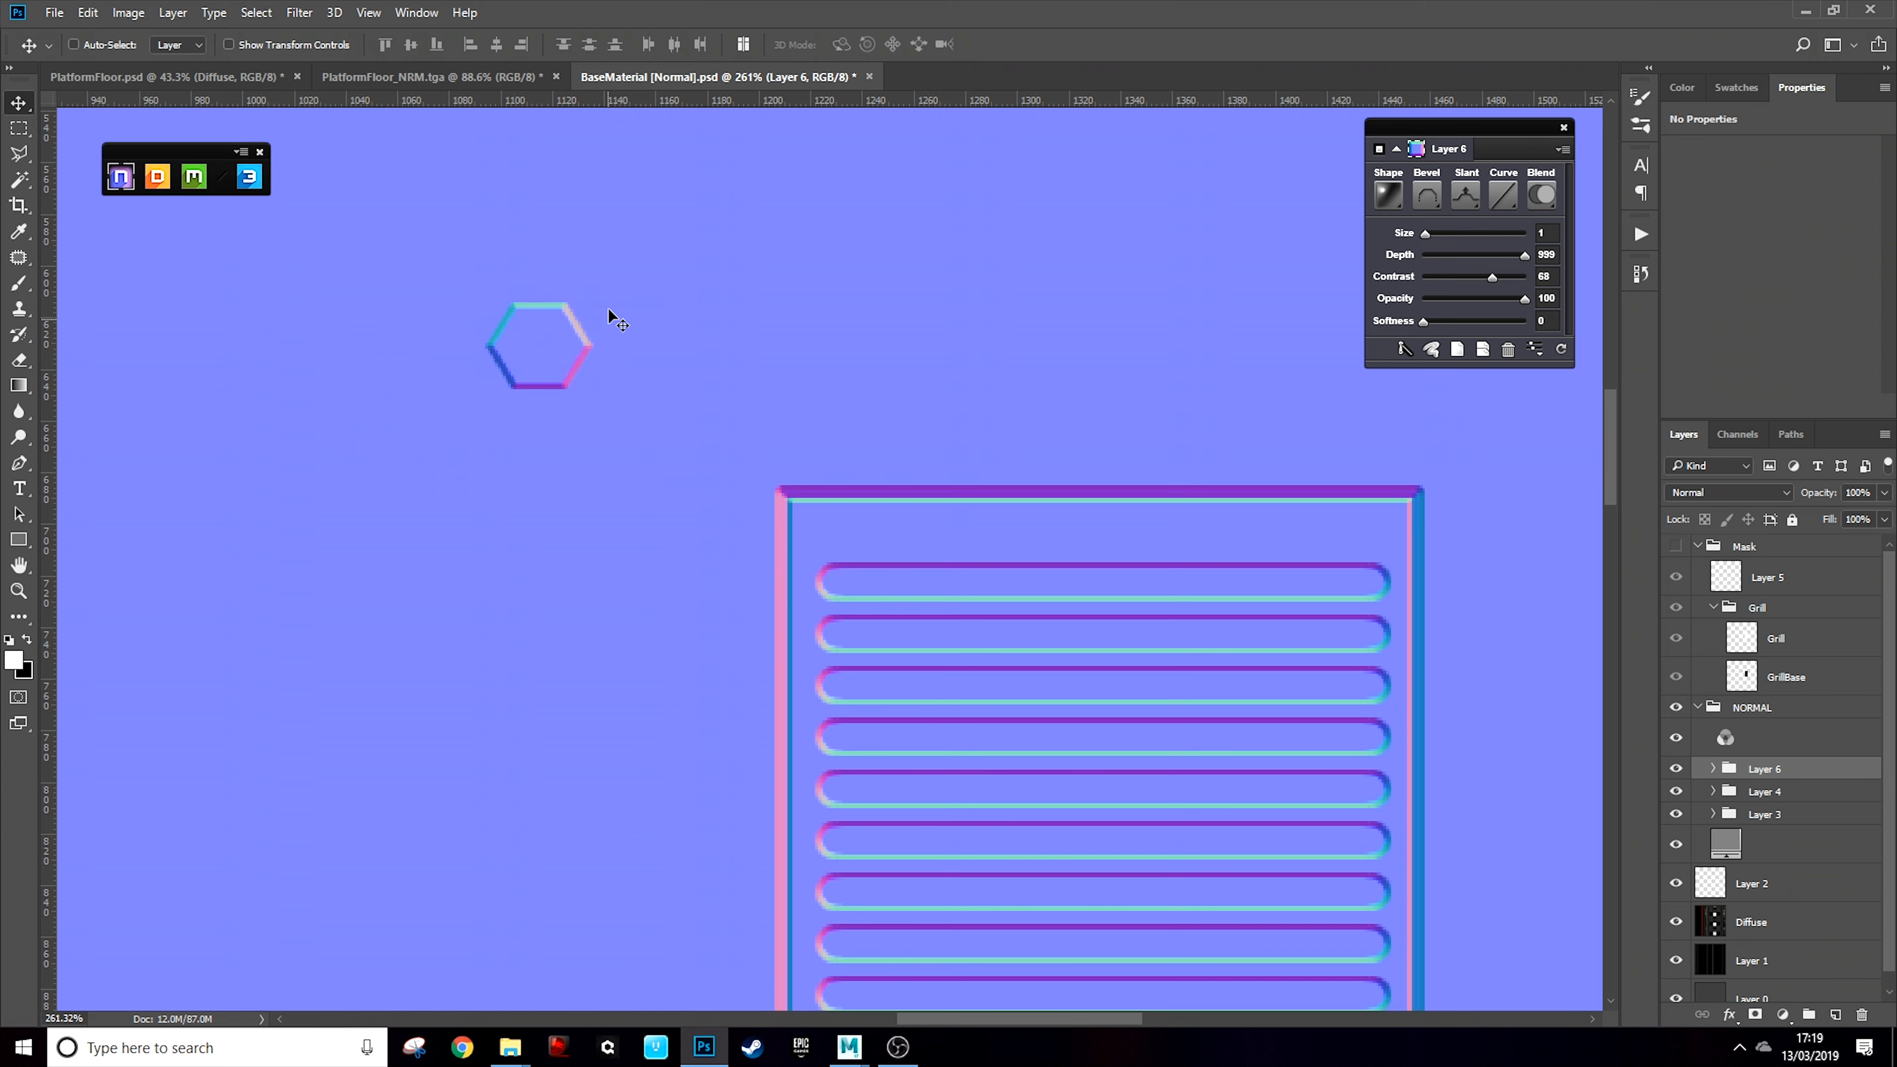
Scale down the hexagon's normal and place it in the grill's upper-left corner above the first bar
key("ctrl+t")
left_click_drag(593, 300, 811, 497)
key("Return")
scroll(842, 583, "up", 3)
scroll(881, 519, "down", 3)
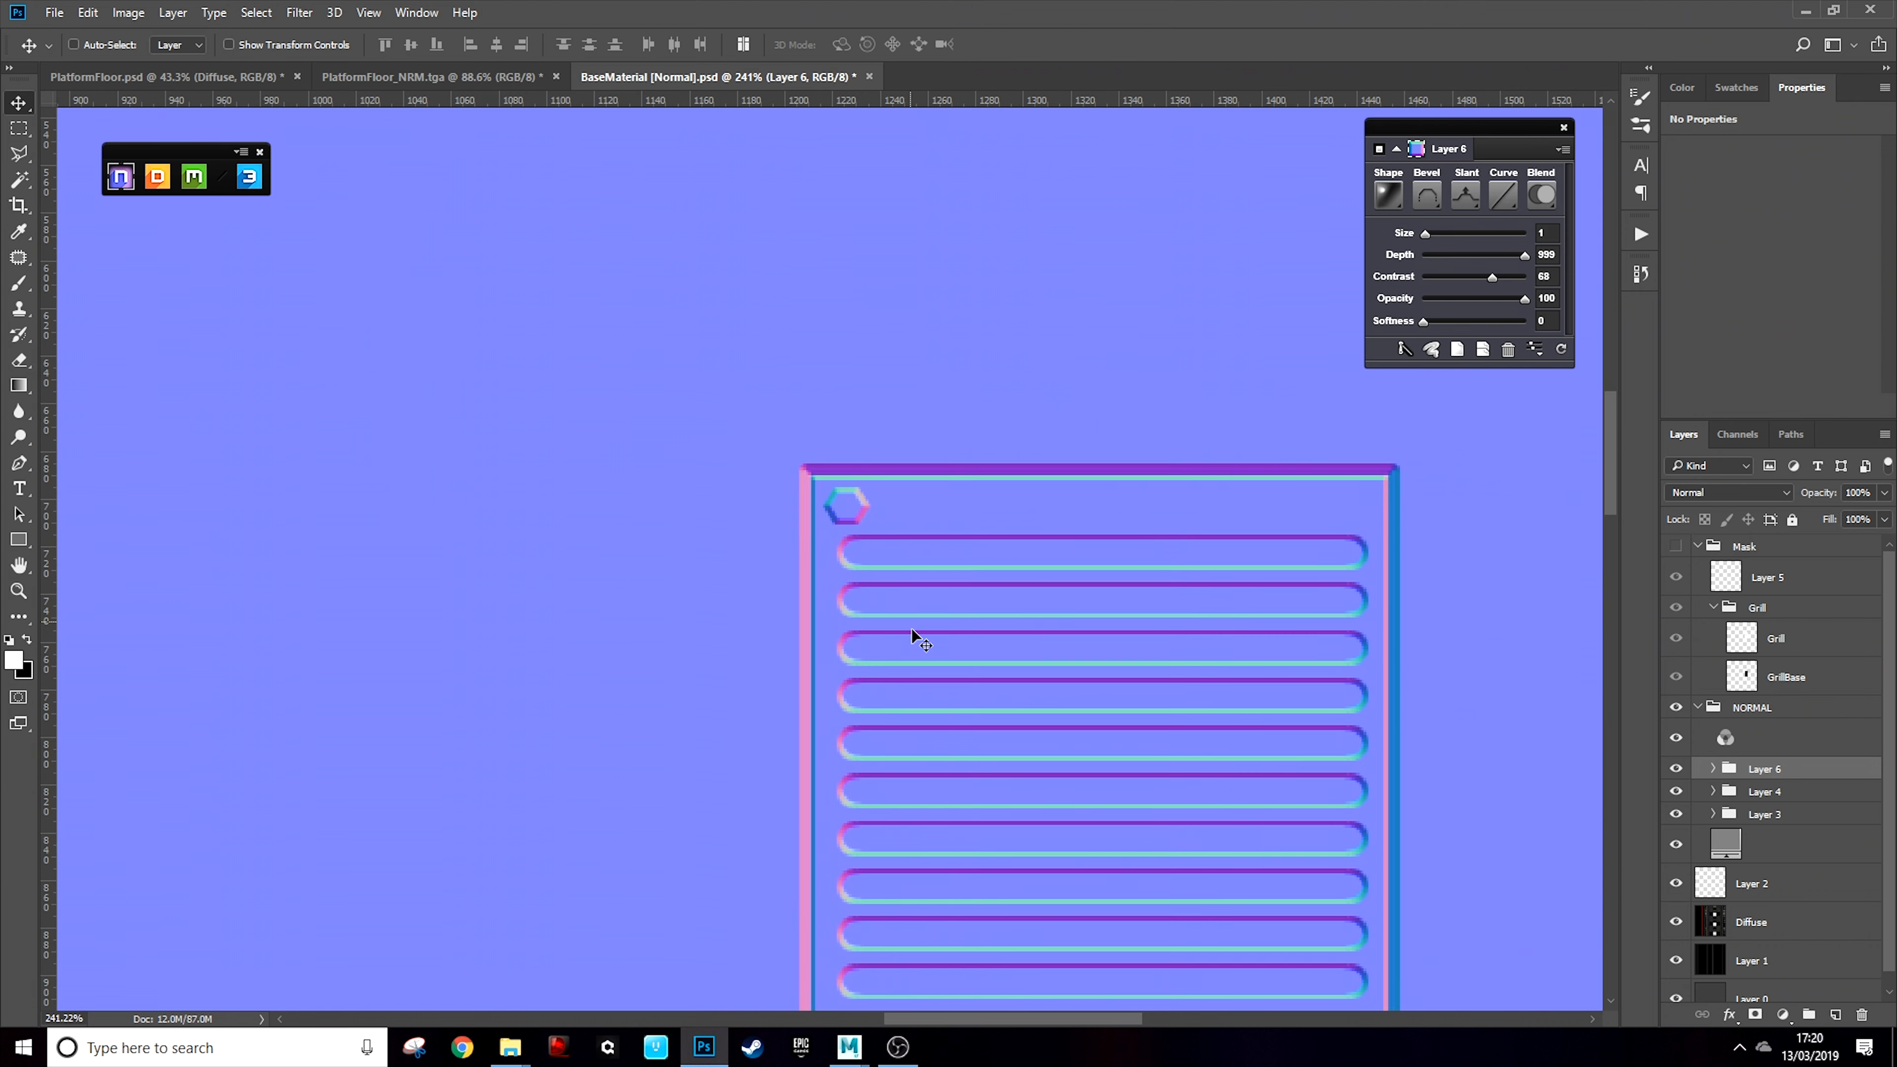
Try duplicating the hexagon into the grill's upper-right corner, and undo the copy
left_click_drag(1004, 1012, 1082, 1014)
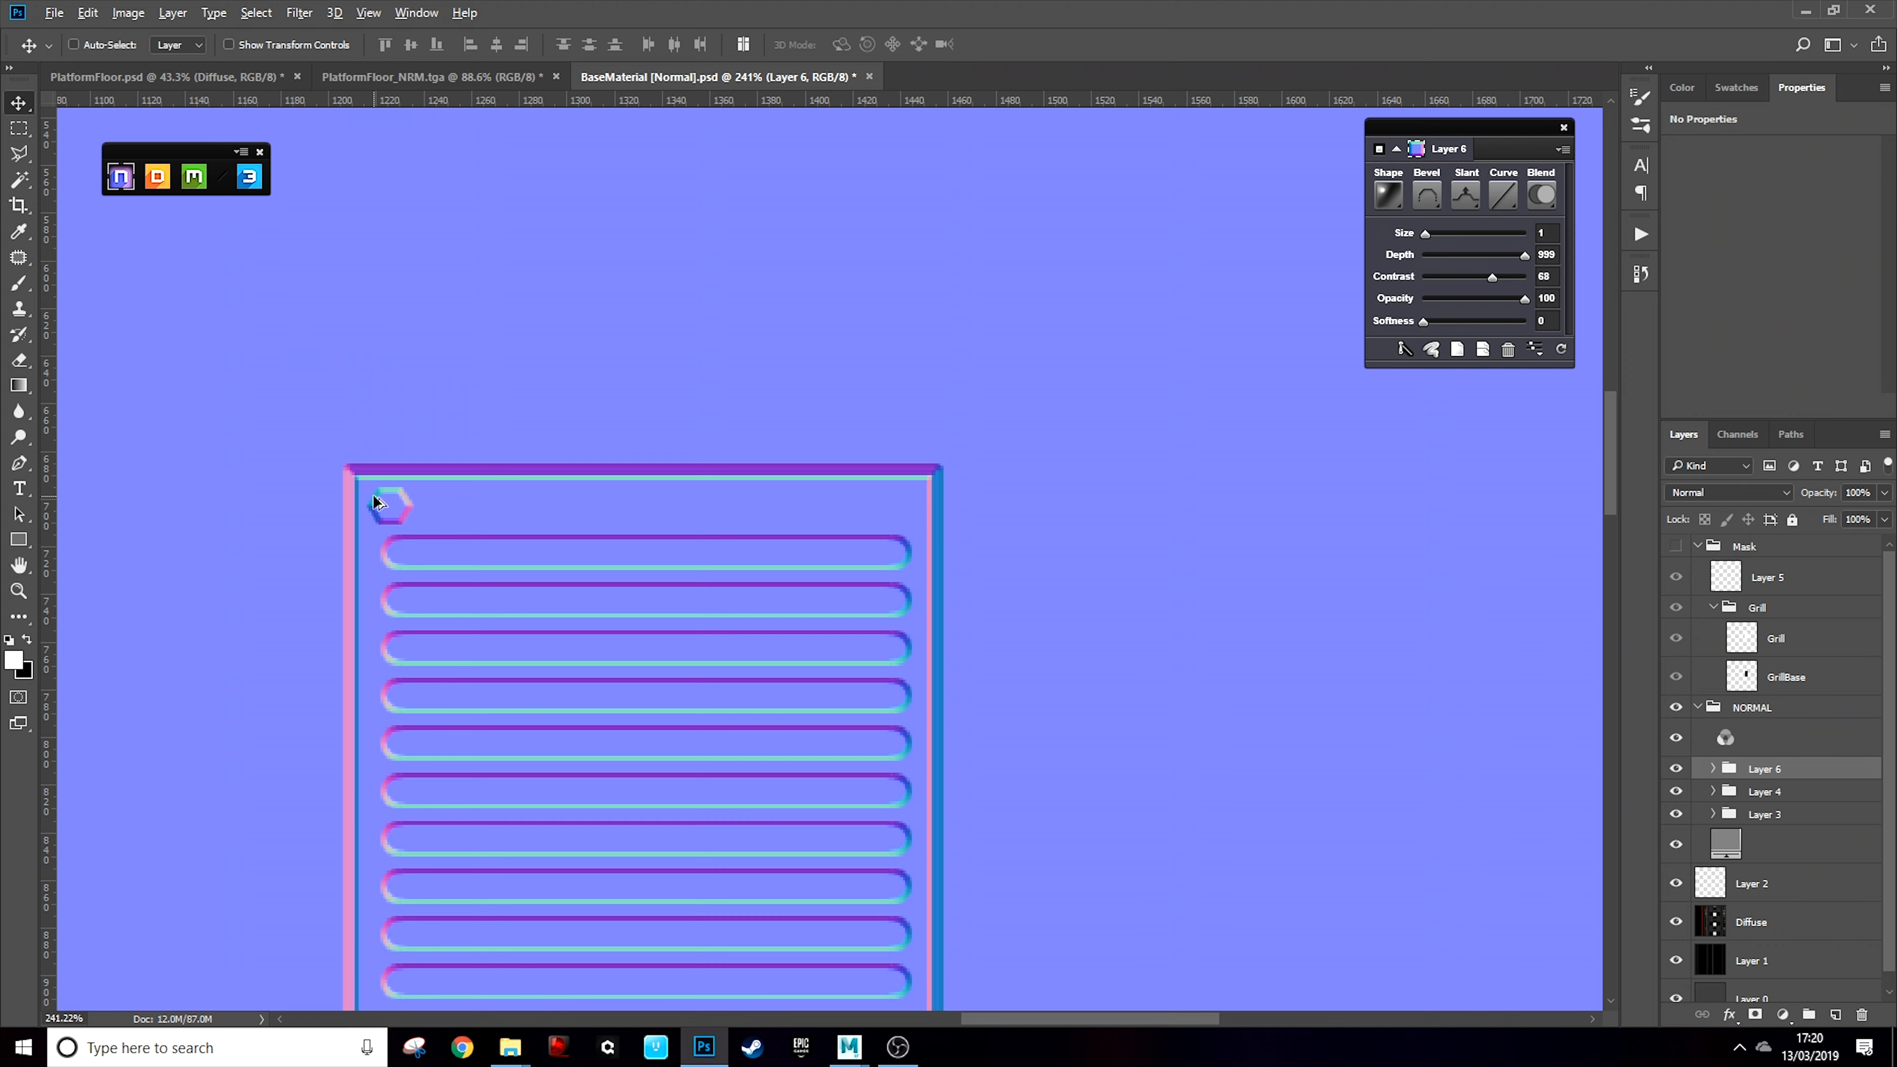
left_click_drag(373, 499, 887, 514)
scroll(421, 515, "up", 1)
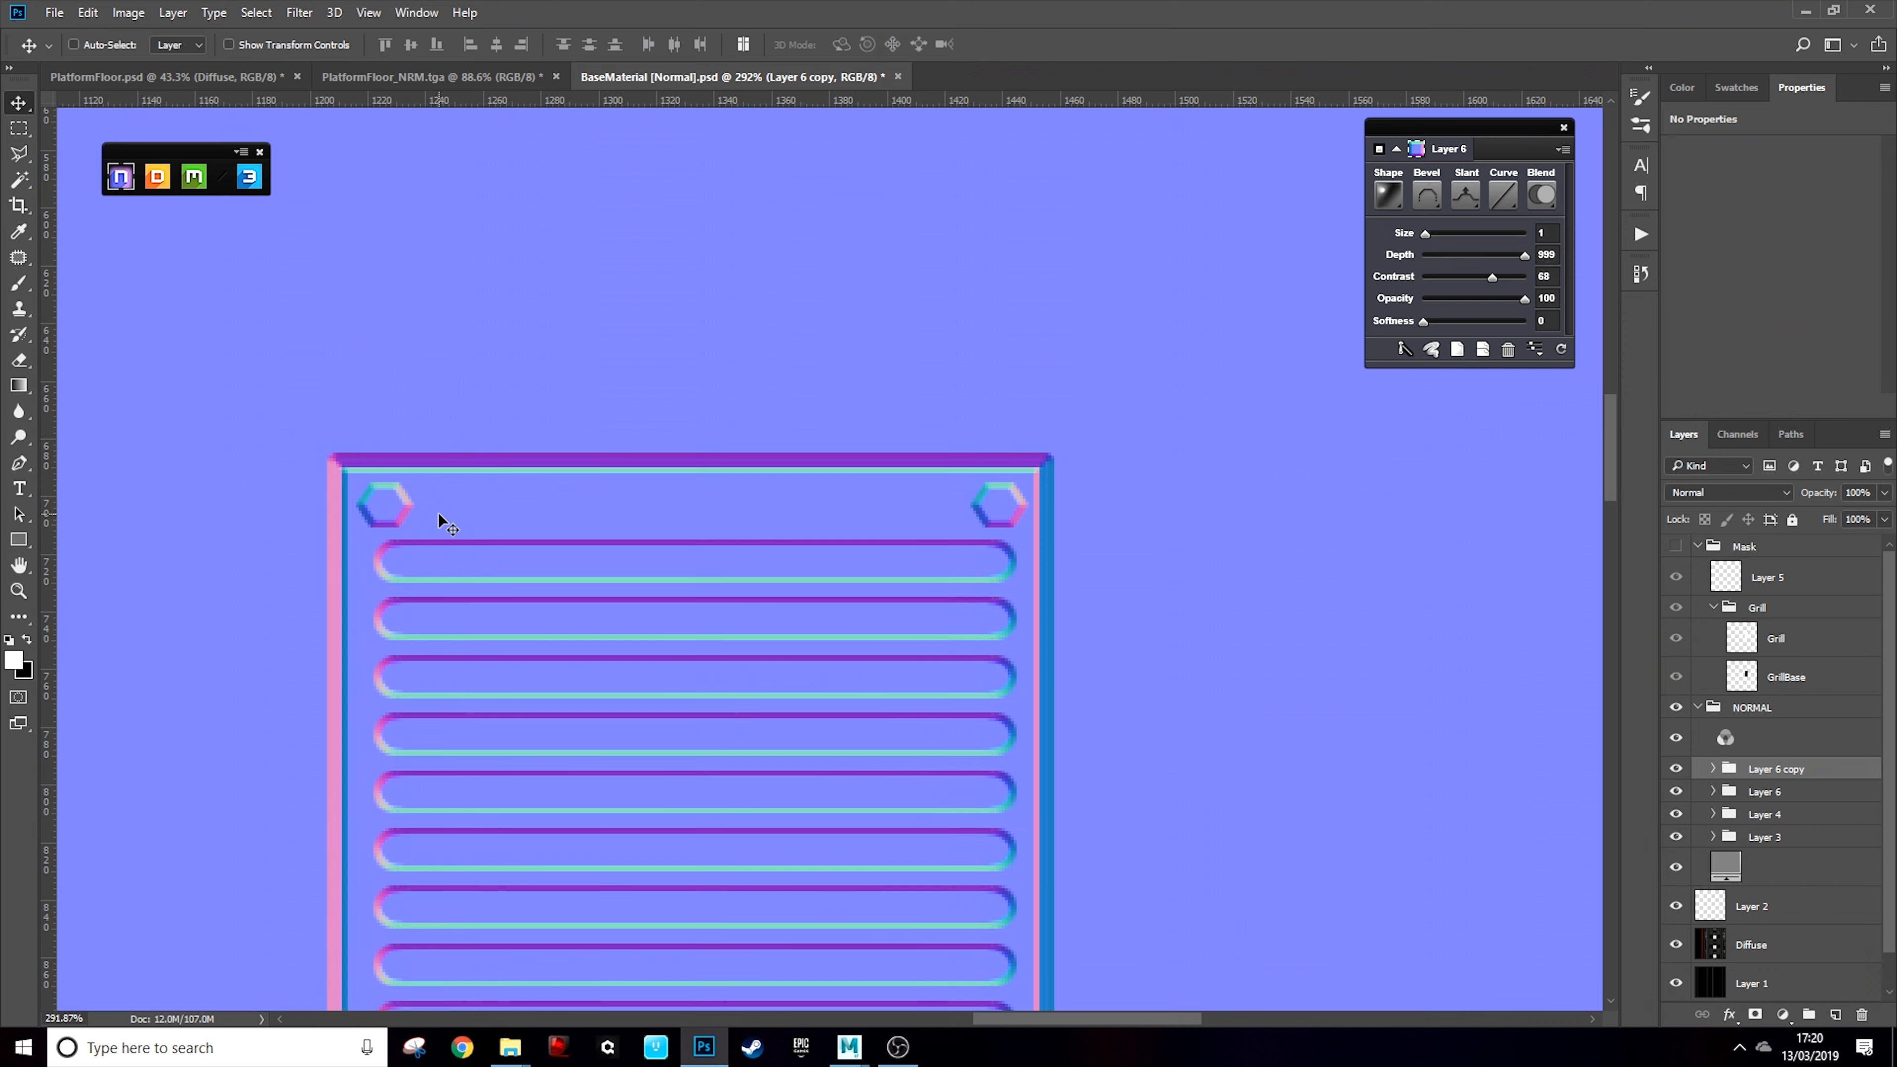
key("ctrl+z")
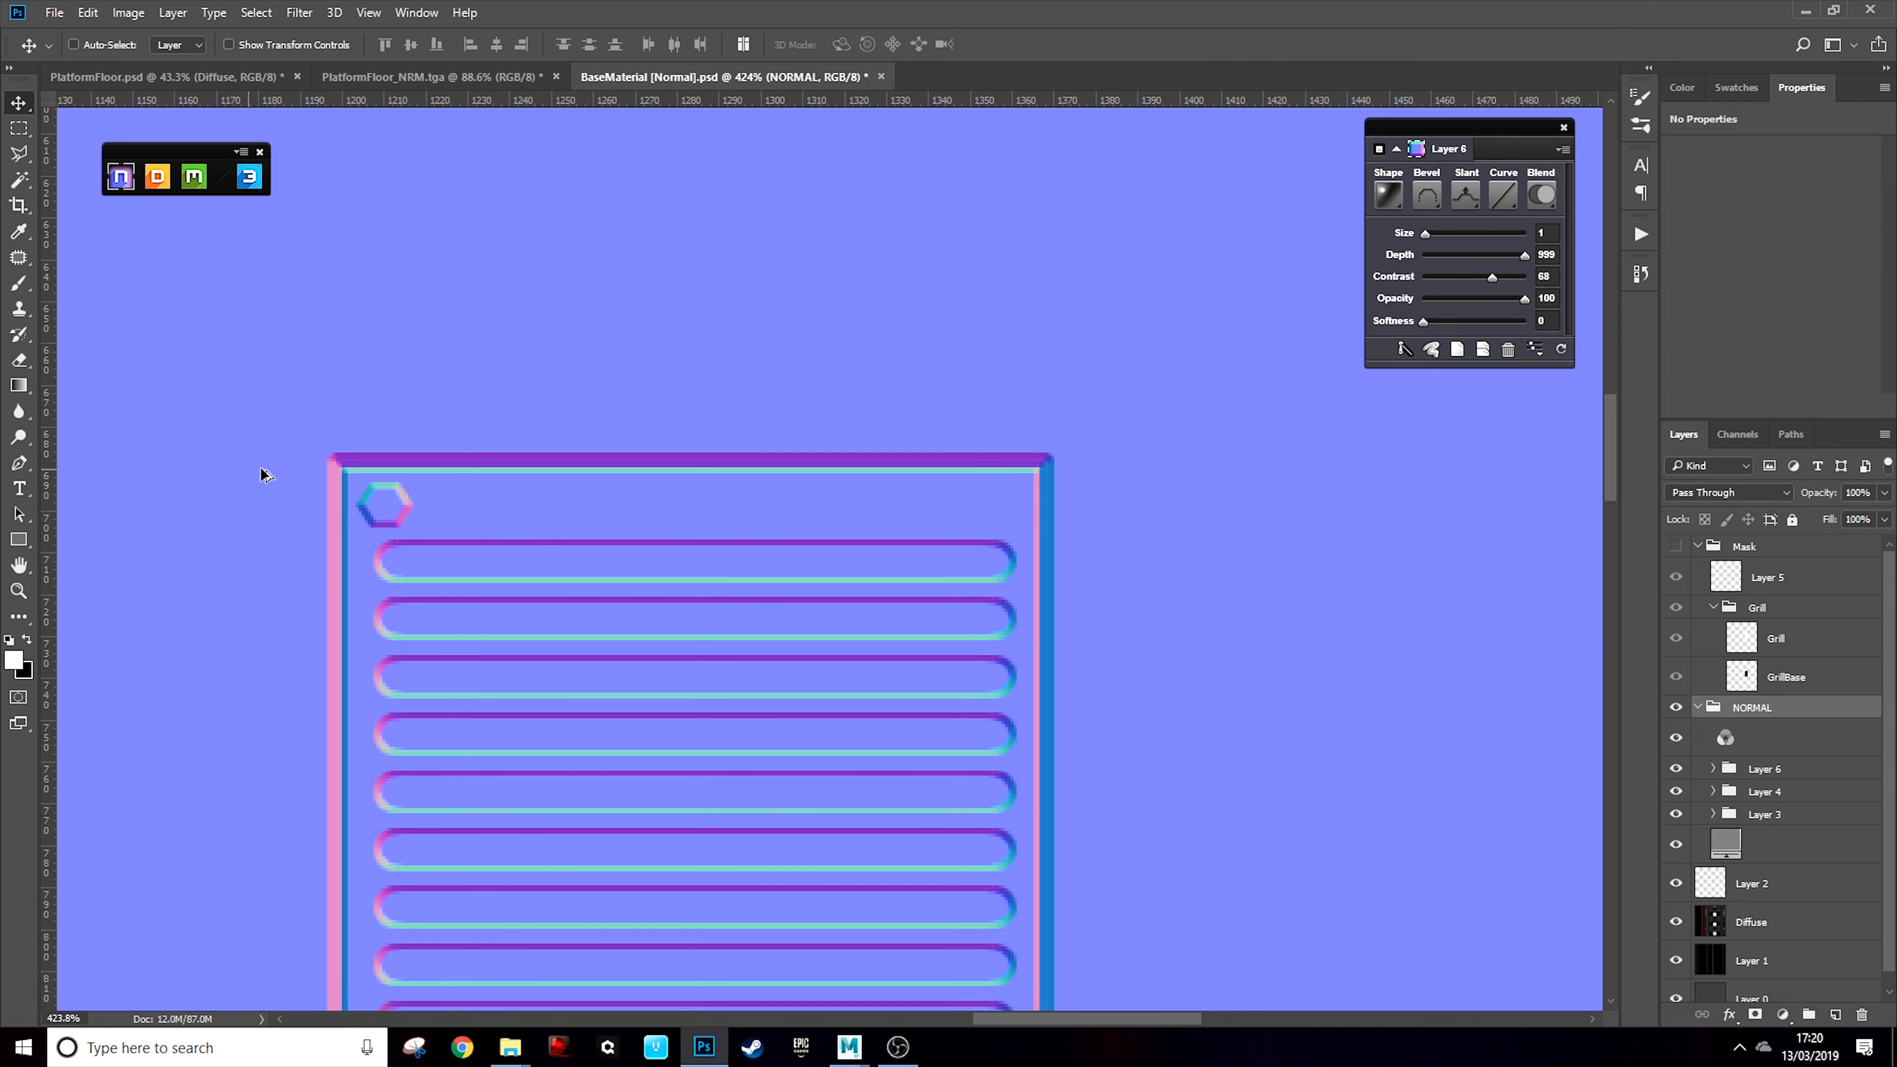
Draw a circular selection around the hexagon in the grill's corner and center it on the hexagon
scroll(318, 495, "up", 6)
right_click(19, 129)
left_click(104, 149)
left_click_drag(517, 494, 813, 682)
left_click_drag(629, 626, 649, 611)
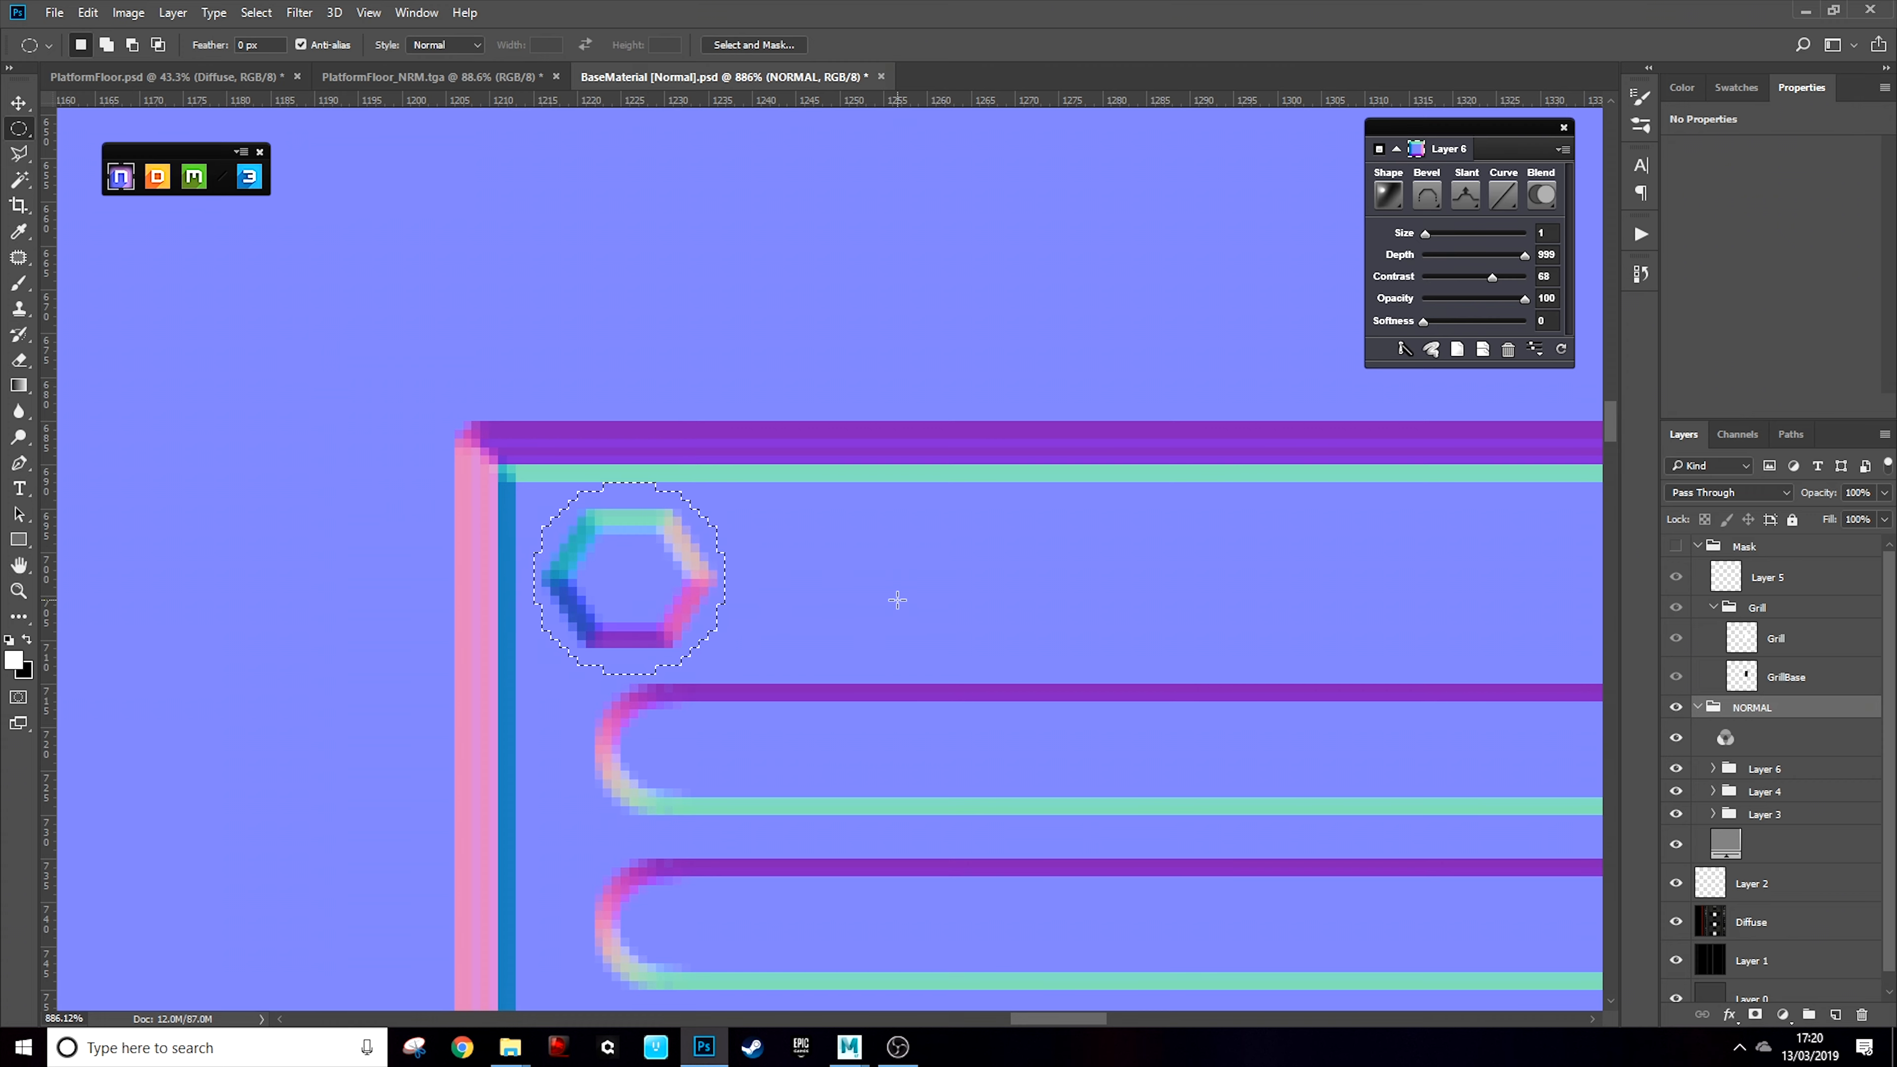
Convert the circular selection to an NDO normal above the hexagon, with a Groove bevel and a size of 3
left_click(1749, 770)
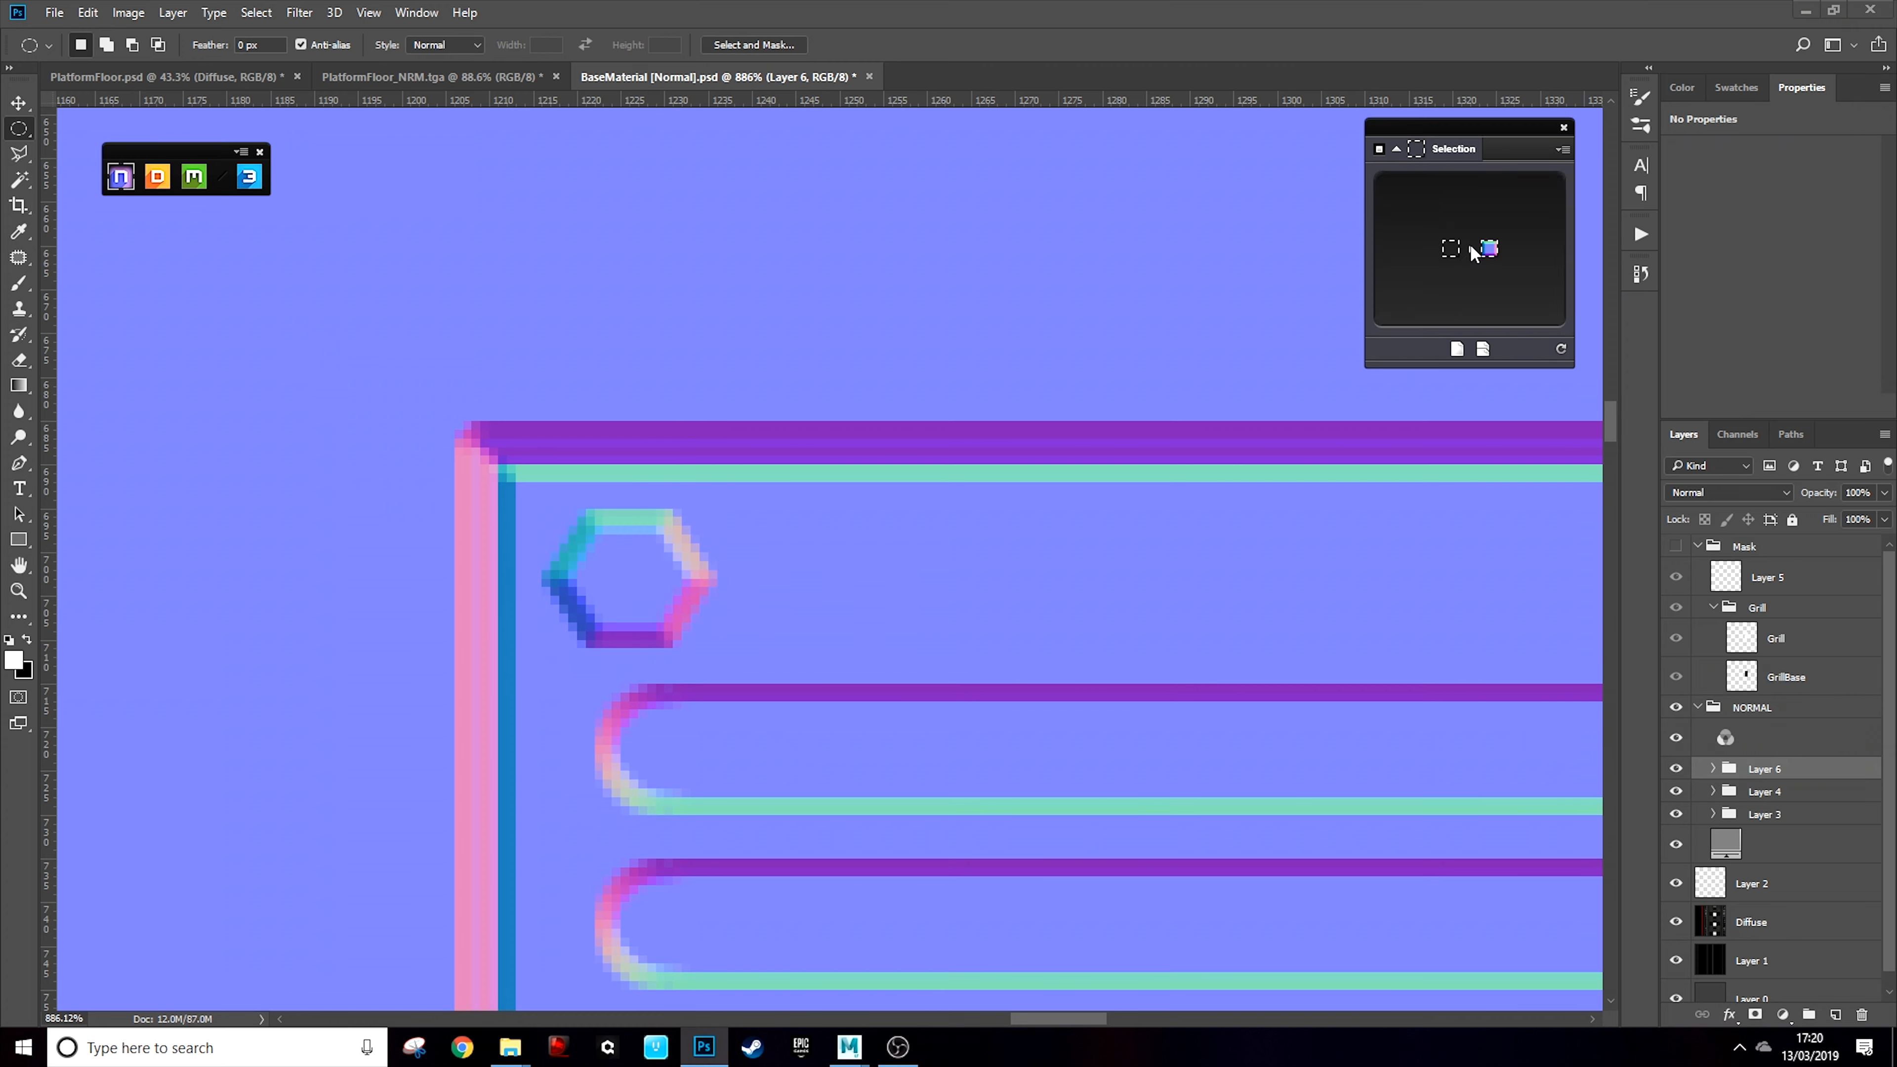
left_click(1470, 249)
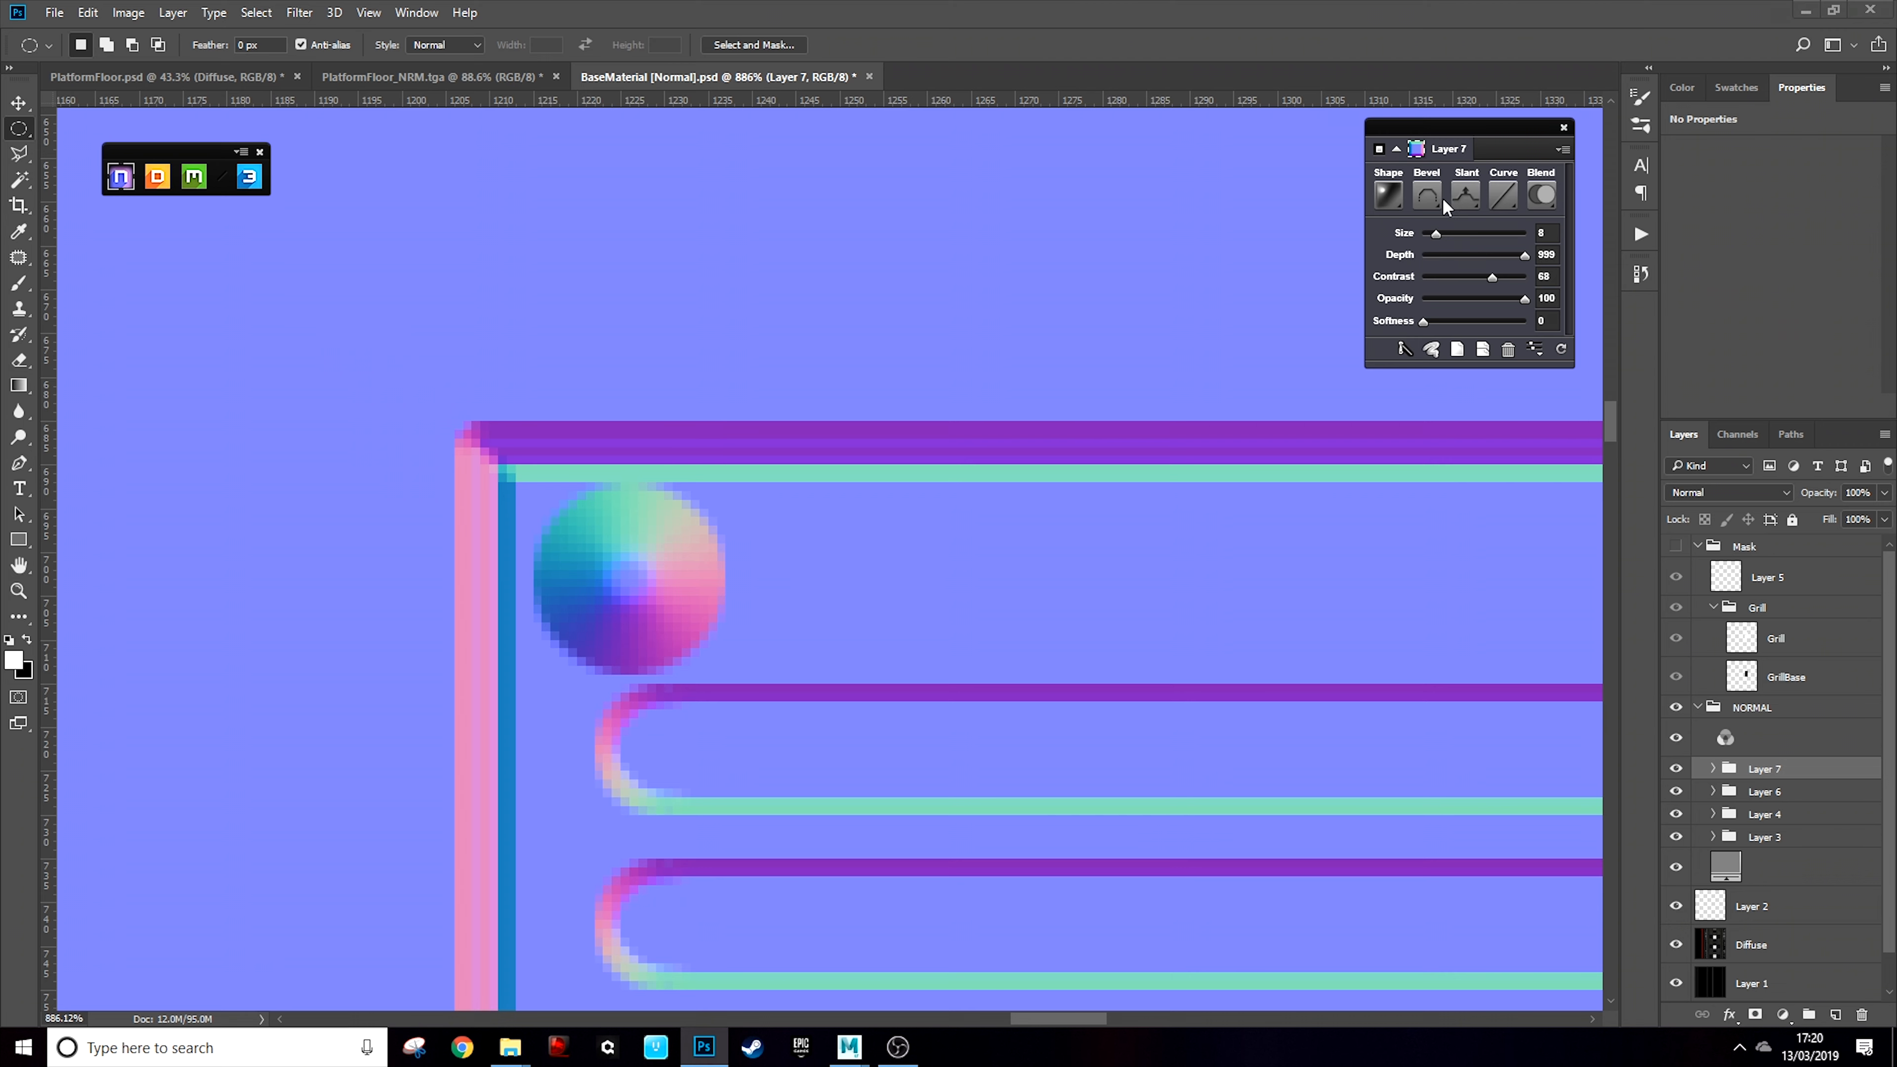
left_click(1427, 196)
left_click(1467, 346)
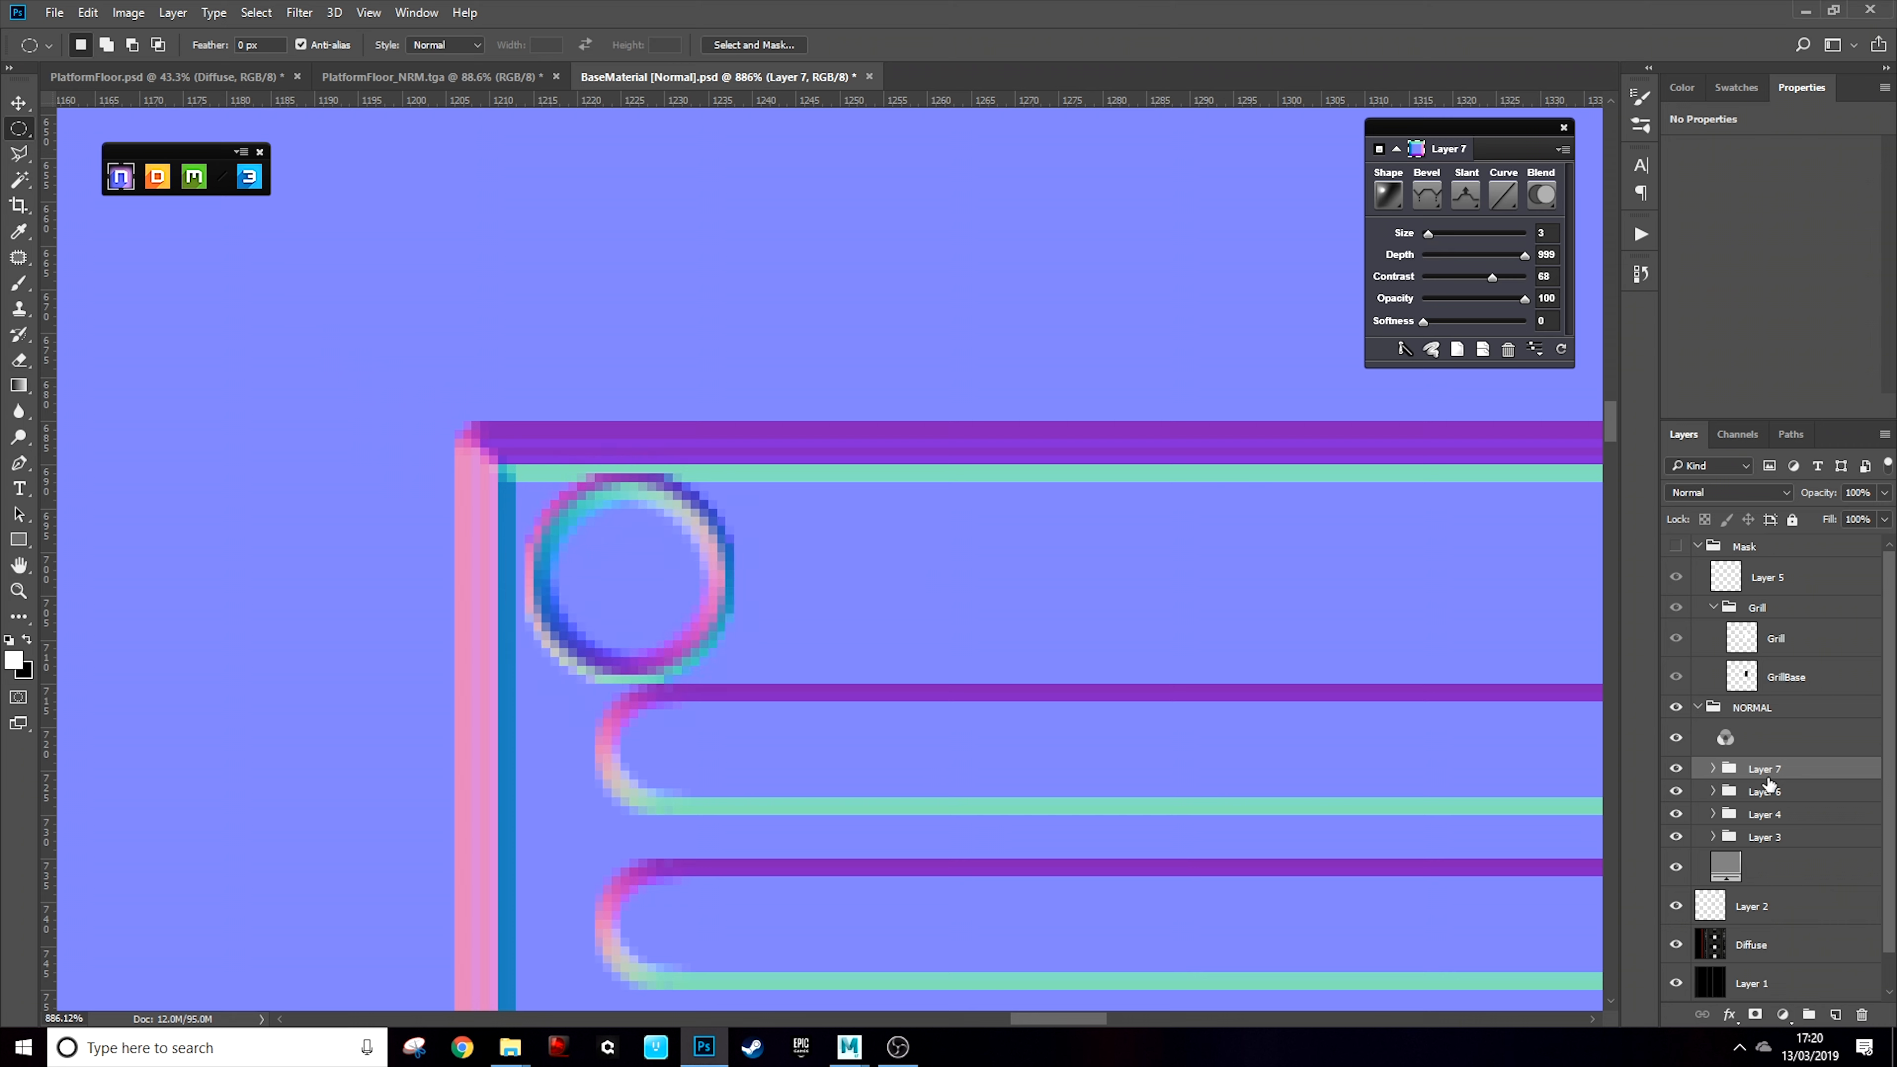
Move the circle's normal below the hexagon's and set its bevel to Inner and its slant to Down
left_click_drag(1765, 778, 1771, 806)
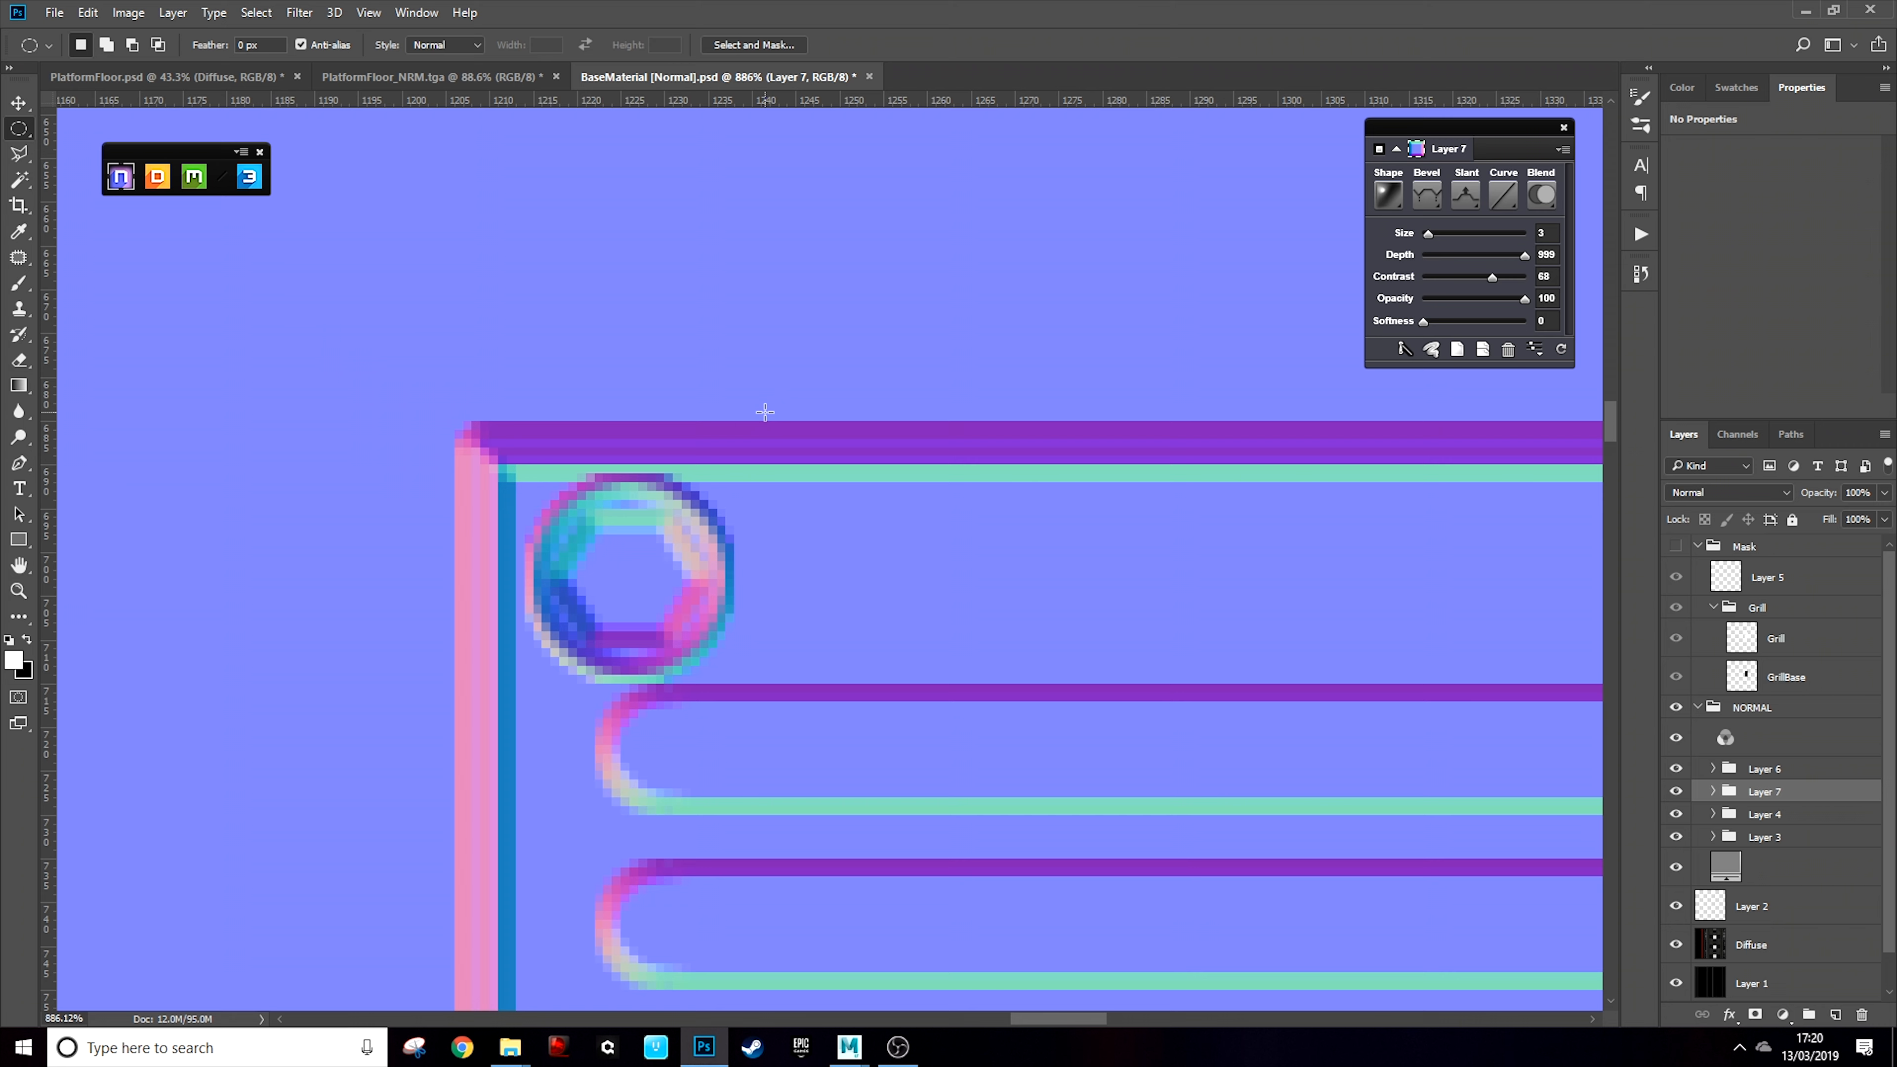
left_click(1437, 198)
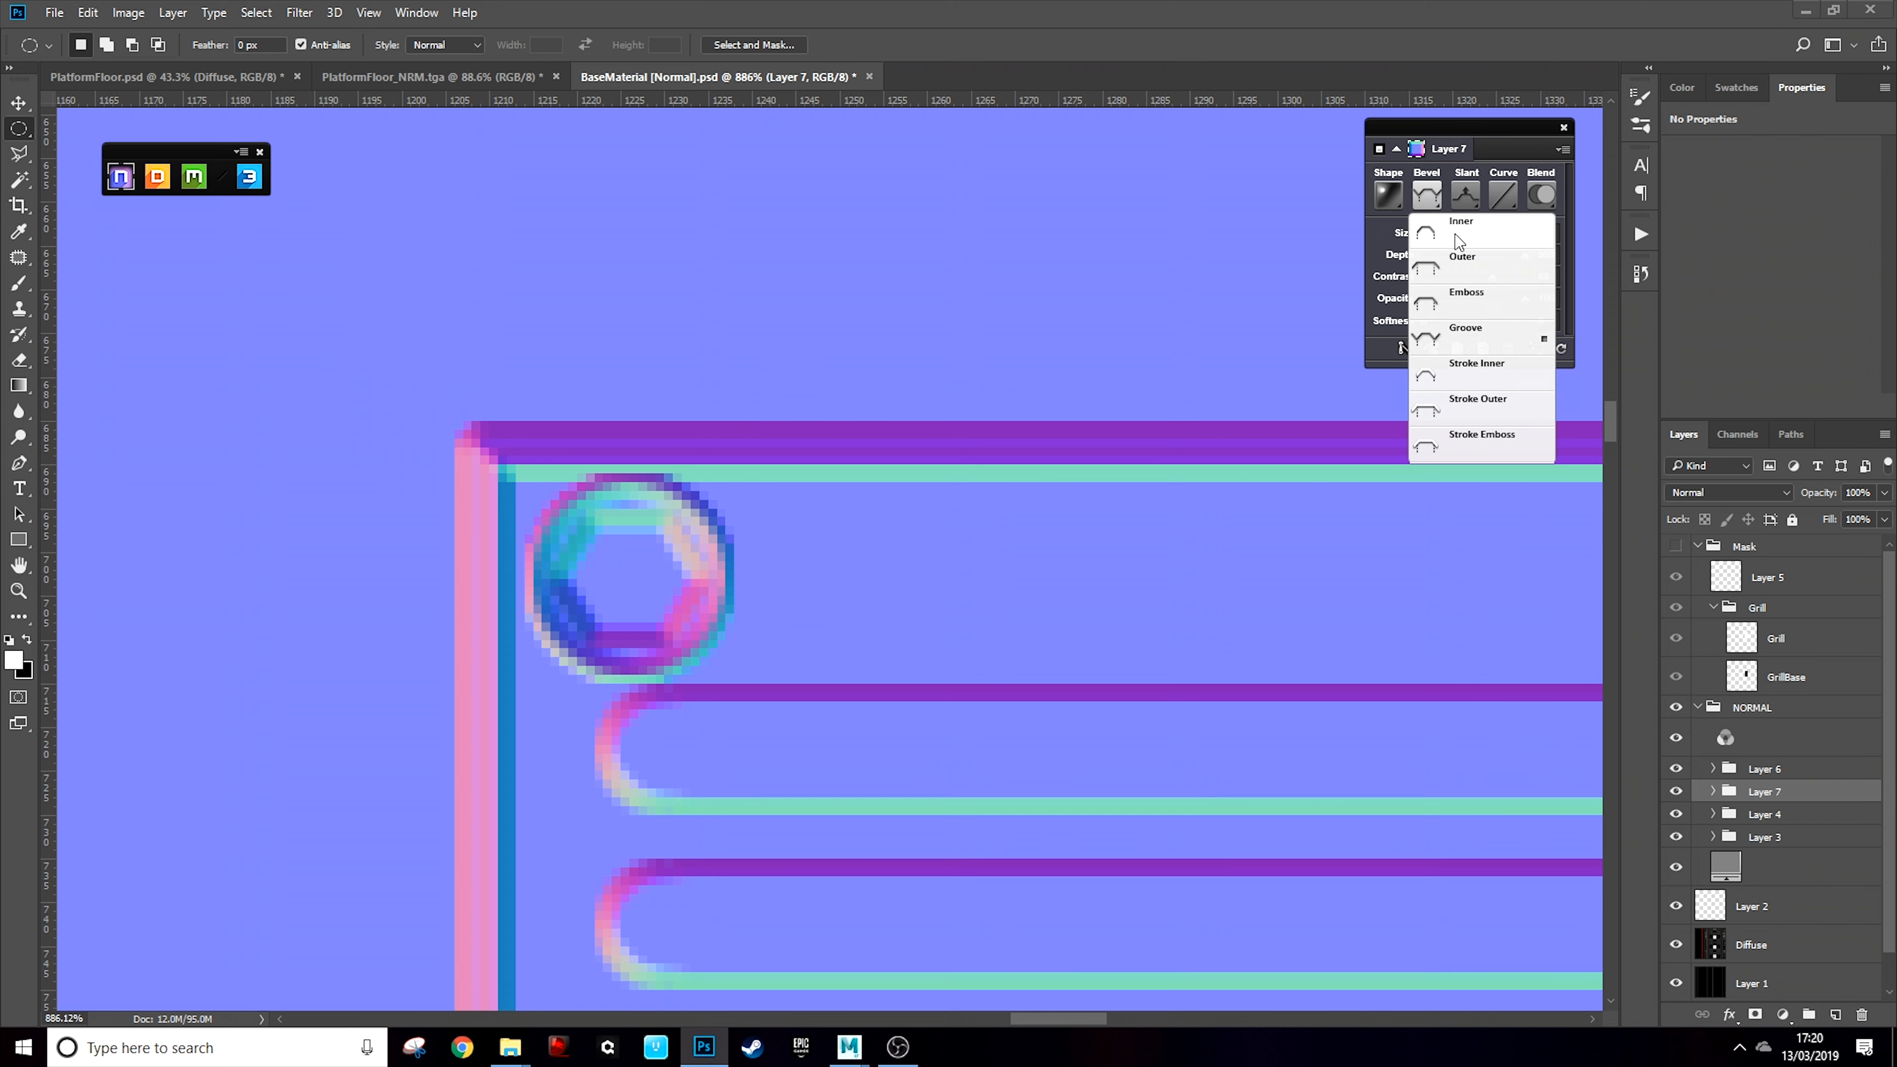
left_click(1460, 238)
left_click(1465, 194)
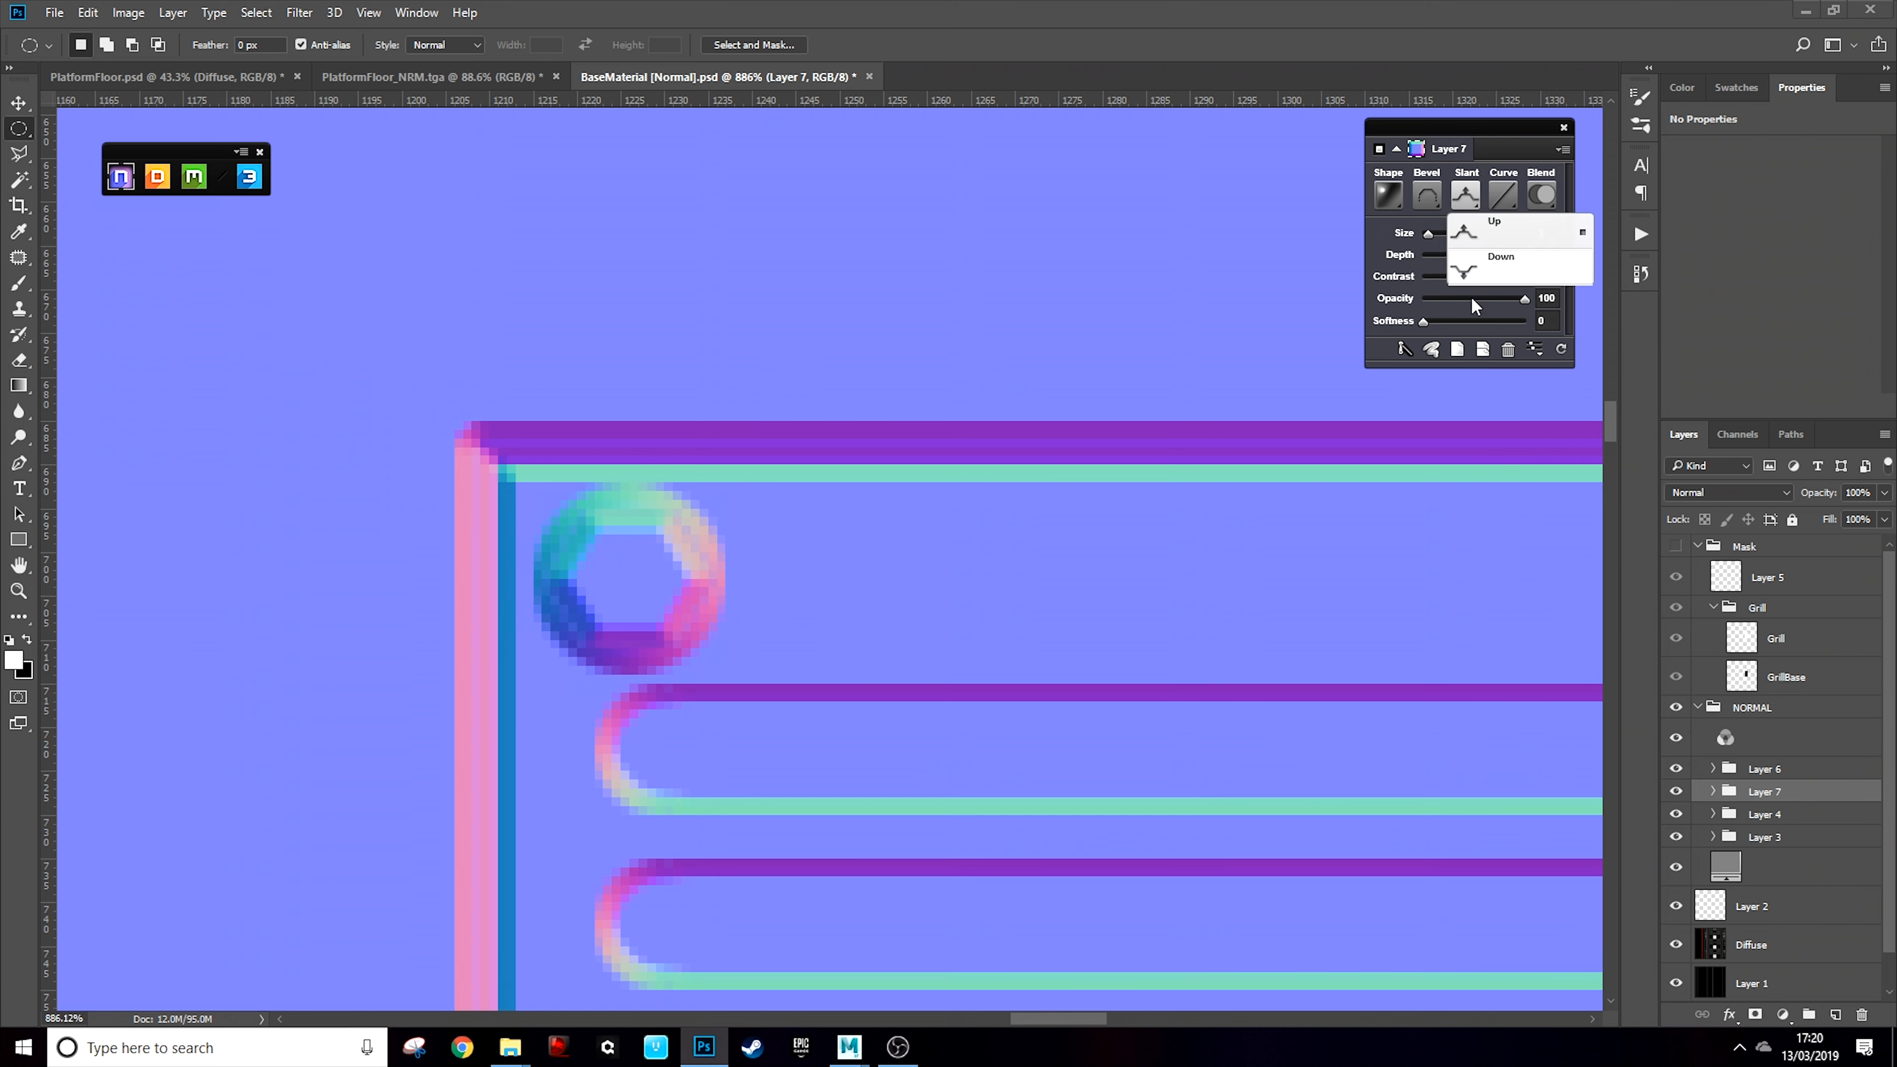
left_click(1497, 281)
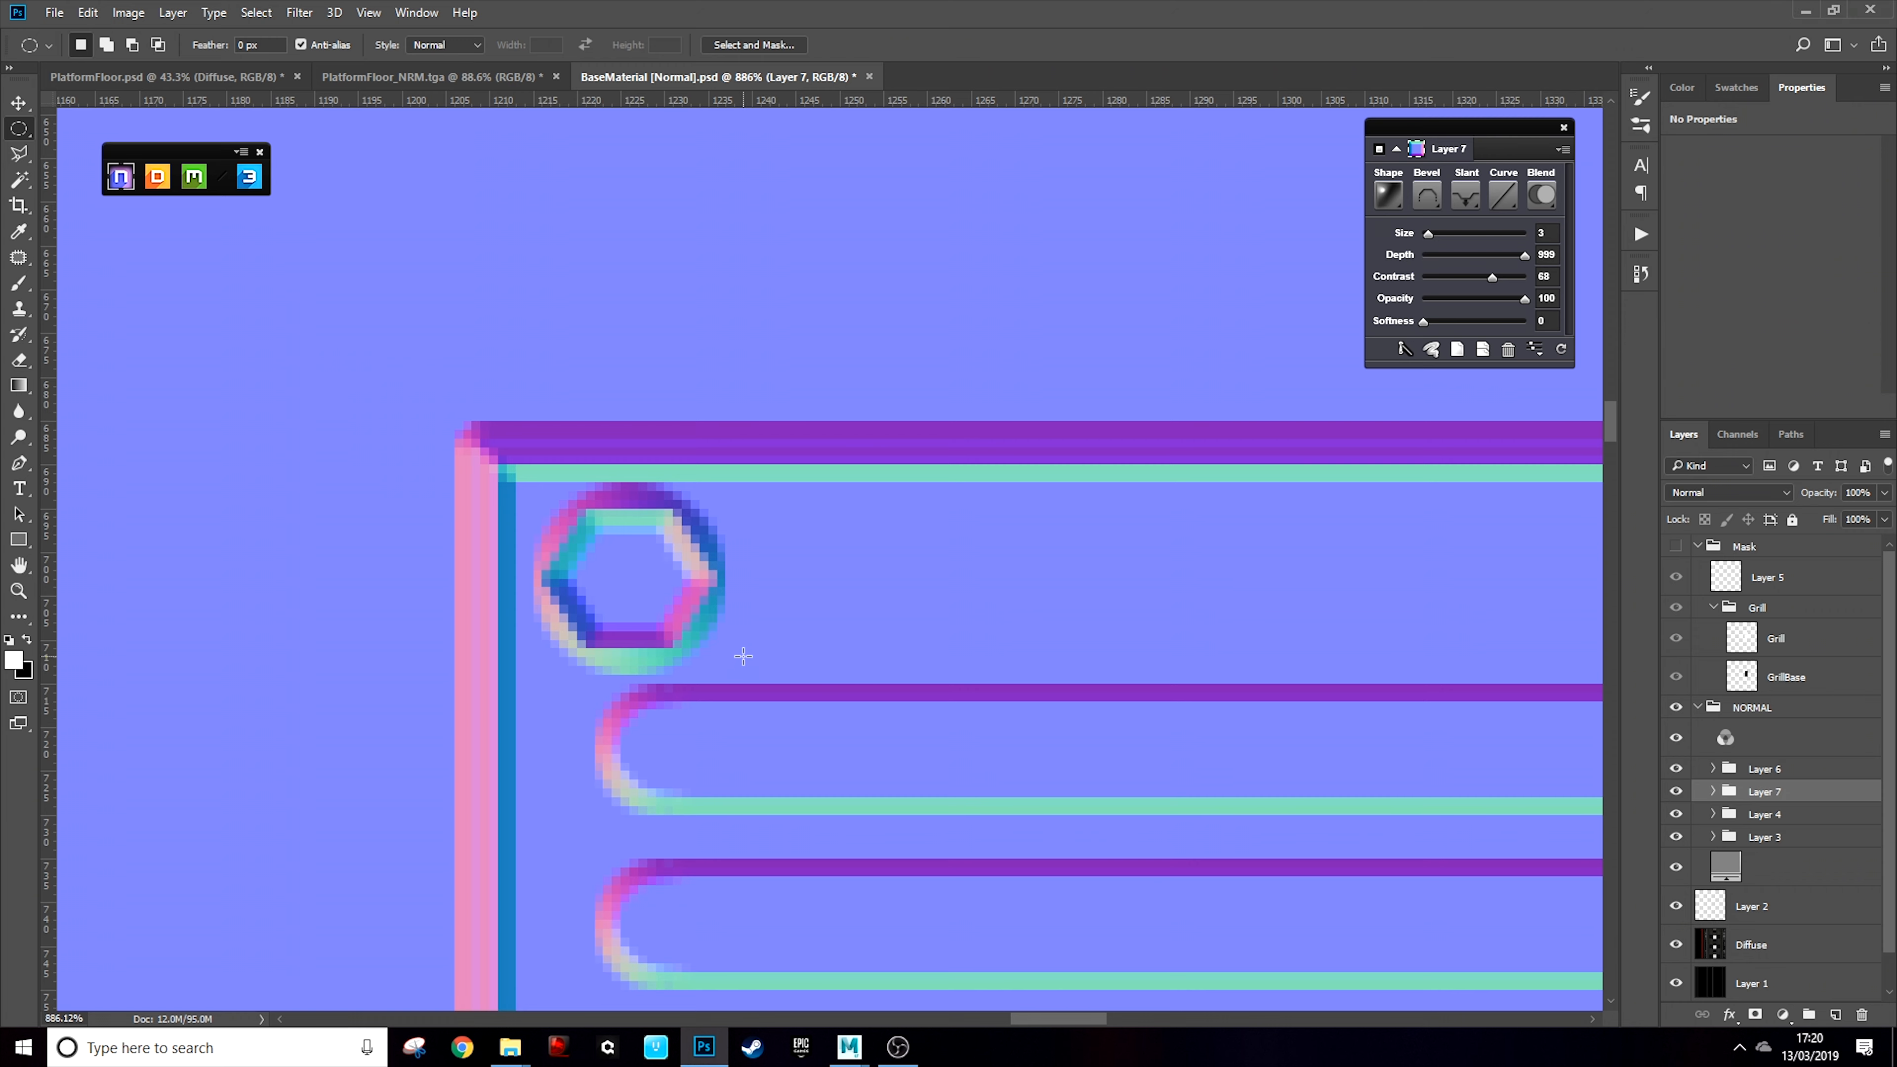
Group the hexagon and circle normals and name the group Bolt
scroll(743, 656, "down", 10)
scroll(802, 640, "up", 5)
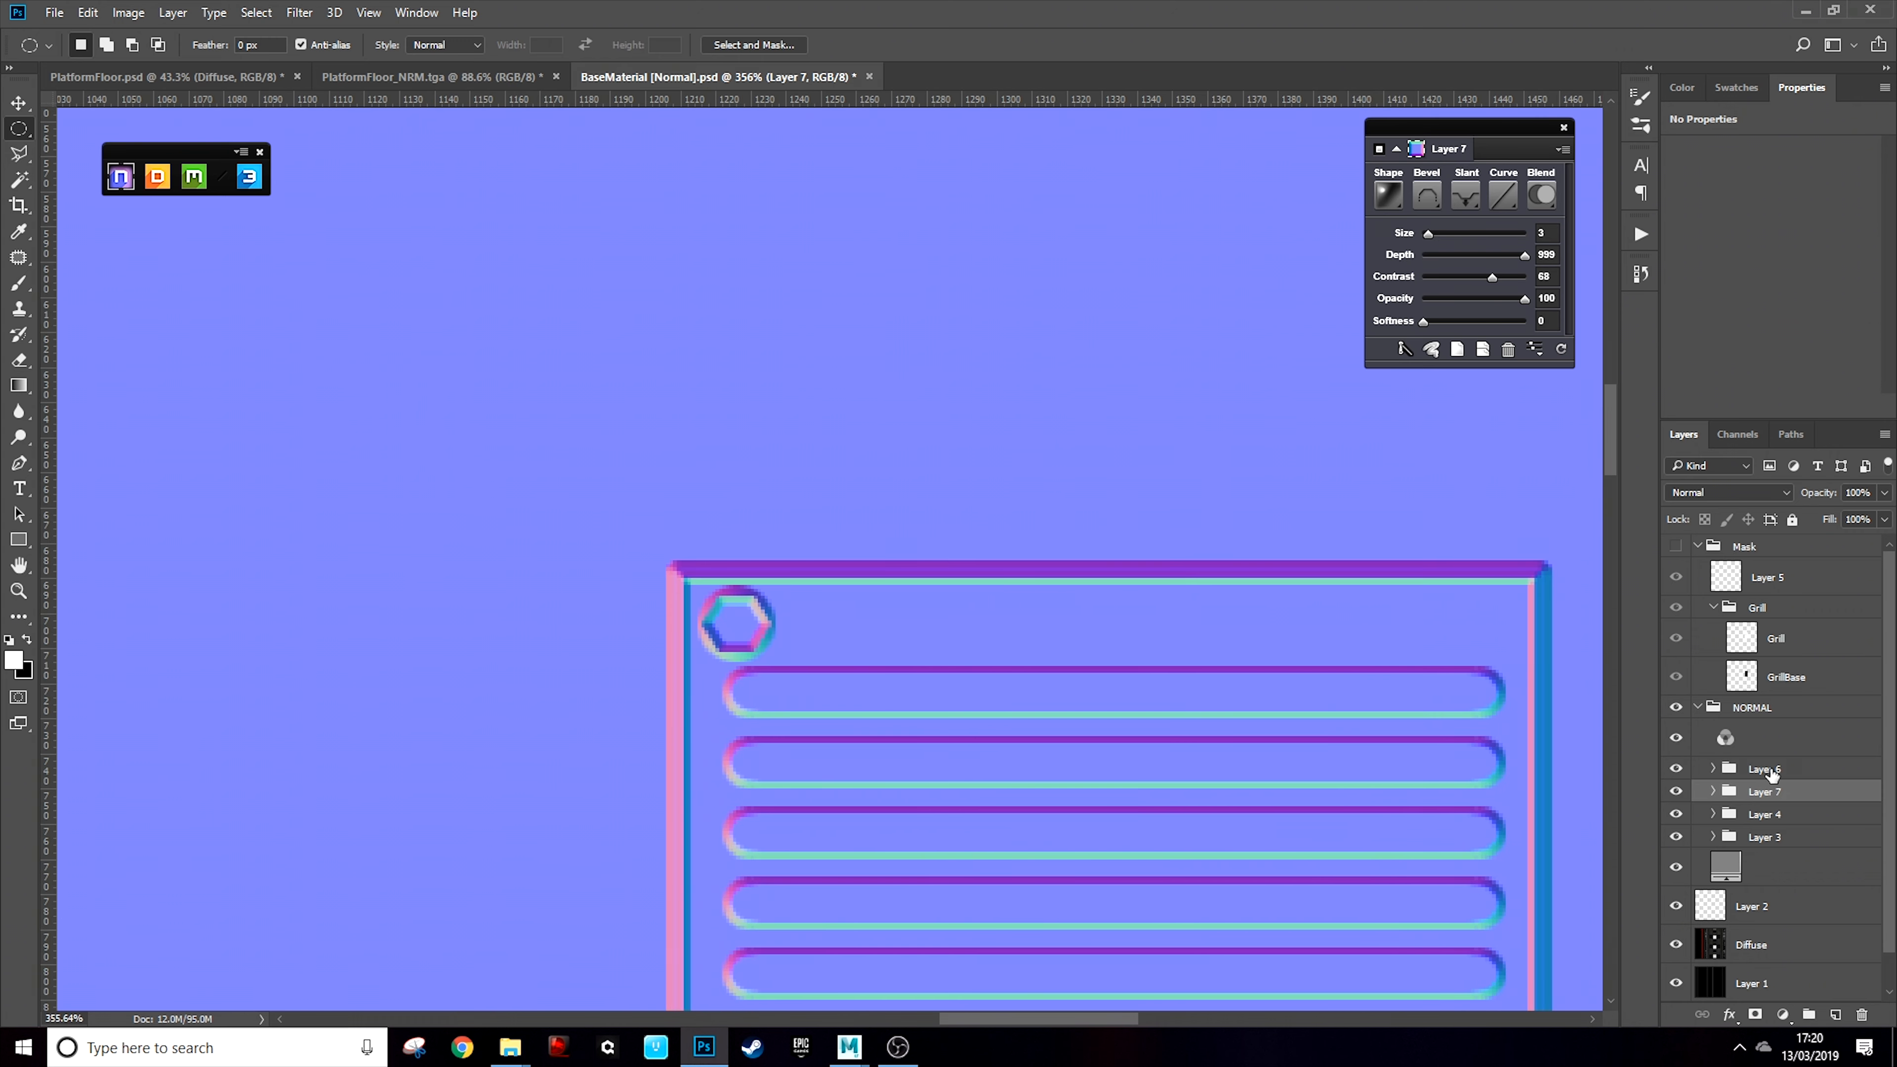
left_click(1771, 774, "shift")
key("ctrl+g")
double_click(1770, 769)
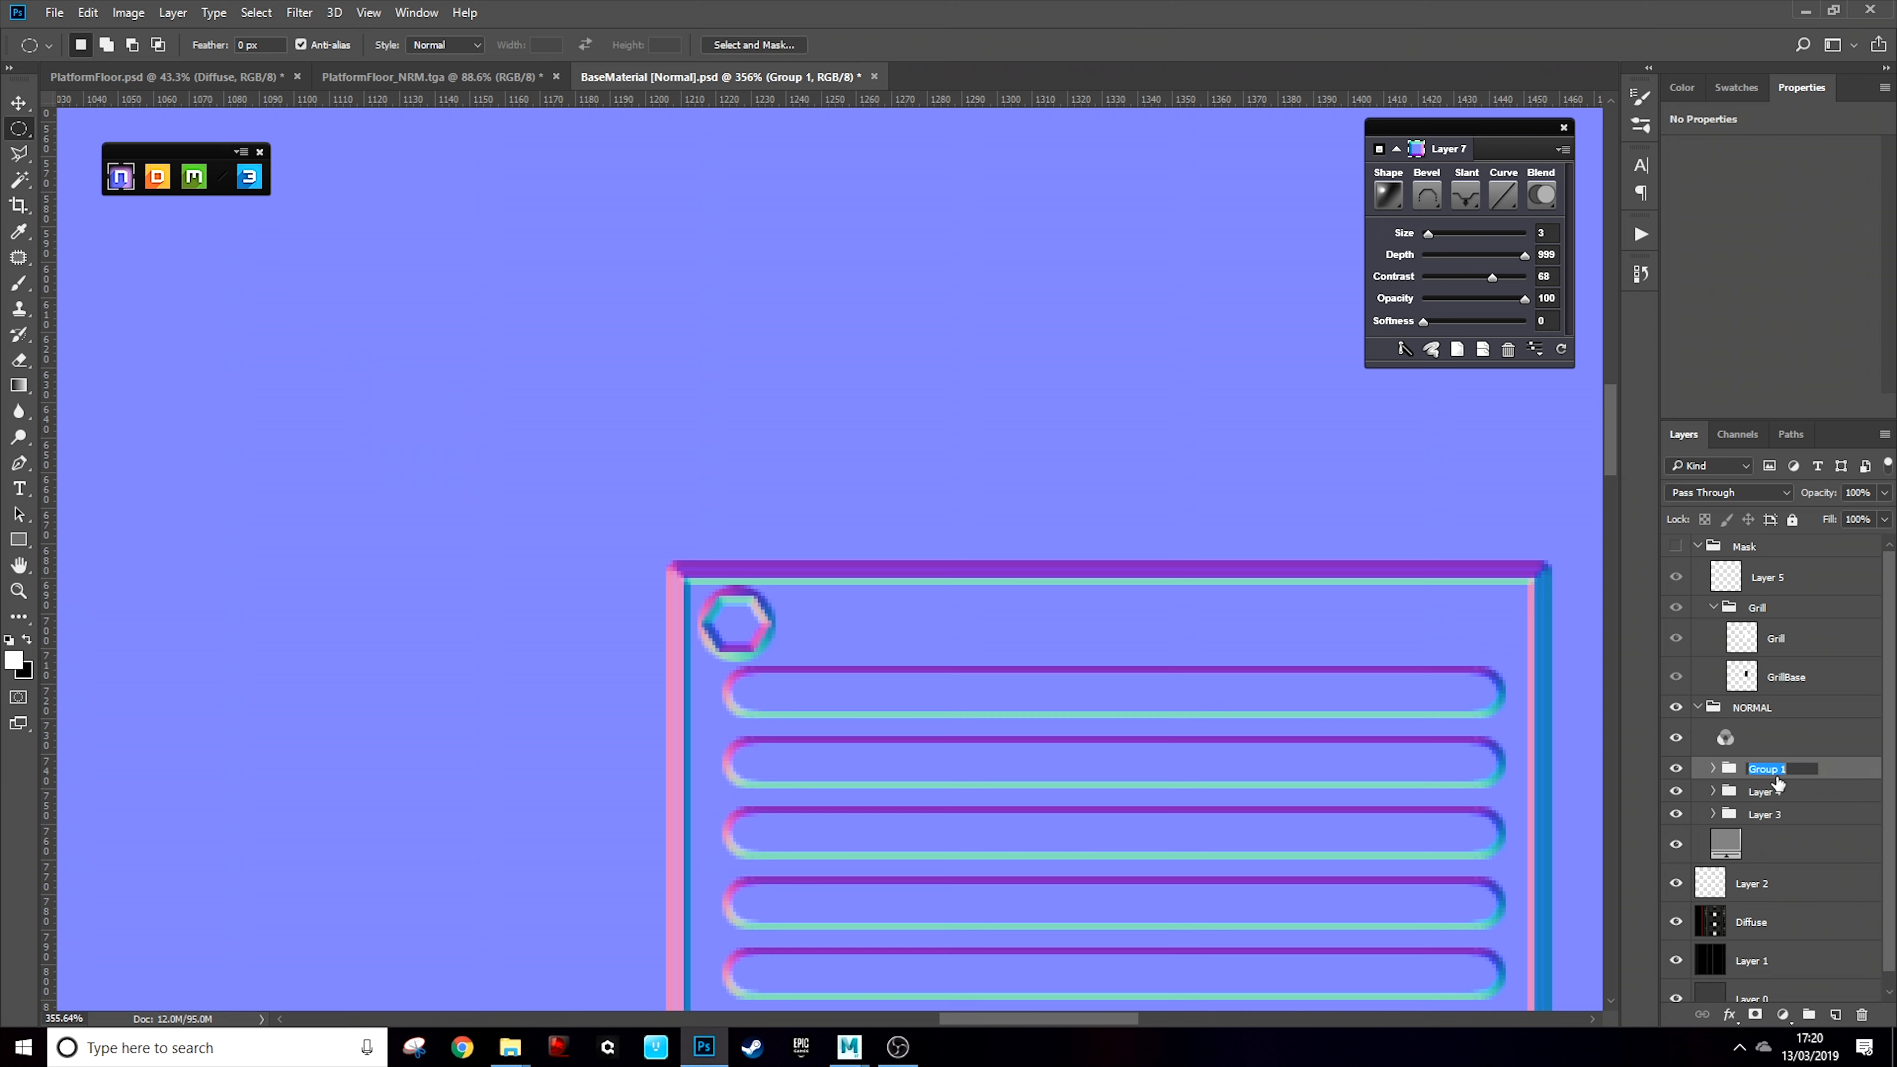
type("Bolt")
key("Return")
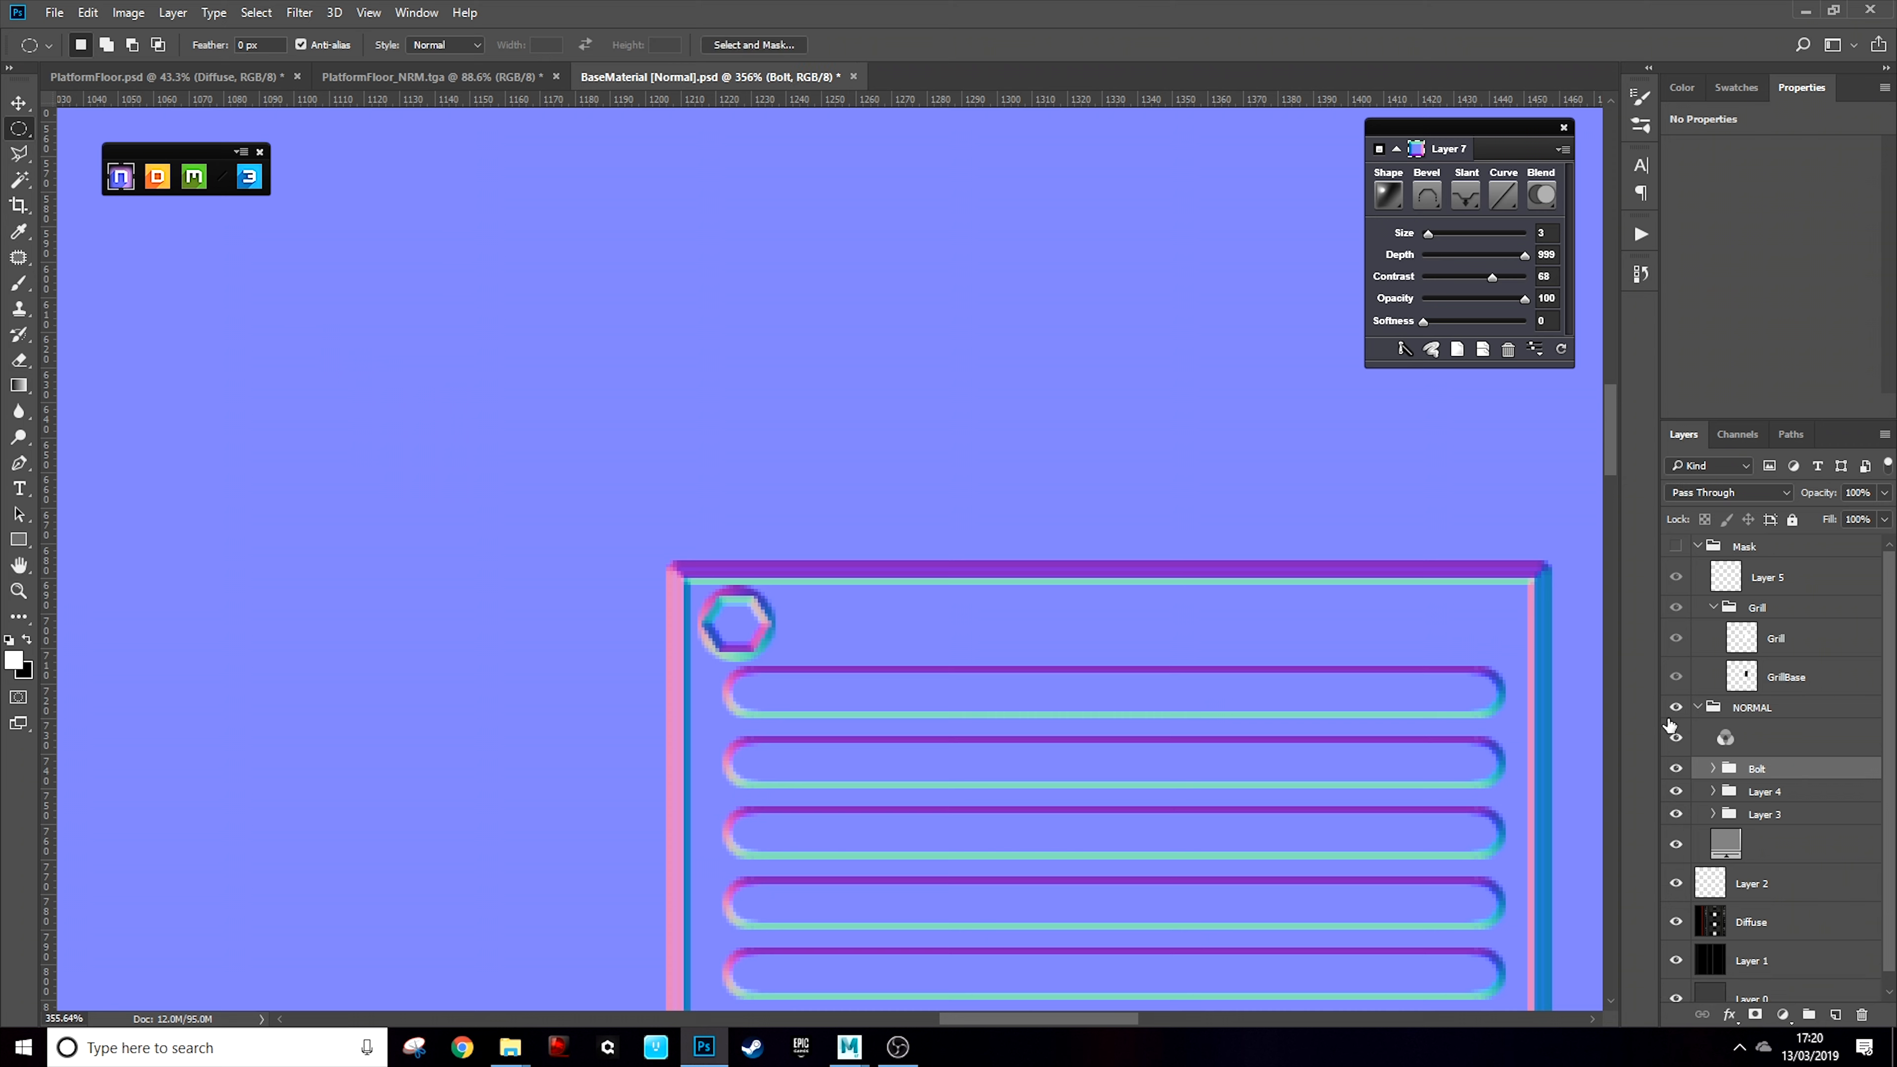
Try duplicating the Bolt group into the grill's upper-right corner, and undo the copy
left_click(19, 102)
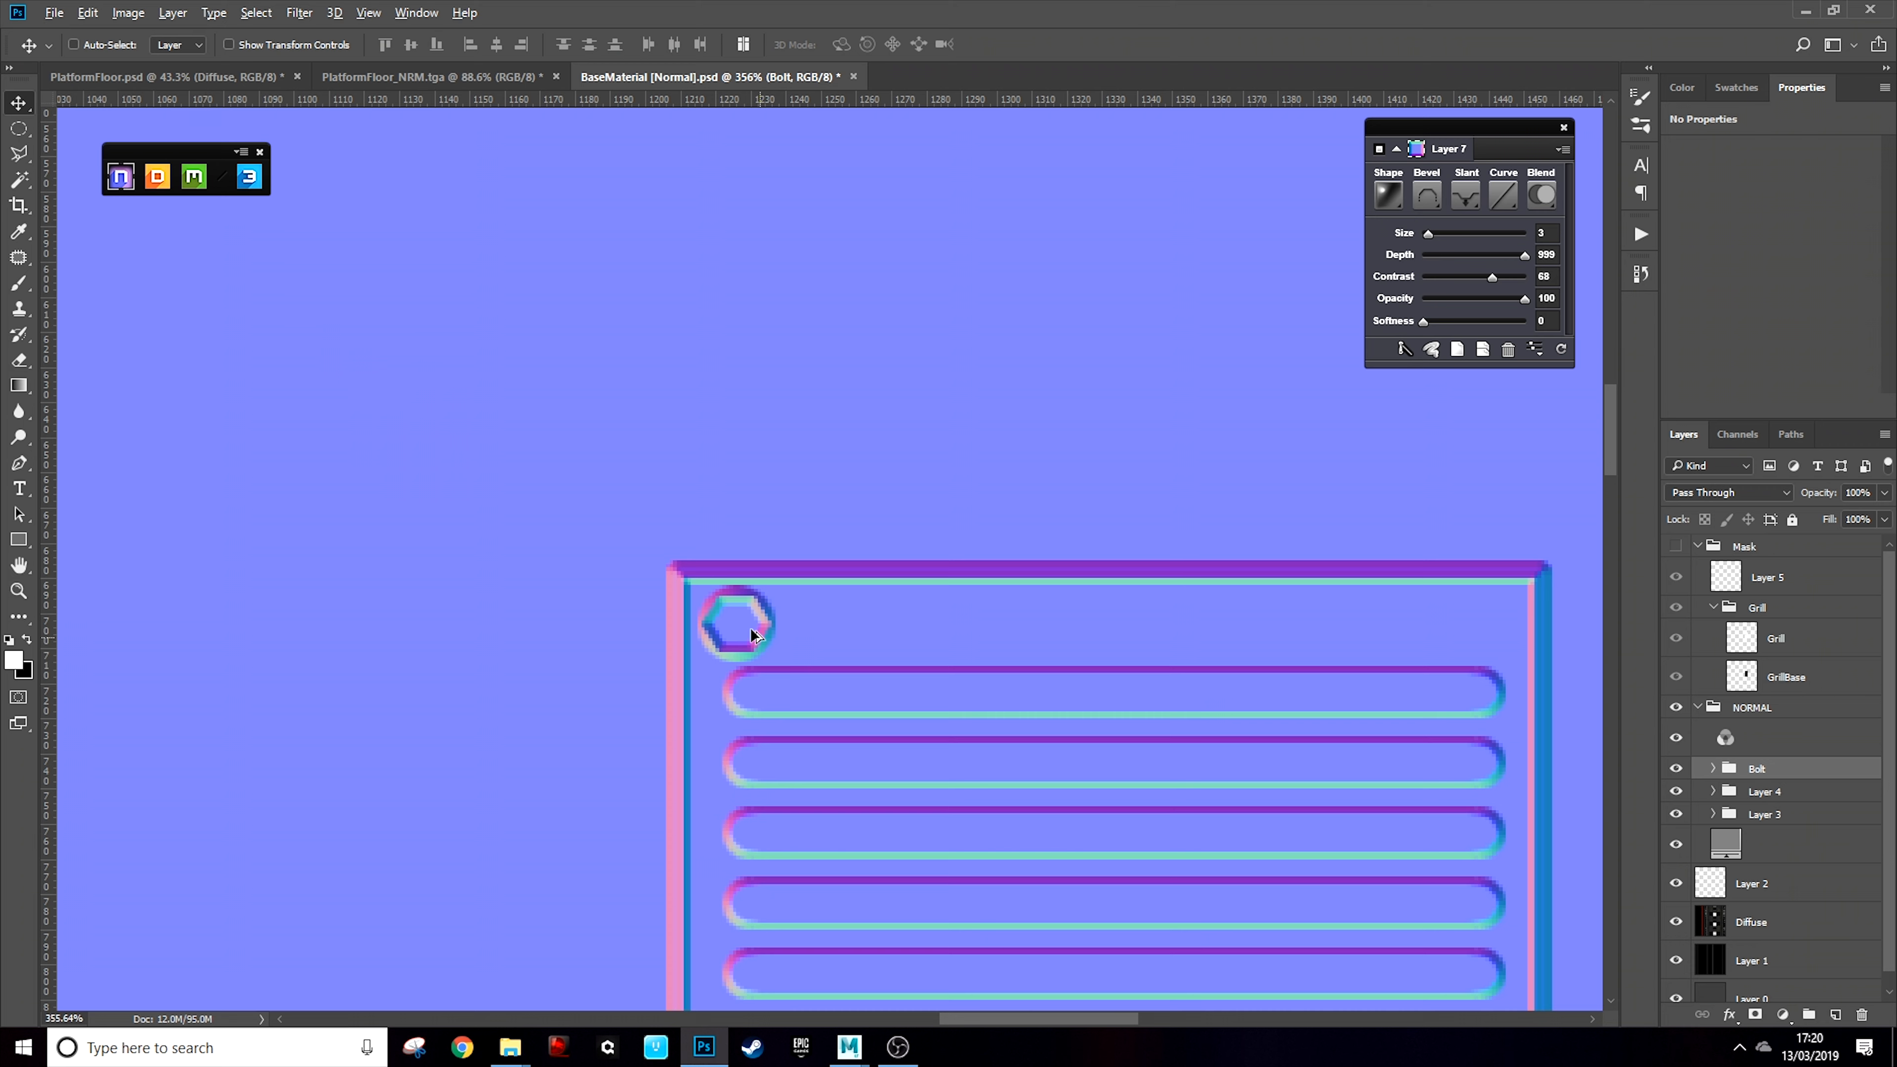
left_click_drag(730, 634, 1487, 629)
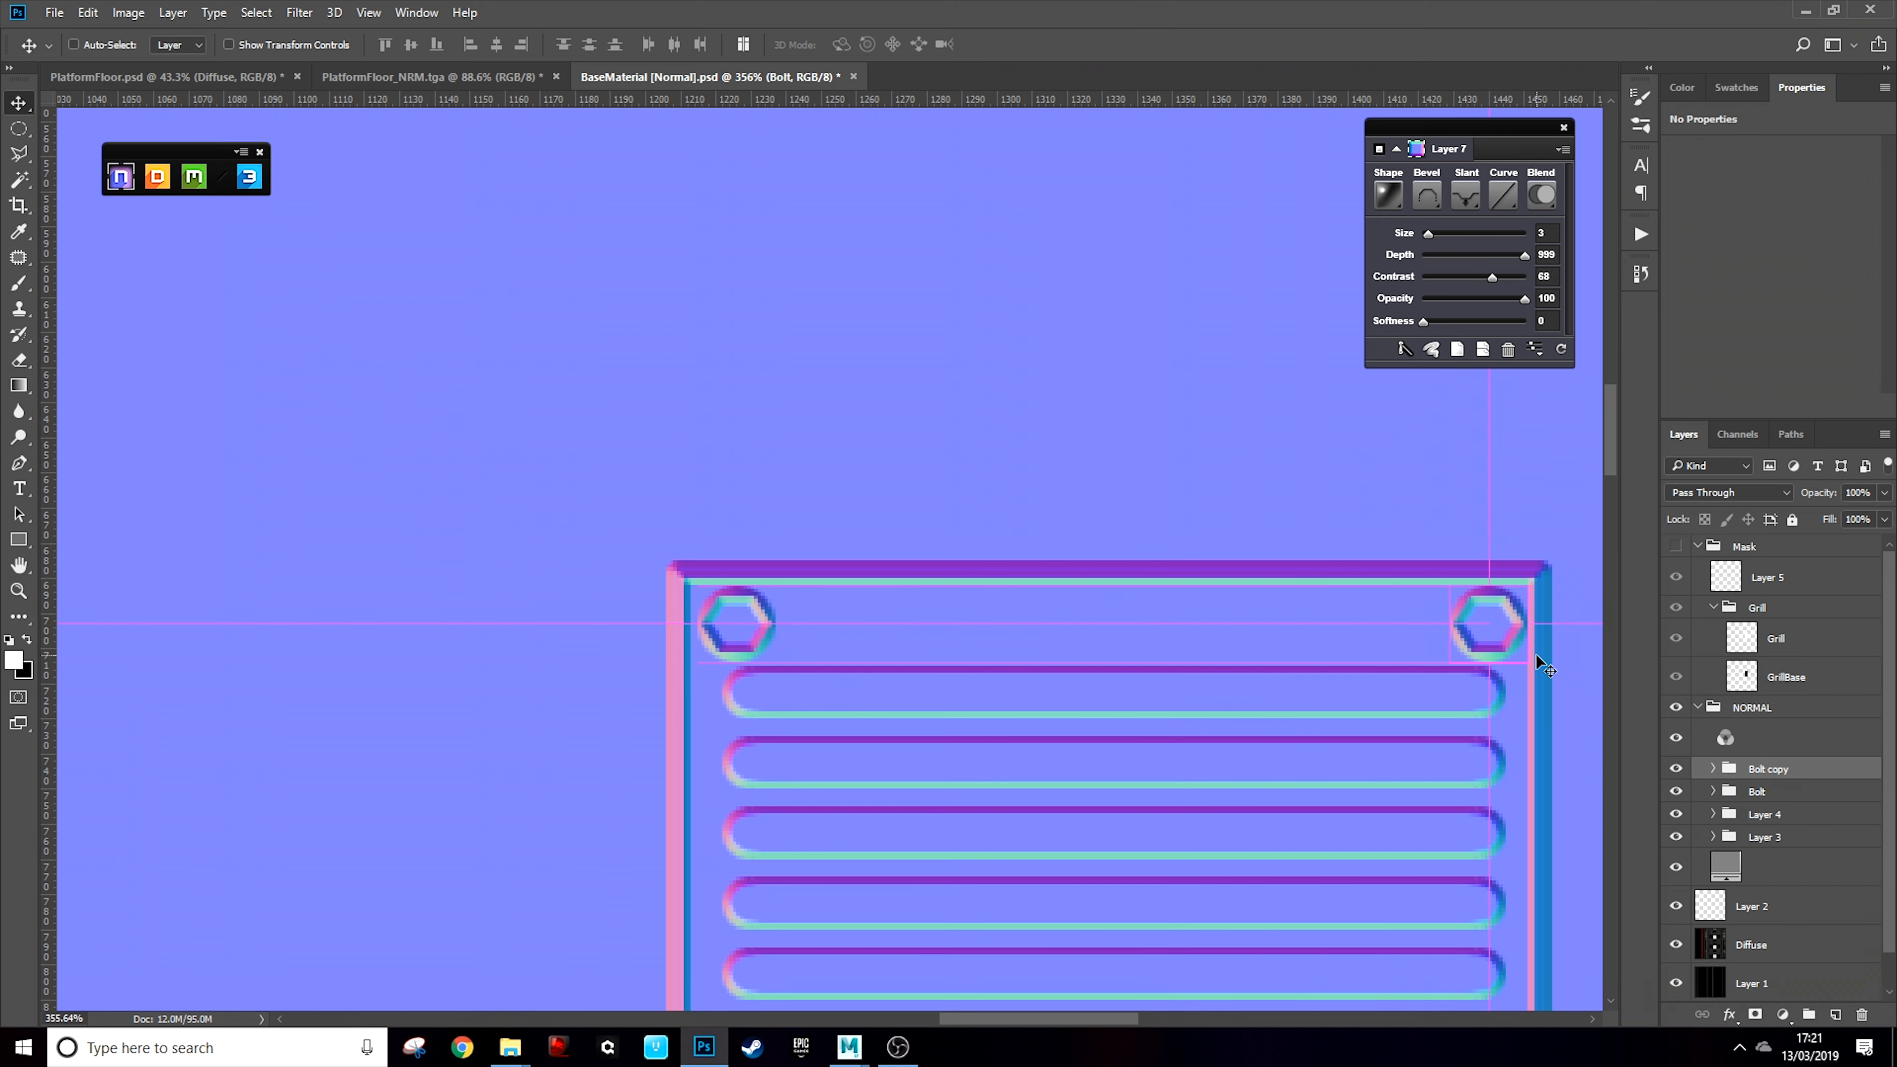
key("ctrl+z")
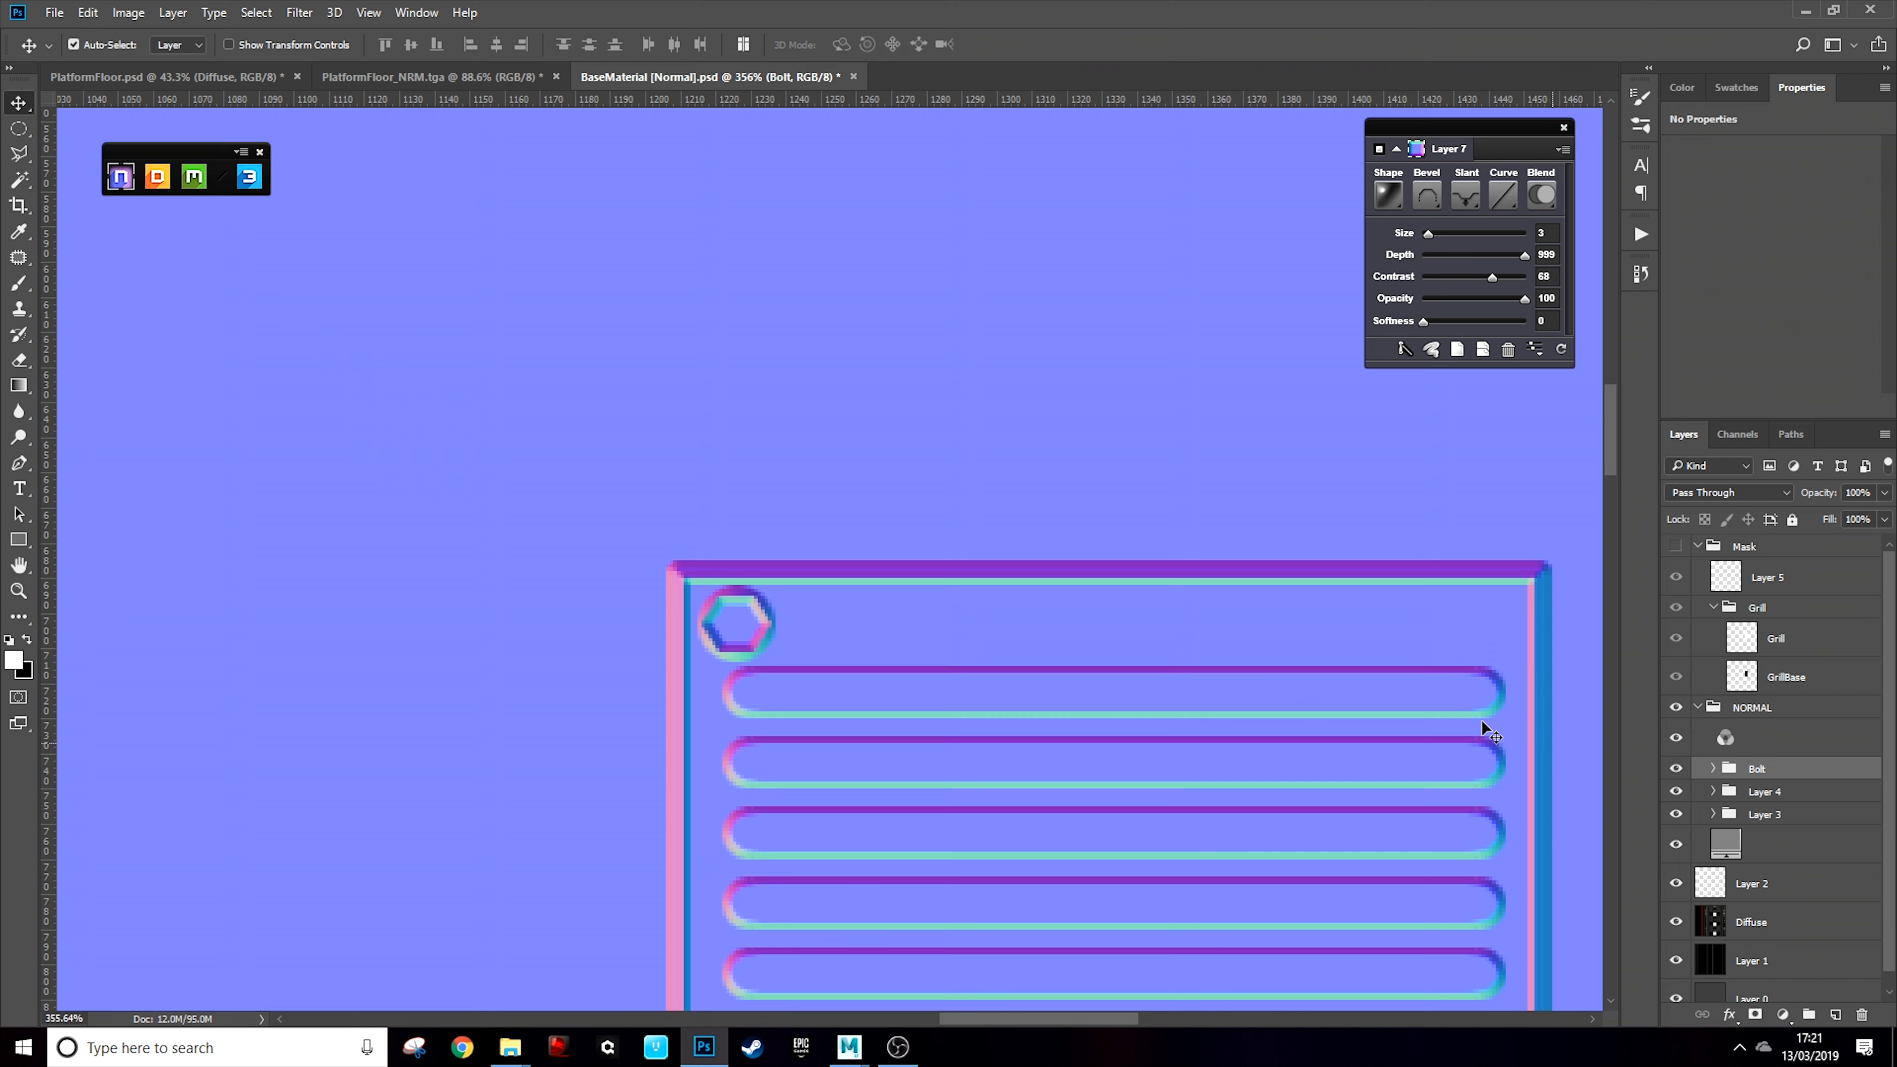
Scale the Bolt group down slightly and reposition it in the grill's upper-left corner
key("ctrl+t")
left_click_drag(776, 577, 751, 628)
key("Return")
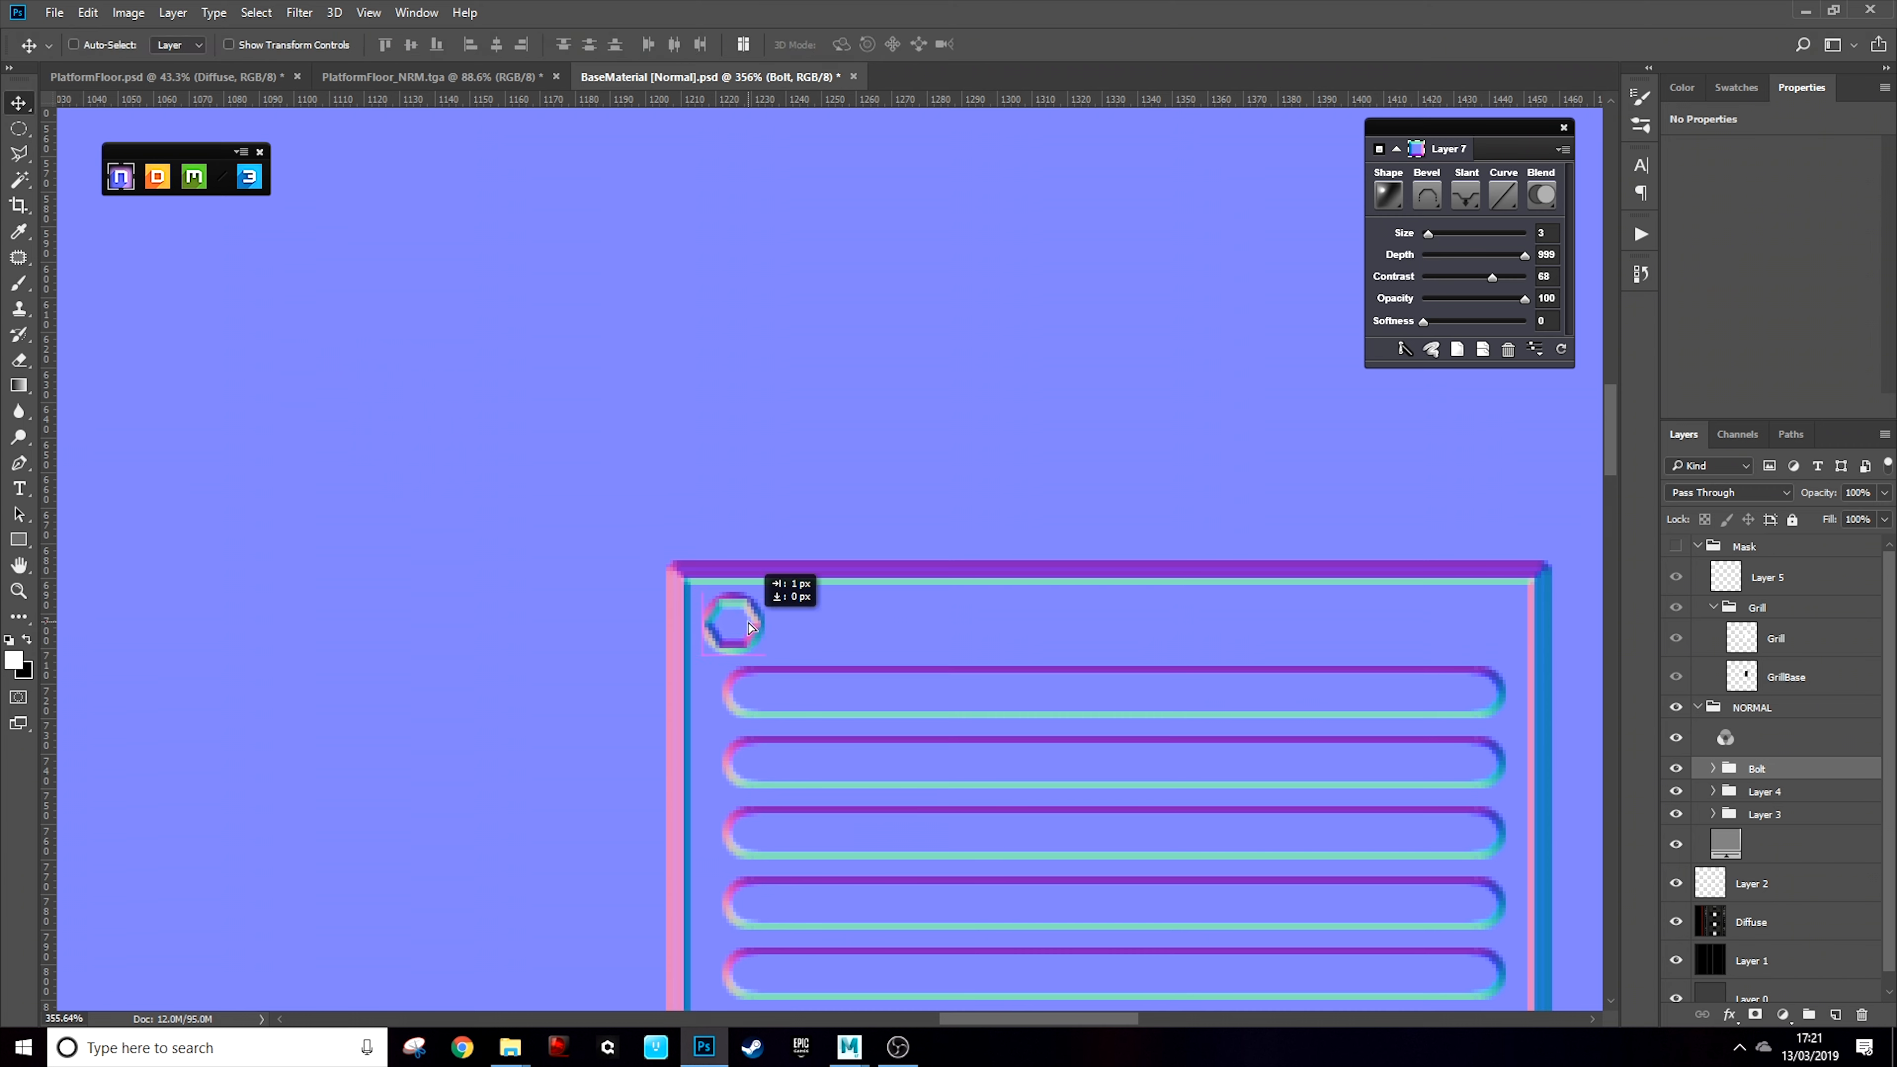
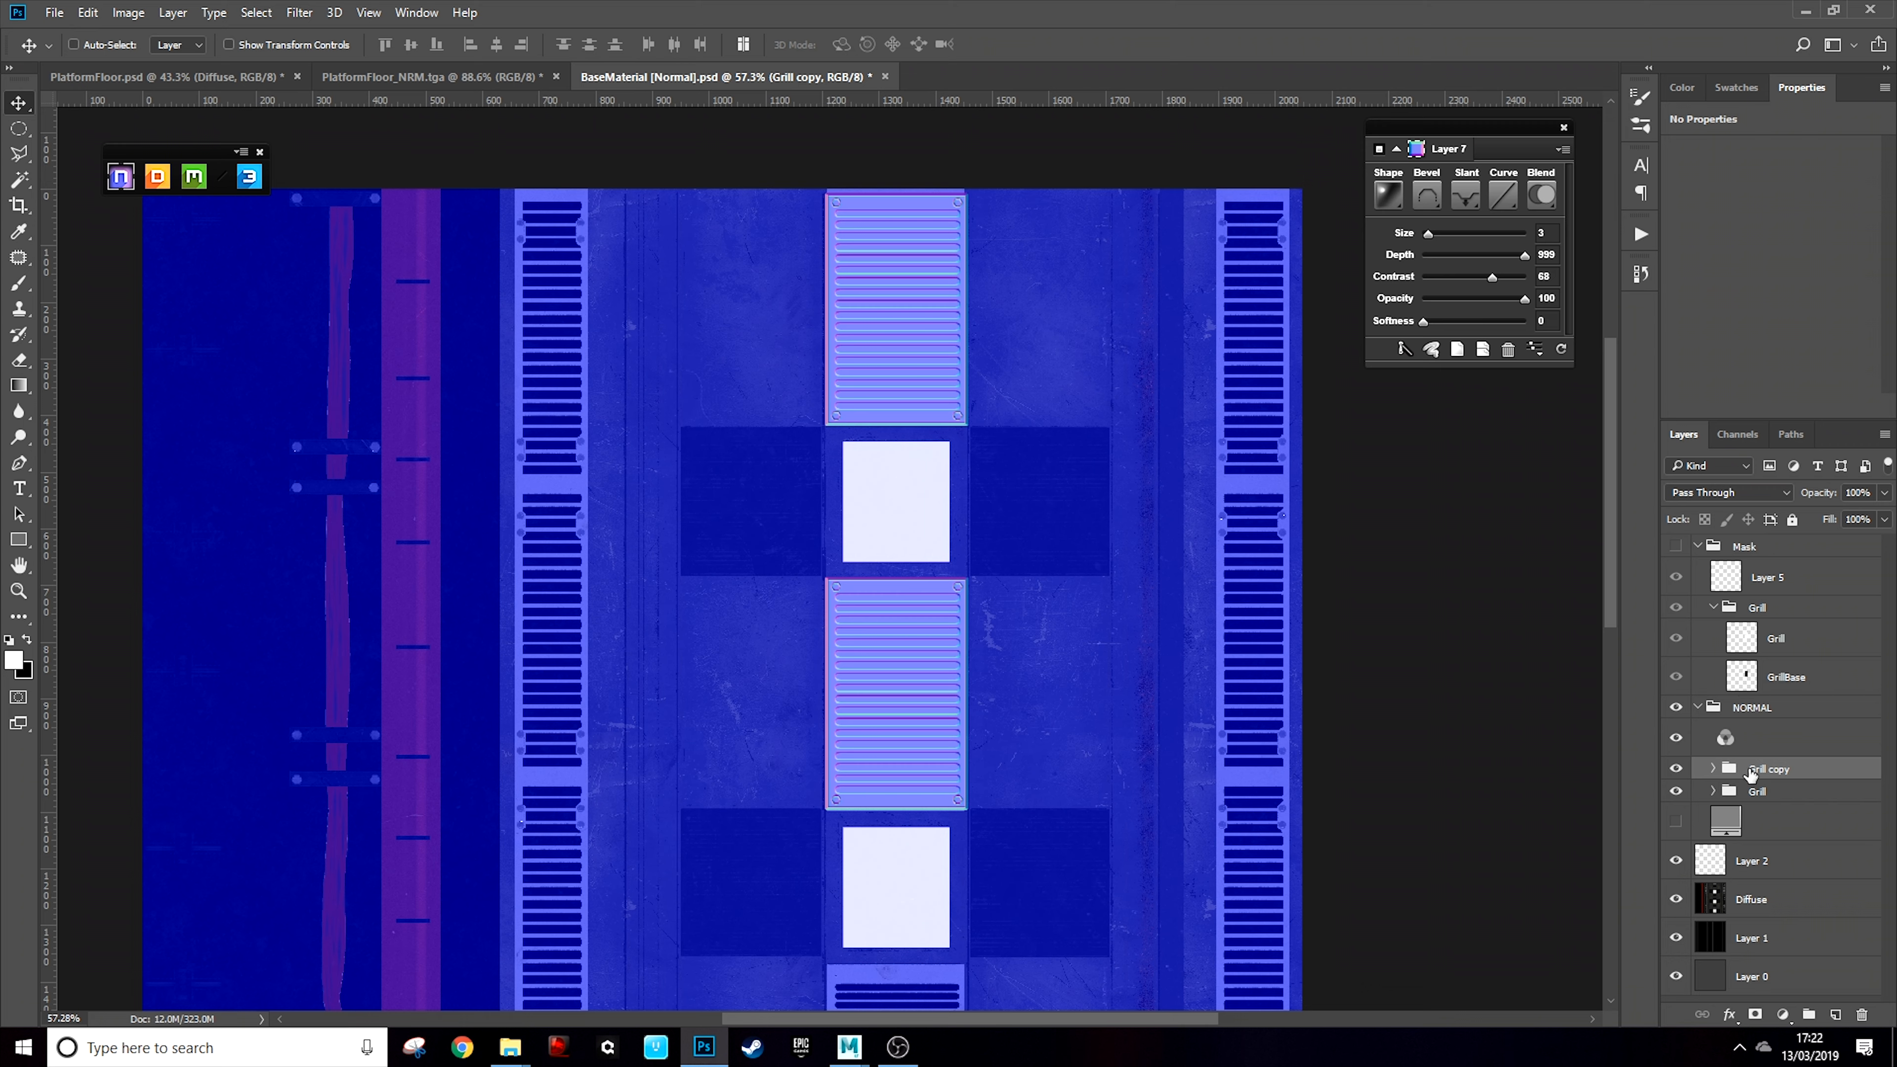
scroll(1738, 804, "down", 1)
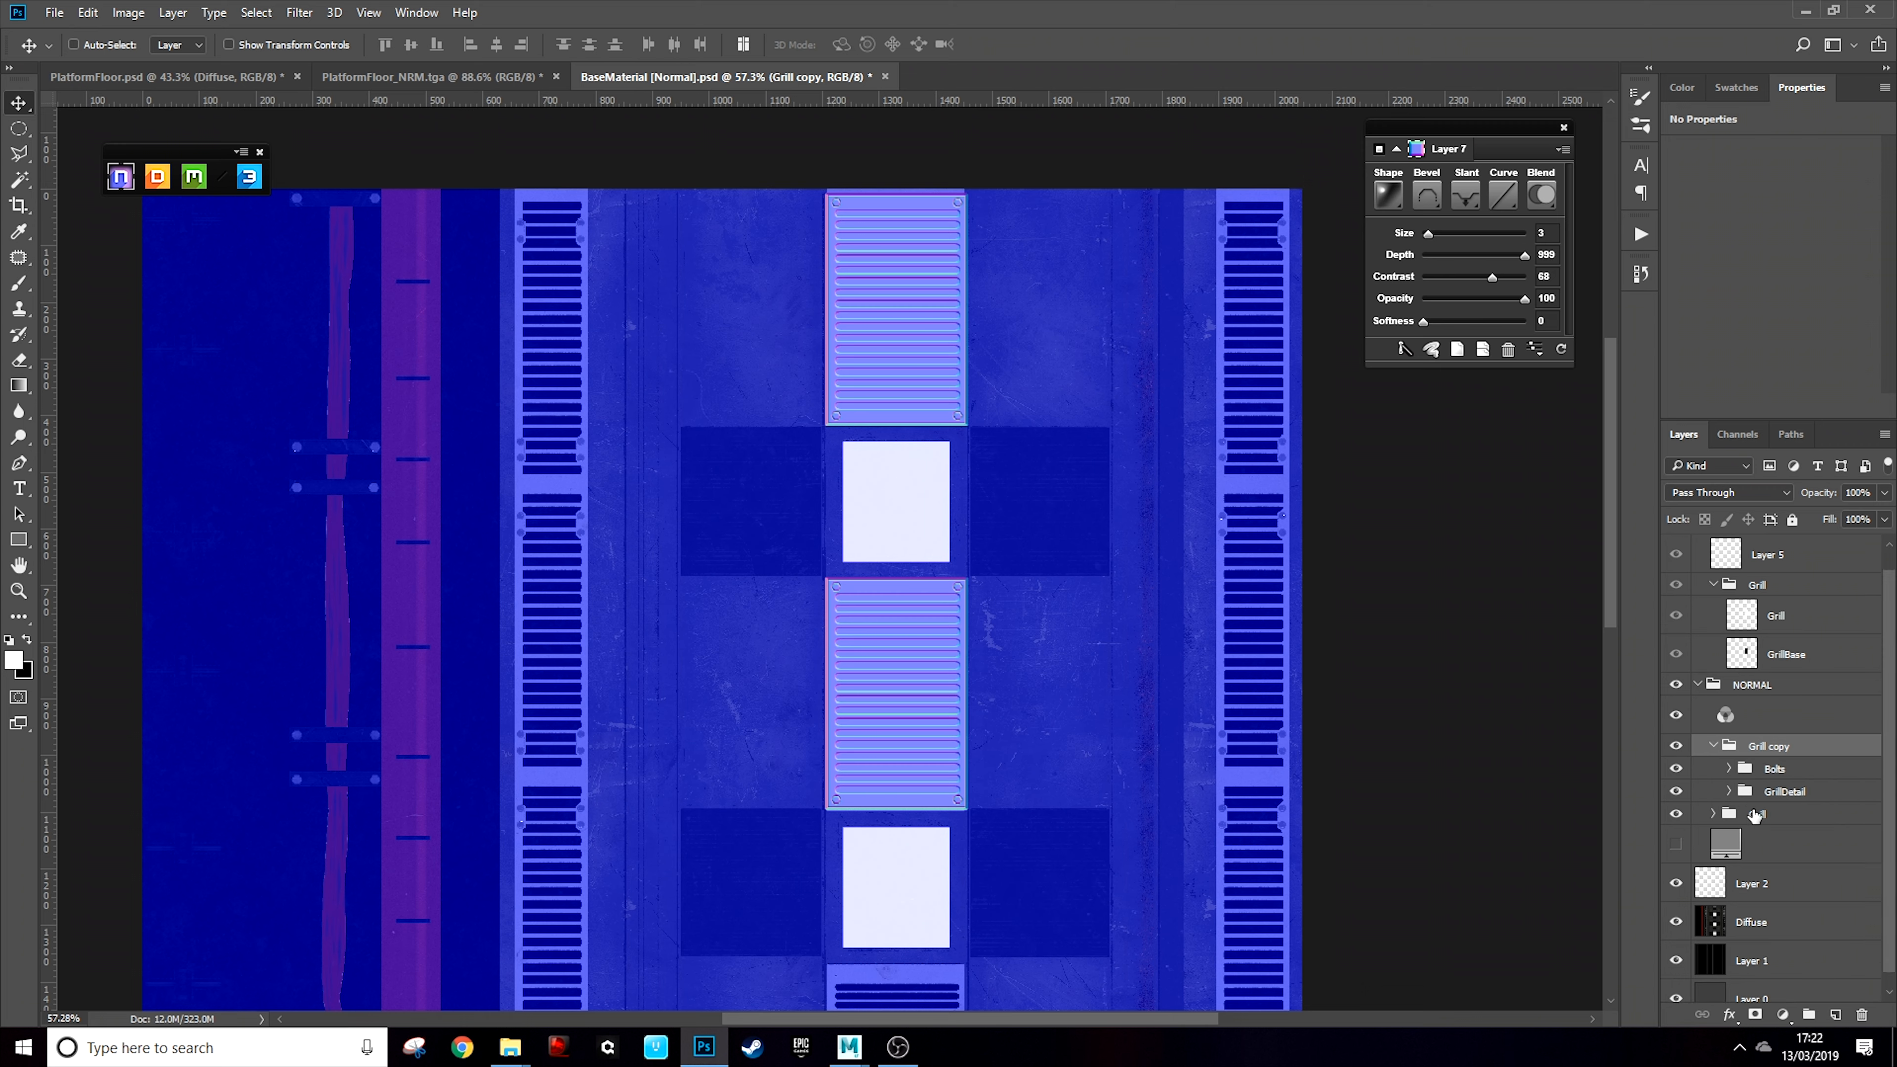
scroll(1718, 816, "down", 2)
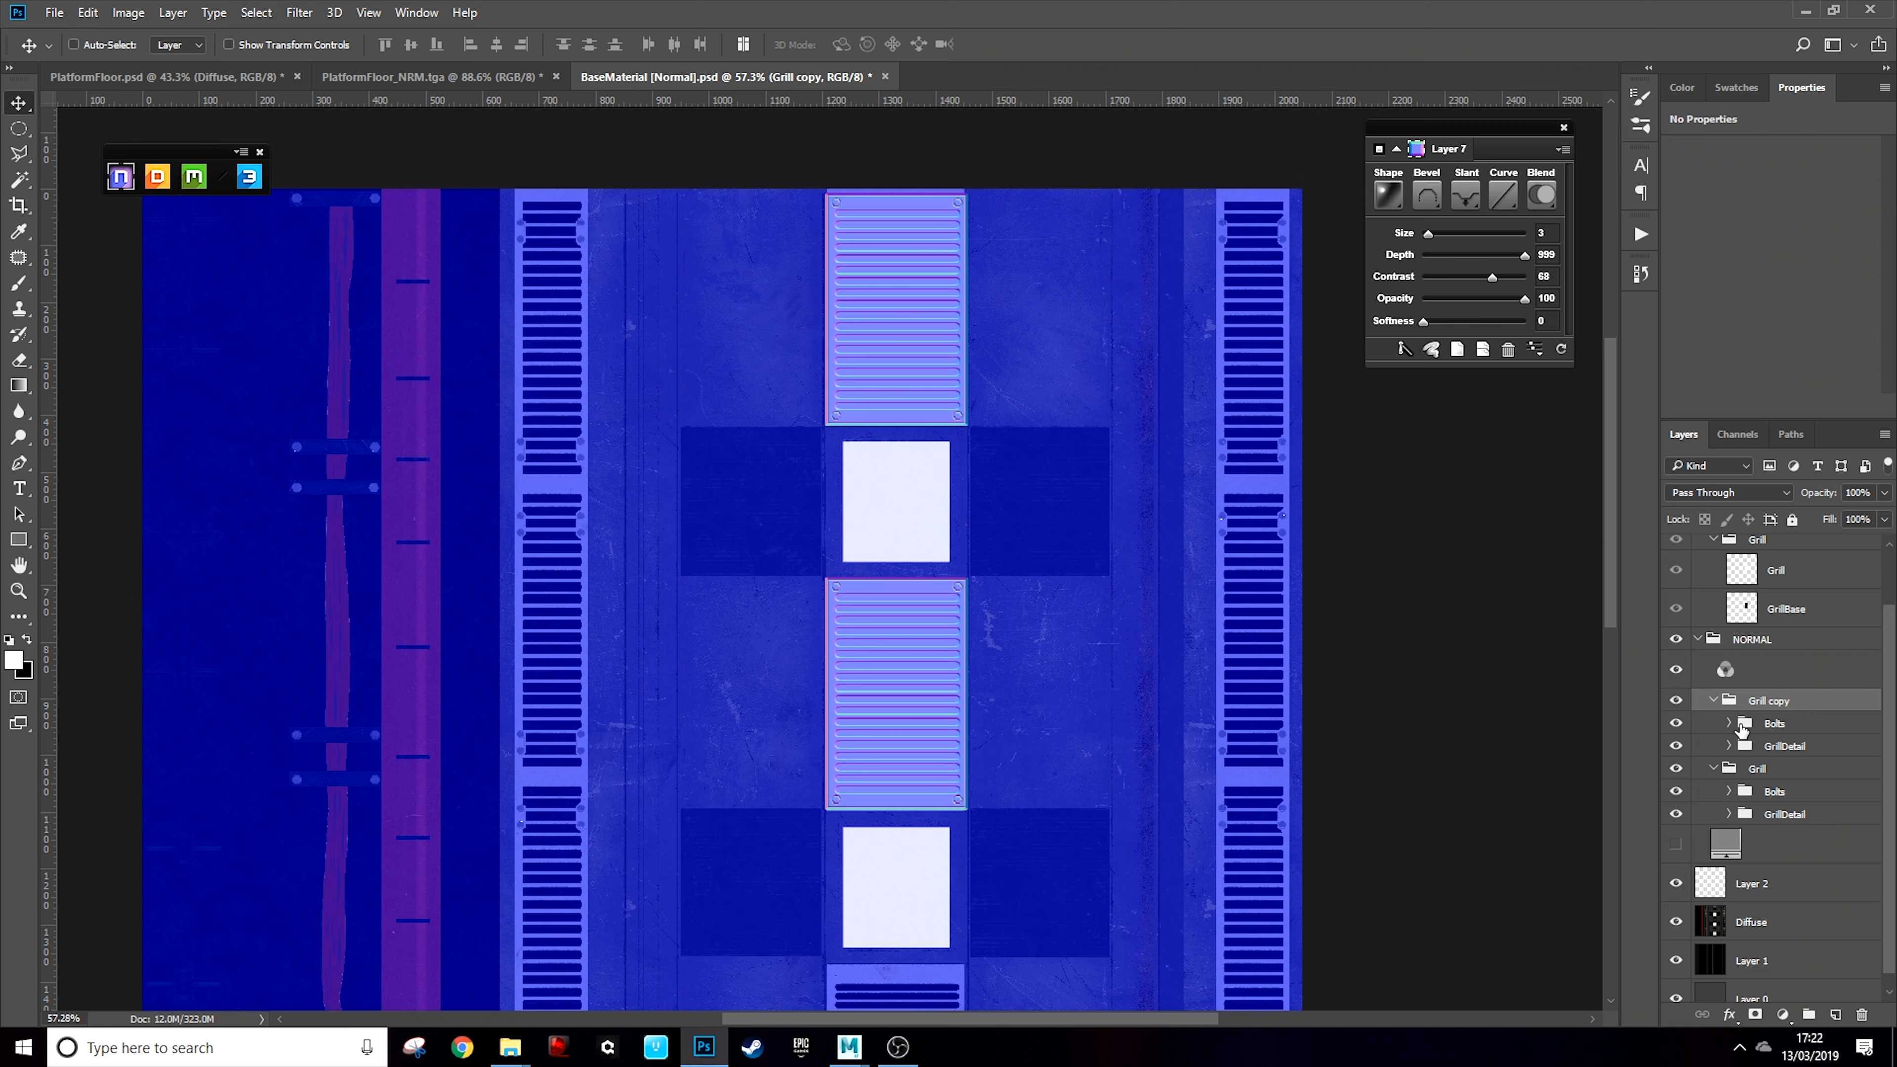
left_click(1729, 724)
left_click(1792, 750)
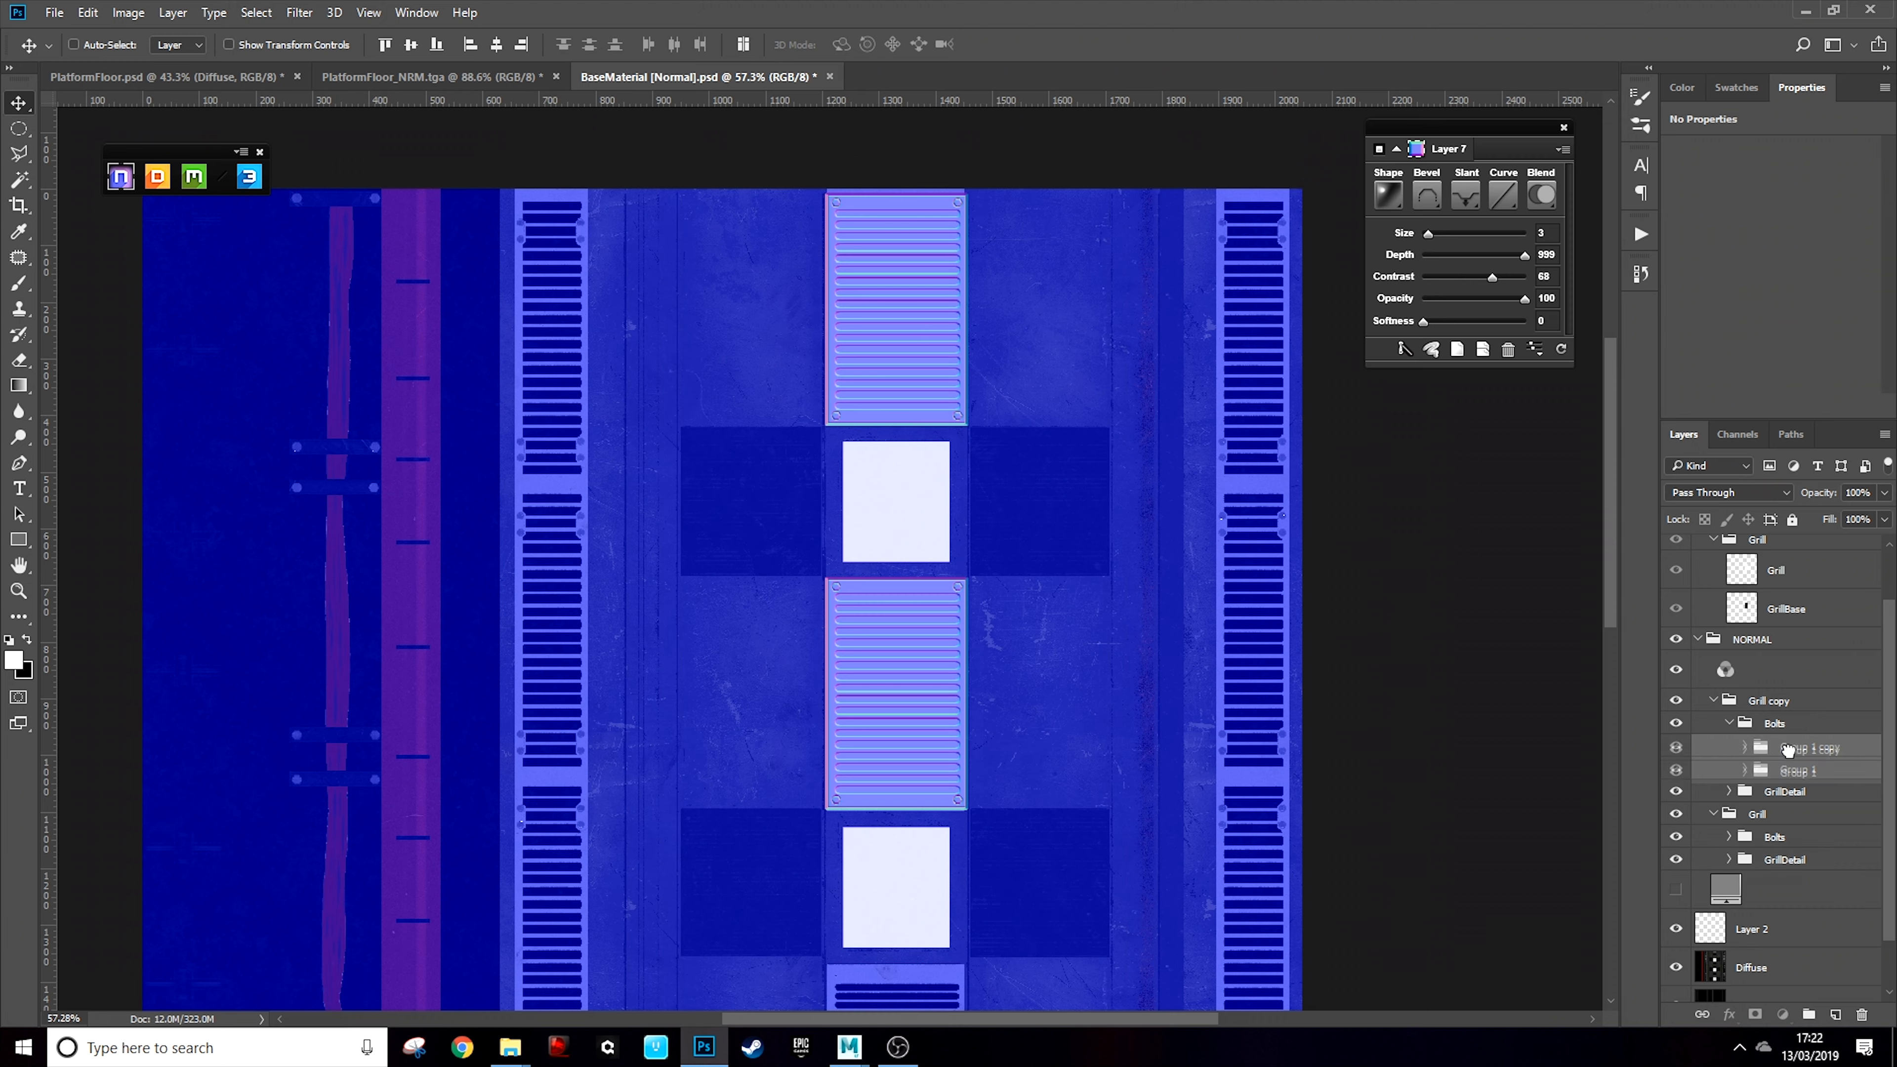
Duplicate the second grill's normal group onto the third grill area further down the center strip
left_click(1711, 701)
scroll(978, 343, "down", 4)
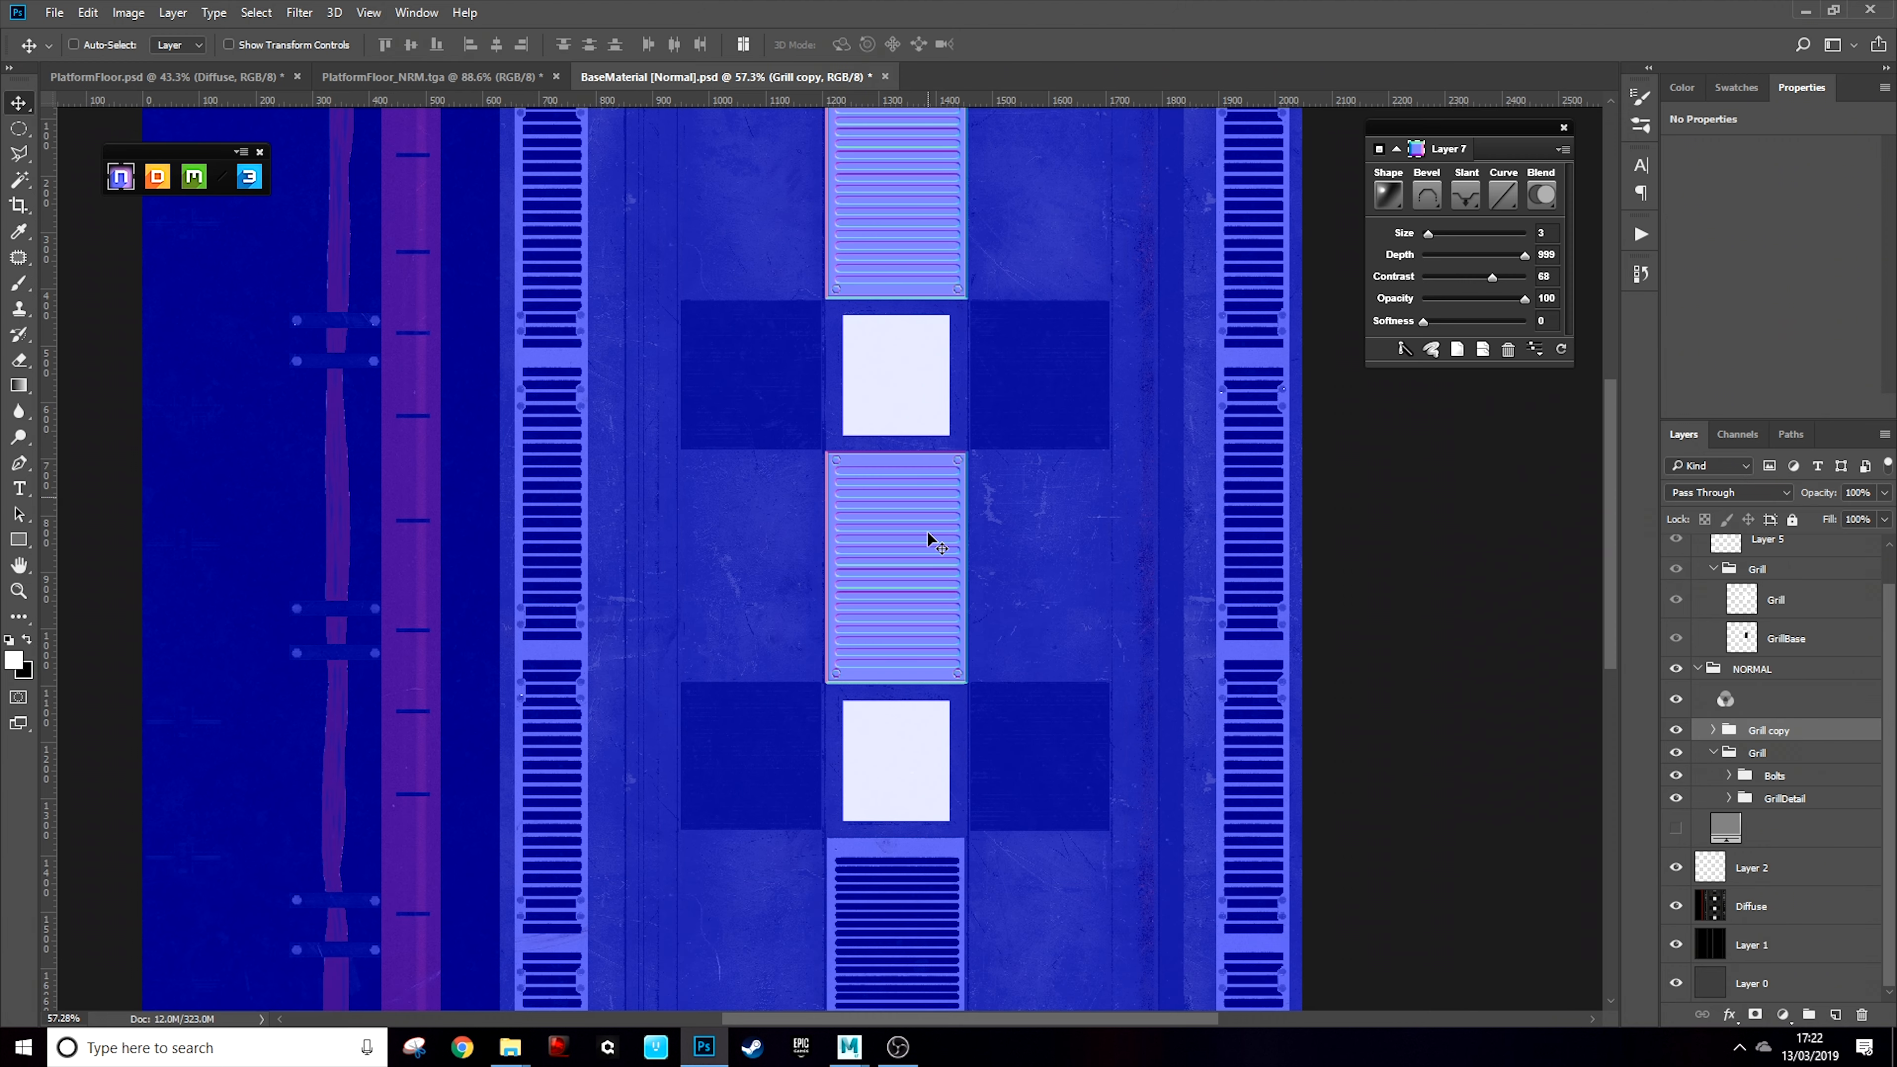
left_click_drag(967, 278, 960, 768)
scroll(961, 762, "up", 5)
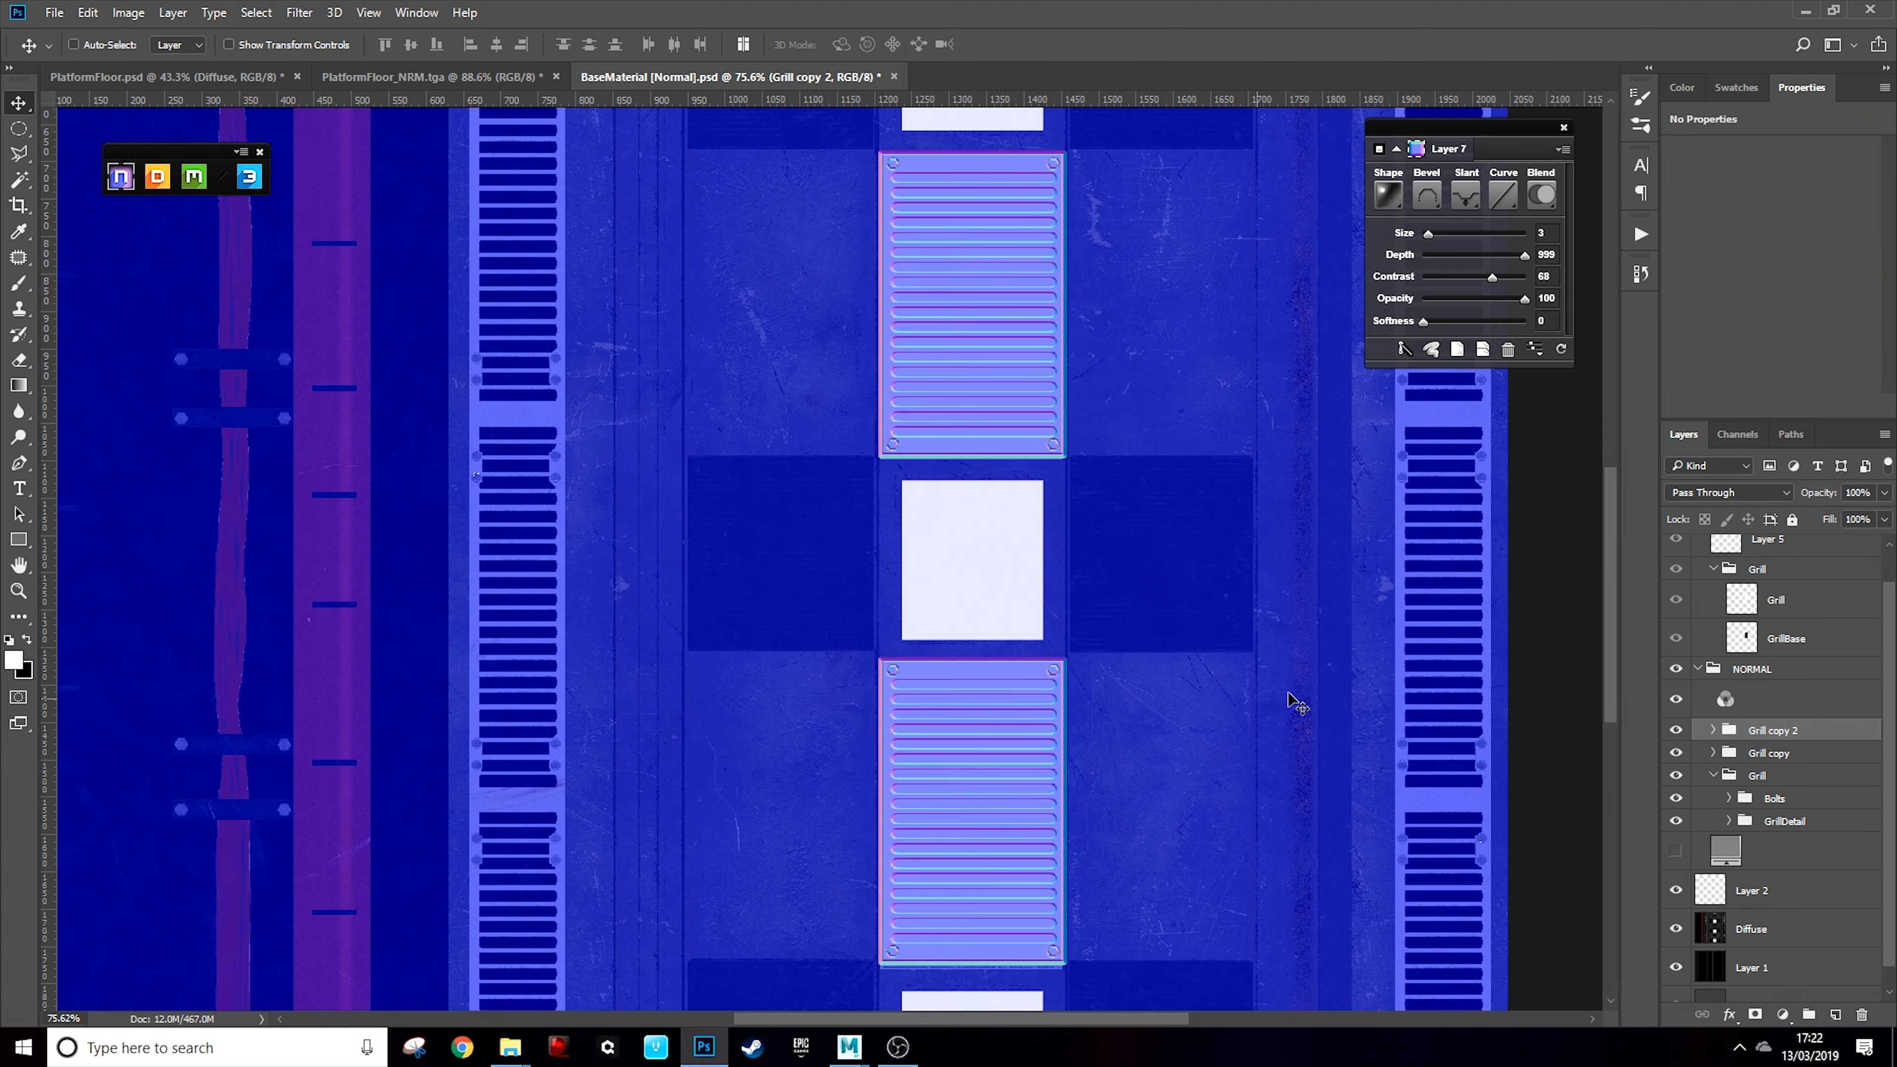
scroll(944, 508, "down", 4)
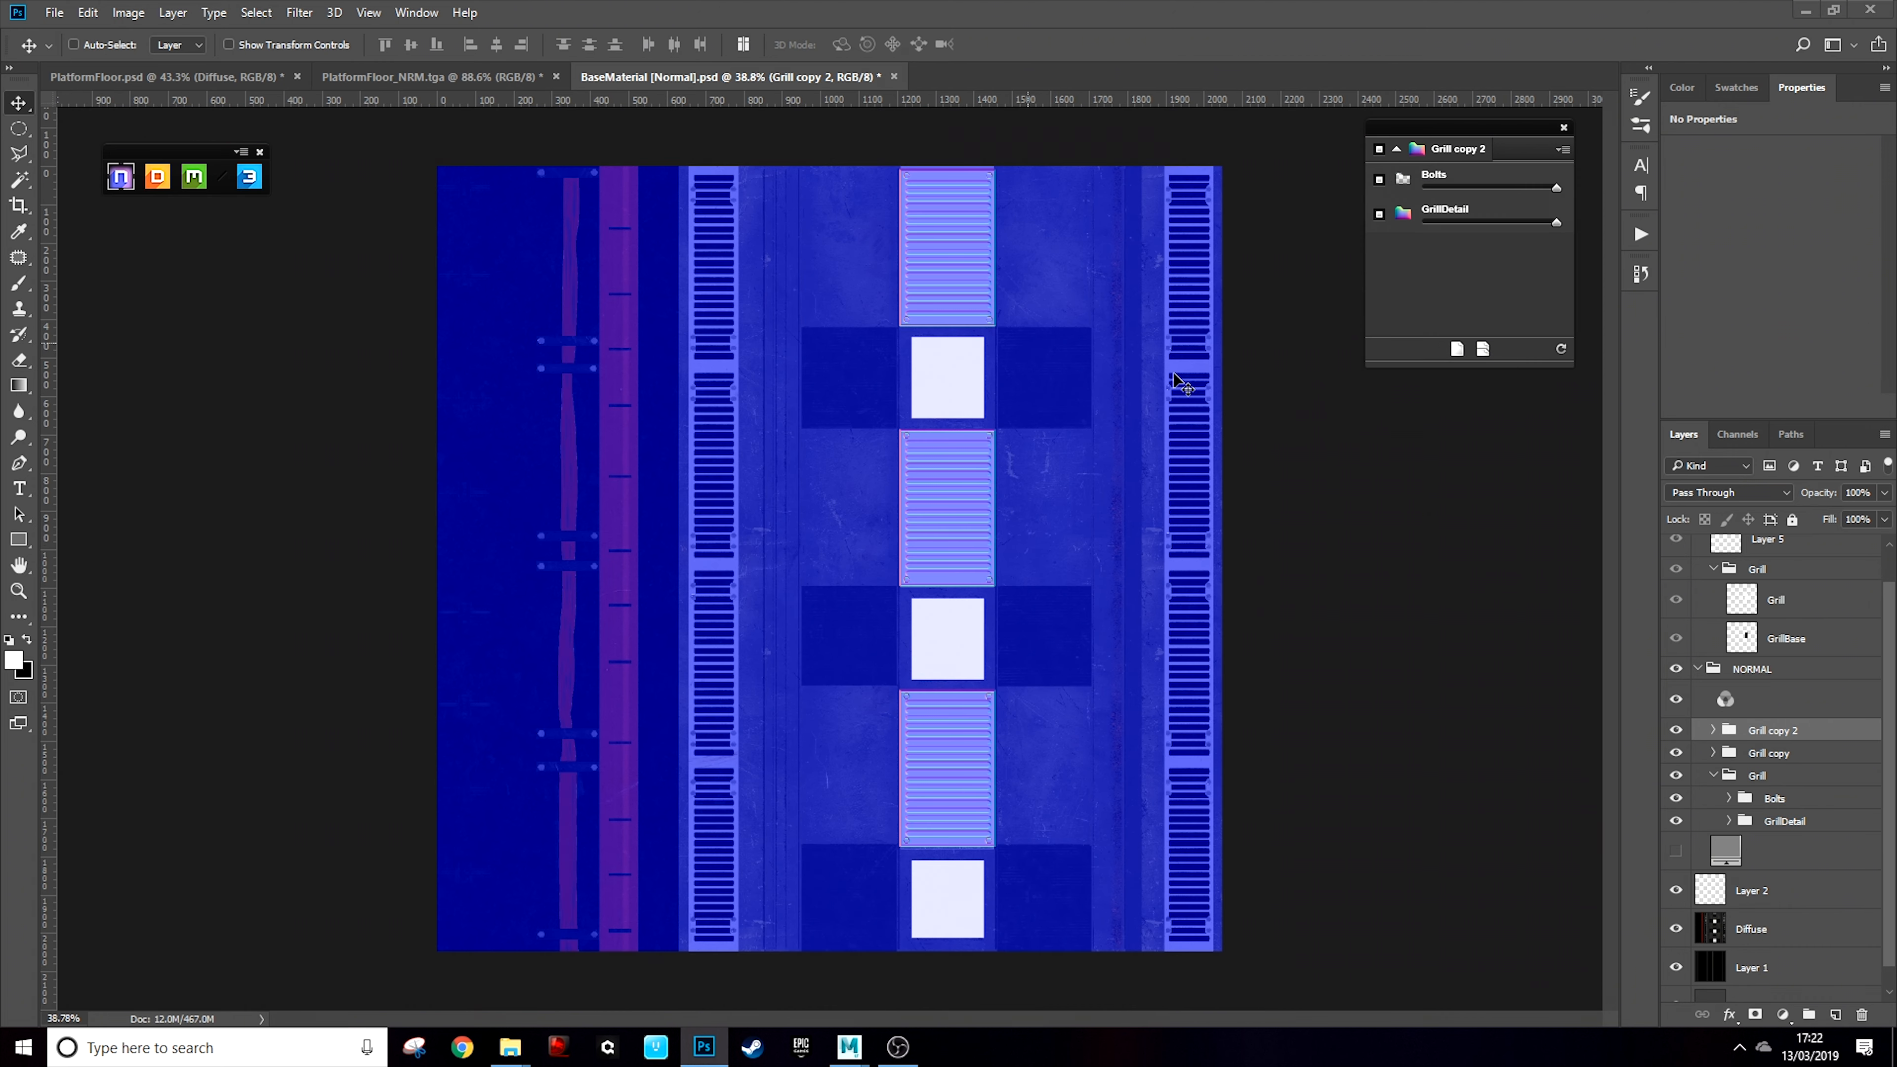
Collapse the Grill group and create a new empty layer above the three grill groups
left_click(1712, 775)
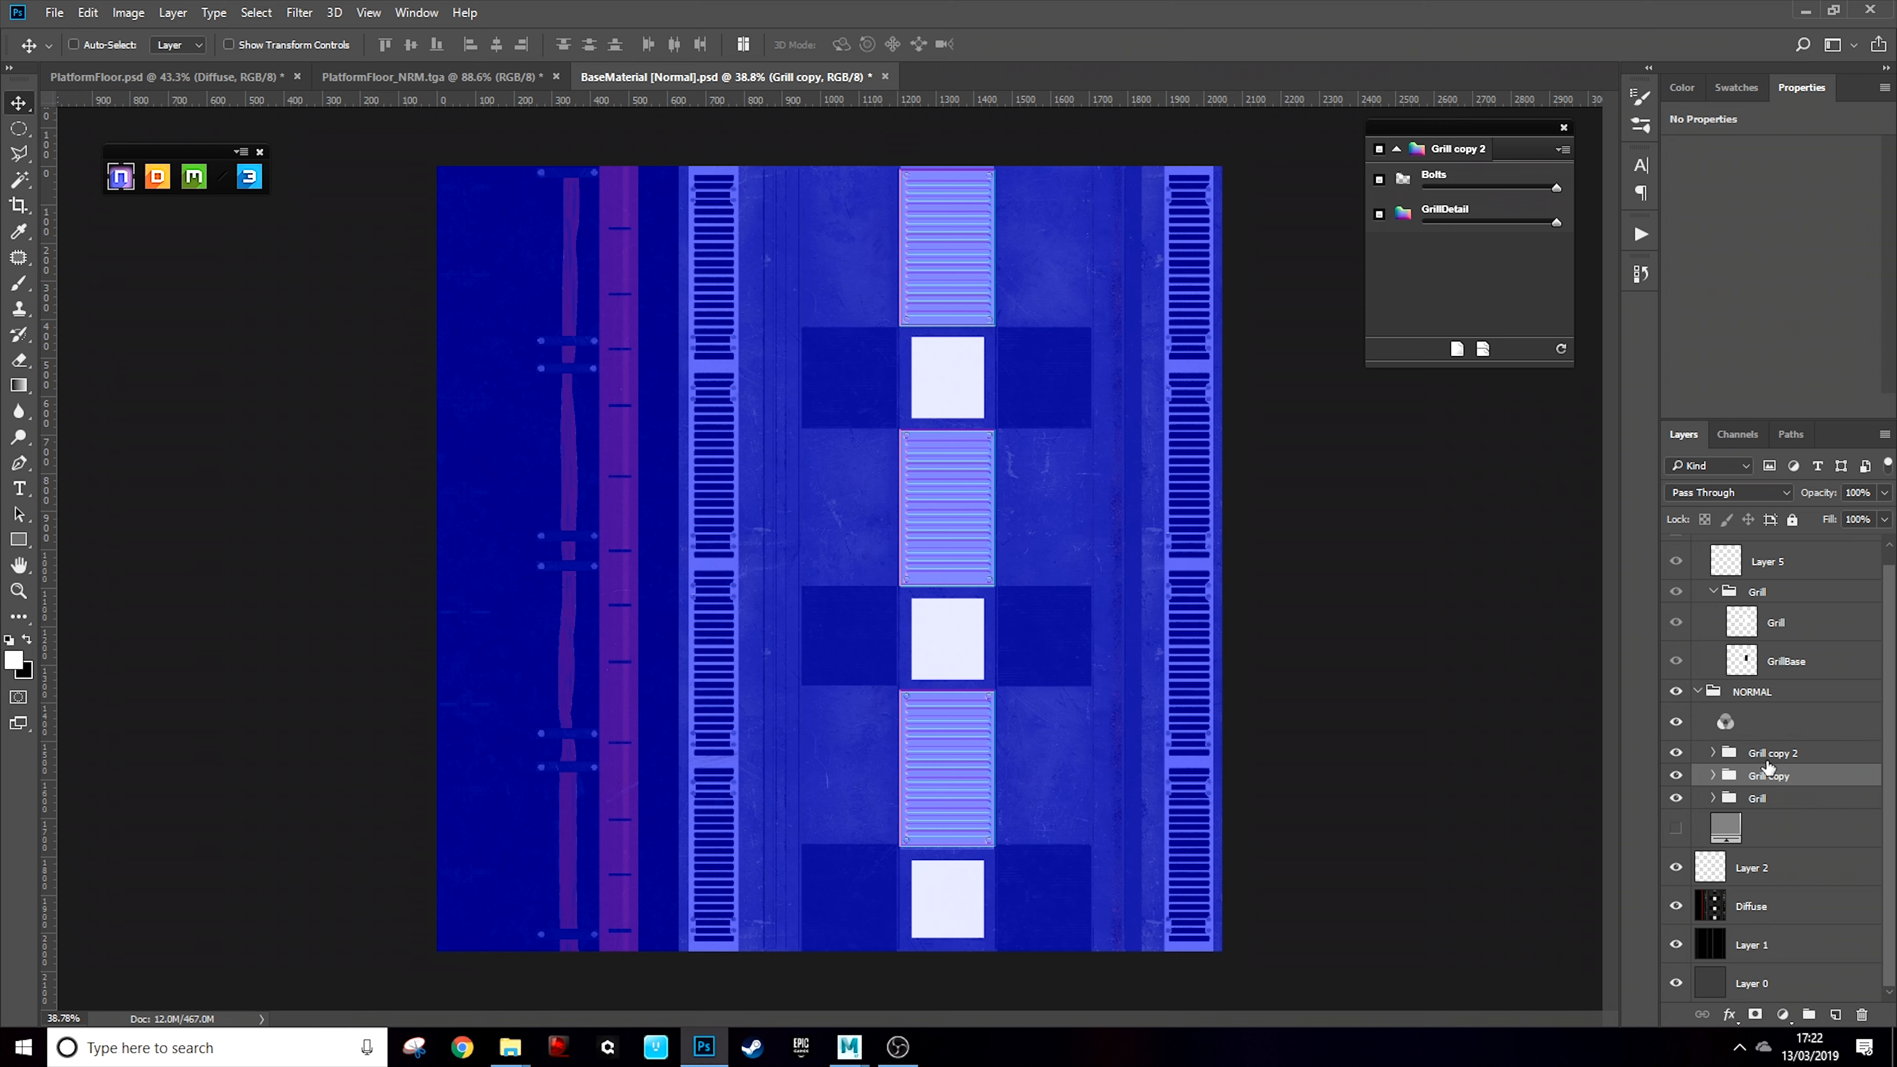
key("ctrl+shift+n")
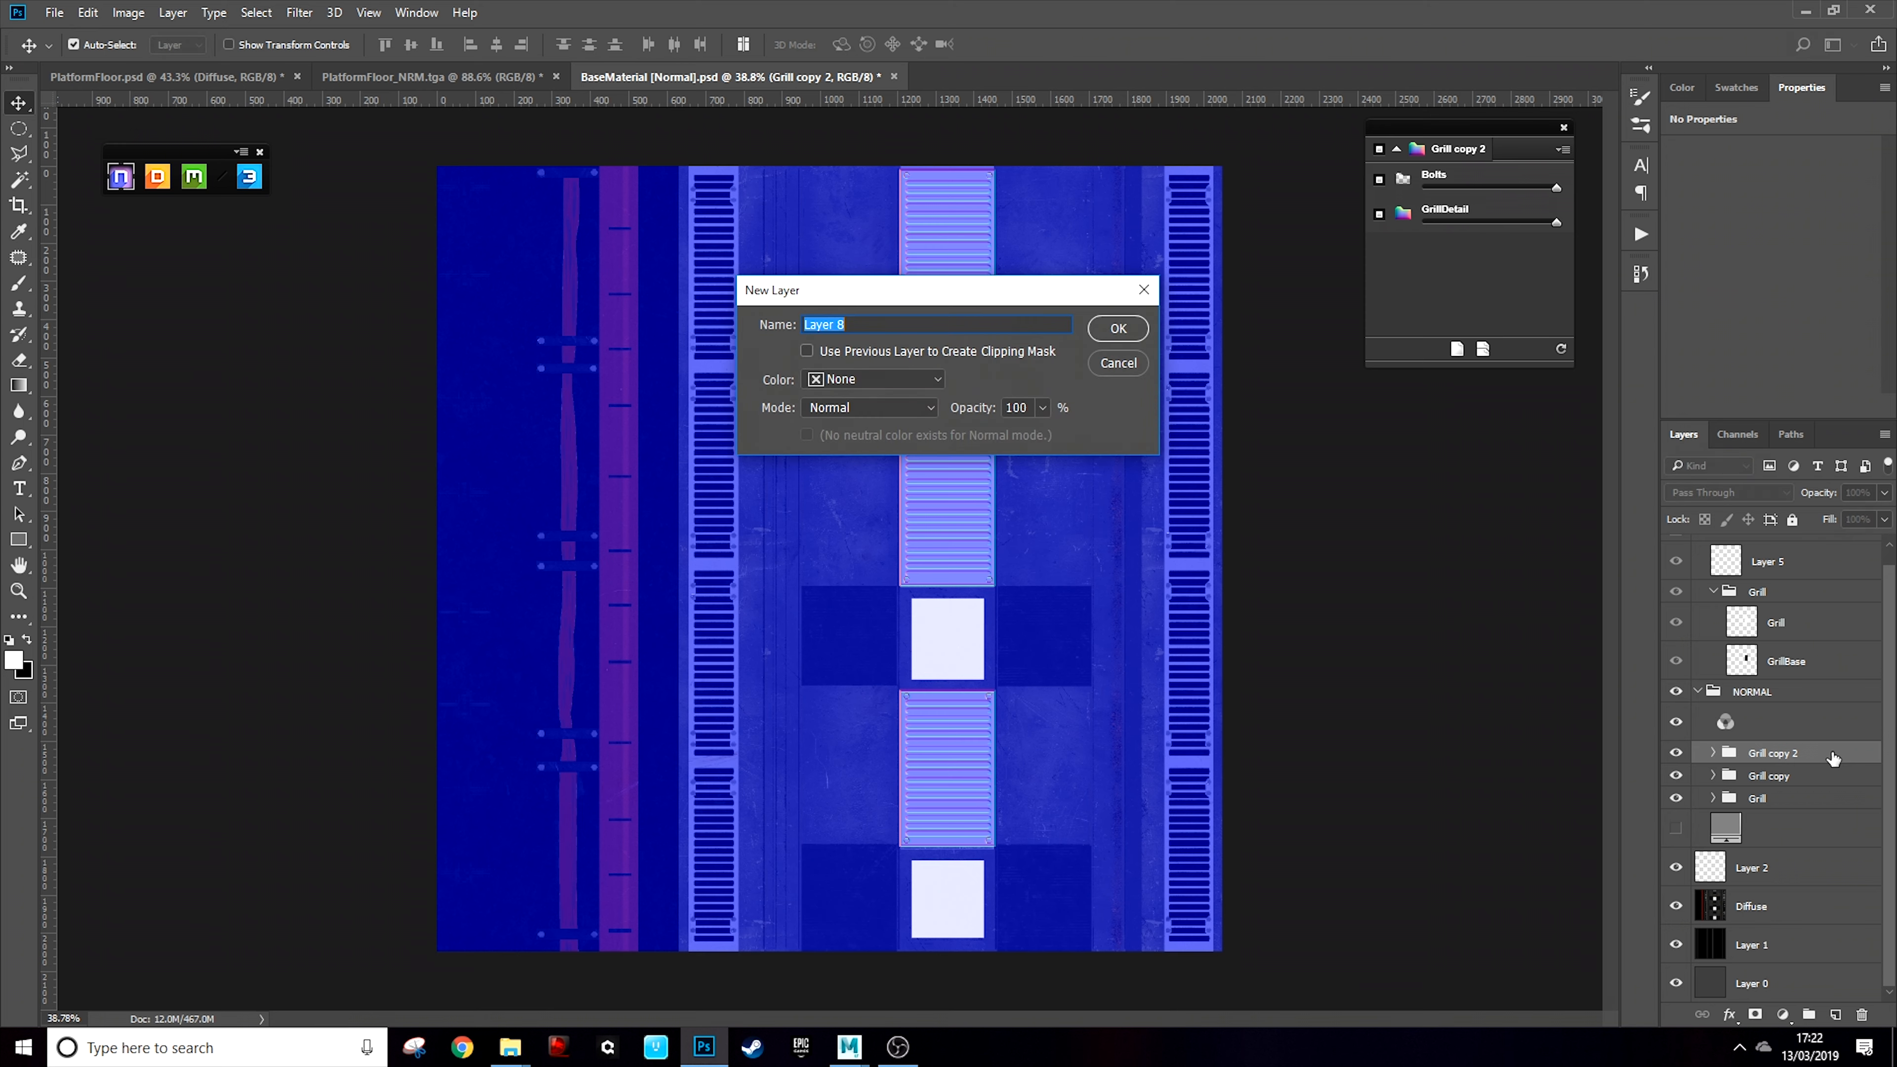
key("Return")
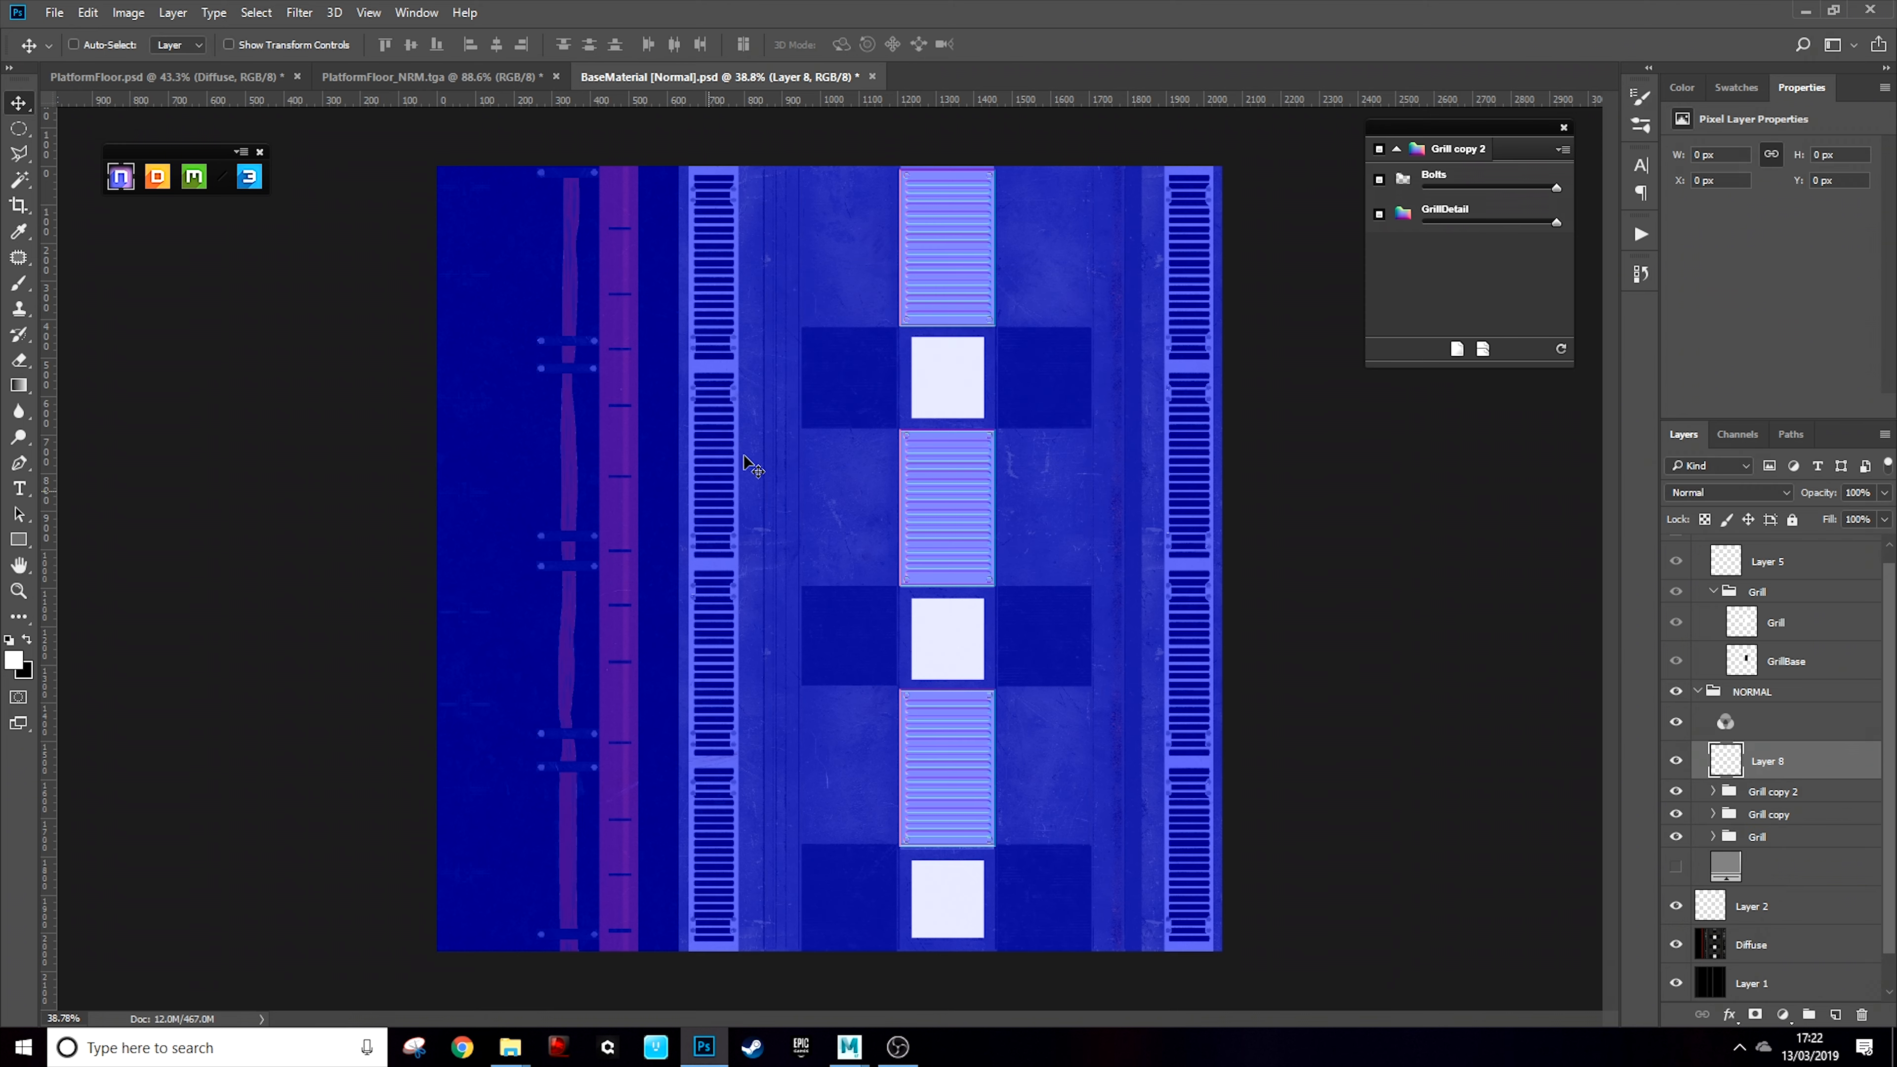
scroll(722, 424, "up", 5)
scroll(721, 422, "down", 5)
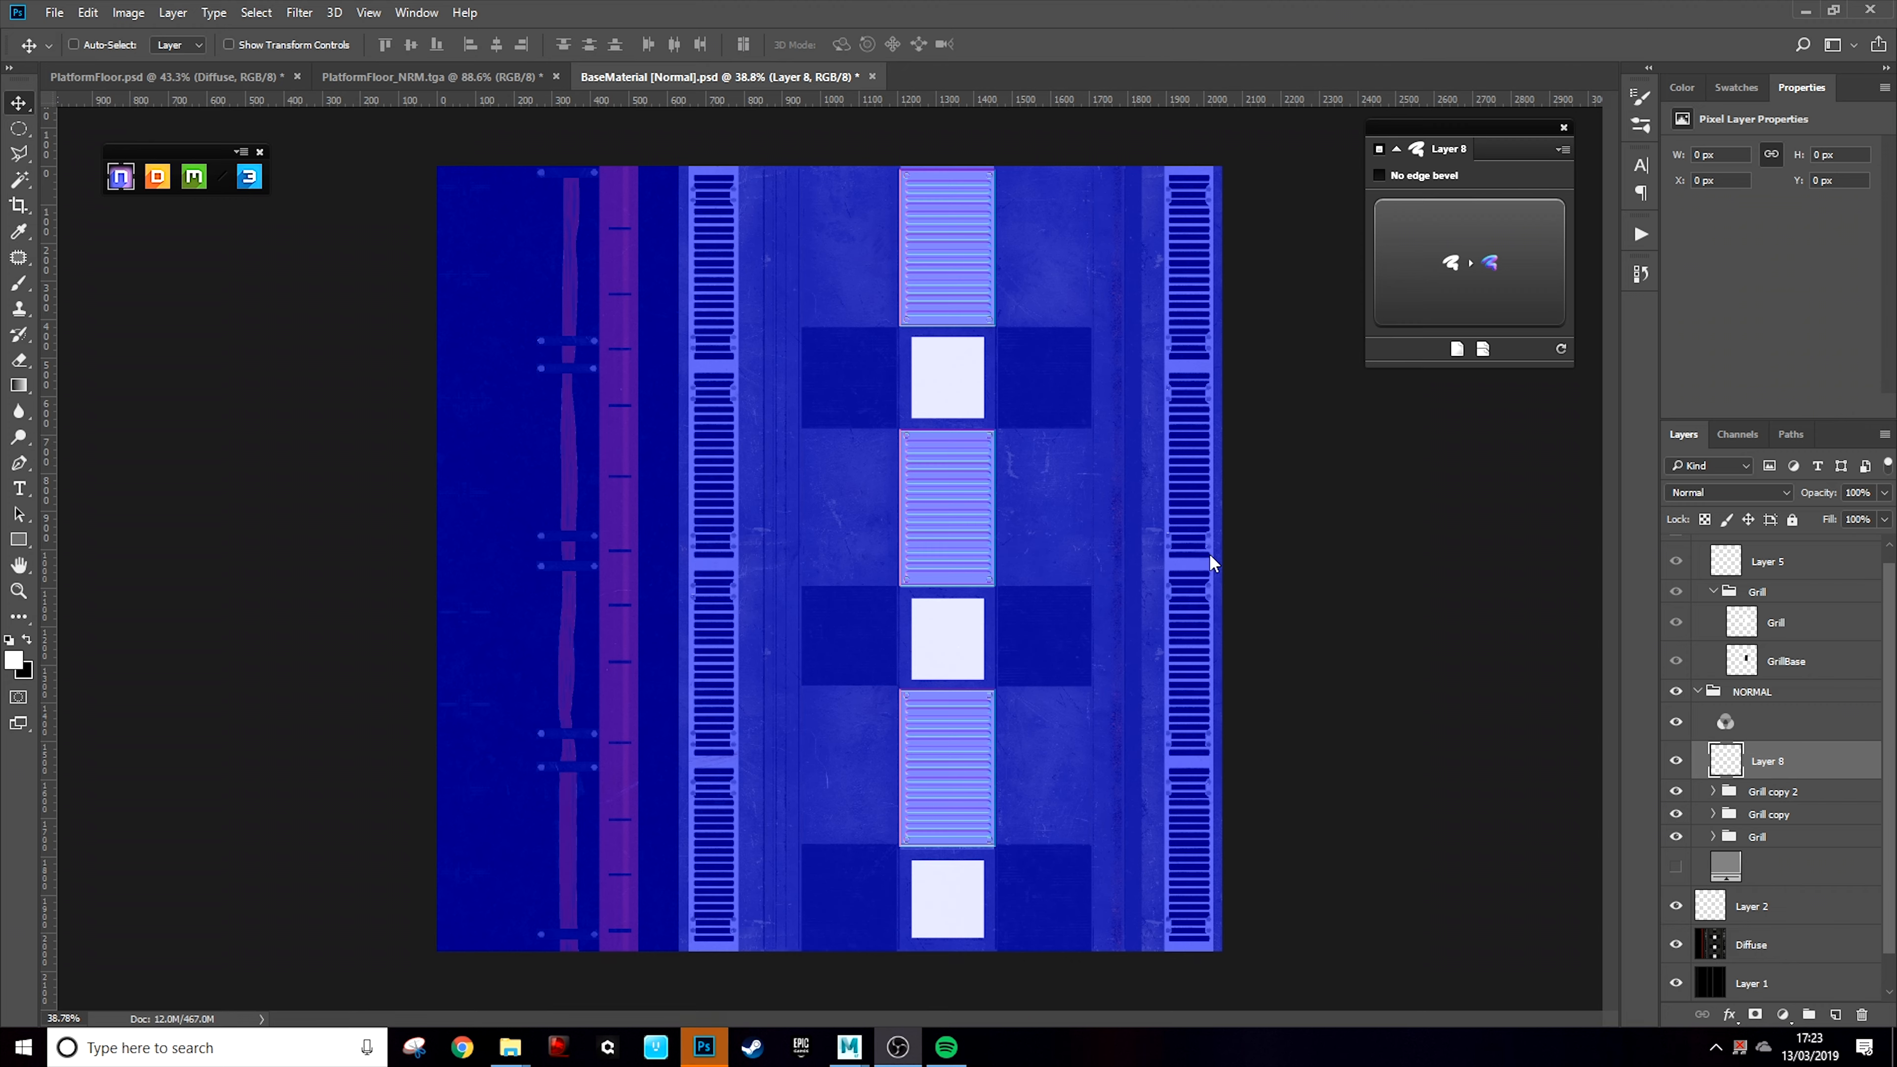
Collapse and hide the NORMAL group, and show the Mask group over the diffuse texture
left_click_drag(1452, 128, 1392, 144)
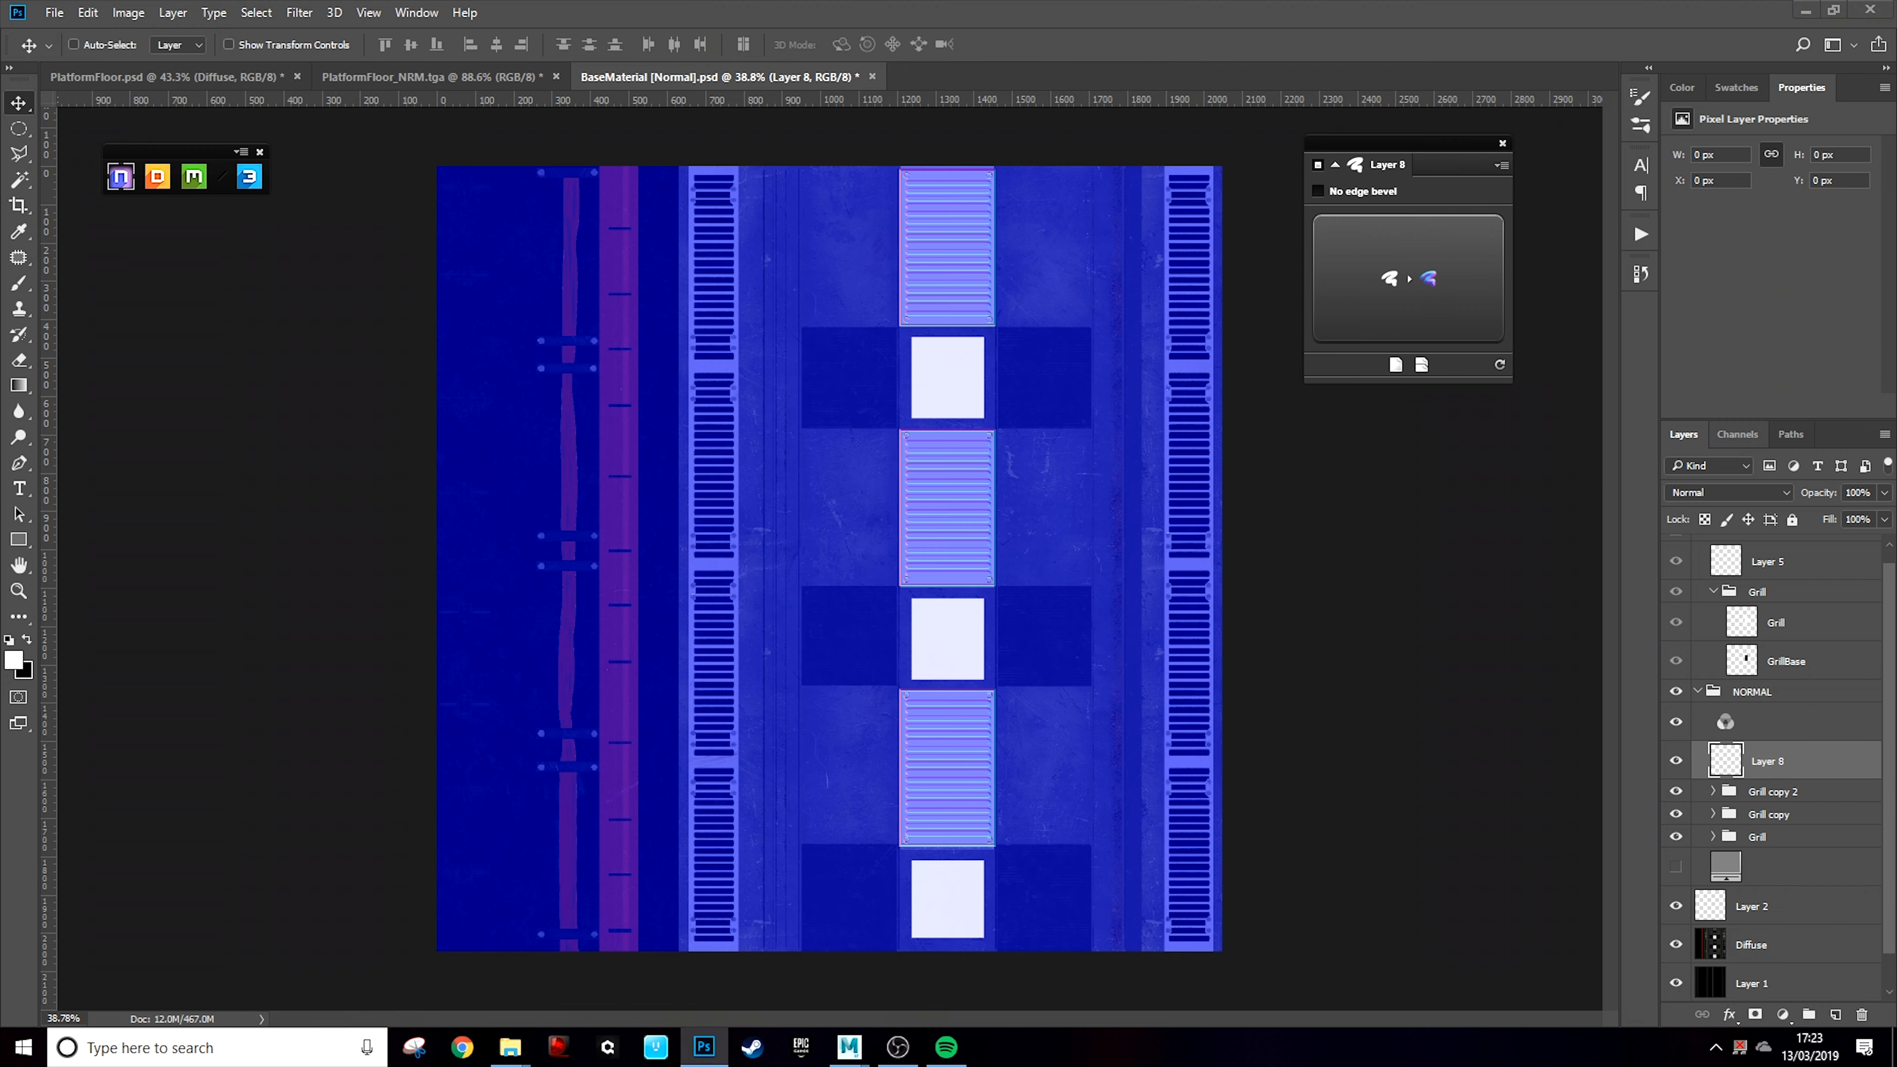
scroll(970, 648, "up", 10)
left_click(1697, 691)
left_click(1676, 707)
left_click(1676, 547)
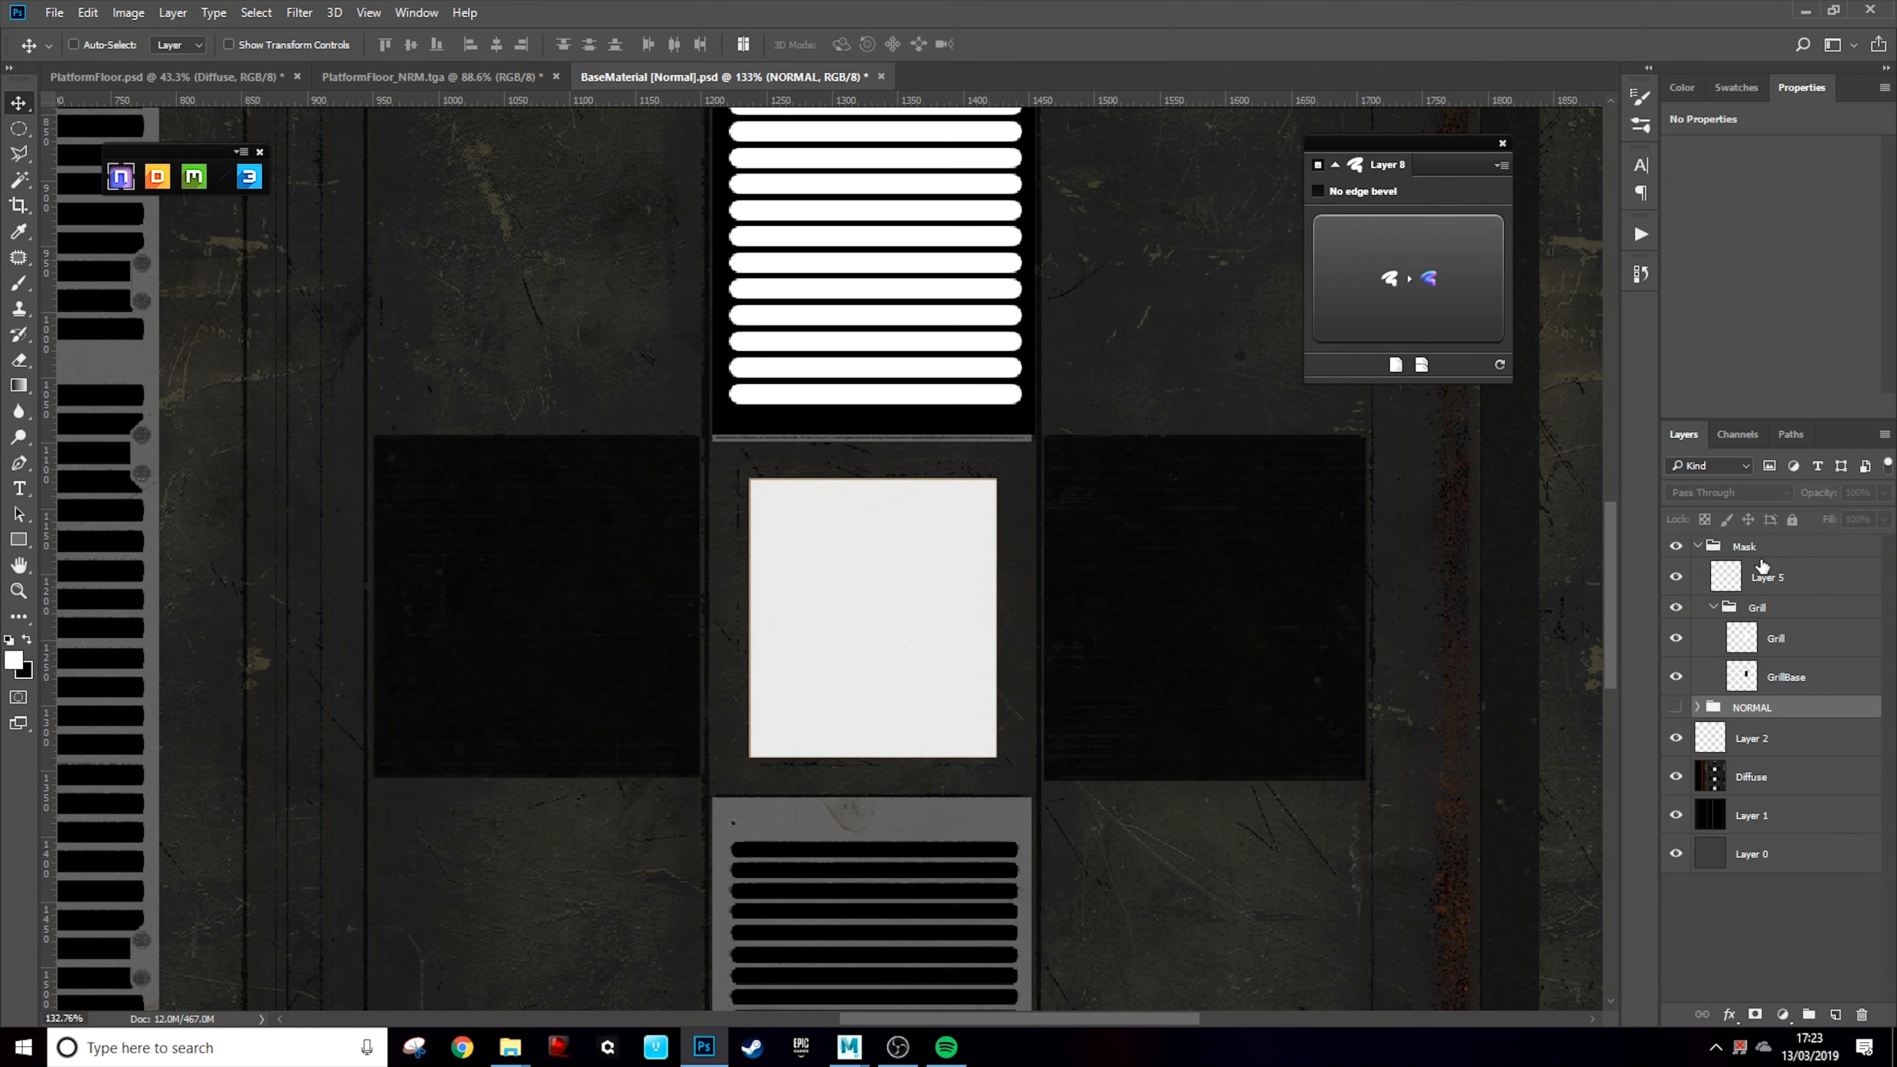
Duplicate the Grill and GrillBase mask layers onto the other two grill areas of the center strip
left_click(1777, 639)
left_click(1793, 678, "shift")
scroll(1001, 478, "down", 8)
left_click_drag(962, 381, 965, 684)
scroll(964, 658, "up", 9)
left_click_drag(969, 497, 969, 474)
scroll(982, 602, "down", 8)
left_click_drag(983, 602, 986, 431)
Collapse the Grill mask group and delete Layer 5 above it
left_click(1713, 608)
left_click(1767, 577)
key("Delete")
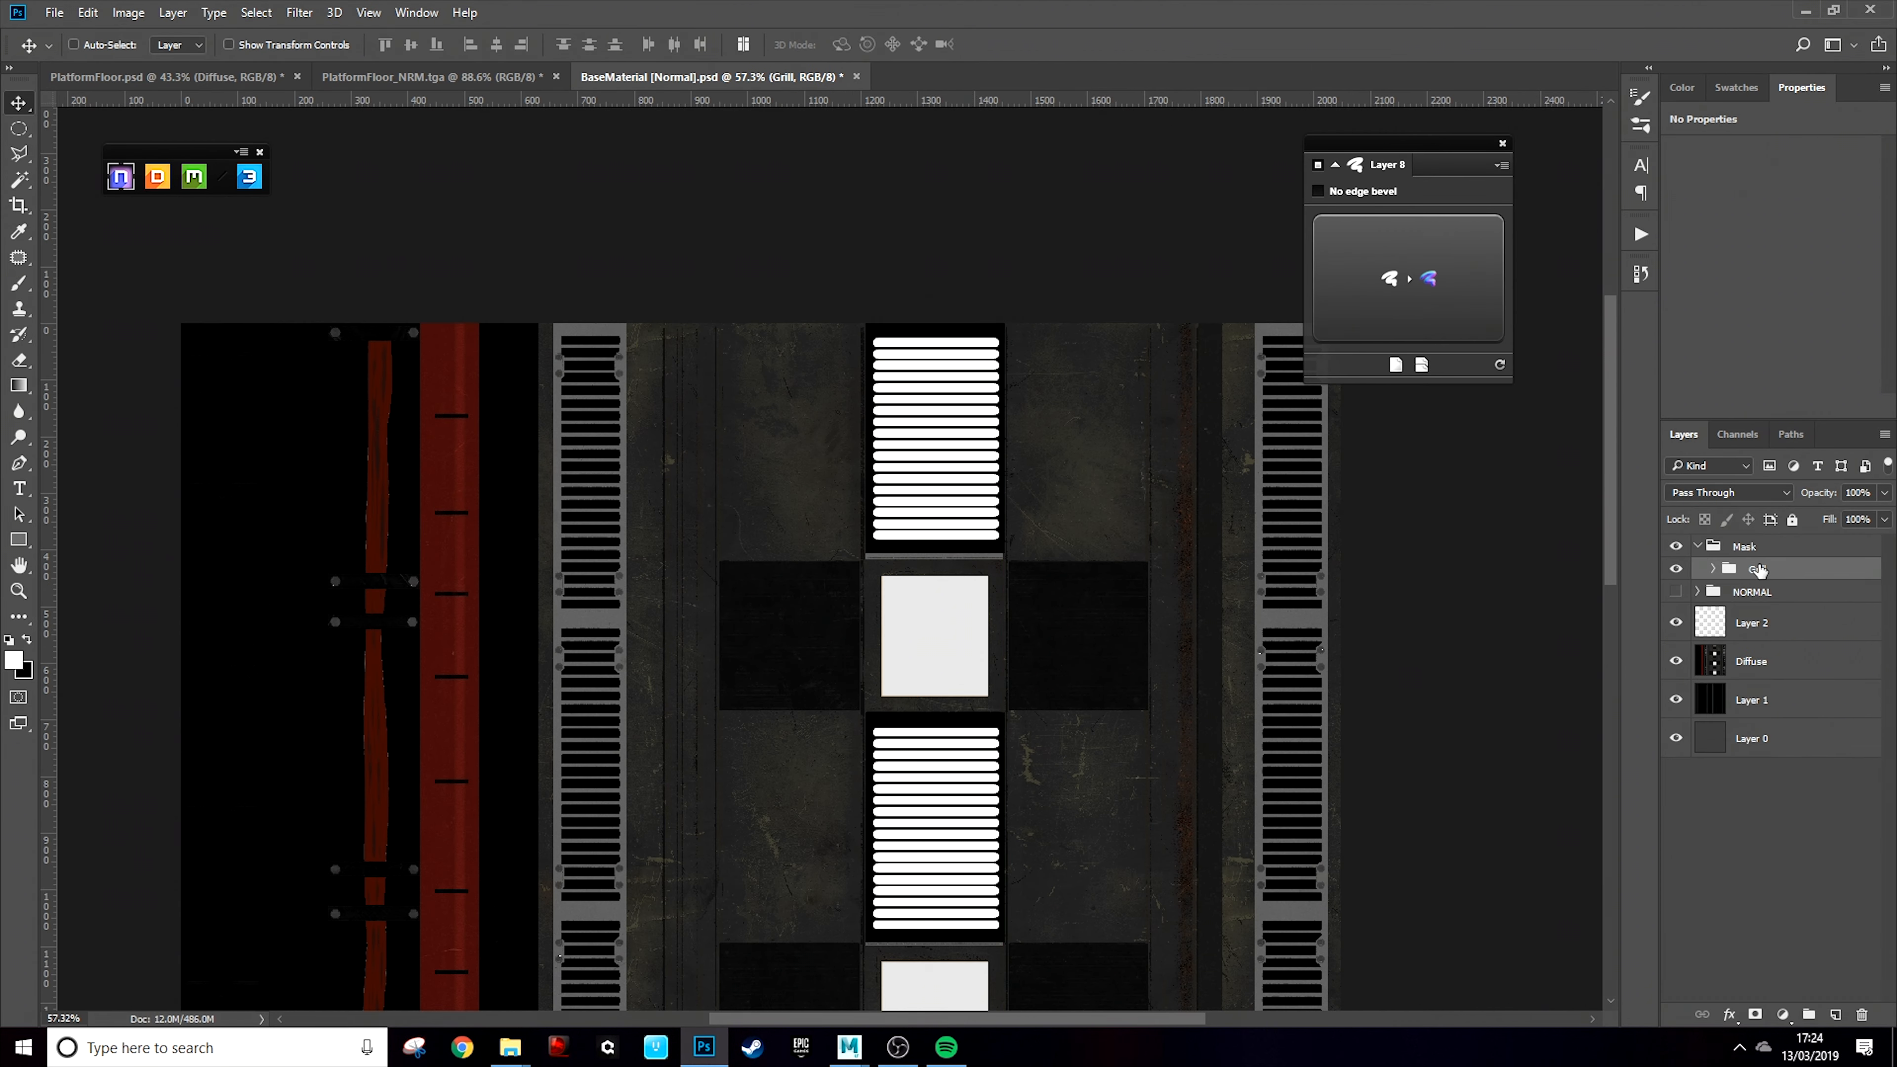
On a new layer in the Mask group, fill a rectangle of about 257 x 270 px around the uppermost light with black
key("ctrl+shift+alt+n")
scroll(1012, 622, "up", 6)
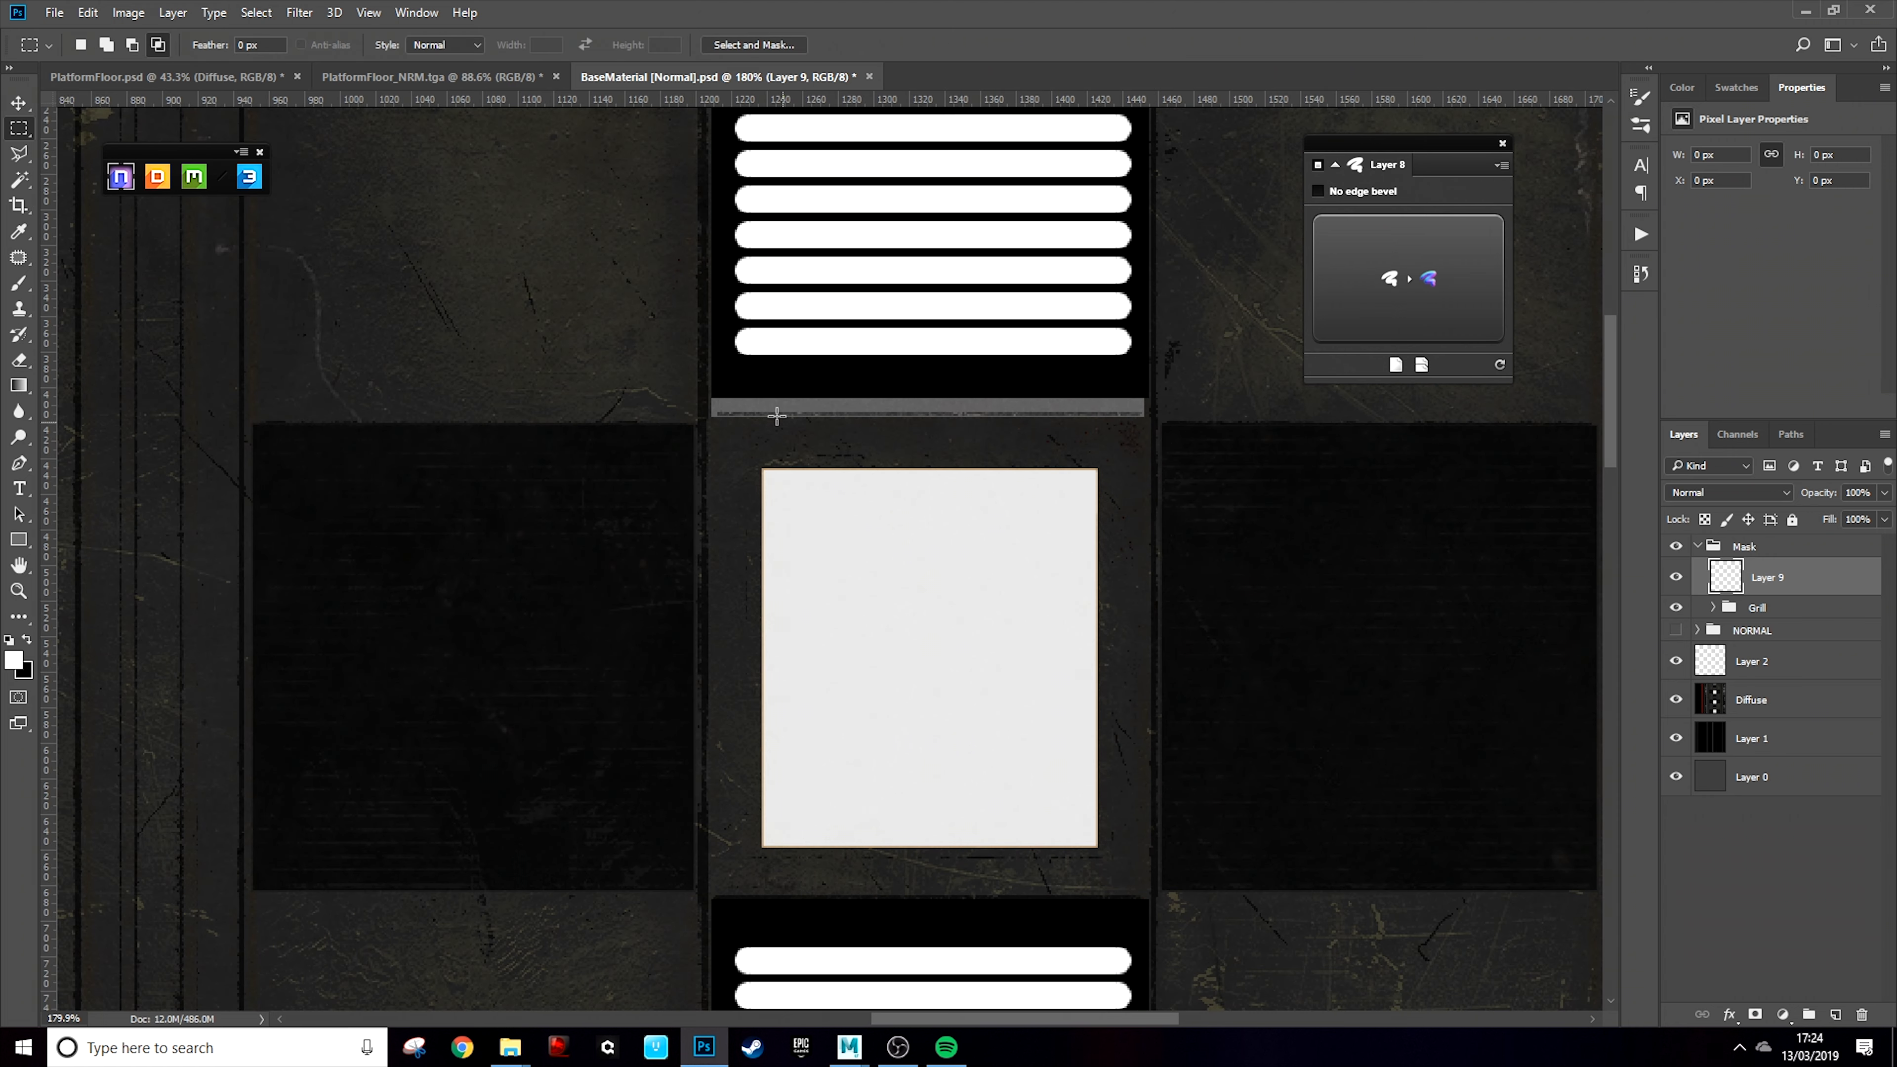
key("x")
key("alt+BackSpace")
Fill the uppermost light's panel with white on a new layer, about 191 x 213 px, hiding the black frame layer meanwhile
key("ctrl+comma")
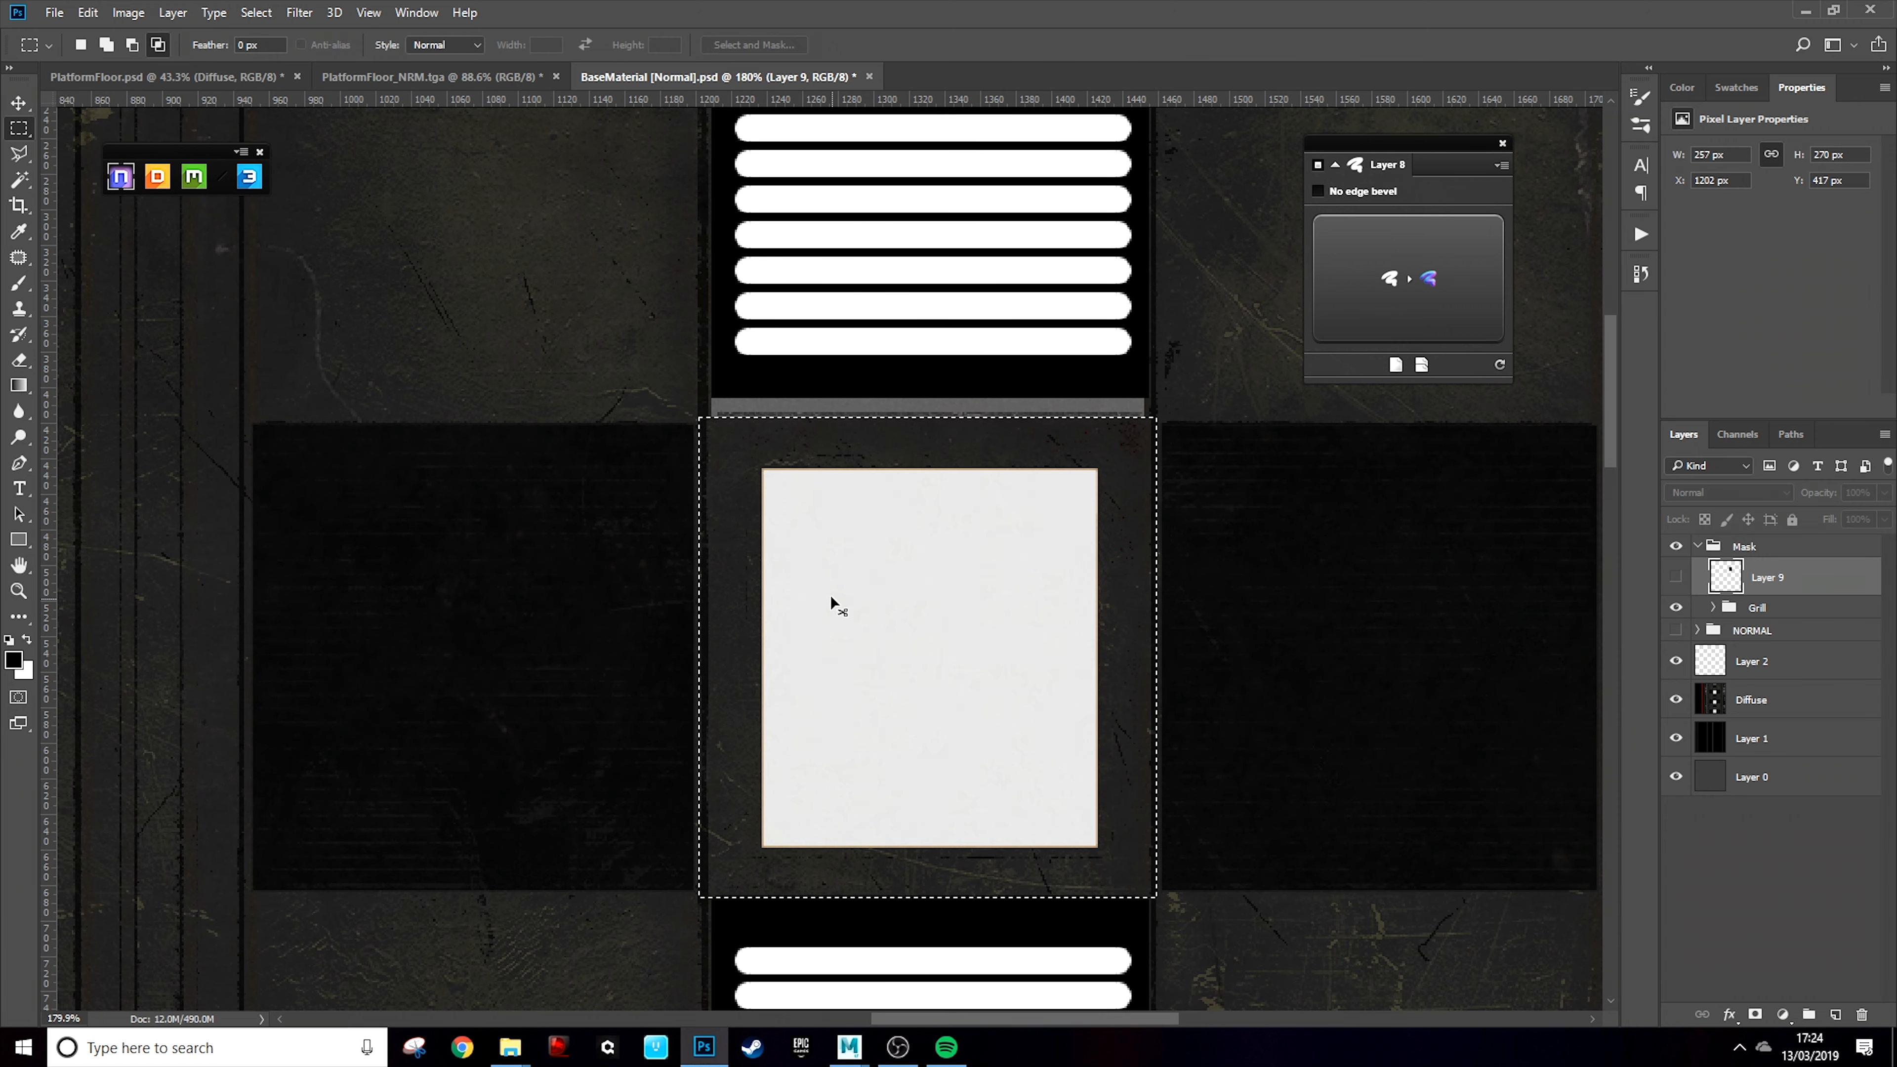
key("ctrl+shift+alt+n")
key("x")
key("alt+BackSpace")
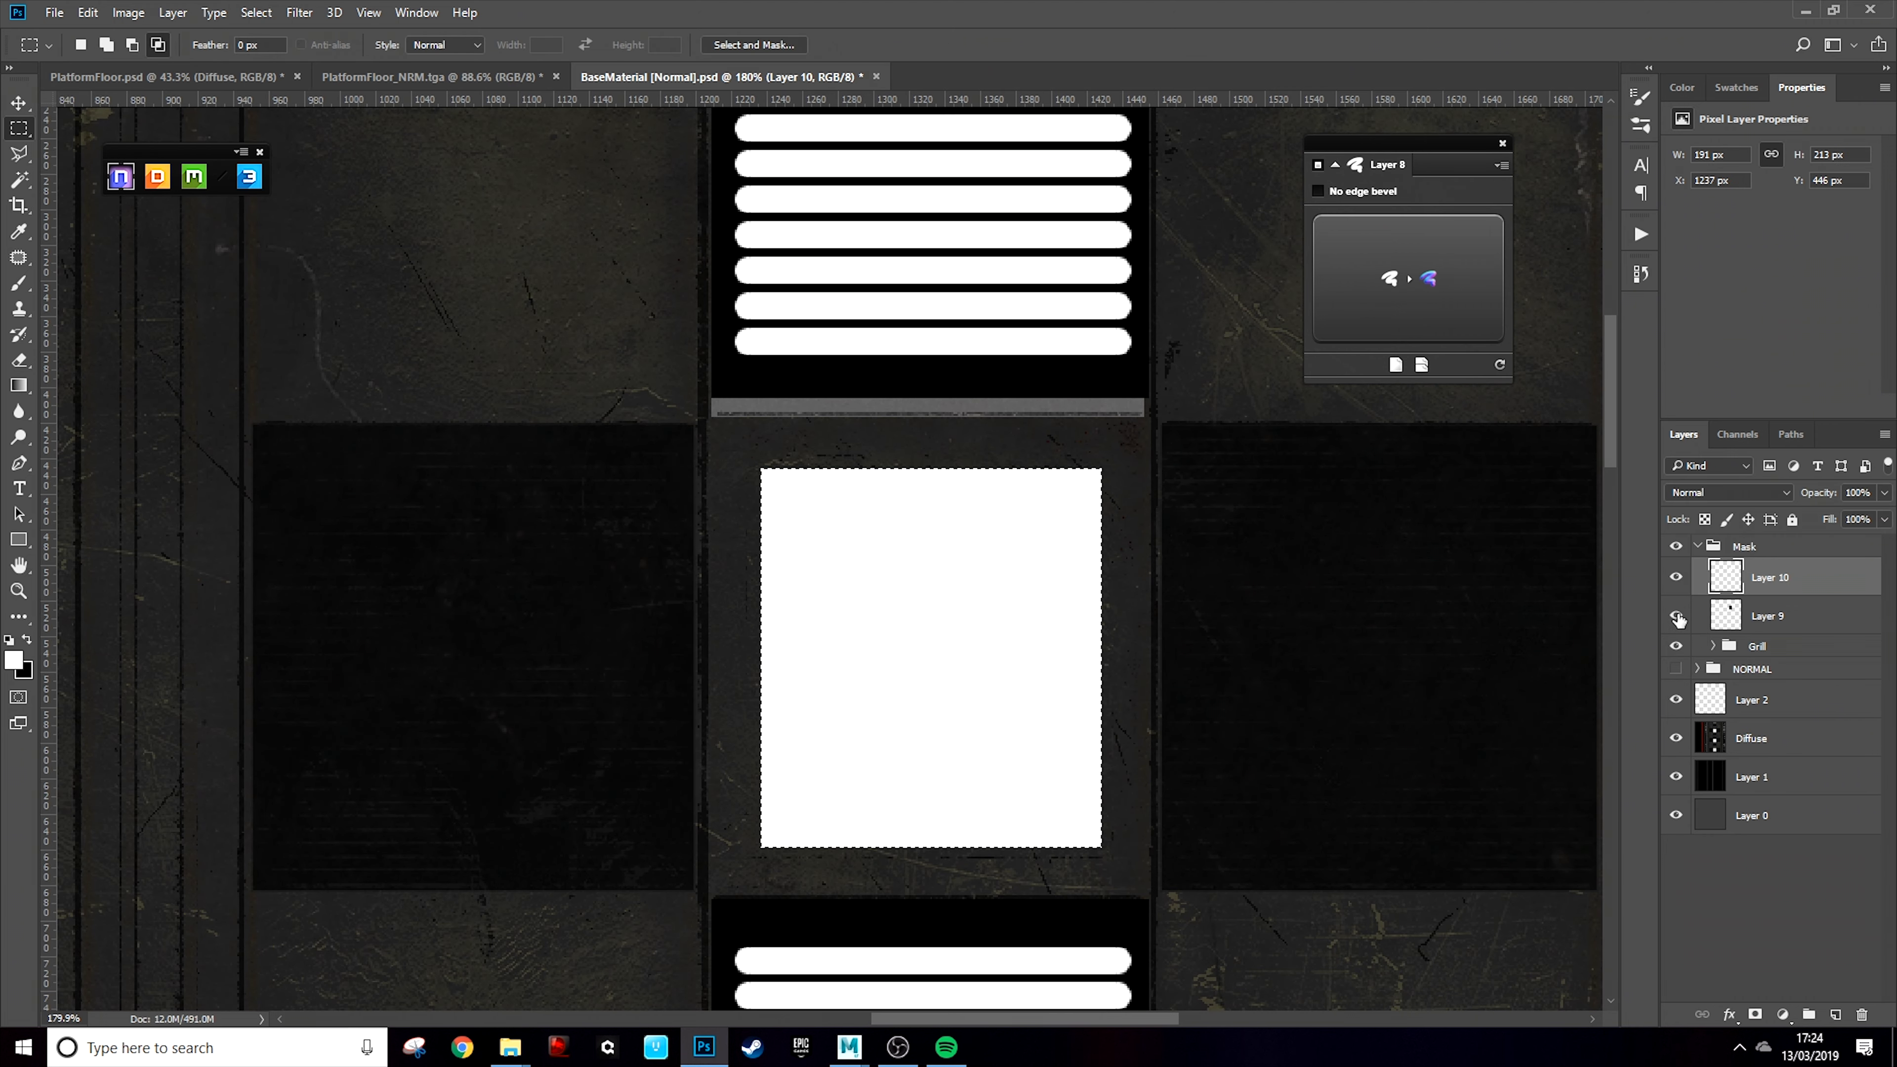
left_click(1677, 615)
Group the white panel and black frame layers, name the group Lights, and expand it
left_click(1766, 618, "shift")
key("ctrl+g")
double_click(1775, 568)
left_click(1712, 570)
Duplicate the white panel and black frame layers onto the second light
left_click(1786, 600)
left_click(1784, 639, "shift")
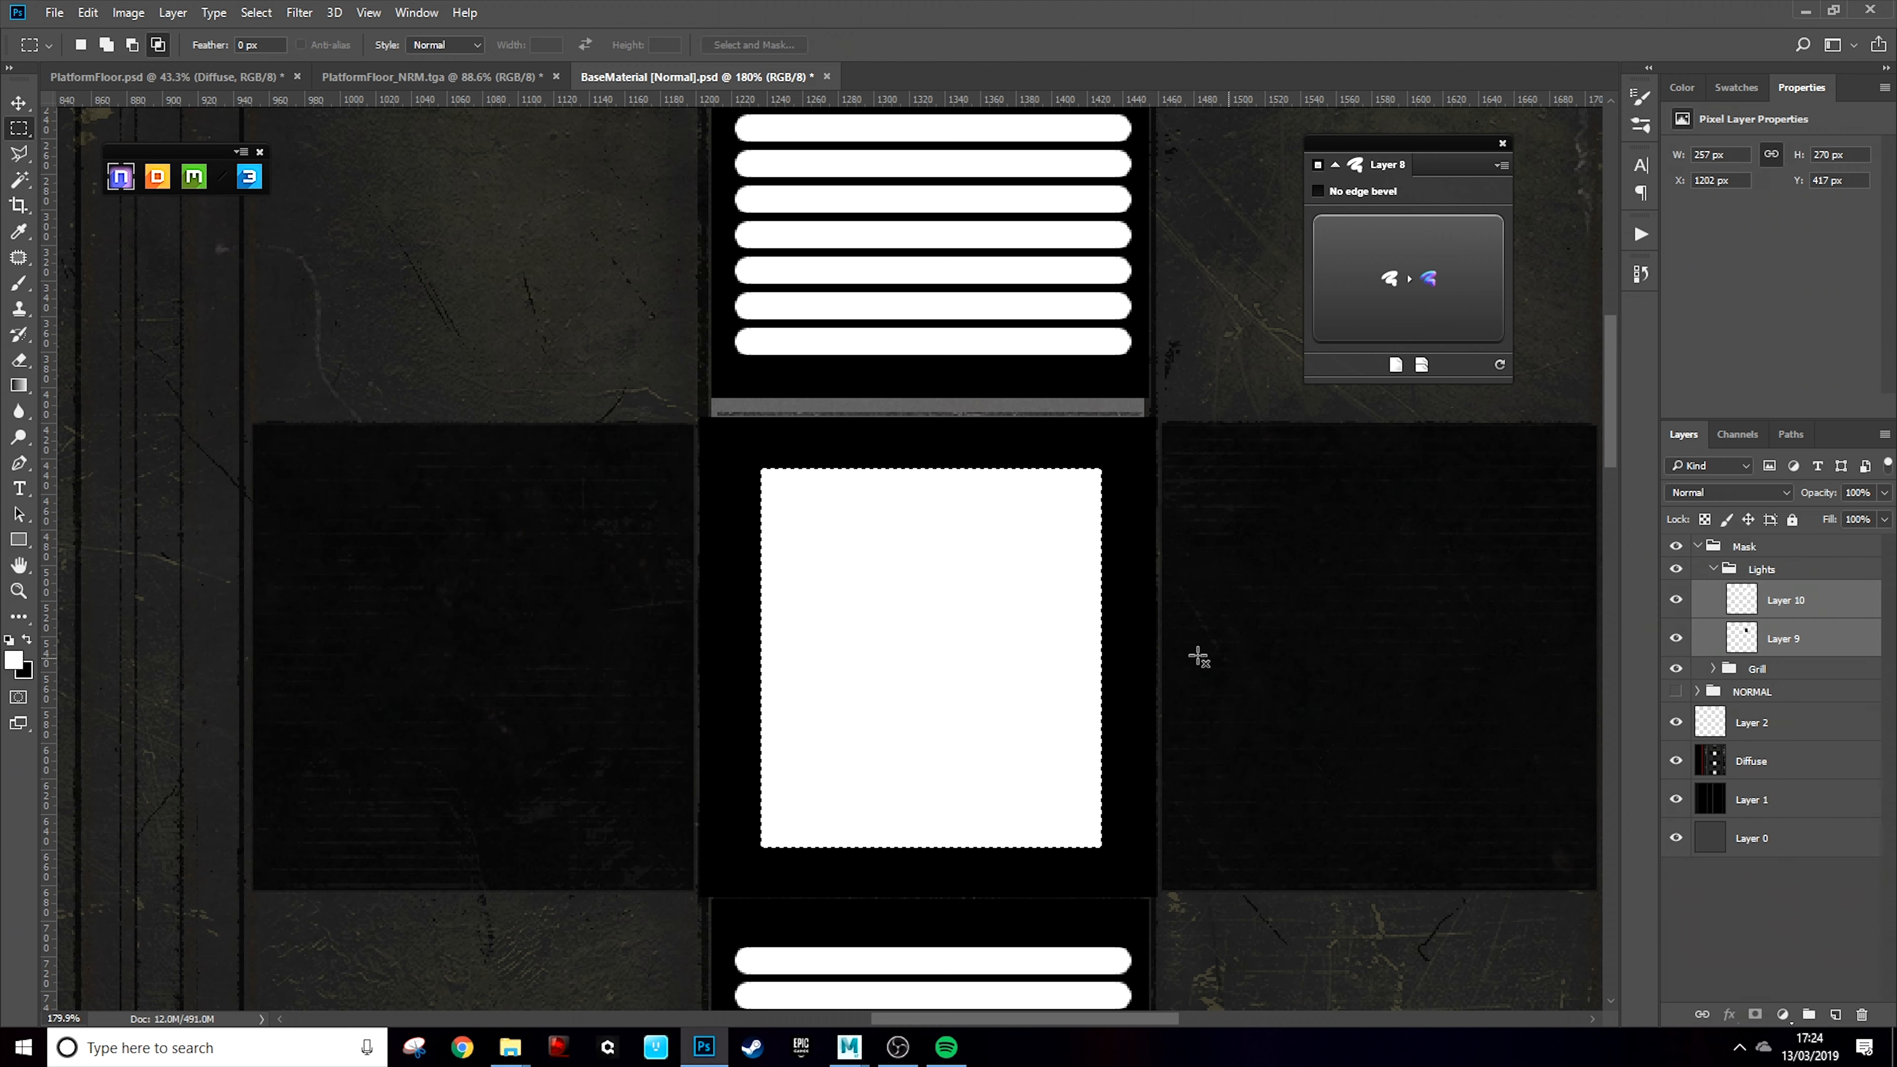
scroll(1194, 653, "down", 6)
scroll(1184, 650, "down", 3)
key("v")
scroll(1094, 681, "up", 3)
left_click_drag(1094, 343, 1090, 654)
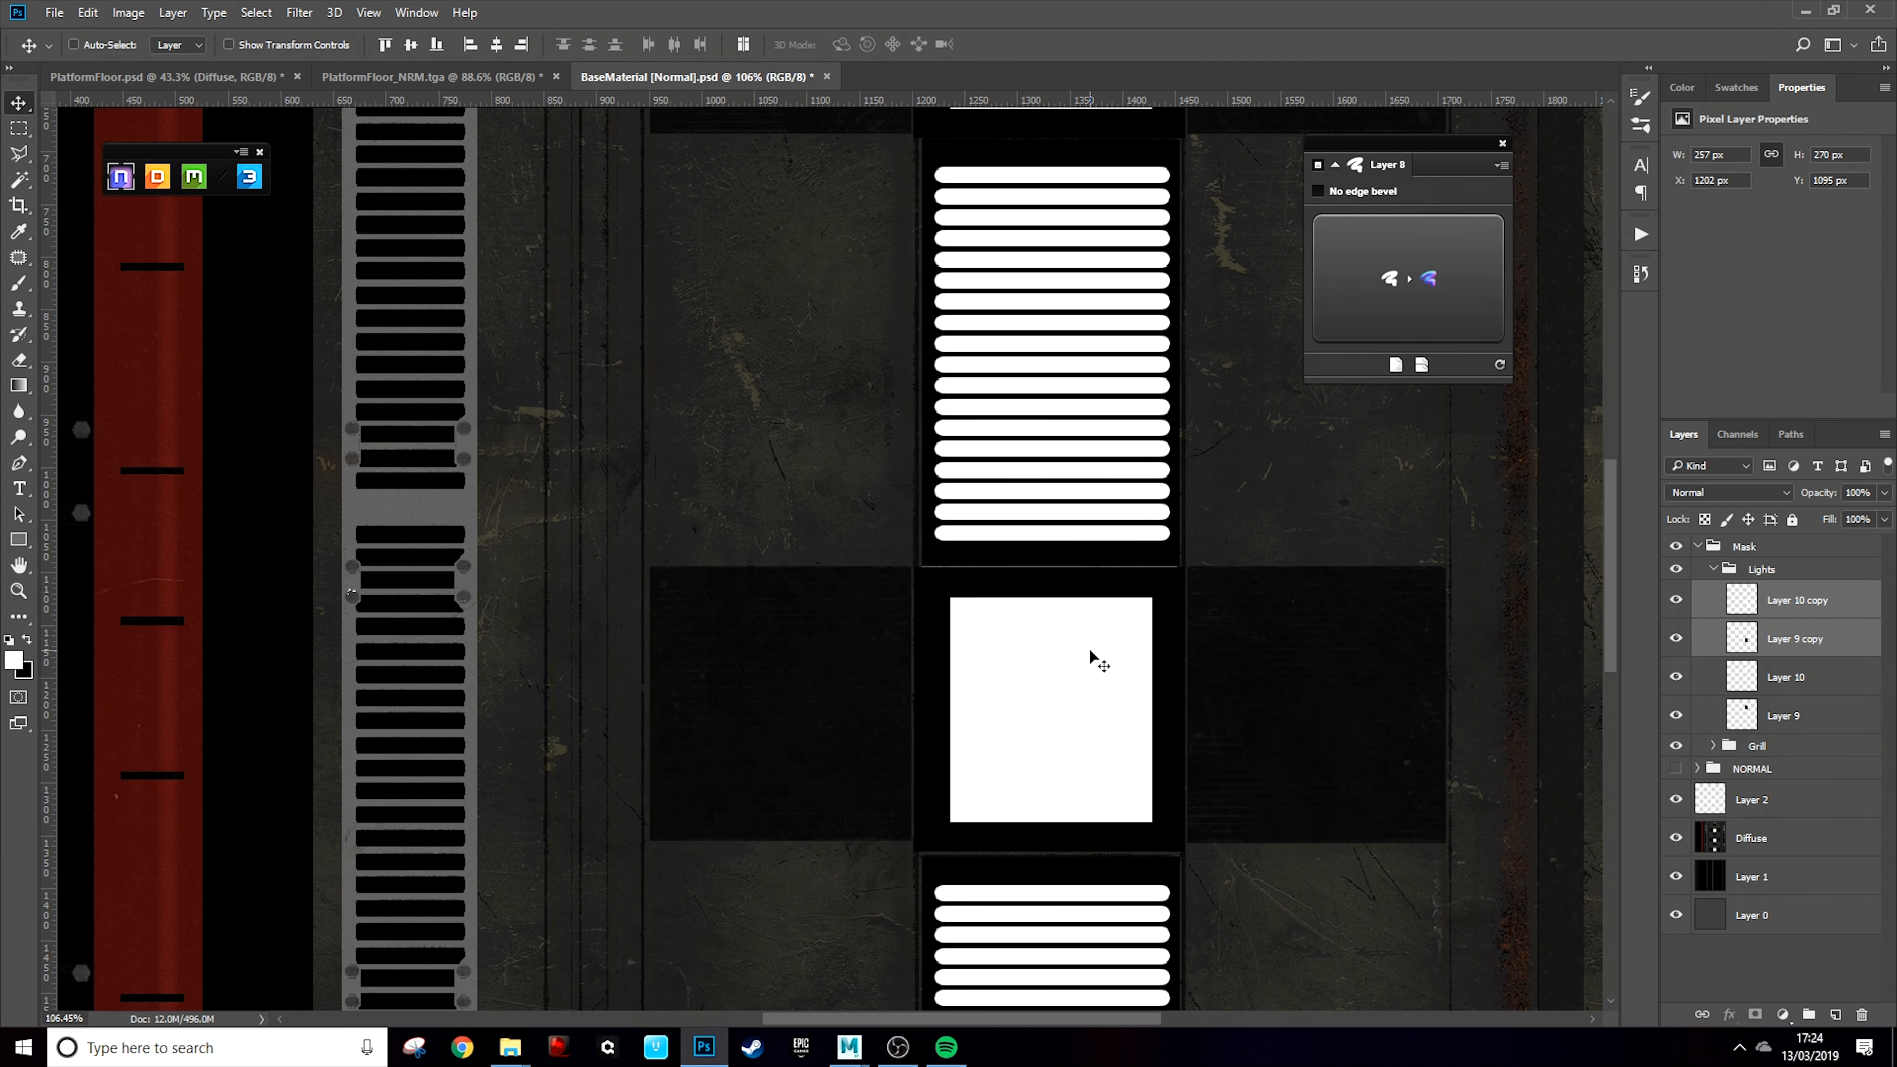
Duplicate the white panel and black frame masks onto the third, lowest light
scroll(1090, 654, "down", 10)
scroll(914, 396, "up", 10)
left_click(1785, 677)
left_click(1783, 716, "shift")
scroll(1031, 337, "up", 3)
left_click_drag(1001, 475, 994, 808)
Inspect the placement of the light masks along the center strip, comparing them with the NORMAL group
scroll(1006, 471, "down", 10)
left_click(1677, 839)
left_click(1676, 838)
scroll(882, 666, "up", 5)
left_click(1801, 601)
left_click(1795, 639, "shift")
scroll(992, 464, "down", 2)
scroll(1198, 601, "down", 8)
scroll(991, 381, "up", 12)
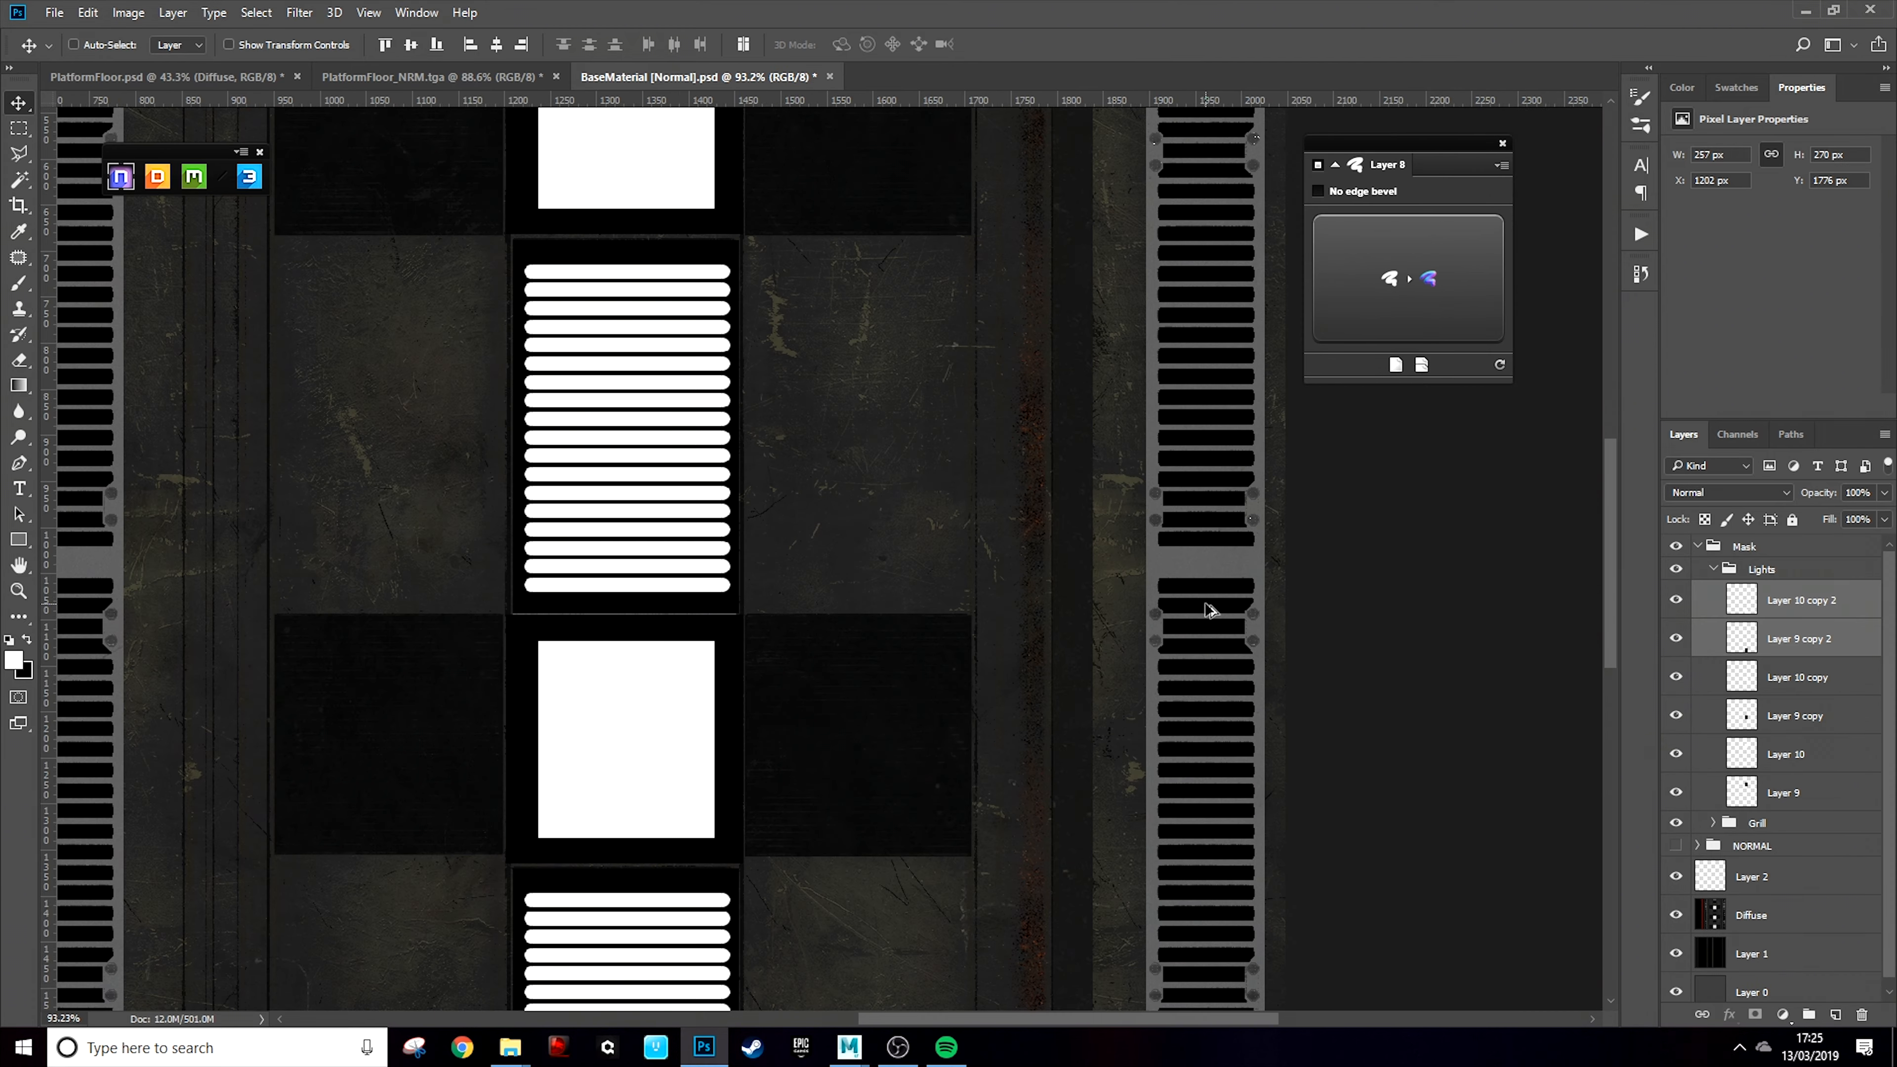
scroll(1207, 605, "down", 5)
Merge the three white light panel layers into one layer
left_click(1798, 606)
left_click(1801, 677, "ctrl")
right_click(1818, 603)
left_click(1613, 720)
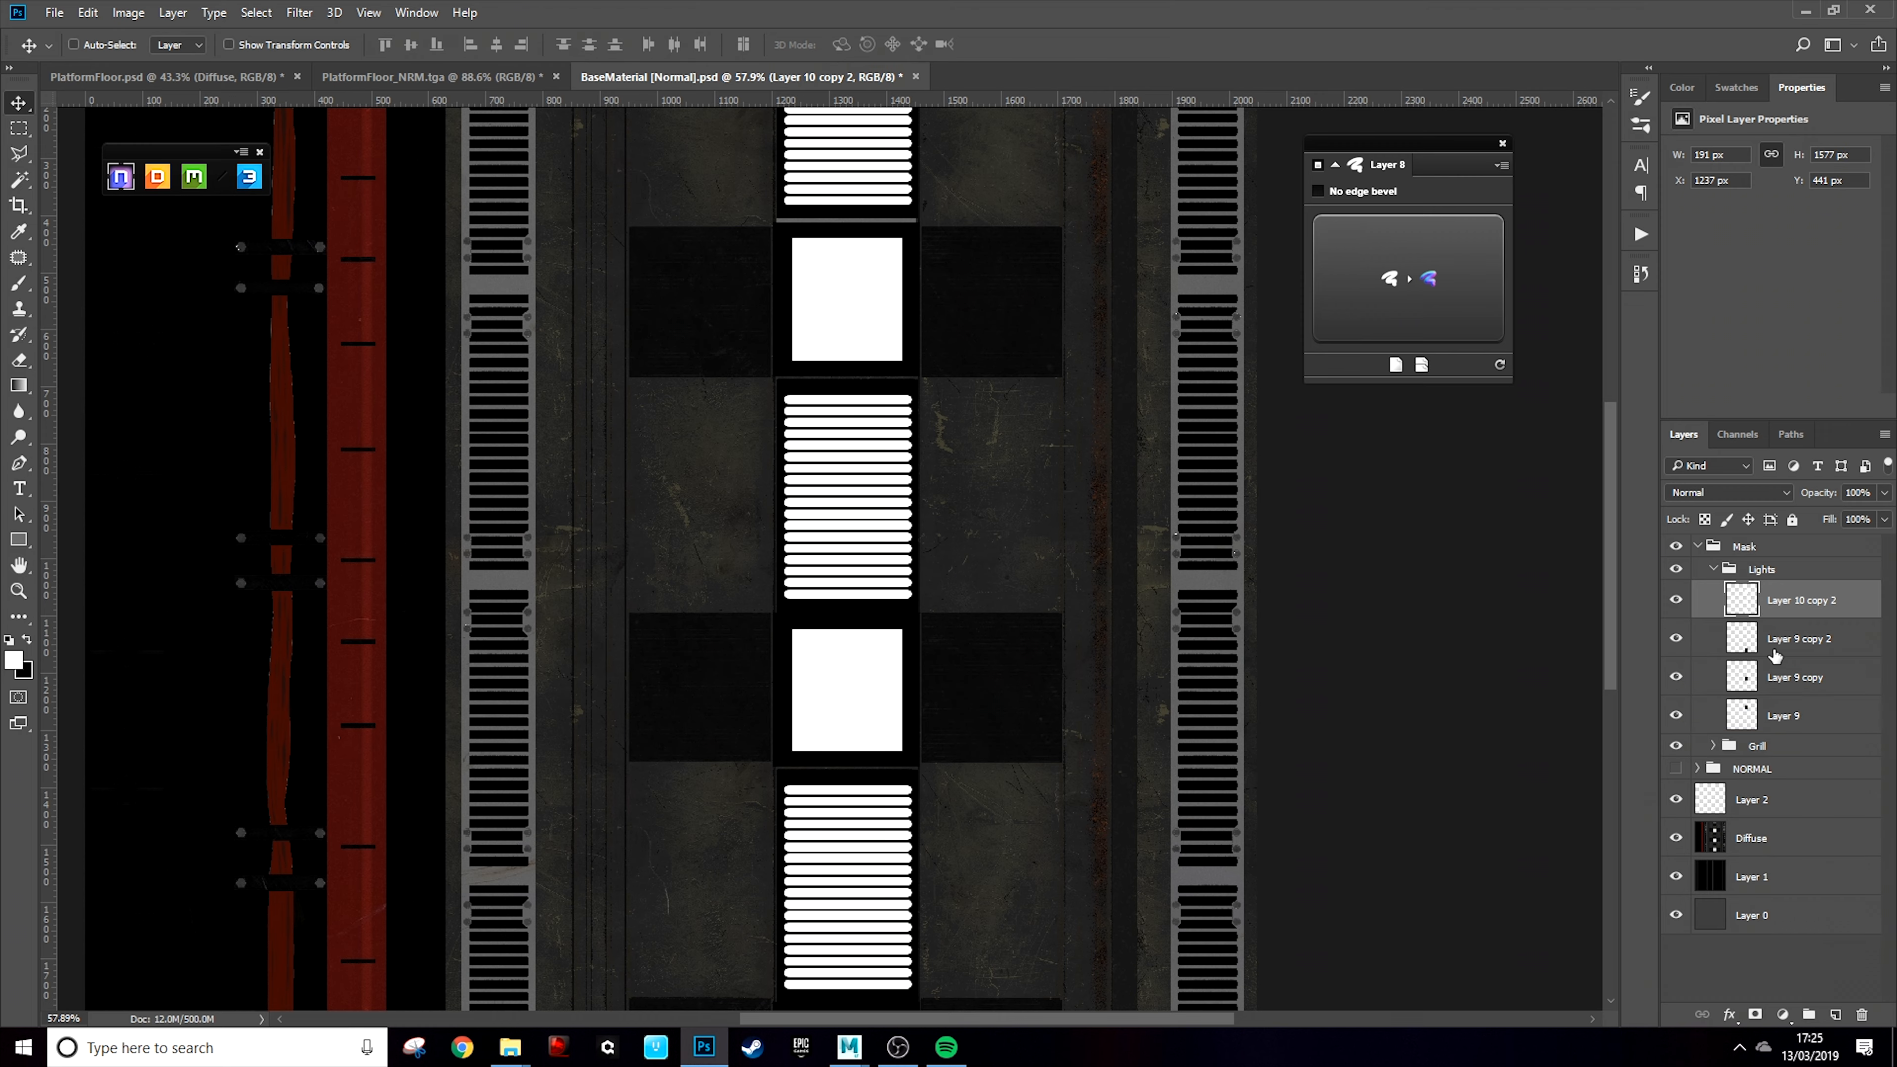
Merge the three black frame layers of the Lights group into one layer
left_click(1792, 642)
left_click(1794, 716, "shift")
right_click(1795, 715)
left_click(1601, 722)
Select one full section of the long grill at the floor's right edge with a rectangular marquee about 129 by 516 px
scroll(1173, 487, "down", 4)
scroll(1172, 490, "up", 10)
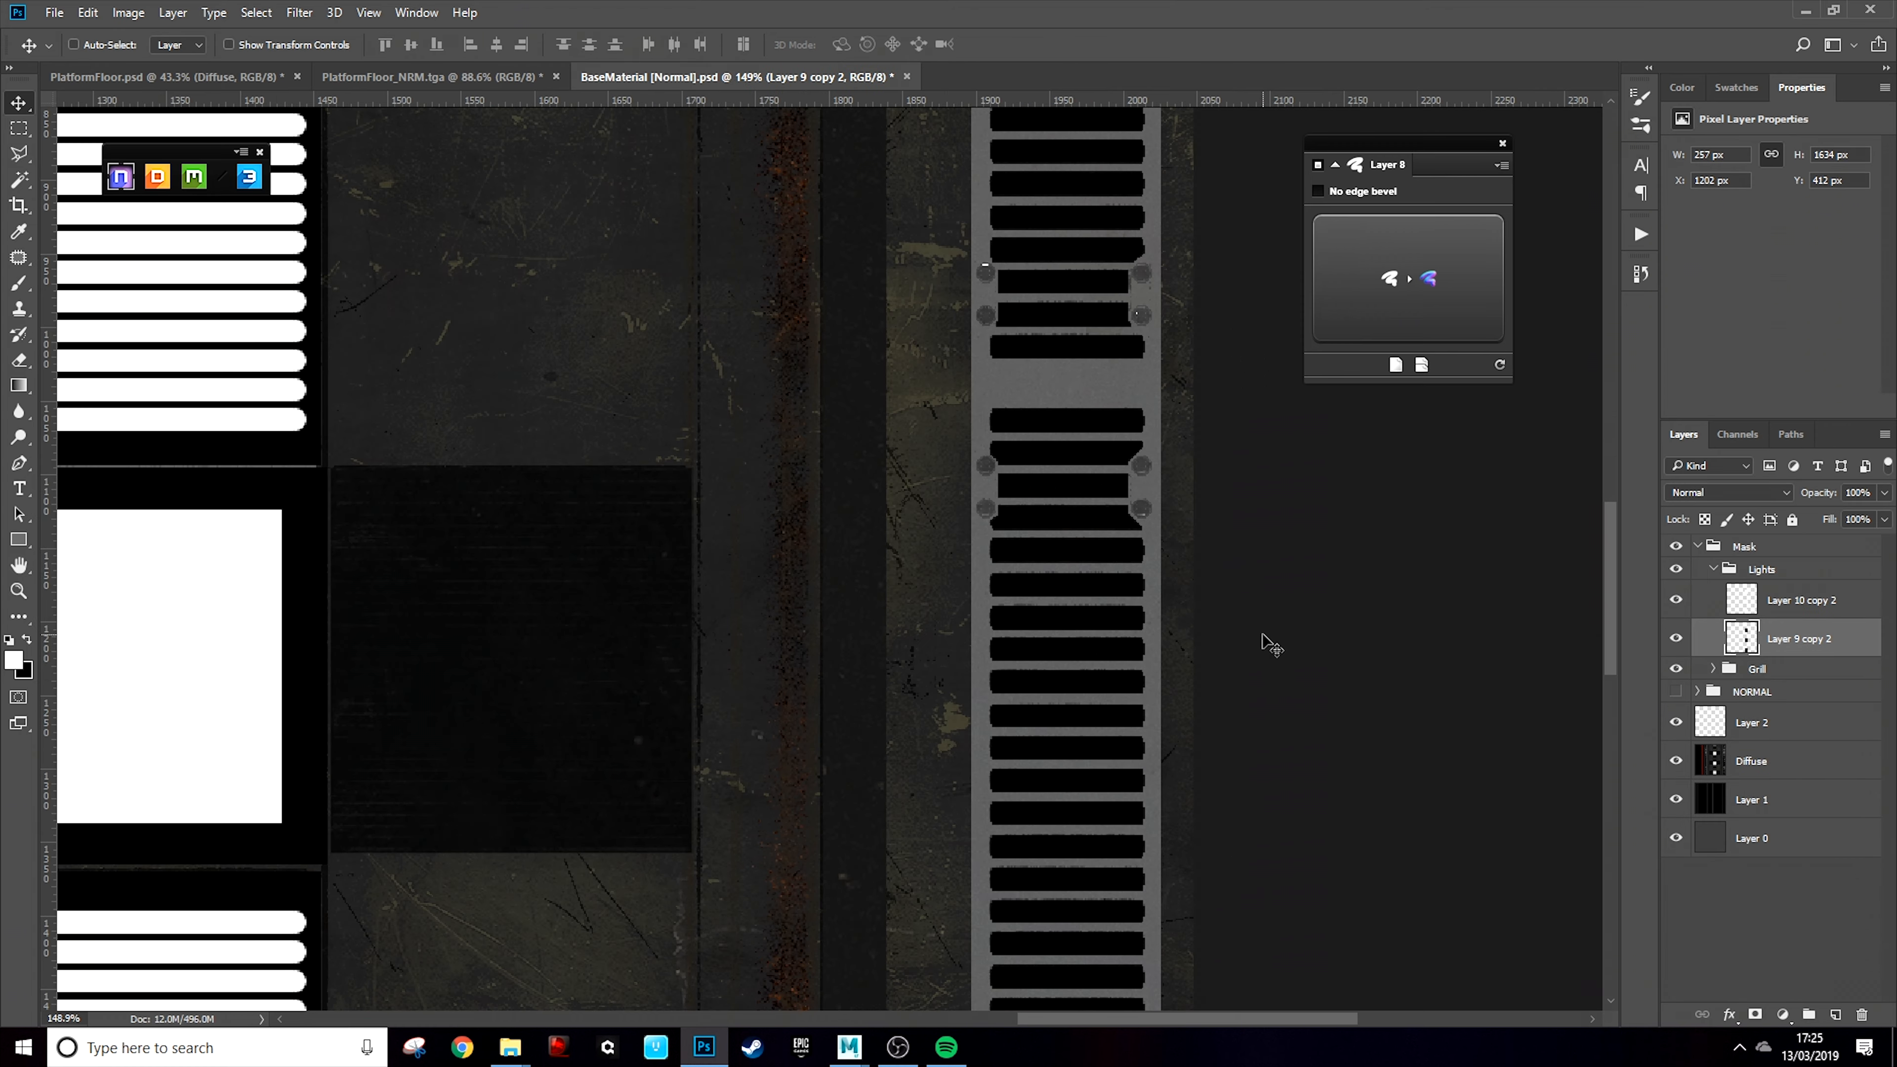
key("m")
left_click_drag(1186, 941, 1193, 689)
scroll(1020, 591, "down", 7)
scroll(987, 534, "up", 9)
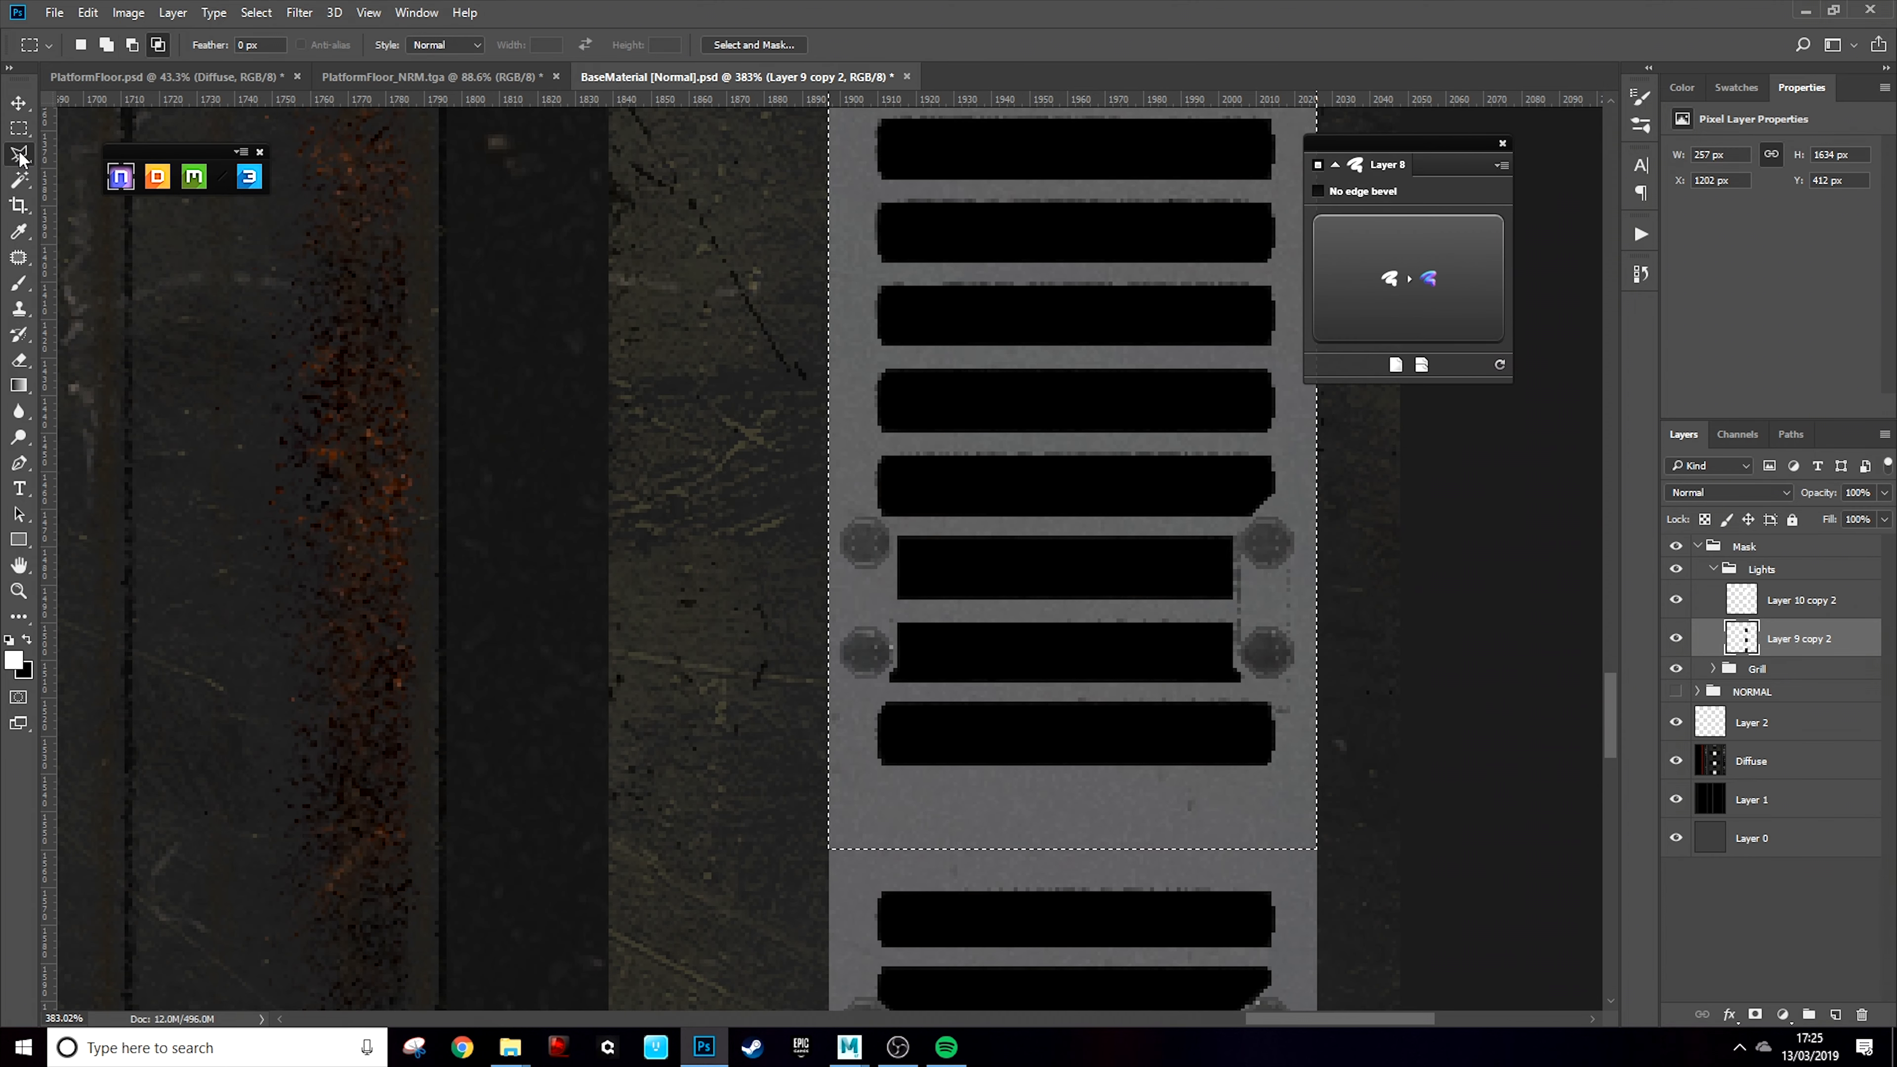
Fill the selected grill section with black on a new layer above the Lights group and hide that layer
left_click(1713, 570)
left_click(1760, 572)
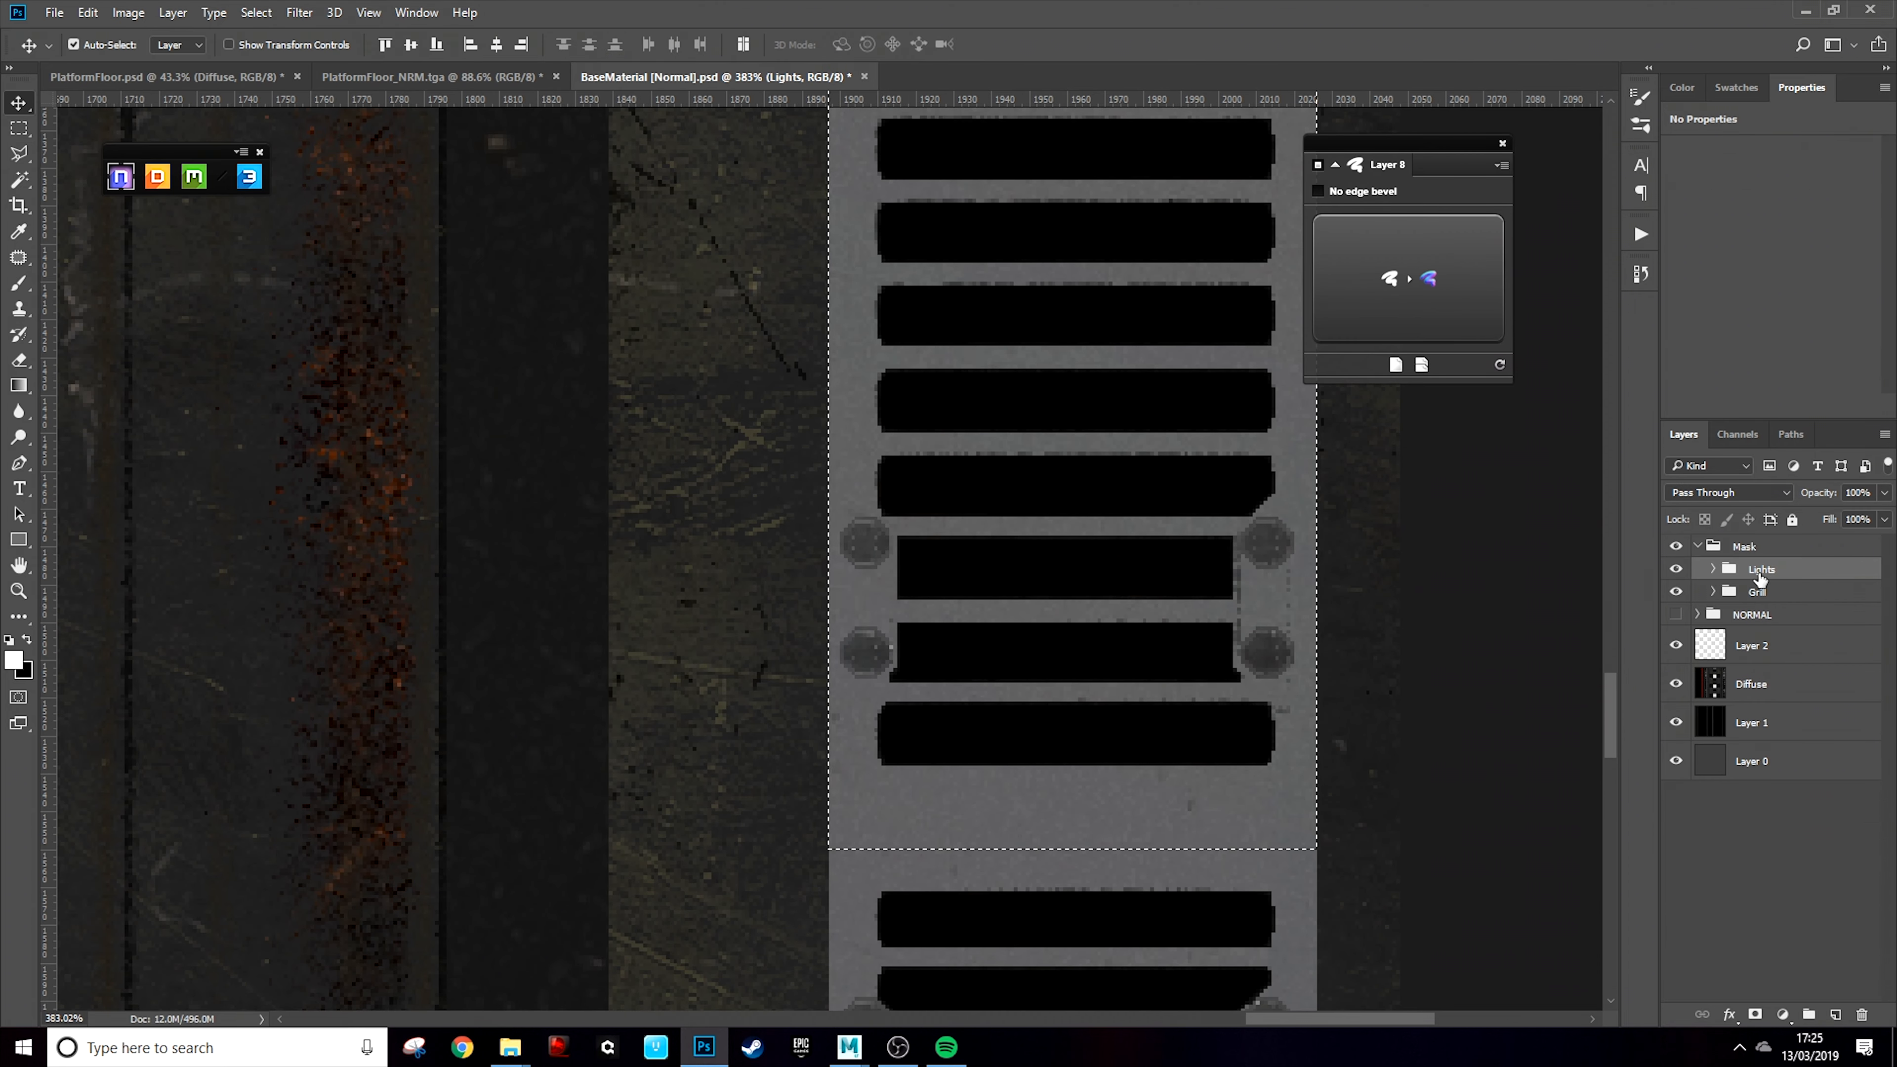
left_click(1835, 1014)
key("x")
key("alt+BackSpace")
left_click(1676, 577)
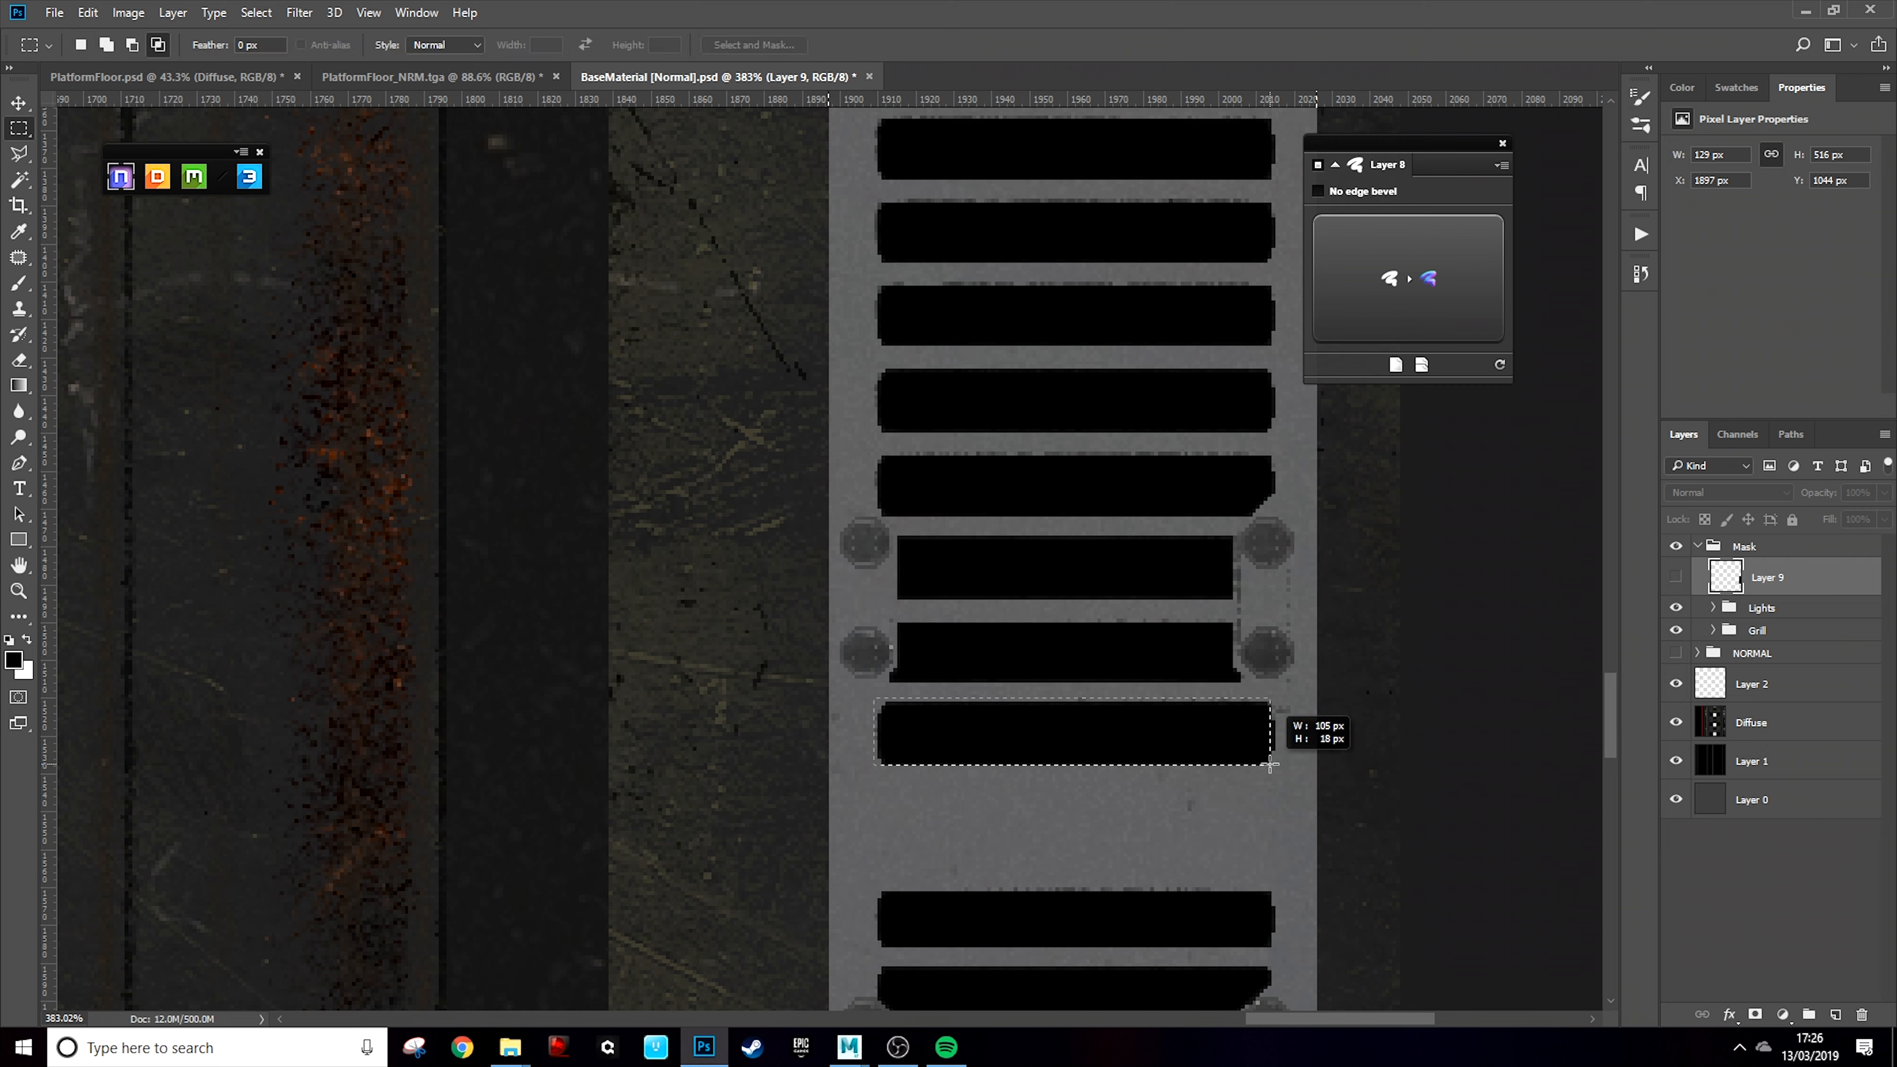
Cover the grill section's lowest slot with a white rectangle about 106 by 18 px on another new layer
key("ctrl+shift+alt+n")
key("x")
key("alt+BackSpace")
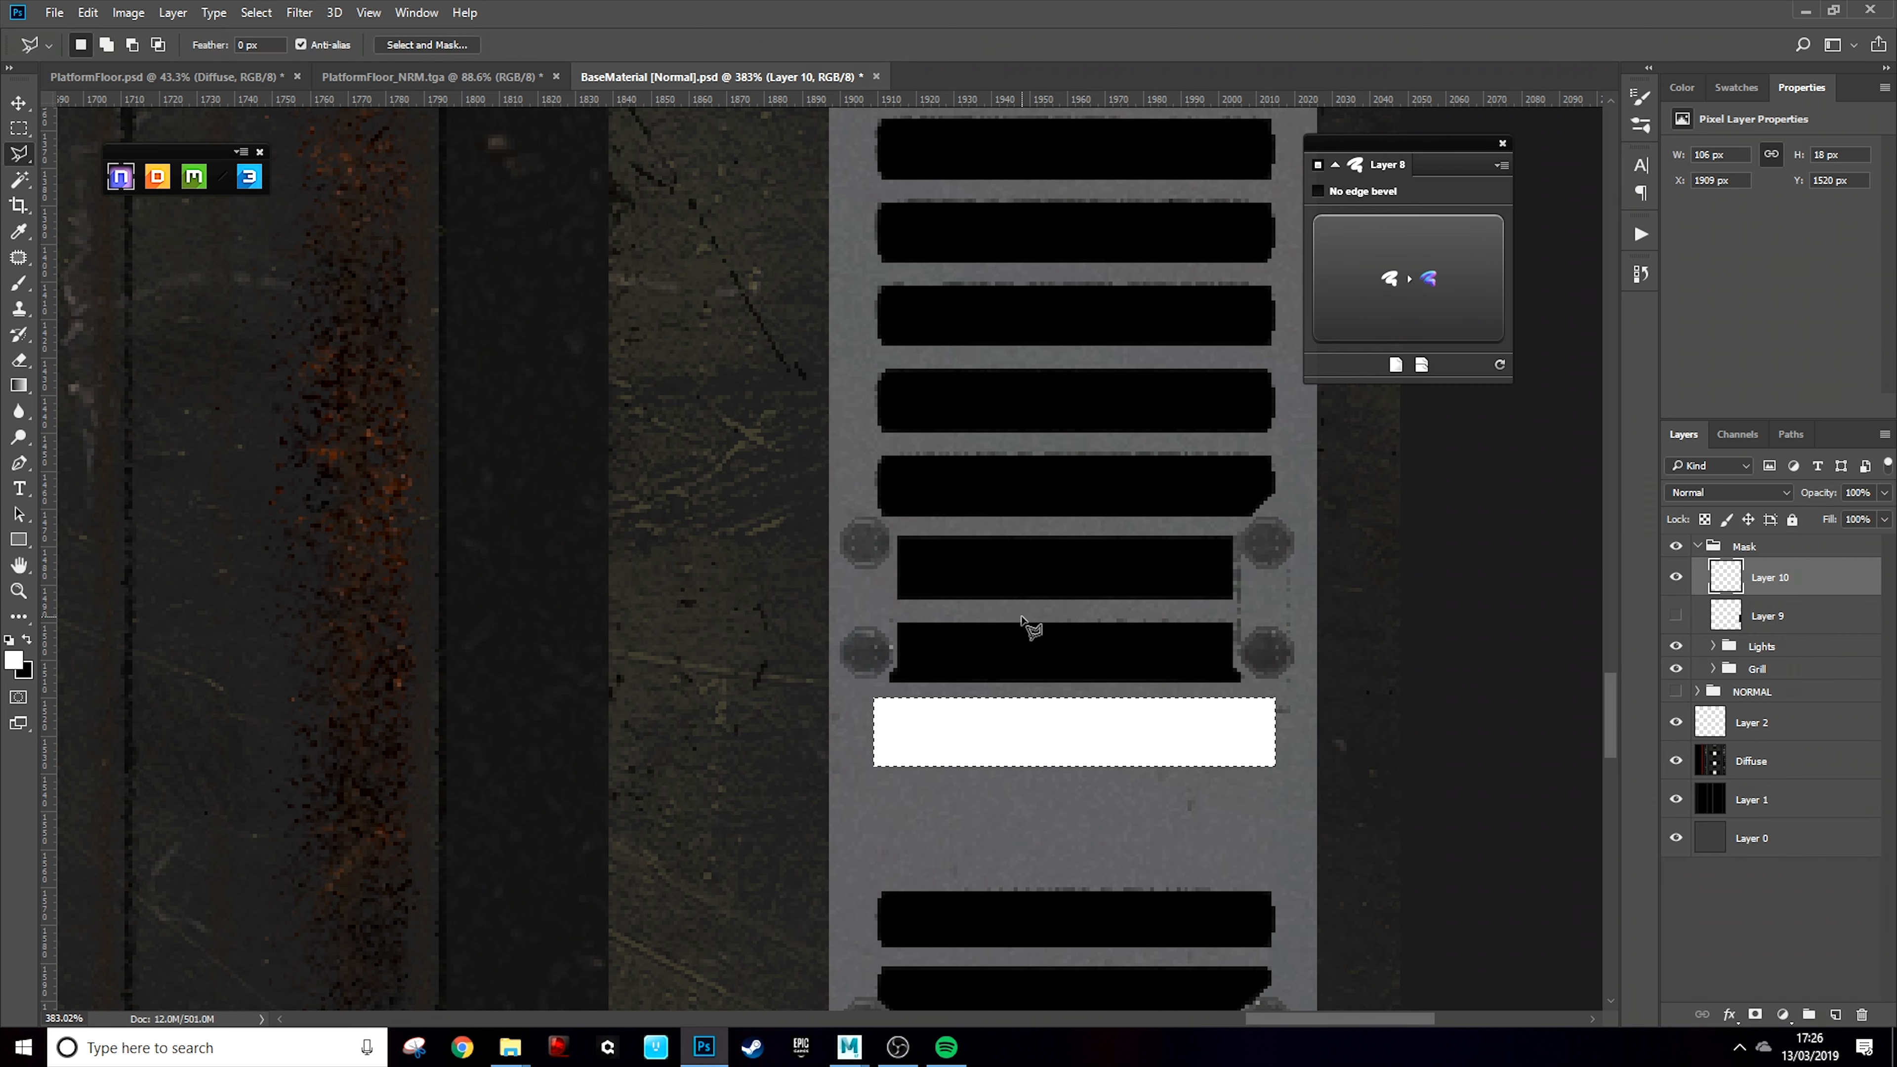
Duplicate the white slat upward over the neighbouring grill slots and merge the copies
left_click_drag(1071, 725, 1052, 481)
scroll(1051, 481, "up", 2)
left_click_drag(1093, 627, 1073, 245)
left_click(1789, 656, "shift")
right_click(1789, 656)
left_click(1724, 716)
scroll(1158, 583, "up", 2)
scroll(1167, 596, "down", 2)
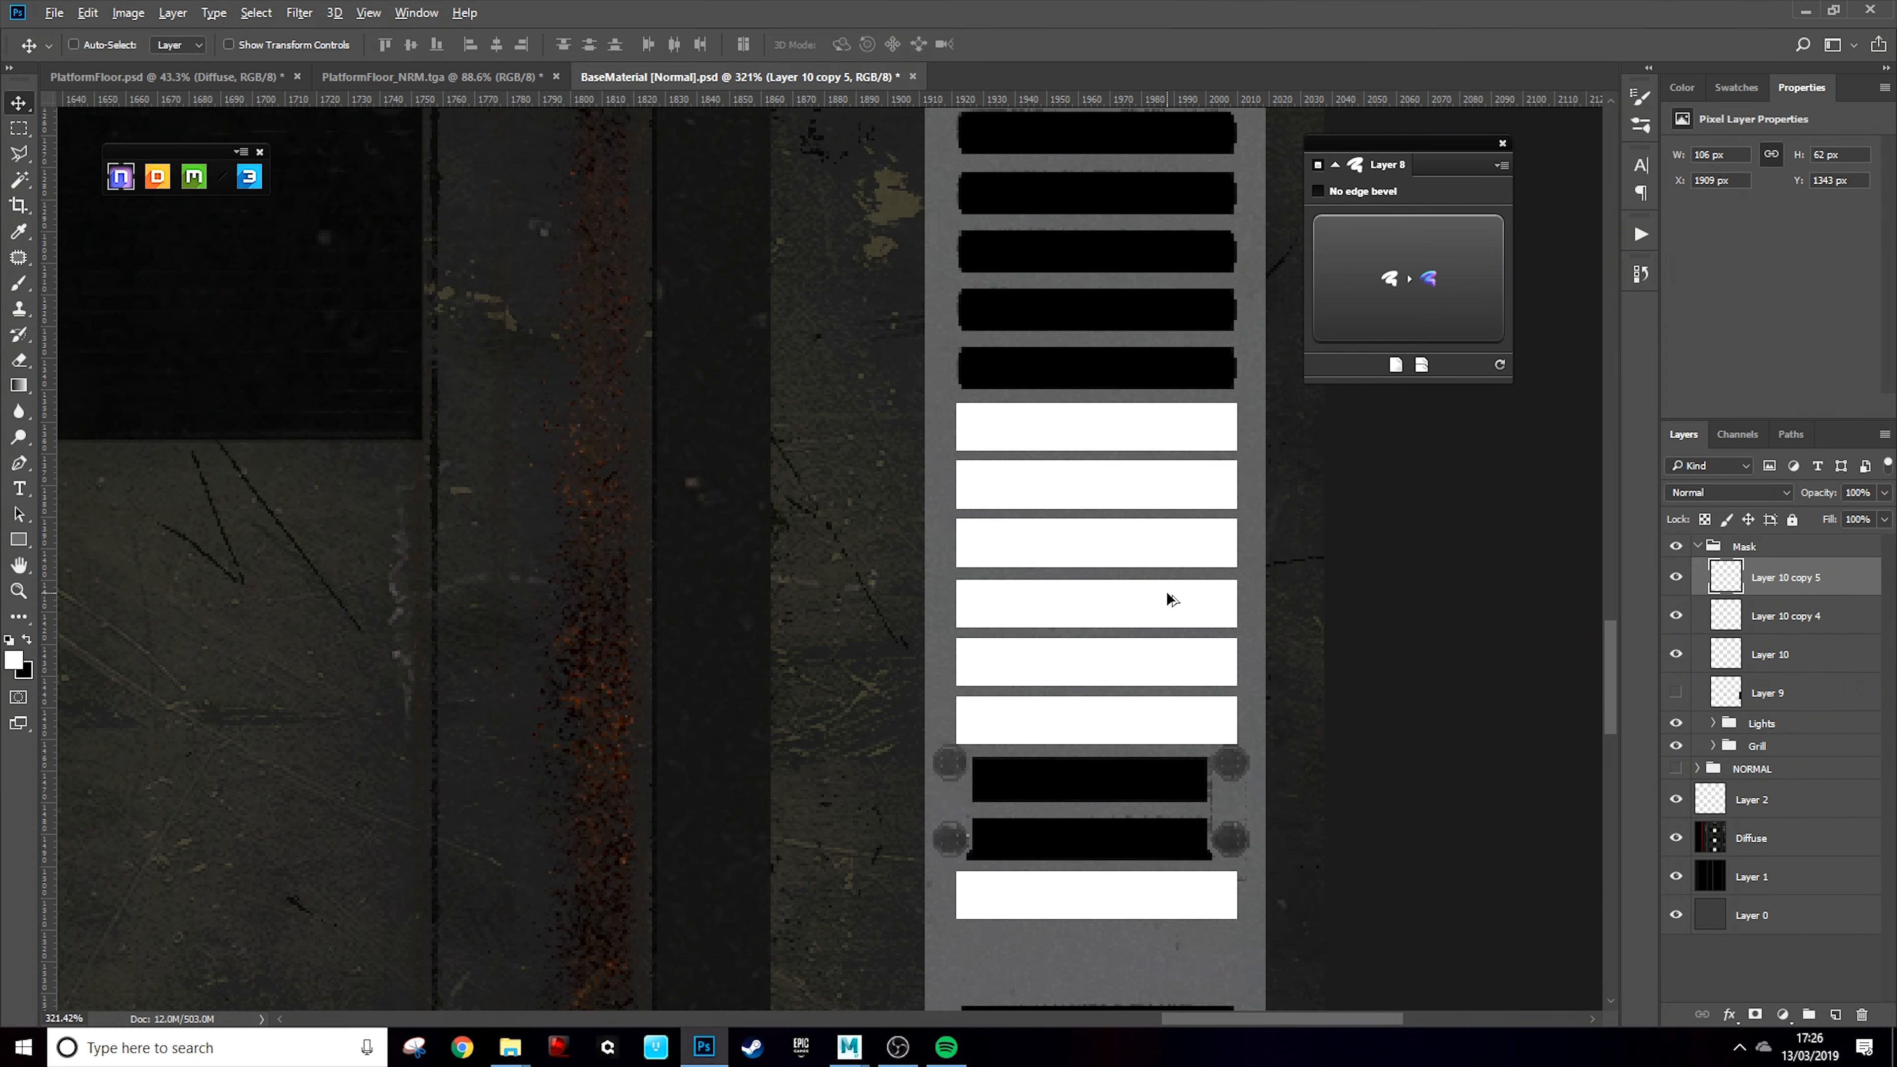
Copy the slat block further up the grill section and show the black base layer again
scroll(1168, 594, "up", 4)
left_click_drag(1180, 486, 1174, 219)
key("ctrl+e")
scroll(1168, 524, "down", 3)
left_click_drag(1173, 419, 1165, 372)
scroll(1176, 586, "down", 2)
left_click(1676, 693)
left_click(1677, 732)
left_click(1677, 732)
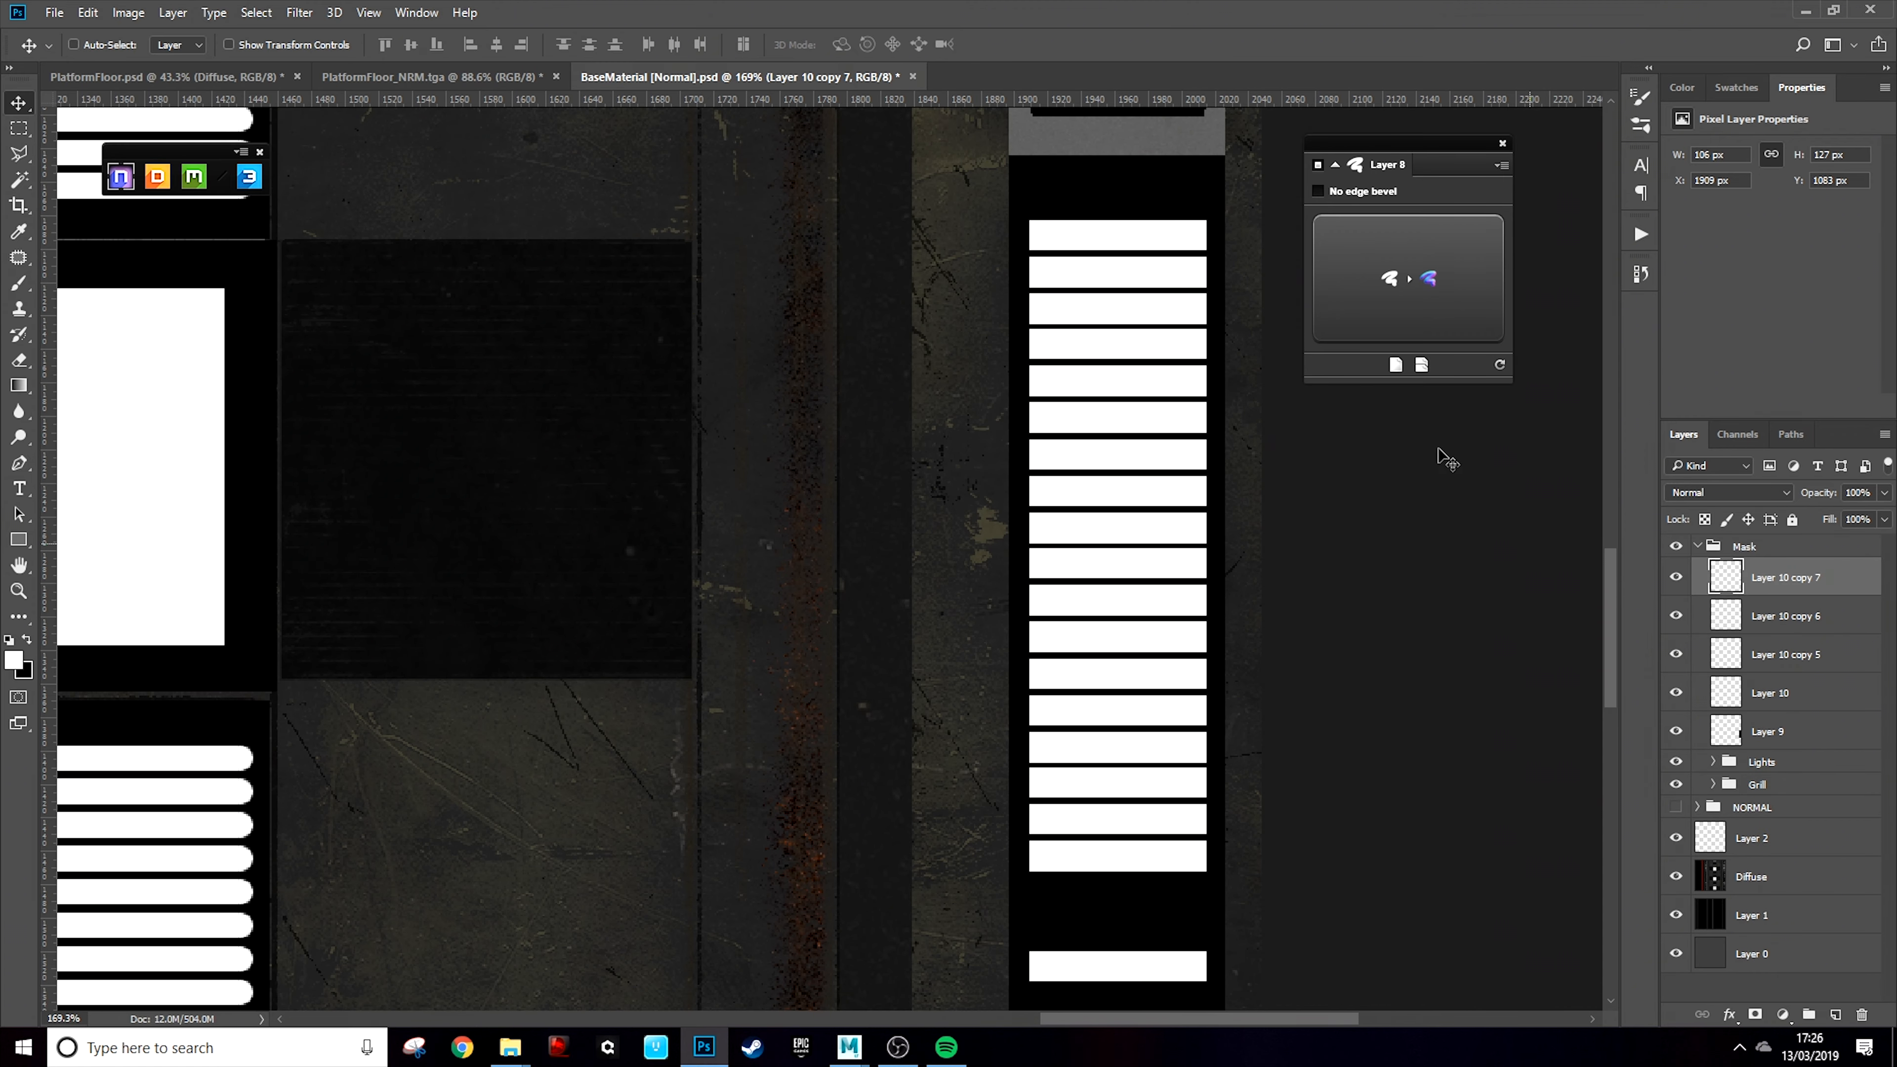
Duplicate the slat block once more at the upper end and delete the slats extending past the black base
left_click_drag(1141, 459, 1136, 223)
scroll(1075, 299, "up", 5)
key("m")
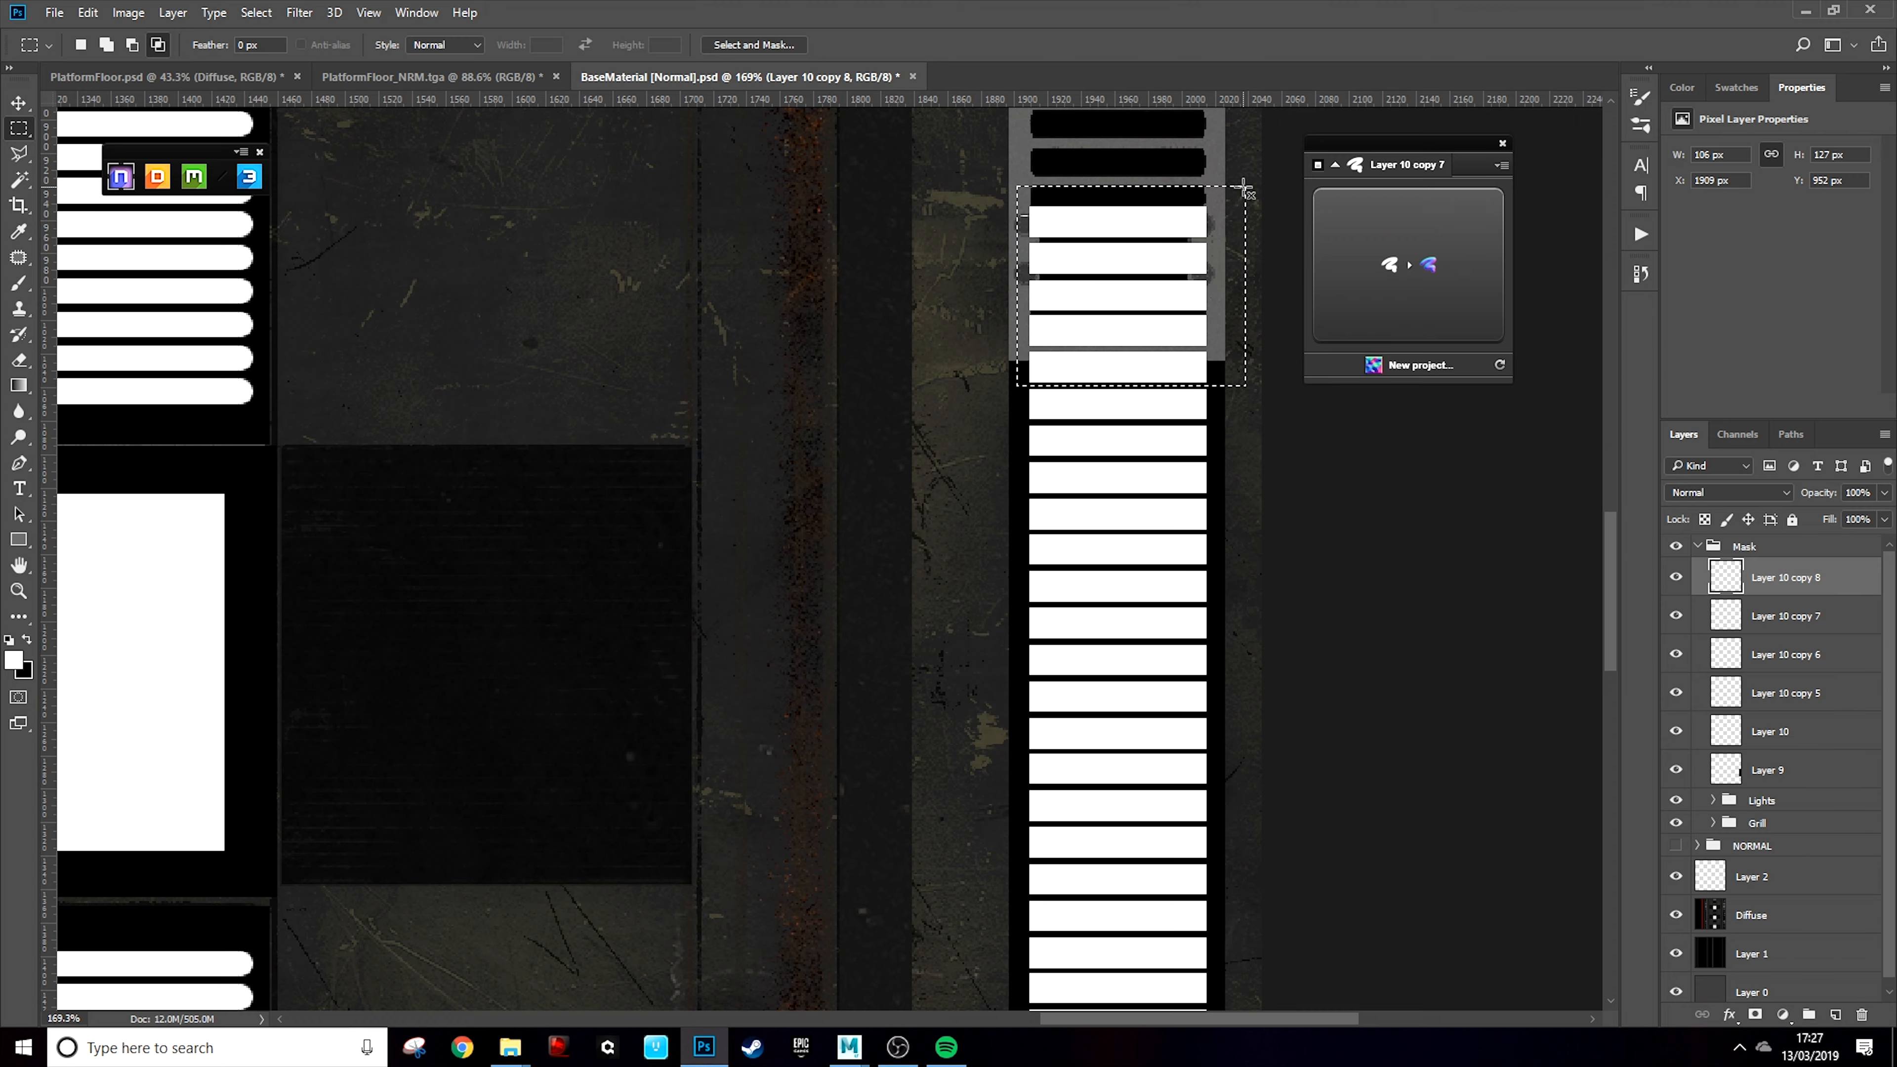
key("Delete")
key("ctrl+d")
scroll(1210, 508, "down", 7)
Merge the copied slat block layers into one layer
scroll(1207, 777, "up", 10)
left_click(1790, 701, "shift")
right_click(1763, 697)
left_click(1680, 746)
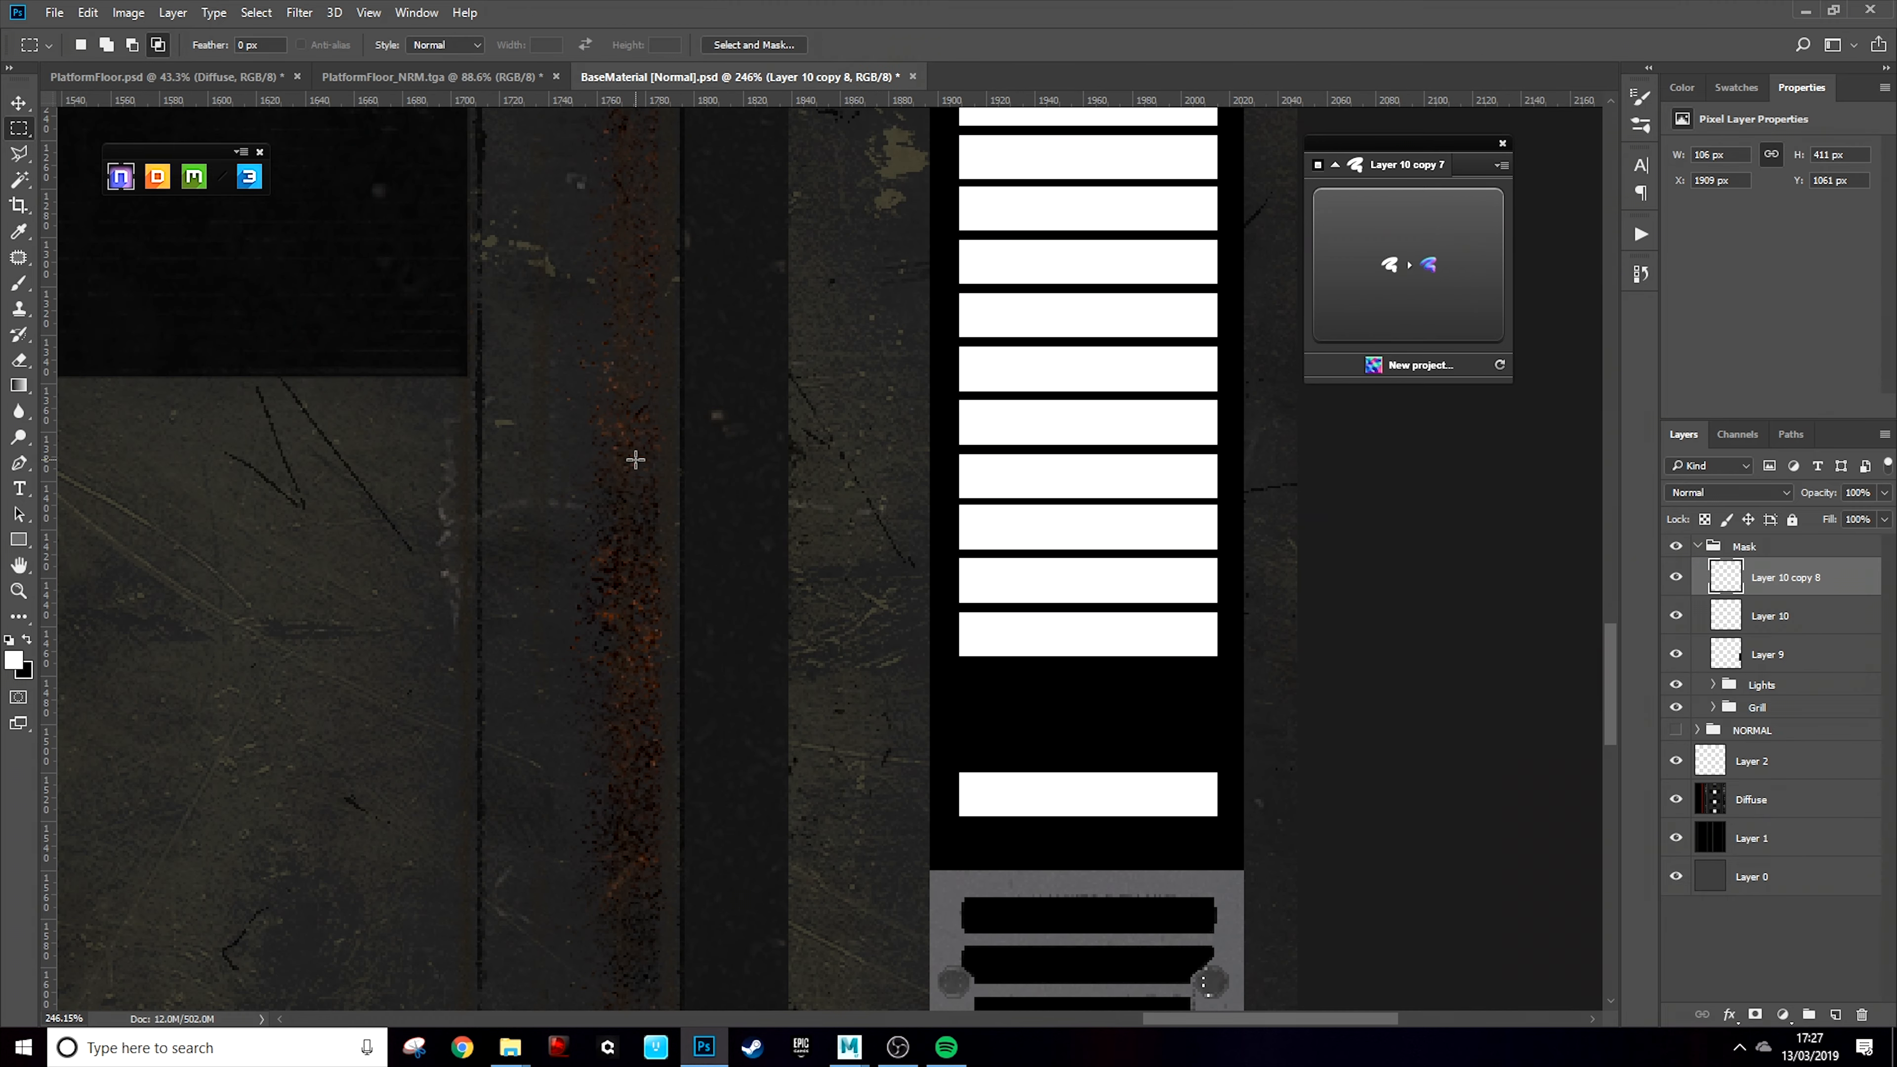
Move the slat stack down to meet the lowest single slat and merge both layers
key("v")
left_click_drag(1108, 529, 1109, 632)
scroll(1107, 620, "down", 8)
left_click(1792, 618, "shift")
right_click(1725, 617)
left_click(1521, 718)
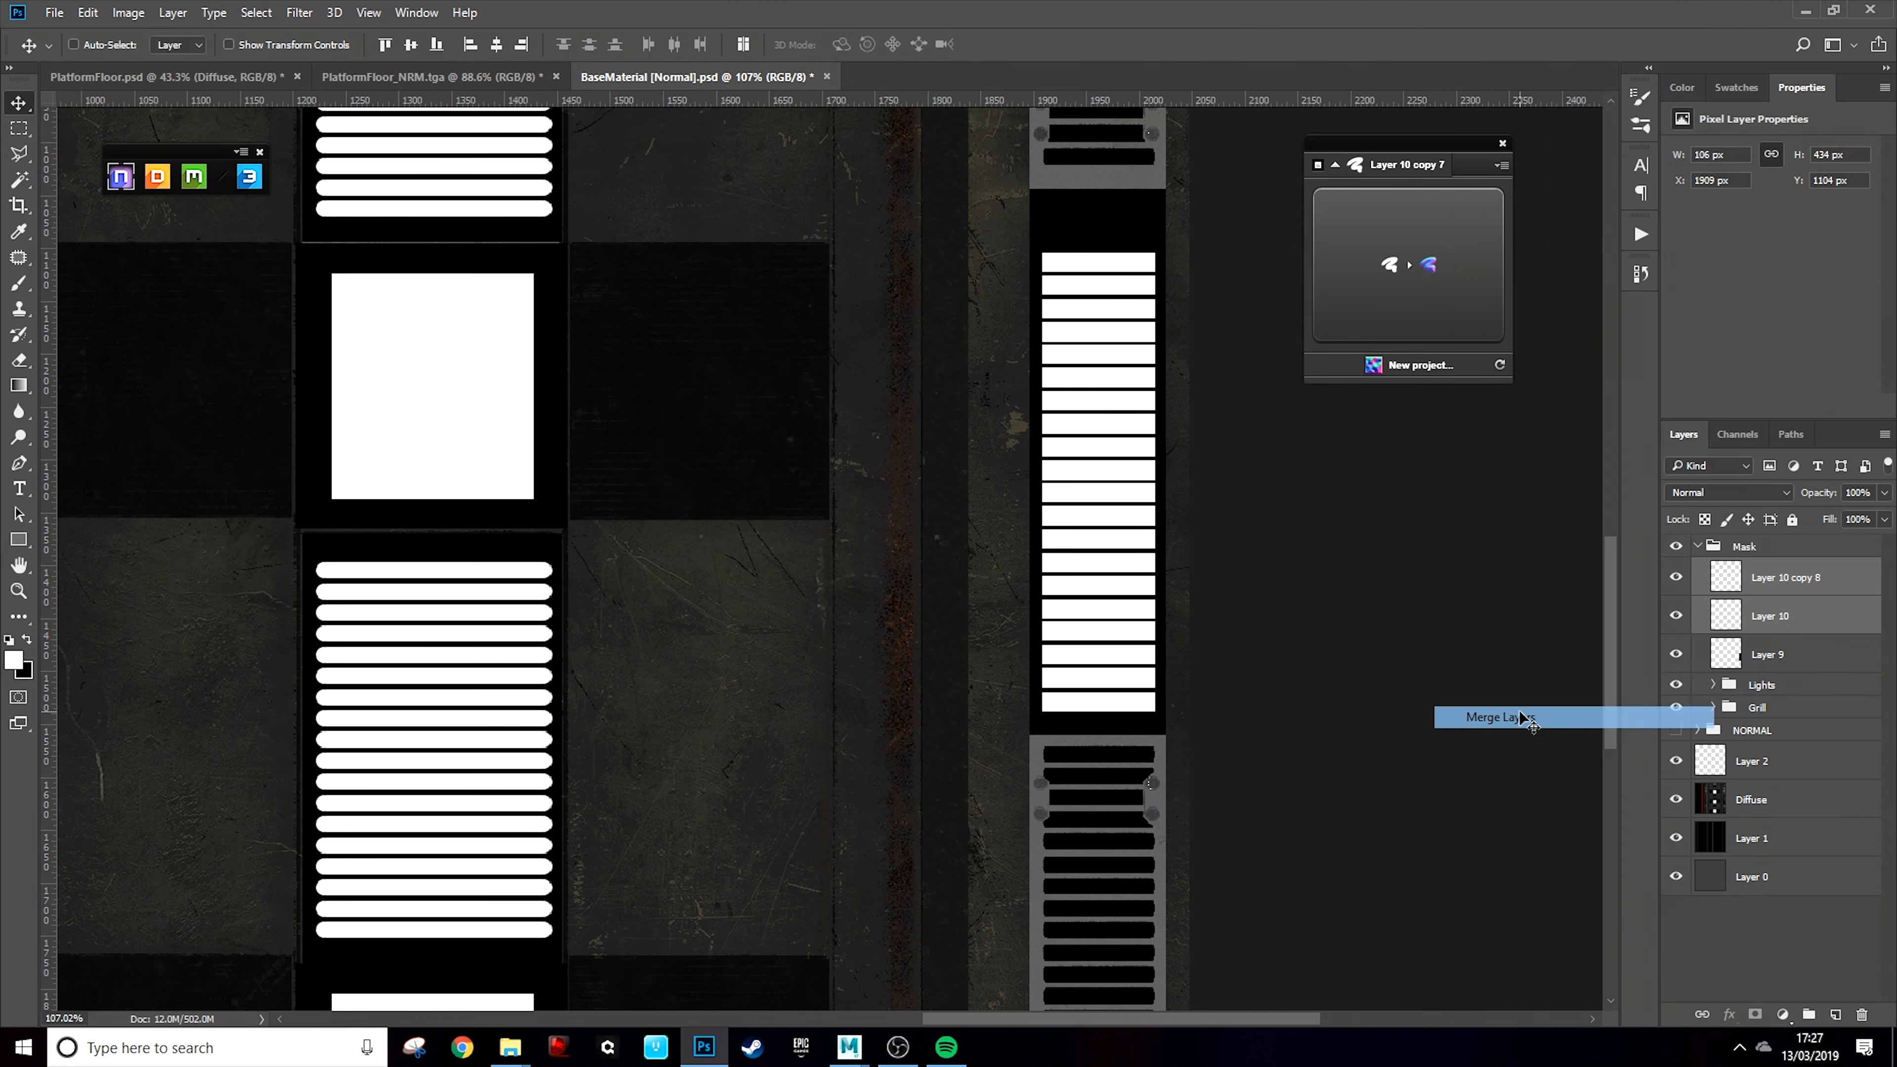
Duplicate the slat stack upward and trim the copy to a single extra slat above the original
scroll(1255, 833, "down", 4)
scroll(1180, 830, "up", 2)
left_click_drag(1151, 826, 1141, 508)
scroll(1186, 516, "up", 12)
key("m")
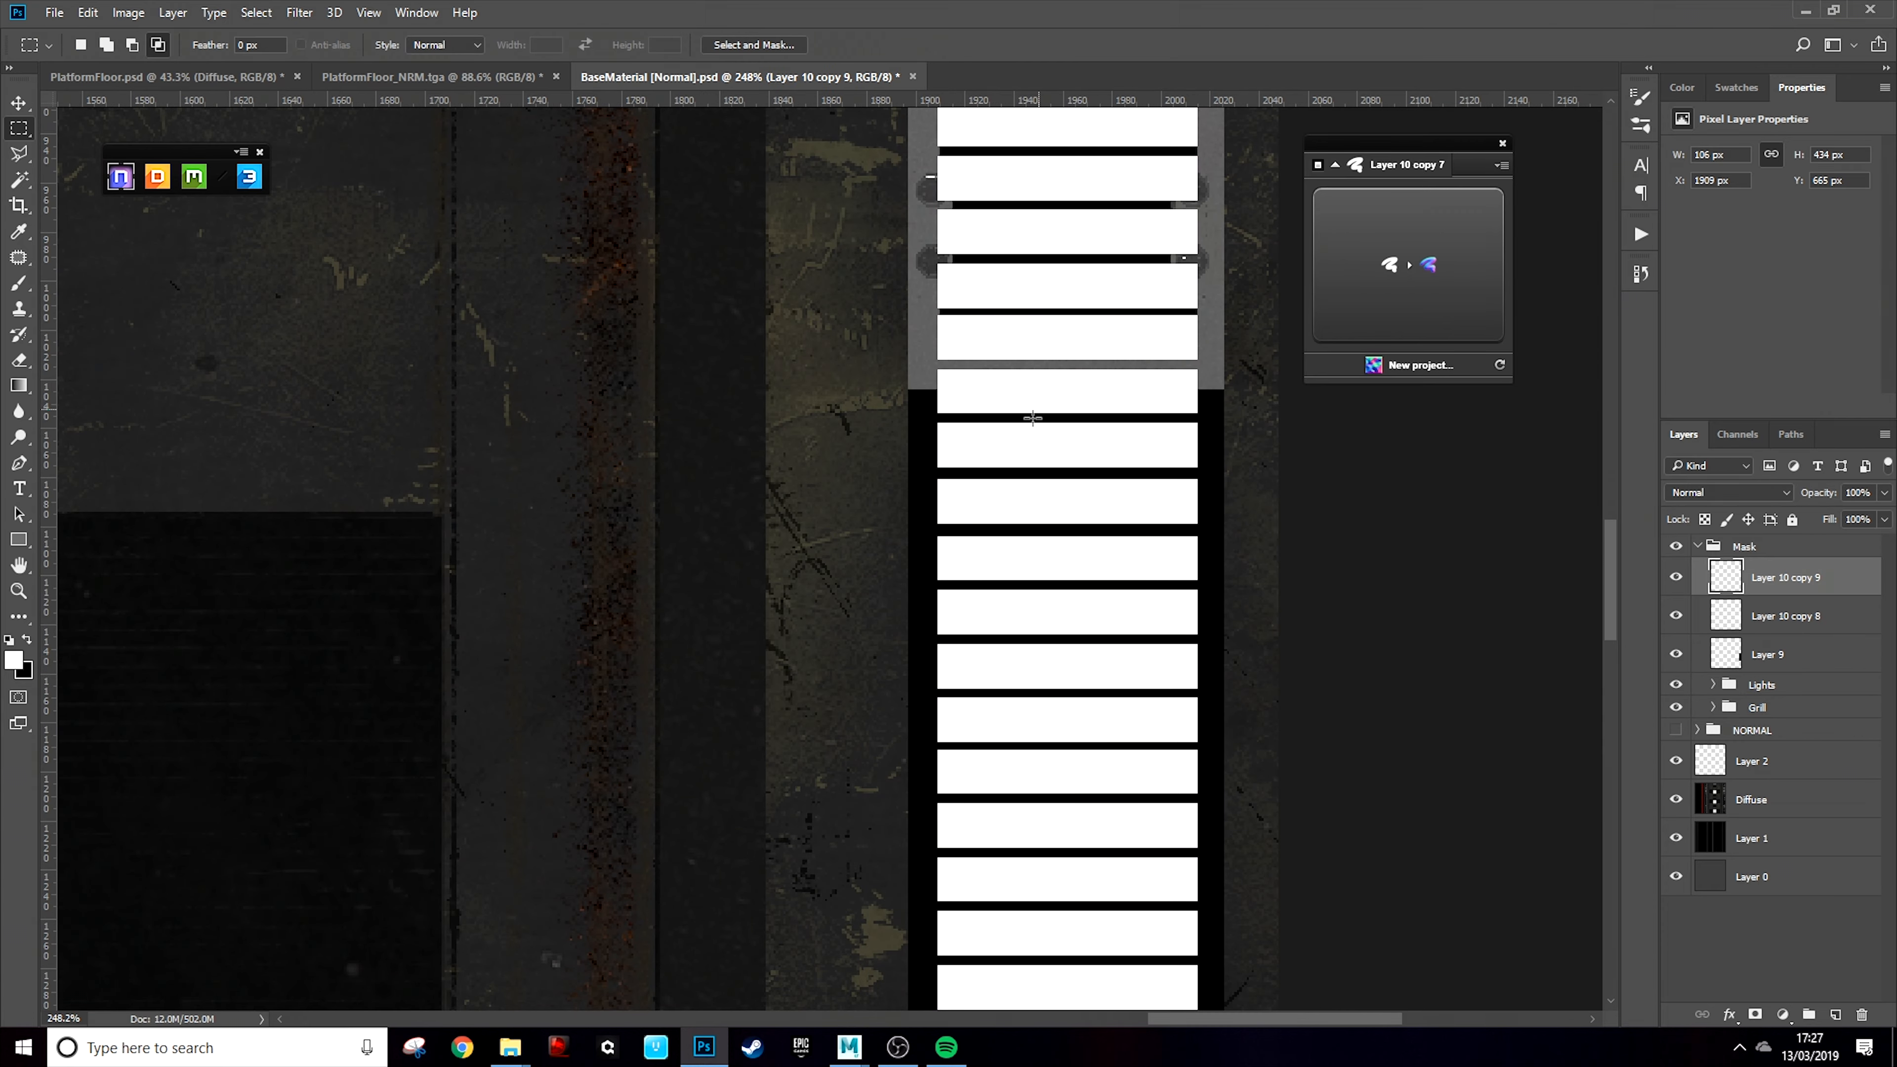
scroll(936, 469, "down", 6)
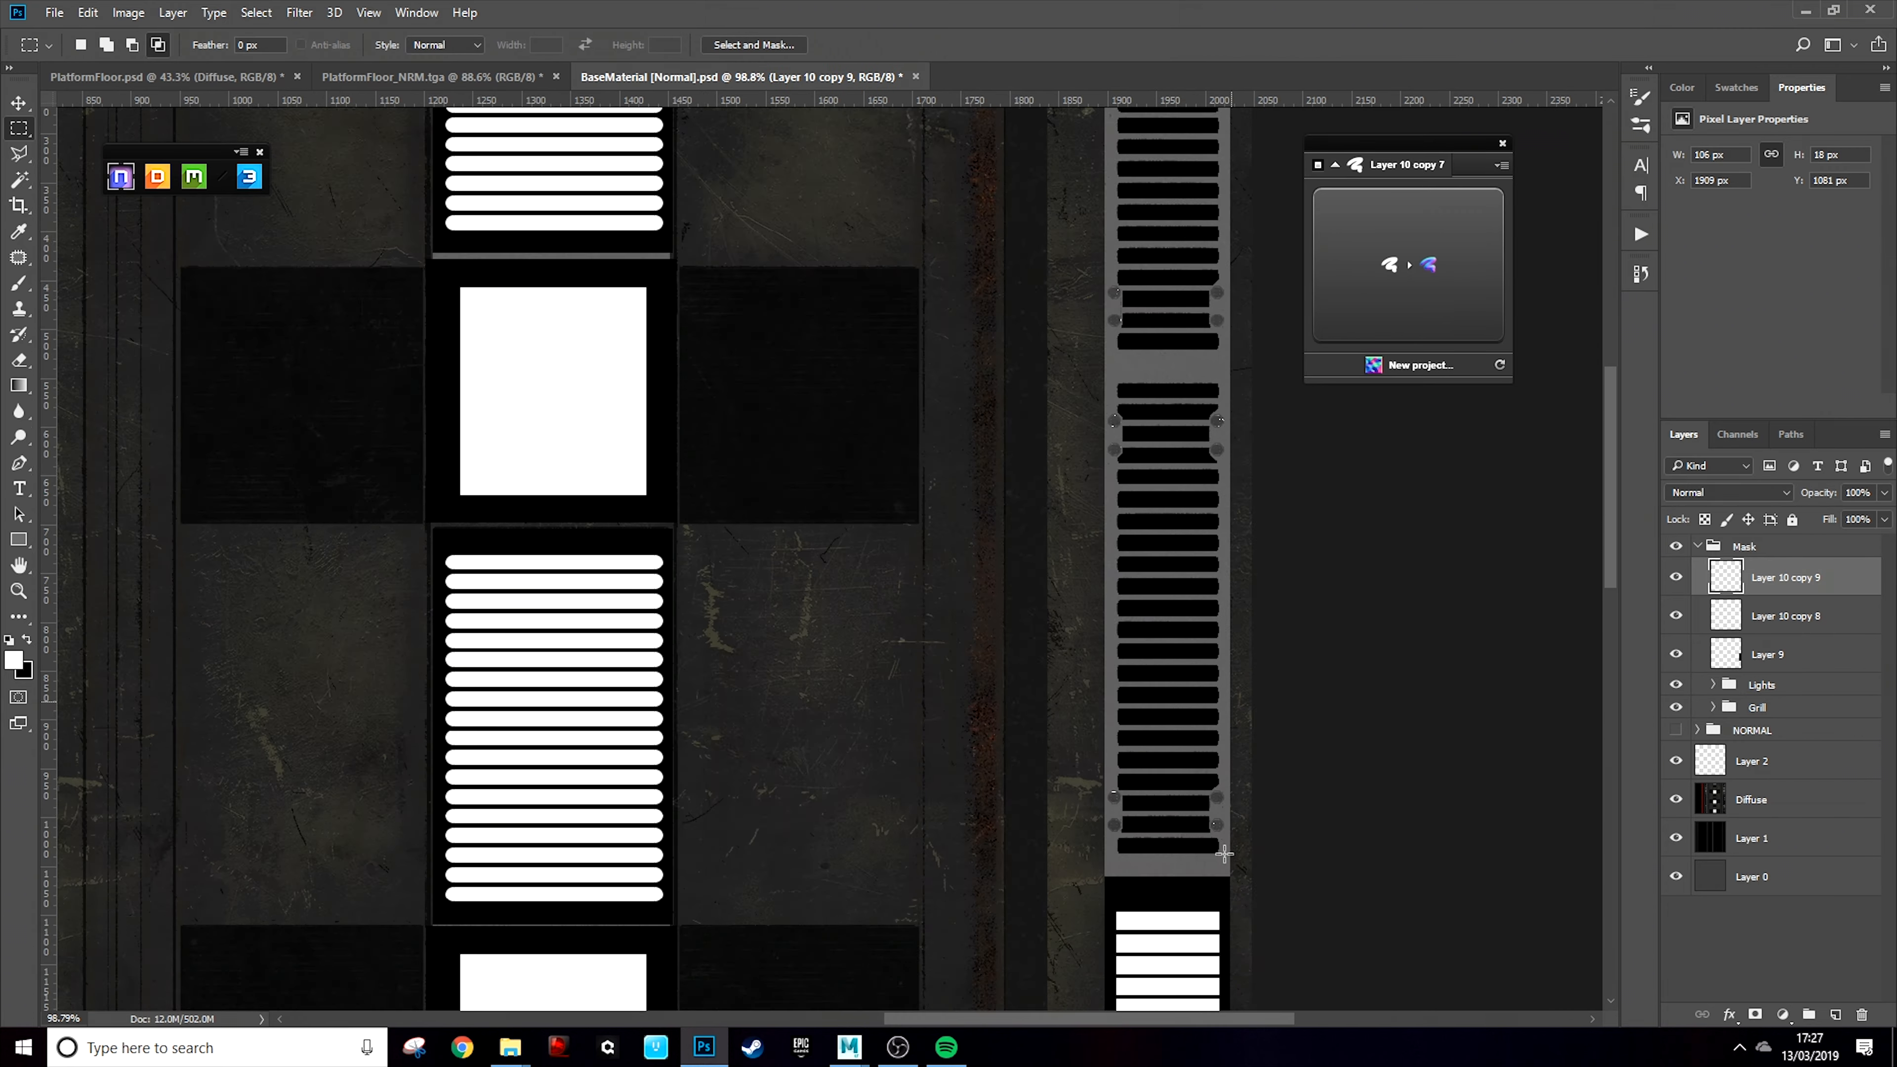
Merge the extra slat with the stack and move the result up about 11 px within the black base
scroll(1220, 751, "up", 2)
left_click(1784, 616, "shift")
right_click(1785, 617)
left_click(1577, 716)
scroll(1206, 648, "up", 2)
key("v")
left_click_drag(1156, 706, 1156, 689)
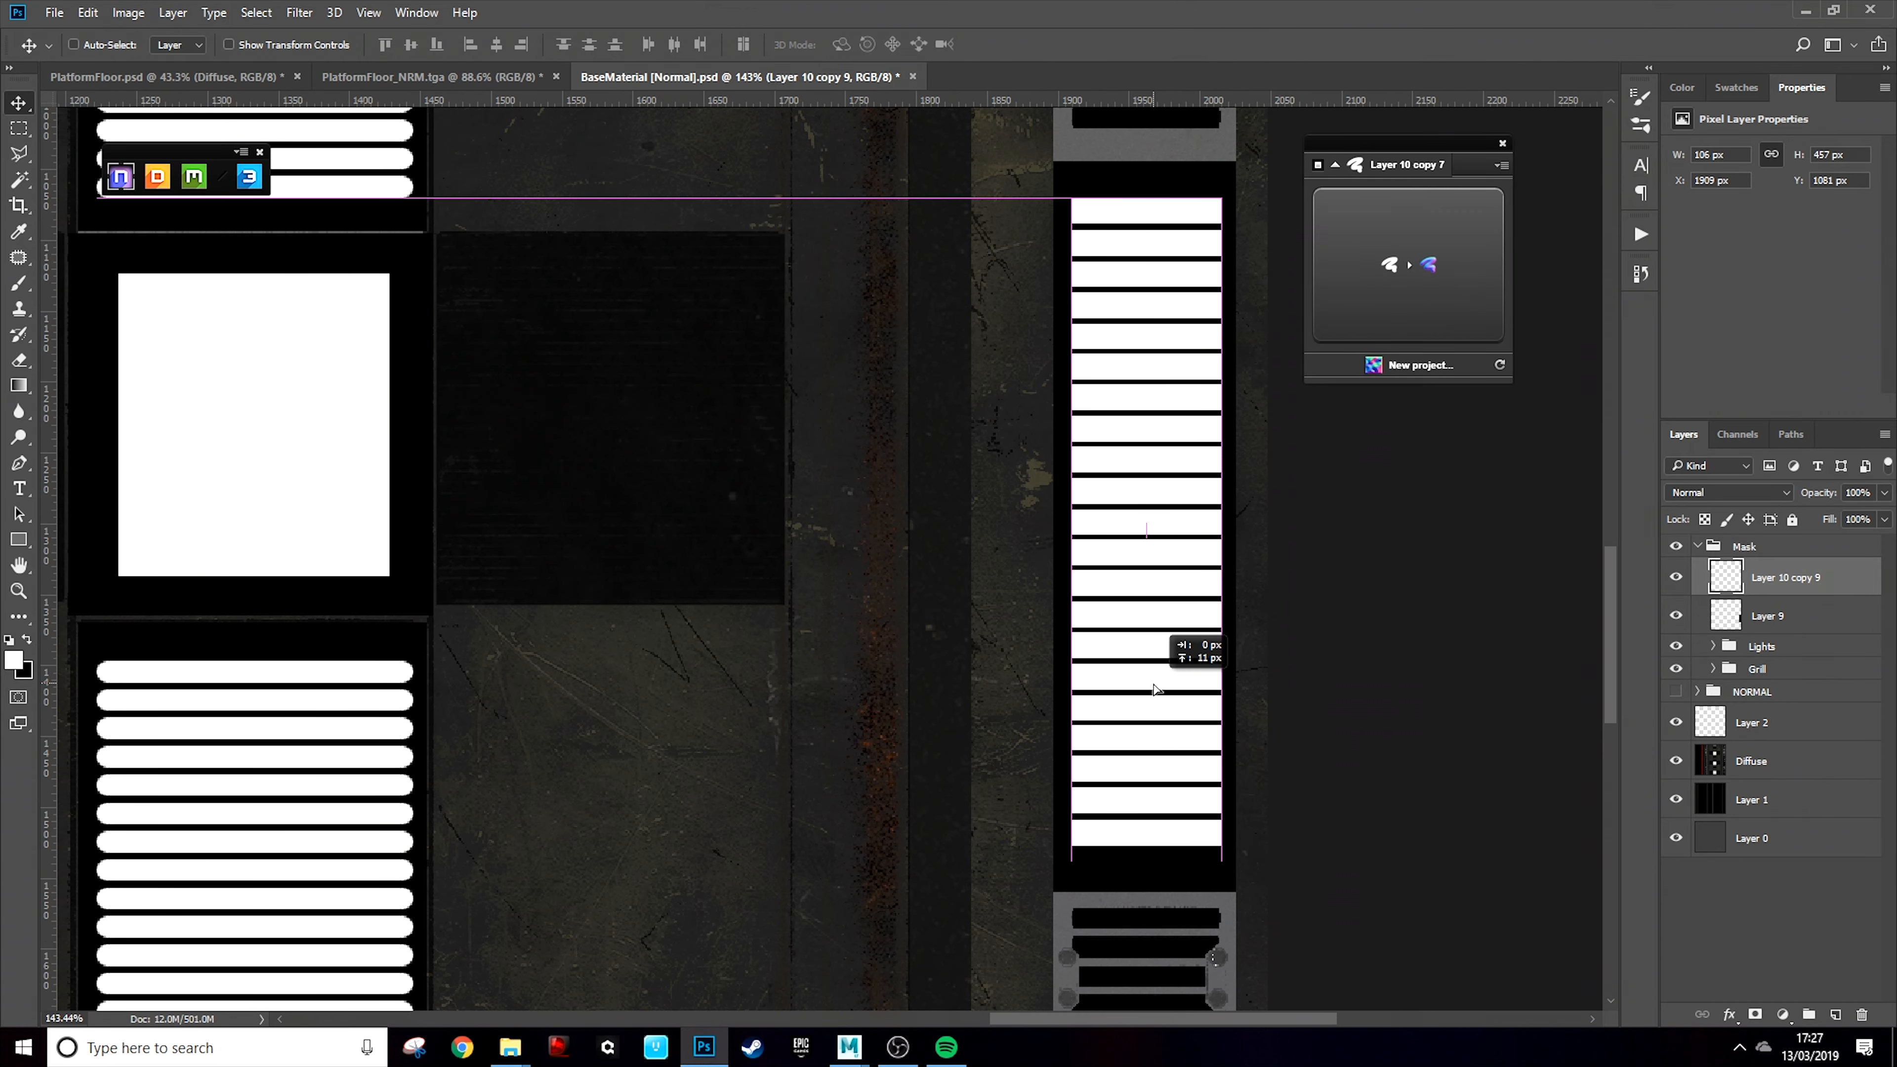
Draw a black bolt notch about 13 by 70 px over the lower slats' right ends on a new layer
scroll(1147, 553, "down", 3)
scroll(1180, 658, "up", 10)
left_click(18, 155)
left_click(1836, 1014)
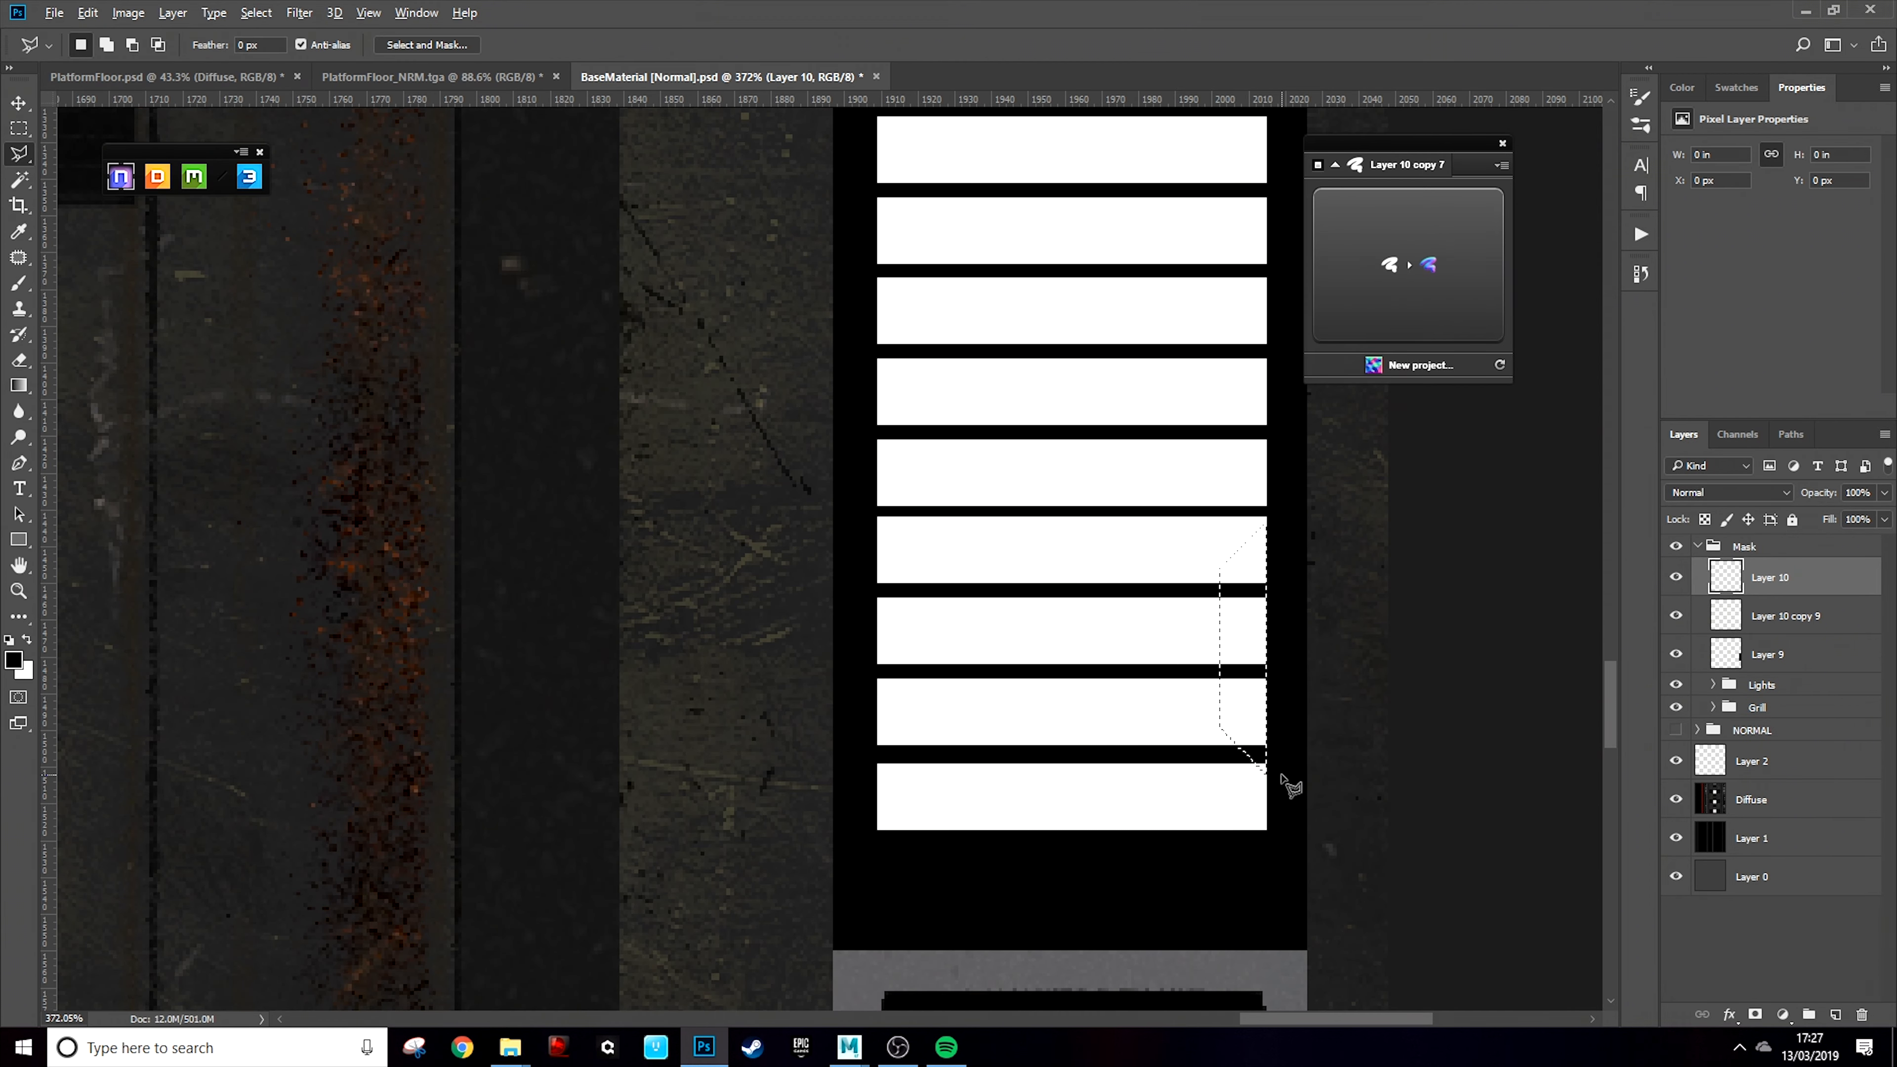
key("alt+BackSpace")
key("ctrl+d")
scroll(1218, 646, "down", 2)
Duplicate the bolt notch onto the slats' left ends and flip the copy horizontally
left_click(19, 103)
scroll(1223, 665, "up", 6)
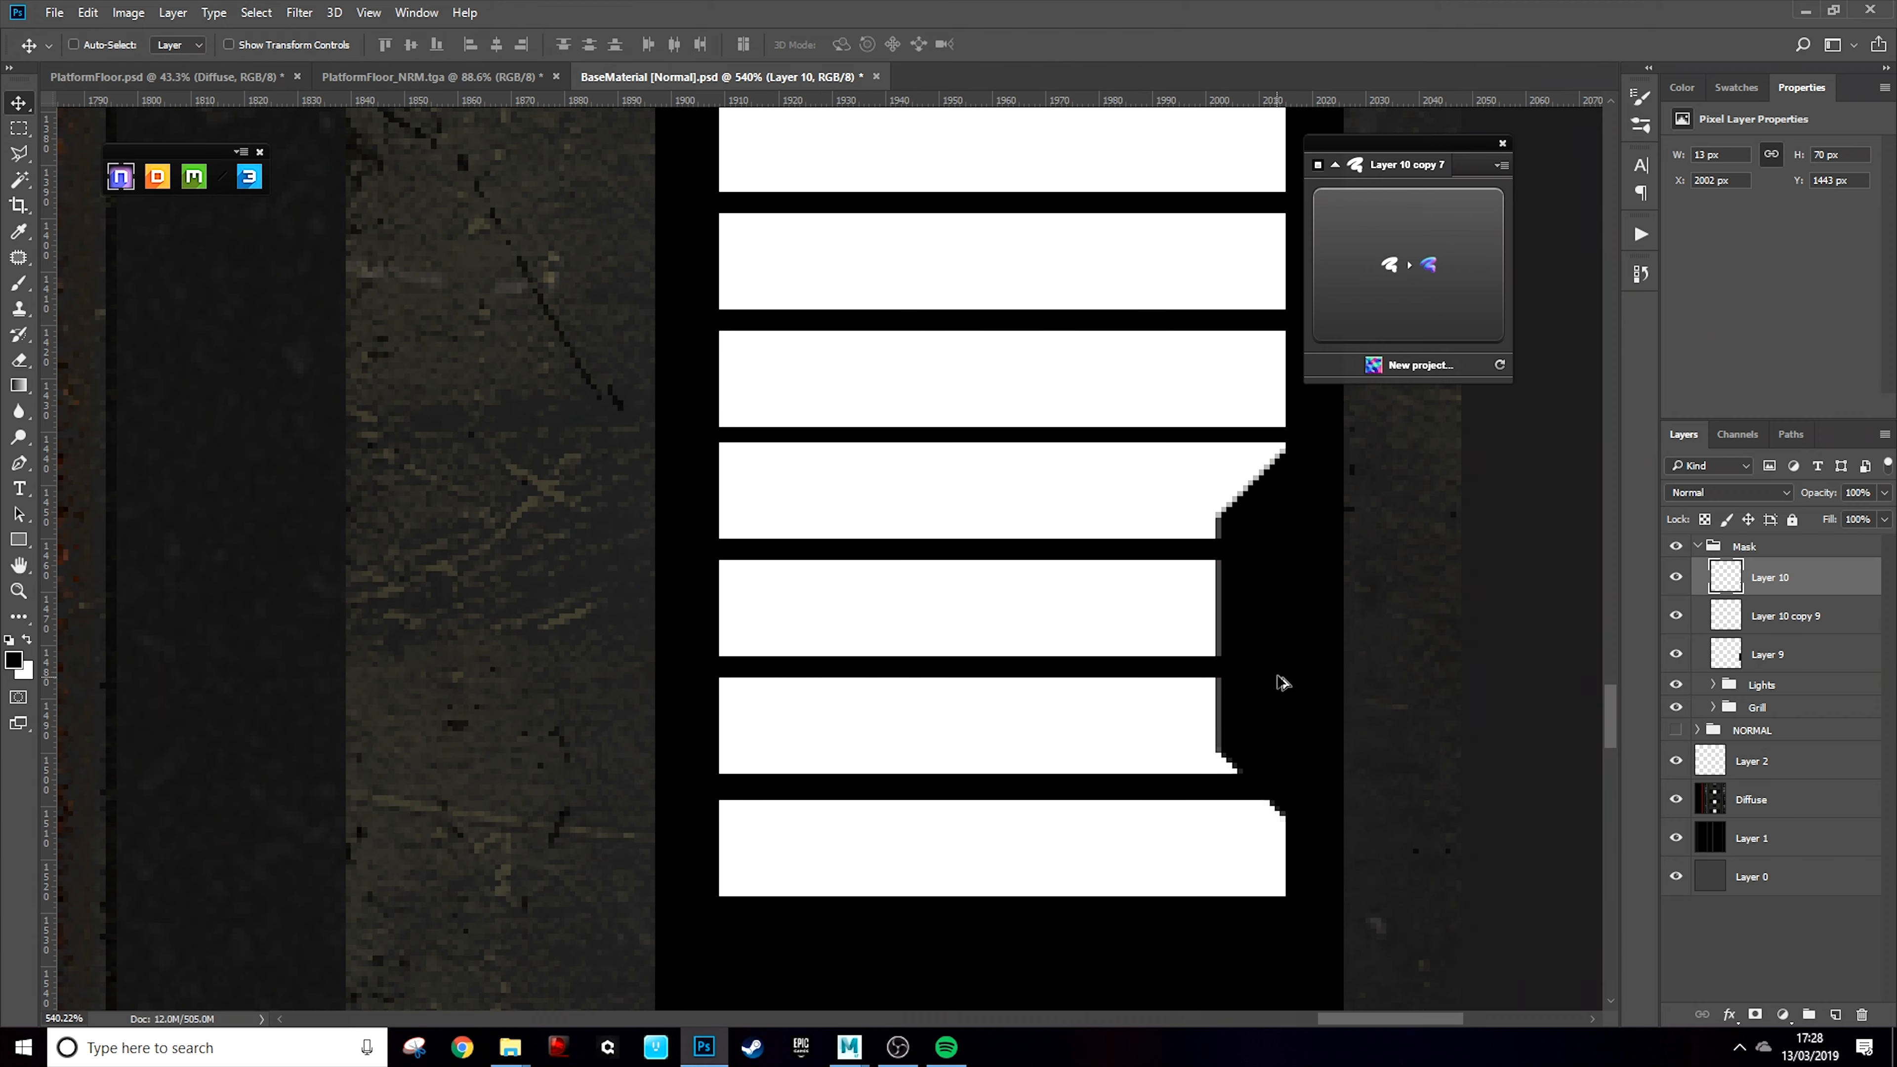
left_click_drag(1283, 678, 788, 672)
key("ctrl+t")
right_click(770, 637)
left_click(878, 934)
key("Return")
scroll(878, 684, "down", 6)
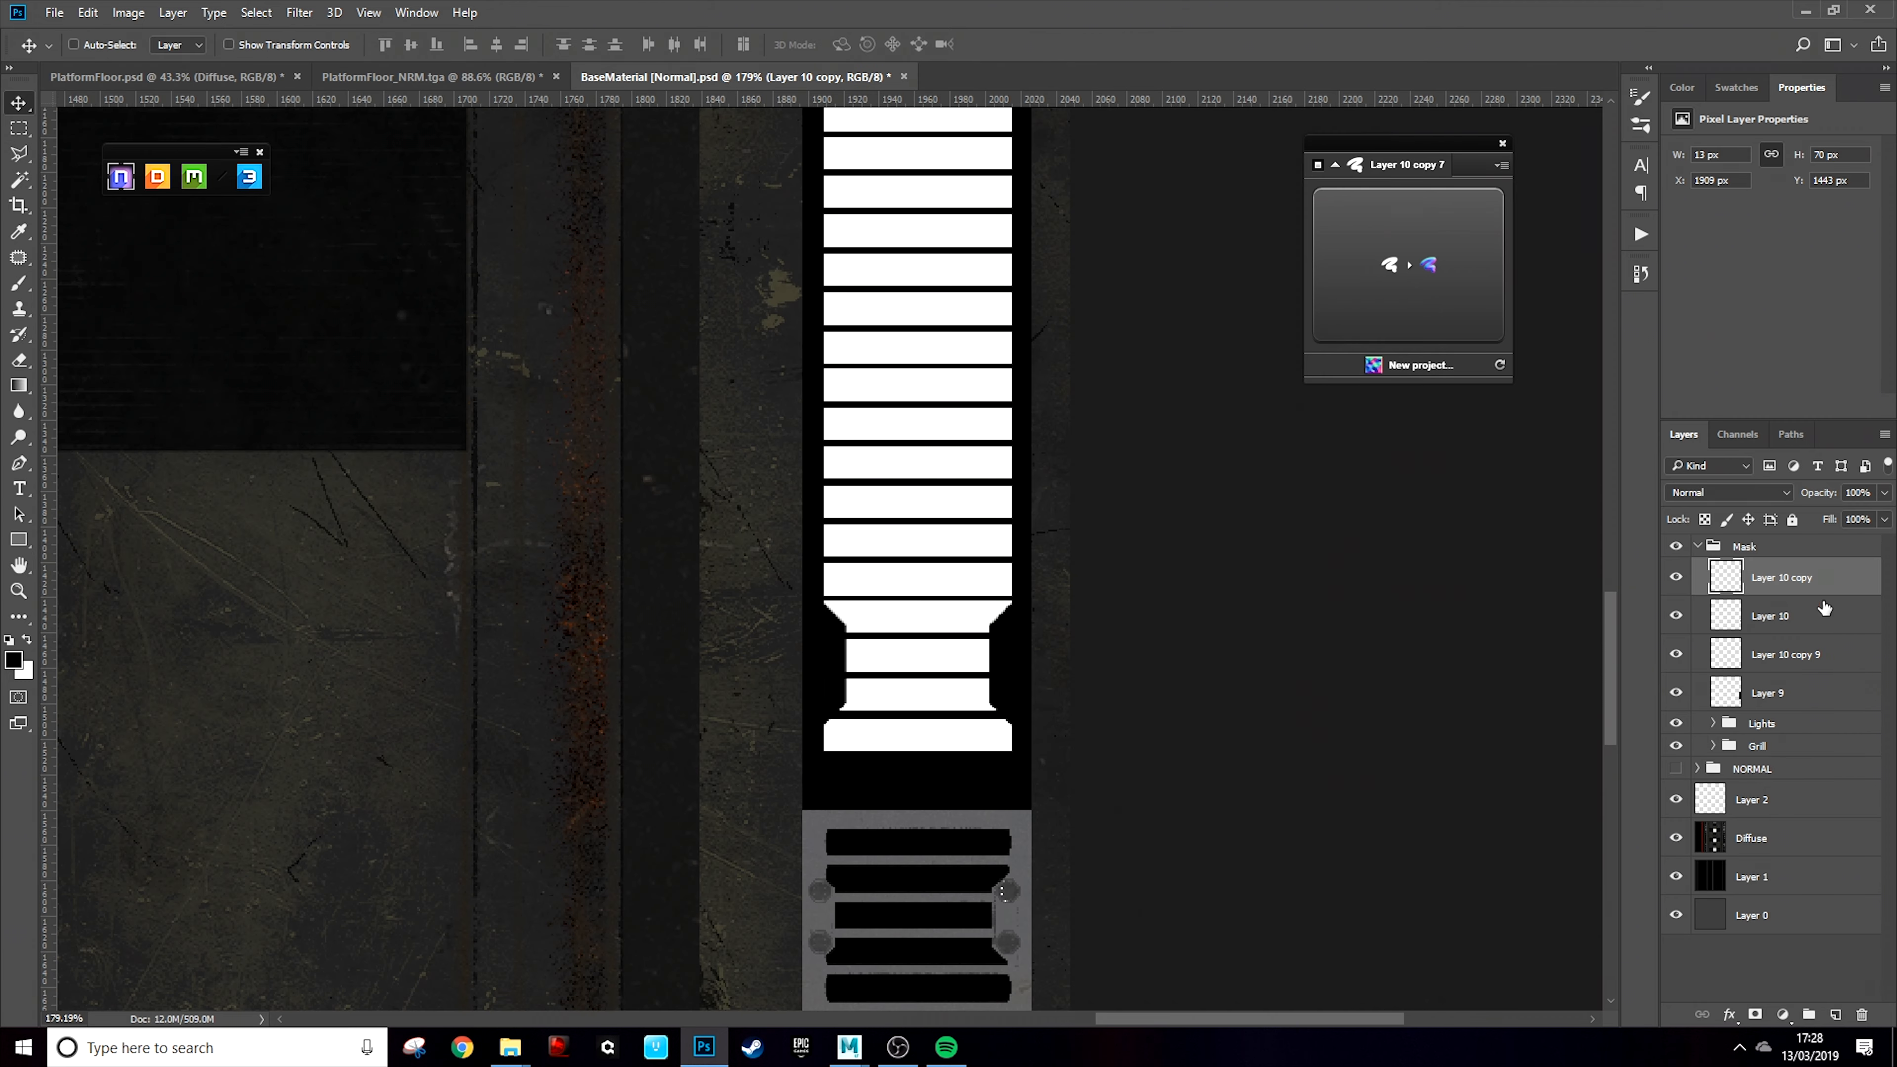
Merge both notch layers and place a vertically flipped copy at the grill's upper end
left_click(1823, 609, "shift")
key("ctrl+e")
scroll(1060, 619, "down", 4)
left_click_drag(1025, 646, 1029, 307)
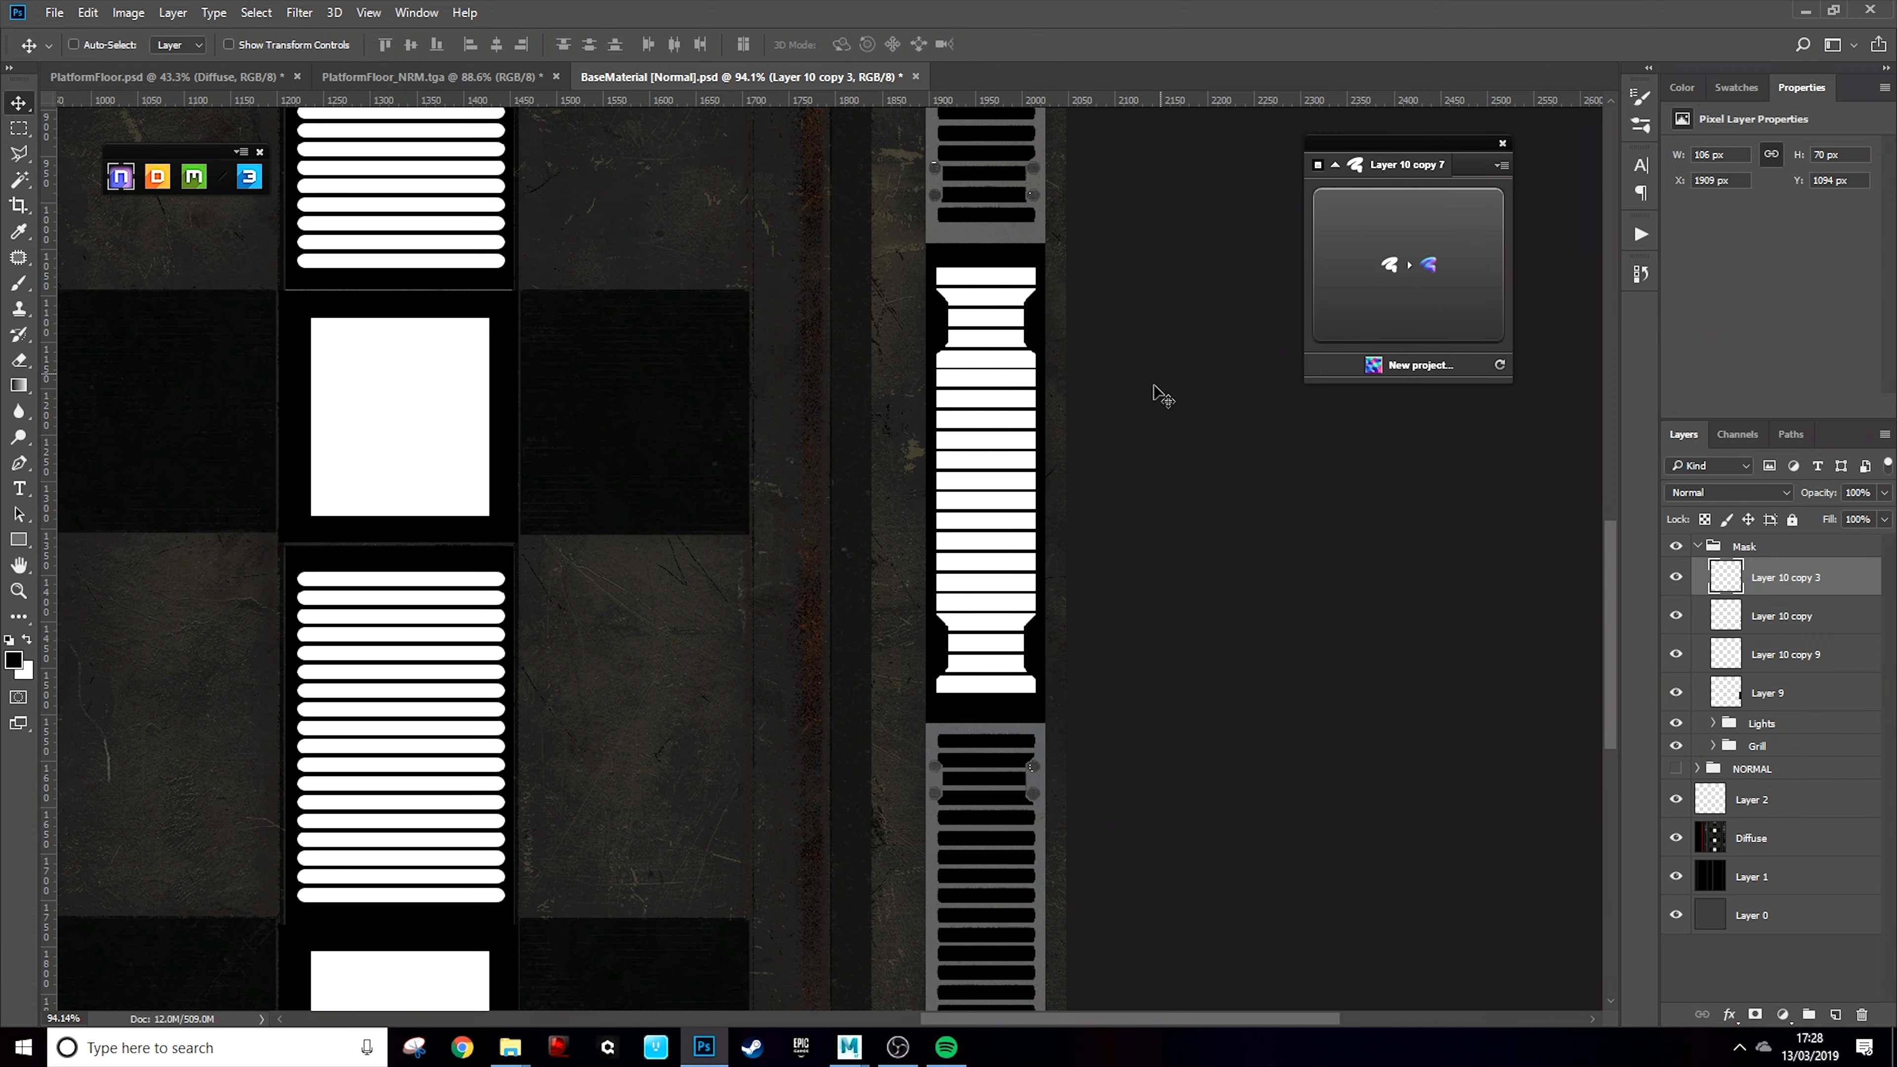
scroll(1060, 407, "up", 5)
scroll(1053, 410, "down", 6)
scroll(1053, 568, "up", 4)
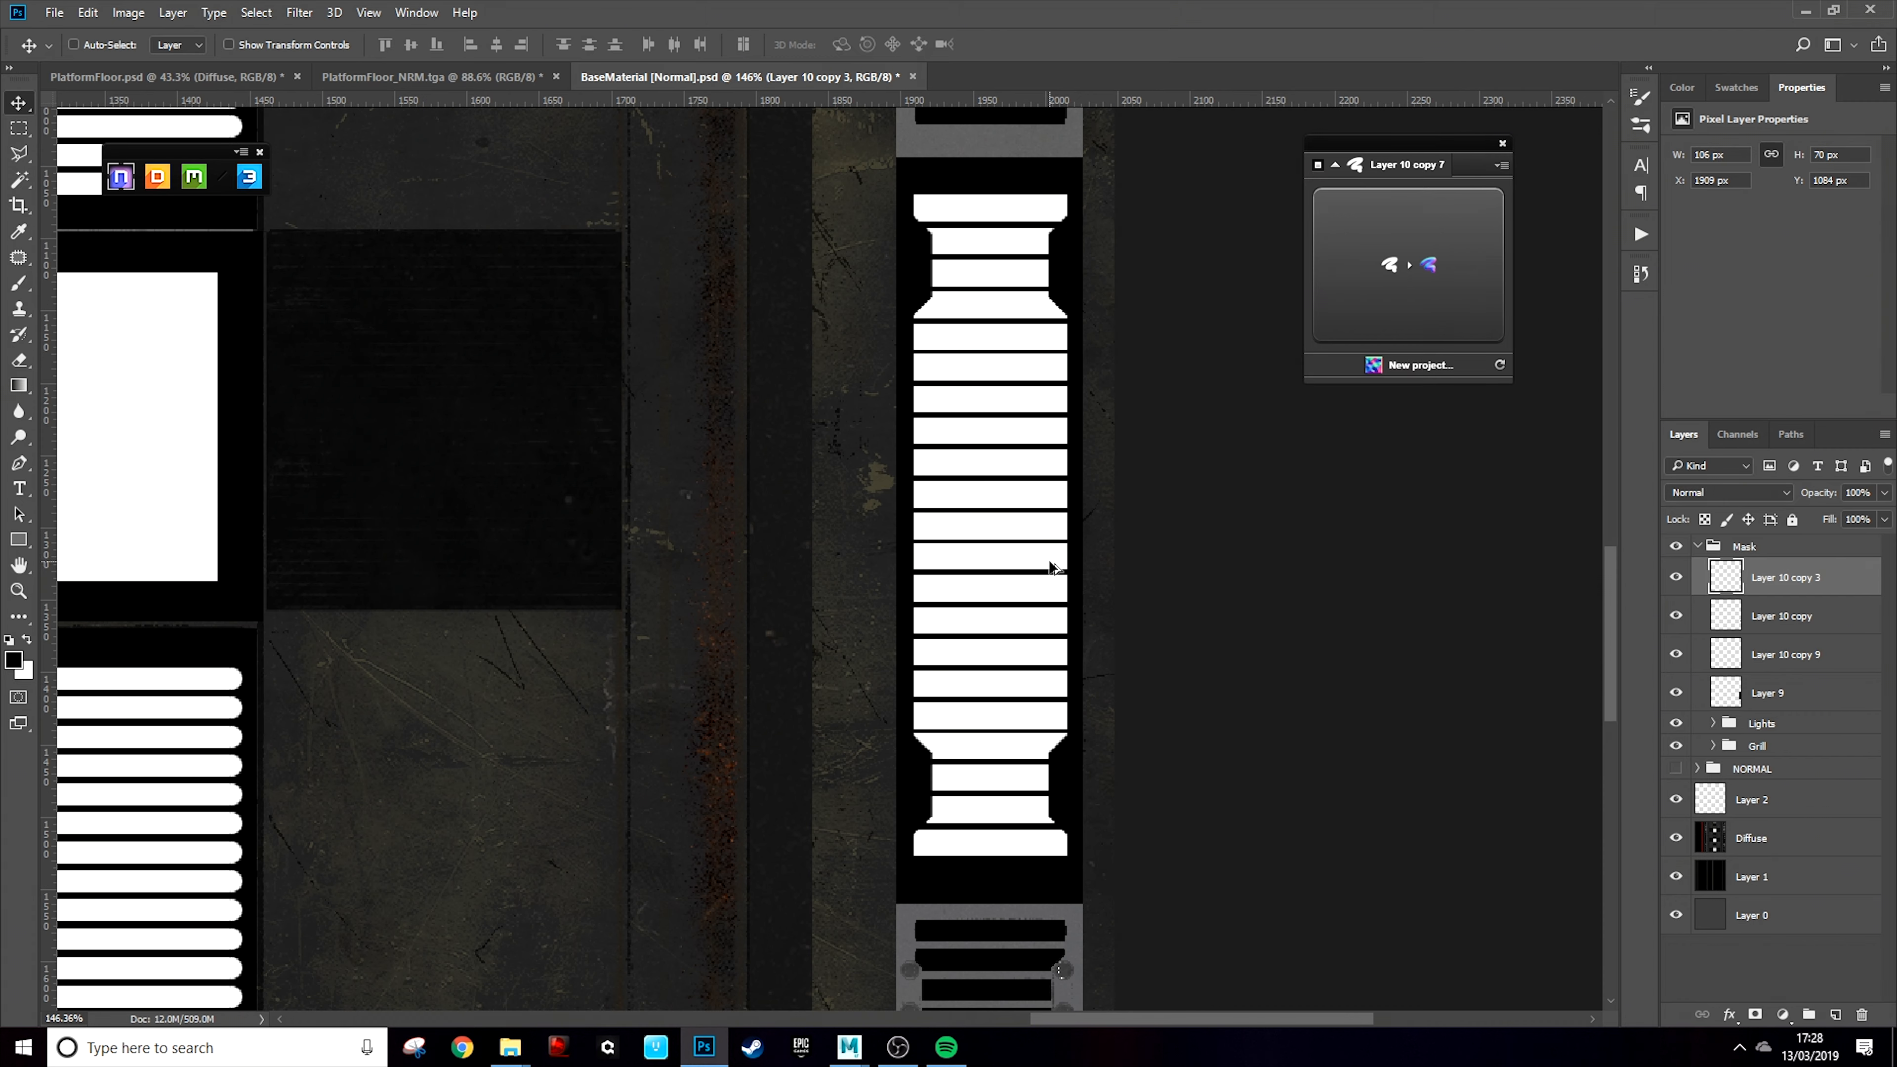
Merge the upper and lower notch layers and rename the result Boltbase
left_click(1795, 615, "shift")
right_click(1795, 616)
left_click(1581, 716)
double_click(1796, 578)
type("Boltbase")
Rename the white slat layer Grill and the black base layer GrillBase
left_click(1717, 614)
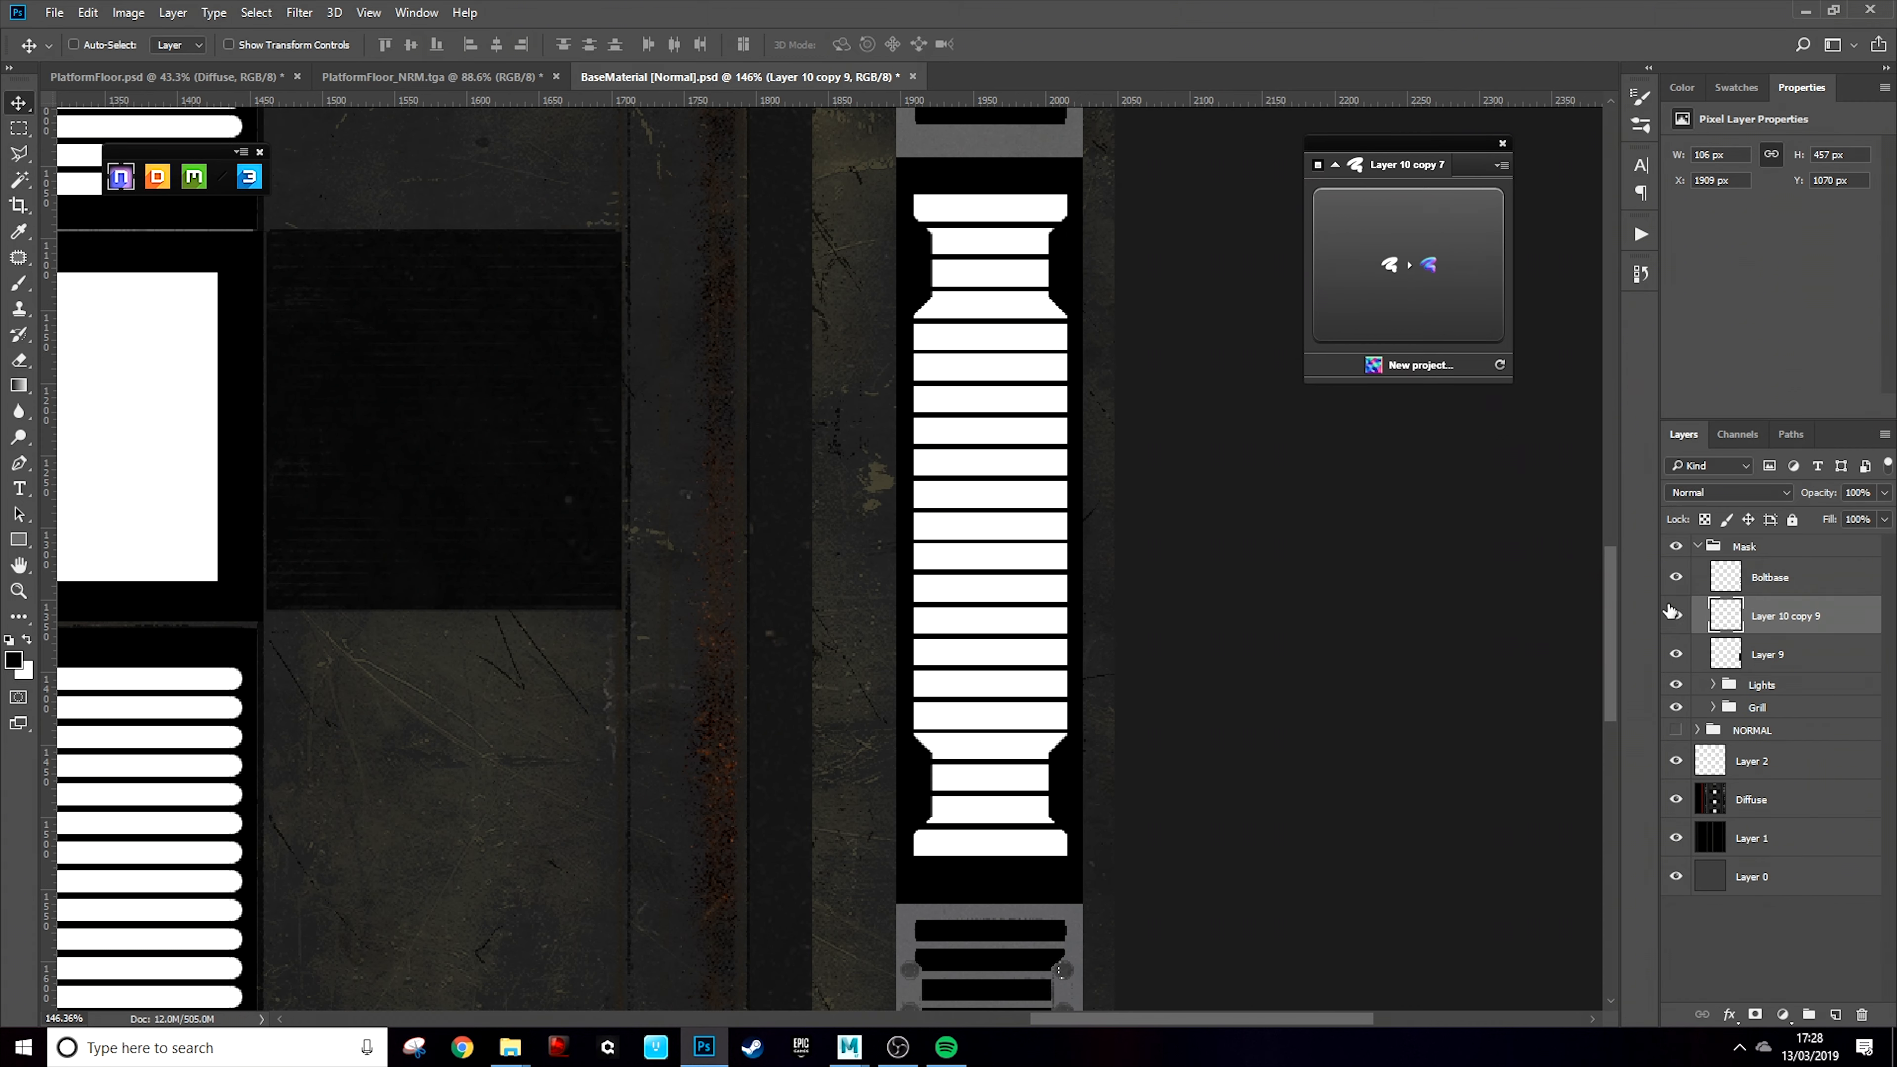
double_click(1768, 654)
type("GrillBase")
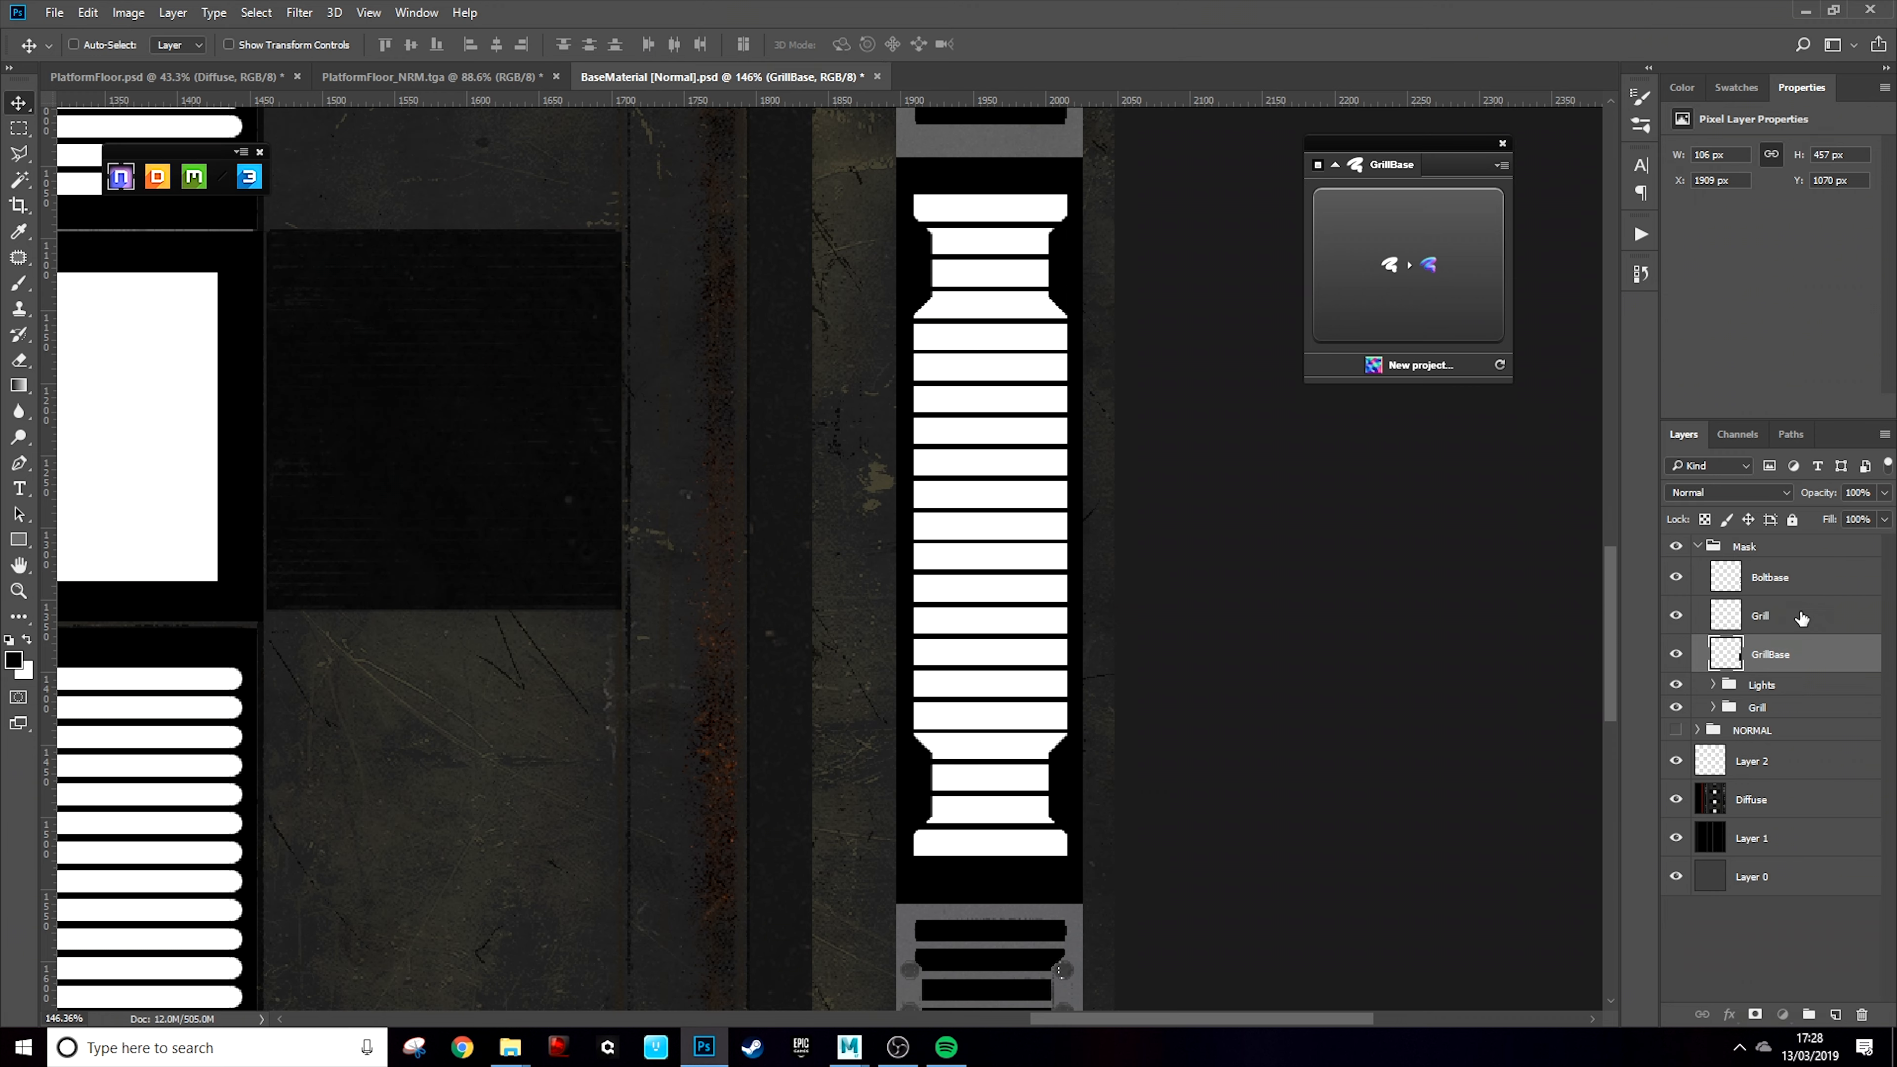
Load the Boltbase shape as a selection for working its notches into the Grill layer
left_click(1801, 578)
left_click(1726, 577, "ctrl")
right_click(1799, 615)
left_click(1809, 1015)
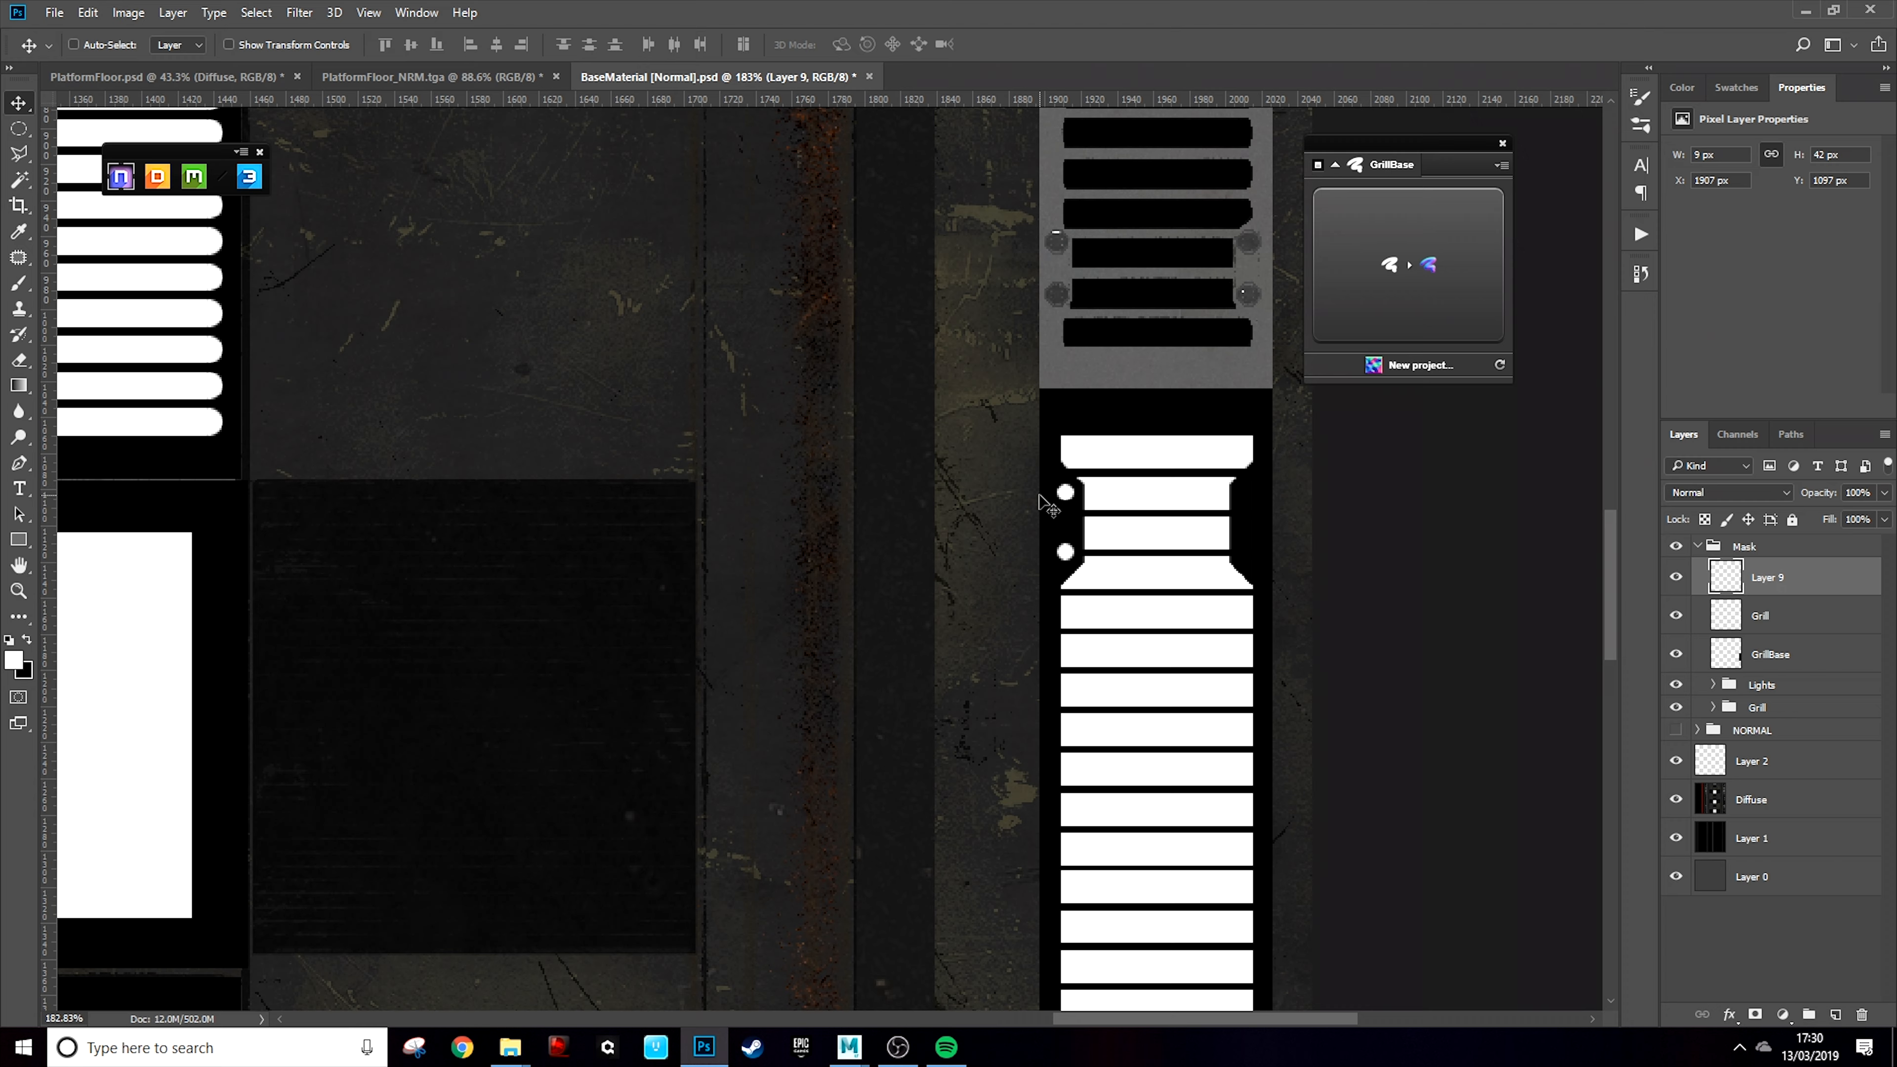
Copy the white bolt circles from the grill's upper notches into the matching lower notches
scroll(1044, 502, "up", 3)
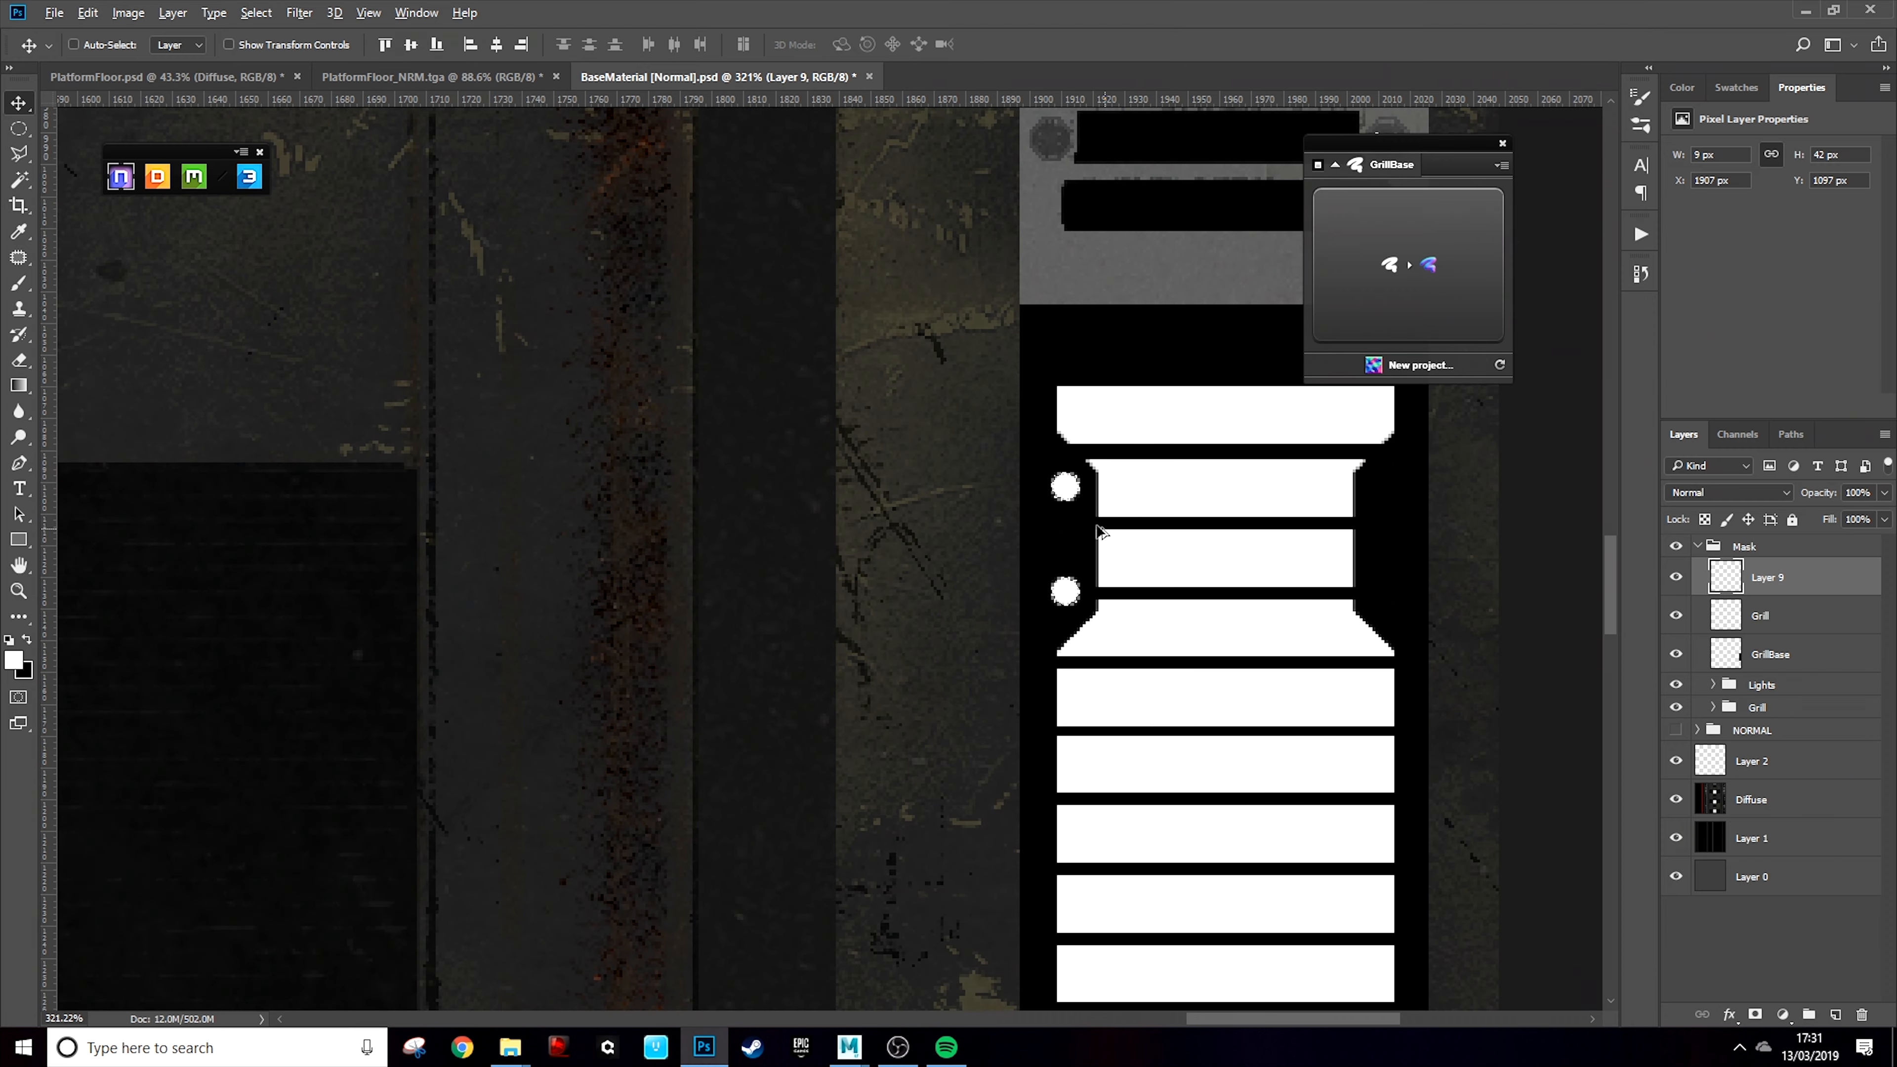
scroll(1397, 424, "down", 4)
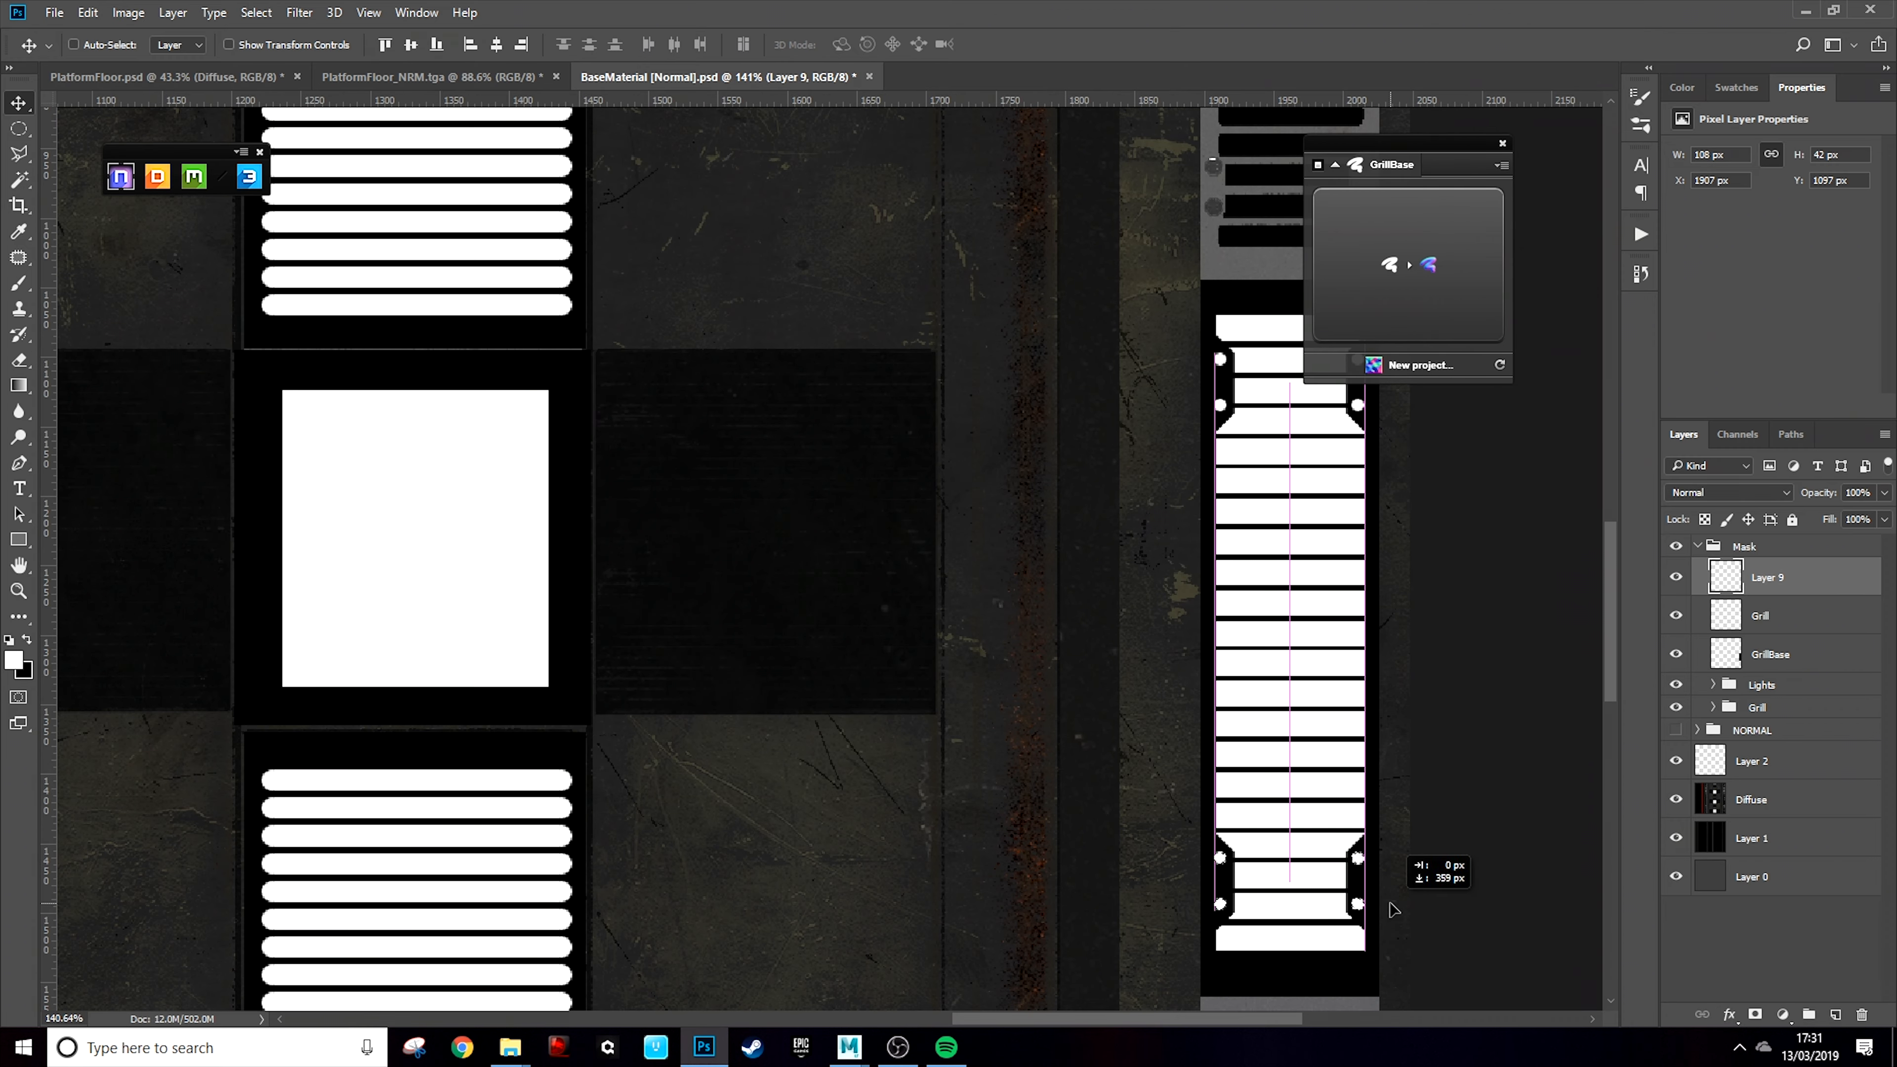
left_click_drag(1394, 910, 1395, 912)
scroll(1273, 838, "down", 5)
scroll(1314, 822, "up", 4)
Group the bolt, Grill and GrillBase layers and name the group GrillLong
left_click(1770, 654, "shift")
key("ctrl+g")
double_click(1765, 570)
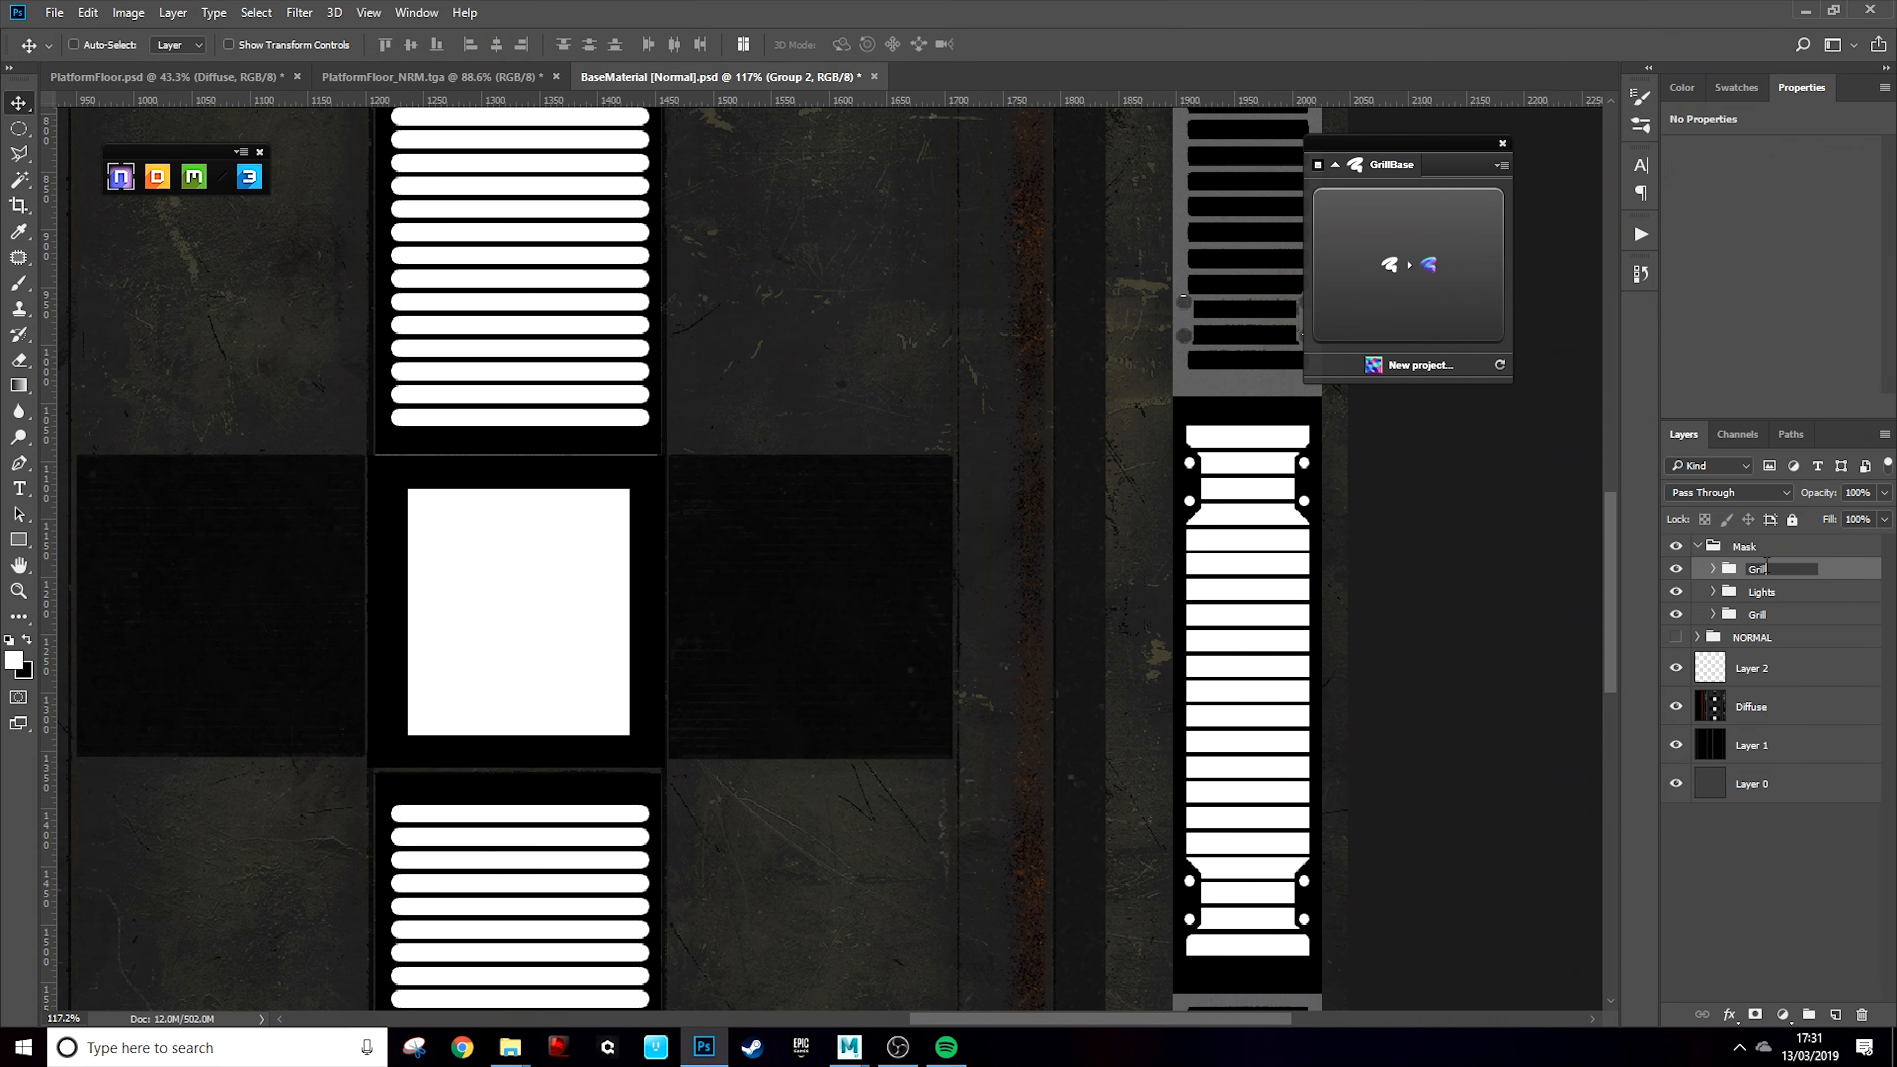
scroll(1304, 593, "down", 4)
scroll(1304, 593, "down", 1)
scroll(1319, 544, "up", 2)
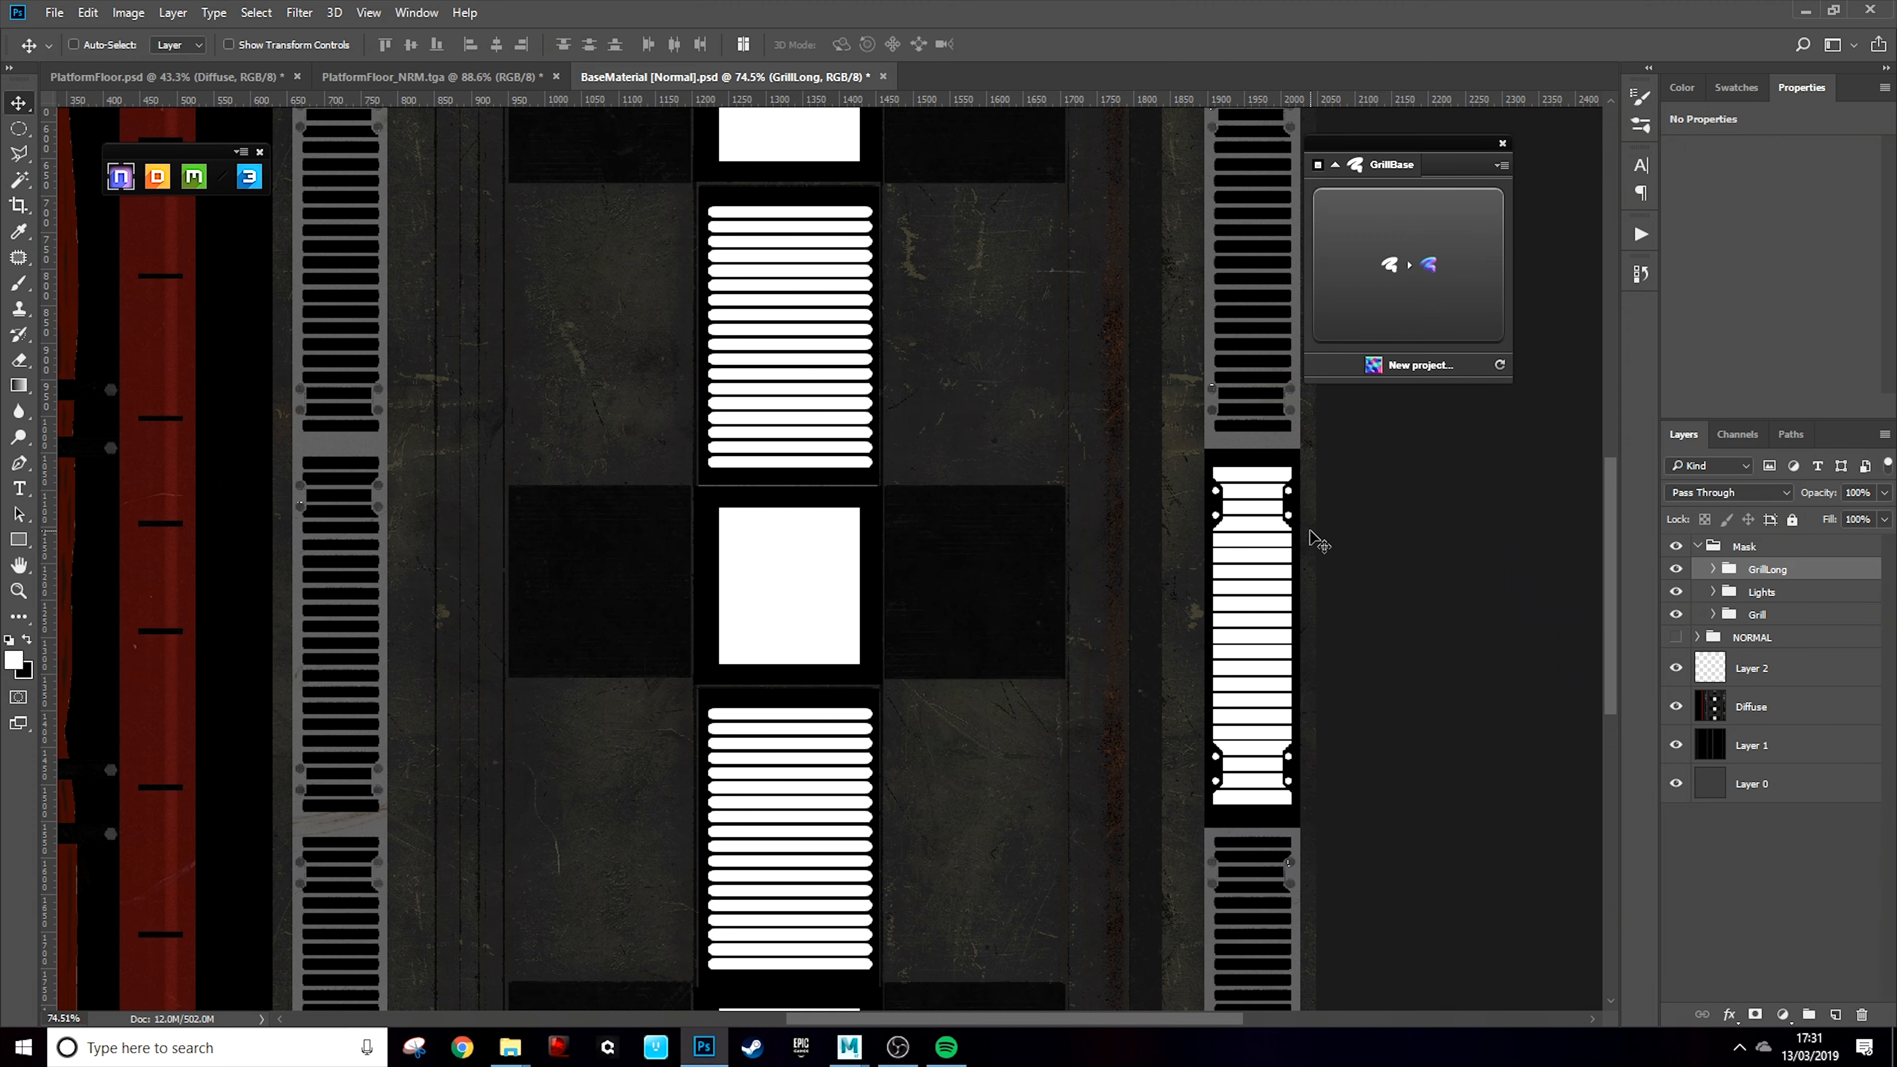
Duplicate the GrillLong group and place the copy over the topmost grill section
scroll(1262, 540, "down", 5)
left_click_drag(1223, 702, 1228, 469, "alt")
scroll(1235, 552, "up", 3)
scroll(1232, 672, "up", 5)
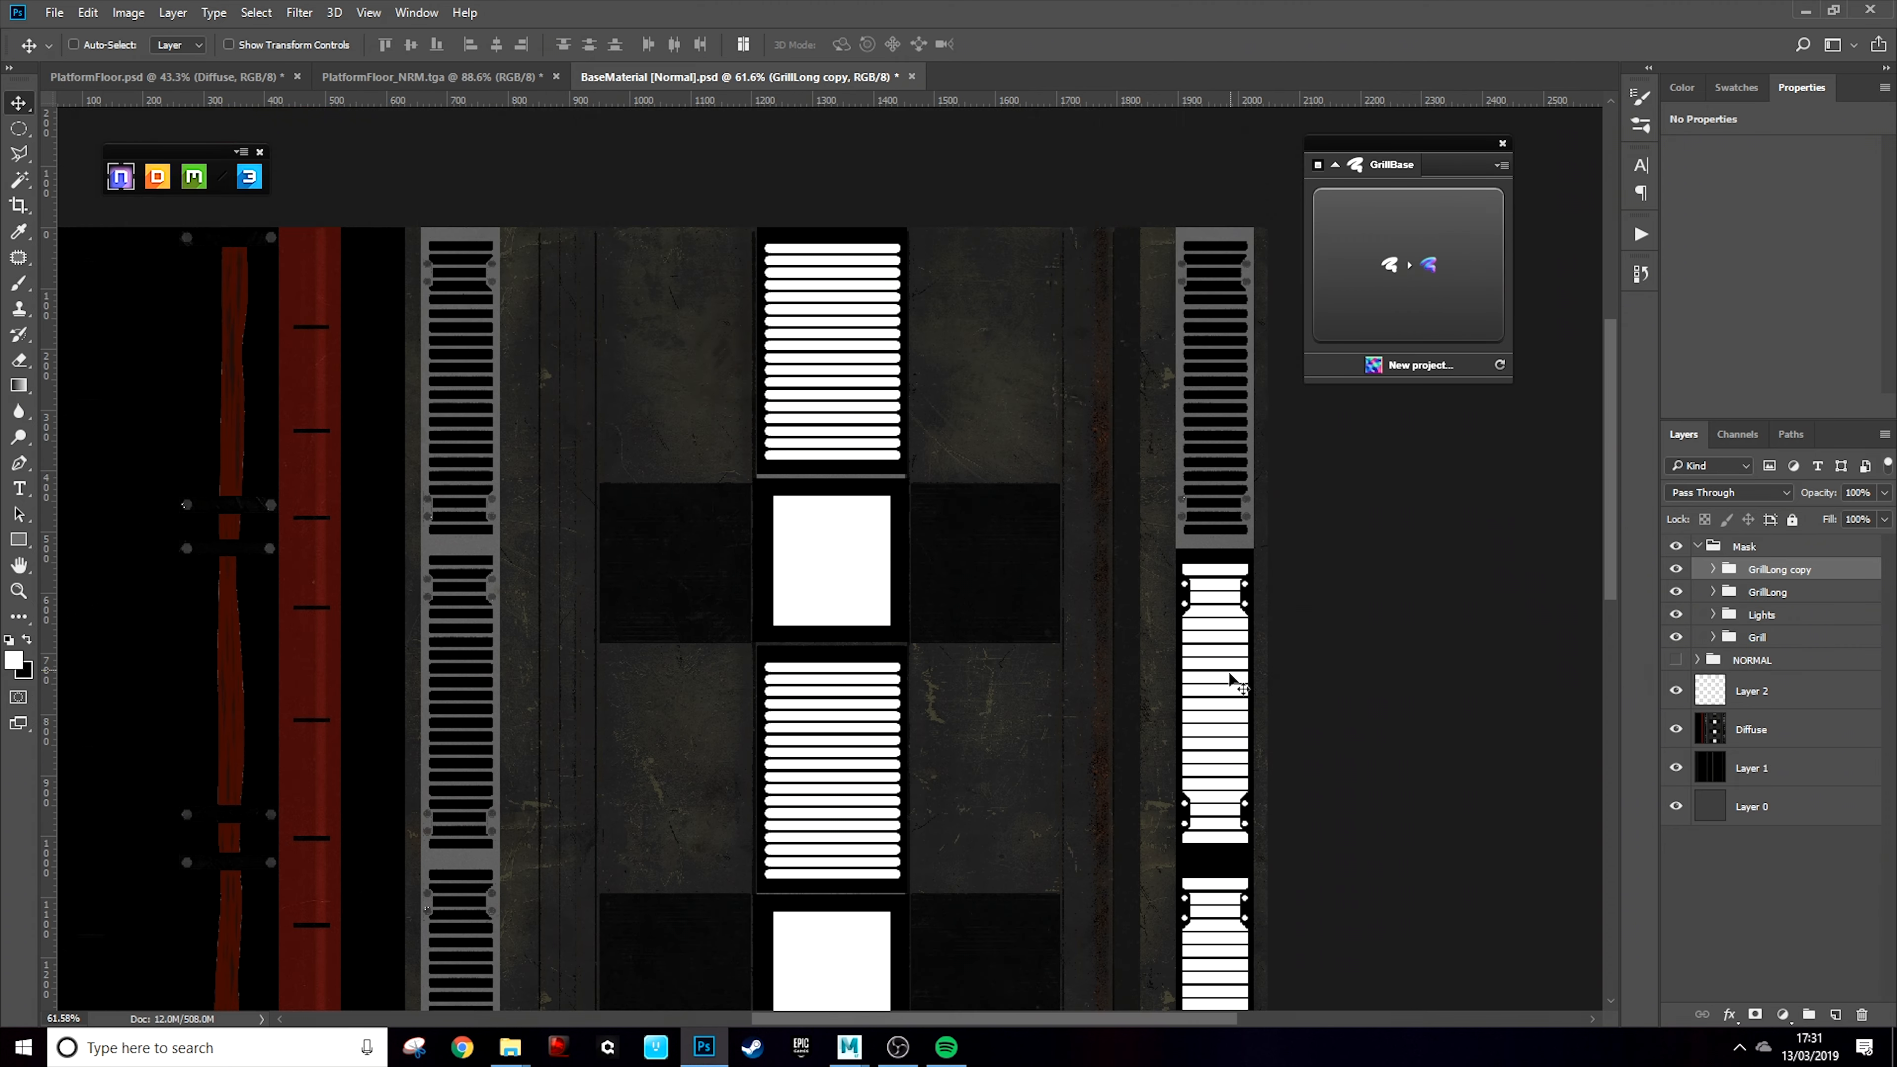
left_click_drag(1232, 678, 1237, 360)
Duplicate the original GrillLong group onto the second grill section and align it with the grill underneath
left_click(1768, 589)
left_click_drag(1236, 824, 1204, 702)
scroll(1224, 617, "down", 5)
scroll(1225, 624, "up", 5)
scroll(1224, 623, "down", 5)
scroll(1192, 616, "up", 10)
left_click_drag(1195, 620, 1195, 596)
scroll(1230, 697, "down", 5)
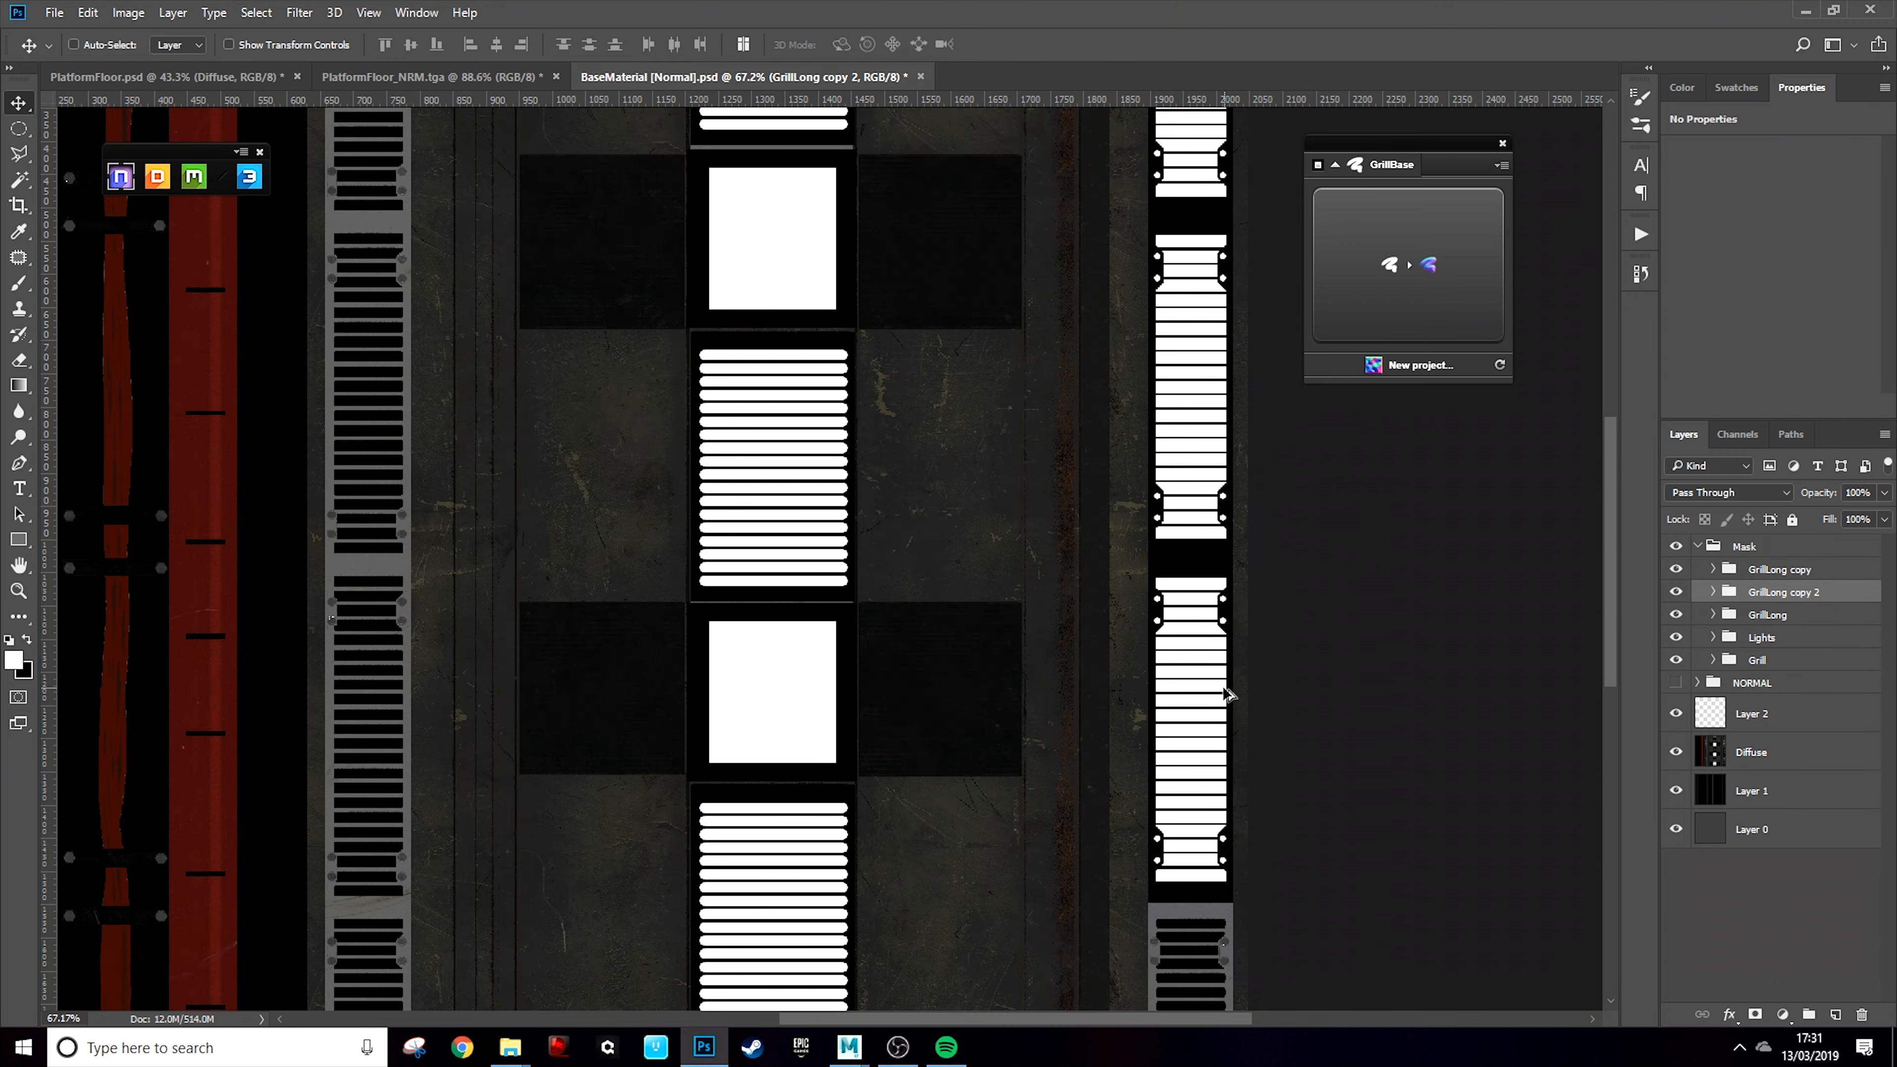
Duplicate the GrillLong mask group onto the lowest grill section
scroll(1228, 672, "down", 3)
left_click_drag(1208, 497, 1207, 836, "alt")
scroll(1203, 829, "down", 6)
scroll(1224, 762, "up", 1)
Expand all GrillLong groups and gather their GrillBase layers together in the original GrillLong group
left_click(1714, 591)
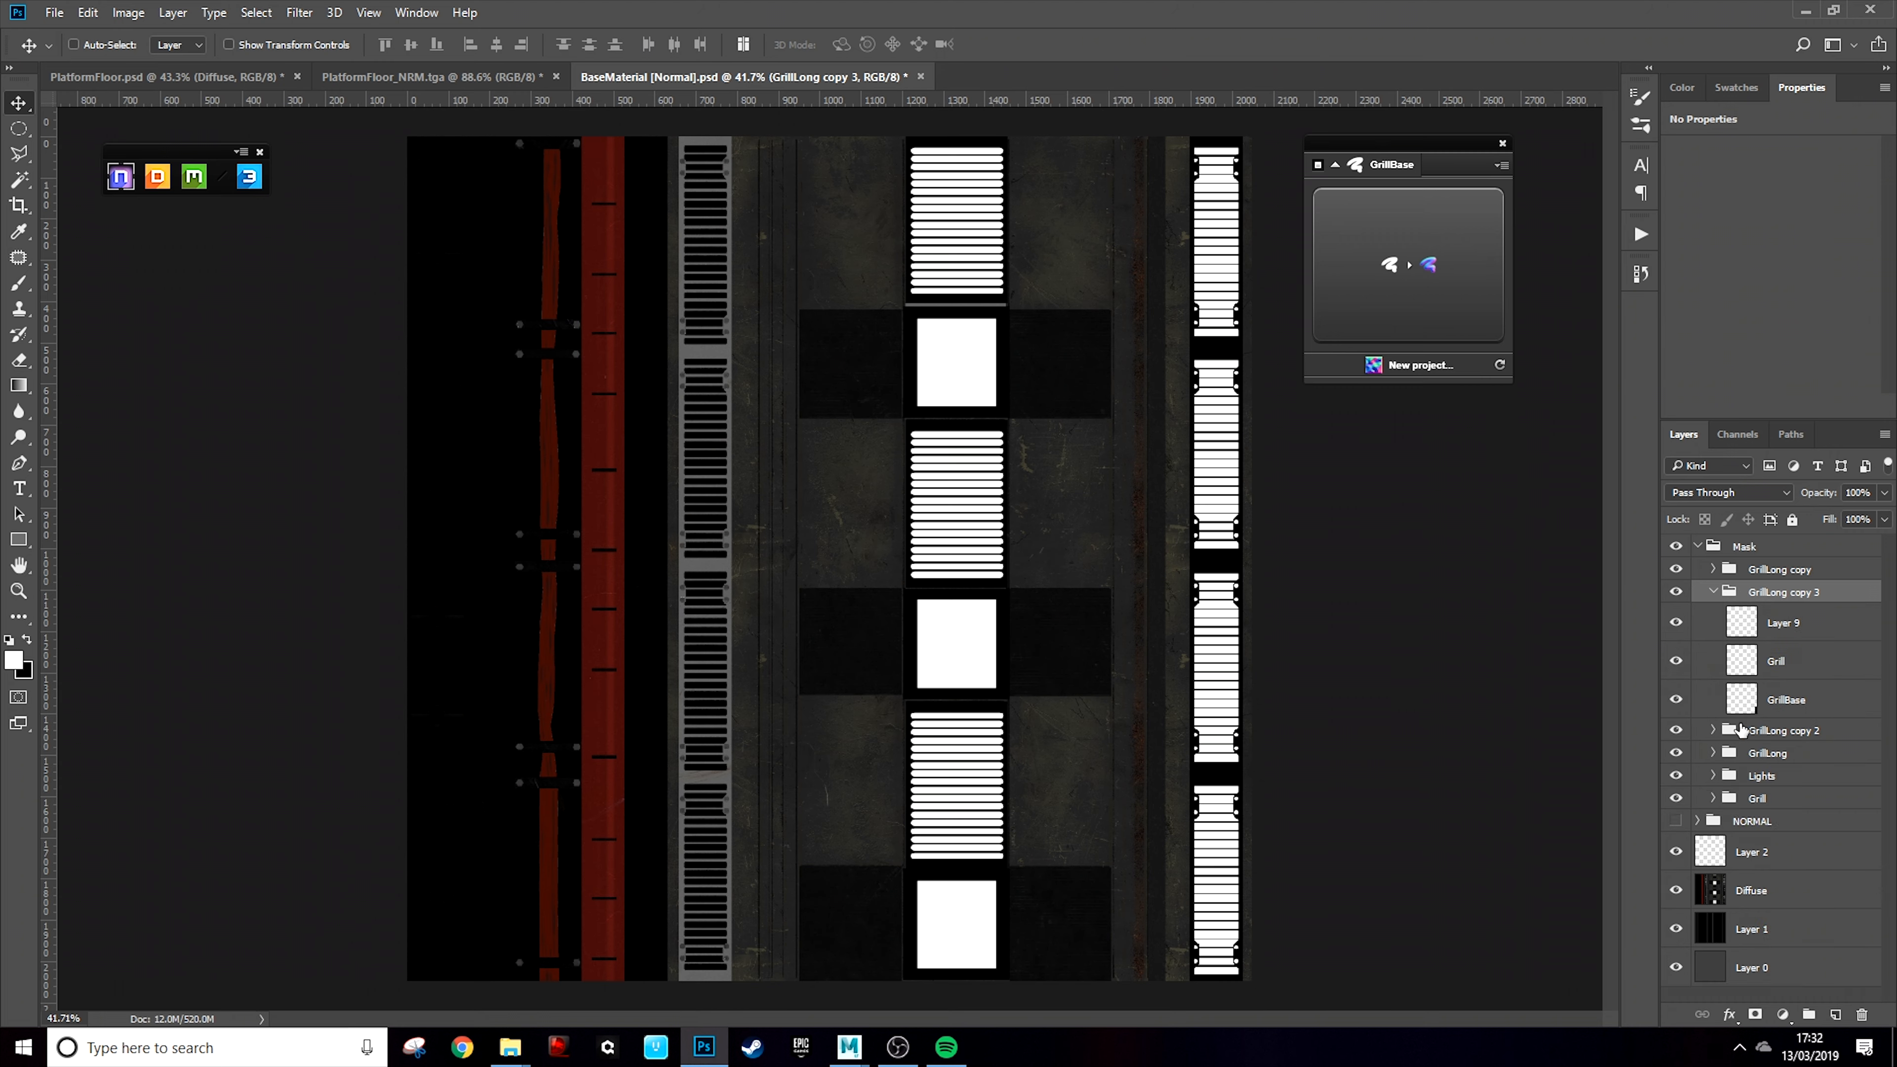
left_click(1714, 728)
left_click(1714, 866)
scroll(1716, 876, "down", 4)
left_click_drag(1815, 746, 1815, 865)
left_click_drag(1819, 614, 1838, 825)
scroll(1806, 710, "up", 3)
left_click(1713, 570)
scroll(1780, 675, "down", 3)
left_click_drag(1783, 596, 1818, 909)
Merge the gathered GrillBase layers into one layer
left_click(1815, 931, "shift")
right_click(1815, 931)
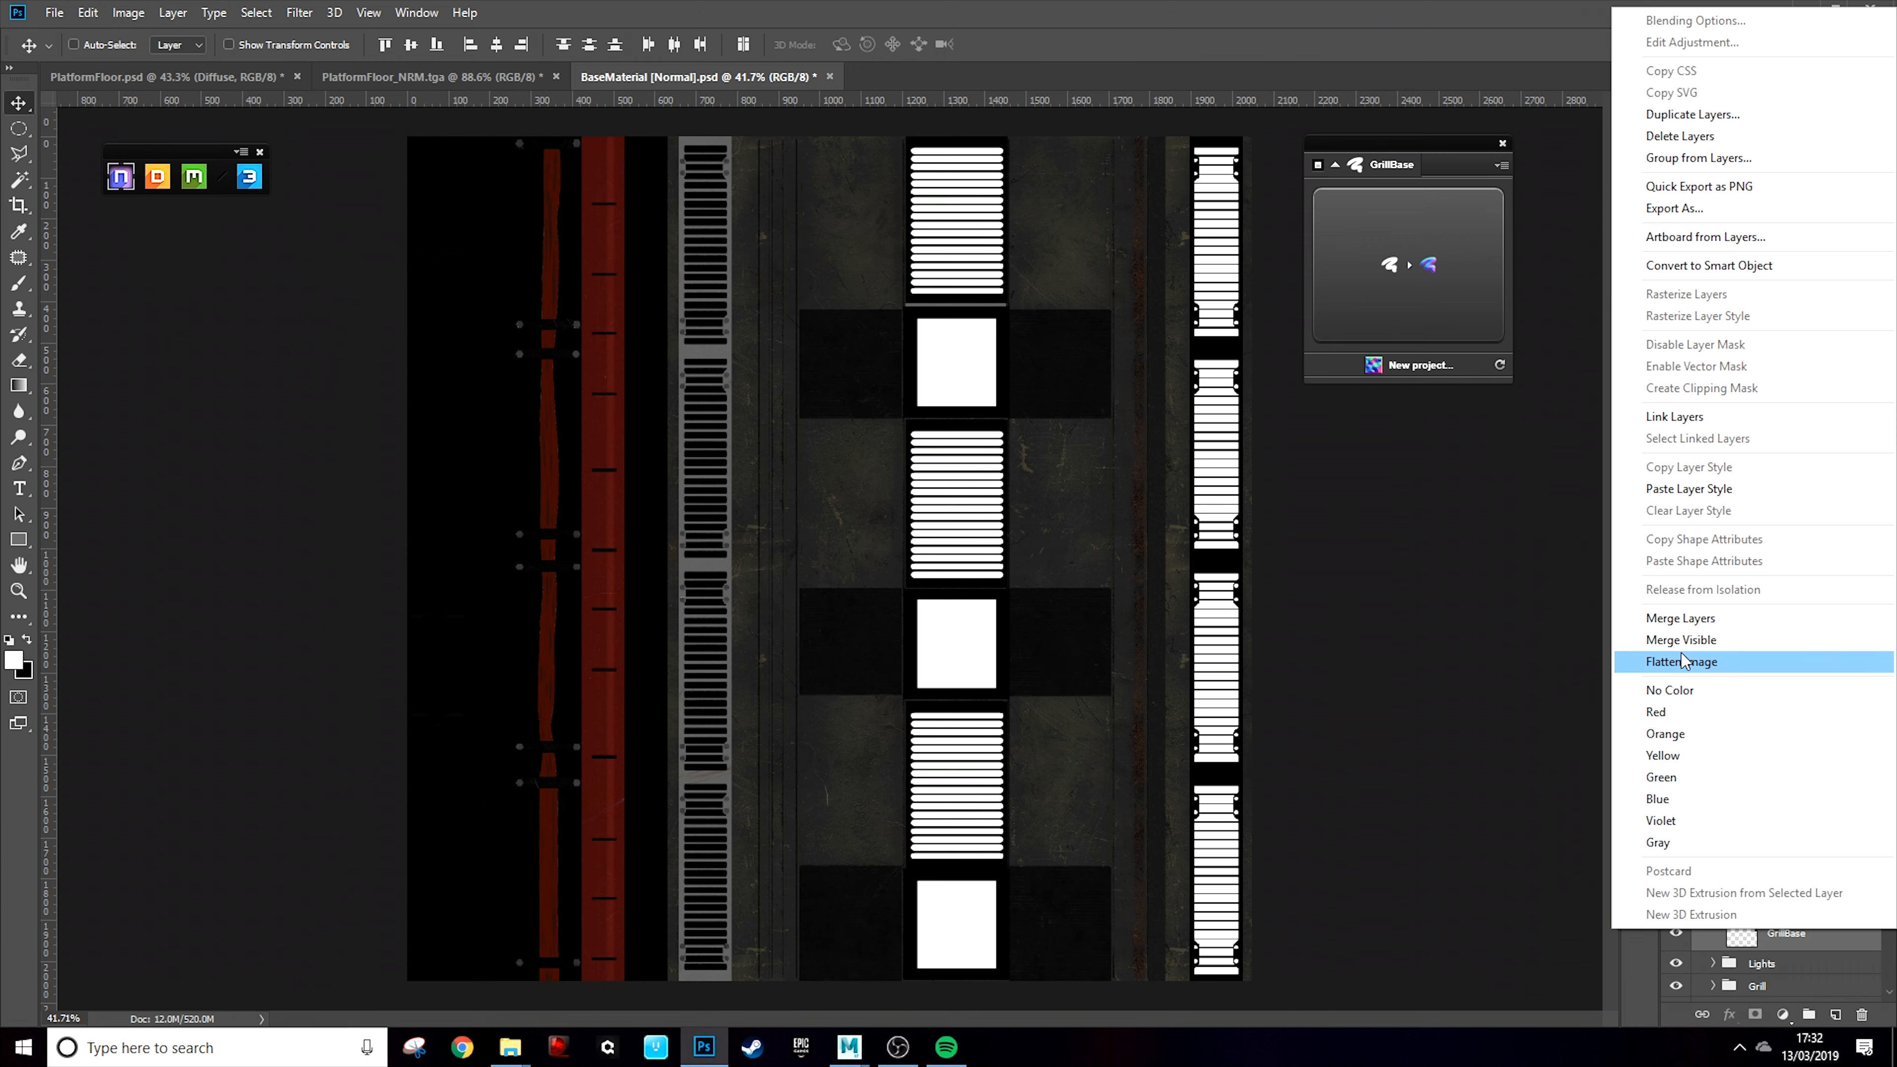
left_click(1685, 619)
Merge the Grill layers of all four GrillLong groups into one layer
left_click(1800, 834)
left_click(1776, 716, "ctrl")
left_click(1776, 617, "ctrl")
right_click(1777, 618)
left_click(1602, 719)
Merge the four bolt circle layers of the GrillLong groups into one layer
left_click(1782, 578)
left_click(1783, 677, "ctrl")
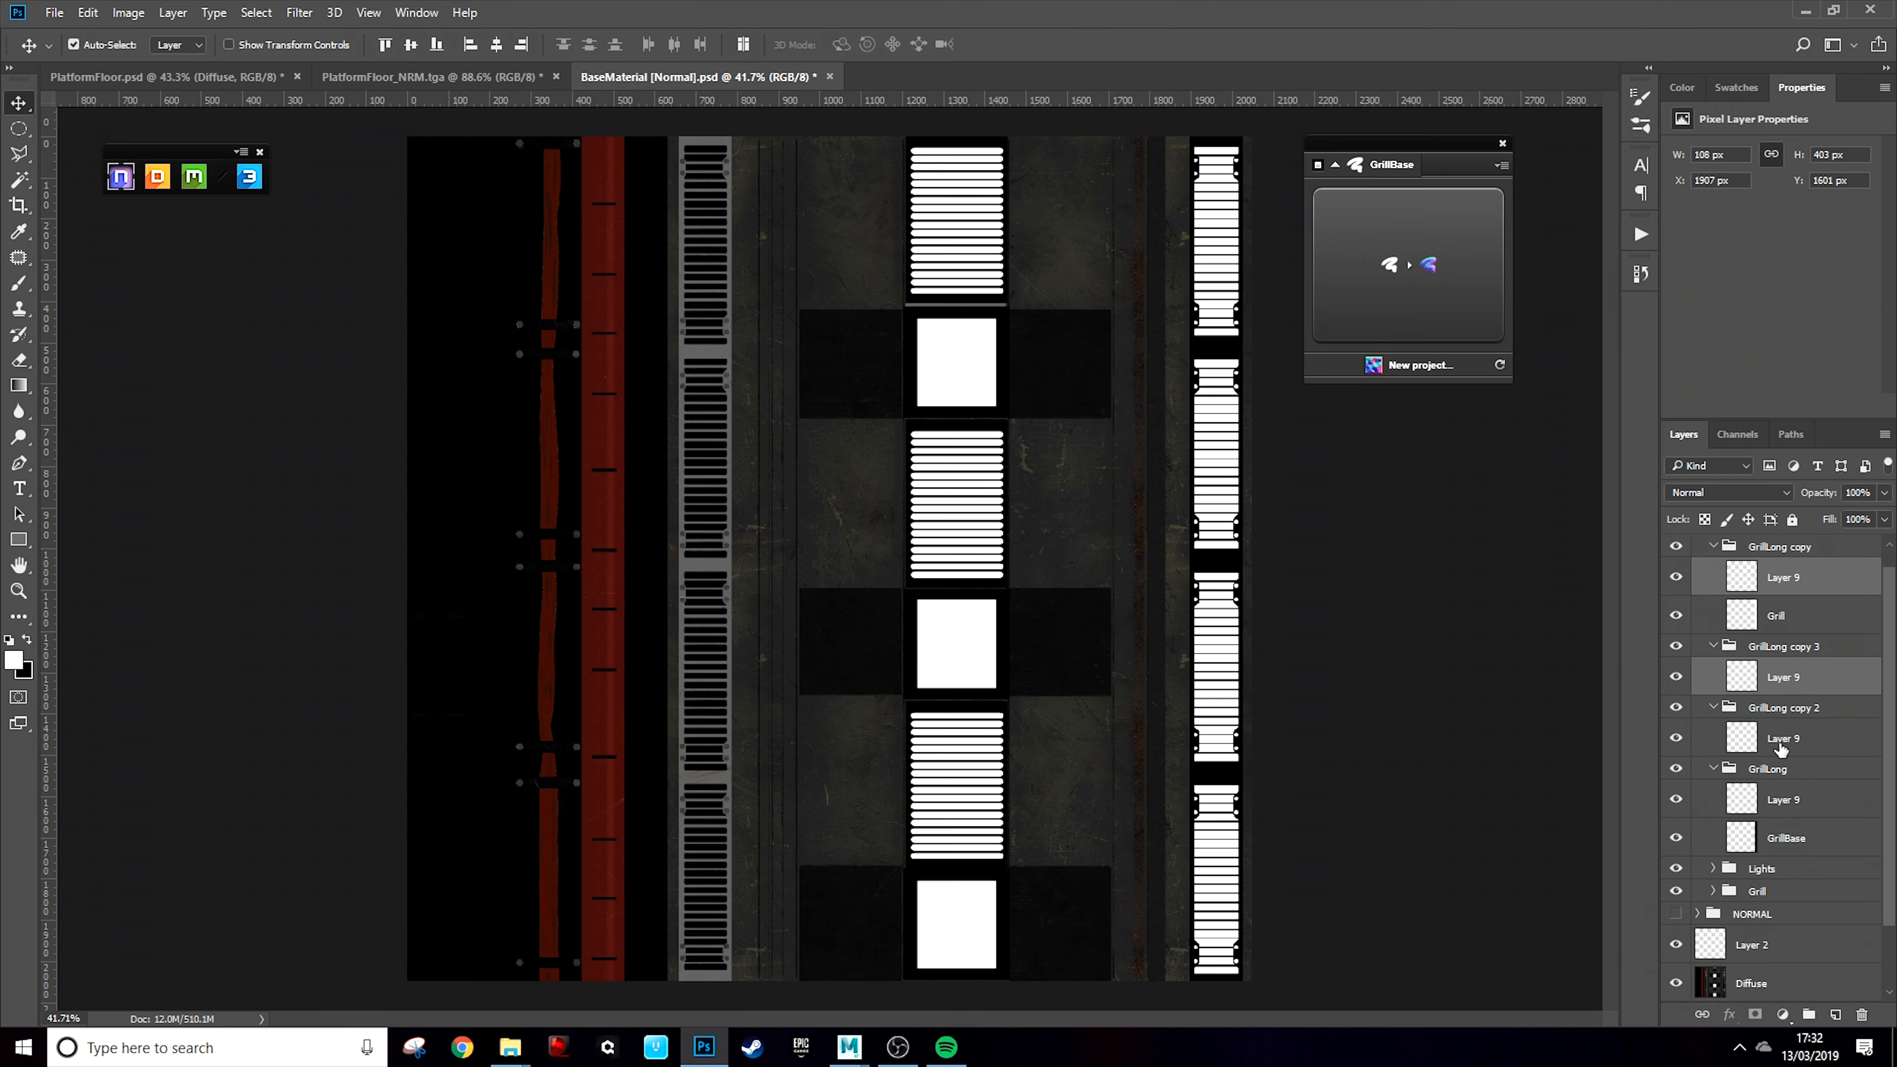
left_click(1784, 744, "ctrl")
left_click(1792, 800, "ctrl")
right_click(1796, 801)
left_click(1596, 719)
Move the merged bolt and Grill layers into the GrillLong group and delete the three emptied copy groups
left_click(1790, 747)
left_click(1783, 600)
left_click_drag(1780, 729, 1781, 725)
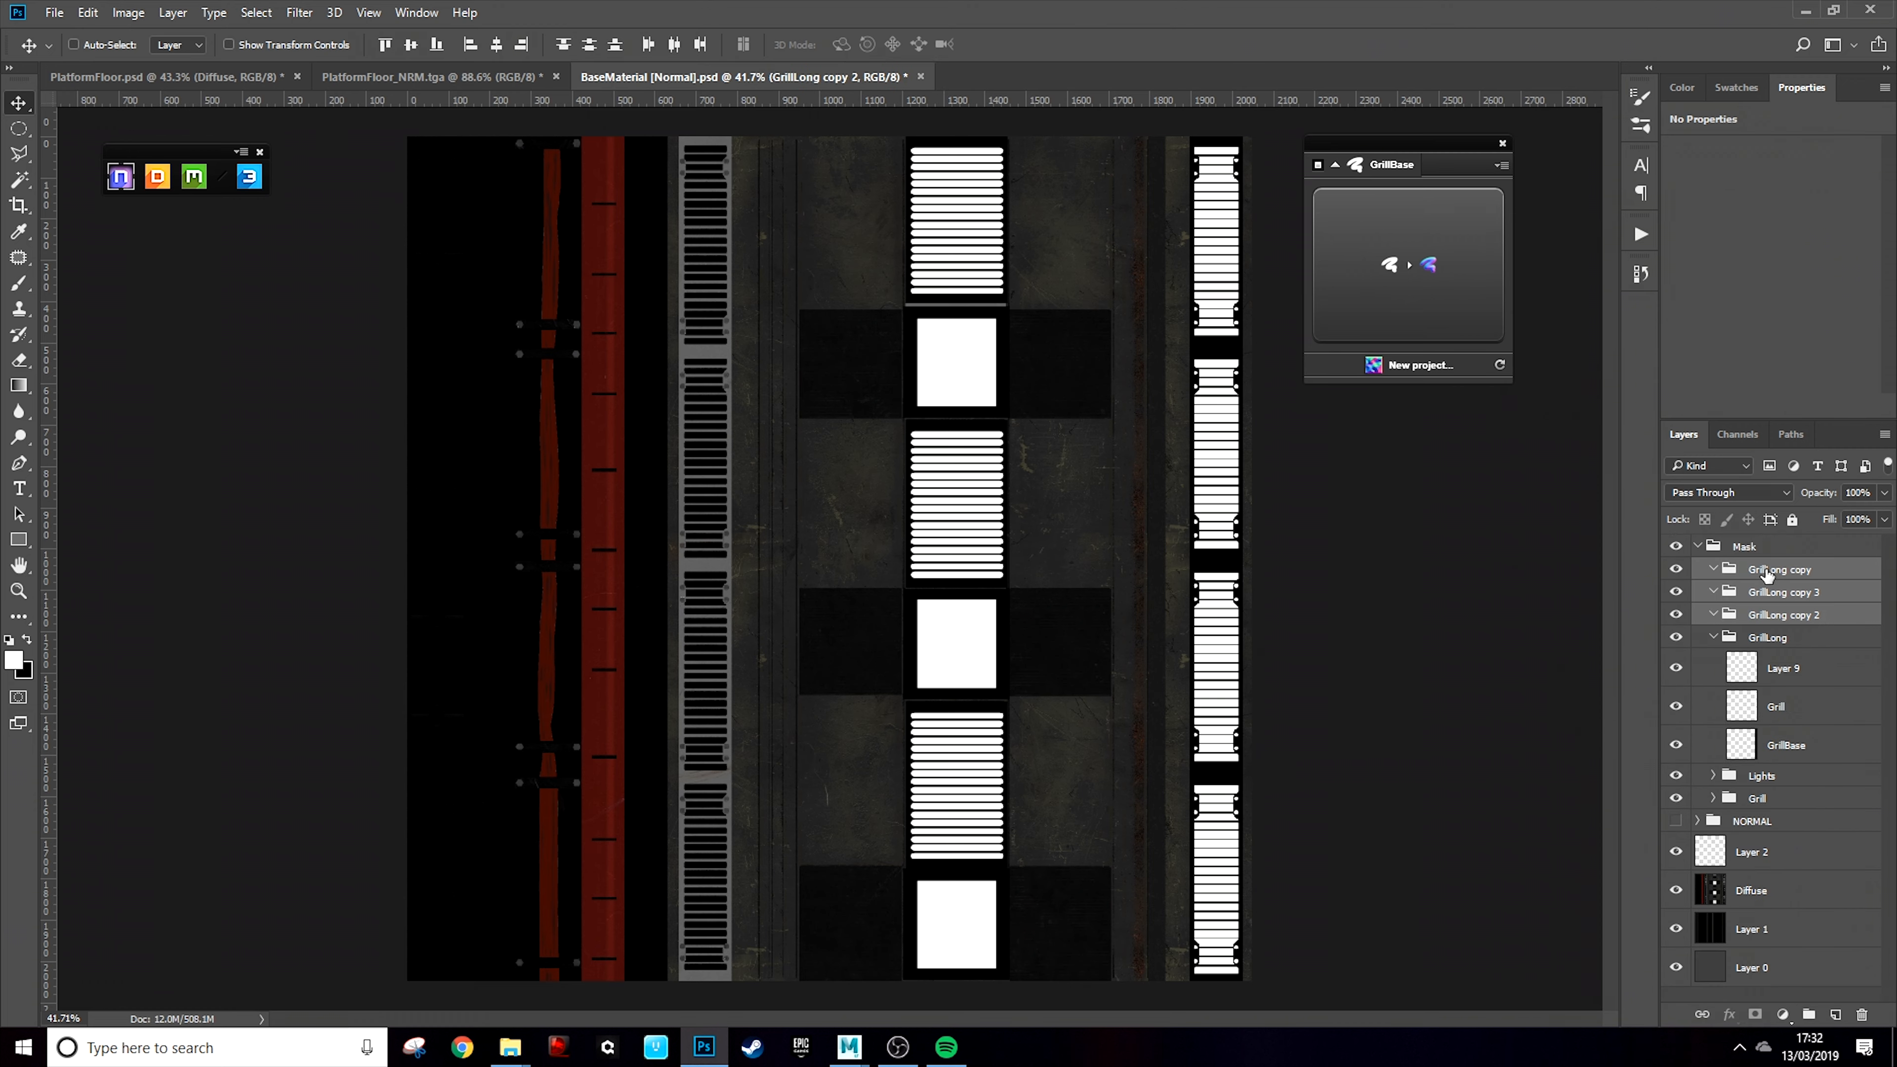
left_click(1862, 1014)
left_click(855, 396)
scroll(1228, 685, "up", 1)
scroll(1144, 581, "down", 1)
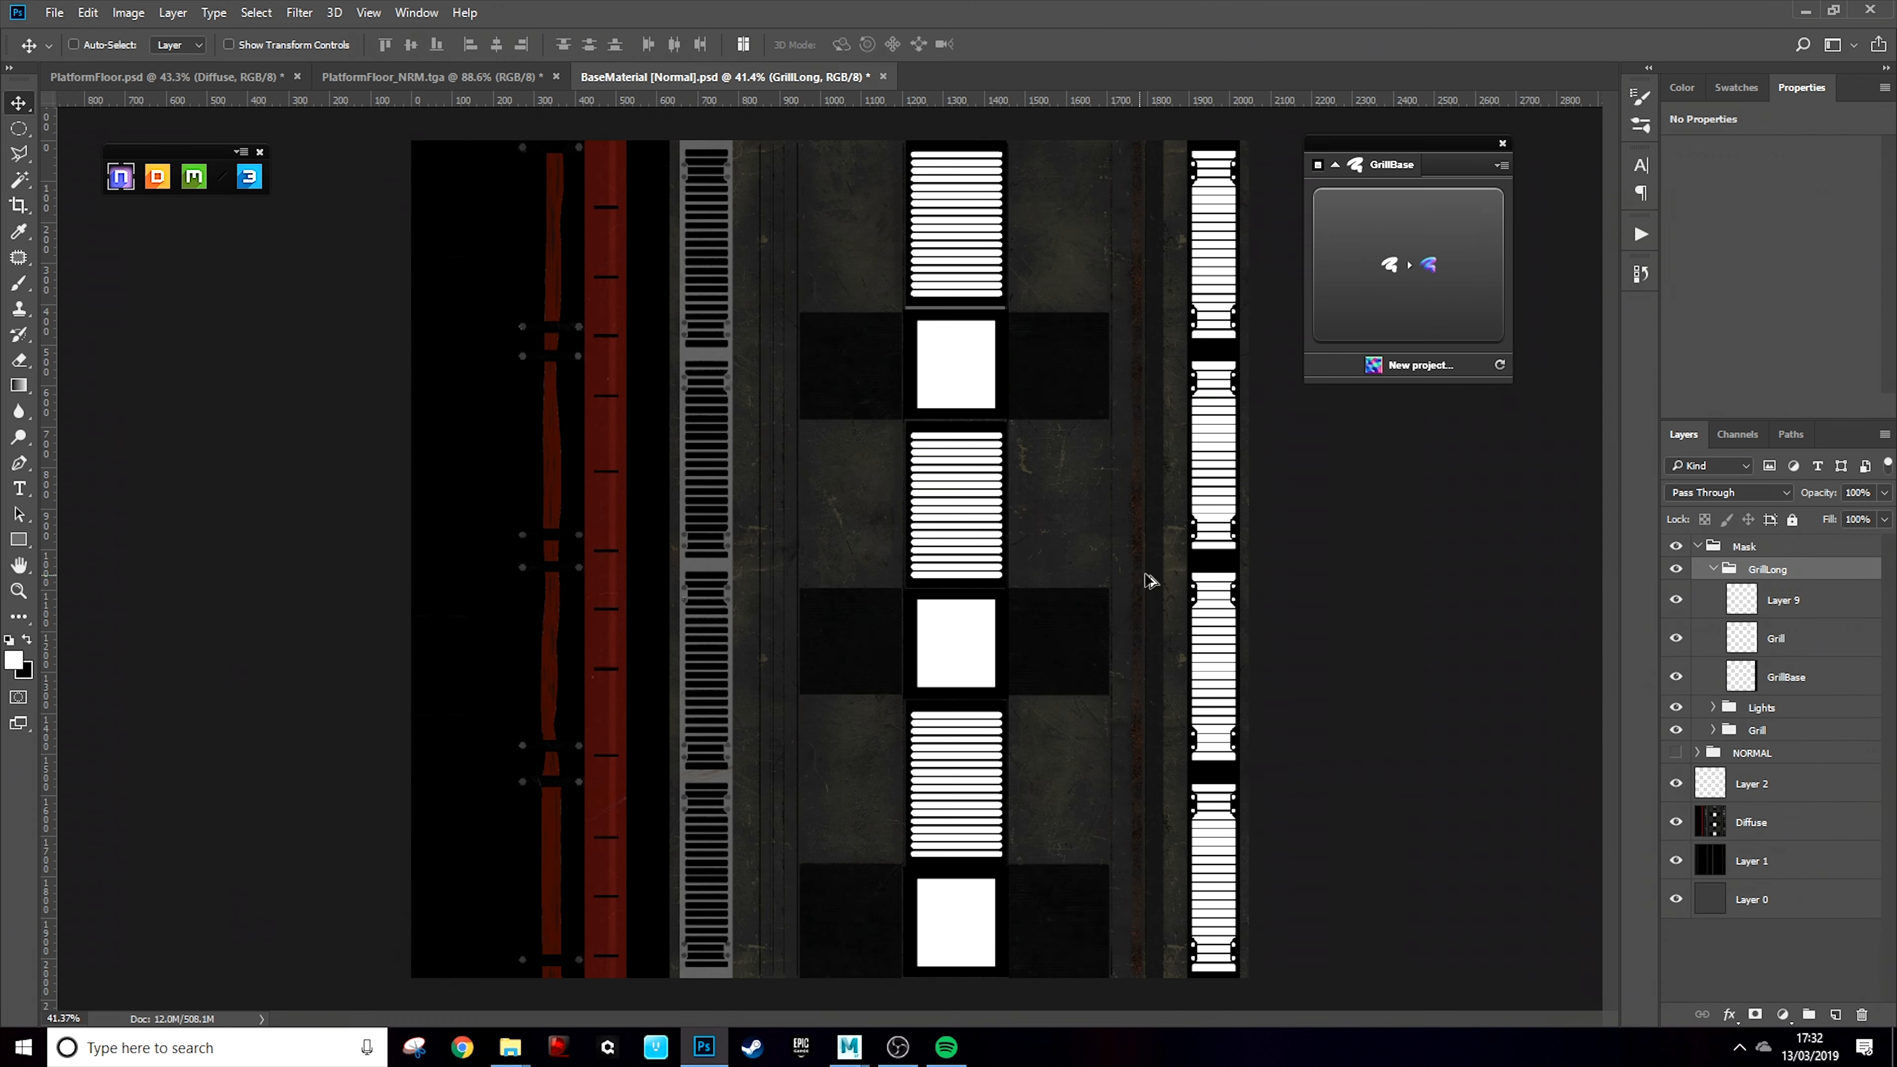
Collapse the GrillLong group and fill a black rectangle of about 246 × 263 px on a new layer right of the middle light
left_click(1713, 571)
left_click(1713, 571)
scroll(851, 665, "up", 8)
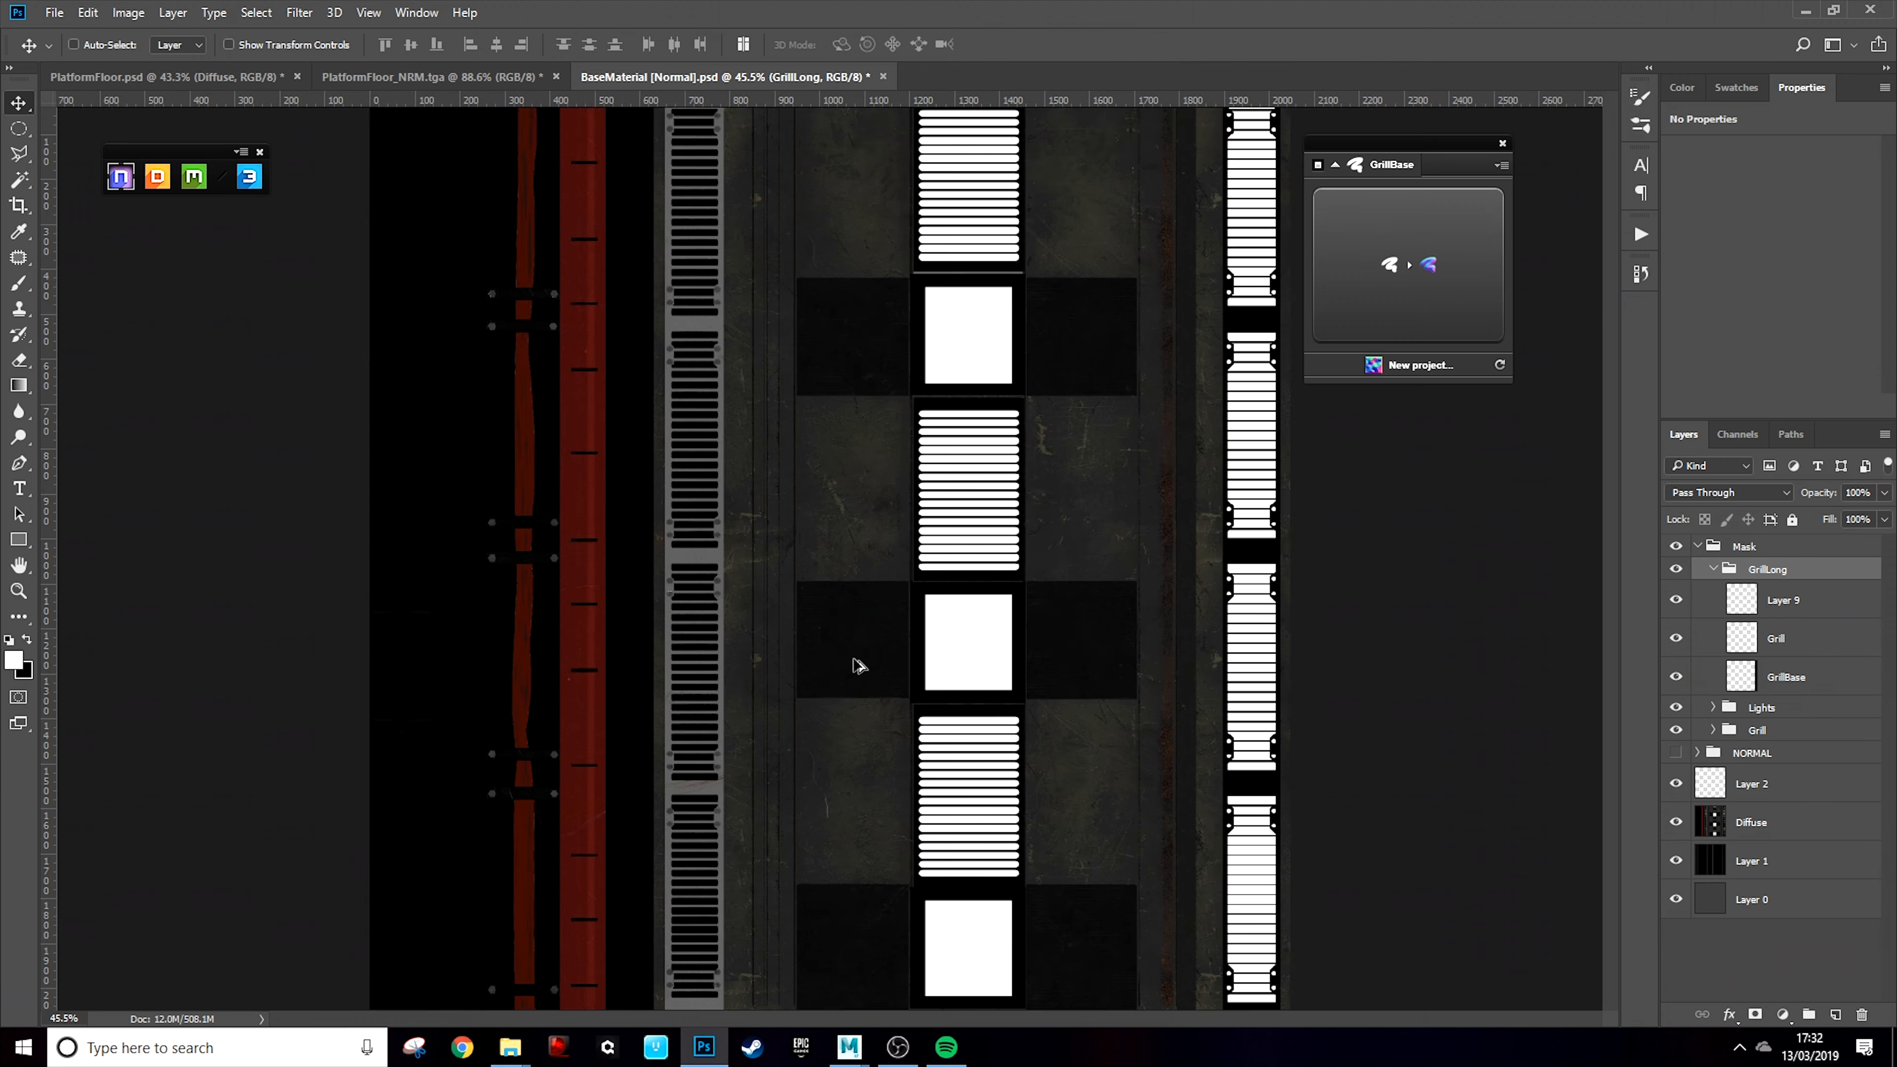
left_click(1713, 570)
left_click(448, 77)
left_click(641, 79)
key("ctrl+shift+n")
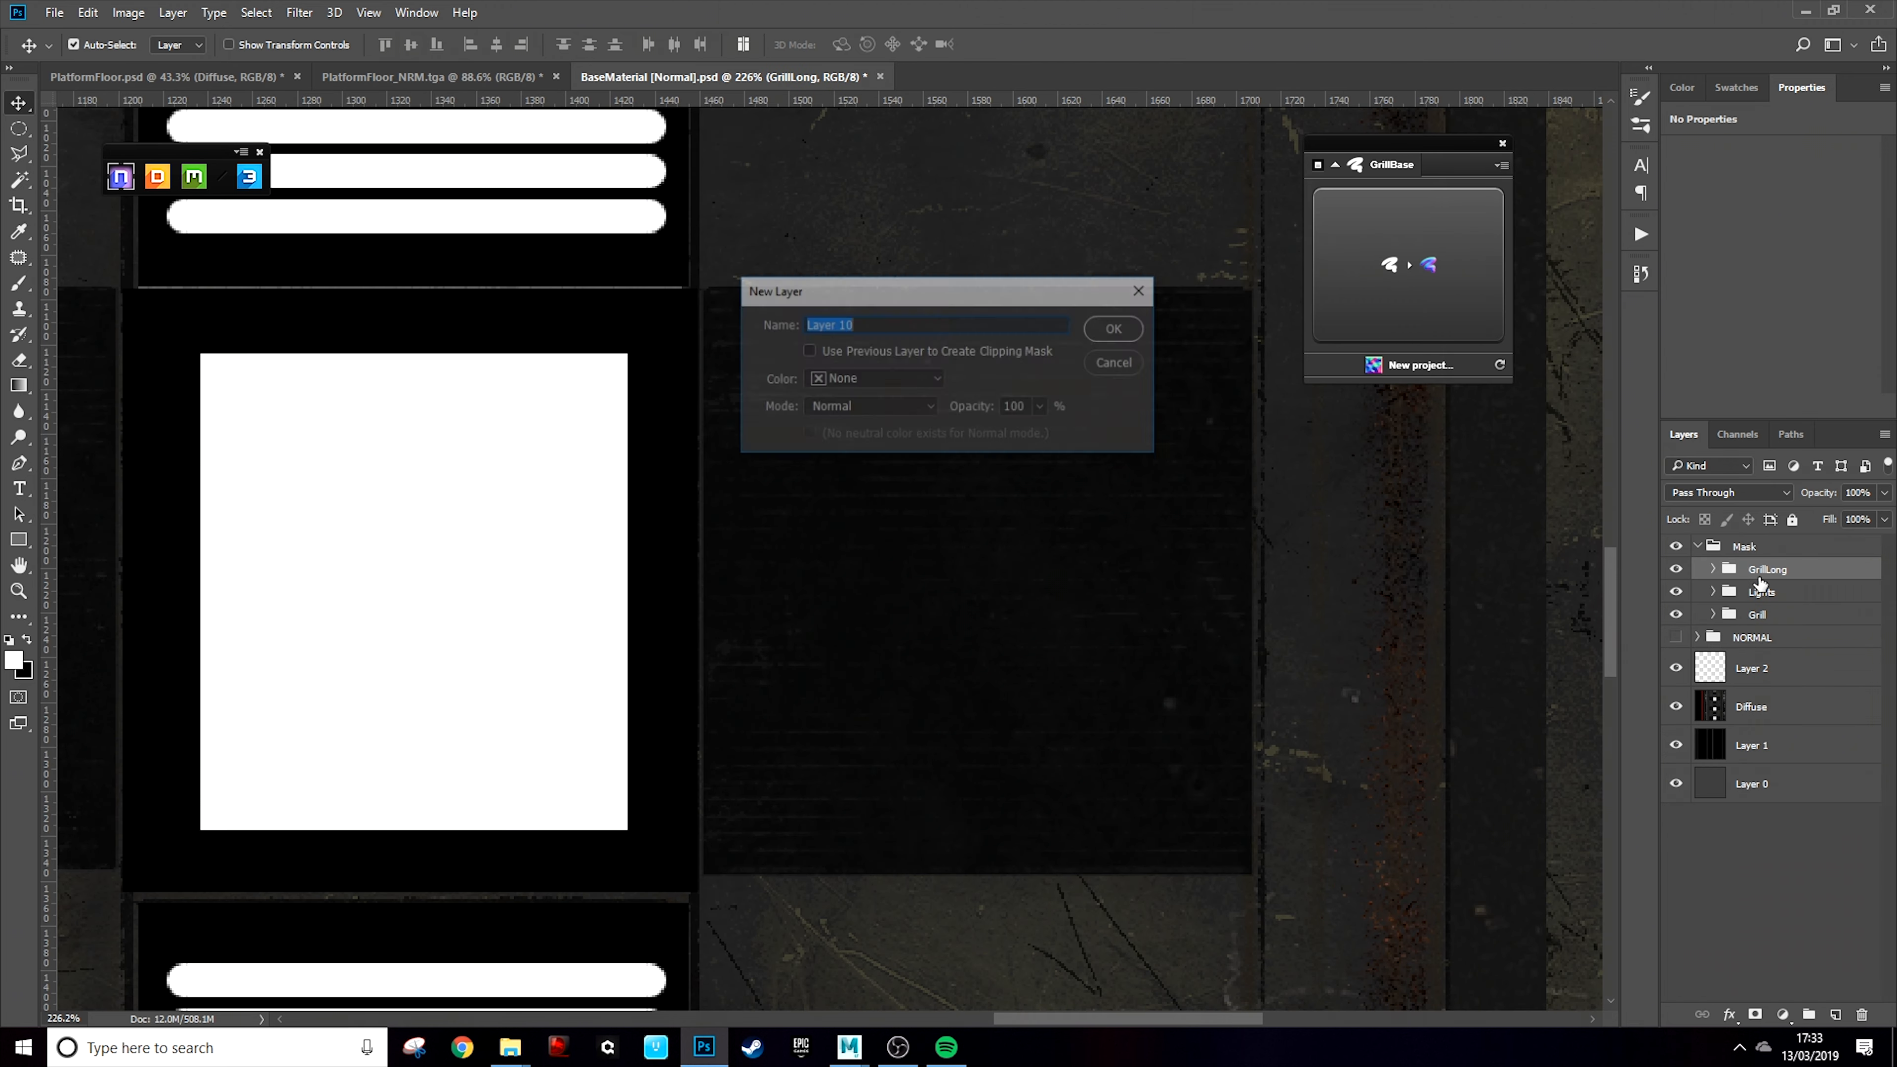
key("Return")
left_click(19, 128)
left_click(66, 134)
left_click_drag(704, 285, 1230, 827)
key("x")
key("alt+BackSpace")
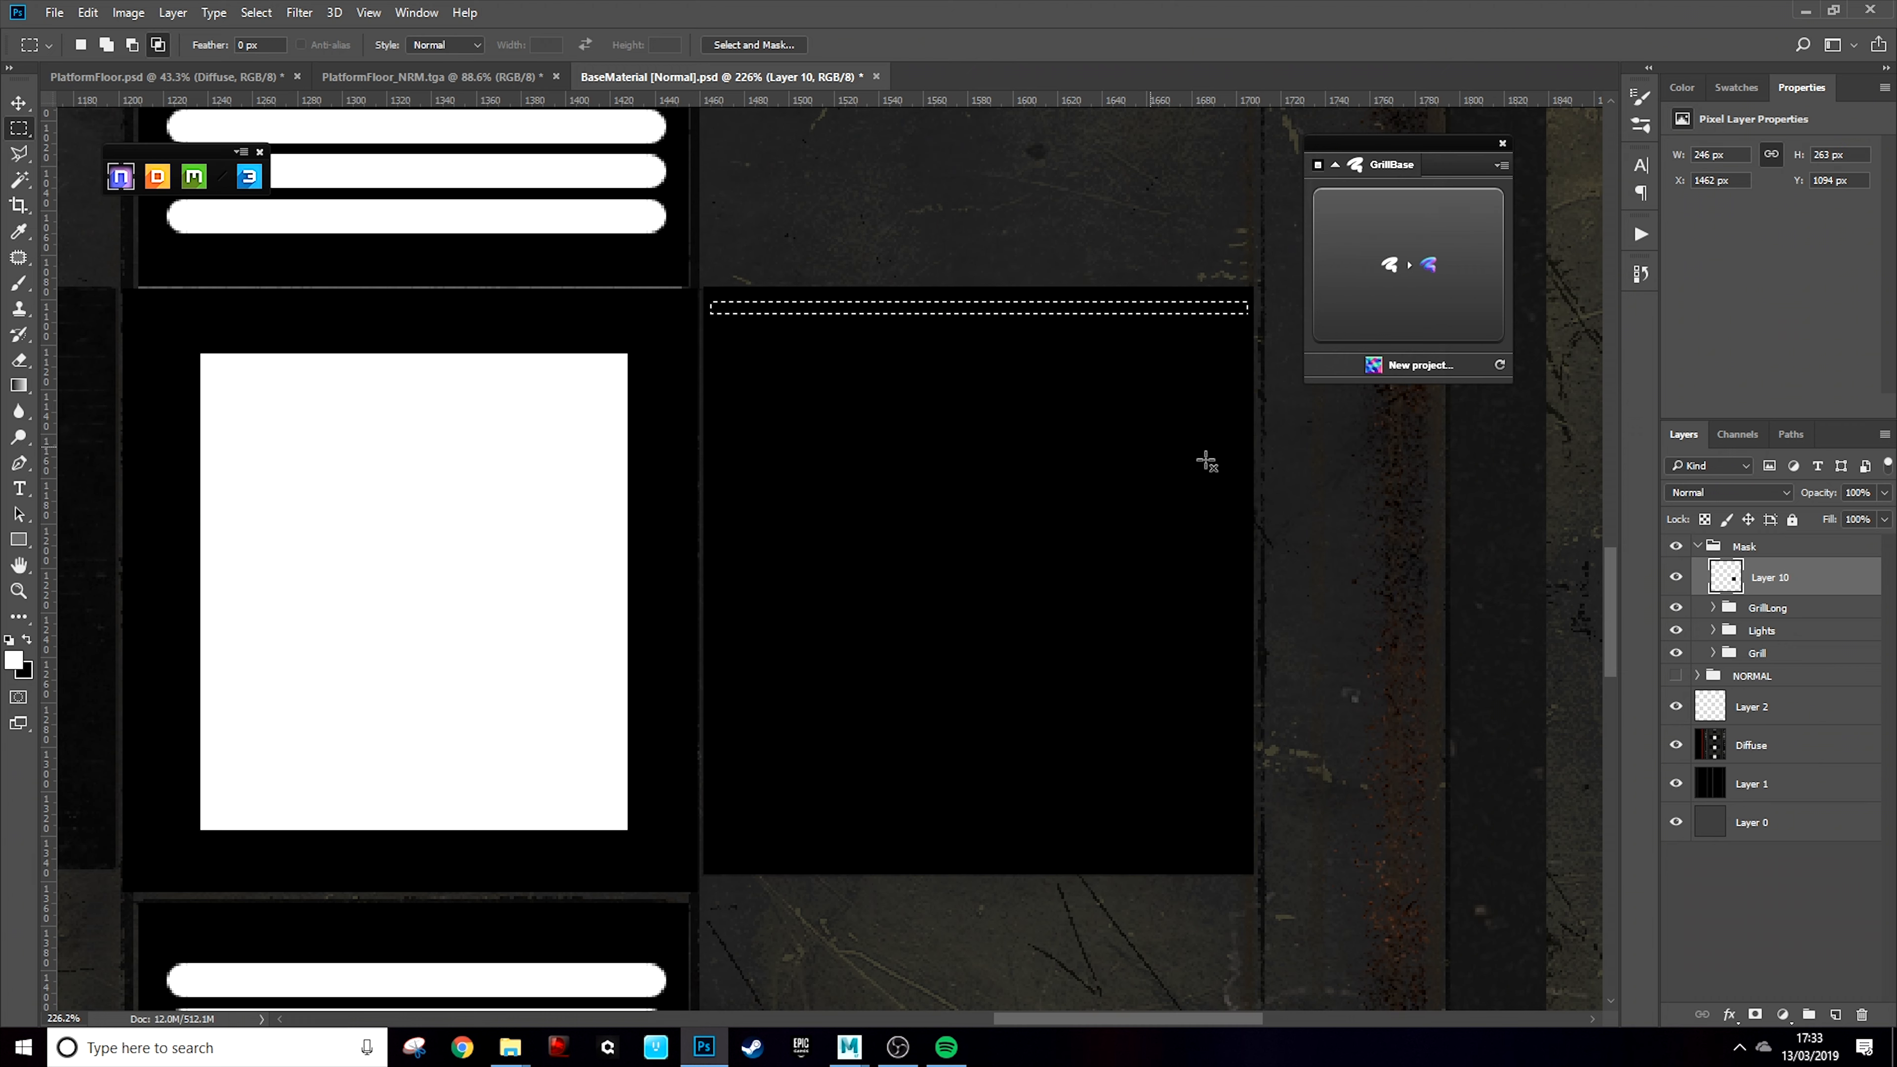
Fill a thin white horizontal strip, about 240 px wide, on a new layer along the black rectangle's upper edge
left_click(1836, 1014)
key("alt+BackSpace")
key("v")
left_click_drag(982, 311, 1018, 356)
key("ctrl+z")
key("ctrl+d")
Duplicate the white strip downward at even spacing and merge the copies into one layer
left_click_drag(1018, 345, 1018, 365)
left_click_drag(1018, 365, 1020, 404)
left_click(1770, 769, "shift")
key("ctrl+e")
Duplicate the merged strip stack downward until it extends past the black rectangle's lower edge, merging the copies each time
left_click_drag(1150, 373, 1149, 491)
left_click(1785, 615, "shift")
right_click(1784, 612)
left_click(1668, 718)
left_click_drag(1031, 380, 1046, 869)
right_click(1794, 585)
left_click(1732, 718)
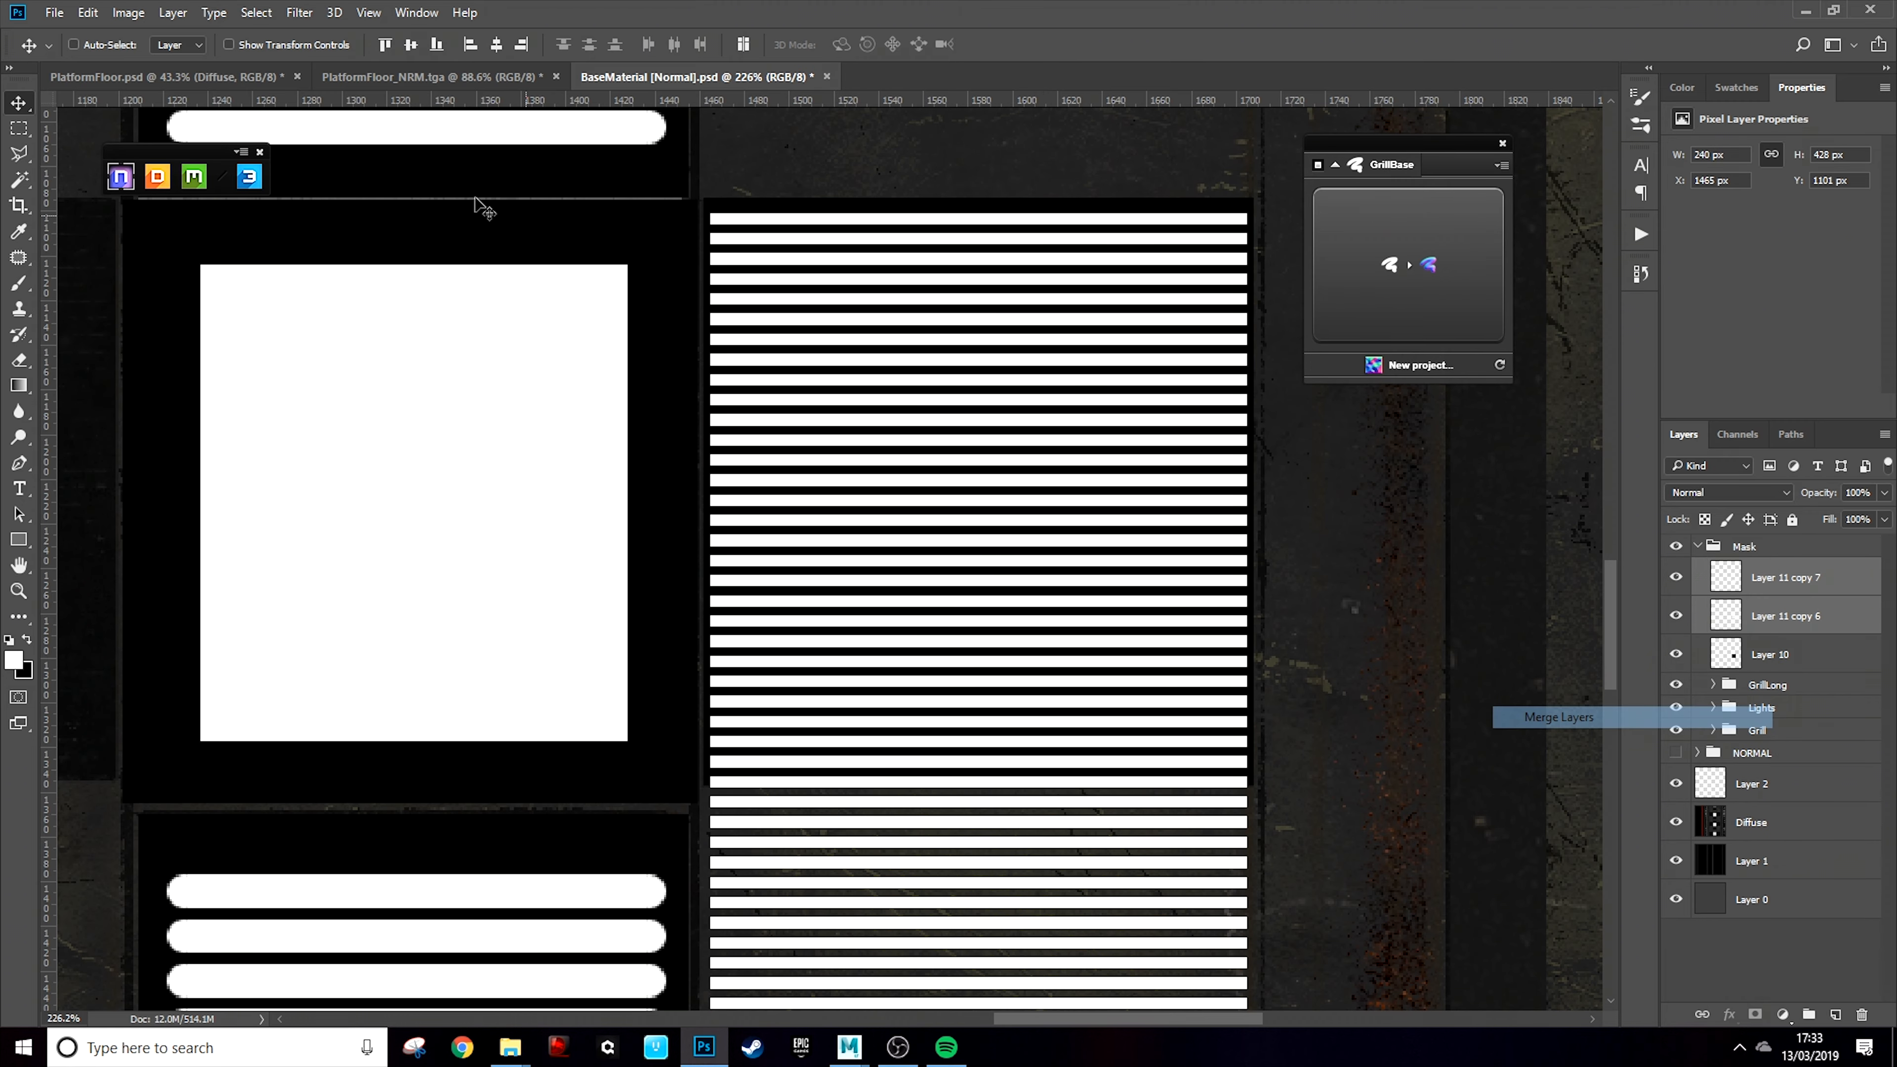
Delete the white strips that extend beyond the black rectangle, including the lowest one at its bottom edge
left_click(19, 128)
left_click_drag(704, 793, 1290, 887)
left_click_drag(698, 843, 1355, 951)
key("Delete")
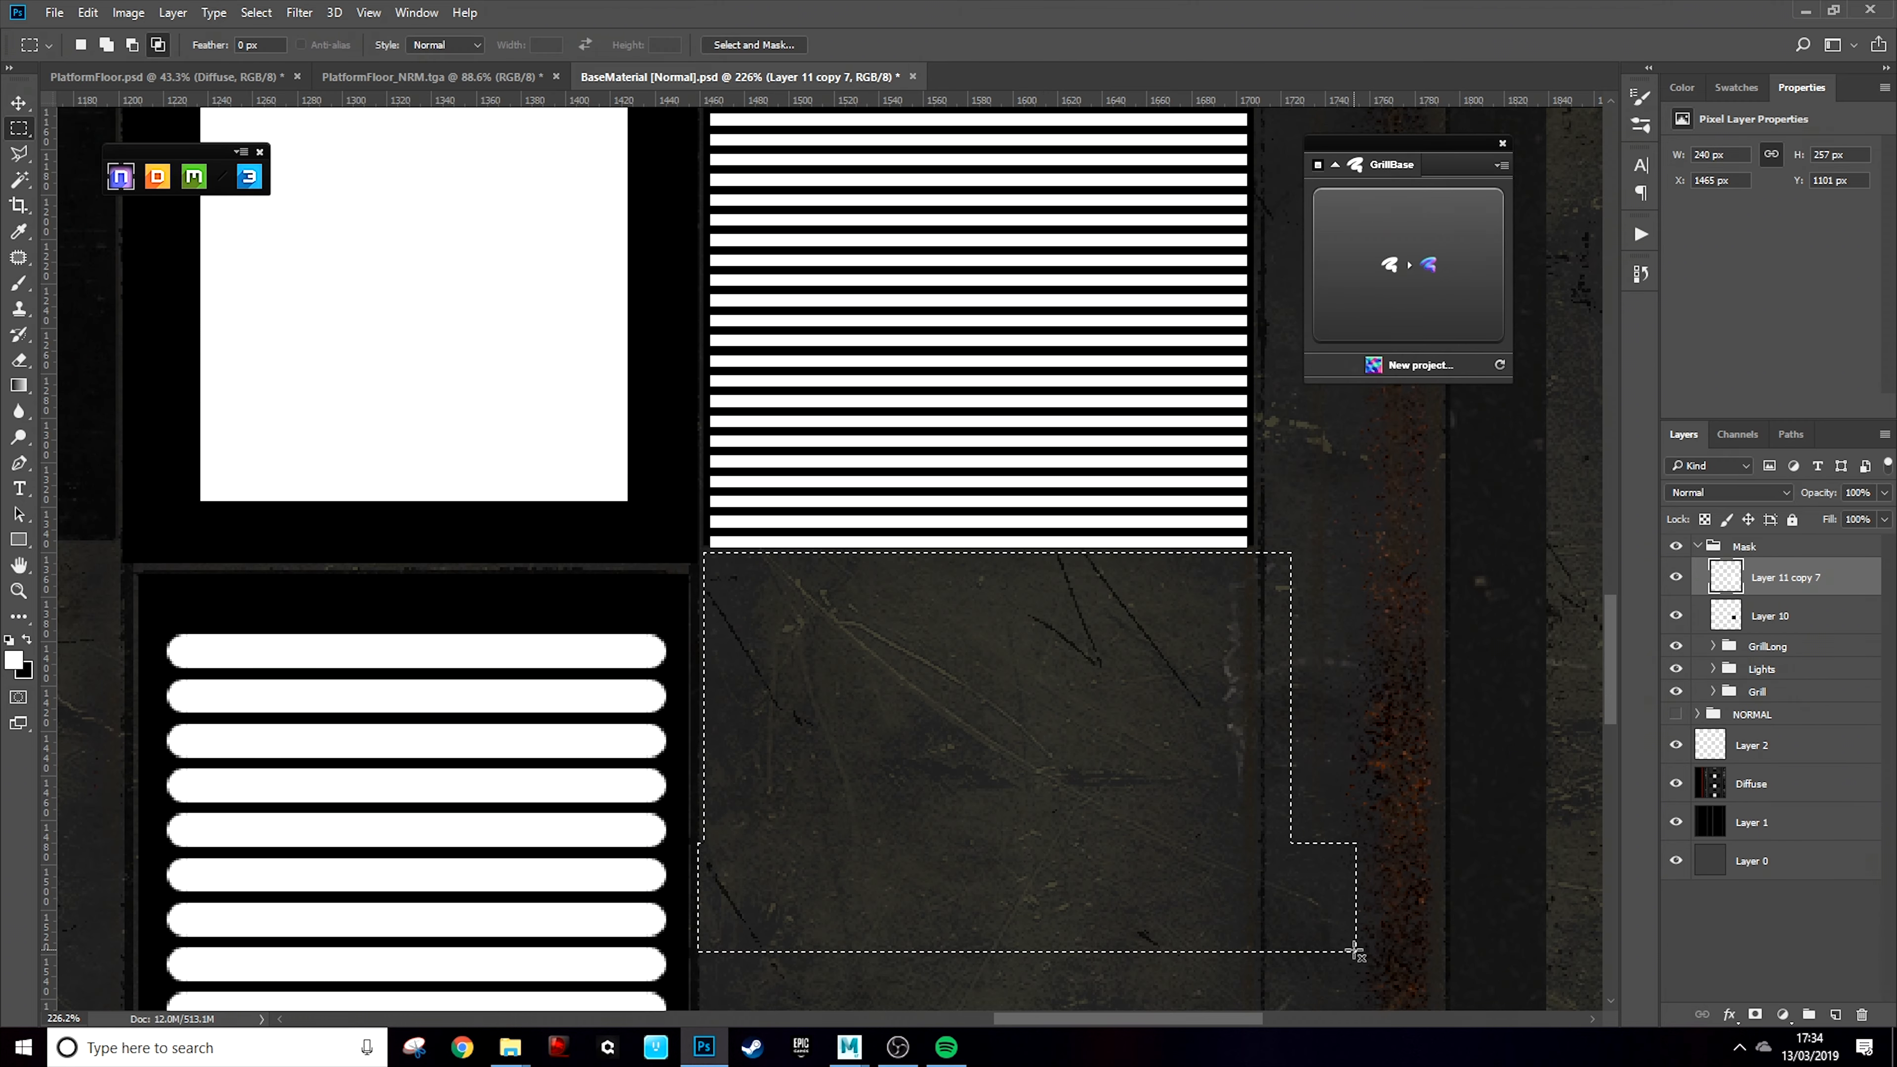
key("ctrl+d")
left_click(1676, 576)
left_click(1676, 577)
left_click_drag(704, 516, 1305, 649)
key("Delete")
key("ctrl+d")
scroll(1158, 554, "up", 3)
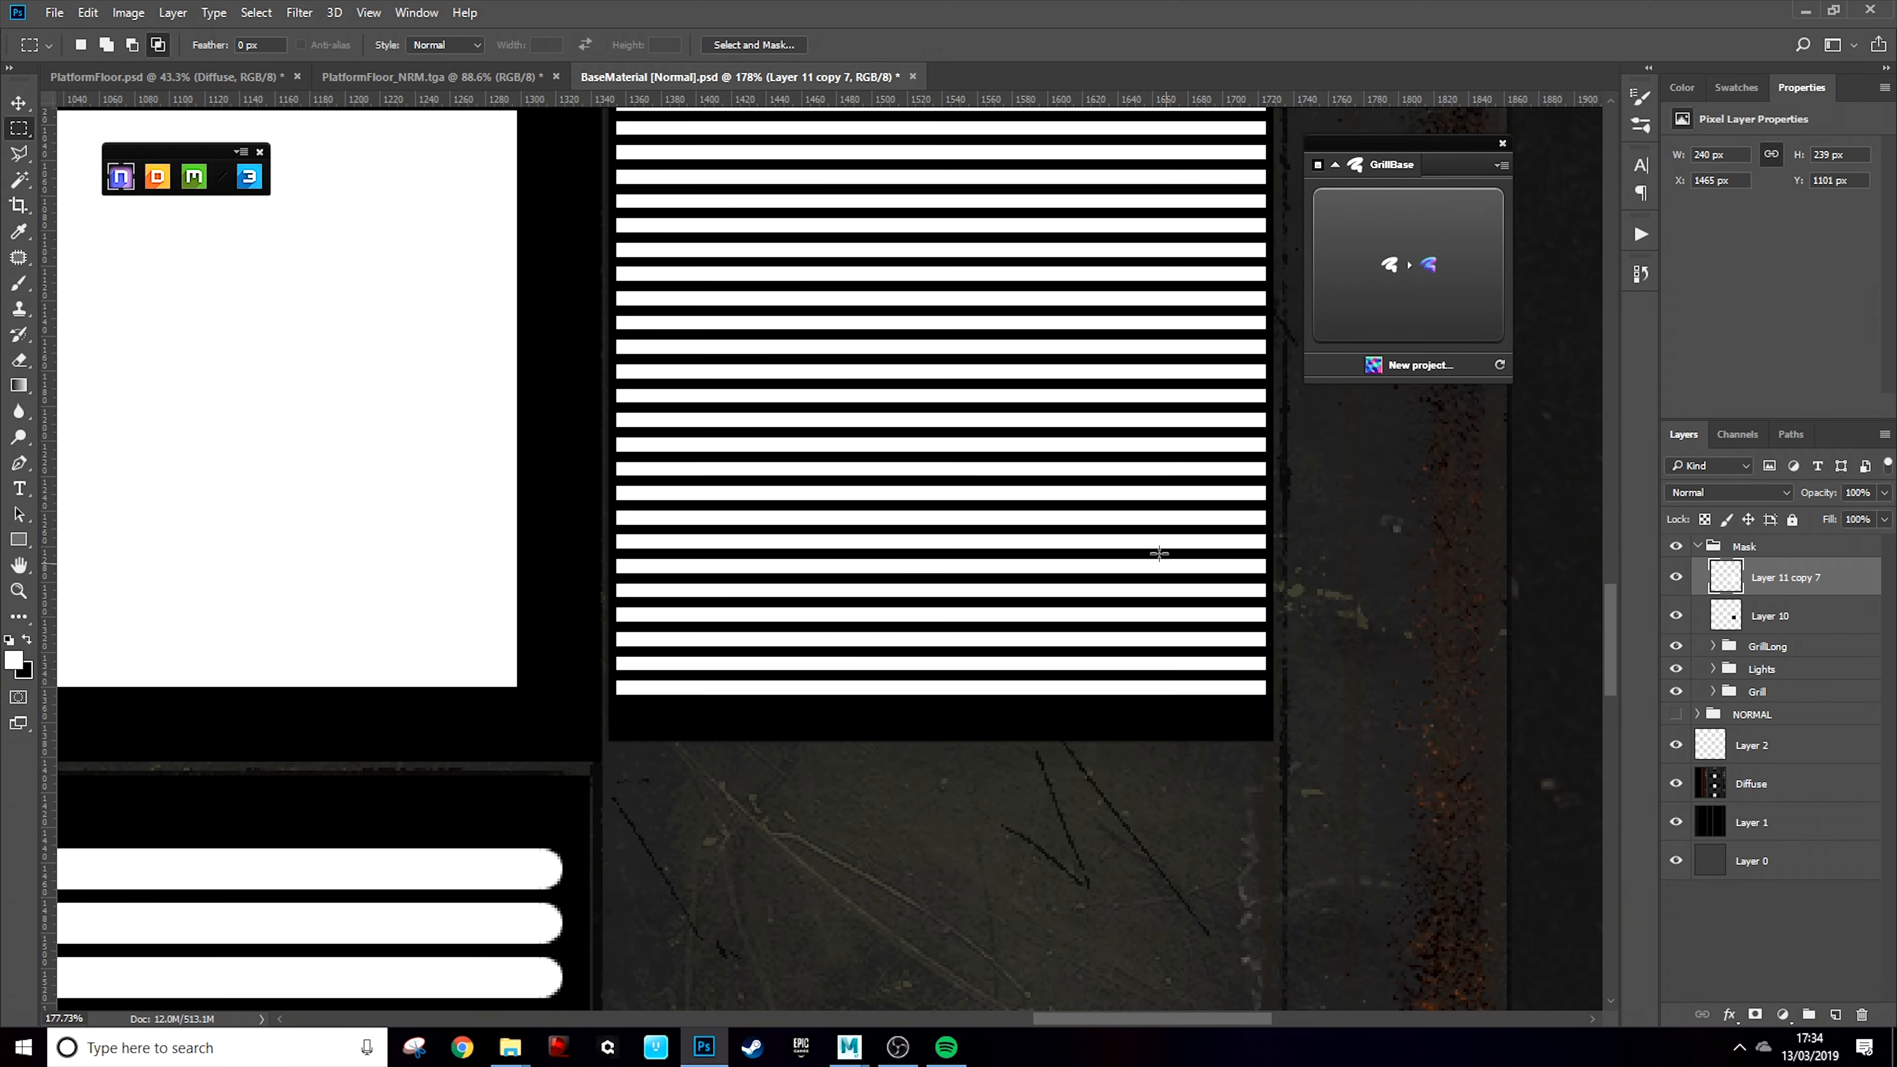
Stretch the strip layer downward to about 251 px high so it fills the black rectangle
scroll(1159, 554, "down", 3)
key("ctrl+t")
left_click_drag(1016, 708, 1016, 736)
key("Return")
Group the strip layer and its black base layer in the Mask group as PlasticGrip
scroll(1108, 418, "down", 5)
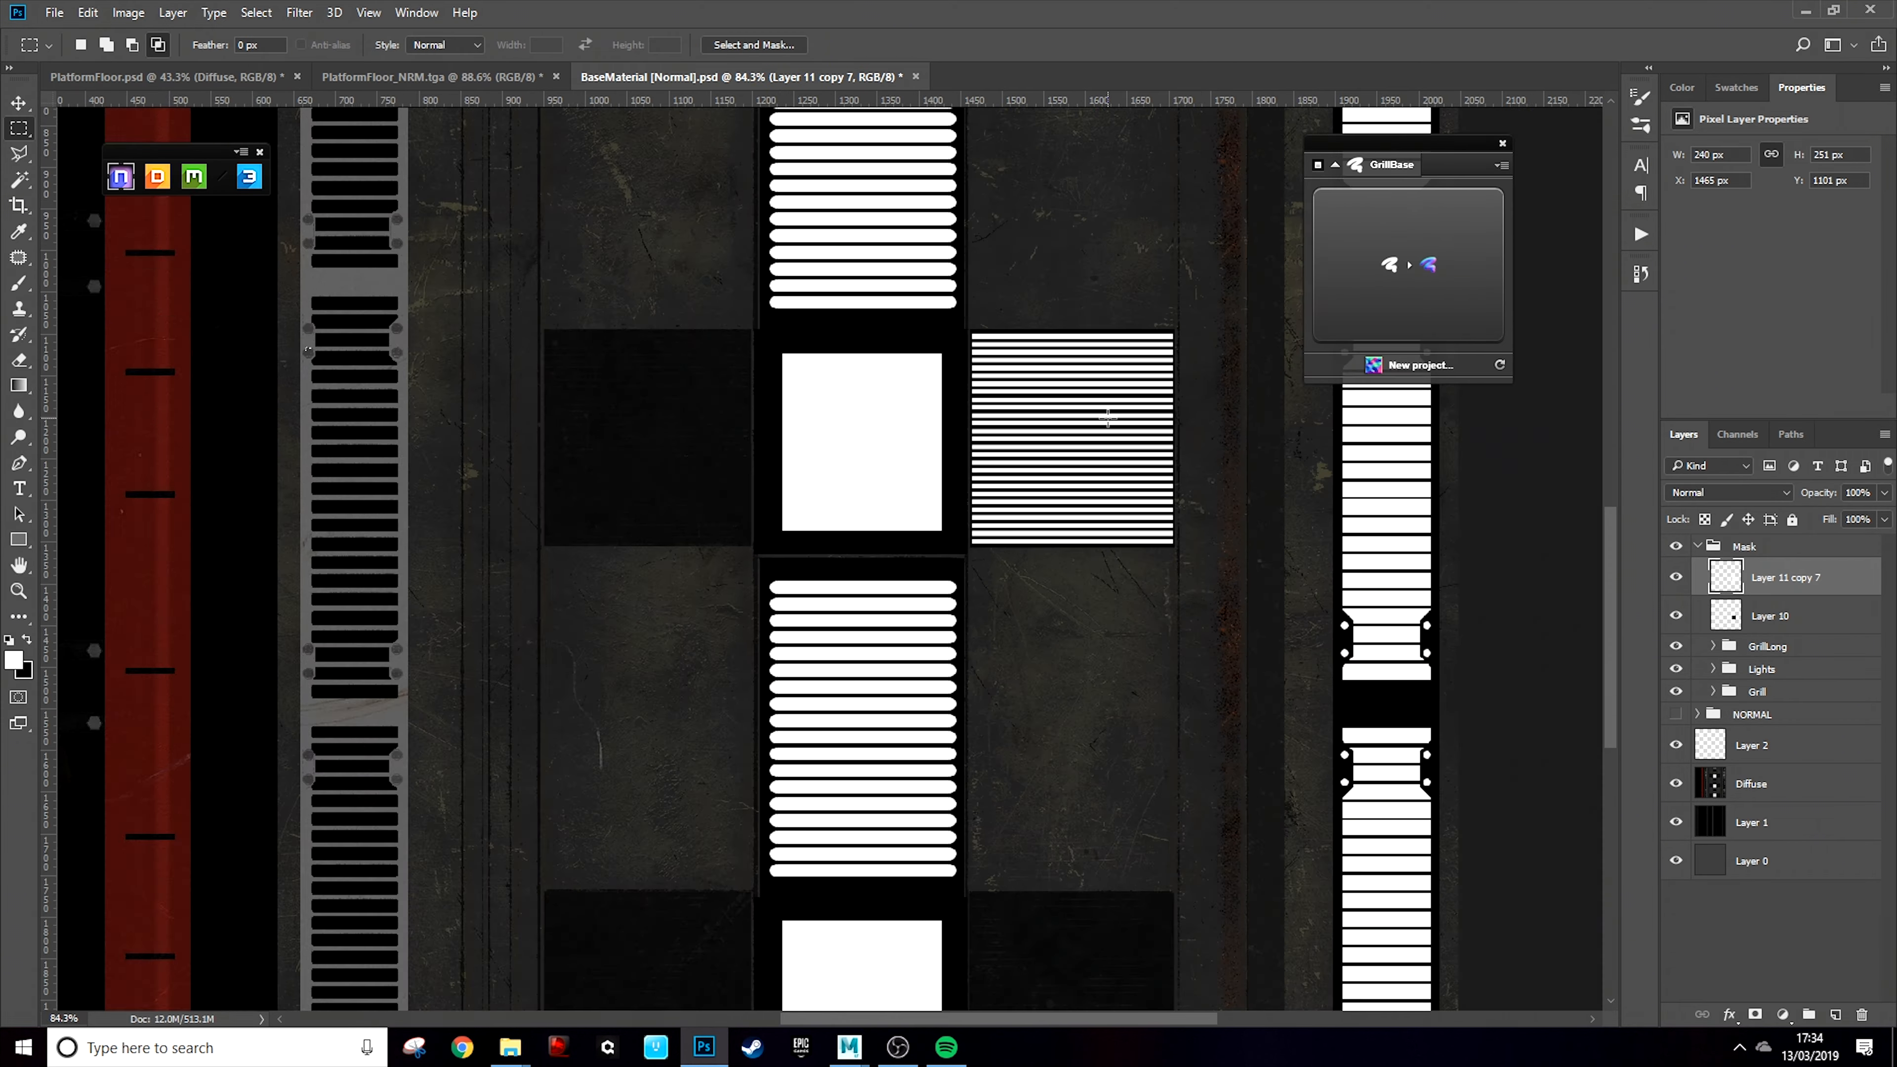
scroll(1108, 418, "up", 3)
scroll(1107, 418, "down", 1)
left_click(1784, 609, "shift")
key("ctrl+g")
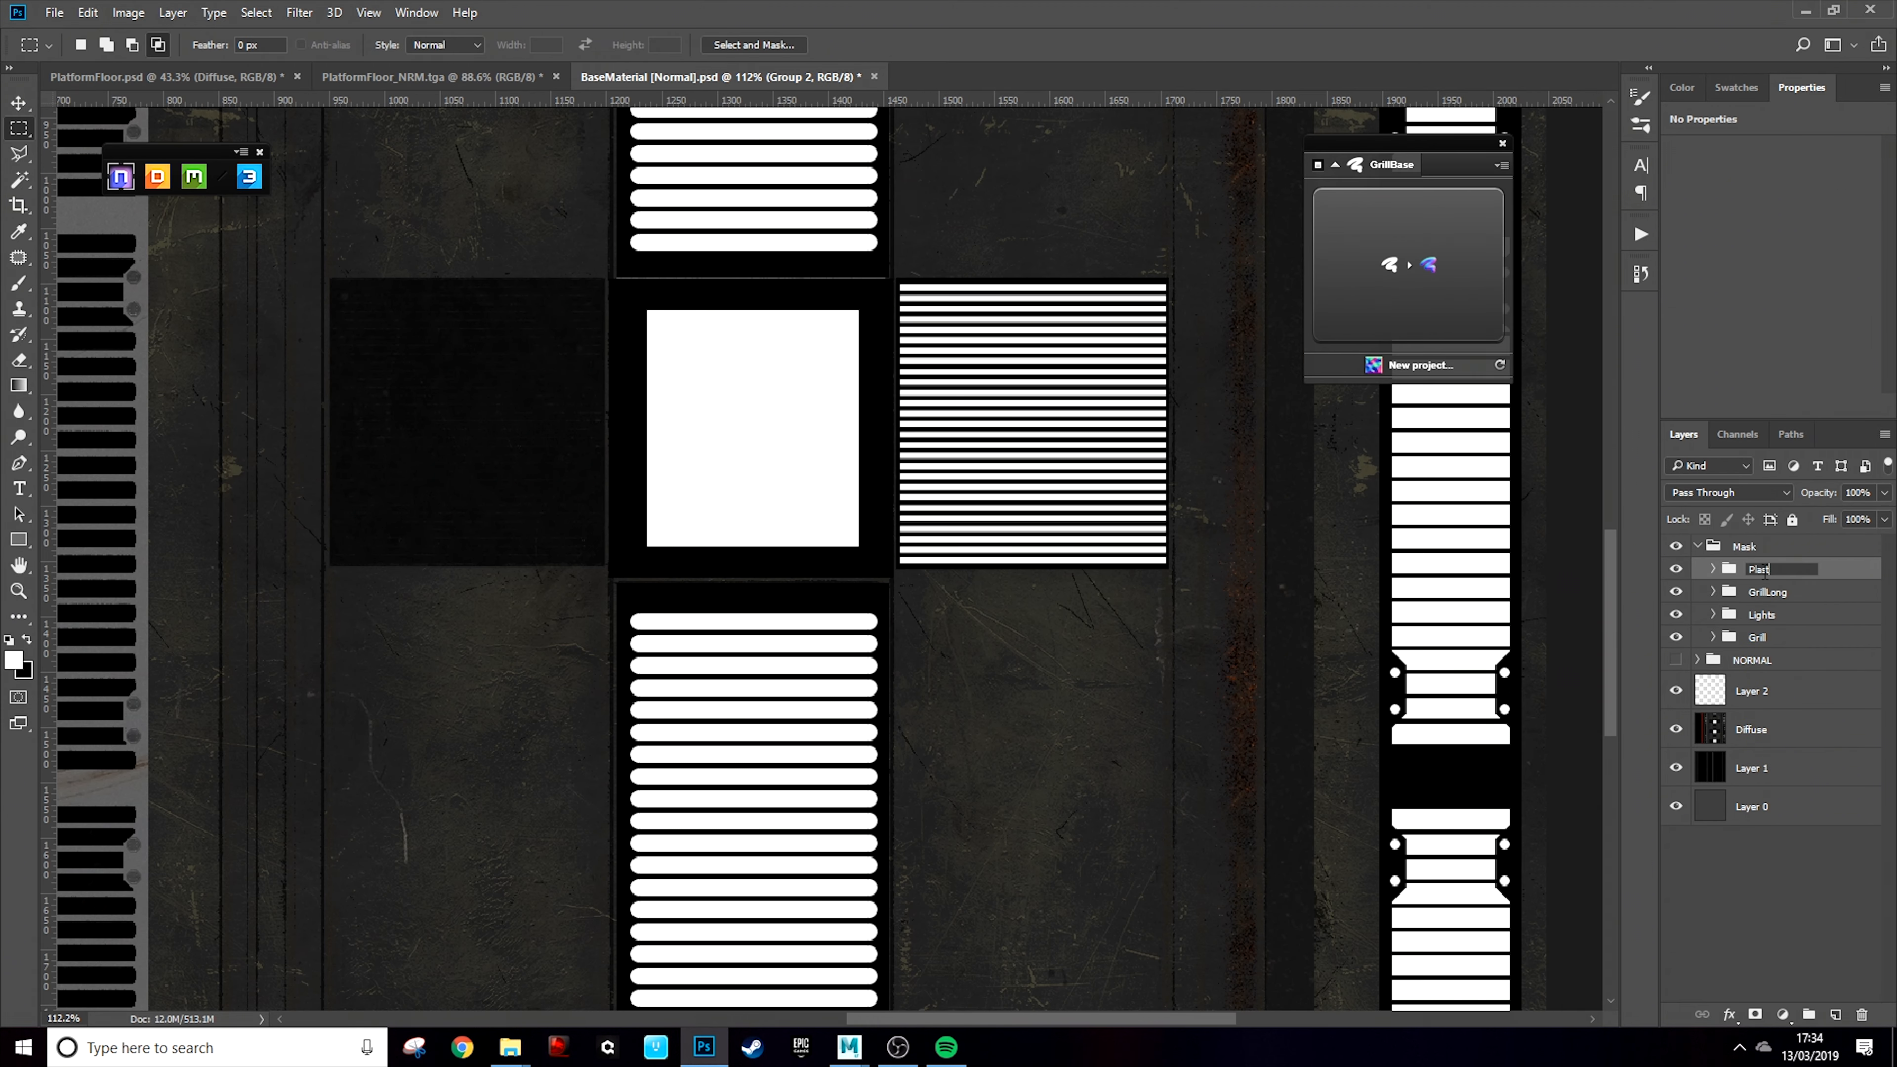
Convert the lights' base mask, Layer 9 copy 2, into an NDO normal layer with size 3
left_click(1729, 615)
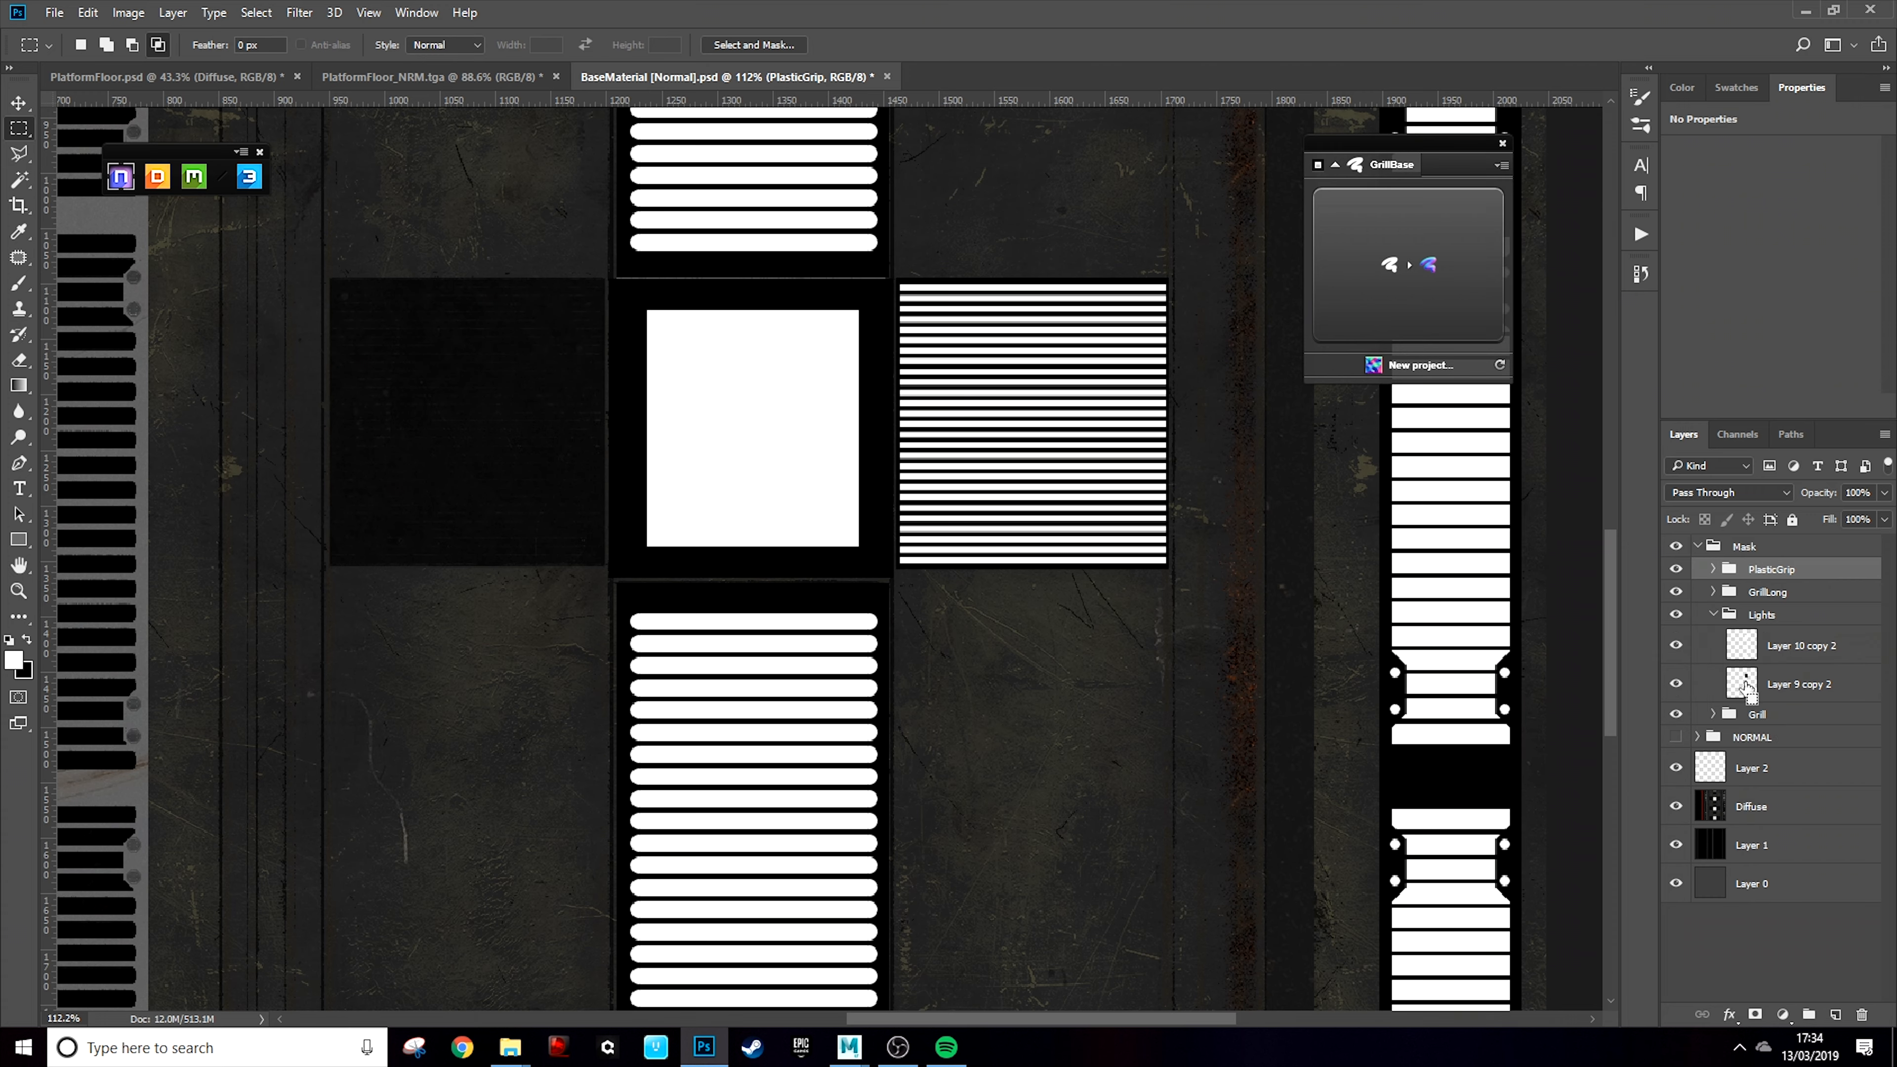
left_click(1396, 309)
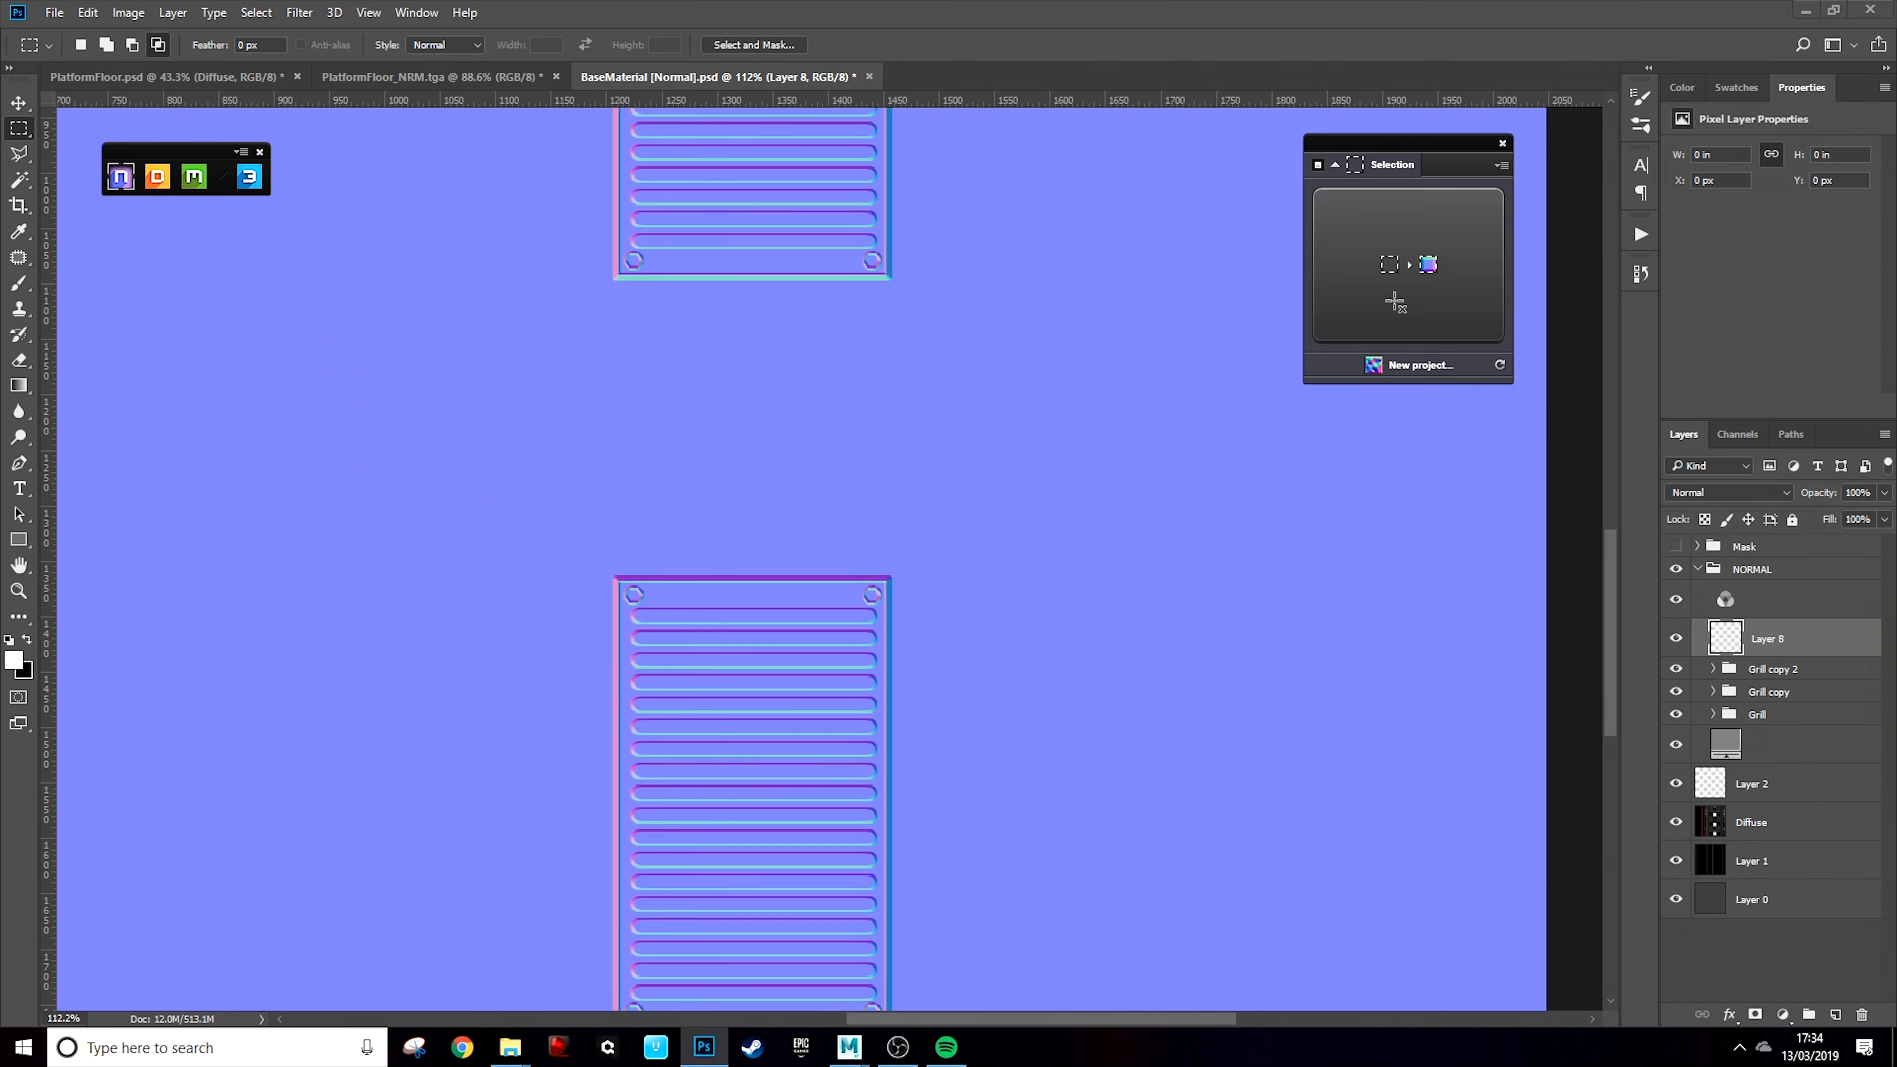
left_click(1366, 212)
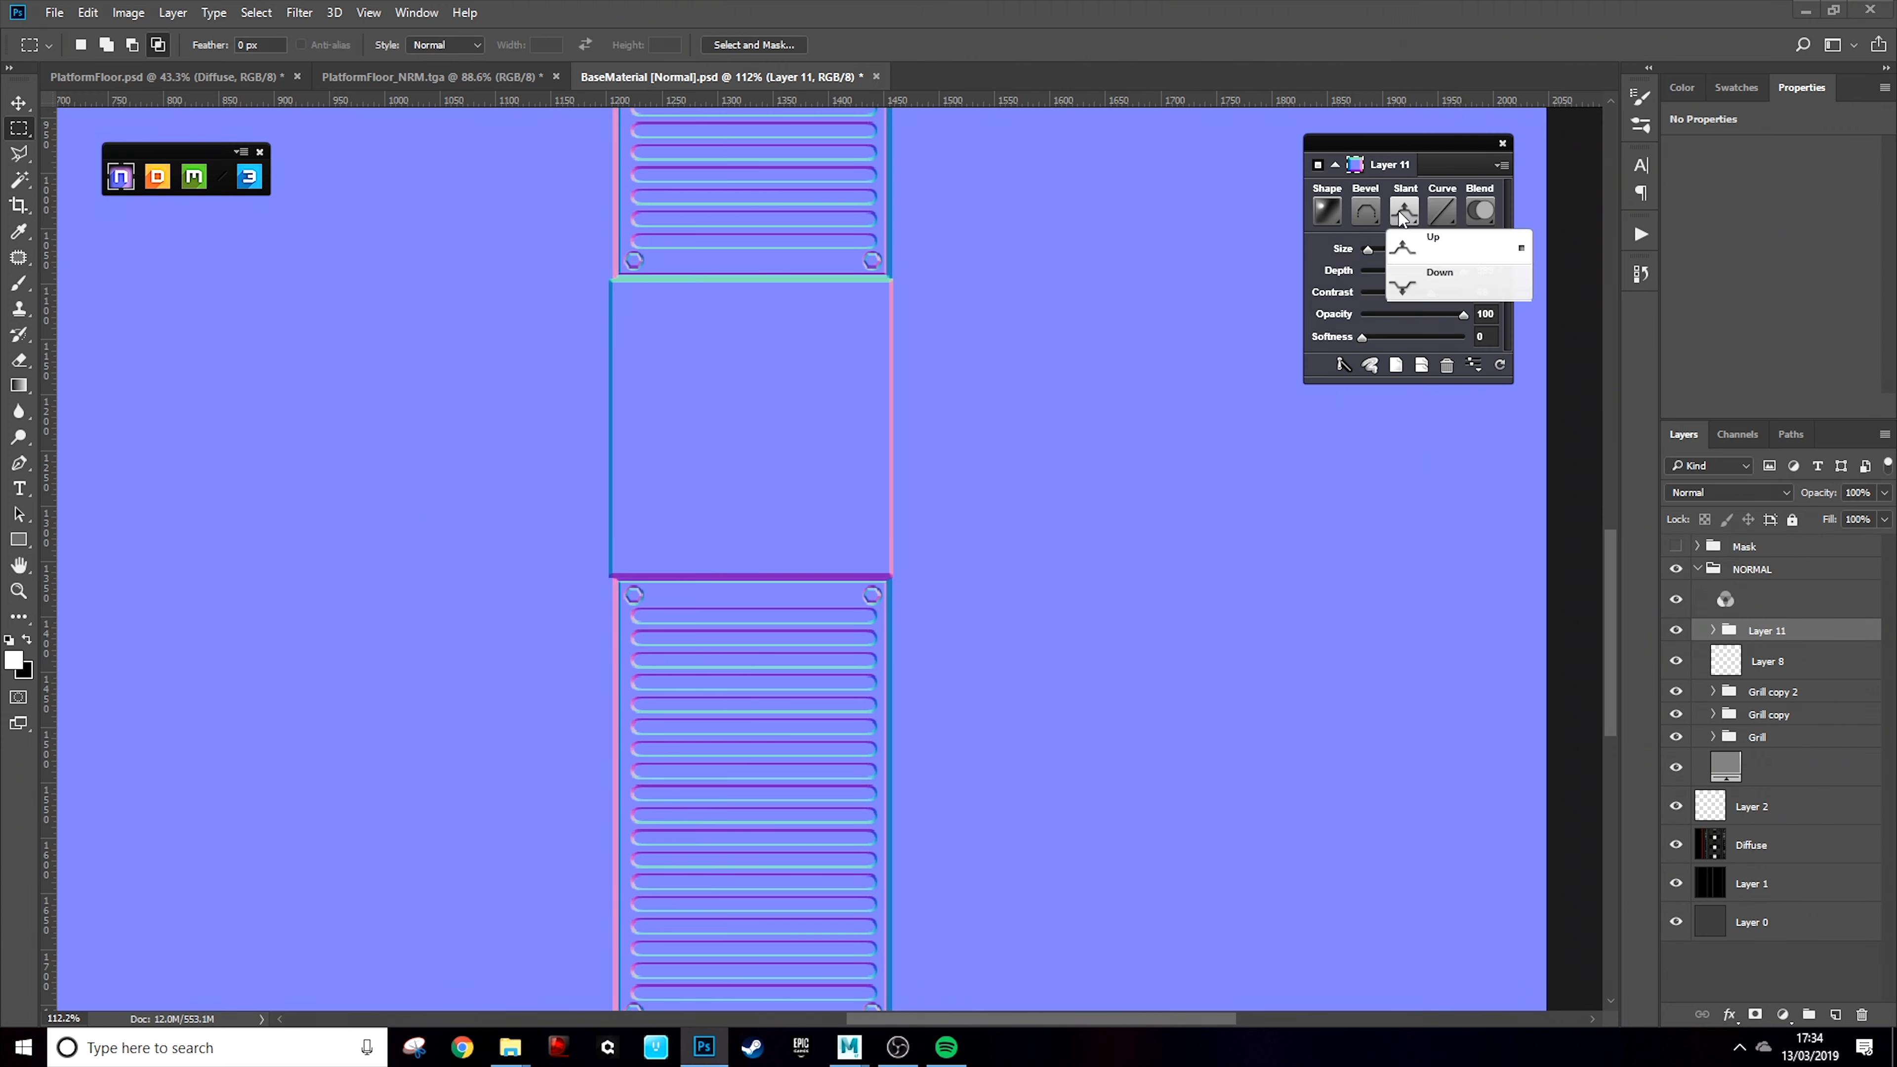
left_click(1399, 318)
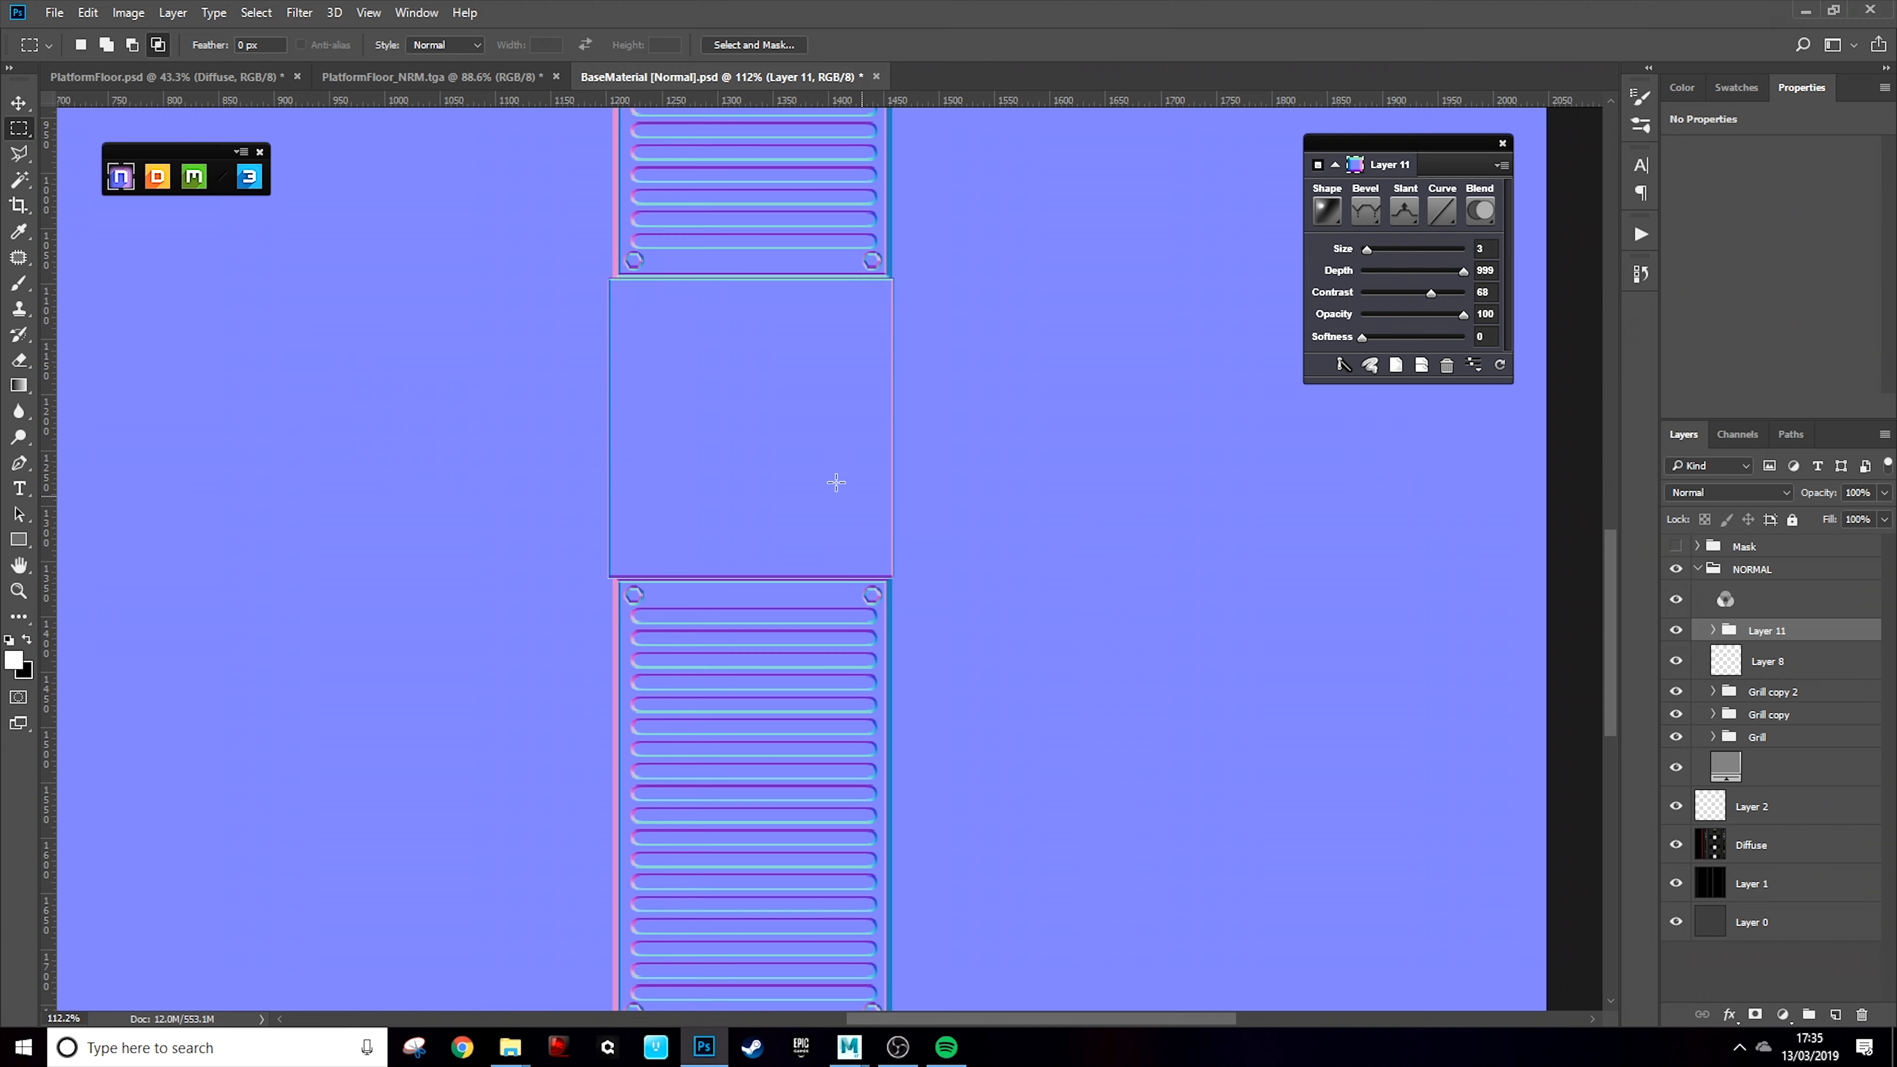
scroll(741, 406, "down", 5)
scroll(741, 407, "up", 5)
Convert the lights' inner square mask, Layer 10 copy 2, into a new NDO normal layer with size 7 and softness 4
left_click(1767, 663)
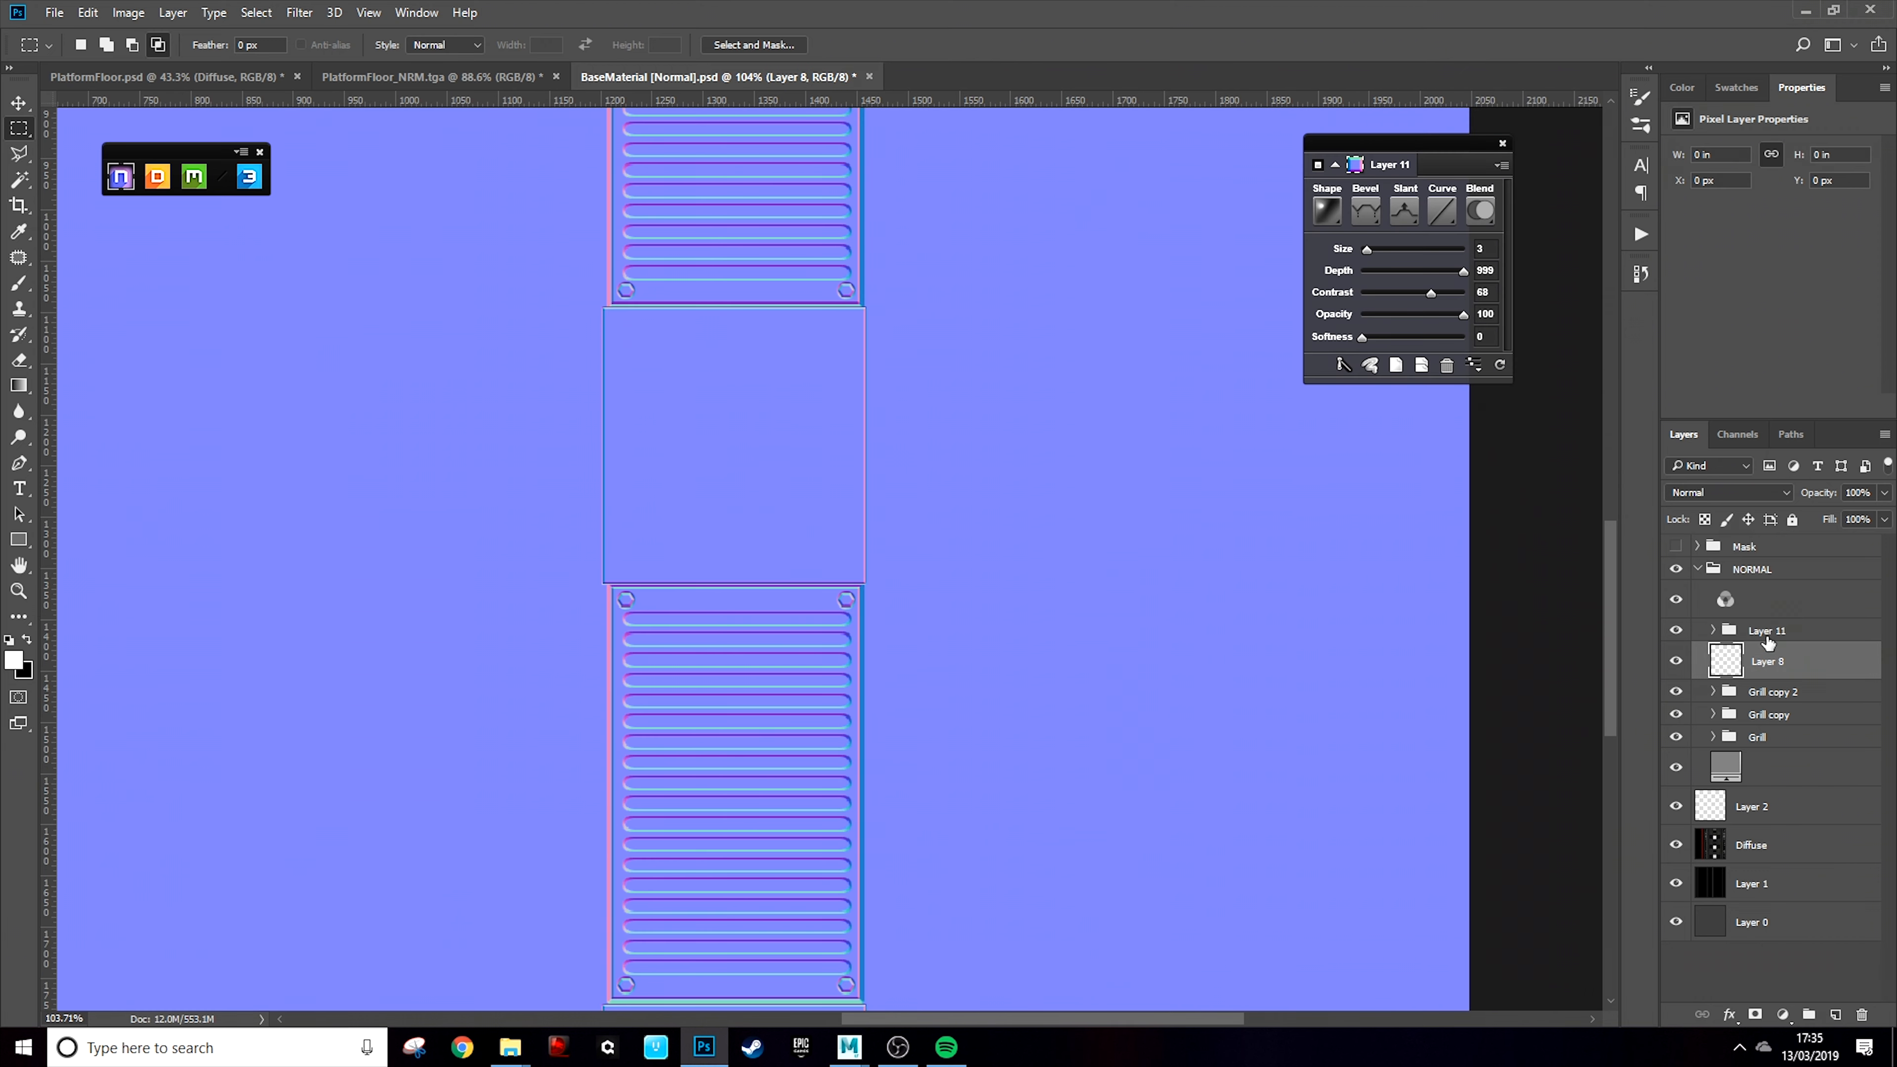
left_click(1699, 546)
left_click(1742, 645, "ctrl")
left_click(1760, 793)
left_click(1404, 274)
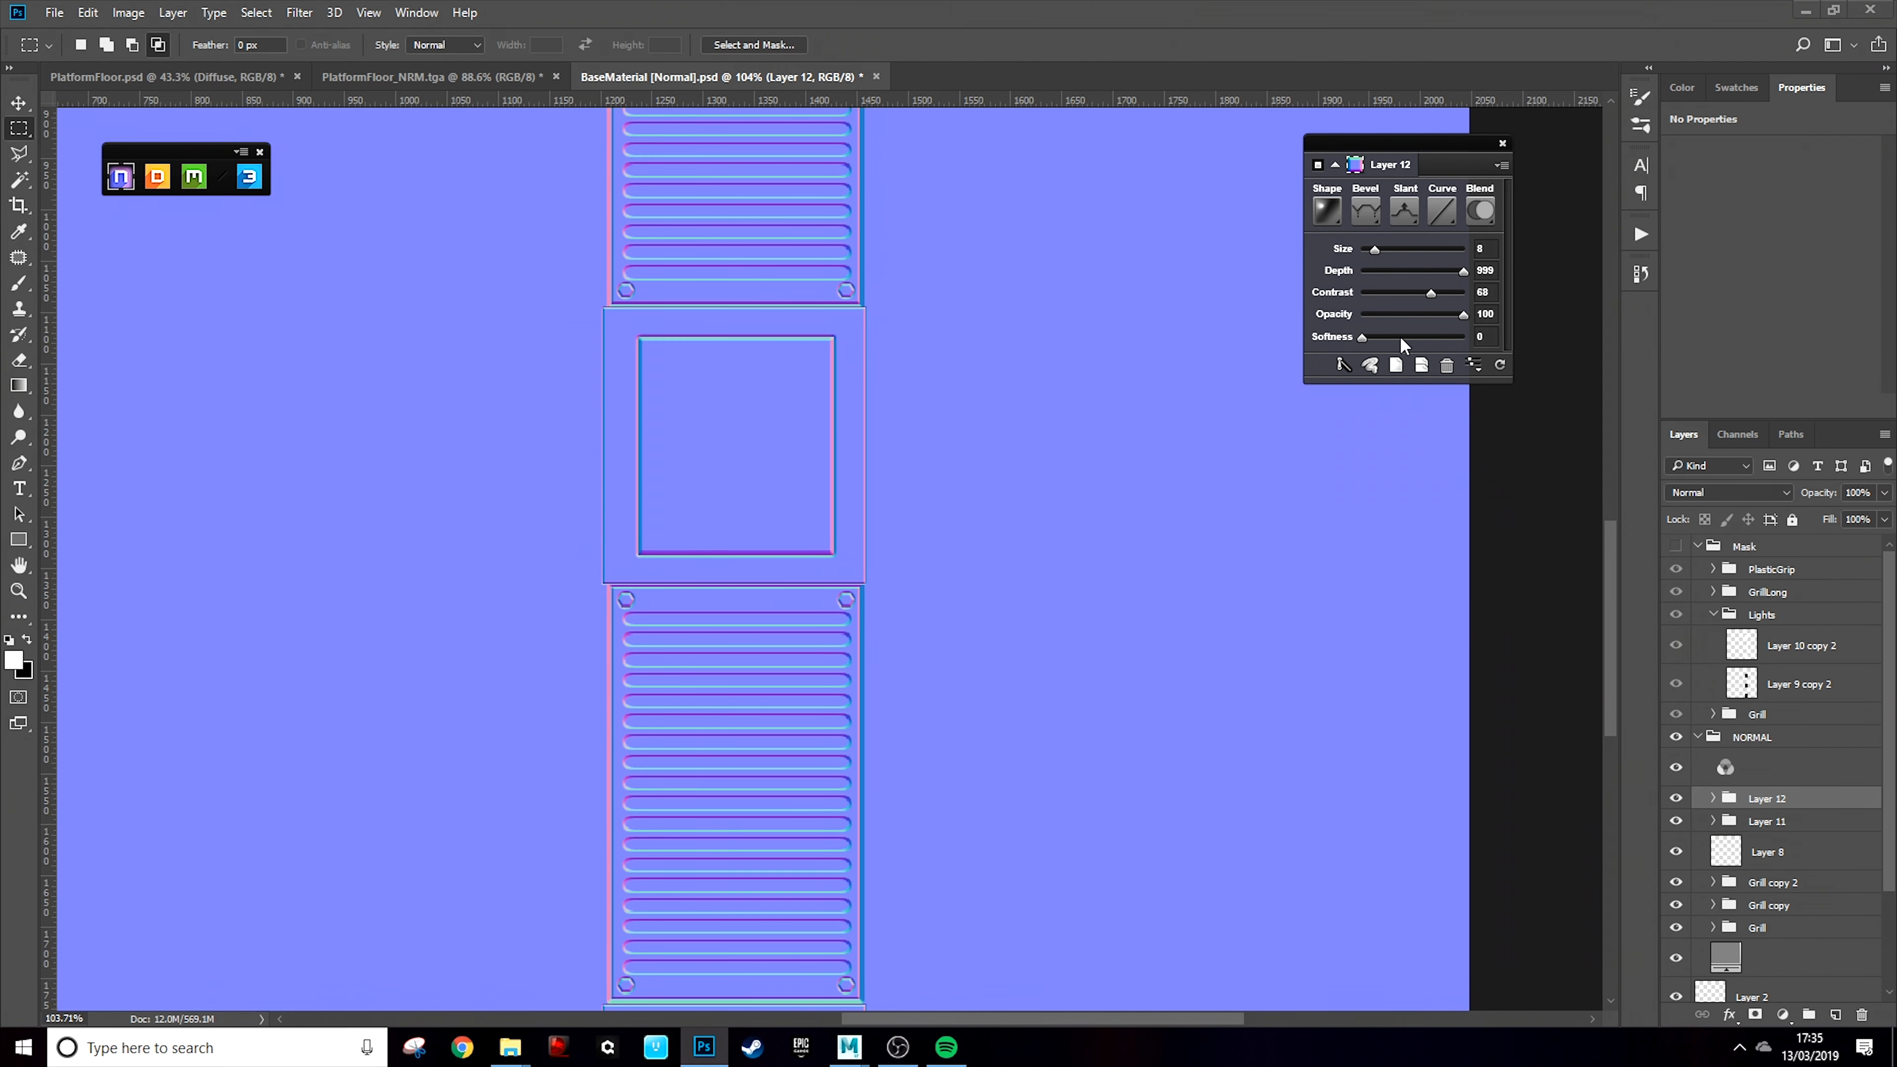
left_click_drag(1375, 250, 1398, 253)
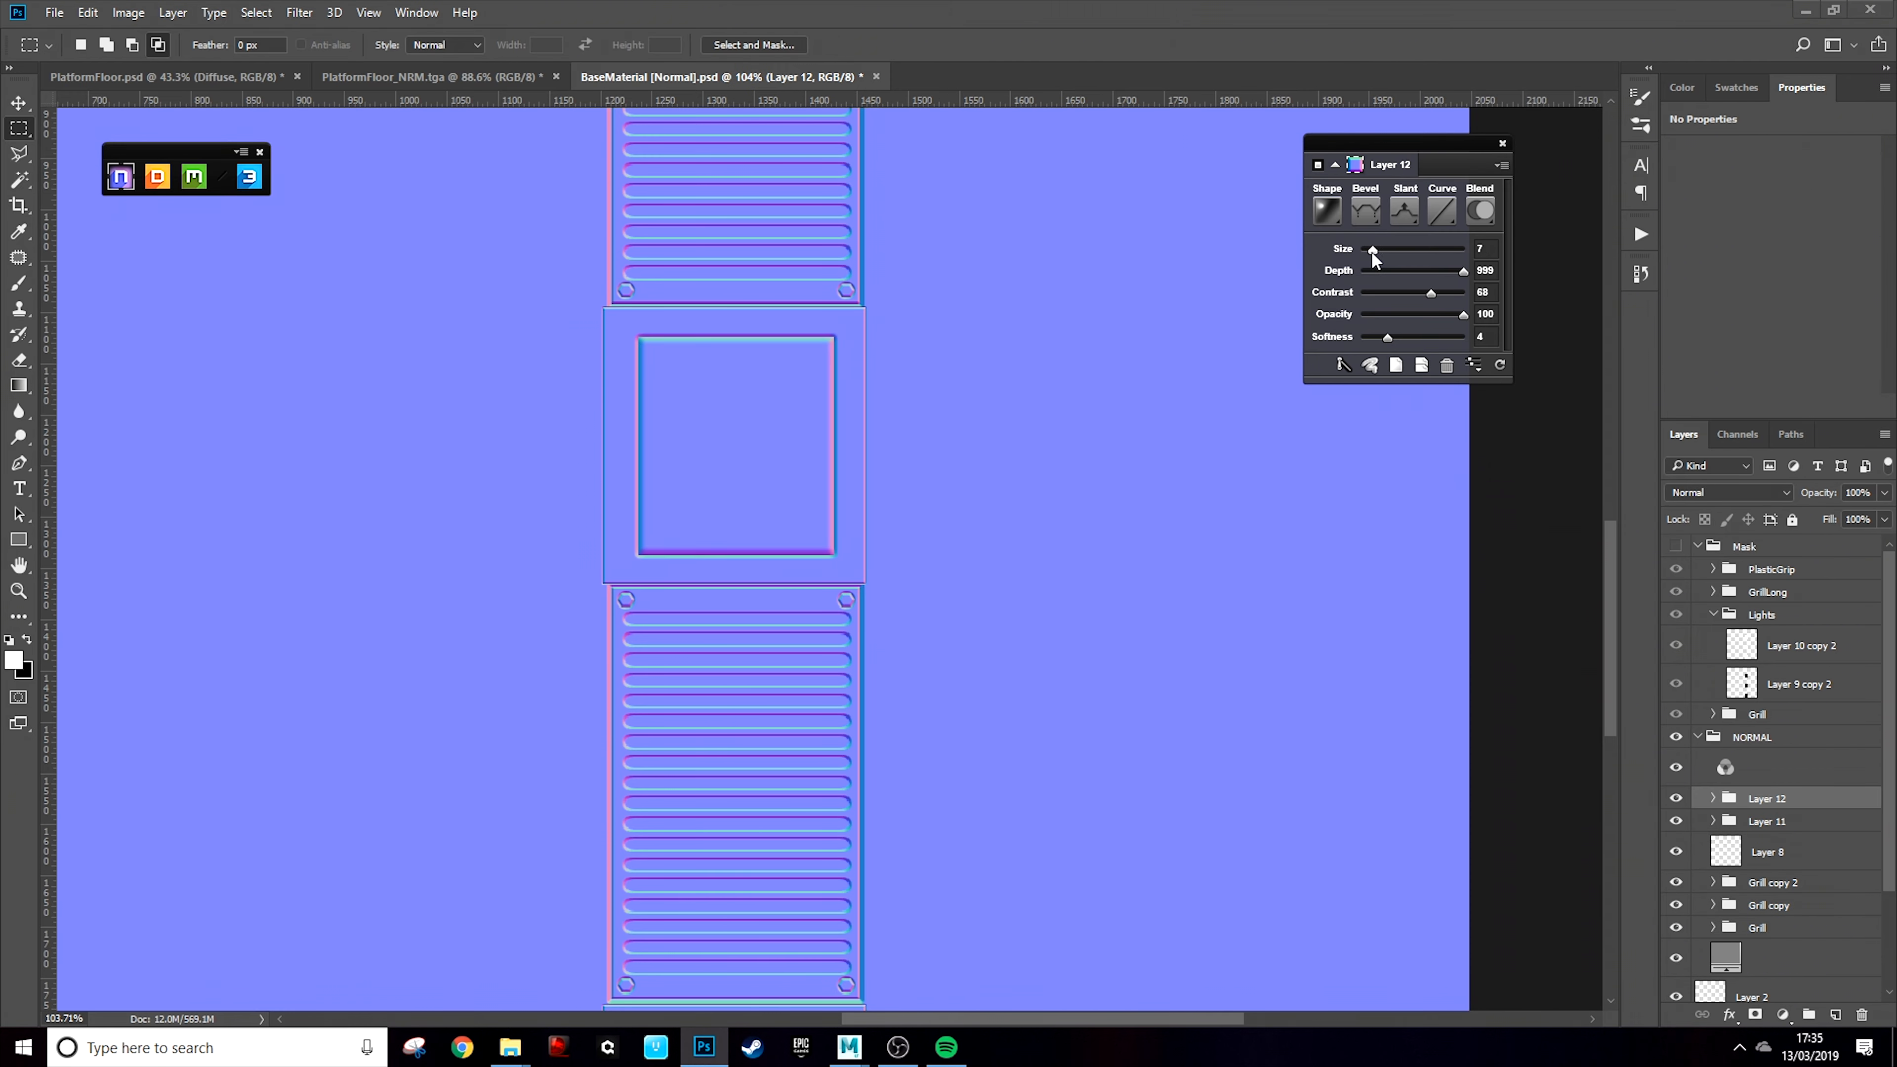
Try different curve profiles on the inner light layer, then set its curve to Half Round and softness to 6
left_click(1442, 213)
left_click(1488, 363)
left_click(1443, 217)
left_click(1488, 389)
left_click(1442, 217)
scroll(1492, 275, "up", 3)
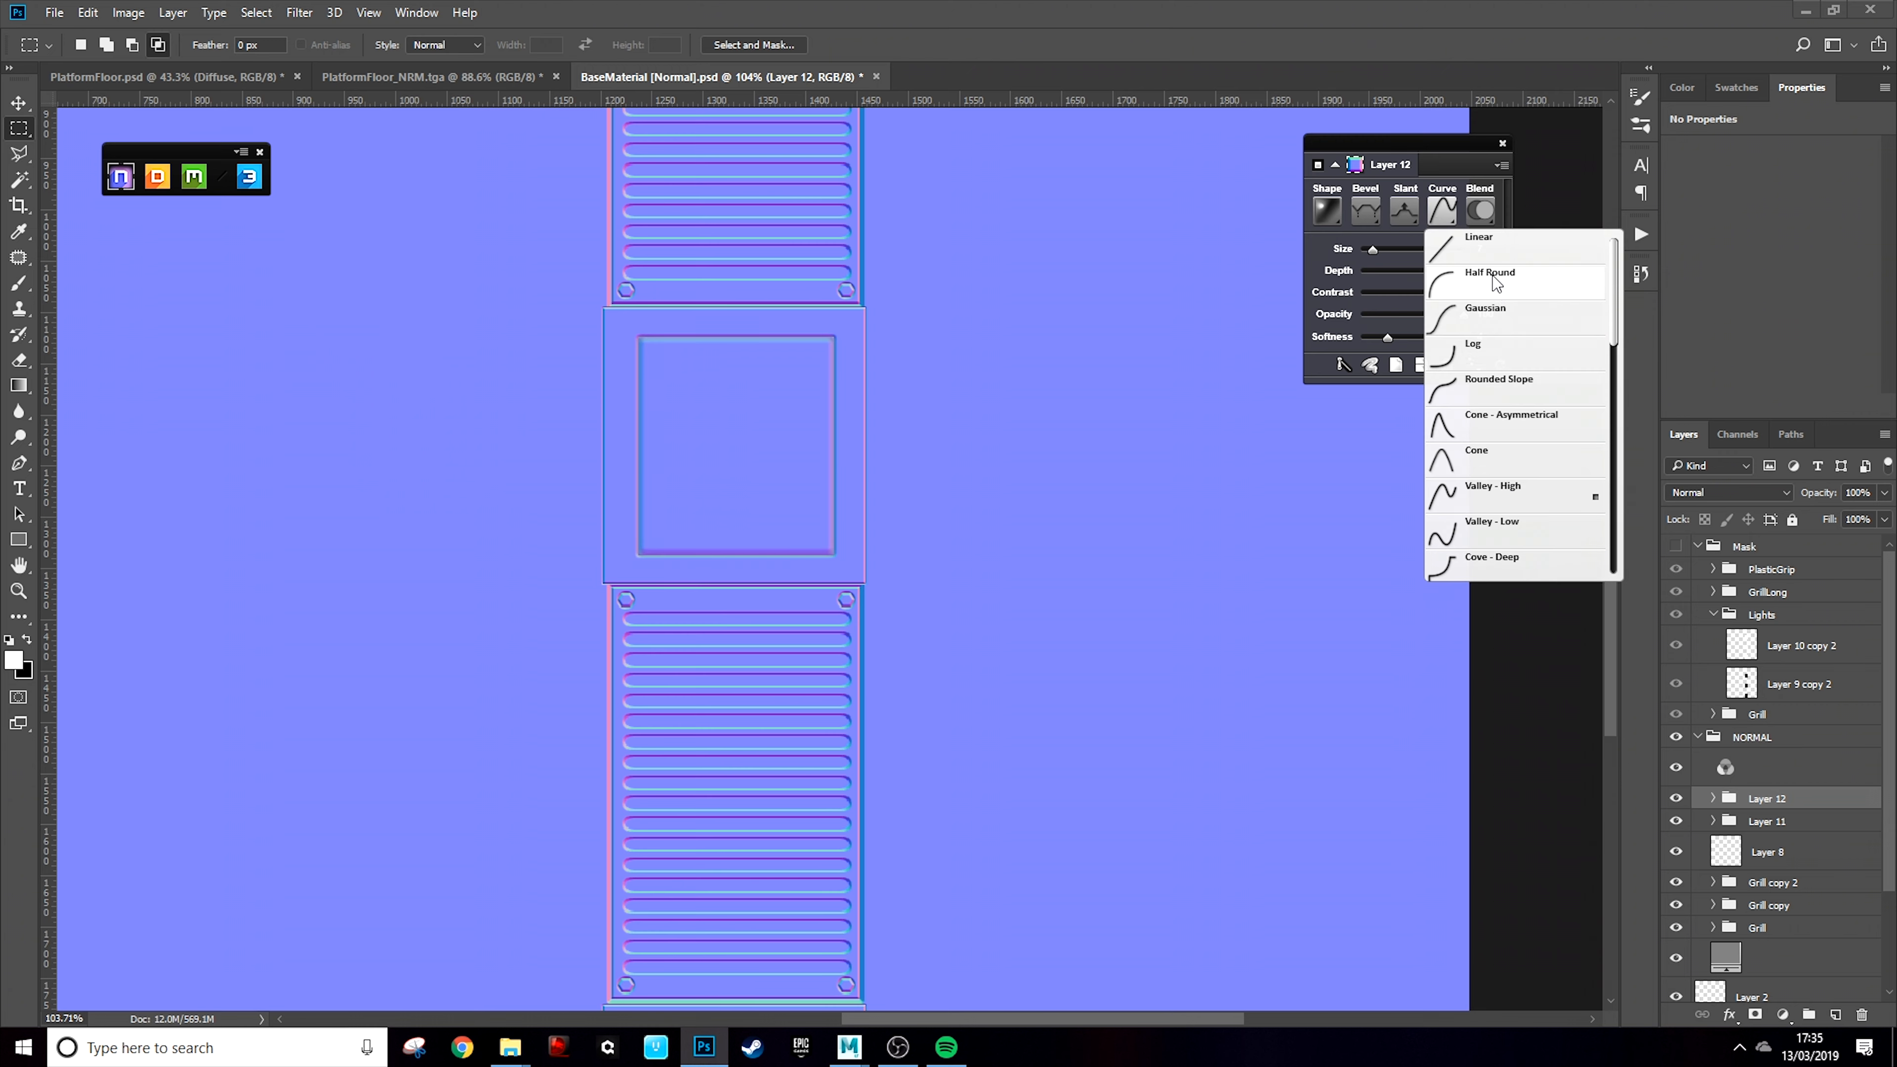
left_click(1496, 281)
left_click_drag(1387, 338, 1402, 338)
scroll(1020, 568, "down", 4)
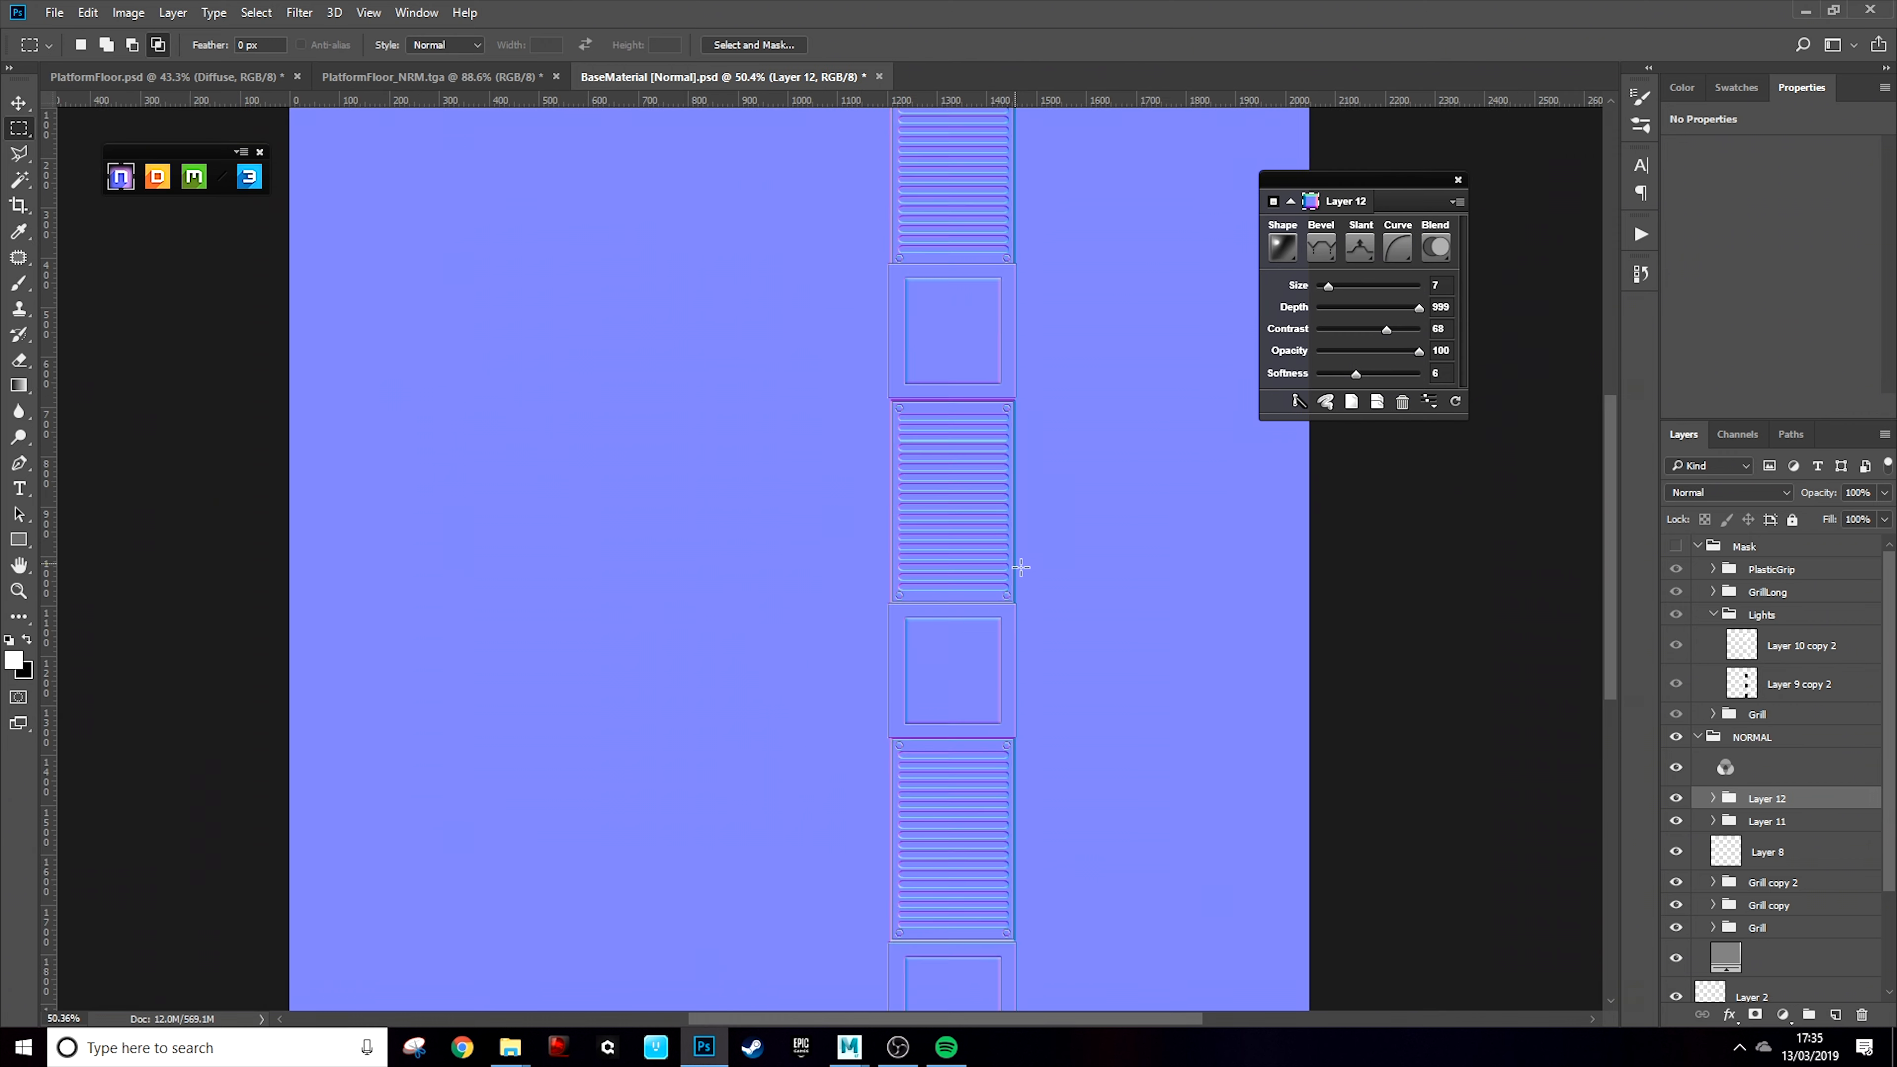
Load the GrillBase mask as a selection and try to subtract the part that extends below the canvas
scroll(1020, 569, "up", 1)
left_click(1713, 614)
left_click(1713, 592)
left_click(1738, 700, "ctrl")
scroll(1350, 699, "down", 2)
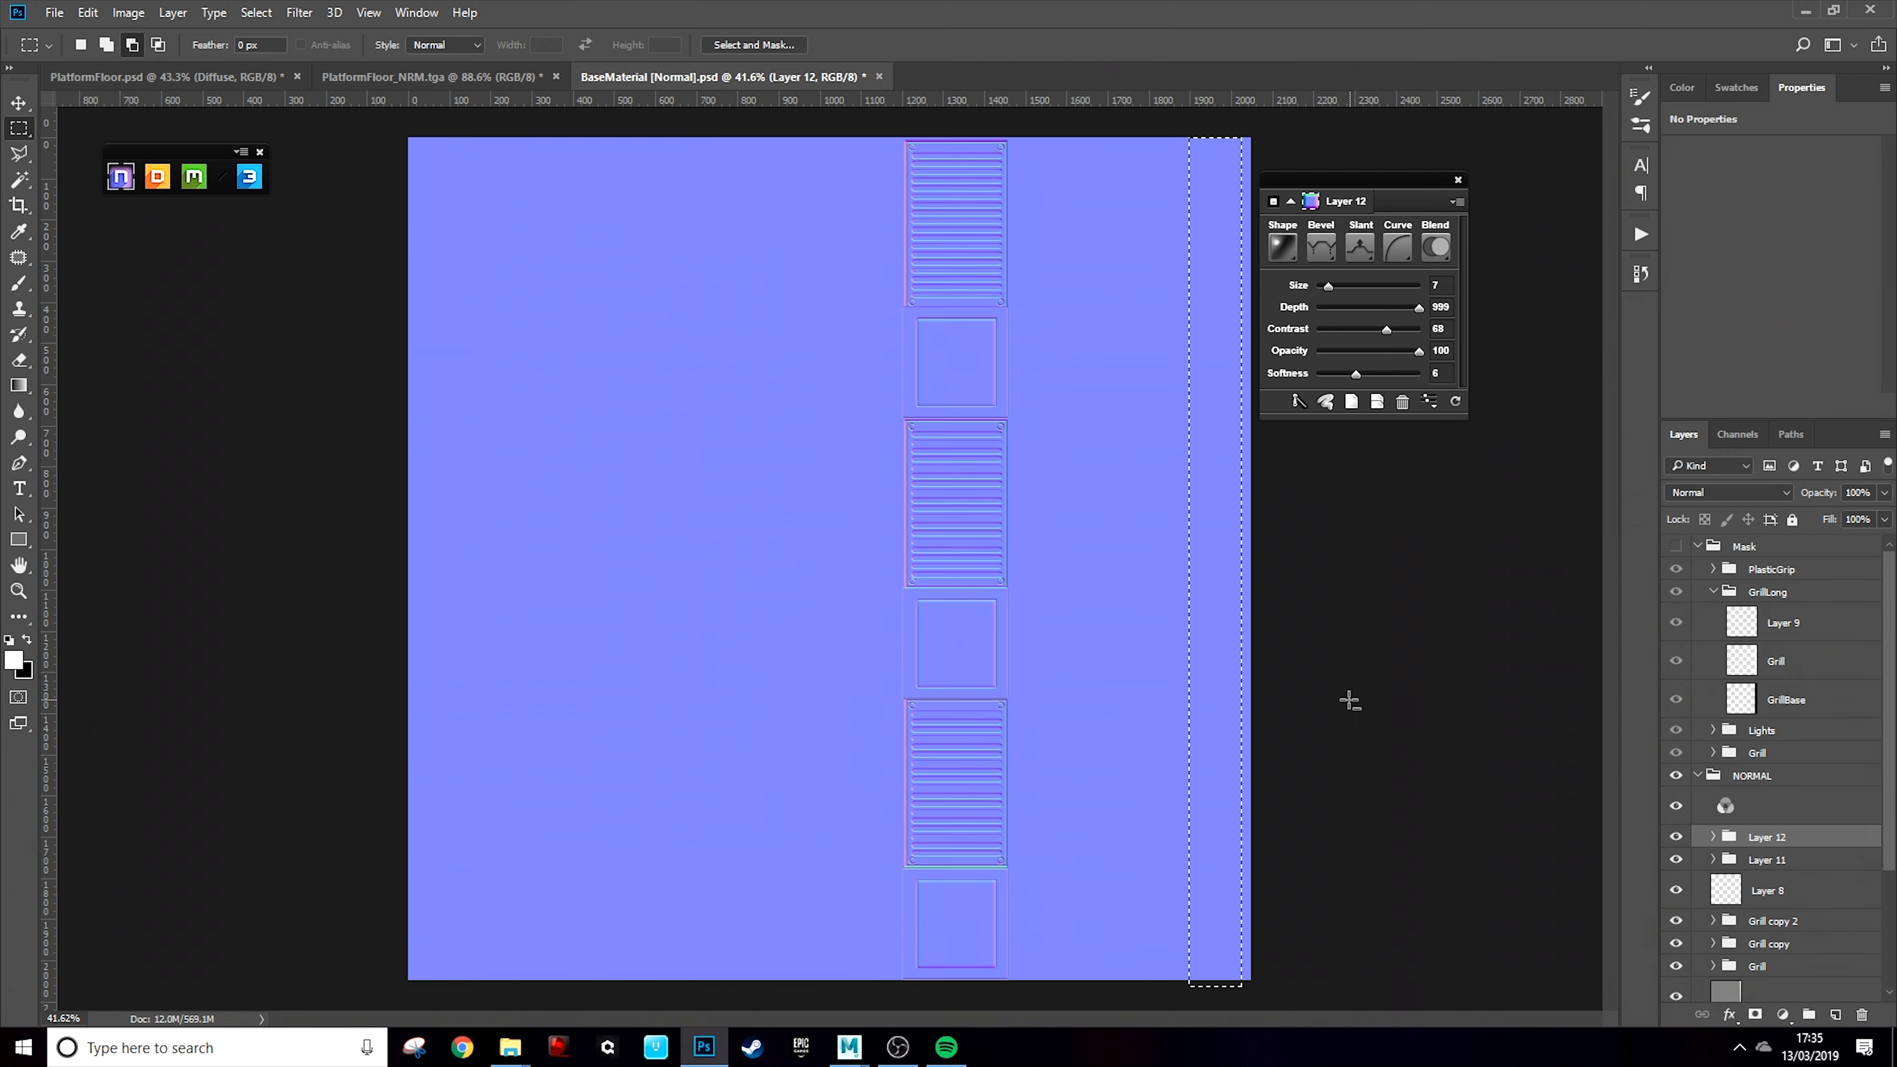
left_click(1741, 664, "ctrl+alt+shift")
key("ctrl+z")
left_click(1795, 672)
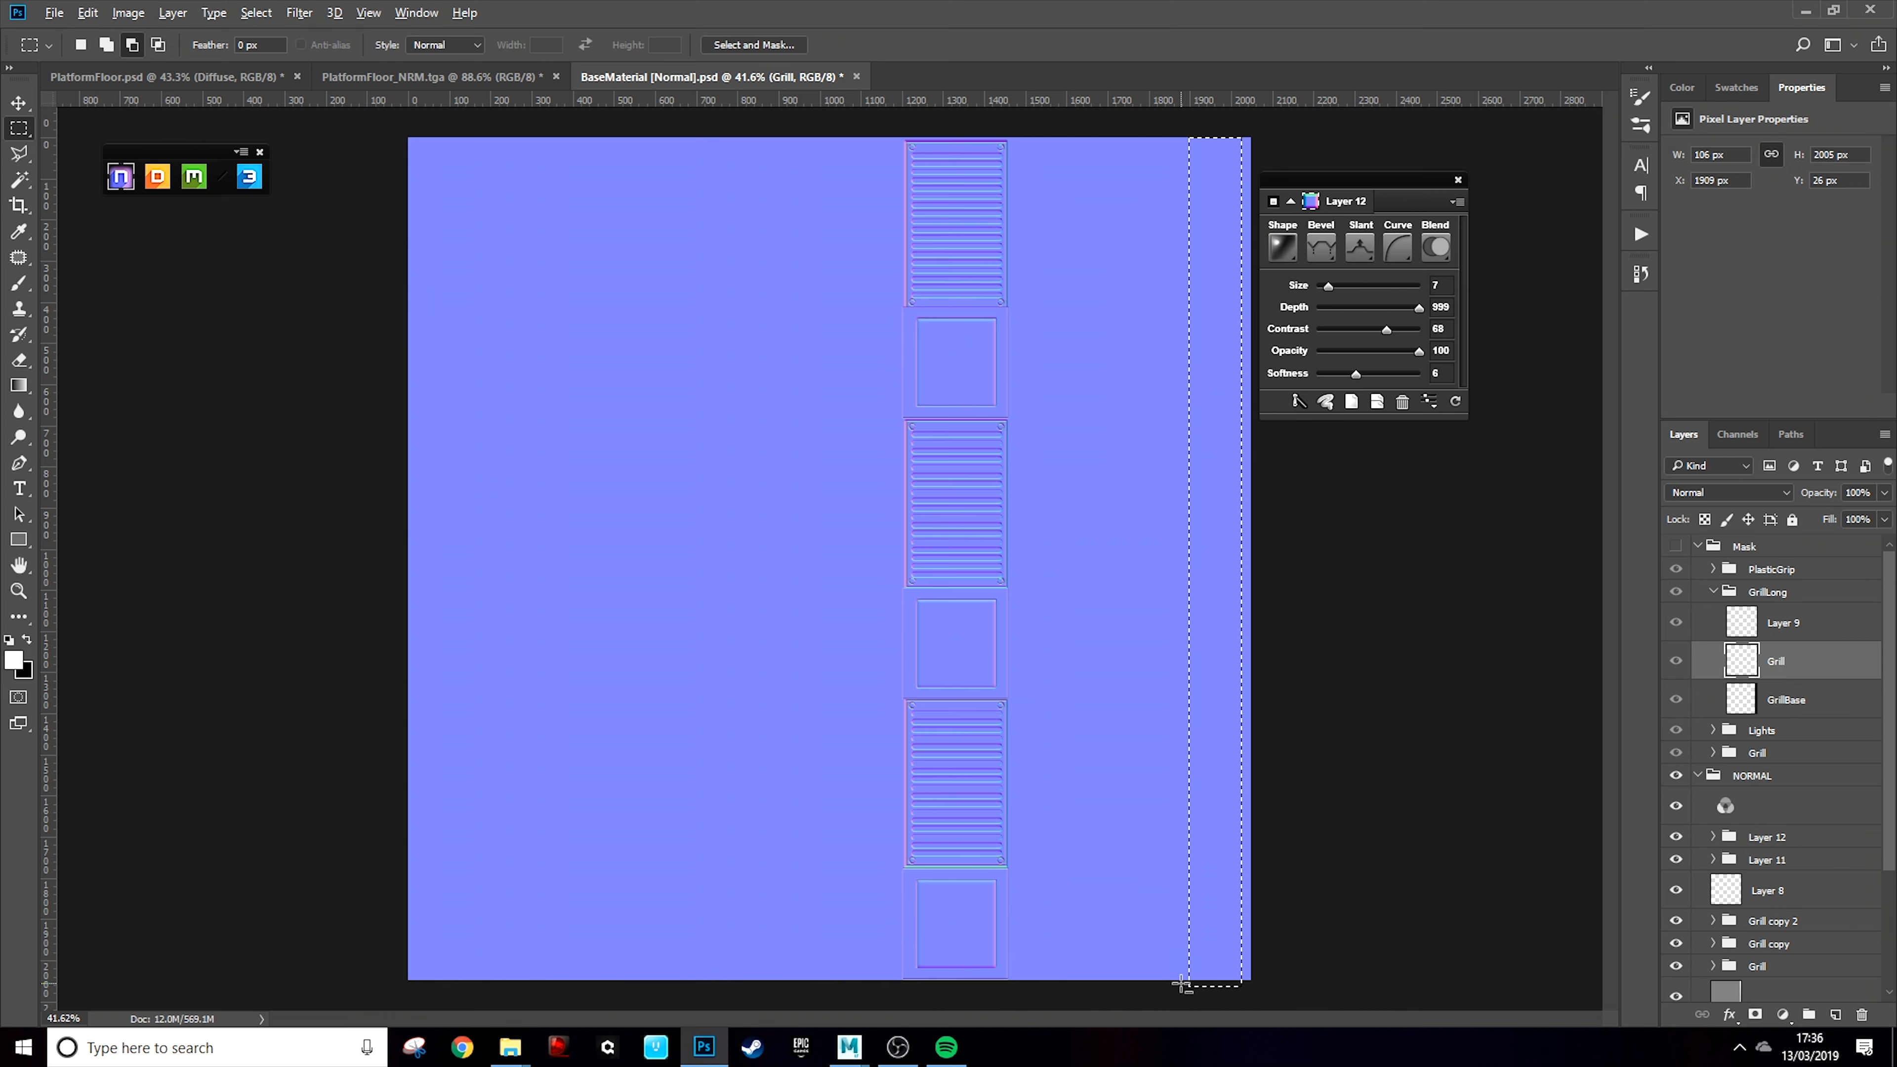
left_click_drag(1181, 985, 1325, 1035)
Show the masks and resize the three GrillLong layers together to a height of 2048 px, ending at the canvas's lower edge
left_click(1783, 627)
left_click(1787, 706, "shift")
left_click(1676, 546)
key("ctrl+t")
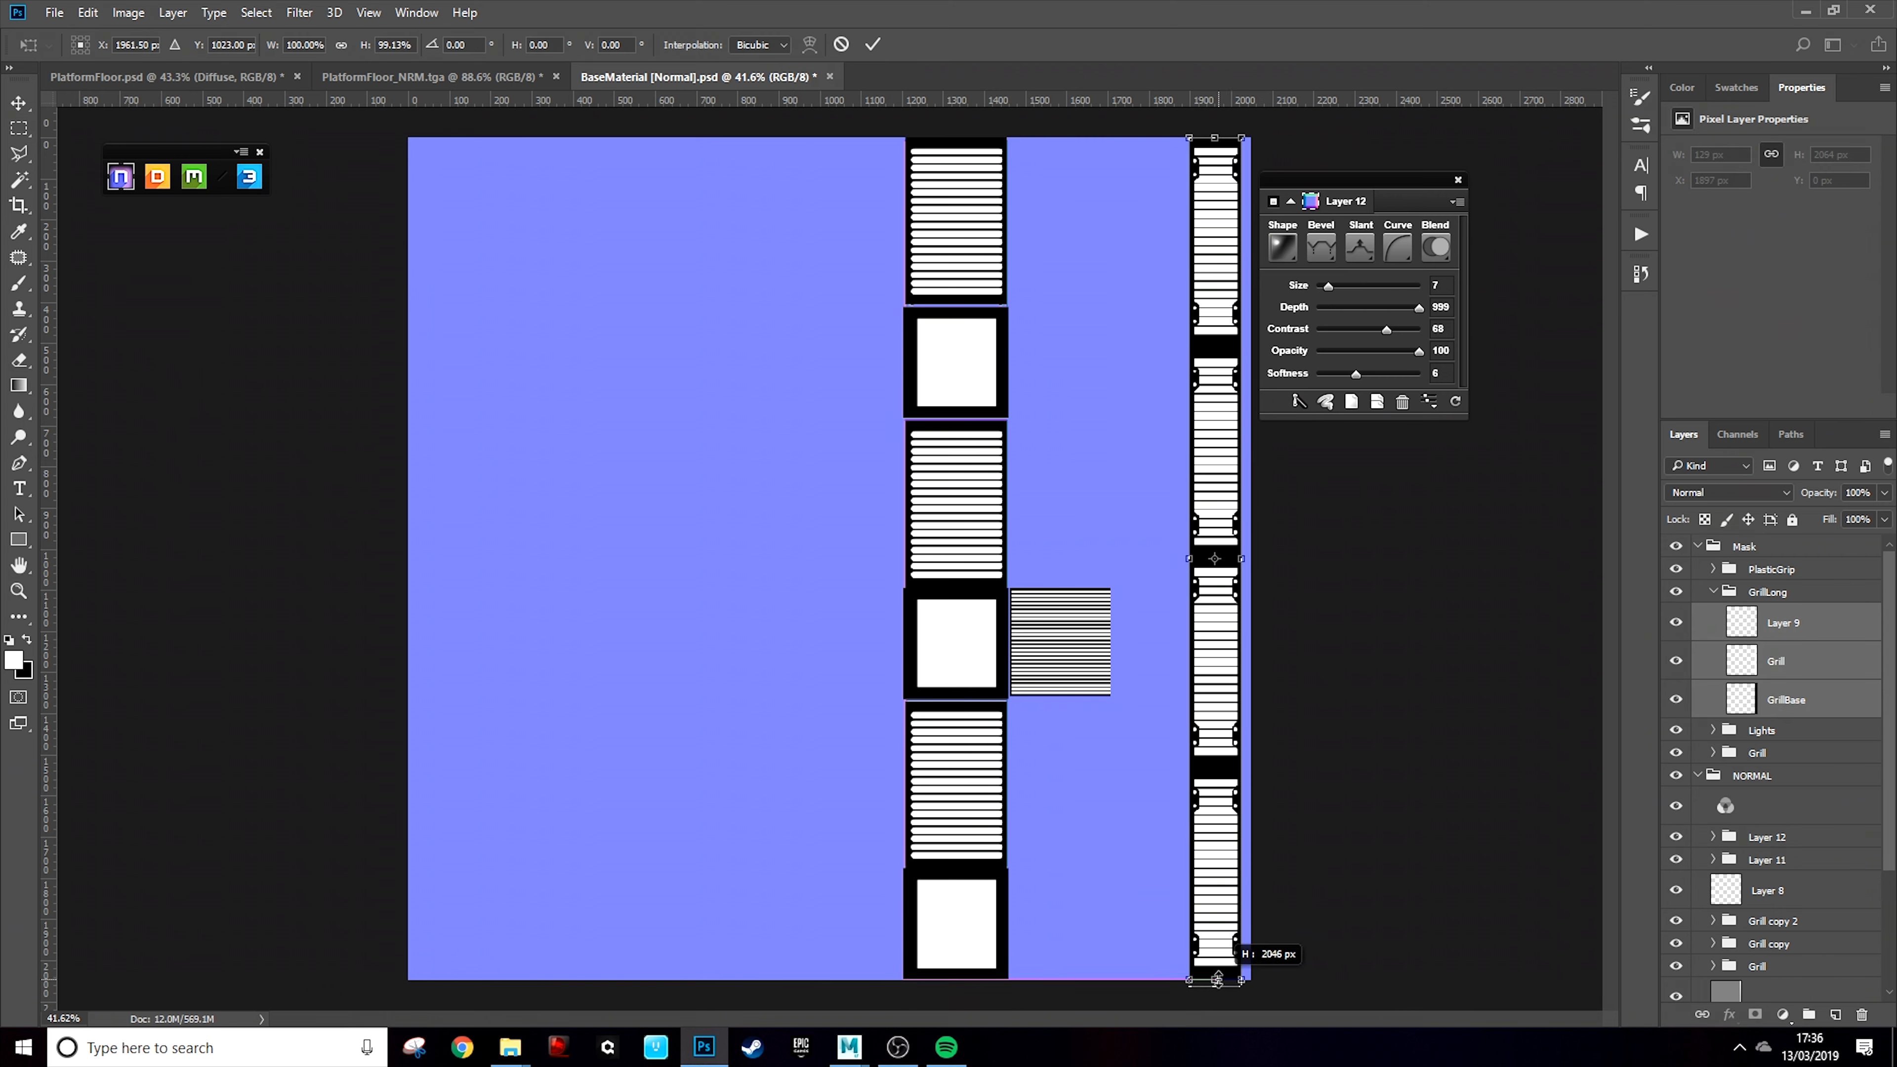
scroll(1217, 964, "up", 5)
left_click_drag(1150, 675, 1149, 680)
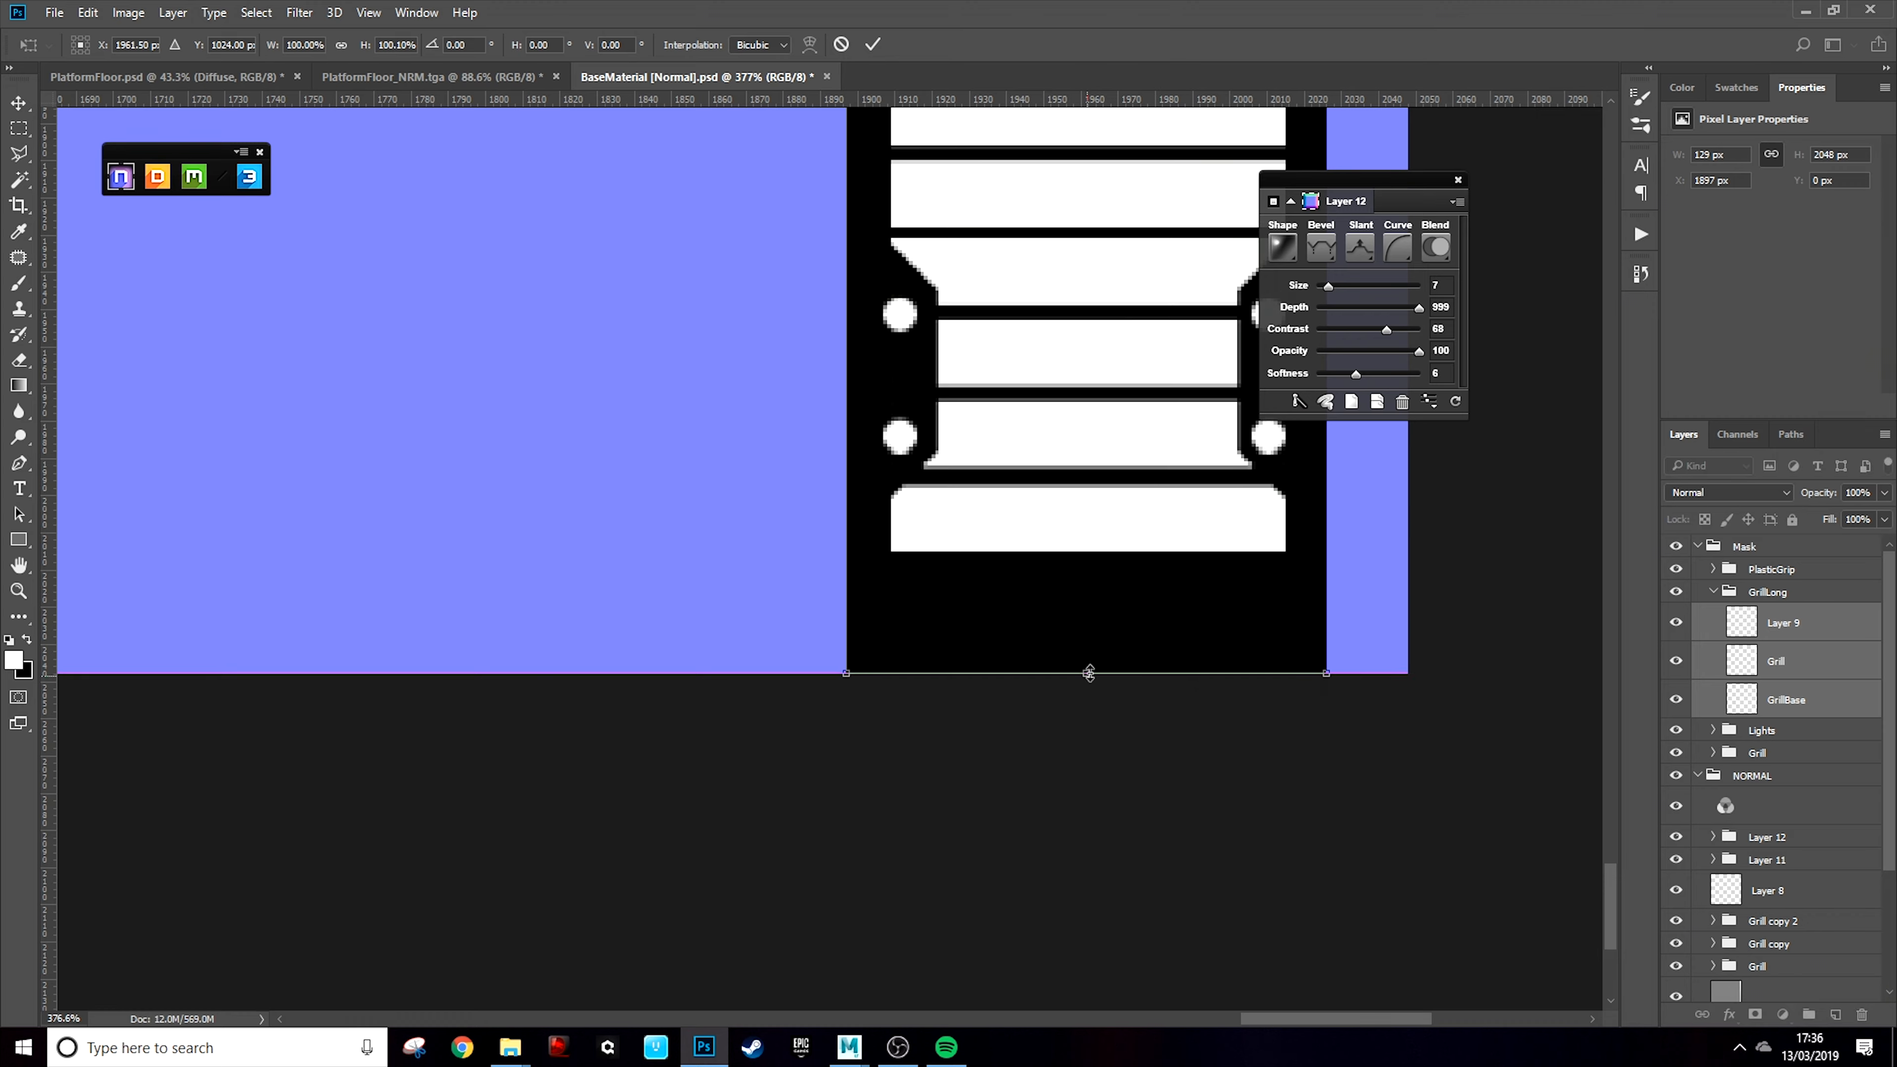
key("Return")
scroll(1092, 669, "down", 6)
Load the resized GrillBase mask as a selection and convert it into an NDO normal layer above the light layers
left_click(1741, 705, "ctrl")
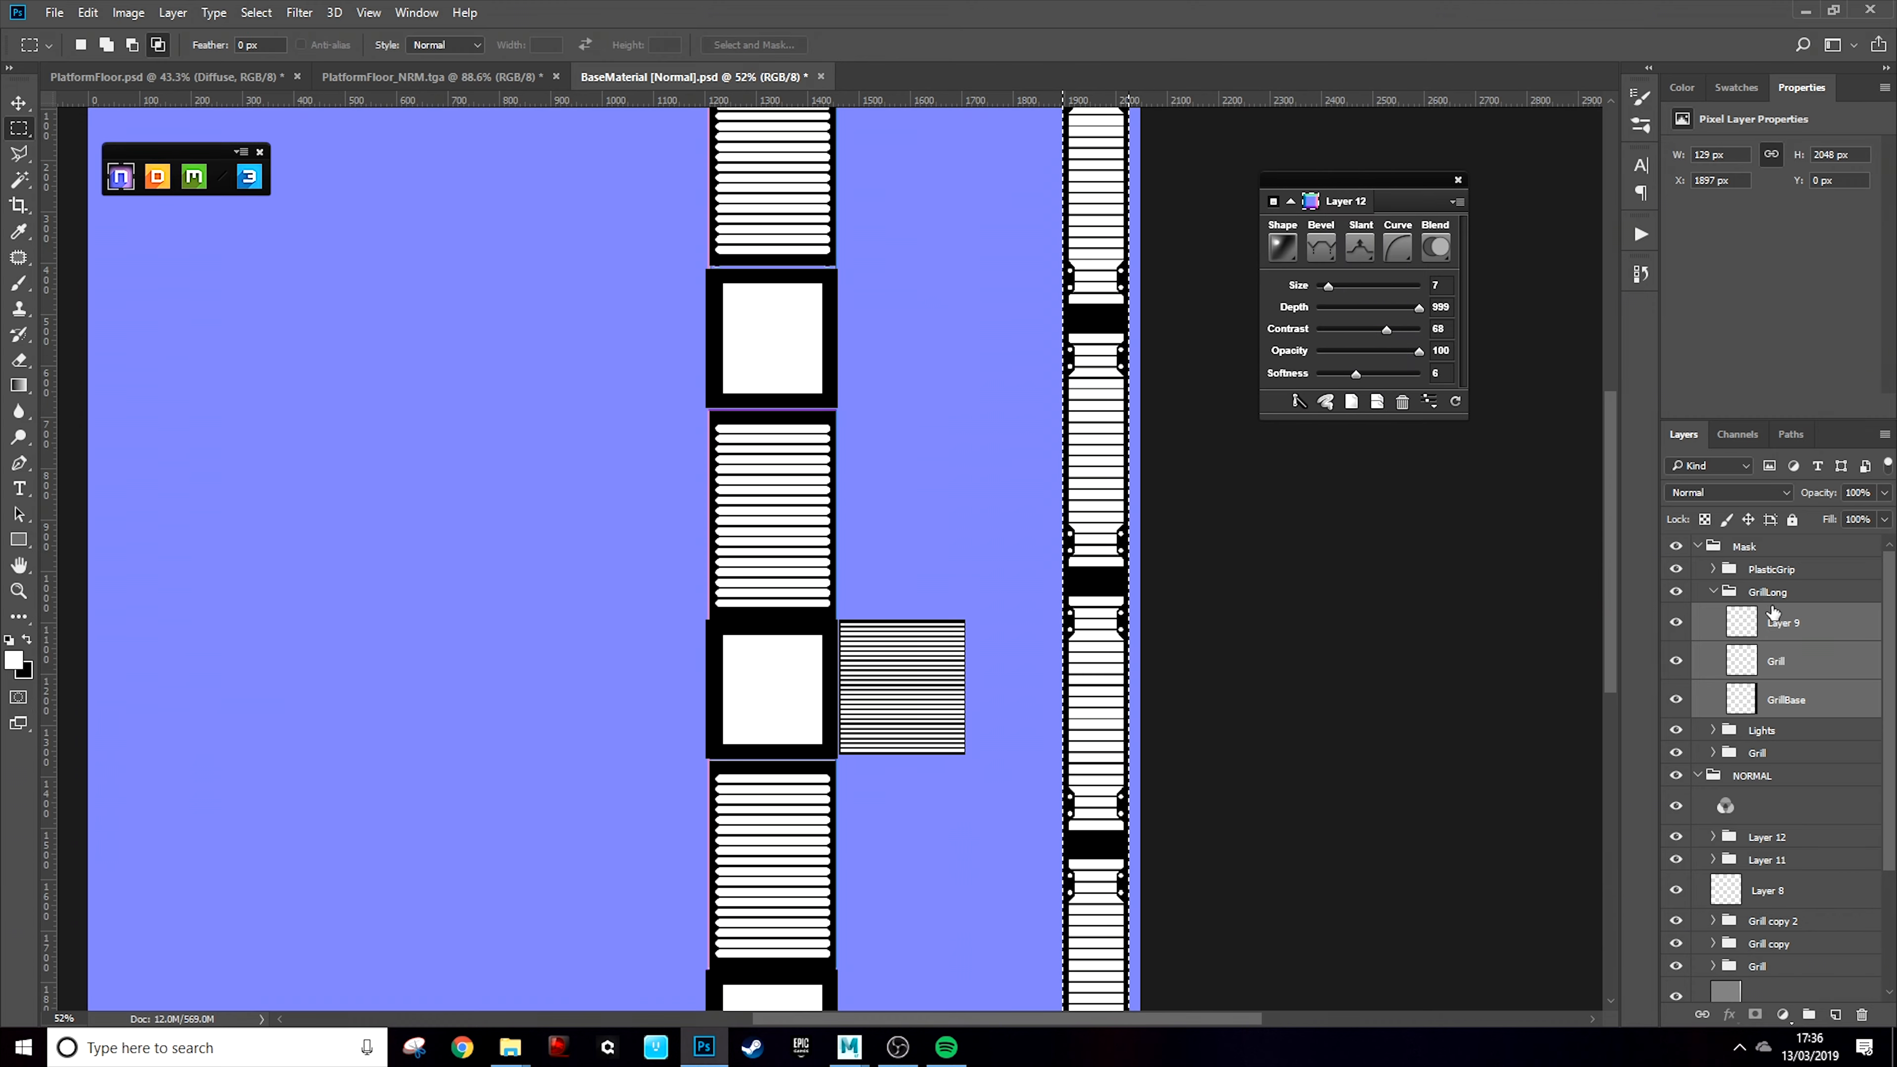
scroll(1763, 748, "down", 1)
left_click(1767, 790)
left_click(1384, 315)
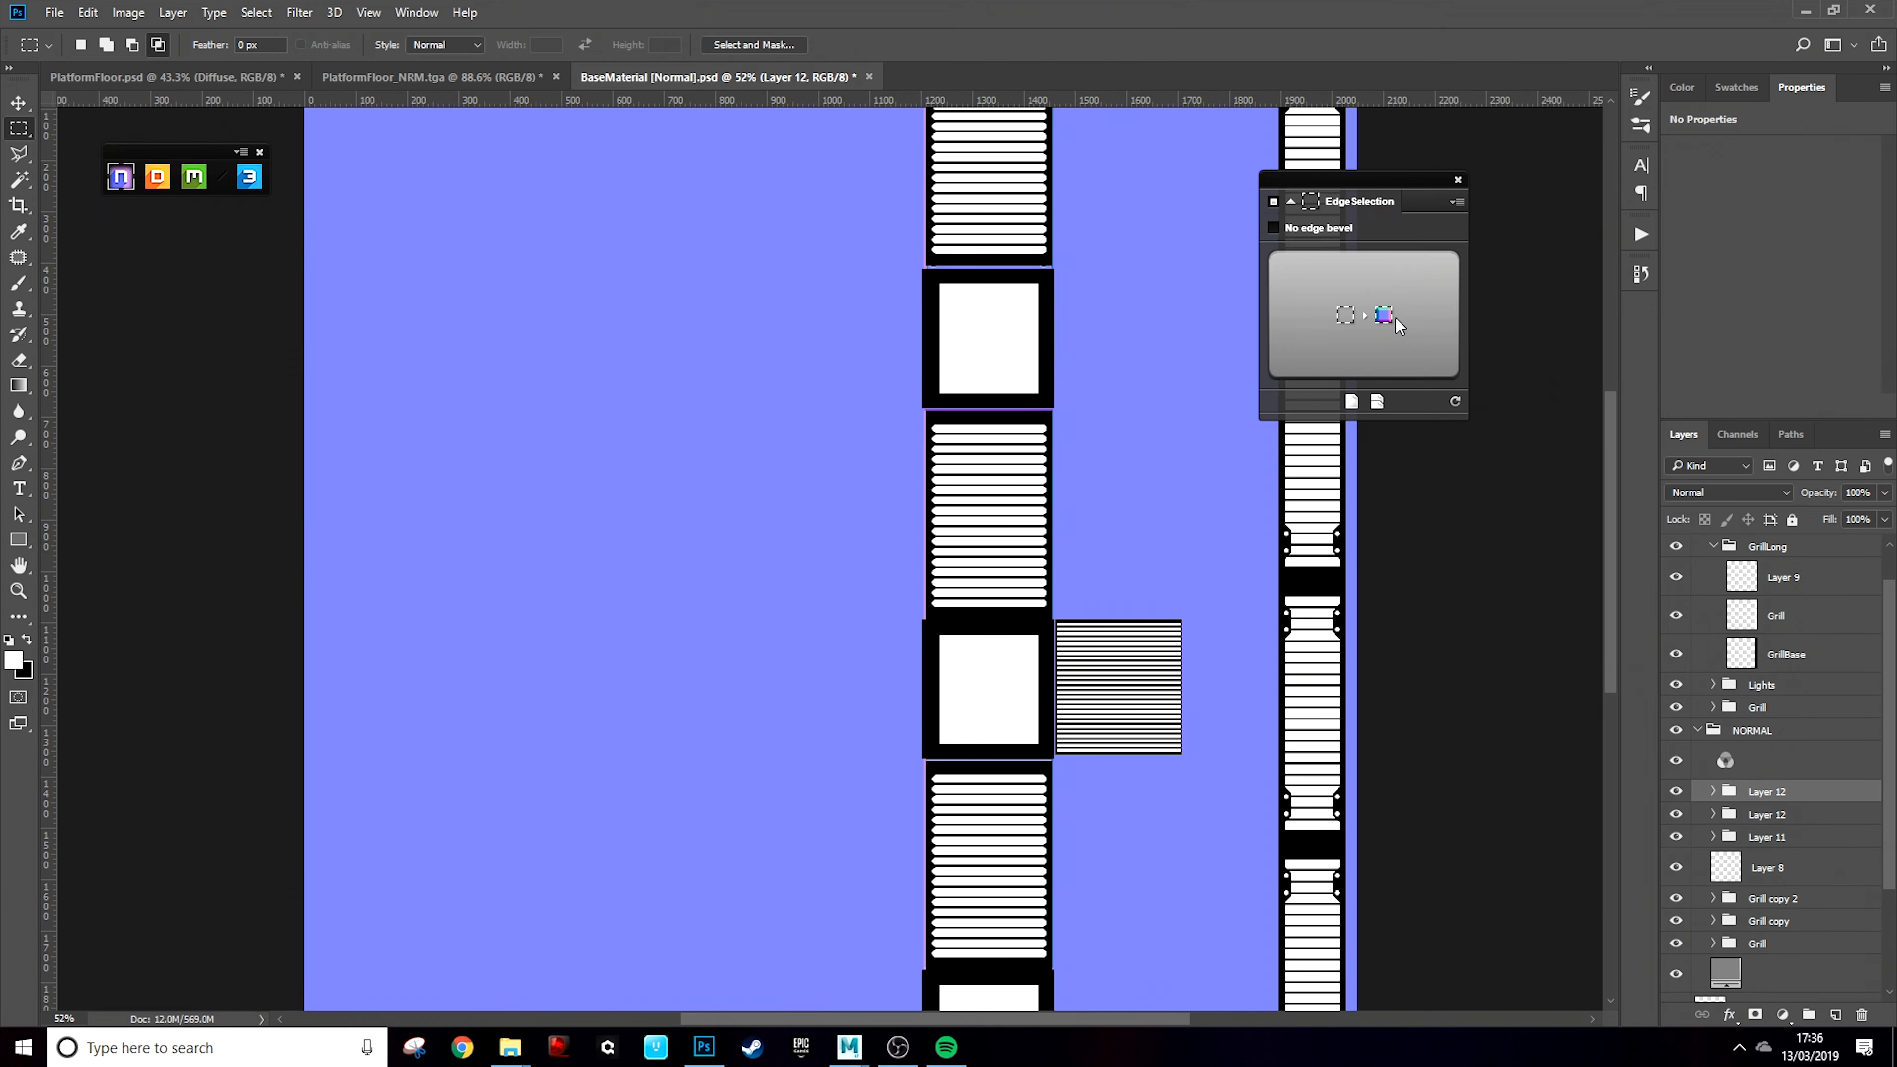
Group the two light normal layers as Lights and delete the empty Layer 8 from the NORMAL group
left_click(1780, 836)
left_click(1774, 817, "shift")
key("ctrl+g")
double_click(1766, 815)
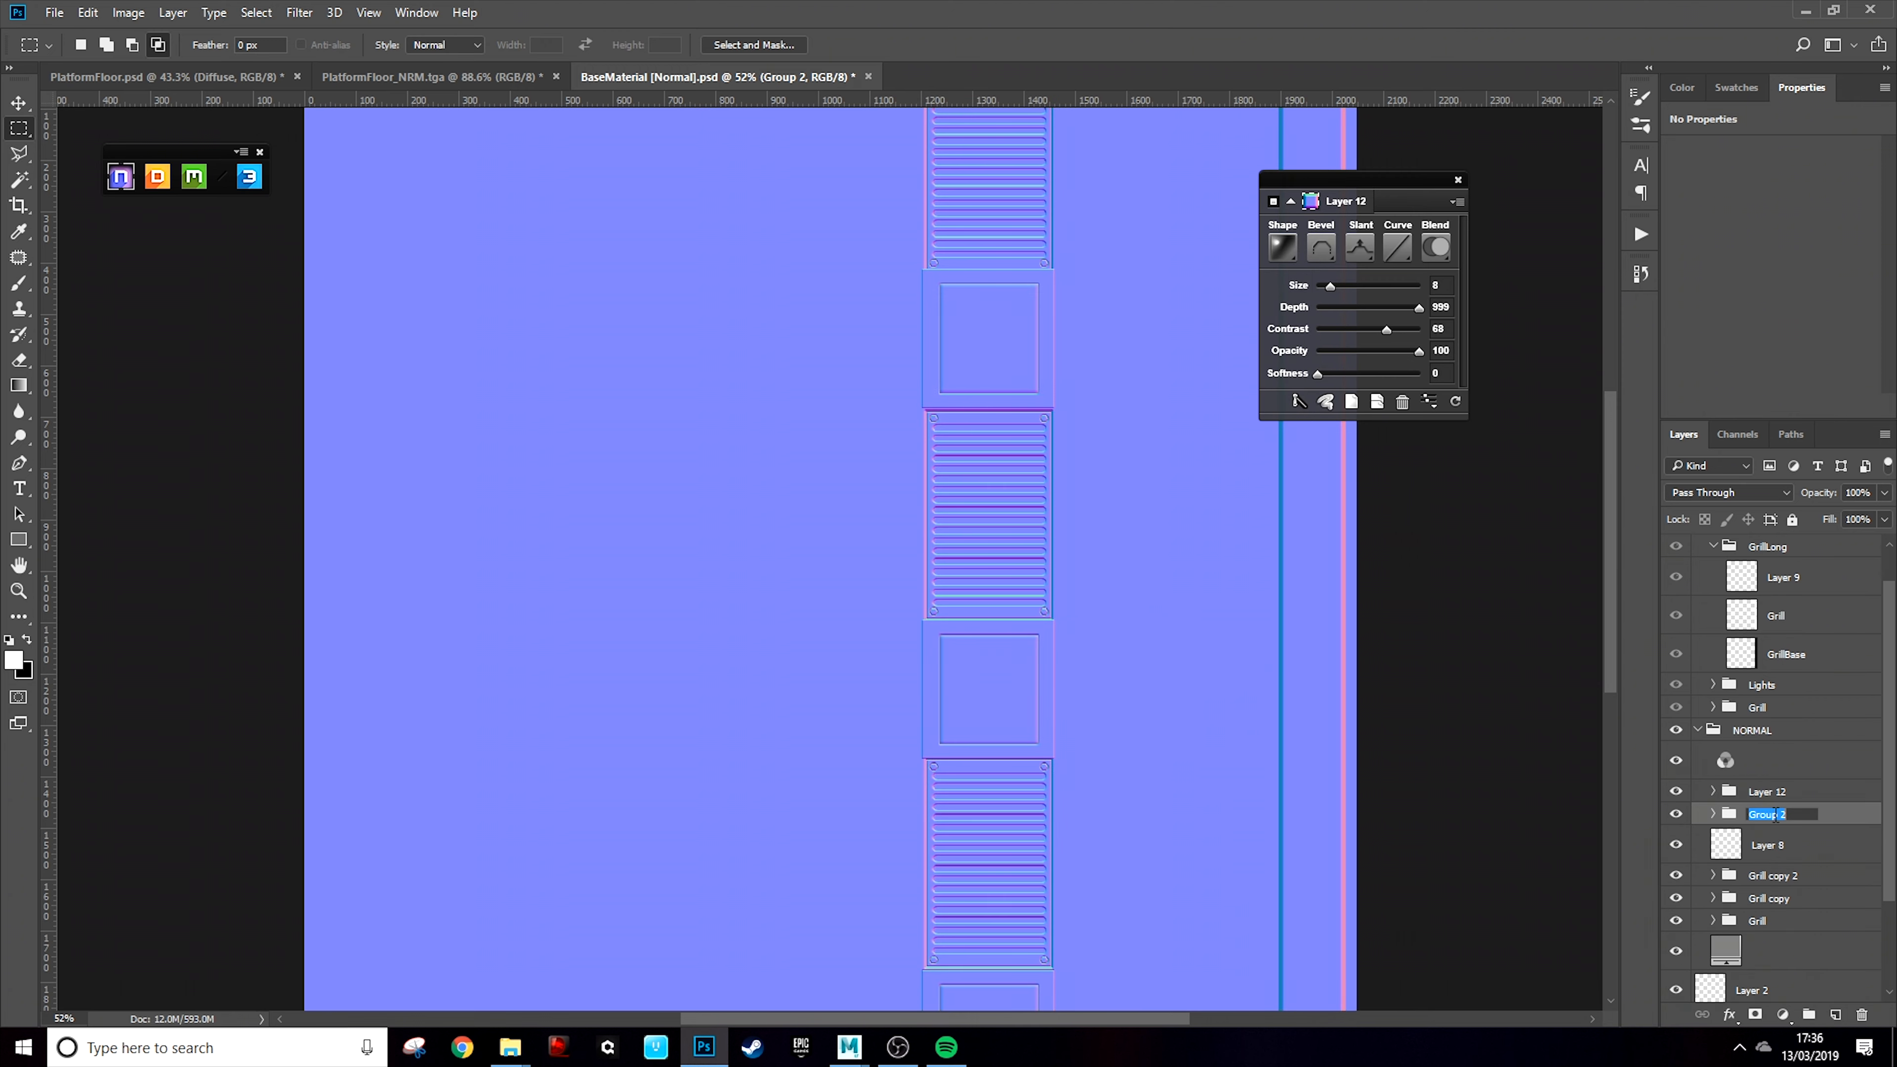
type("Lights")
key("Return")
left_click_drag(1773, 843, 1862, 1014)
Load the long grill's mask as a selection and convert it into another NDO normal layer above Layer 12
left_click(1773, 798)
mouse_move(1610, 608)
left_mouse_down()
mouse_move(1722, 473)
mouse_move(1588, 621)
left_mouse_up()
left_click(1748, 651, "ctrl")
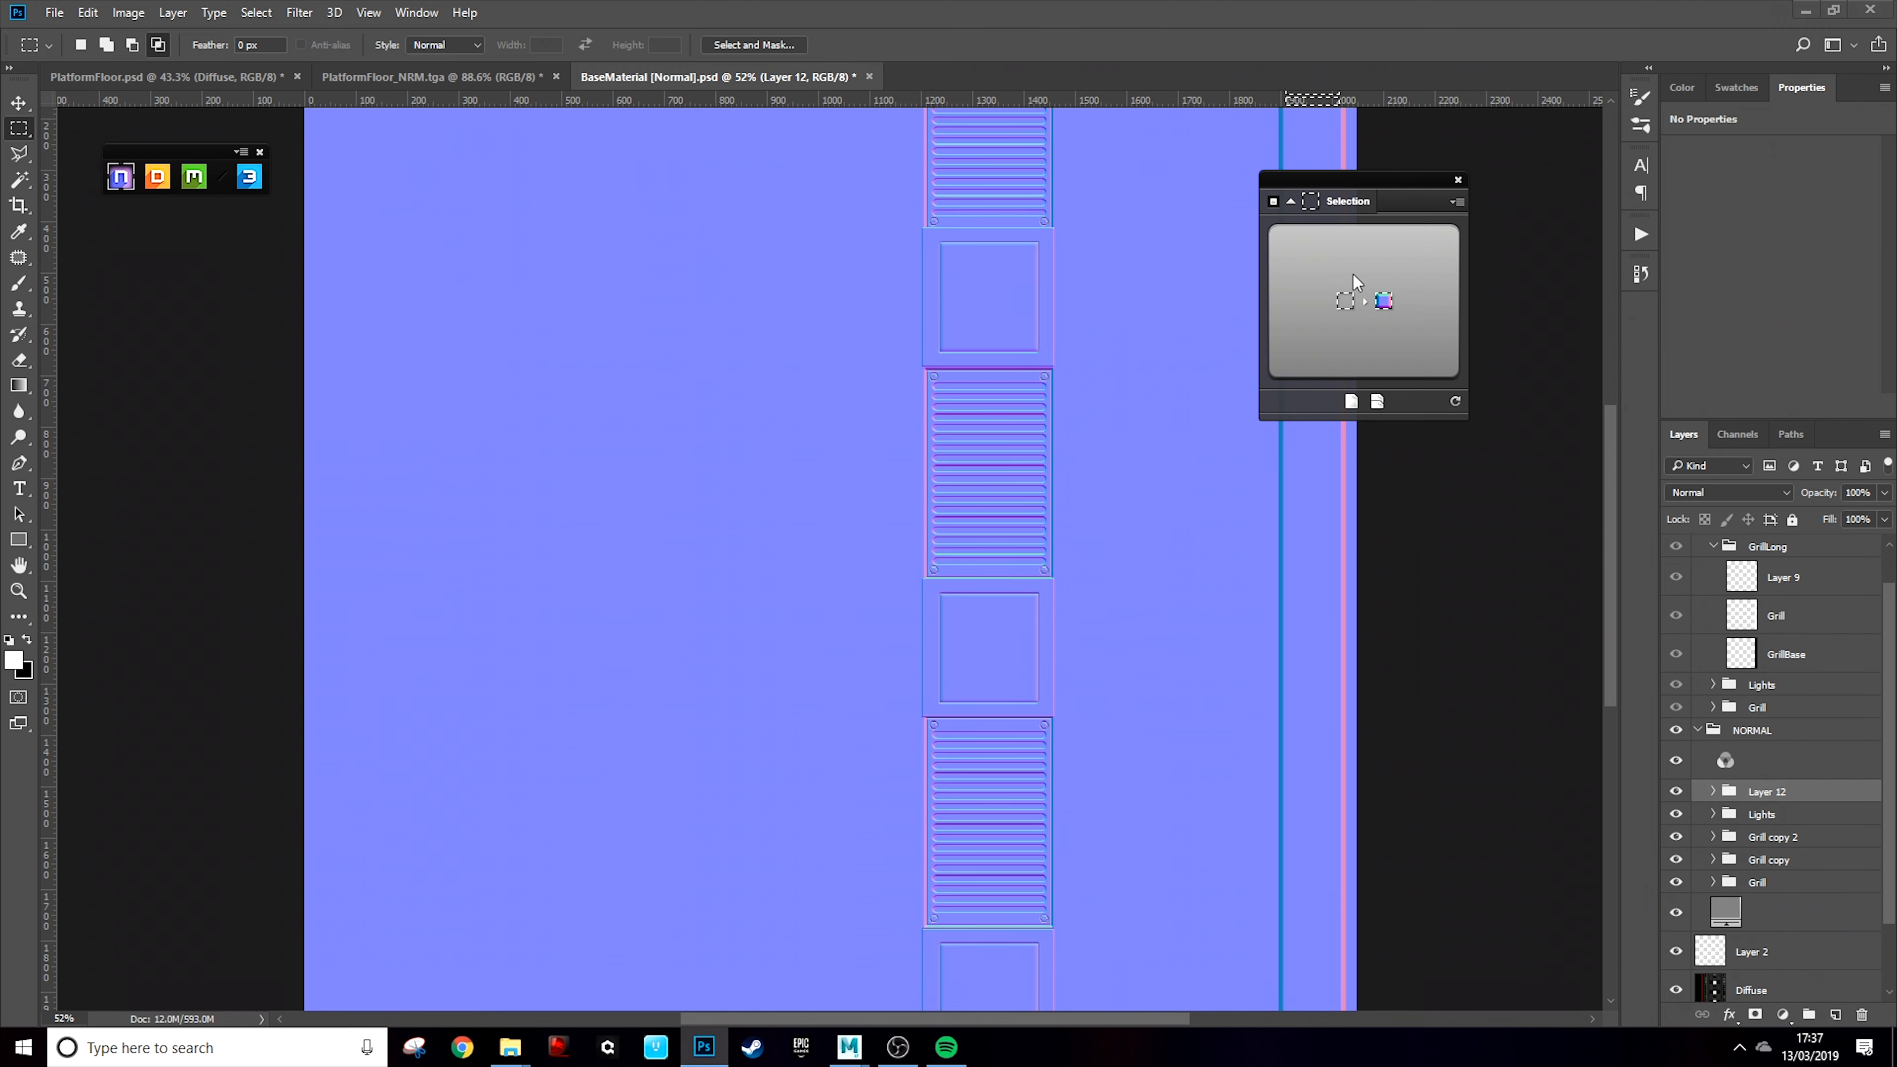
left_click(1356, 278)
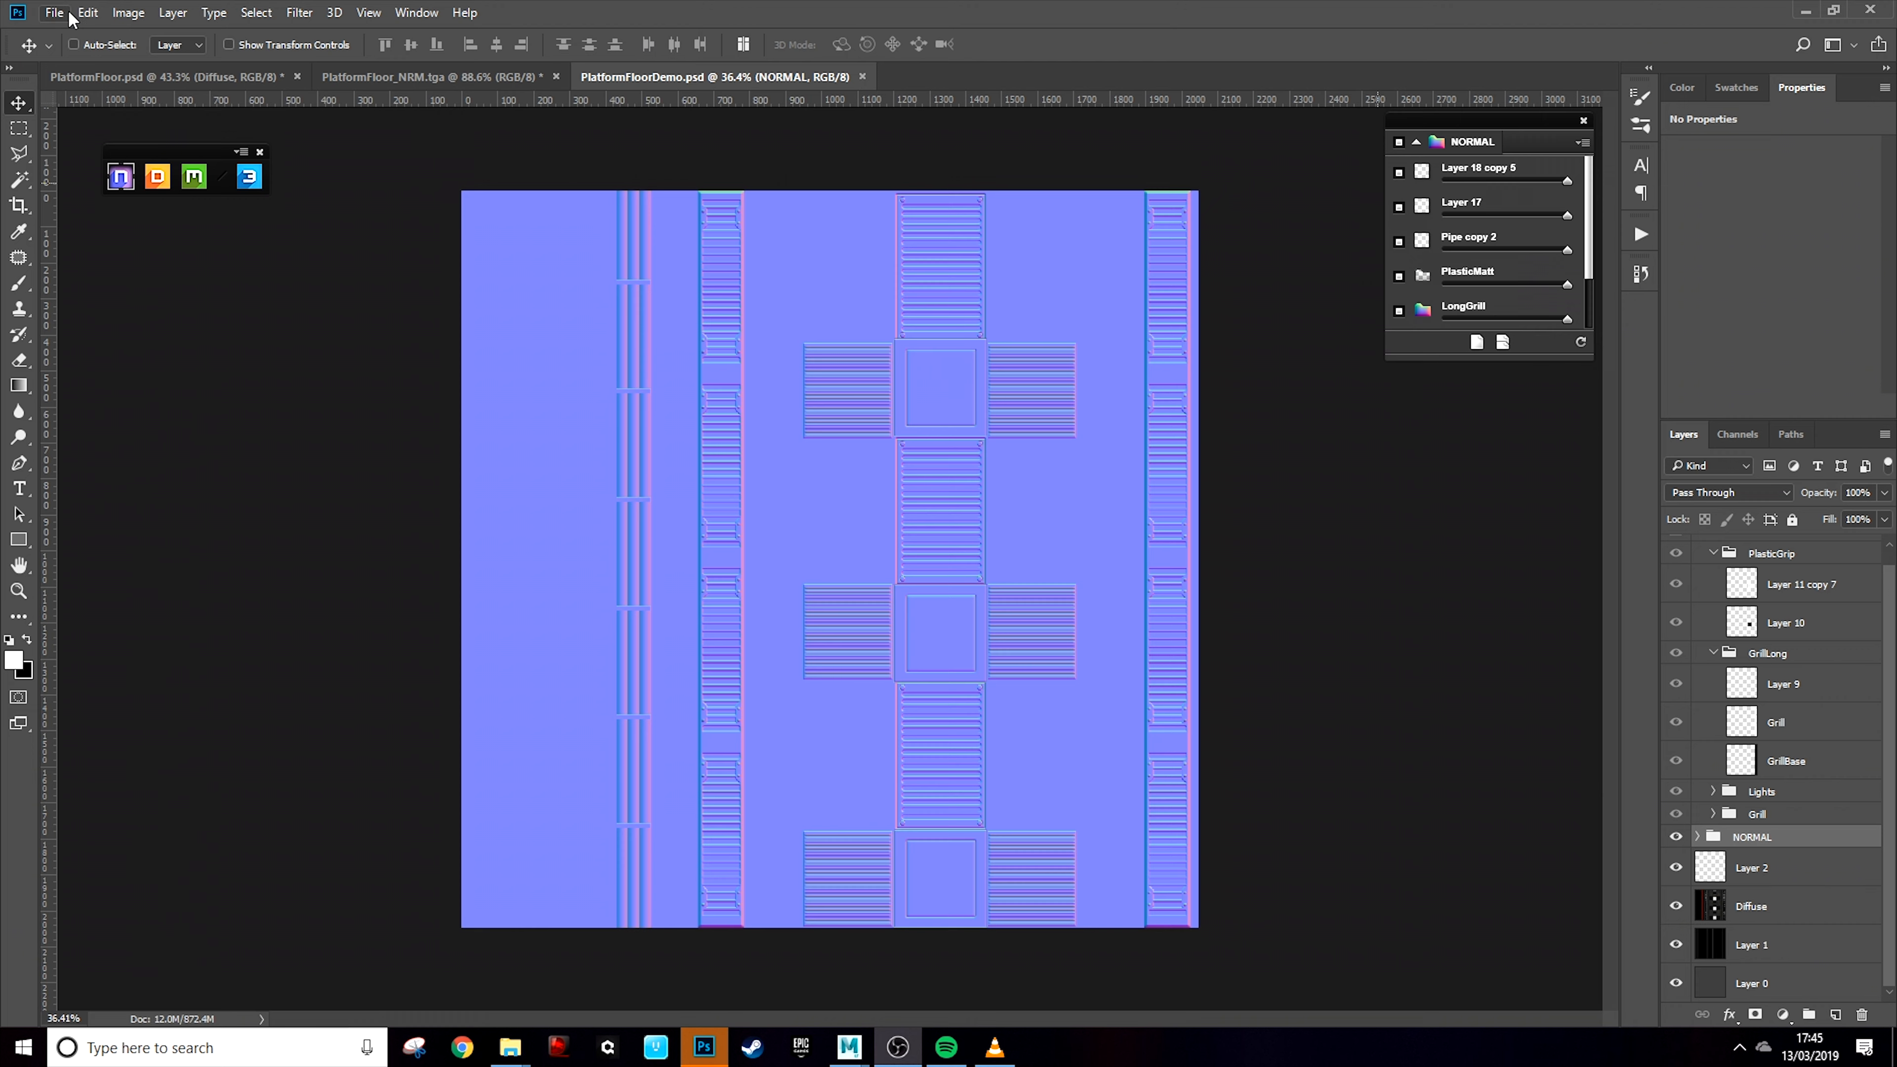
Save the document as PlatformFloorDemo.psd in the Texture Maps folder, replacing the existing file
left_click(54, 11)
left_click(111, 233)
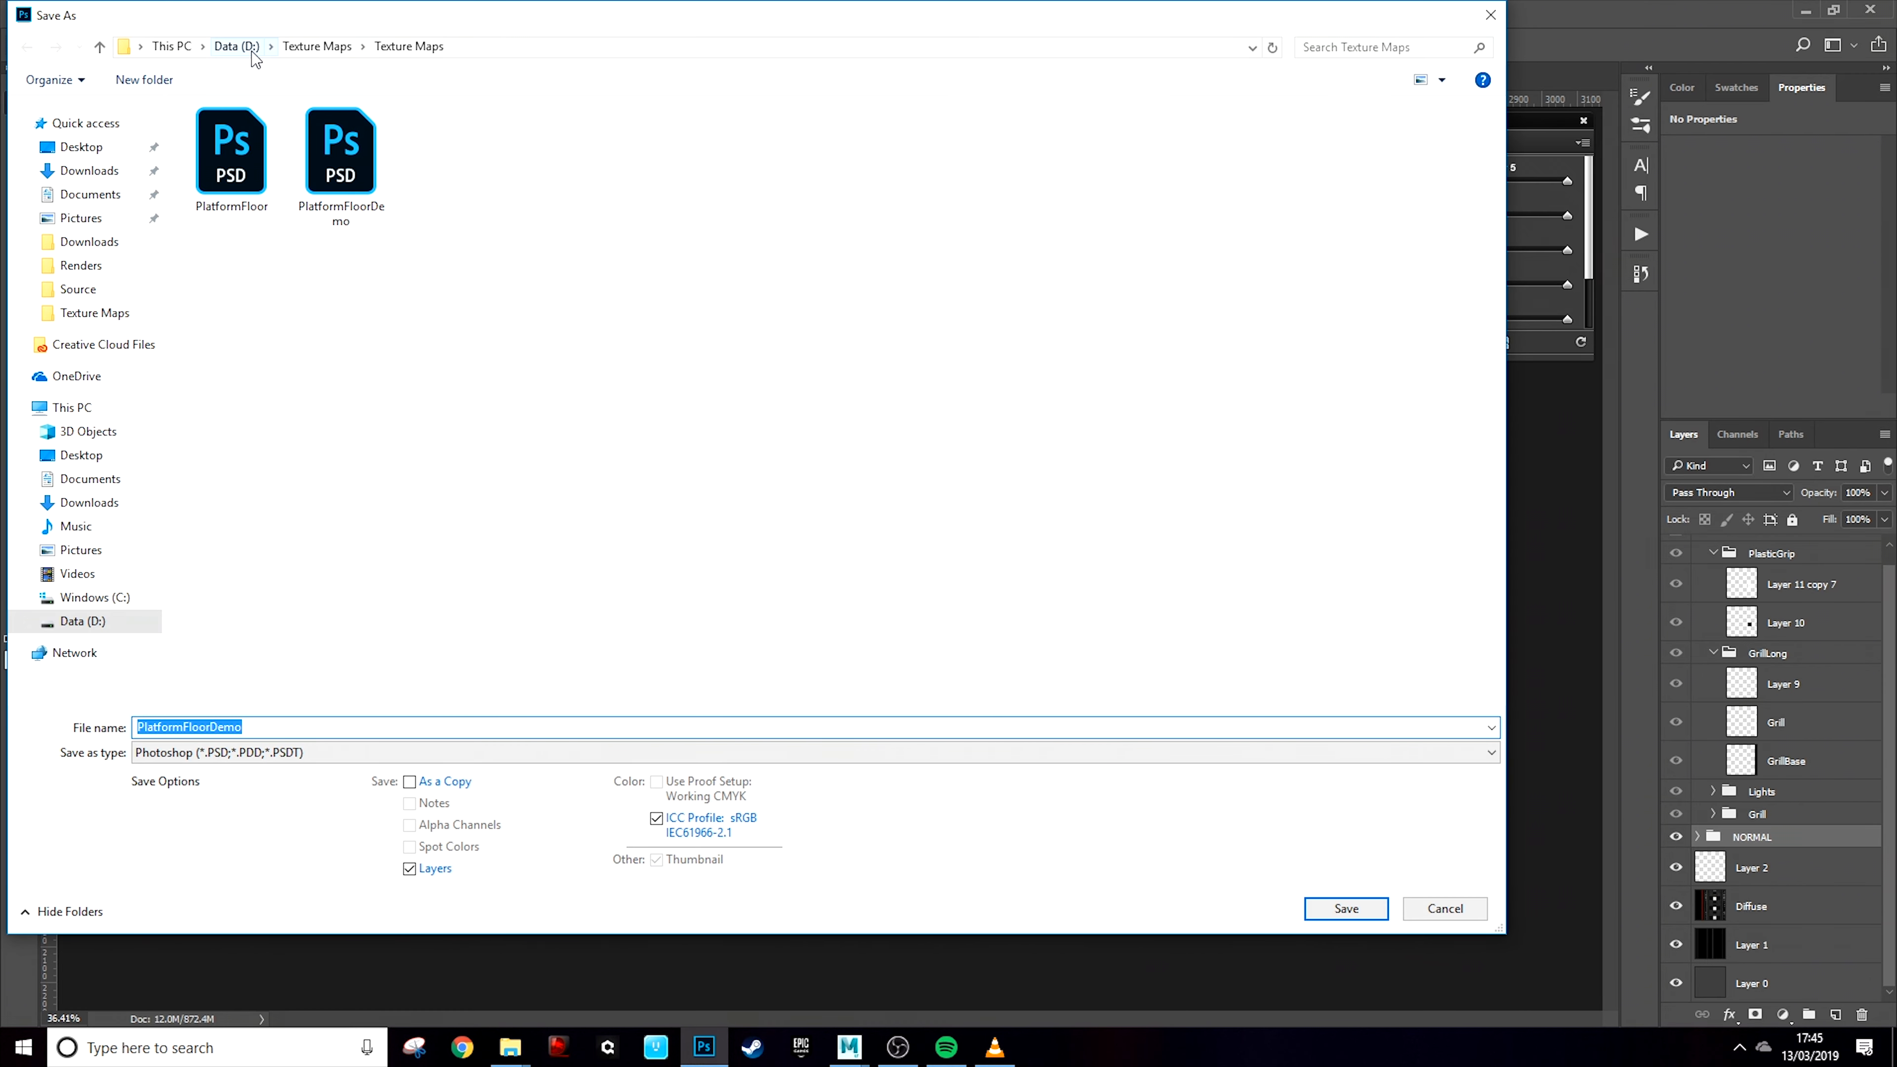
left_click(349, 166)
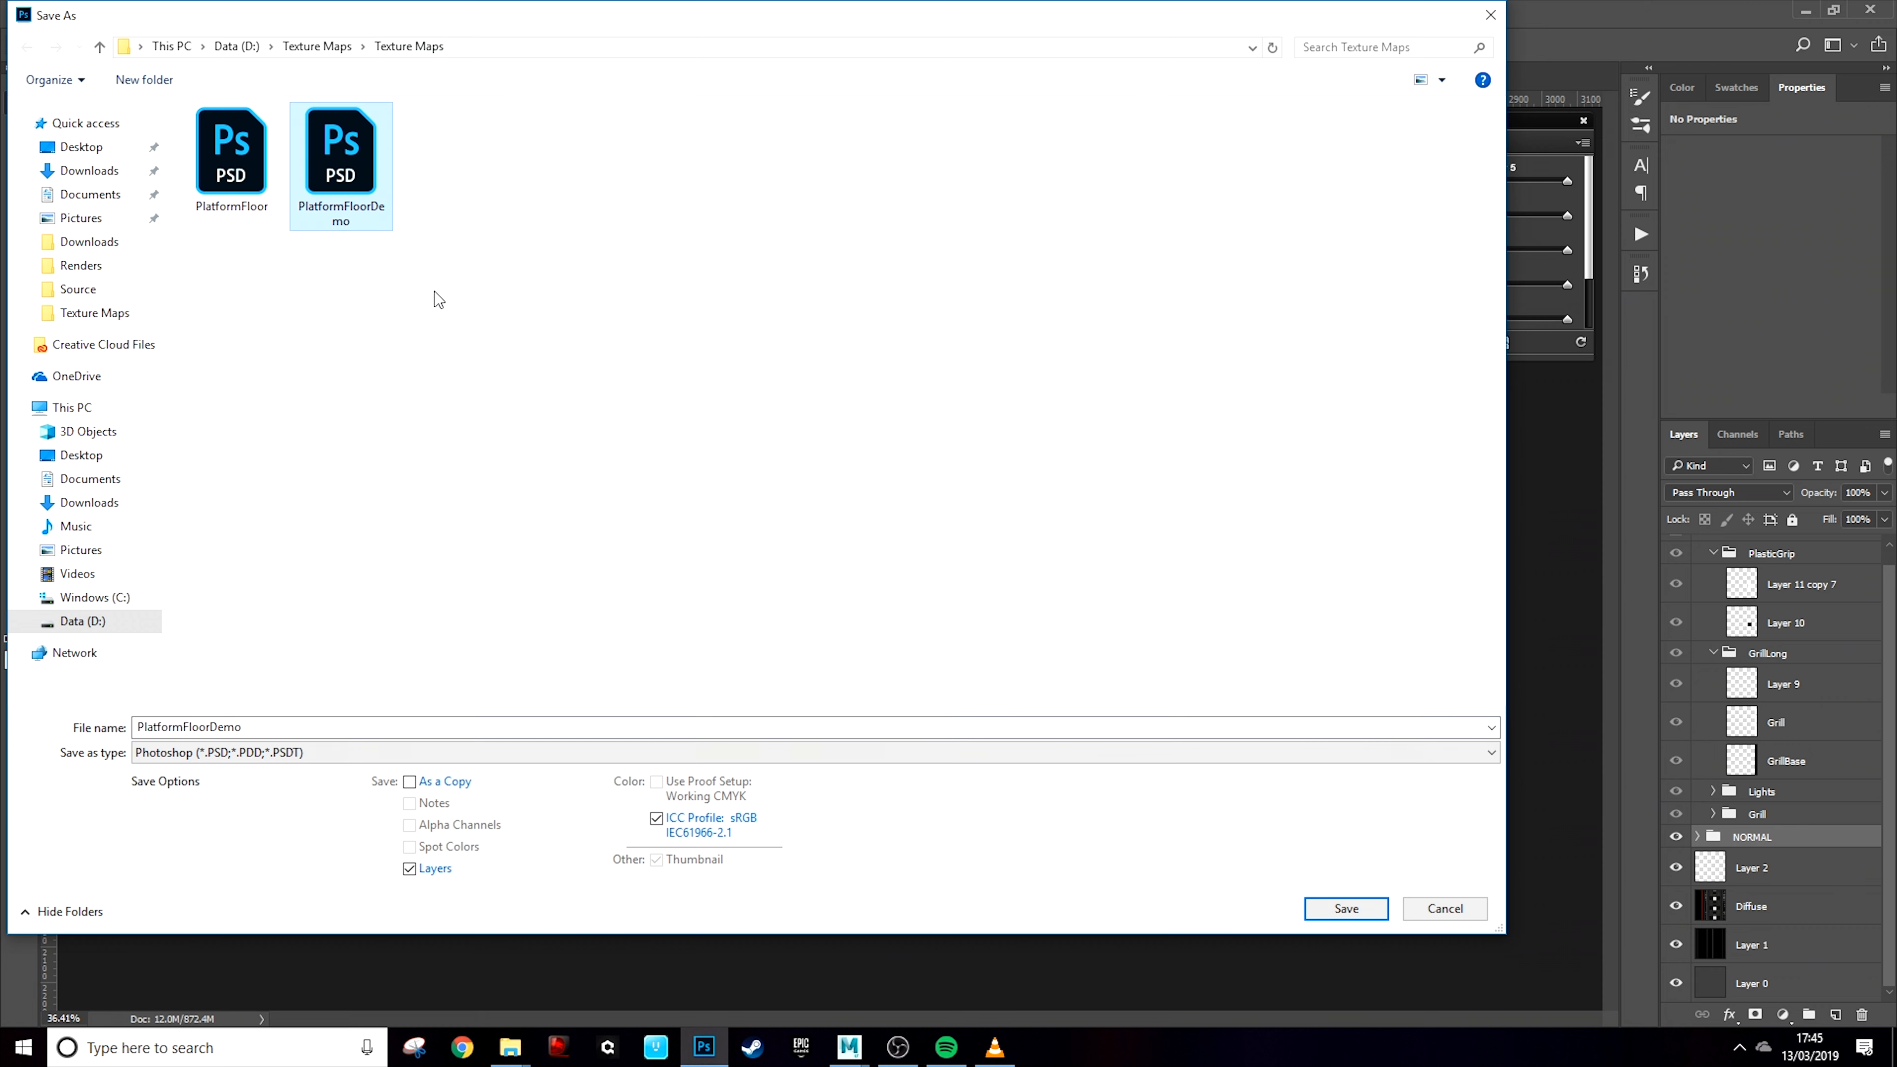
double_click(355, 174)
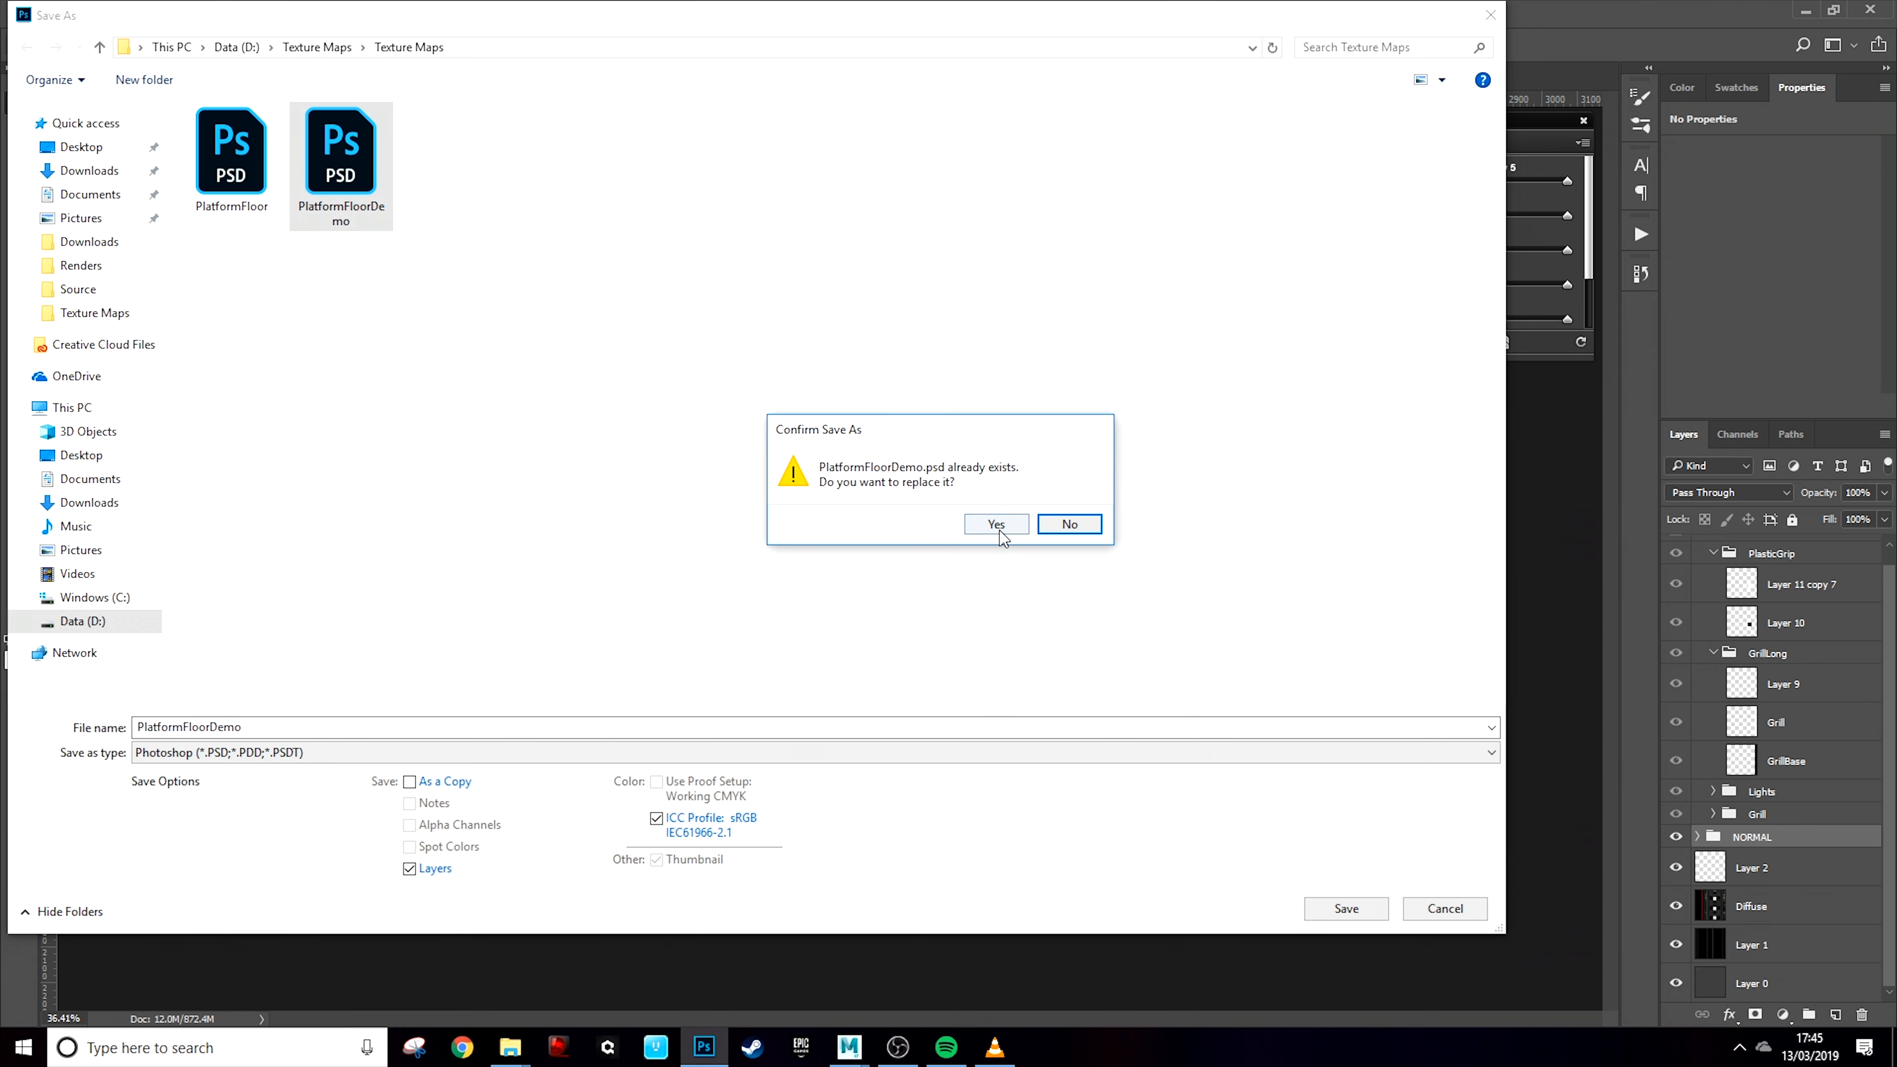
left_click(998, 526)
left_click(1163, 327)
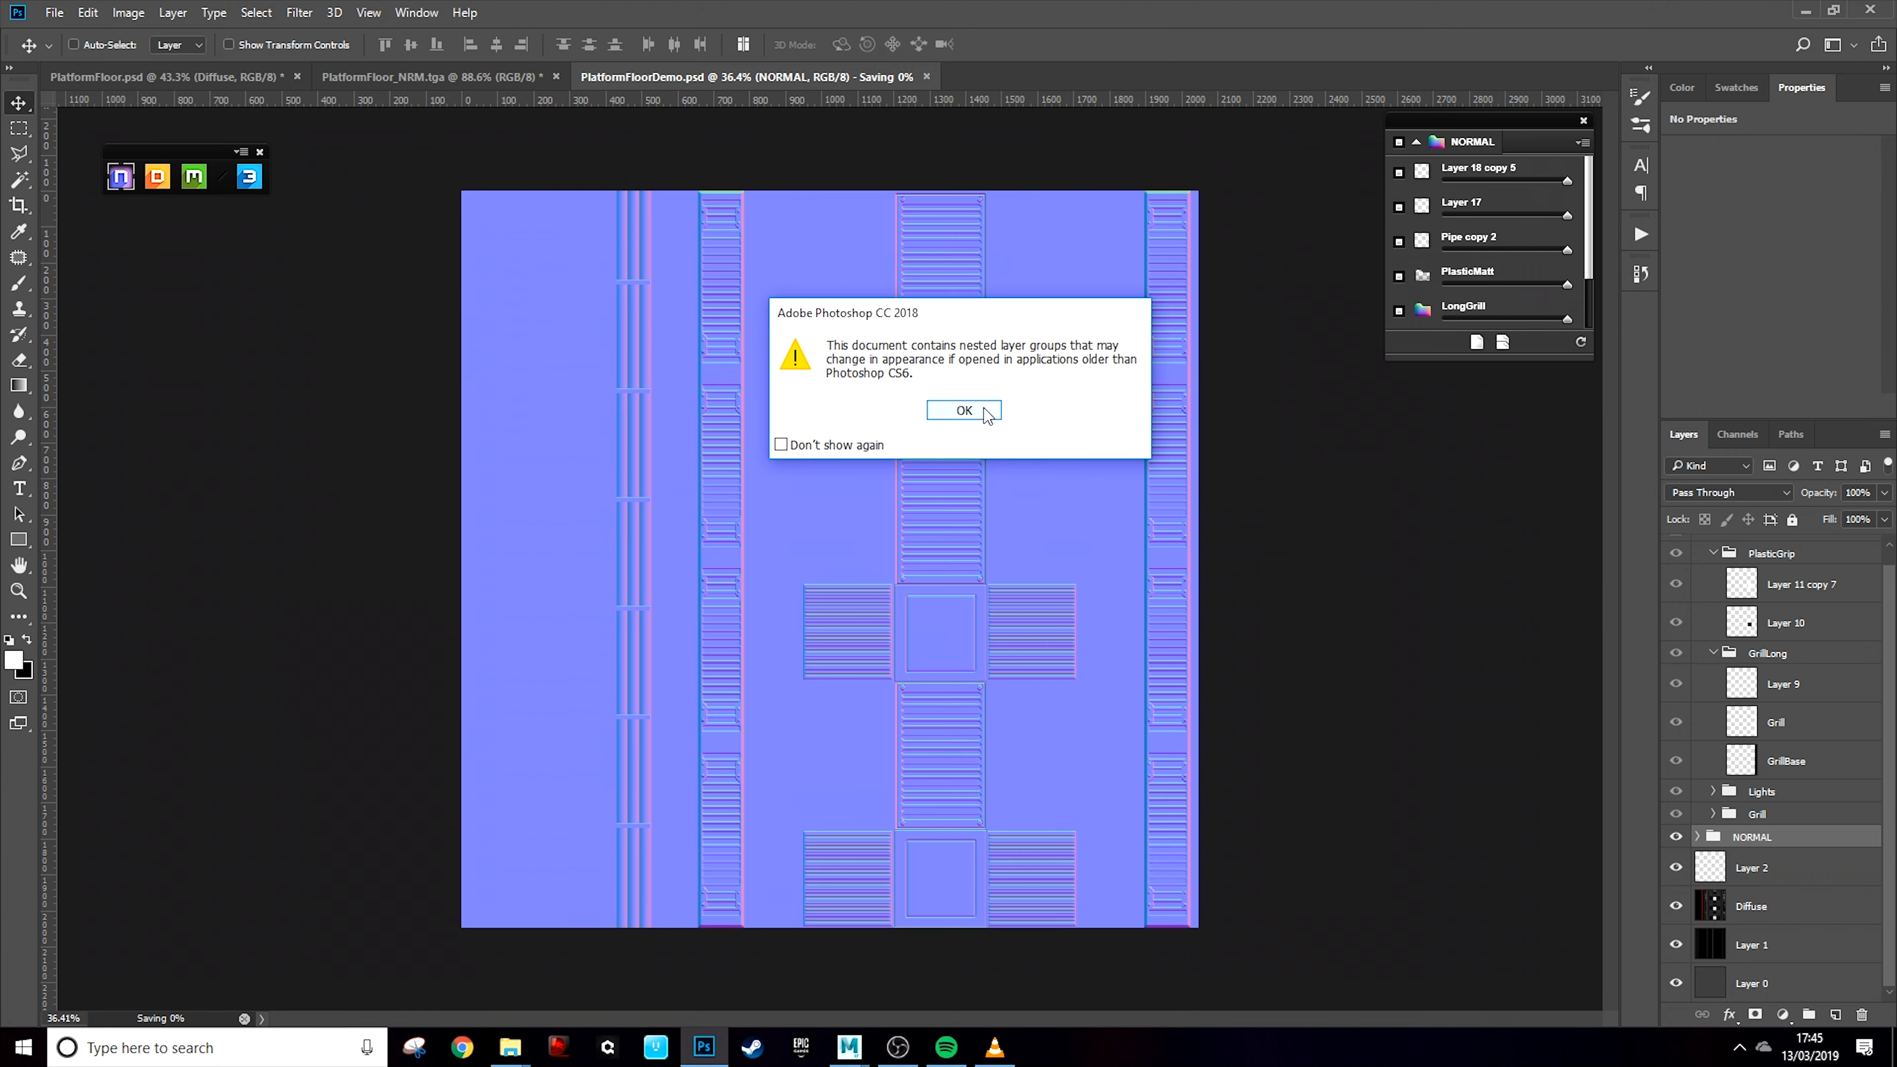
left_click(984, 413)
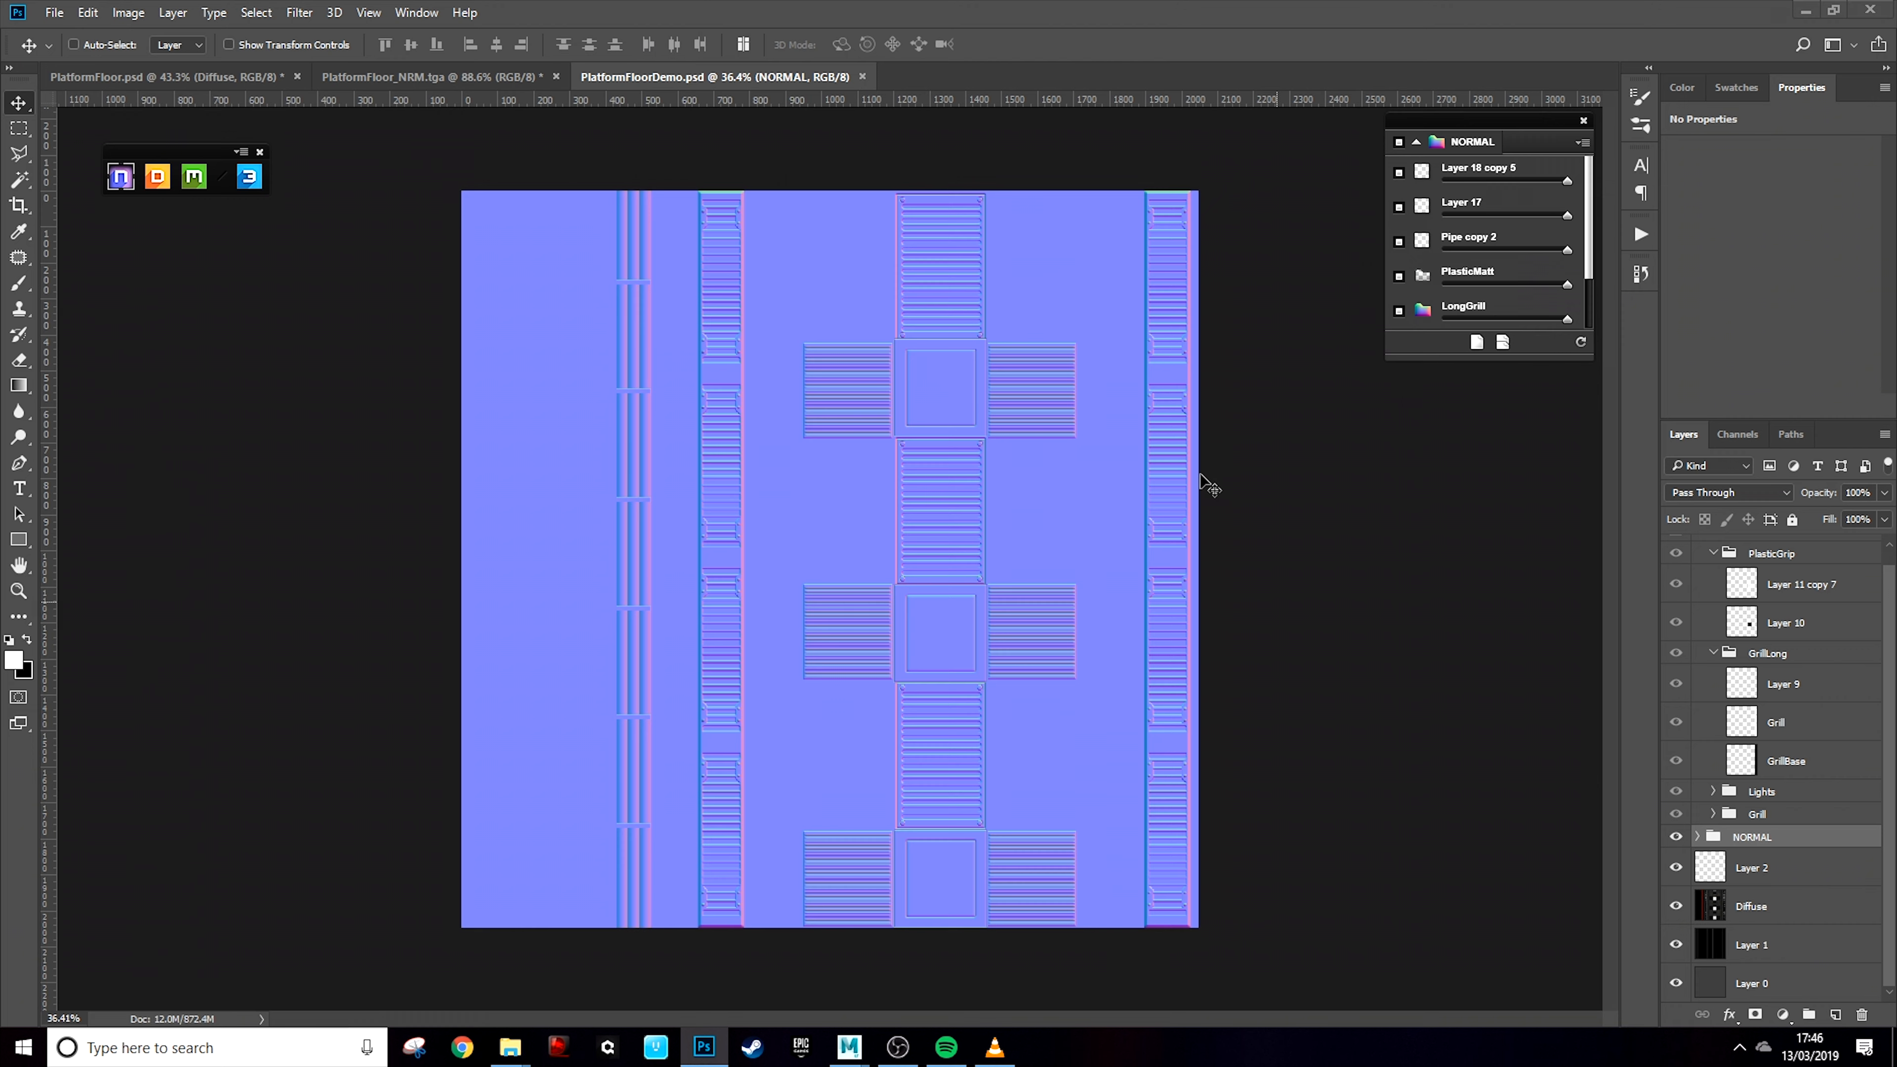
Save a 24 bits/pixel Targa copy of the normal map as PlatformFloorDemoNormal in the Texture Maps folder
left_click(54, 12)
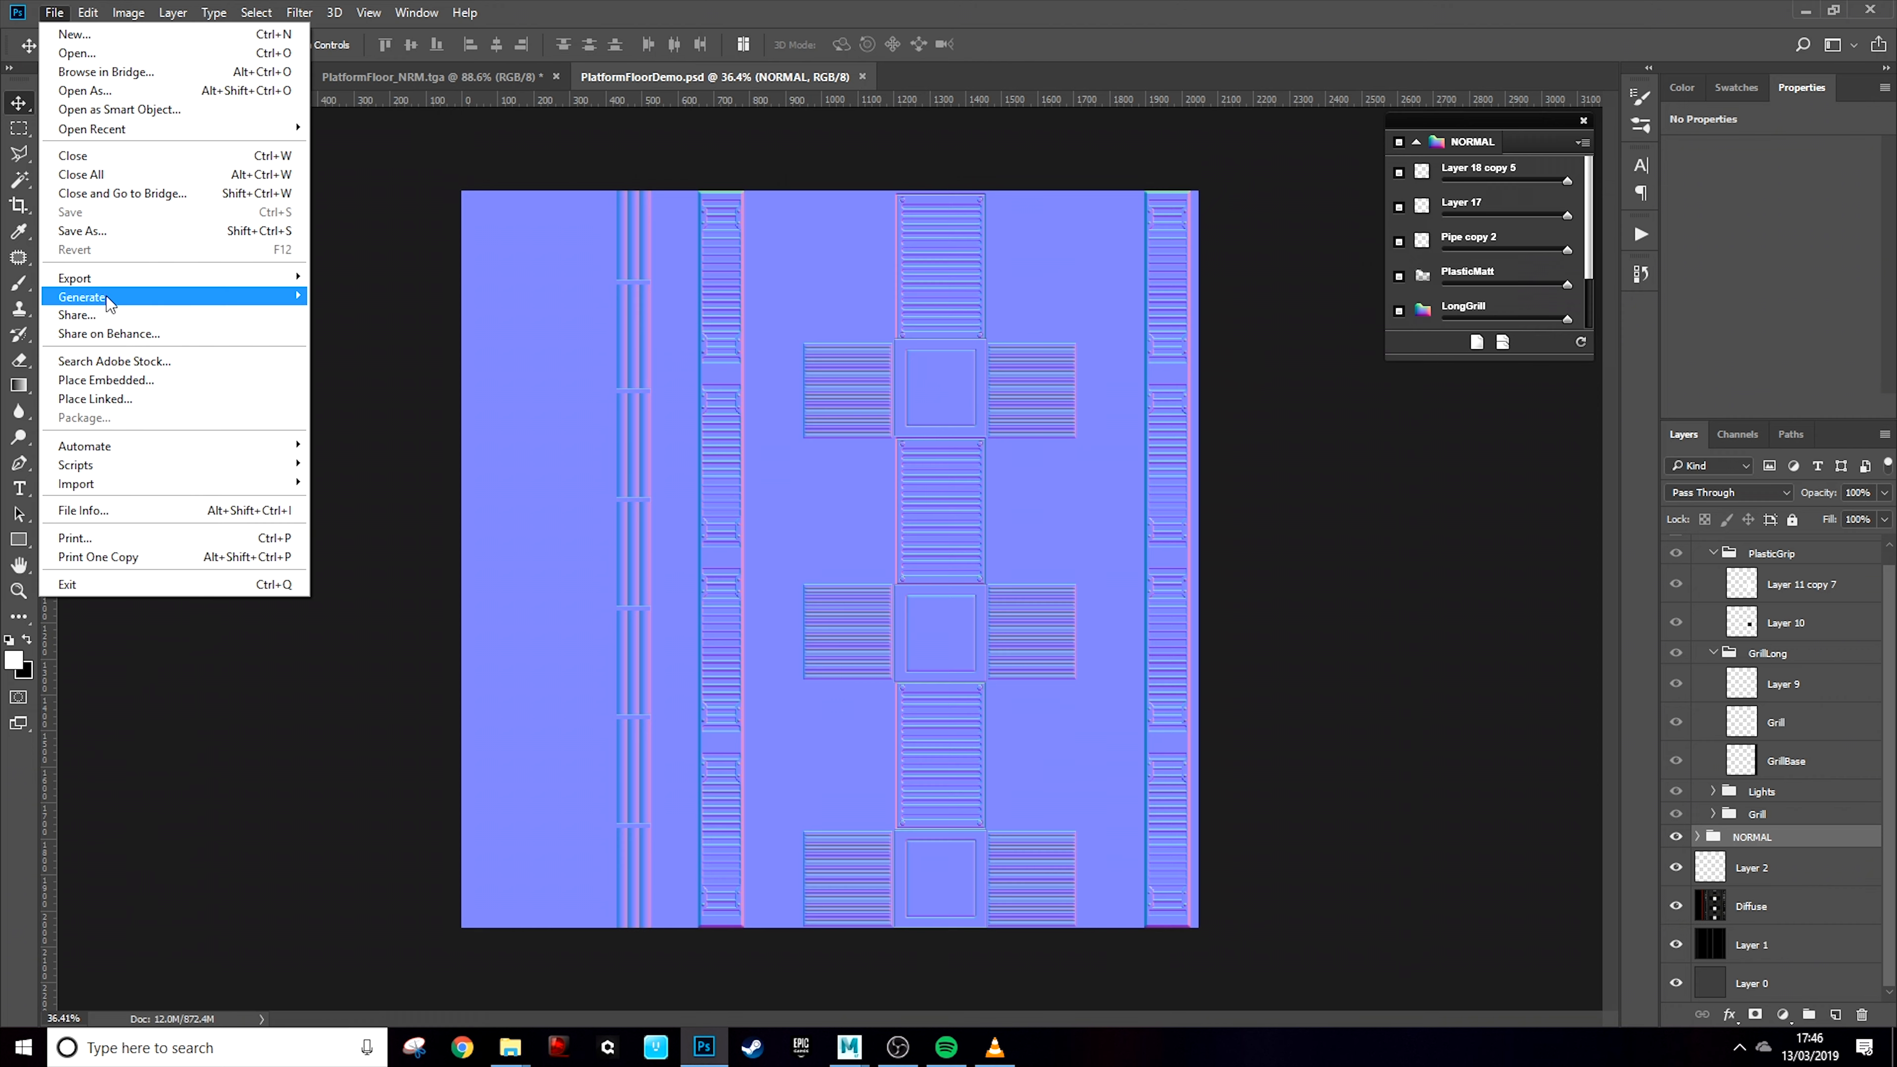
left_click(82, 231)
left_click(310, 755)
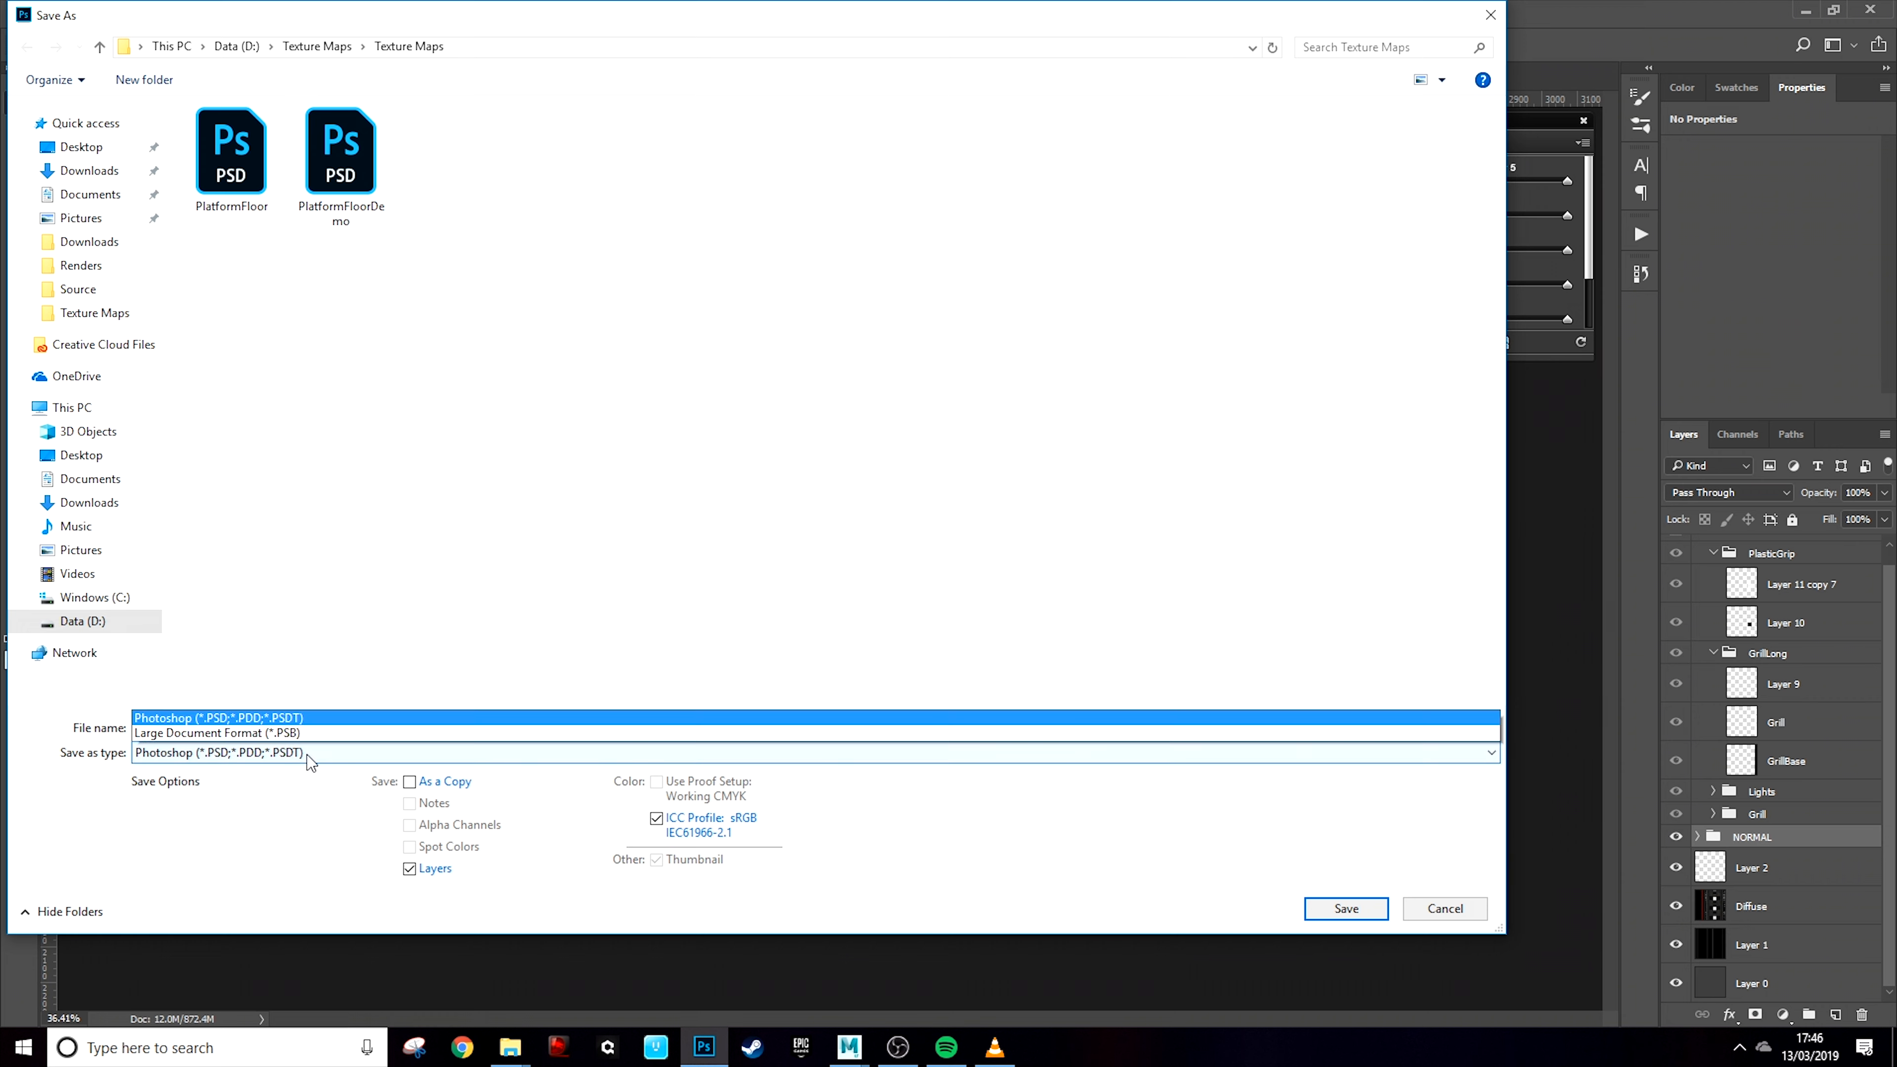
left_click(172, 723)
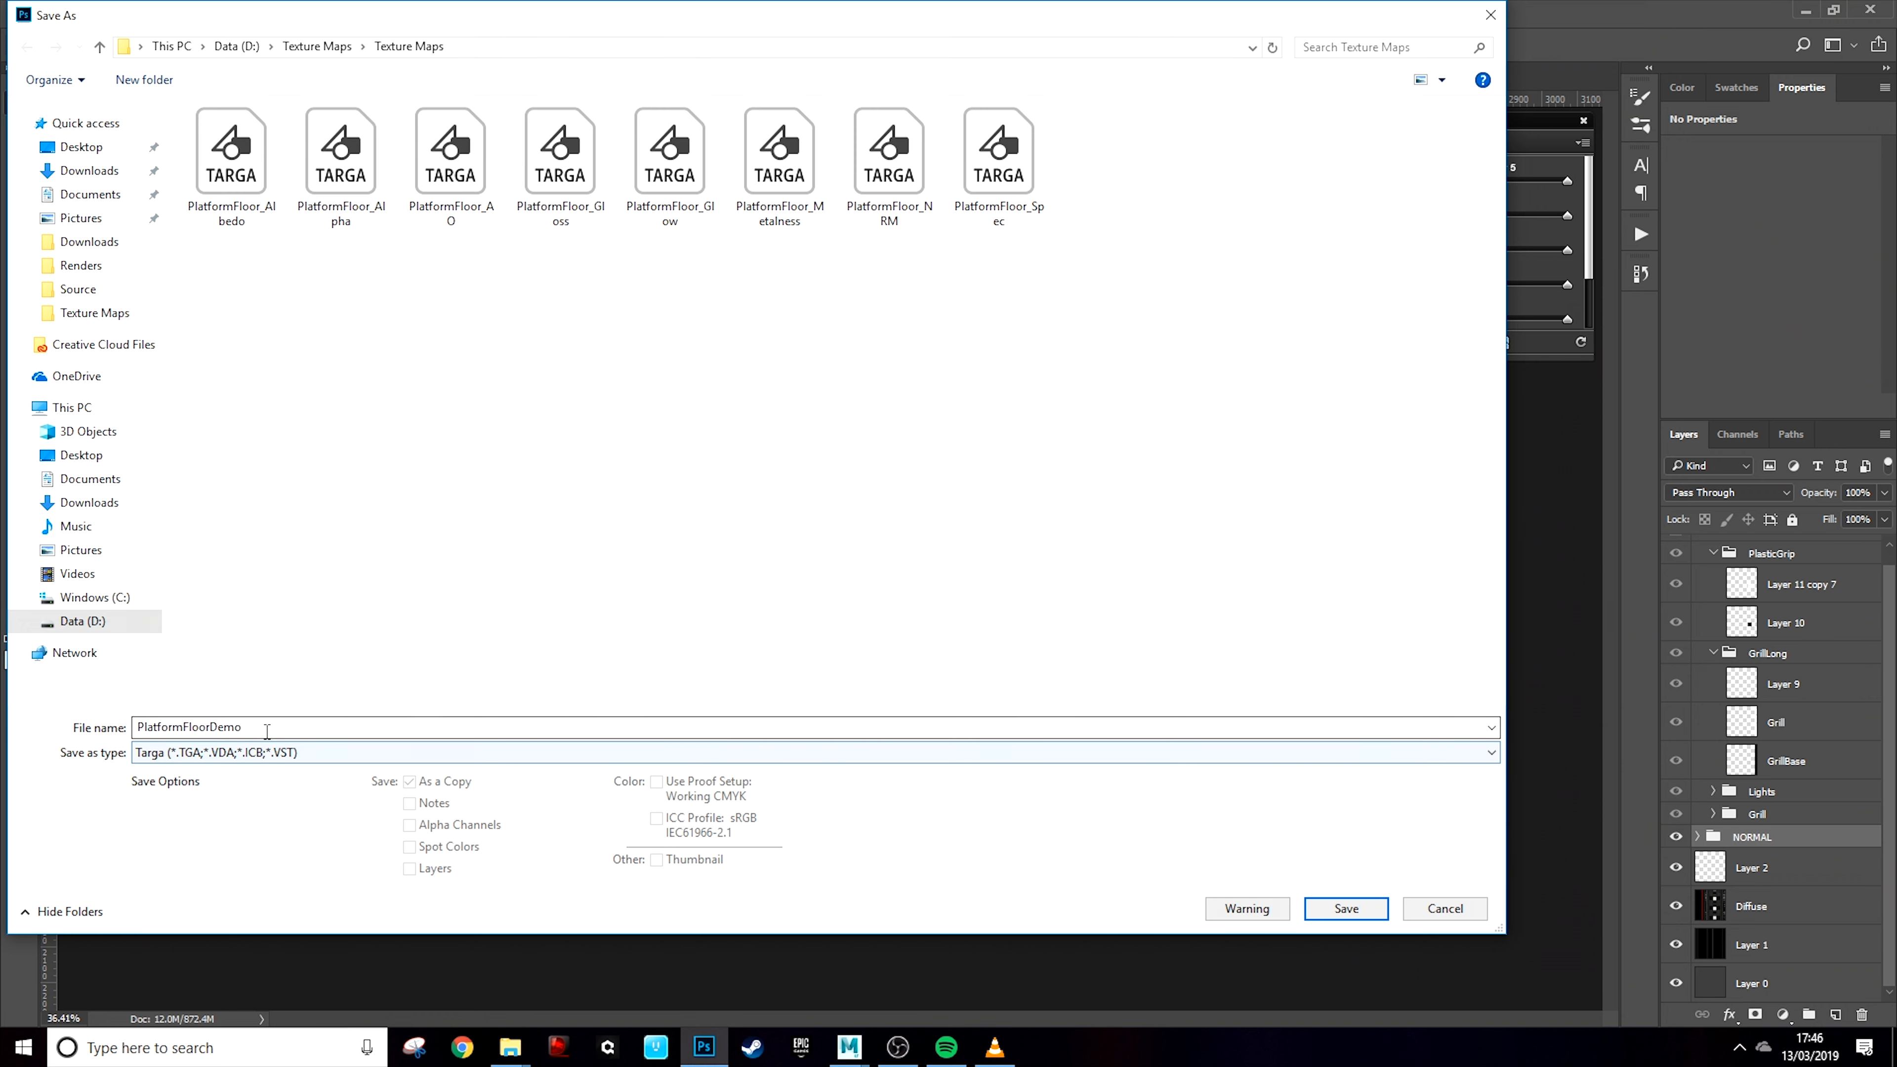
left_click(310, 724)
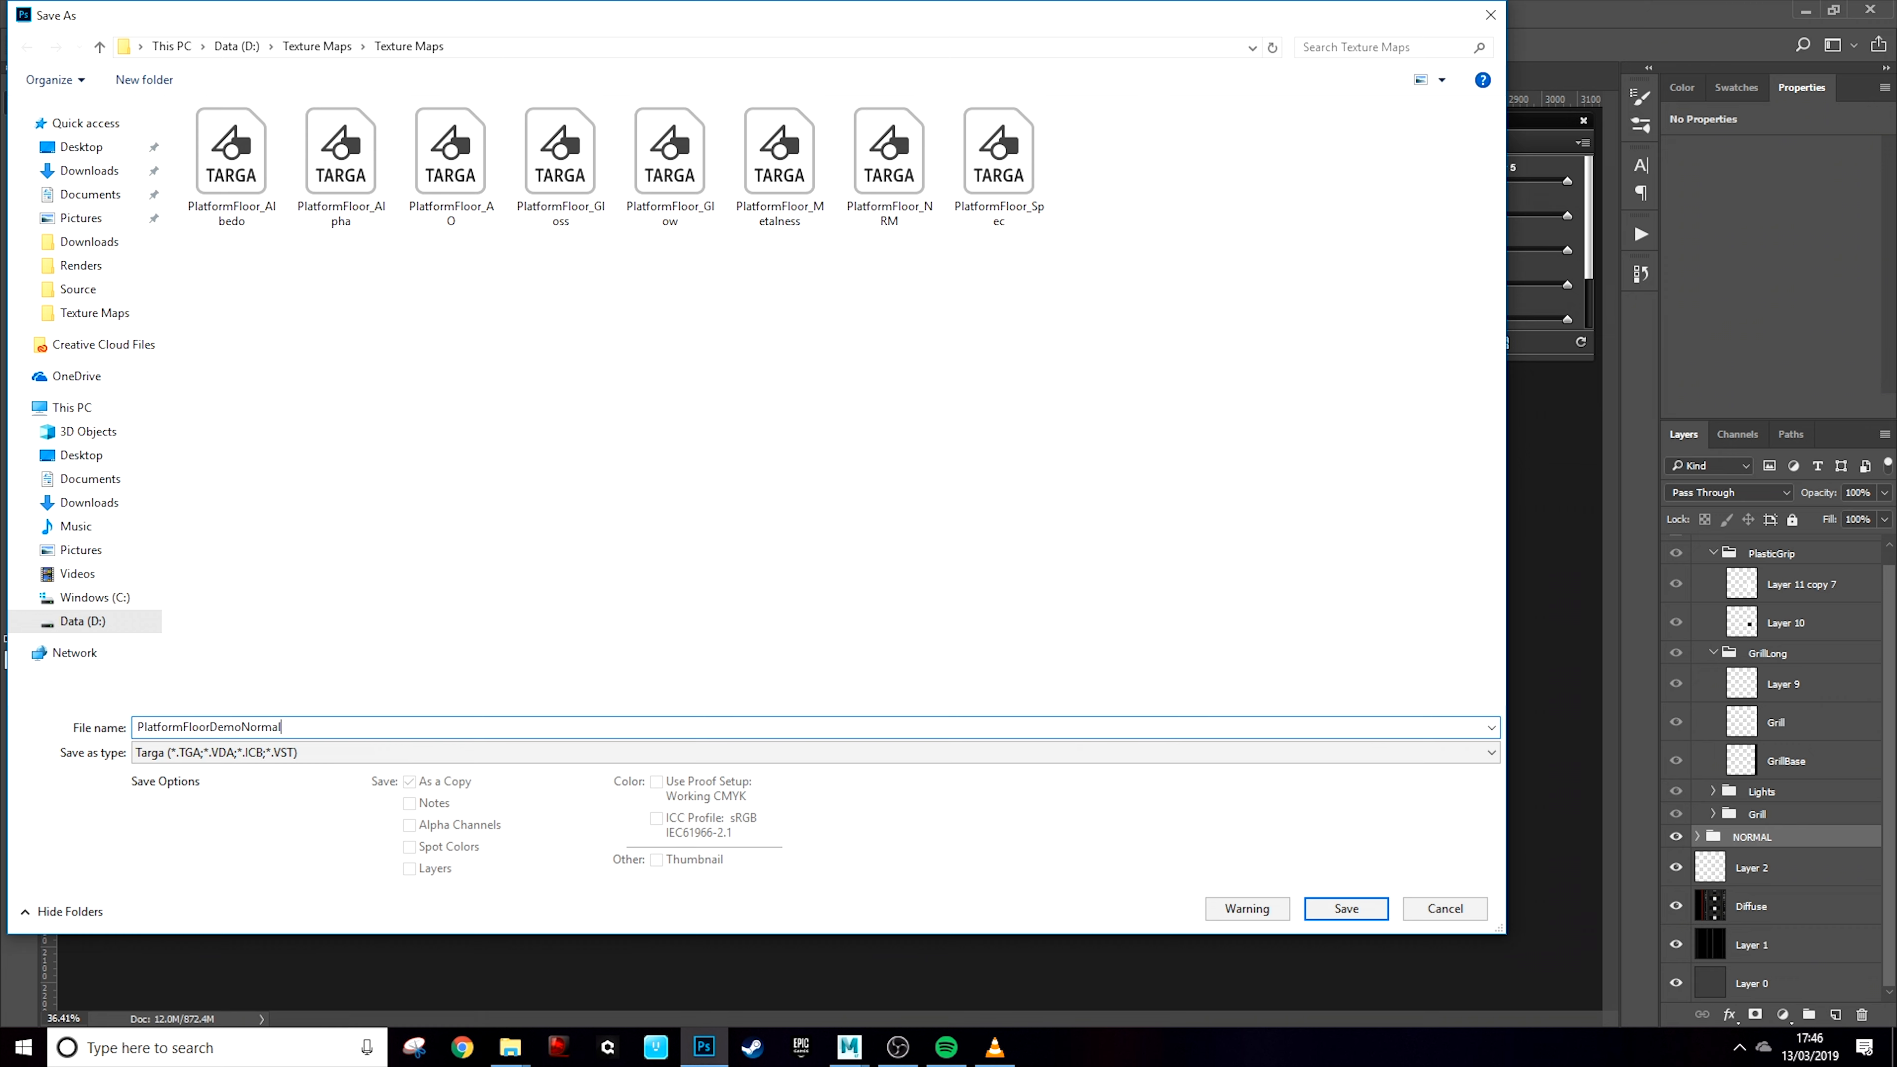
key("Return")
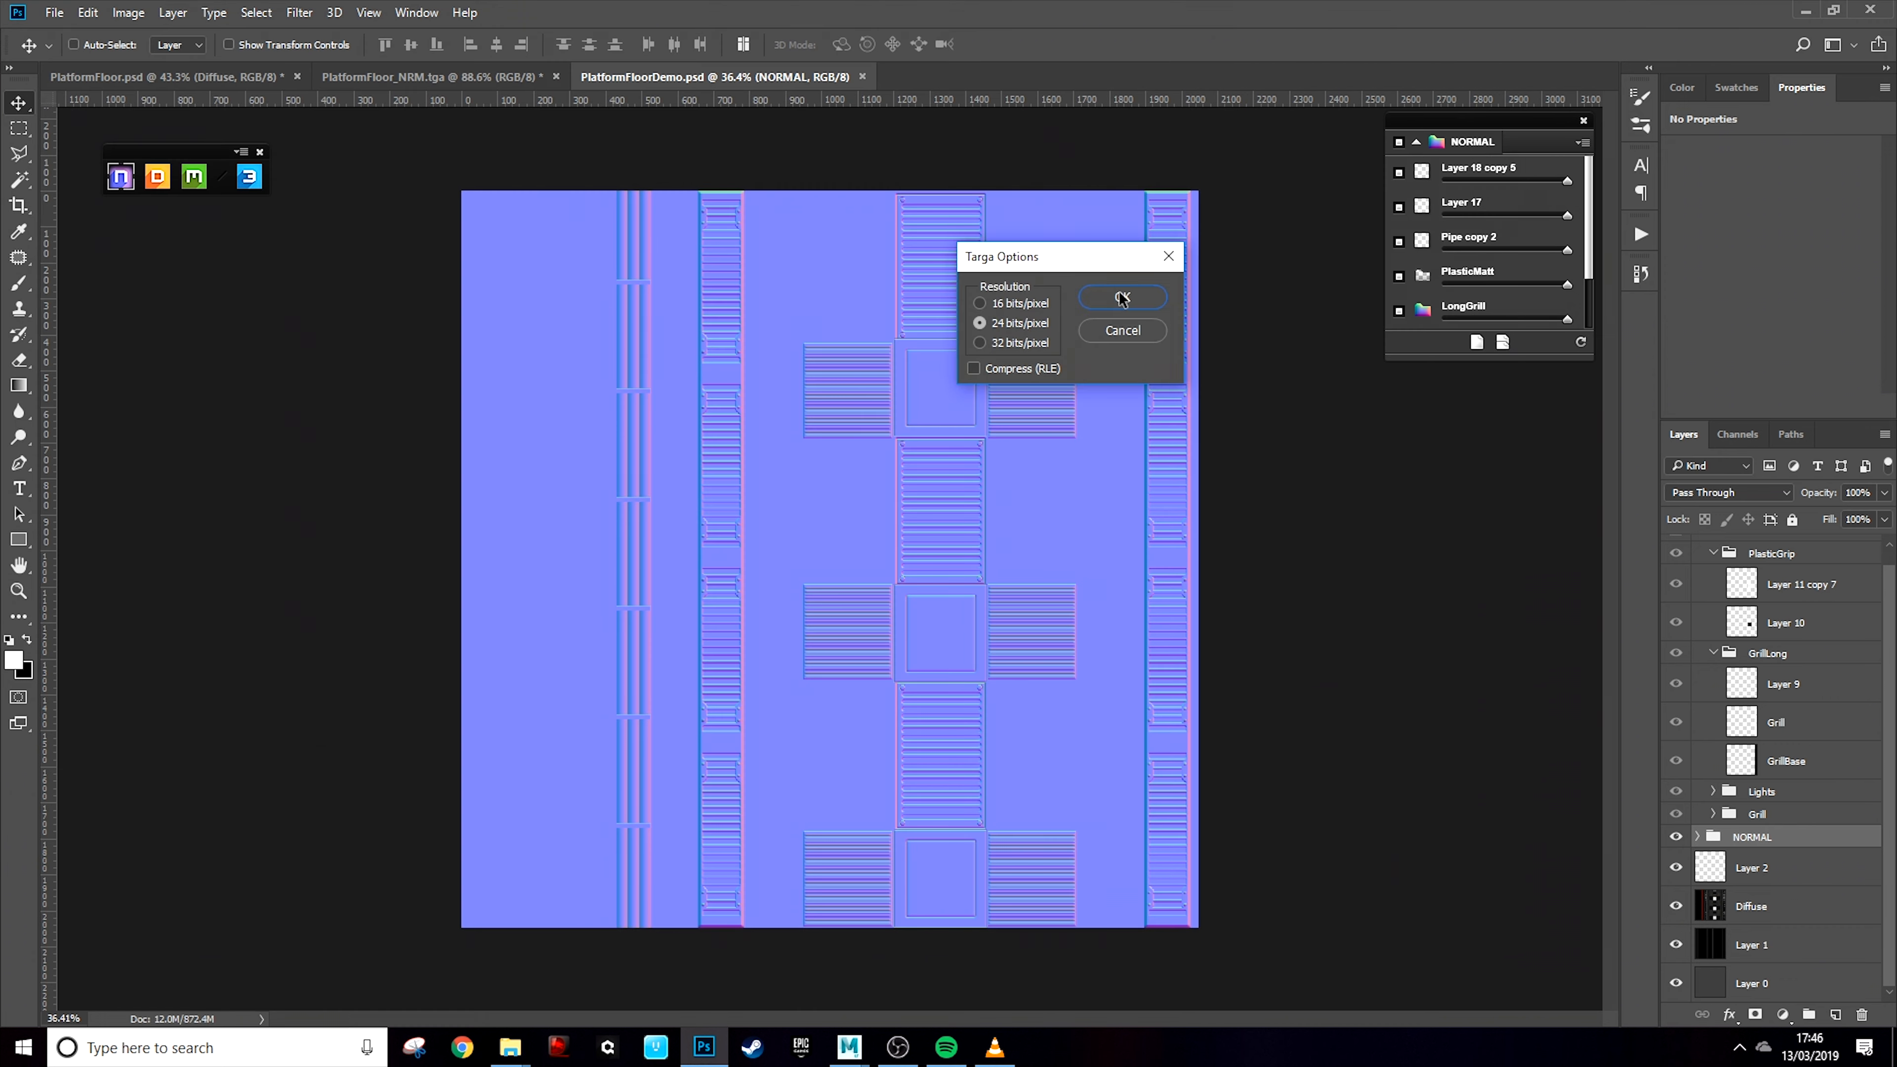
left_click(1122, 297)
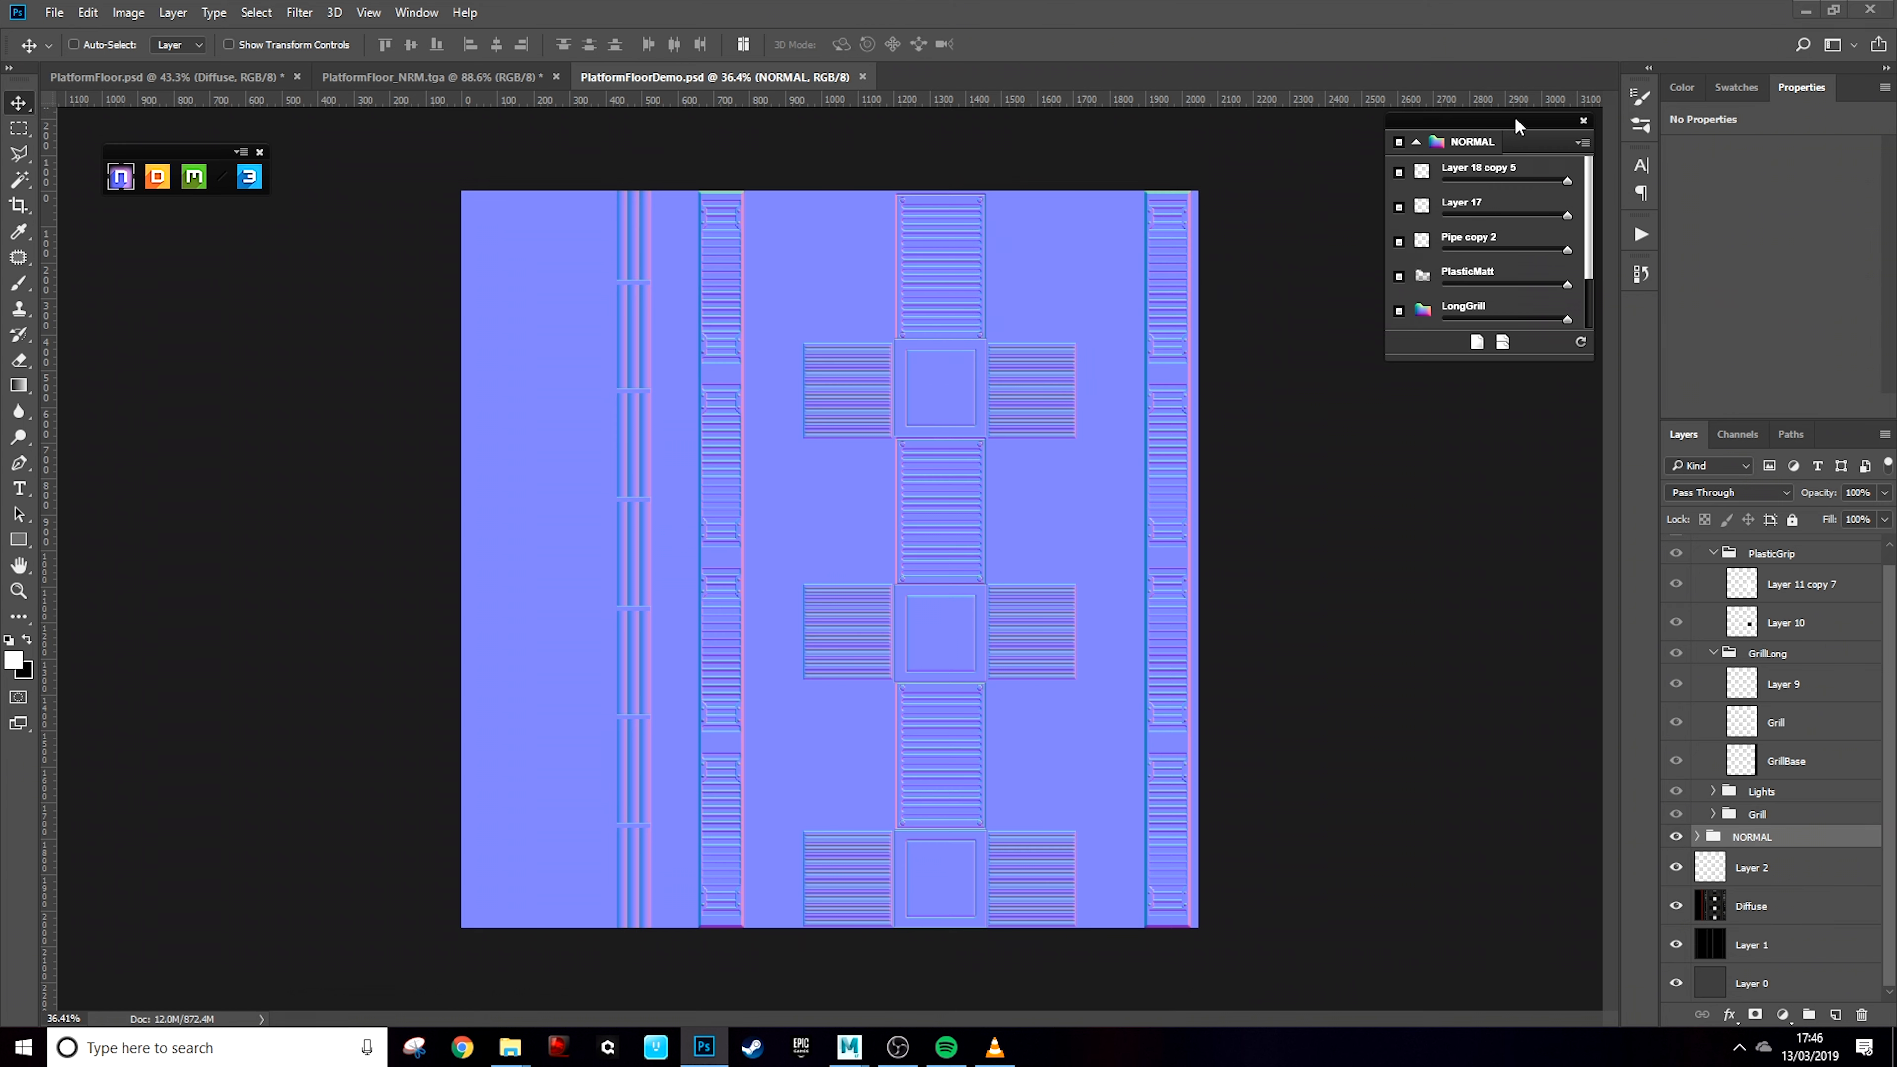
Open the 3DO preview and import the platform floor mesh from the Texture Maps folder on the D: drive
mouse_move(1508, 119)
left_mouse_down()
mouse_move(1482, 198)
mouse_move(1511, 119)
left_mouse_up()
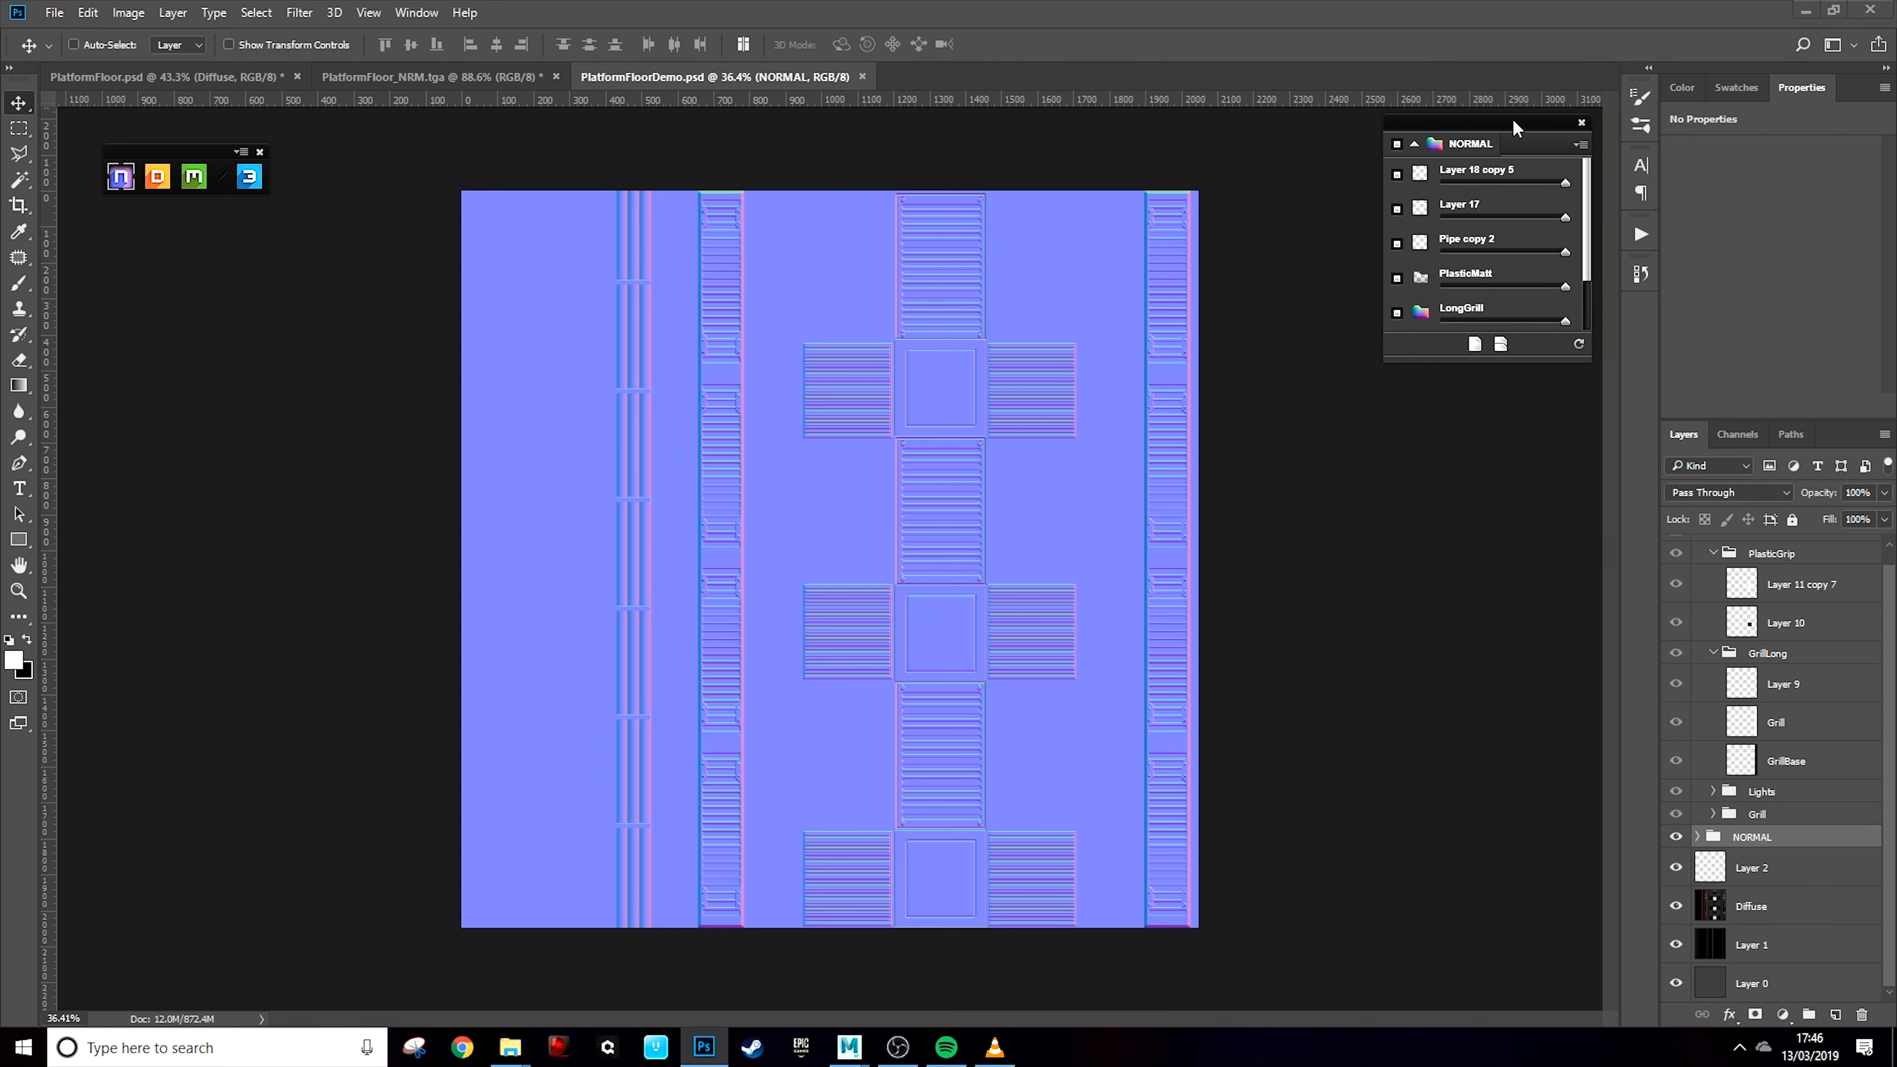
left_click(253, 182)
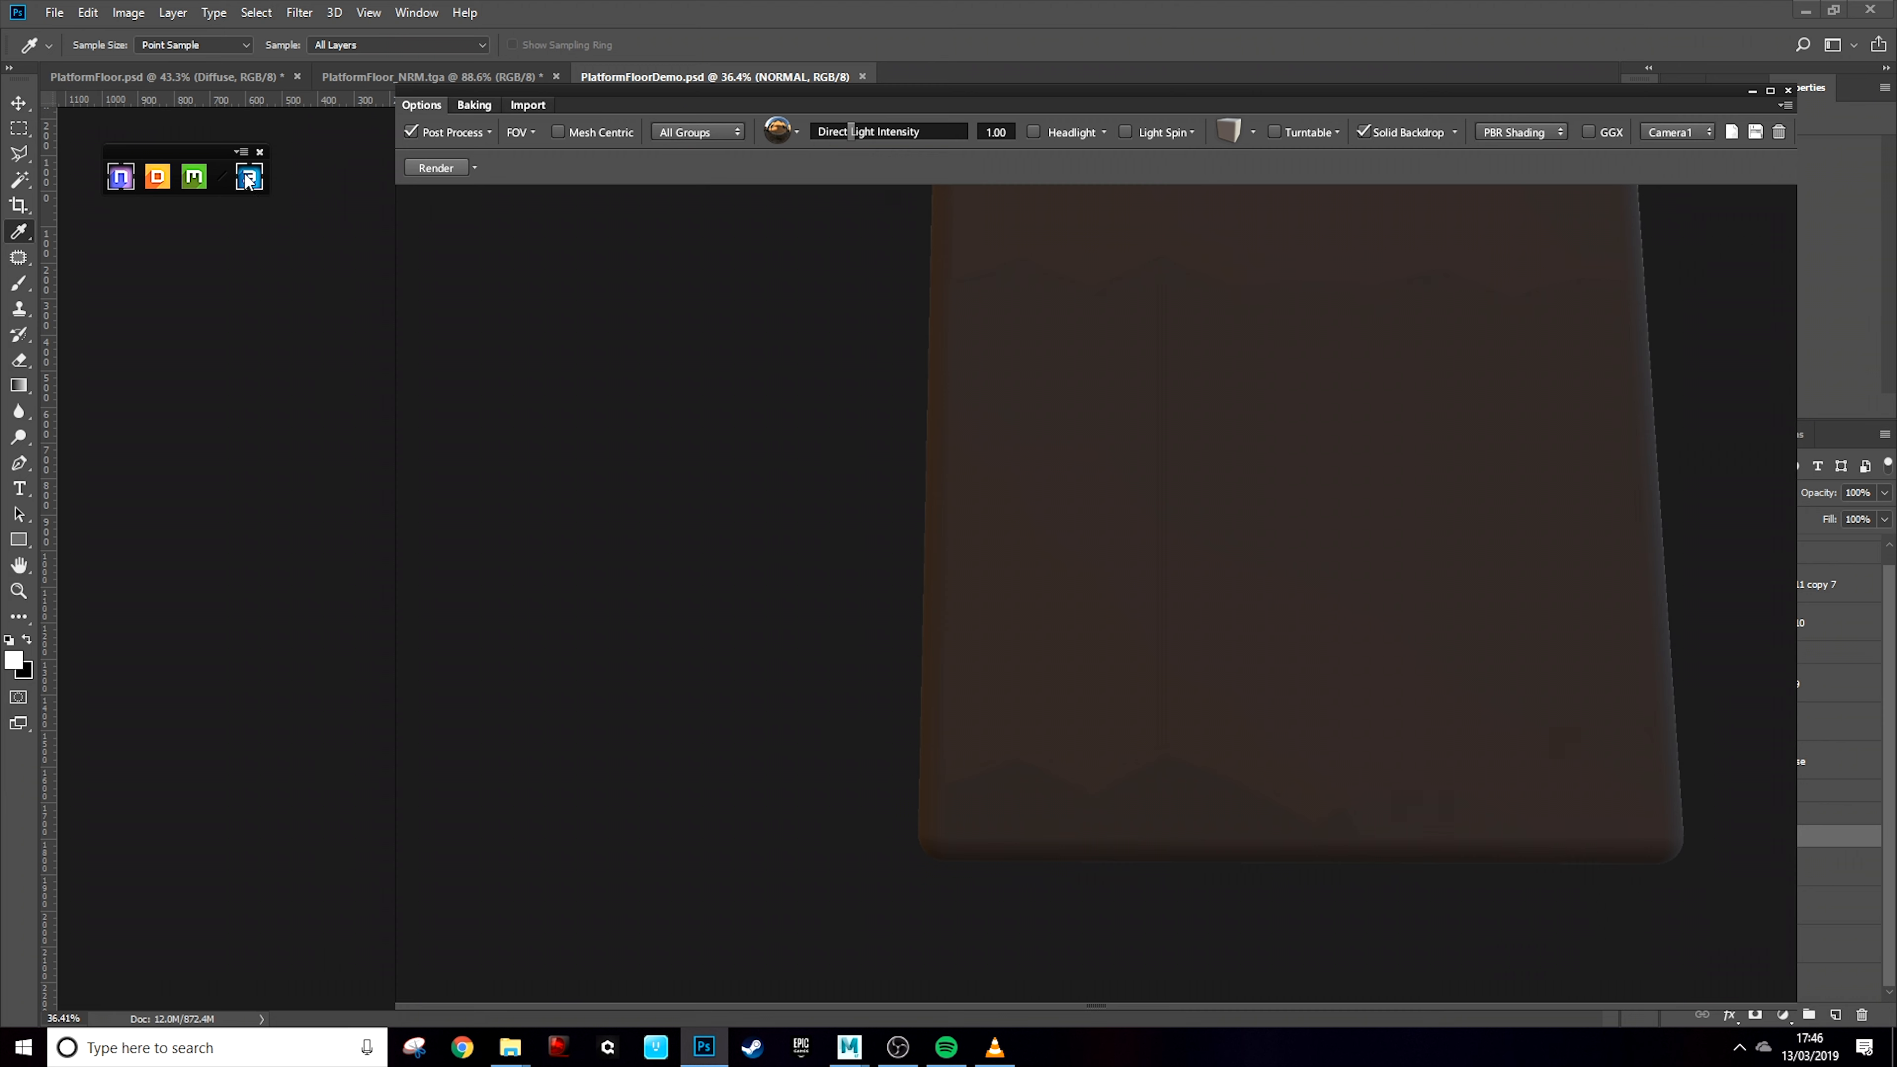
left_click(537, 110)
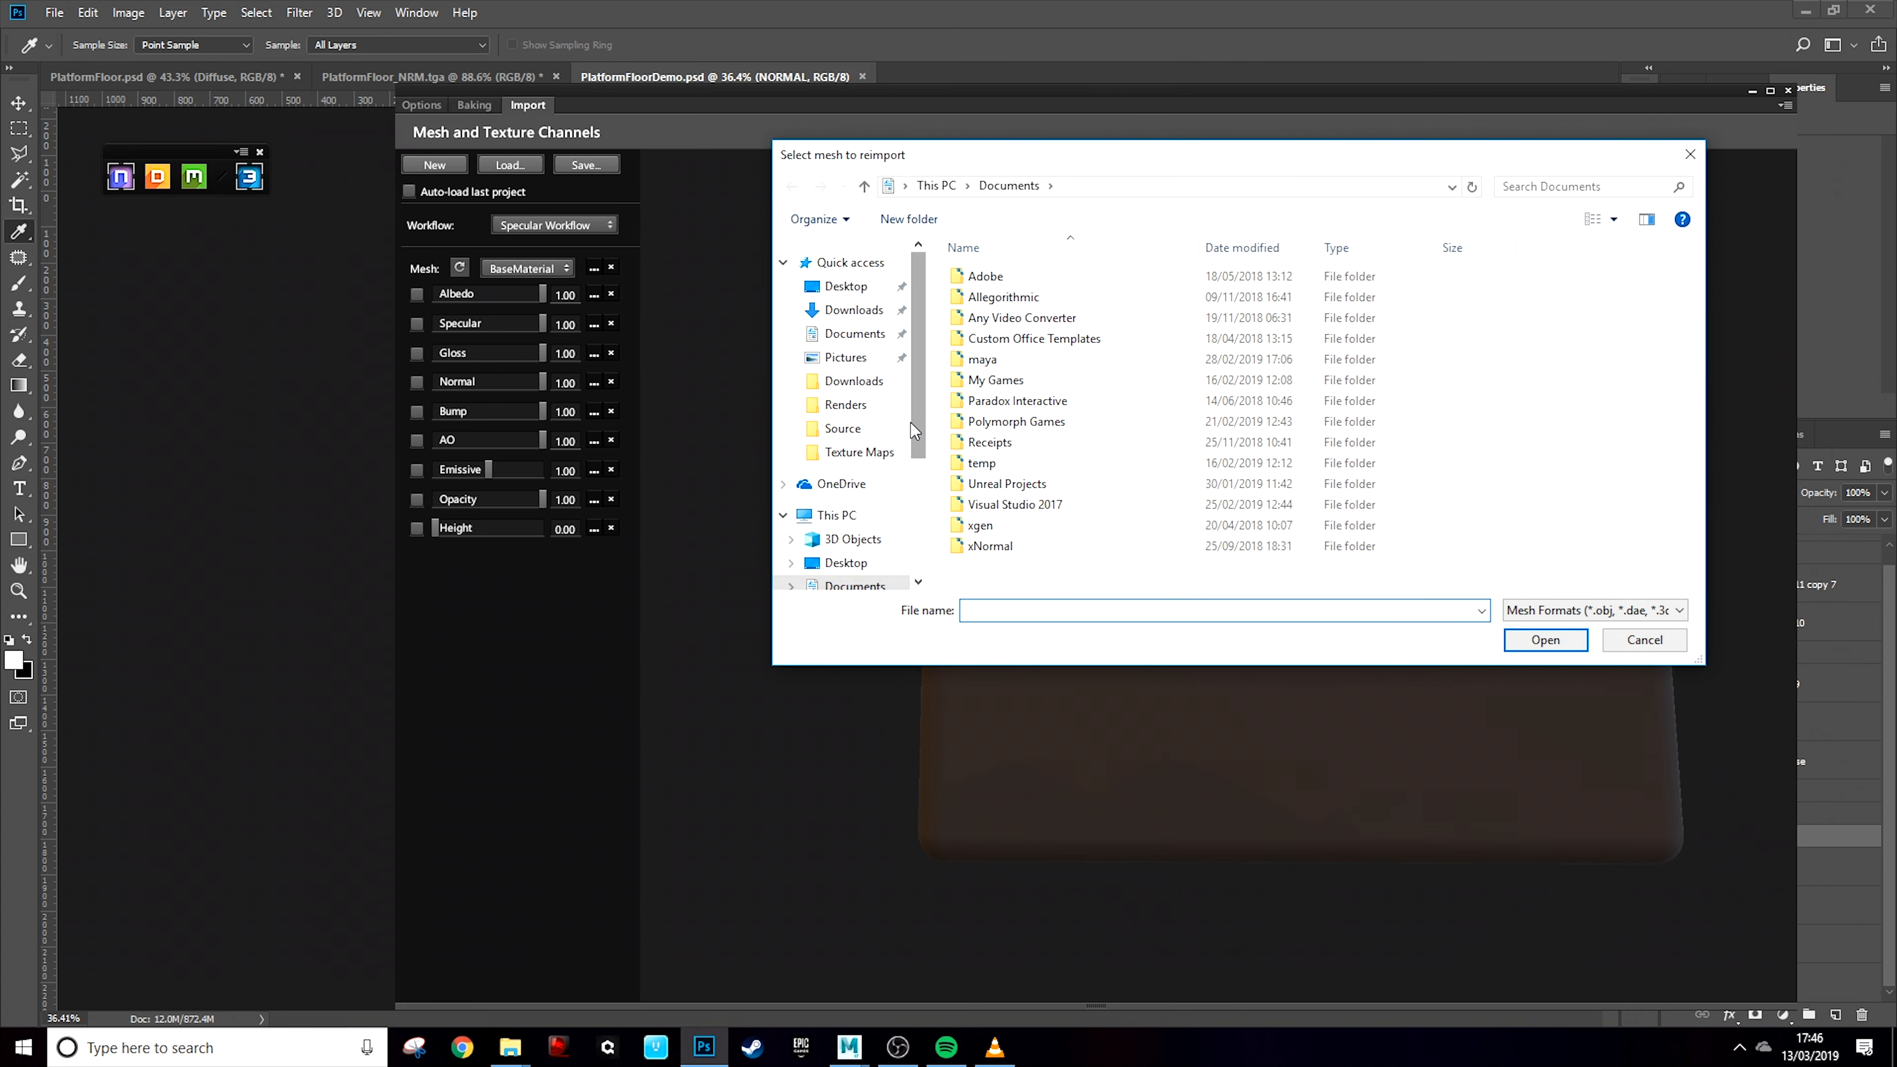
scroll(851, 428, "down", 5)
left_click(867, 525)
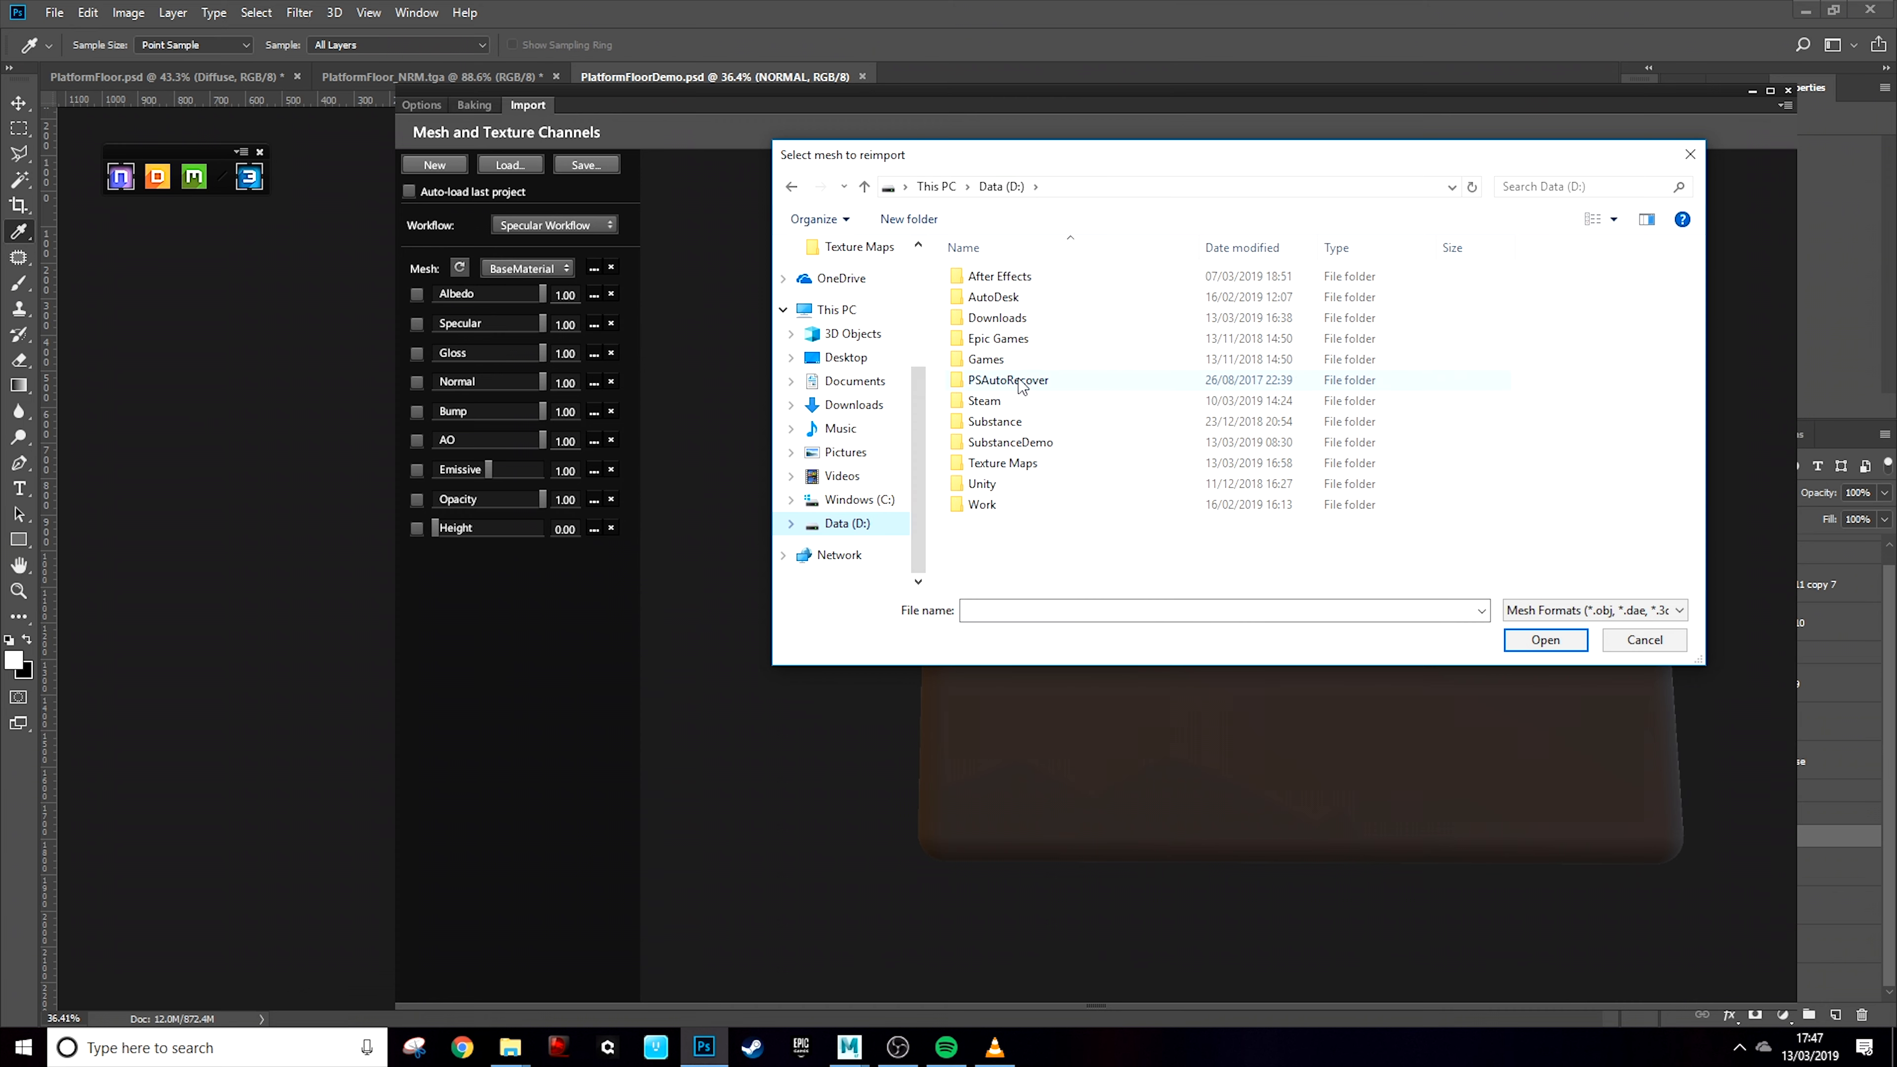
double_click(1016, 465)
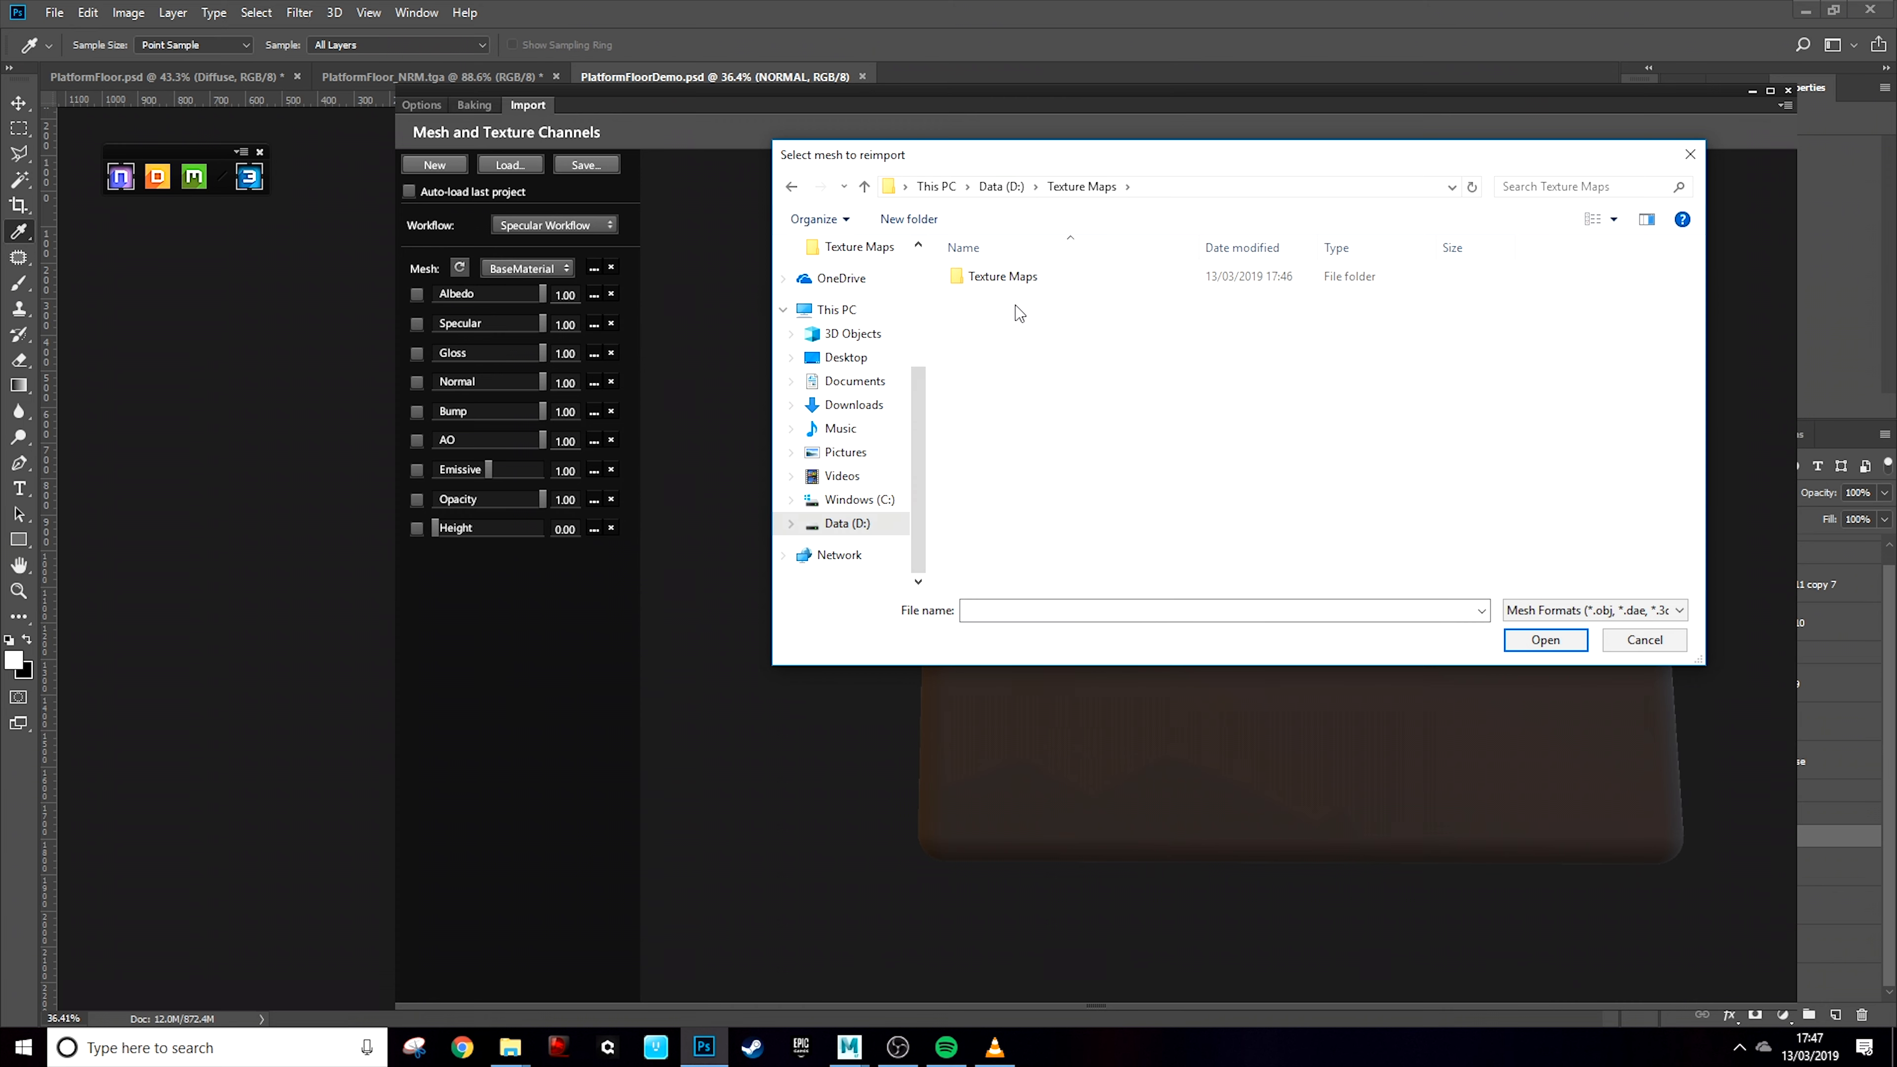
double_click(1015, 302)
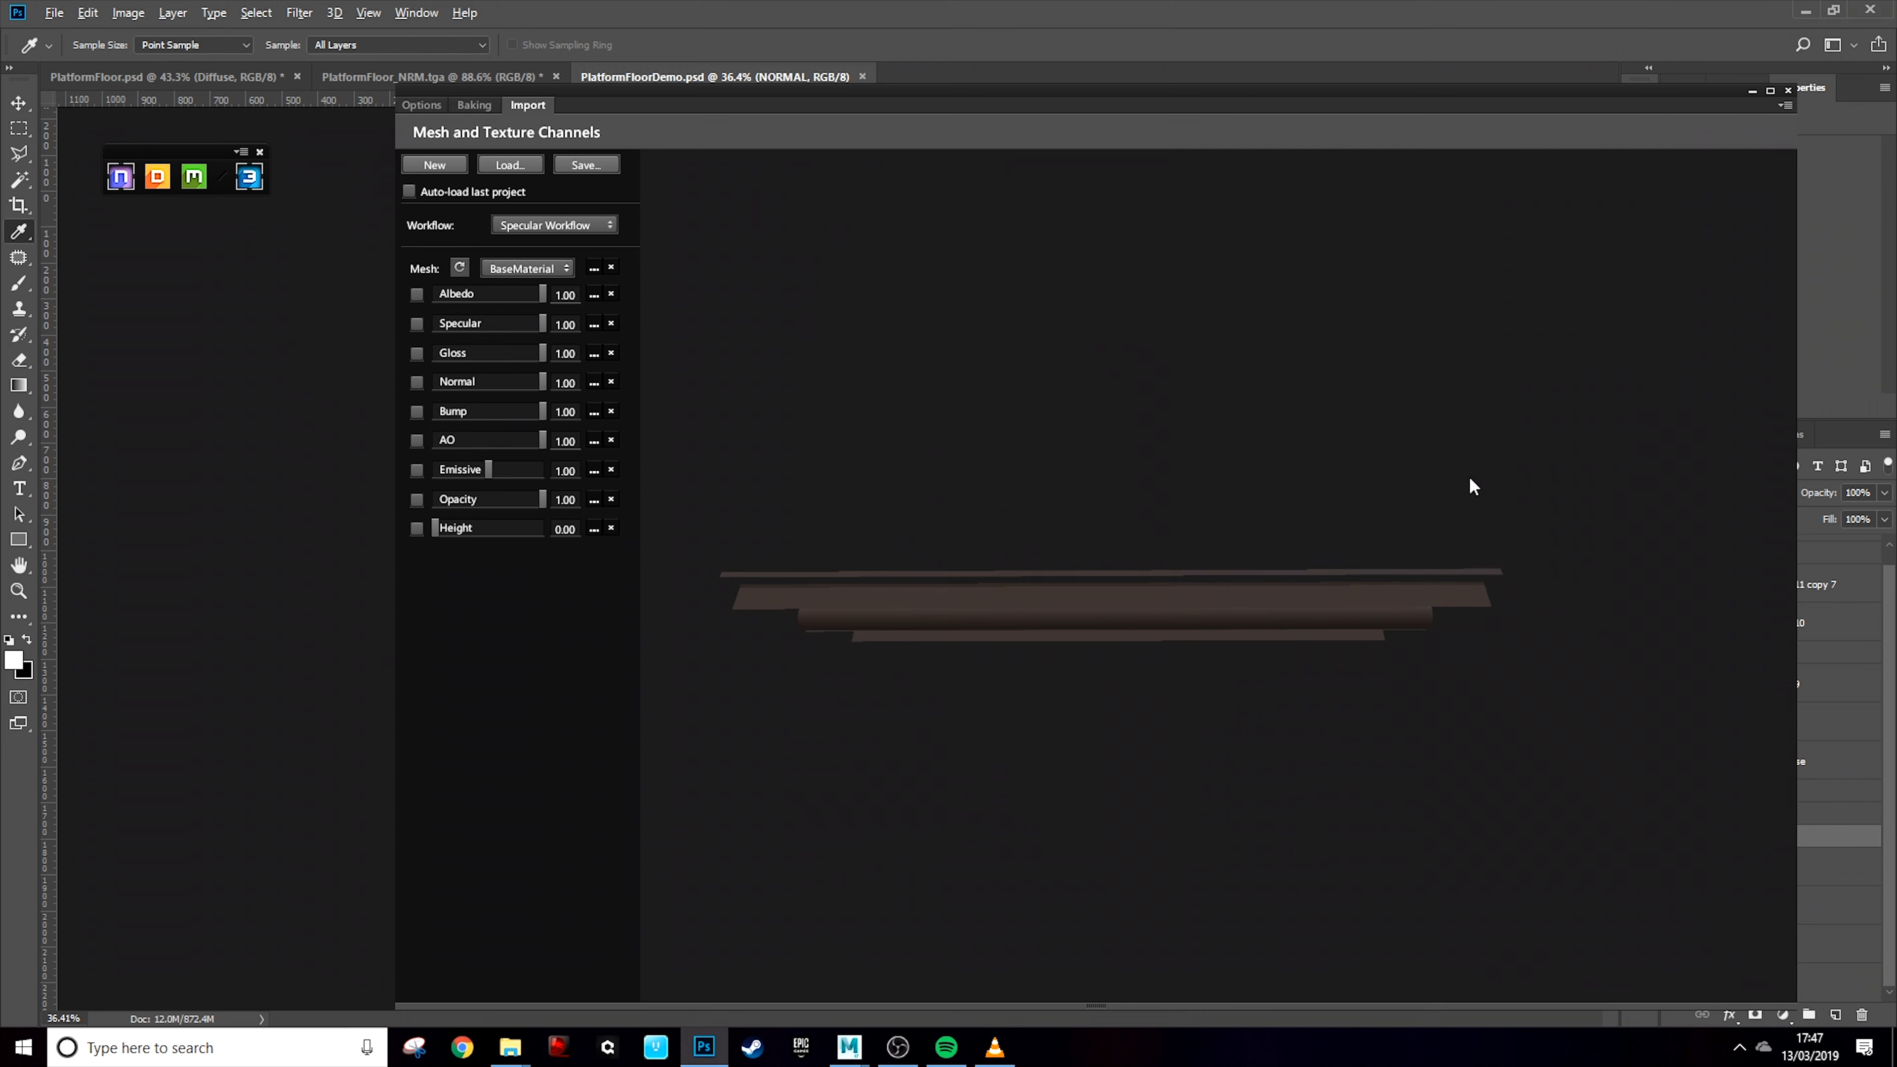
left_click_drag(1469, 476, 1282, 519)
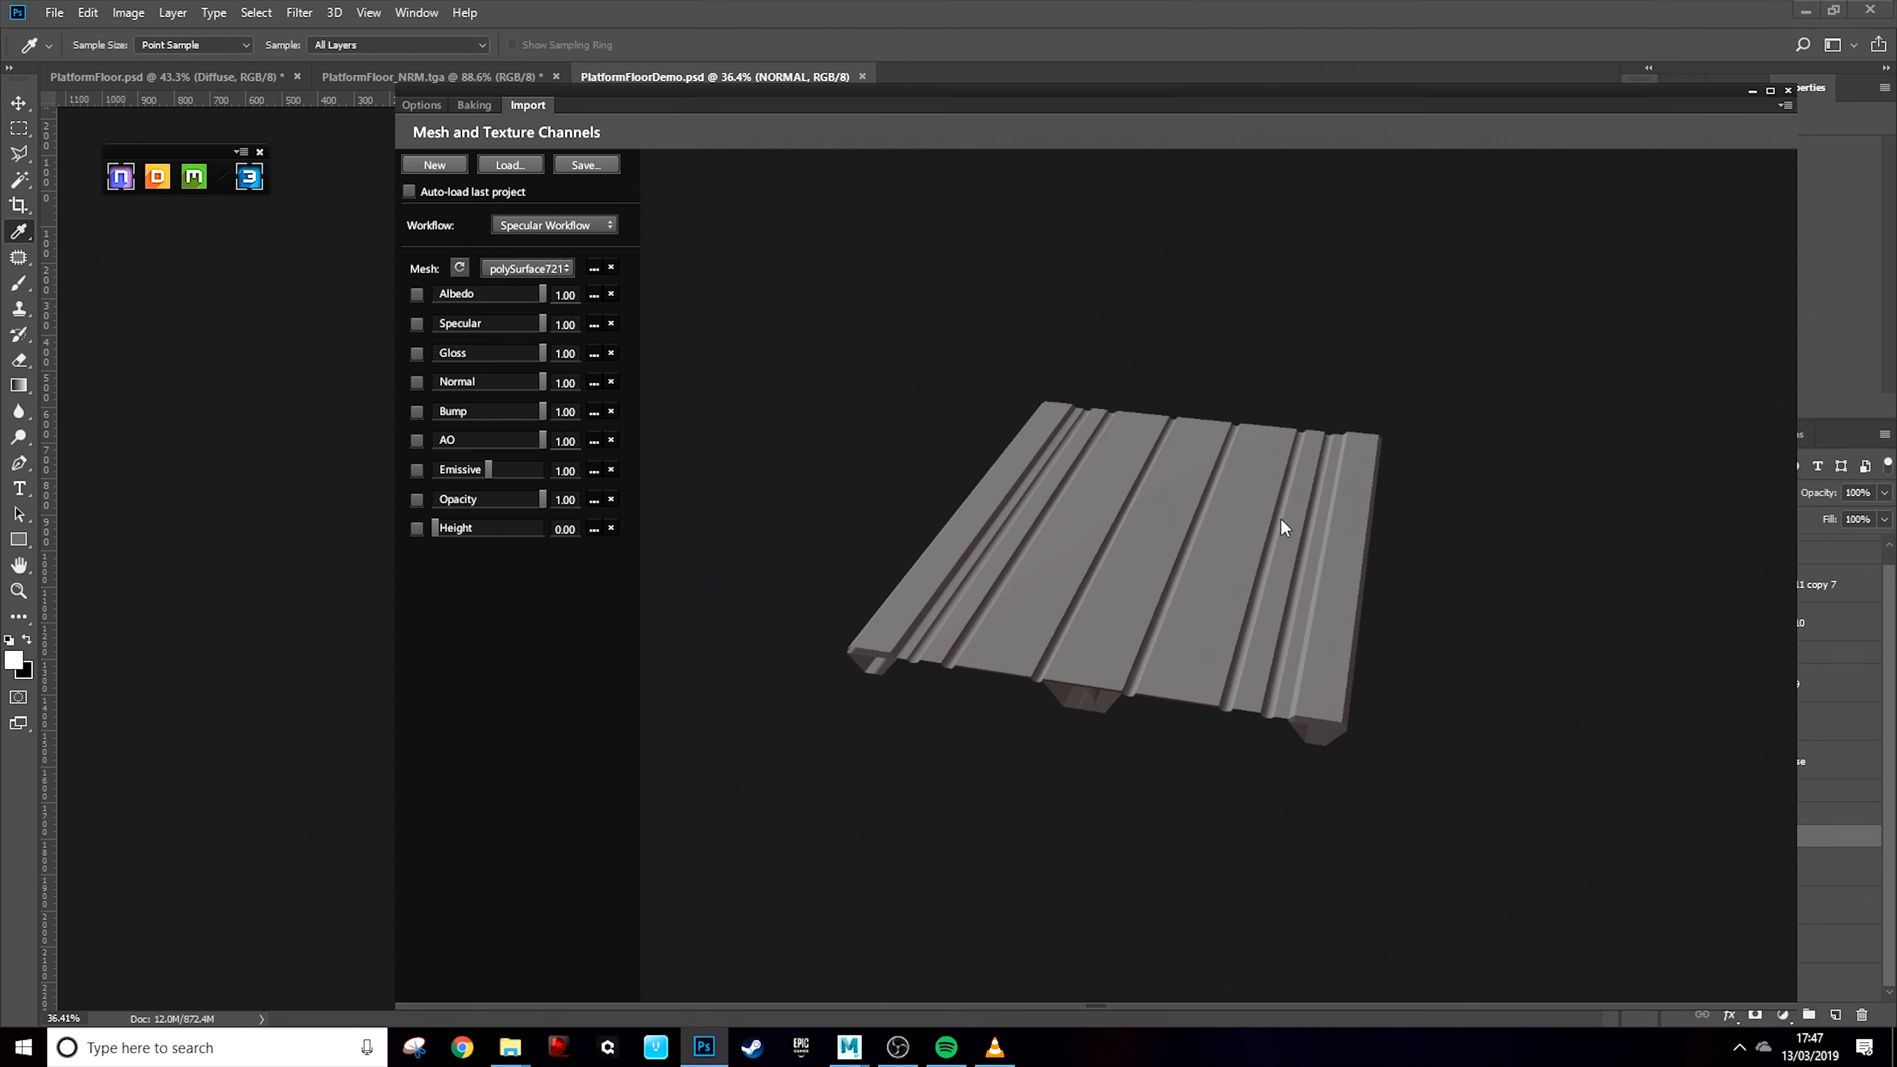
mouse_move(1504, 431)
left_mouse_down()
mouse_move(1384, 432)
mouse_move(1503, 459)
mouse_move(1608, 411)
mouse_move(1393, 349)
mouse_move(1117, 479)
mouse_move(1435, 525)
mouse_move(1478, 381)
mouse_move(1439, 400)
left_mouse_up()
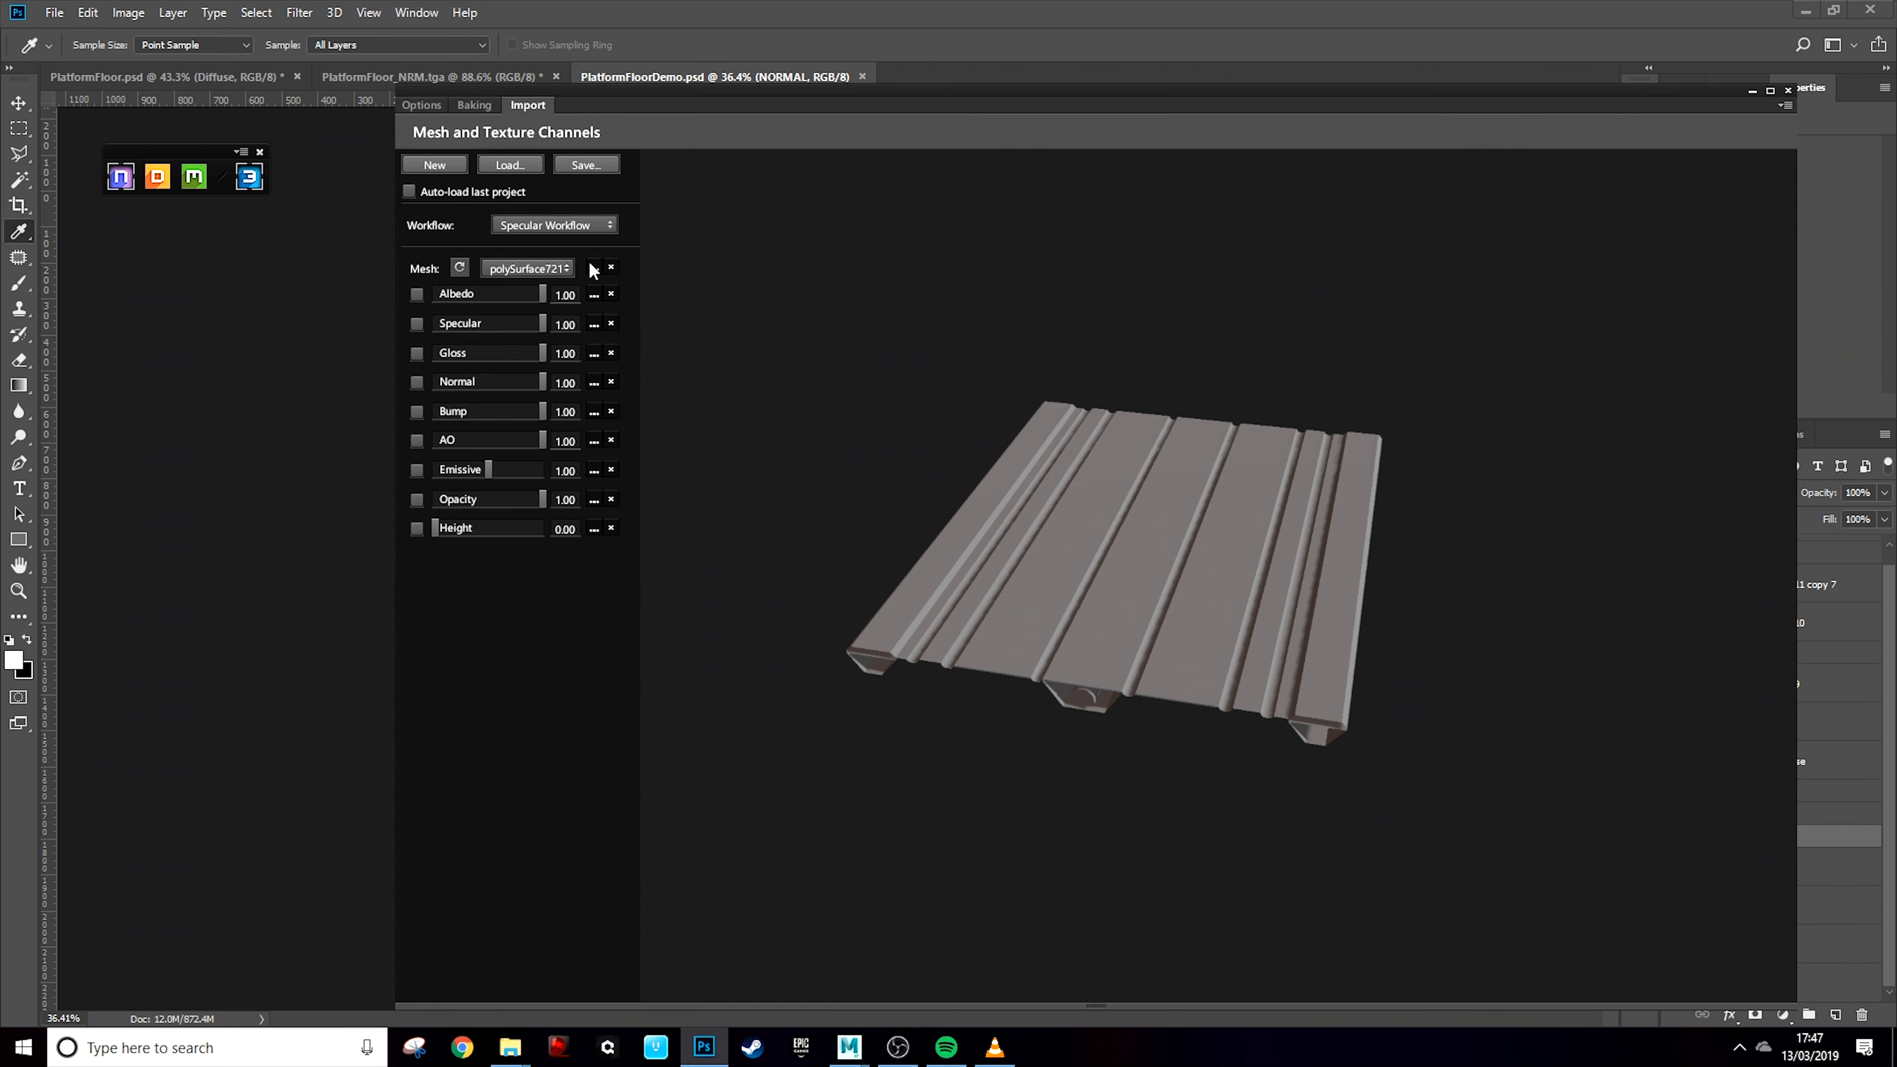
Load PlatformFloorDemoNormal as the previewed mesh's normal map and examine its detail on the floor surface
left_click(595, 383)
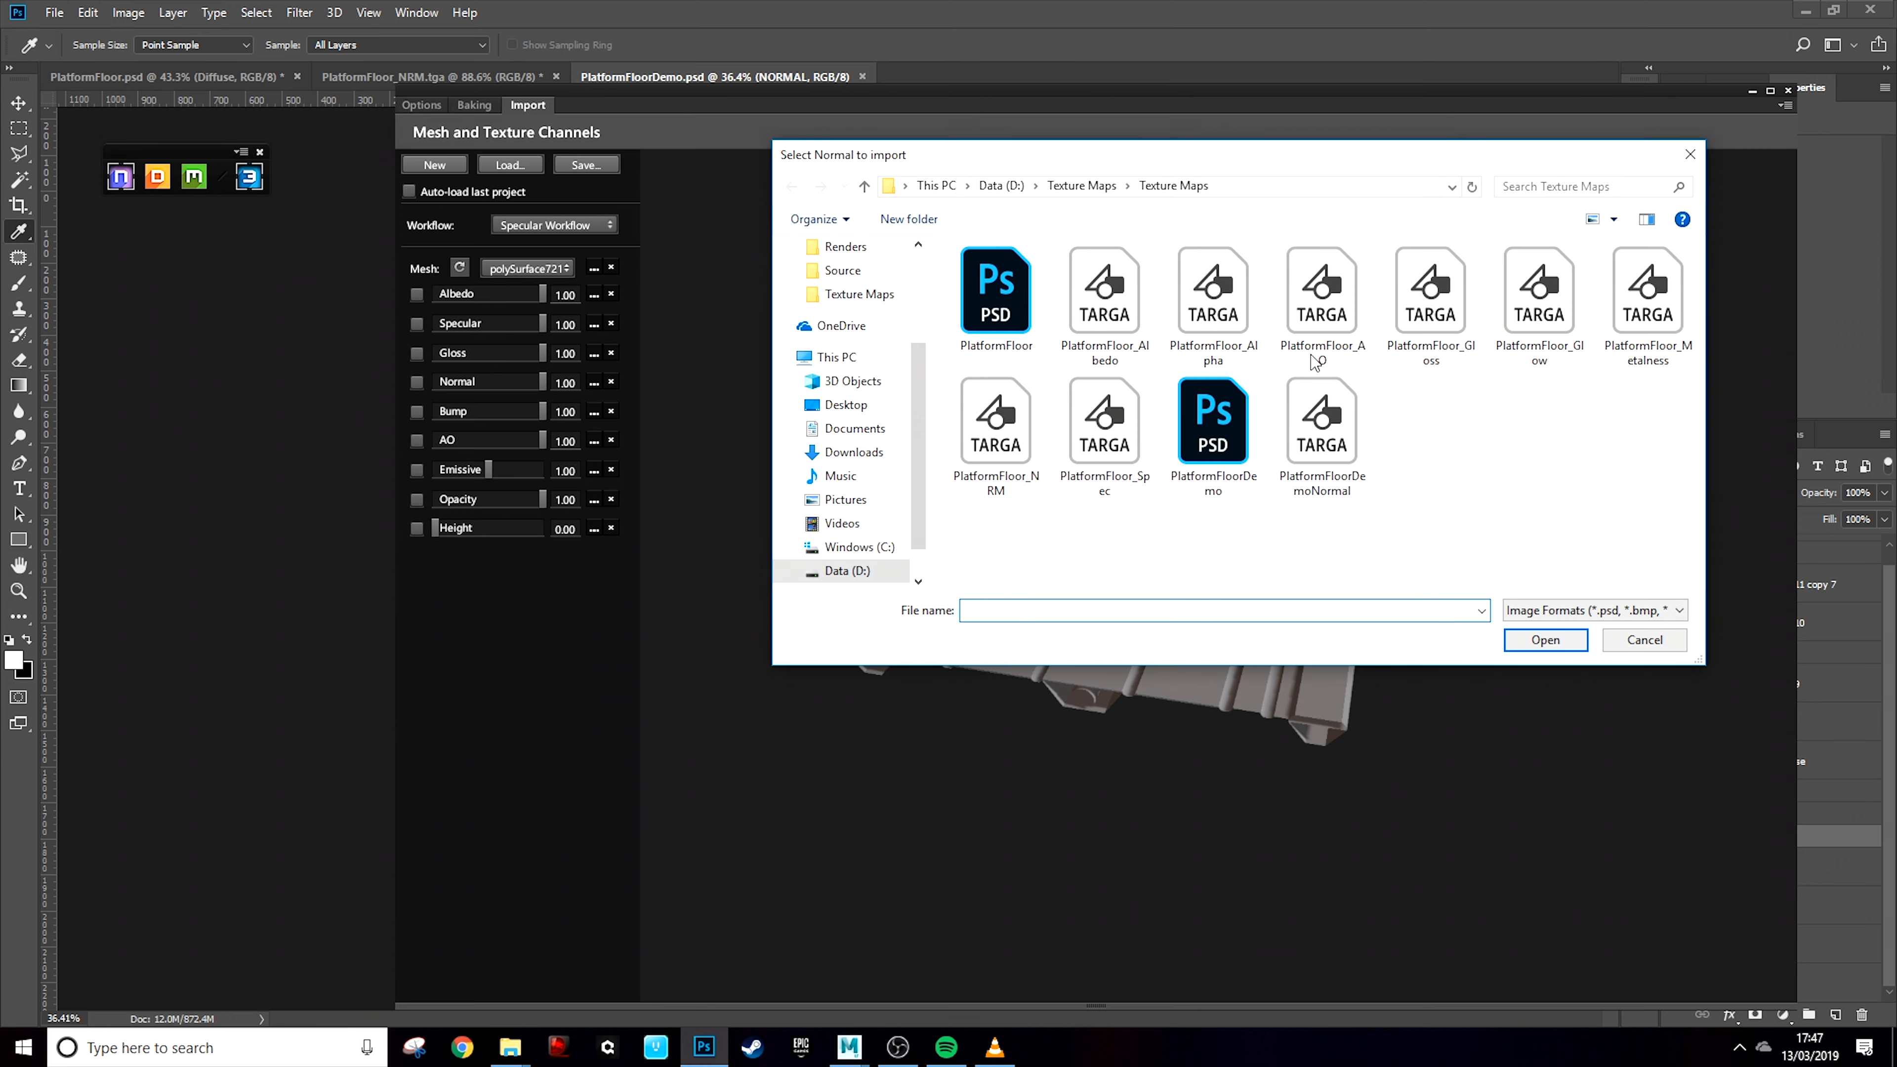
double_click(1321, 426)
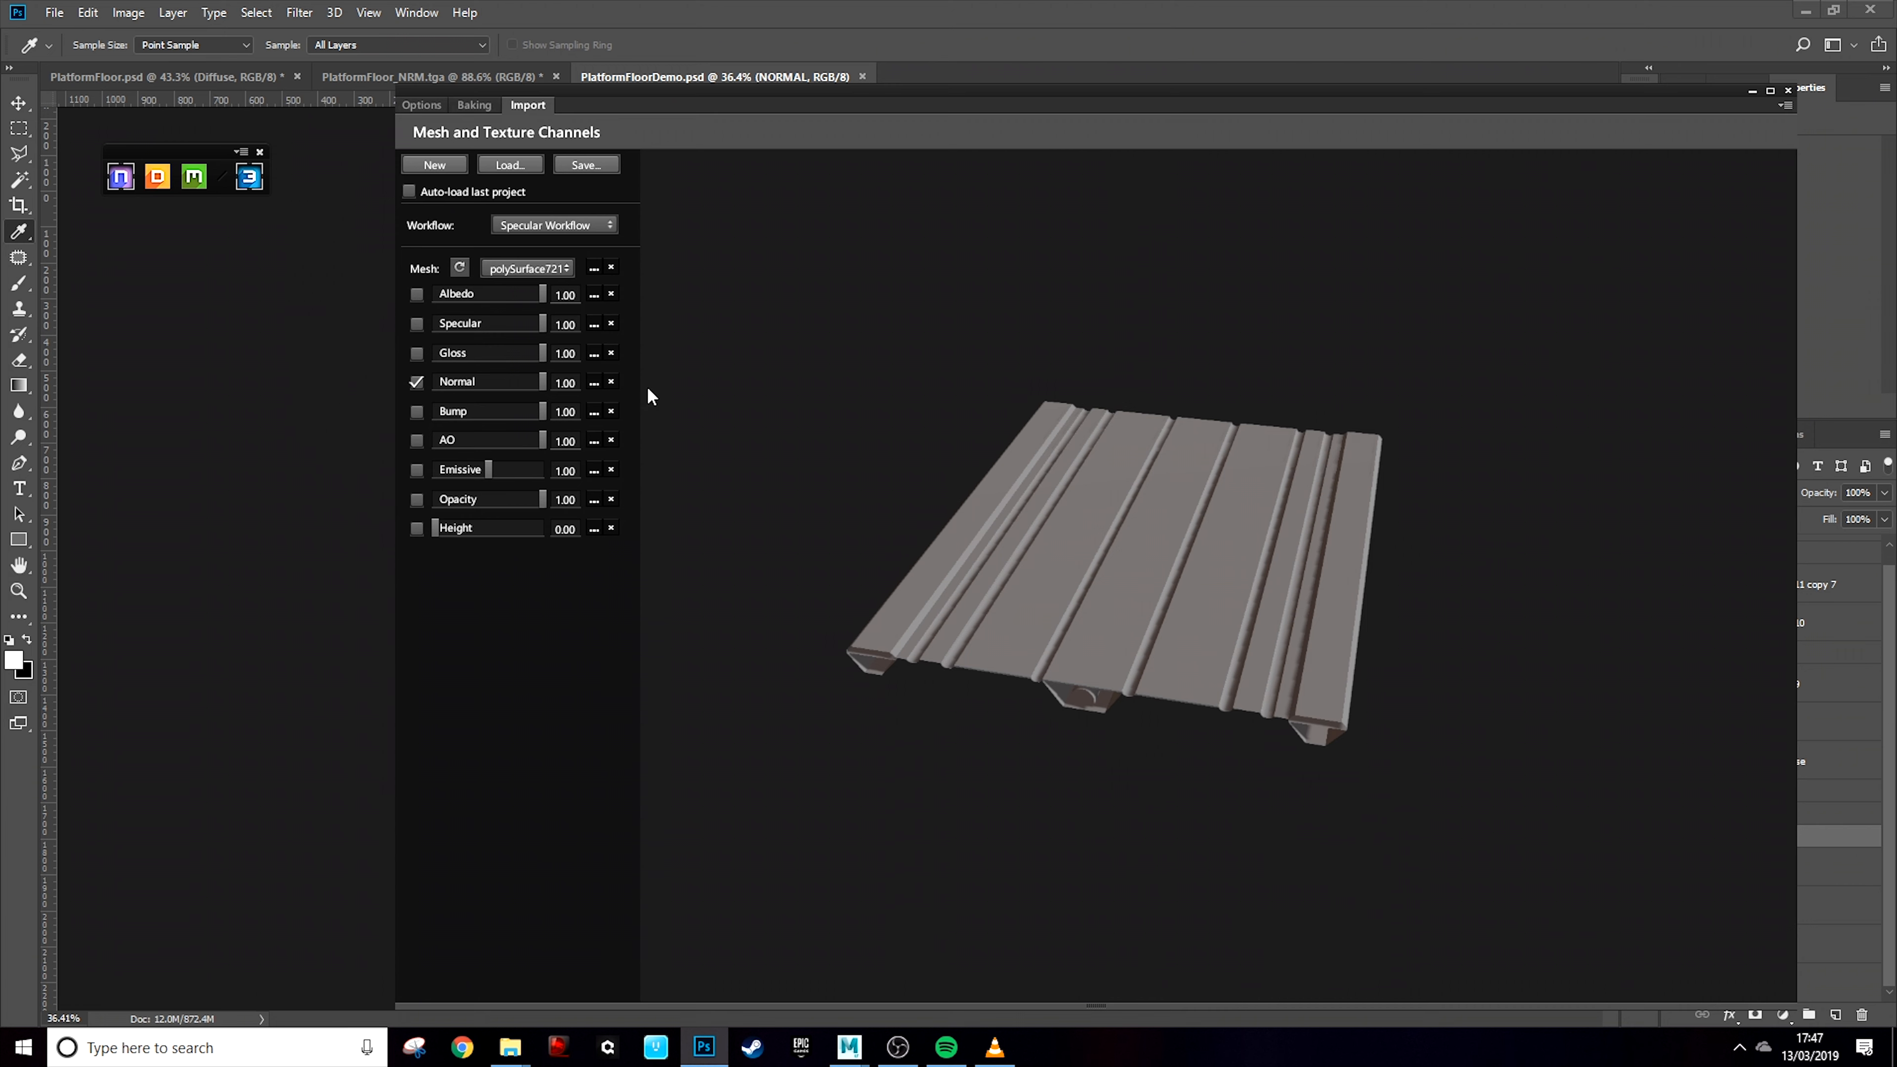
left_click_drag(1221, 483, 1212, 622)
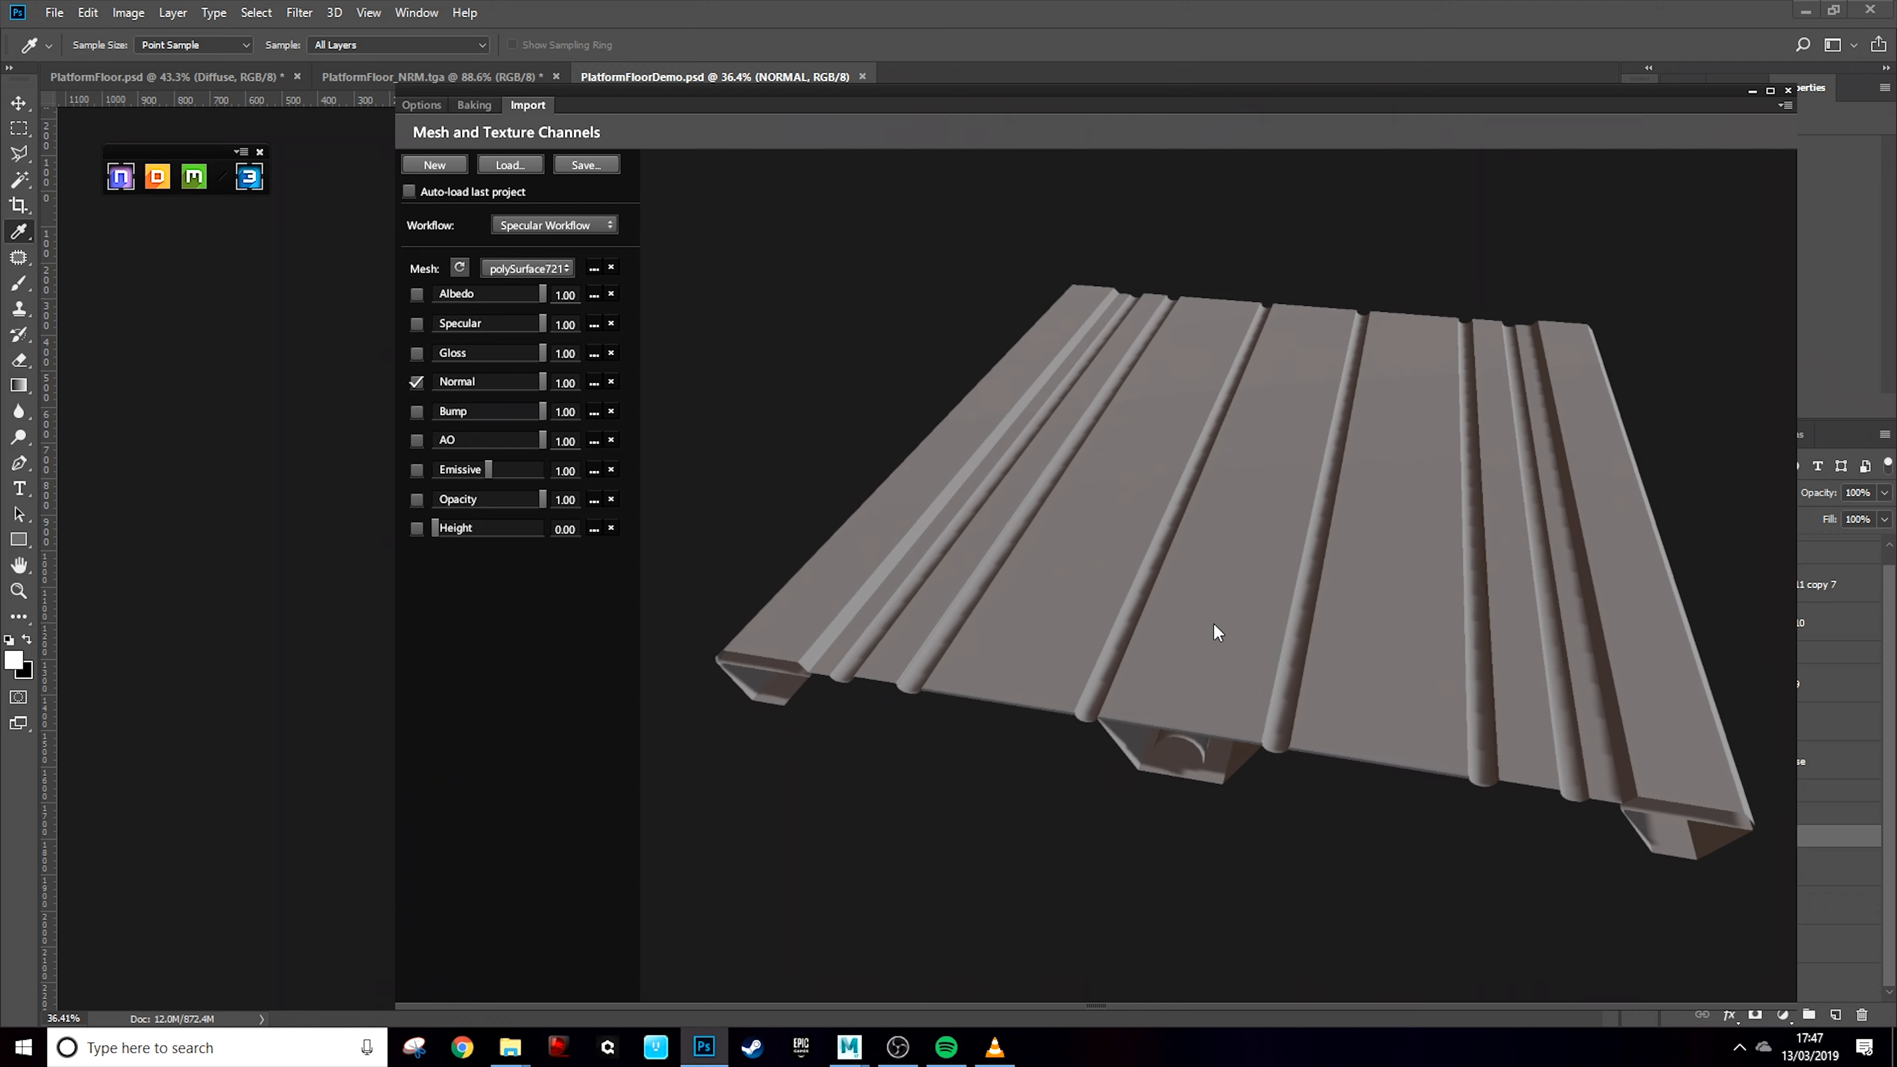
mouse_move(1257, 519)
left_mouse_down()
mouse_move(1228, 542)
mouse_move(1262, 534)
mouse_move(1240, 699)
mouse_move(1210, 511)
mouse_move(1241, 441)
mouse_move(1275, 475)
mouse_move(1206, 609)
mouse_move(1227, 724)
mouse_move(1251, 575)
mouse_move(1159, 559)
mouse_move(1244, 512)
mouse_move(1278, 682)
mouse_move(1368, 843)
mouse_move(1306, 570)
mouse_move(1402, 516)
mouse_move(1313, 616)
mouse_move(1307, 566)
mouse_move(1257, 639)
mouse_move(1321, 534)
mouse_move(1376, 525)
mouse_move(1214, 618)
mouse_move(1232, 546)
left_mouse_up()
Switch to Maya LT to examine the platform floor mesh and return to Photoshop
mouse_move(849, 1046)
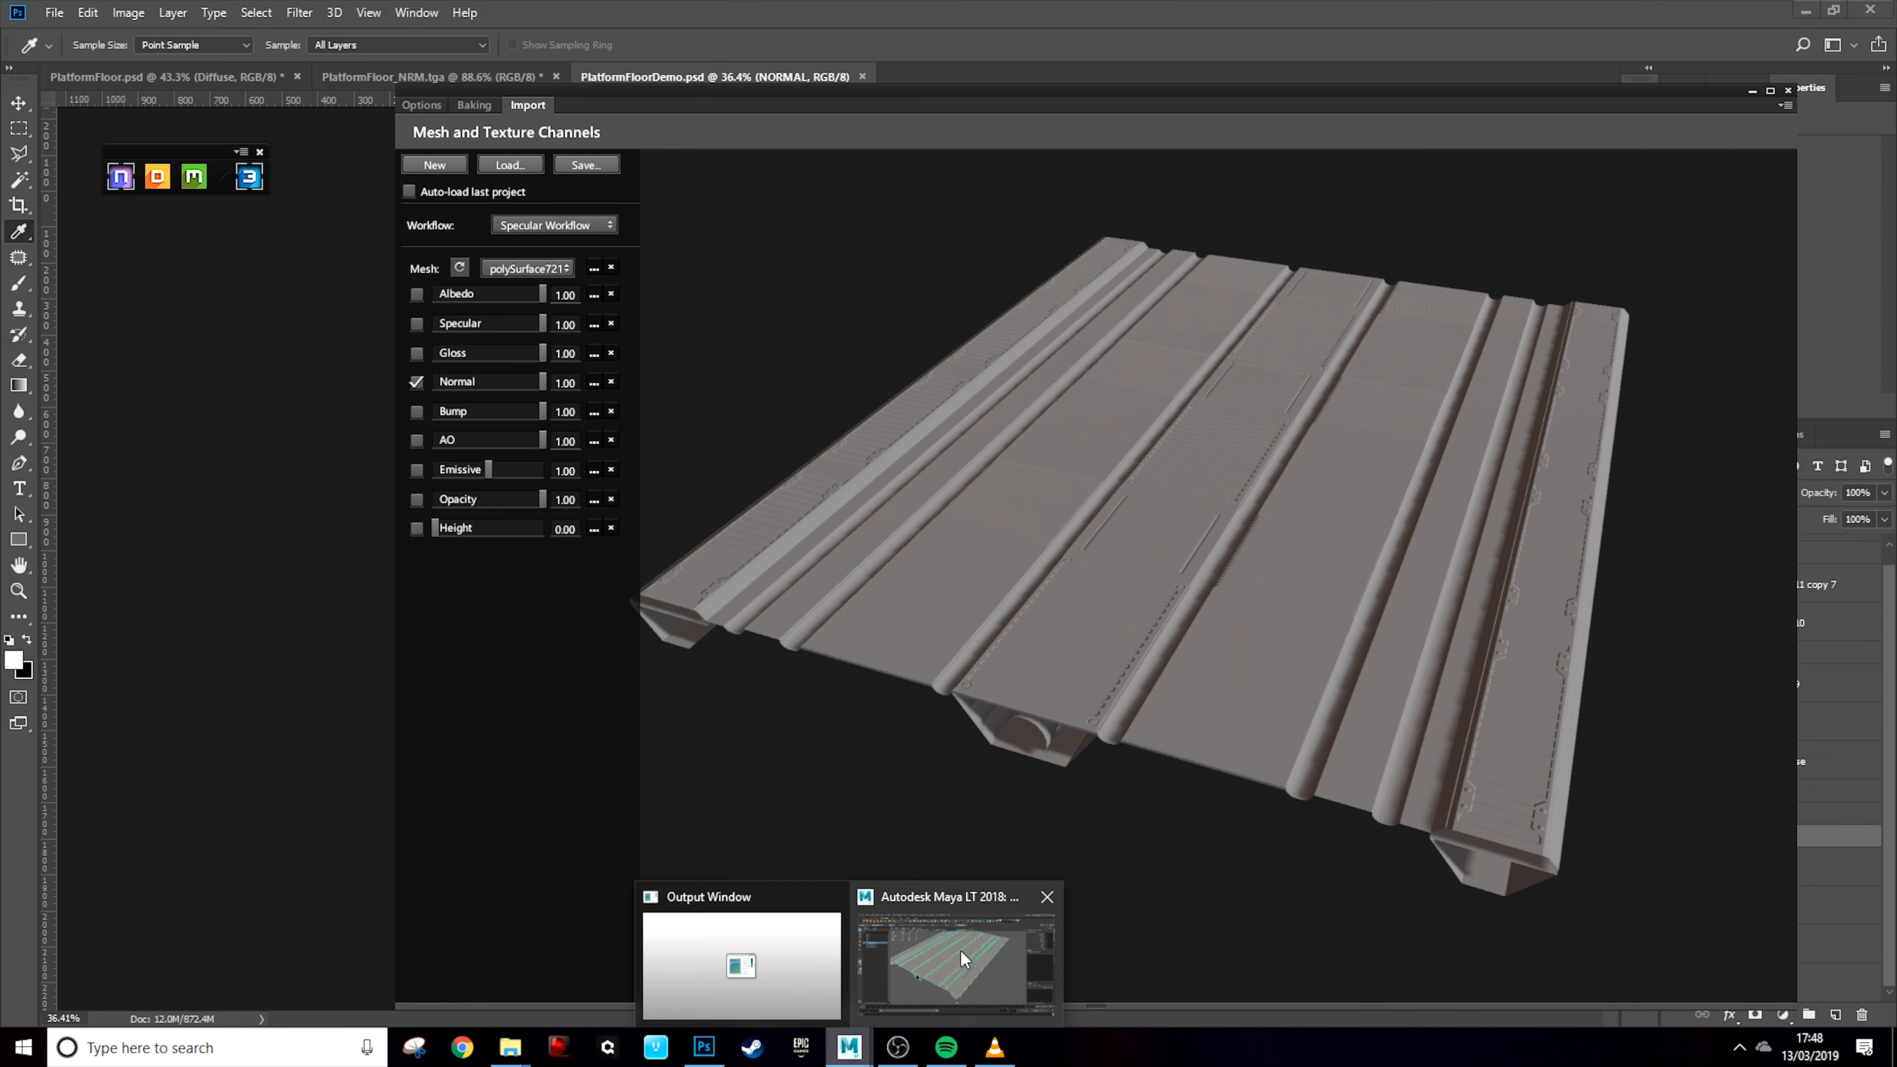
left_click(960, 949)
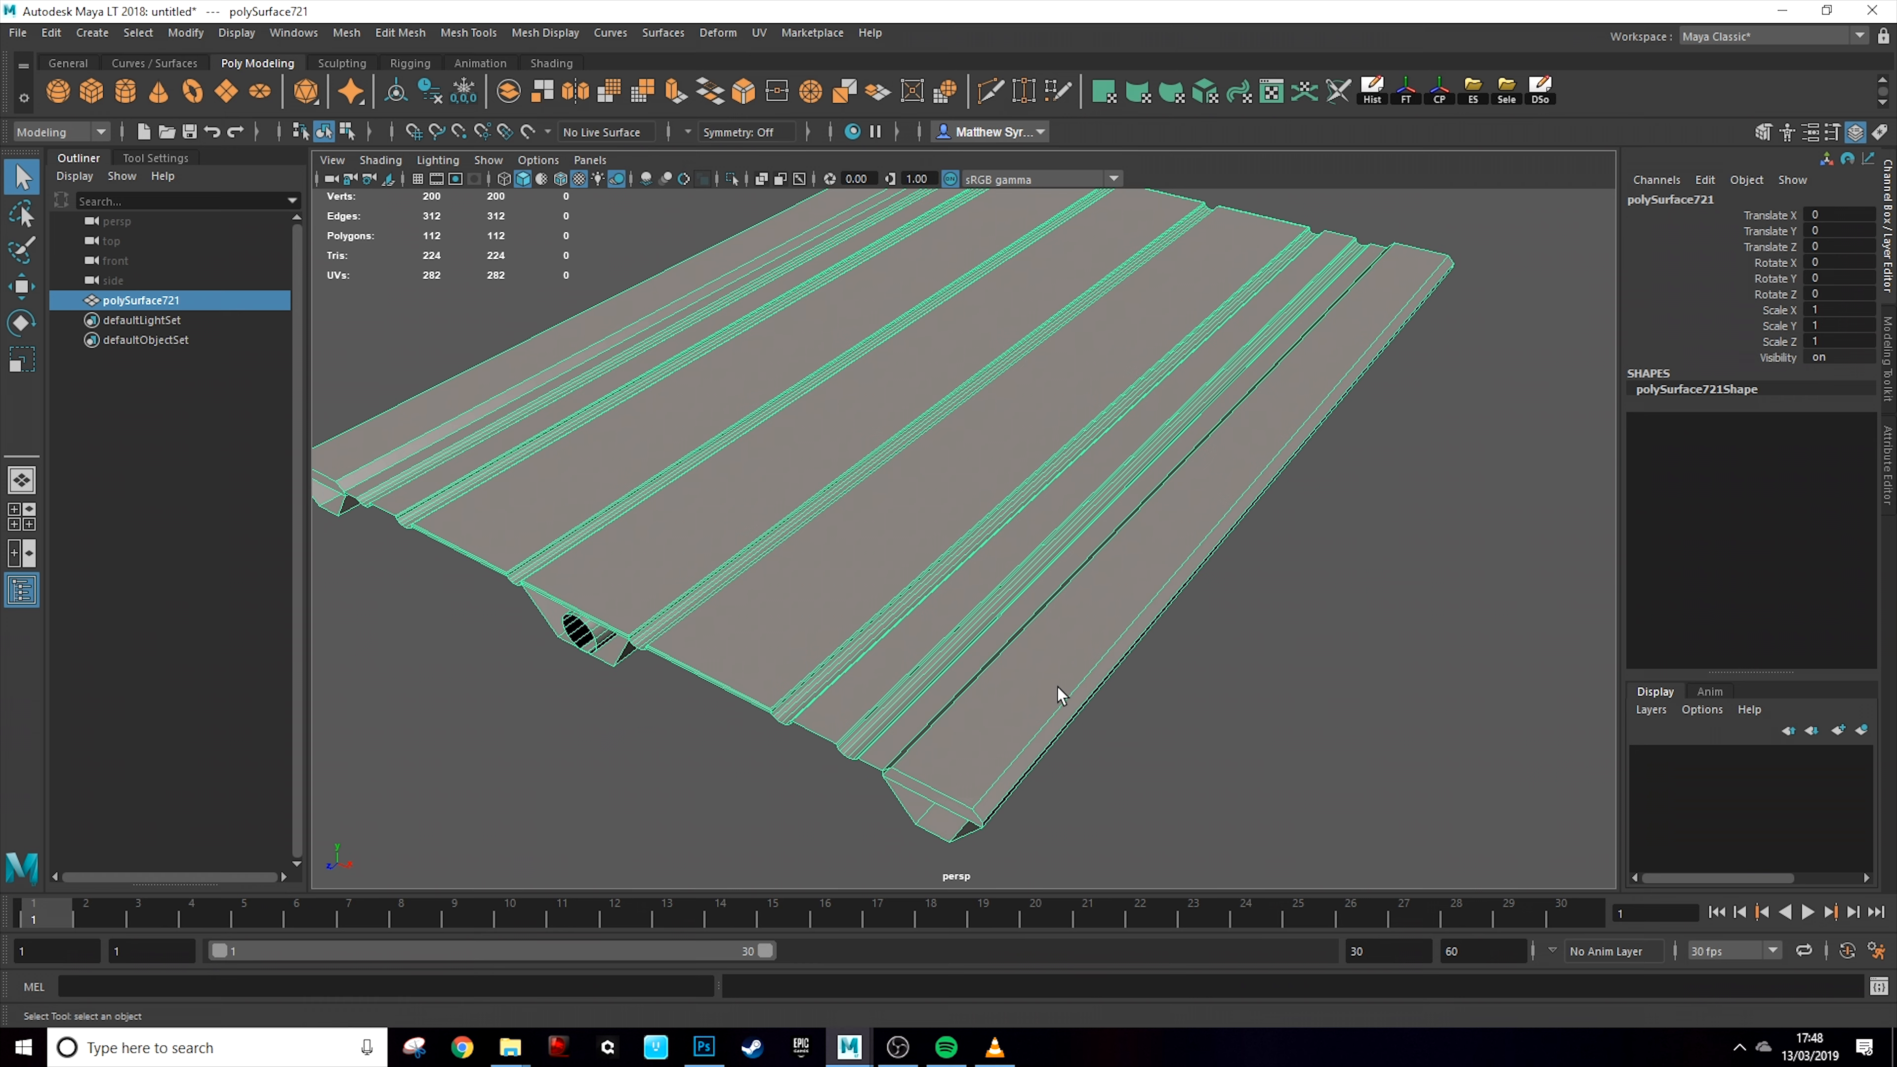
mouse_move(845, 1048)
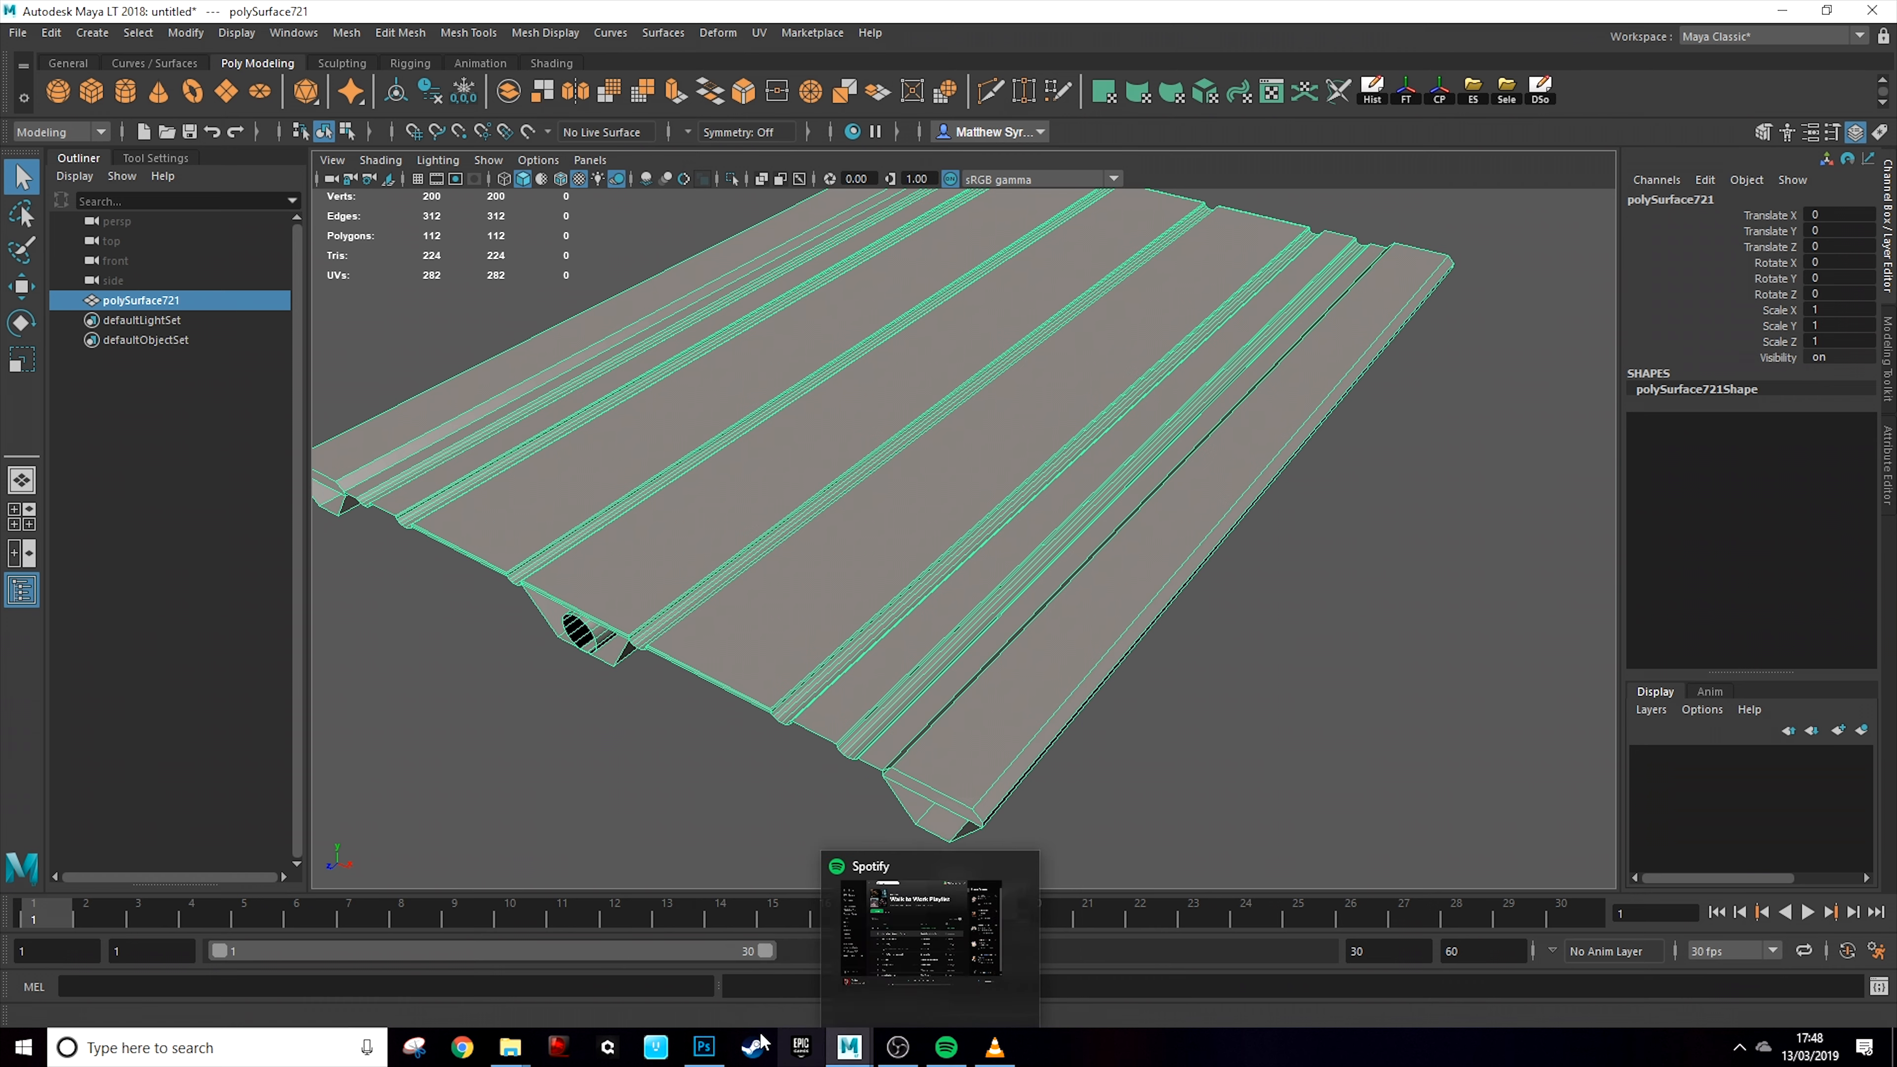
left_click(710, 1047)
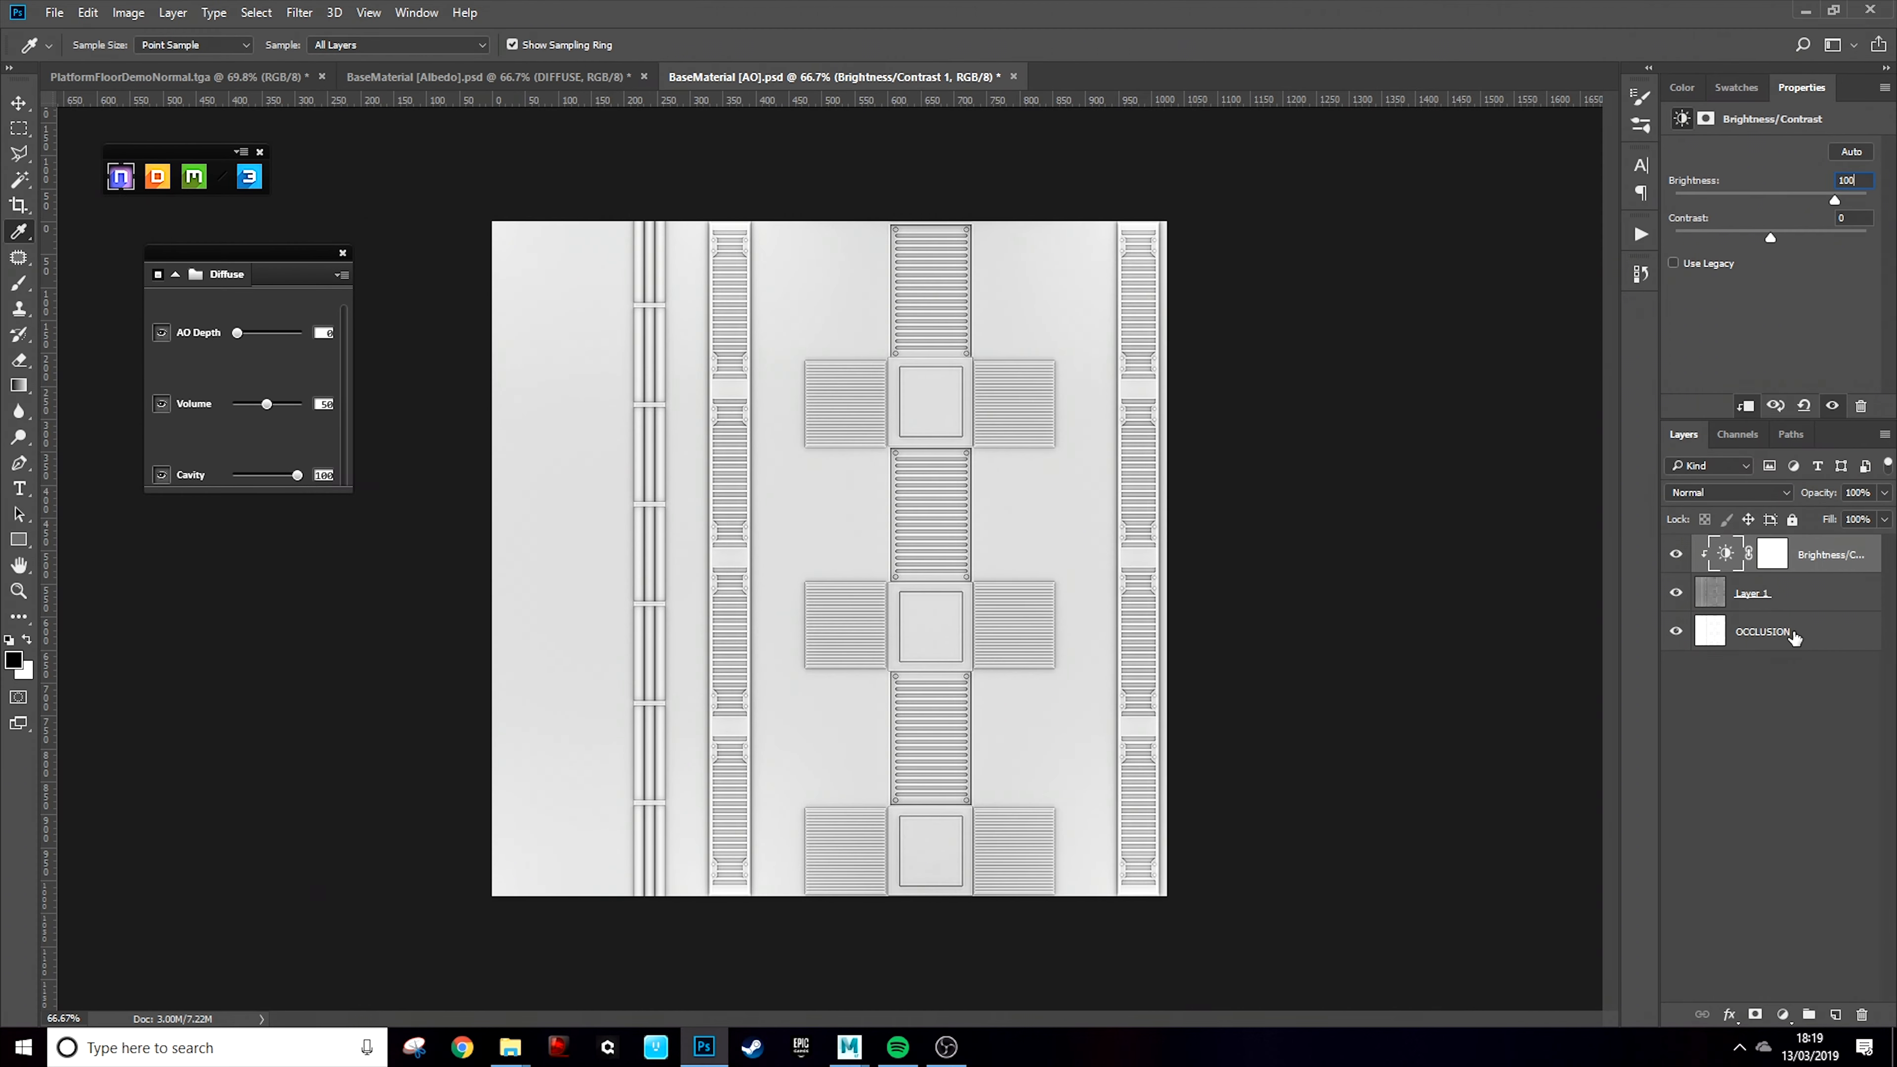
Run the Filter Gallery on the OCCLUSION layer of the BaseMaterial [AO] document
left_click(1792, 634)
left_click(303, 13)
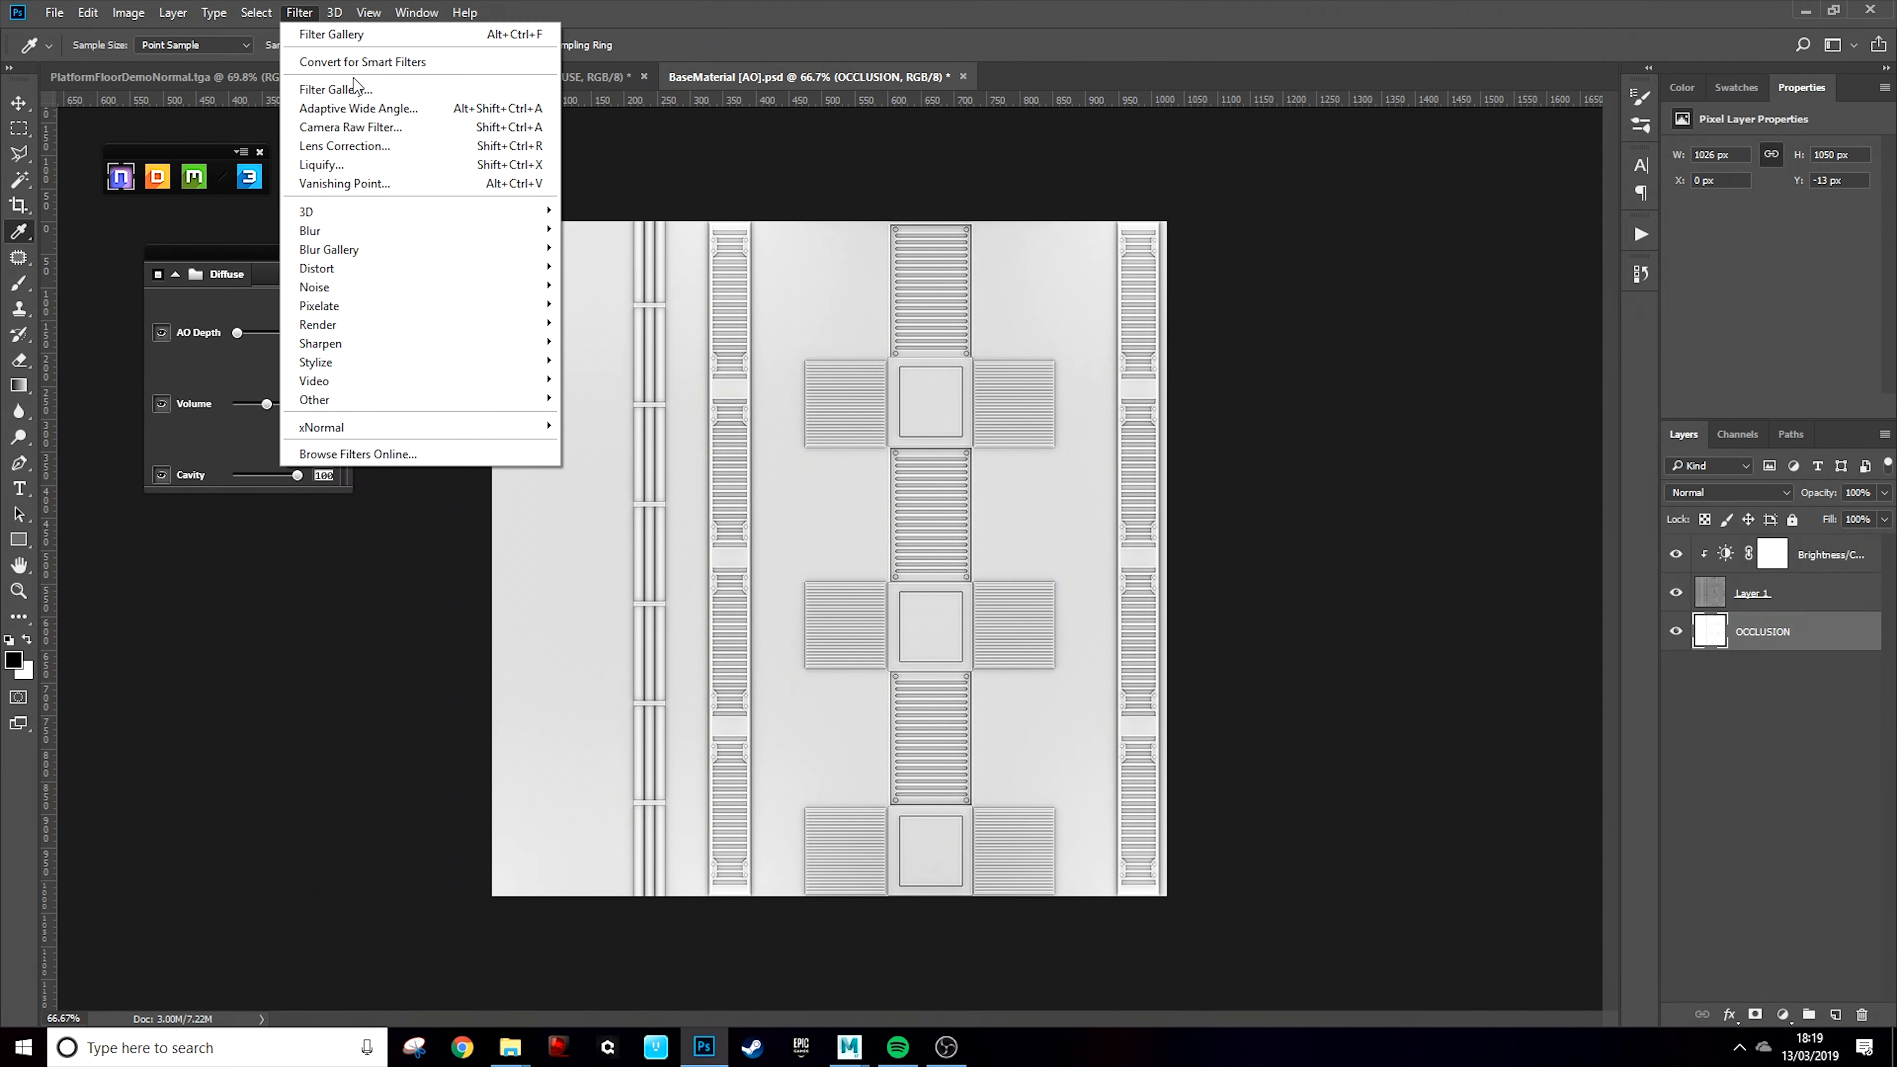
left_click(336, 91)
left_click(1393, 235)
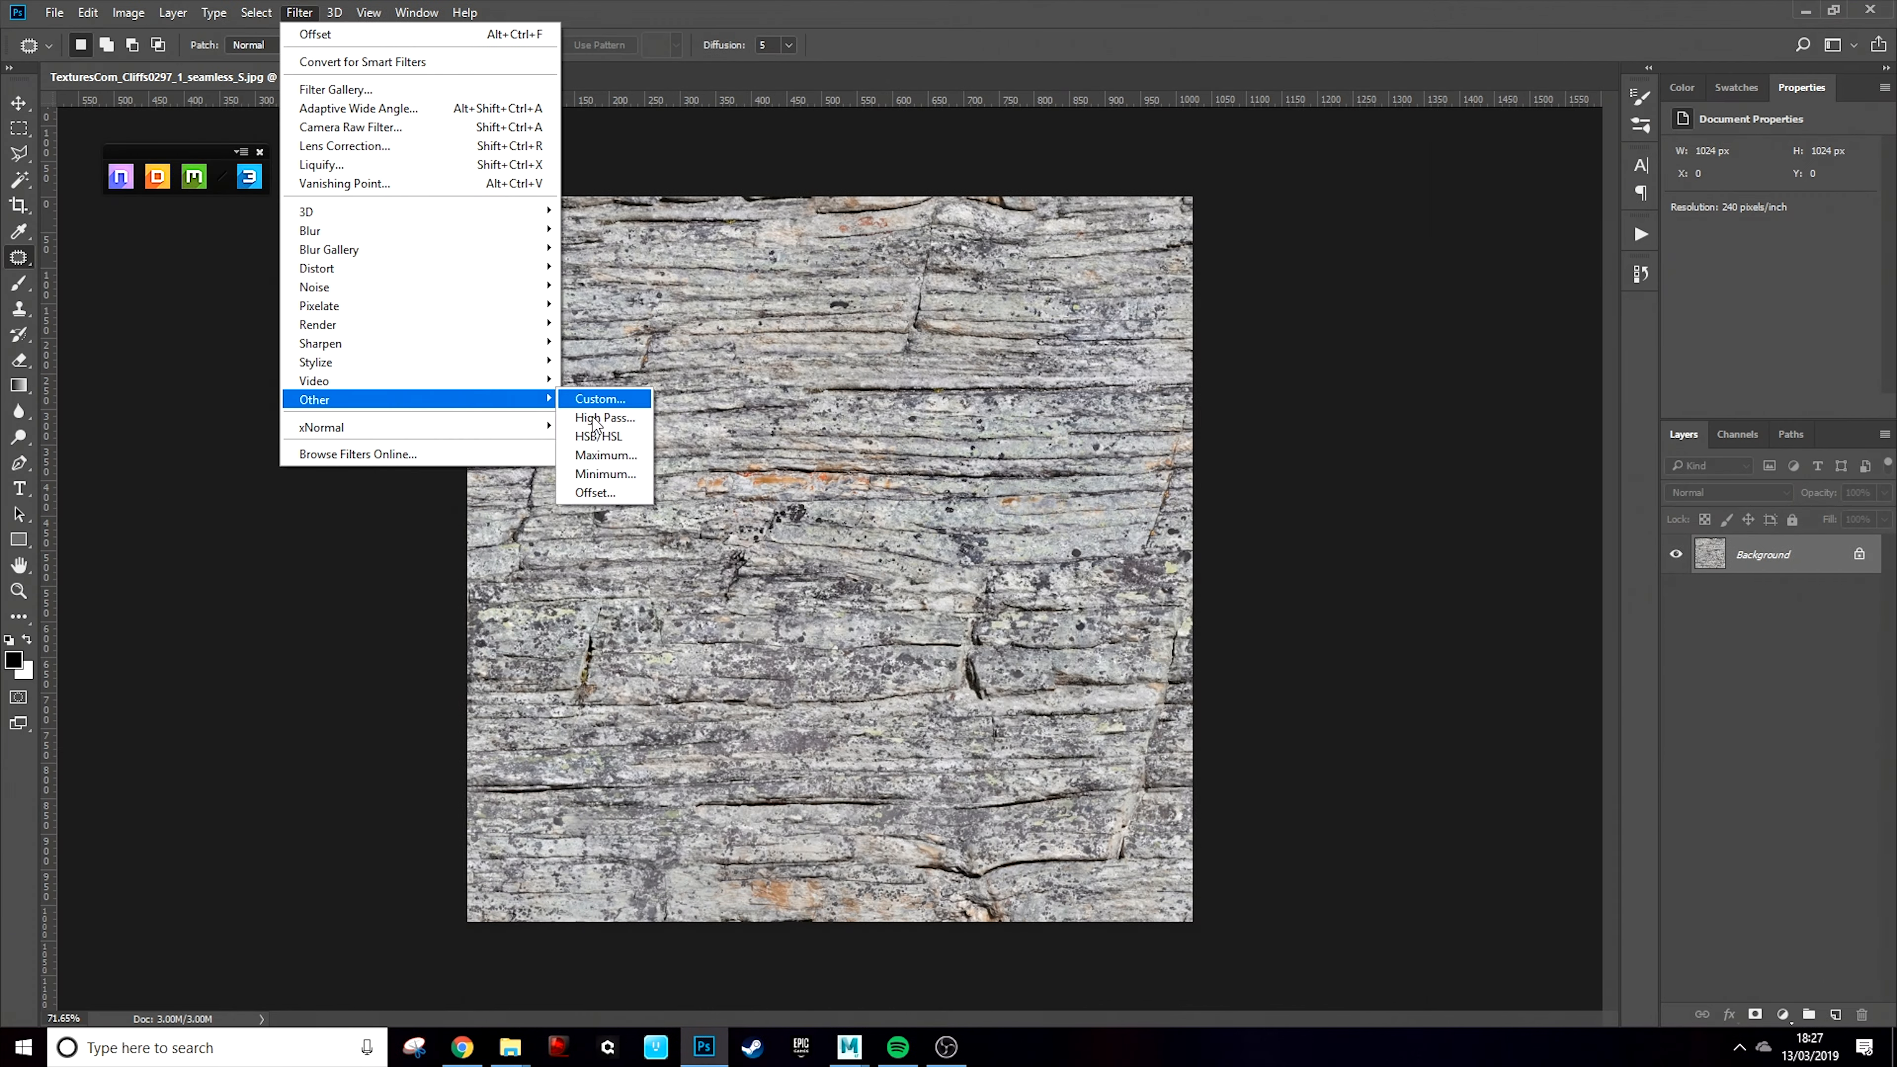
Apply the Offset filter to the seamless cliff rock texture
left_click(606, 487)
left_click(1057, 303)
Create a new NDO photo-normal project from the active cliff texture document, using the first preset matching "rock"
left_click(120, 176)
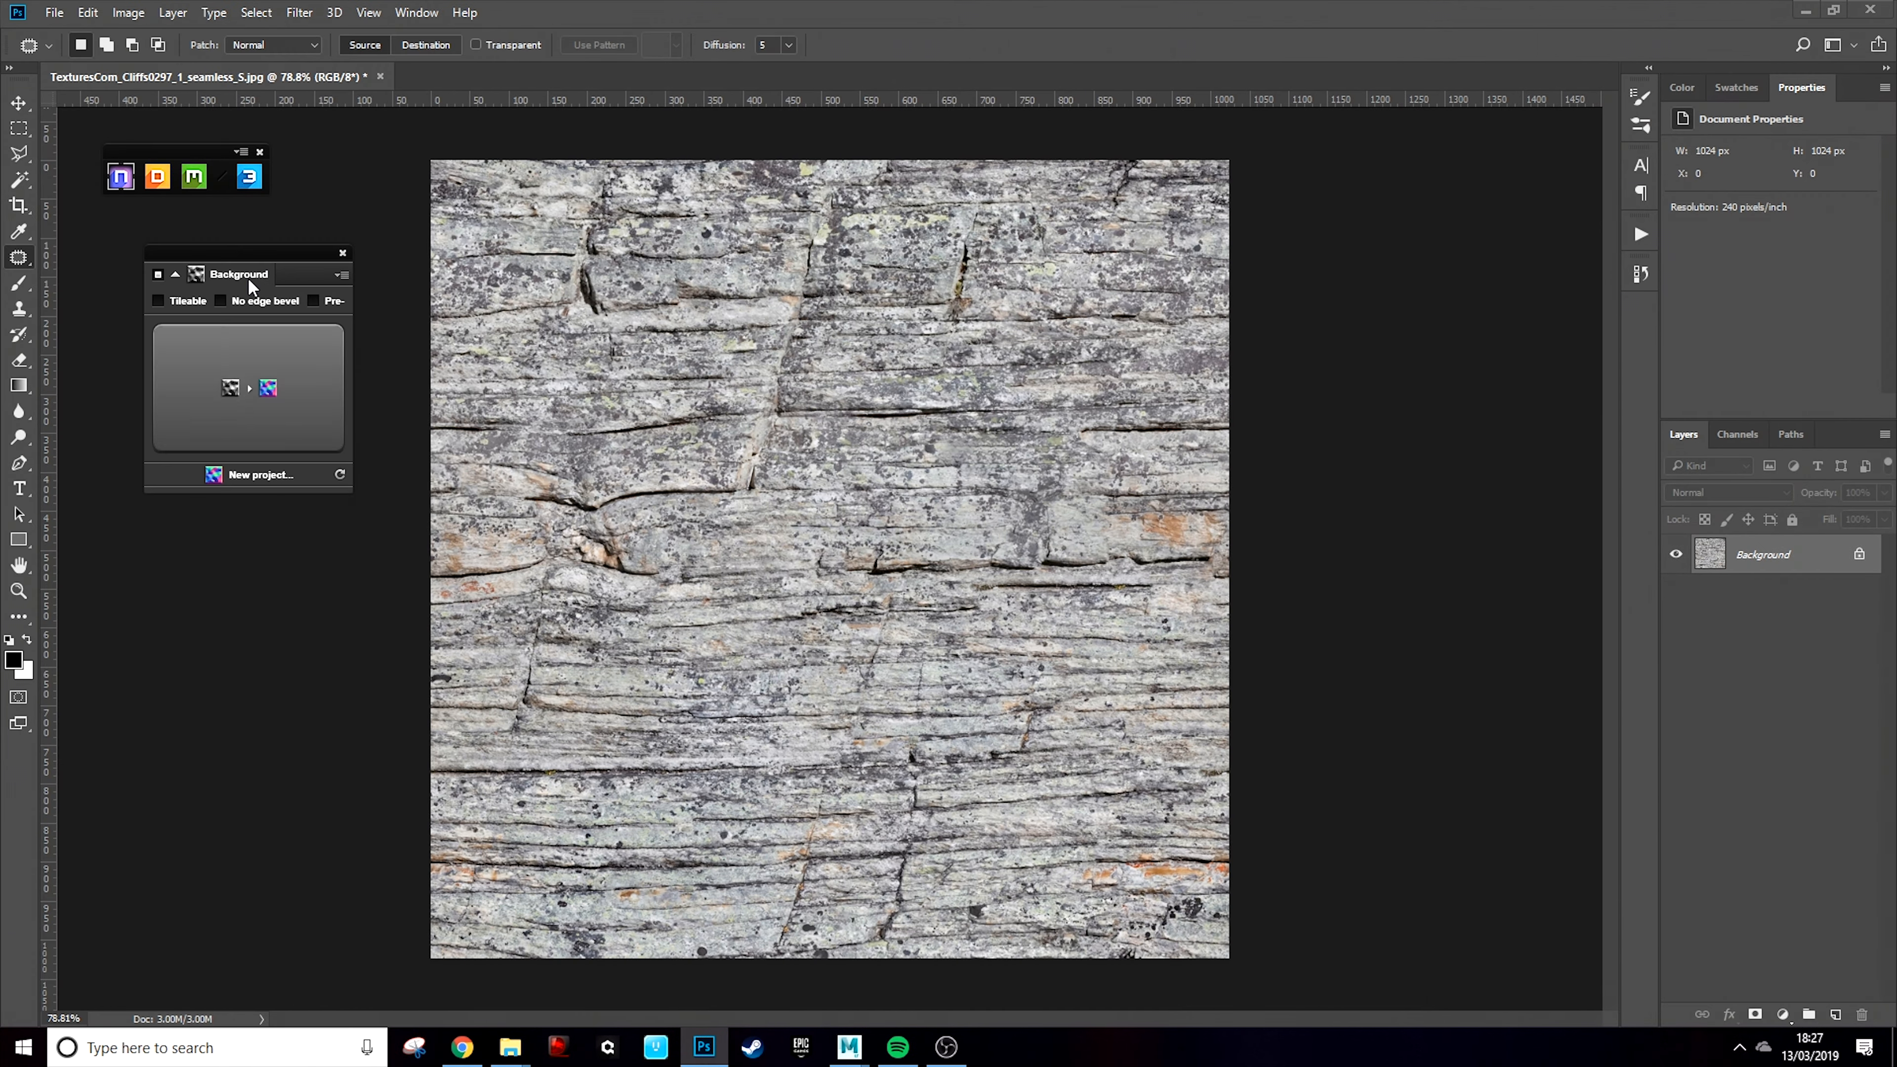
left_click(321, 246)
left_click(437, 307)
left_click(496, 225)
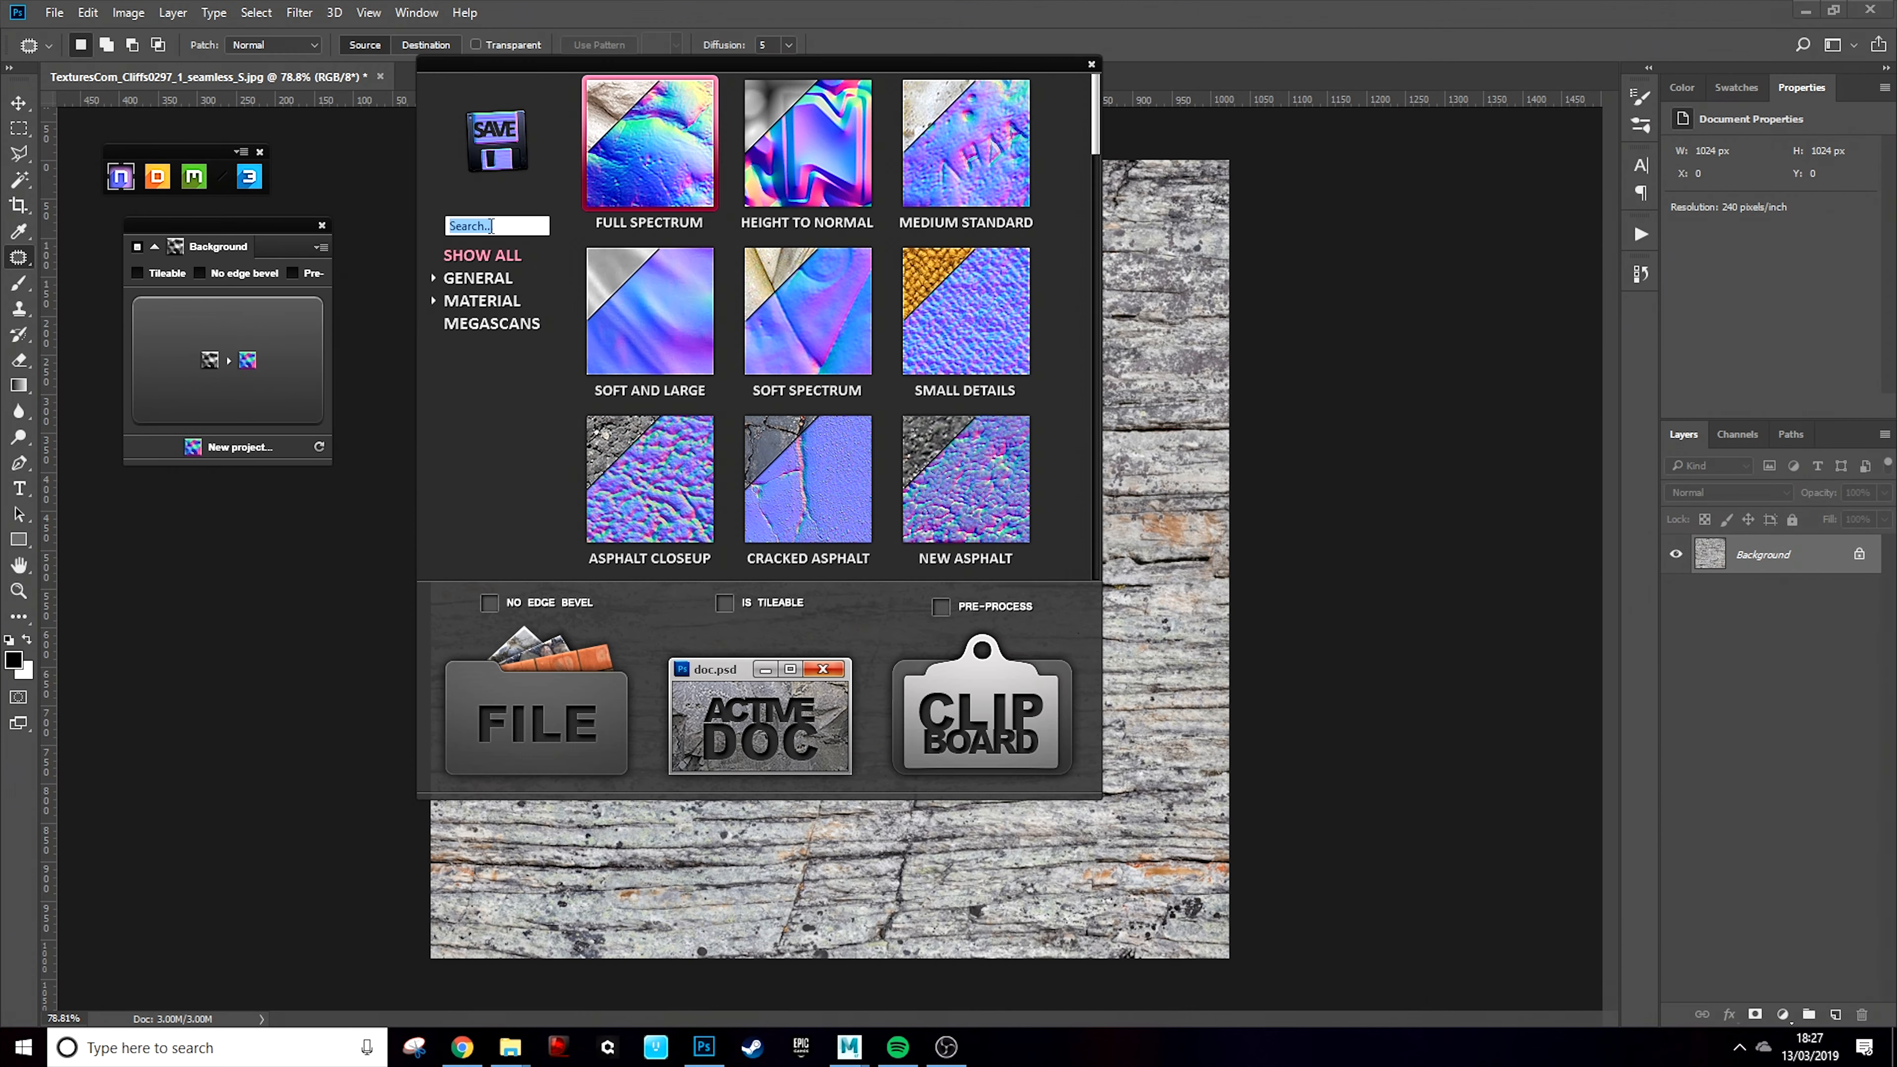
type("rock")
left_click(649, 170)
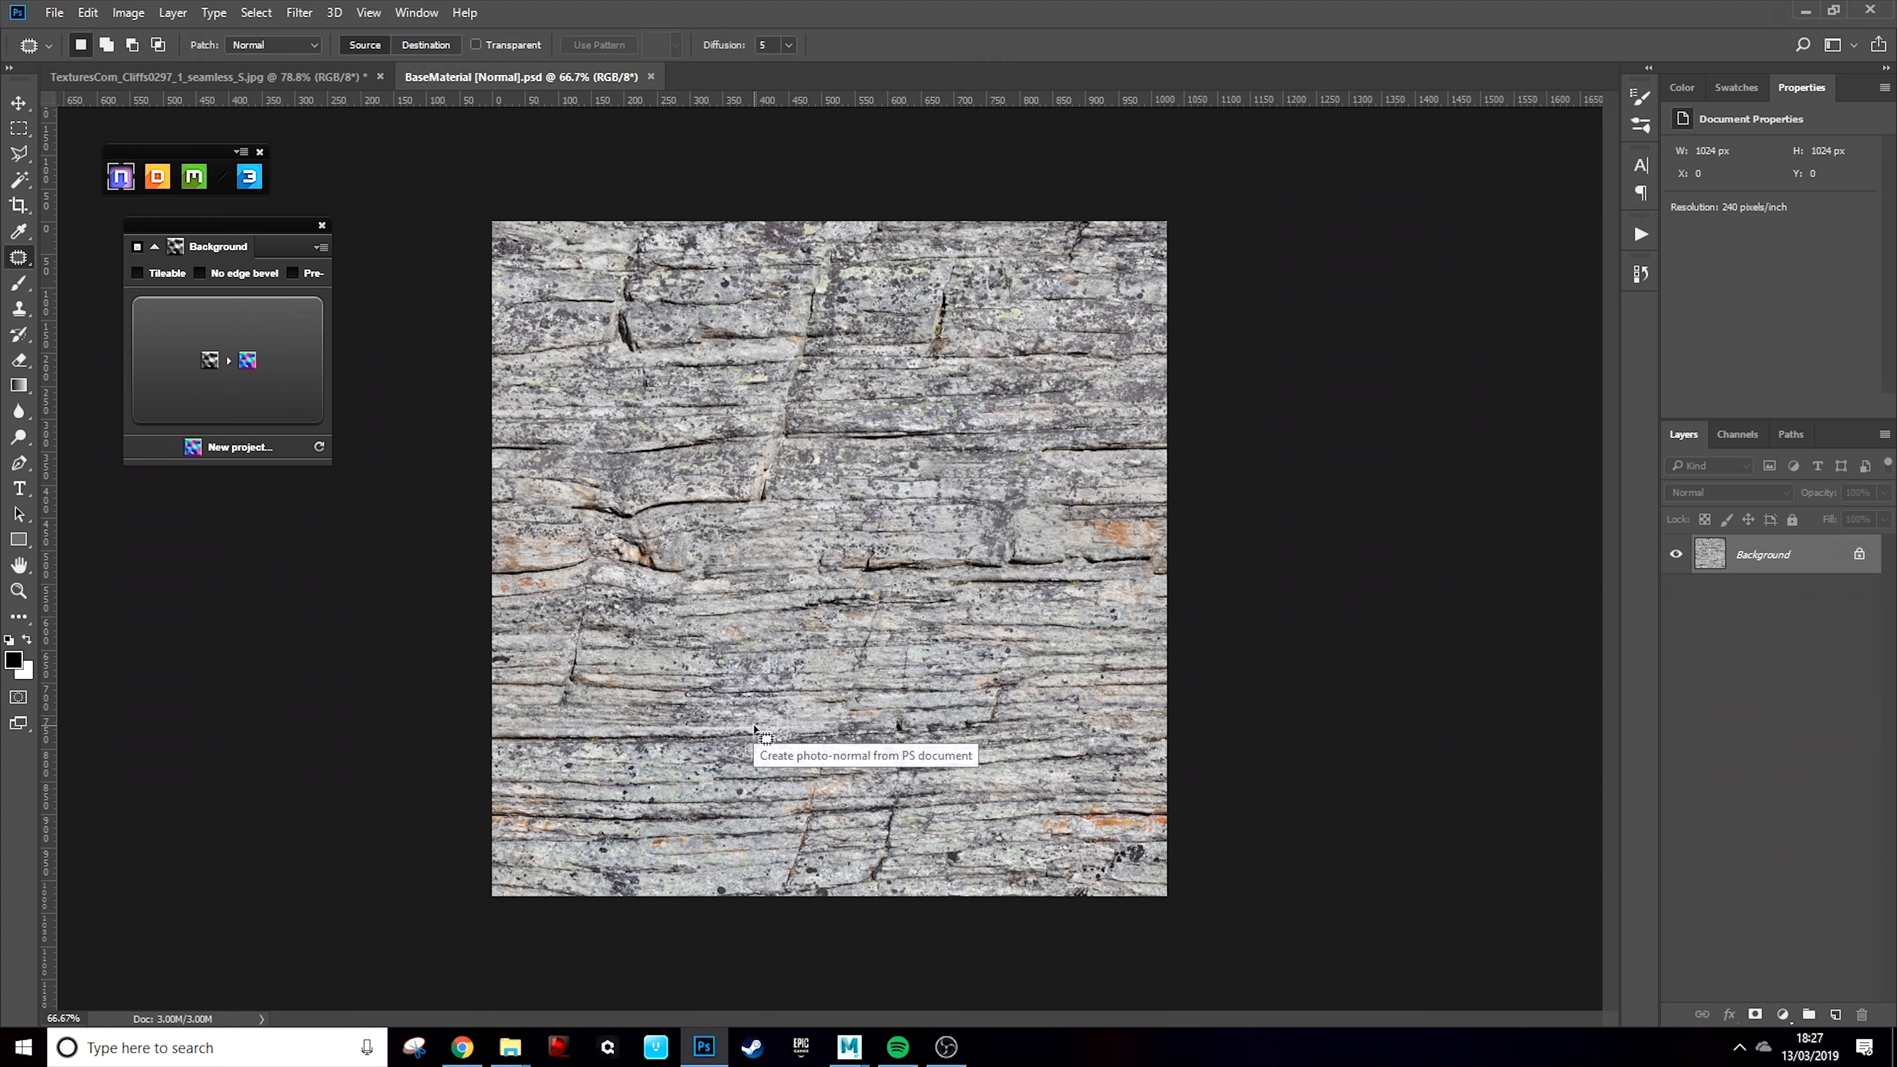